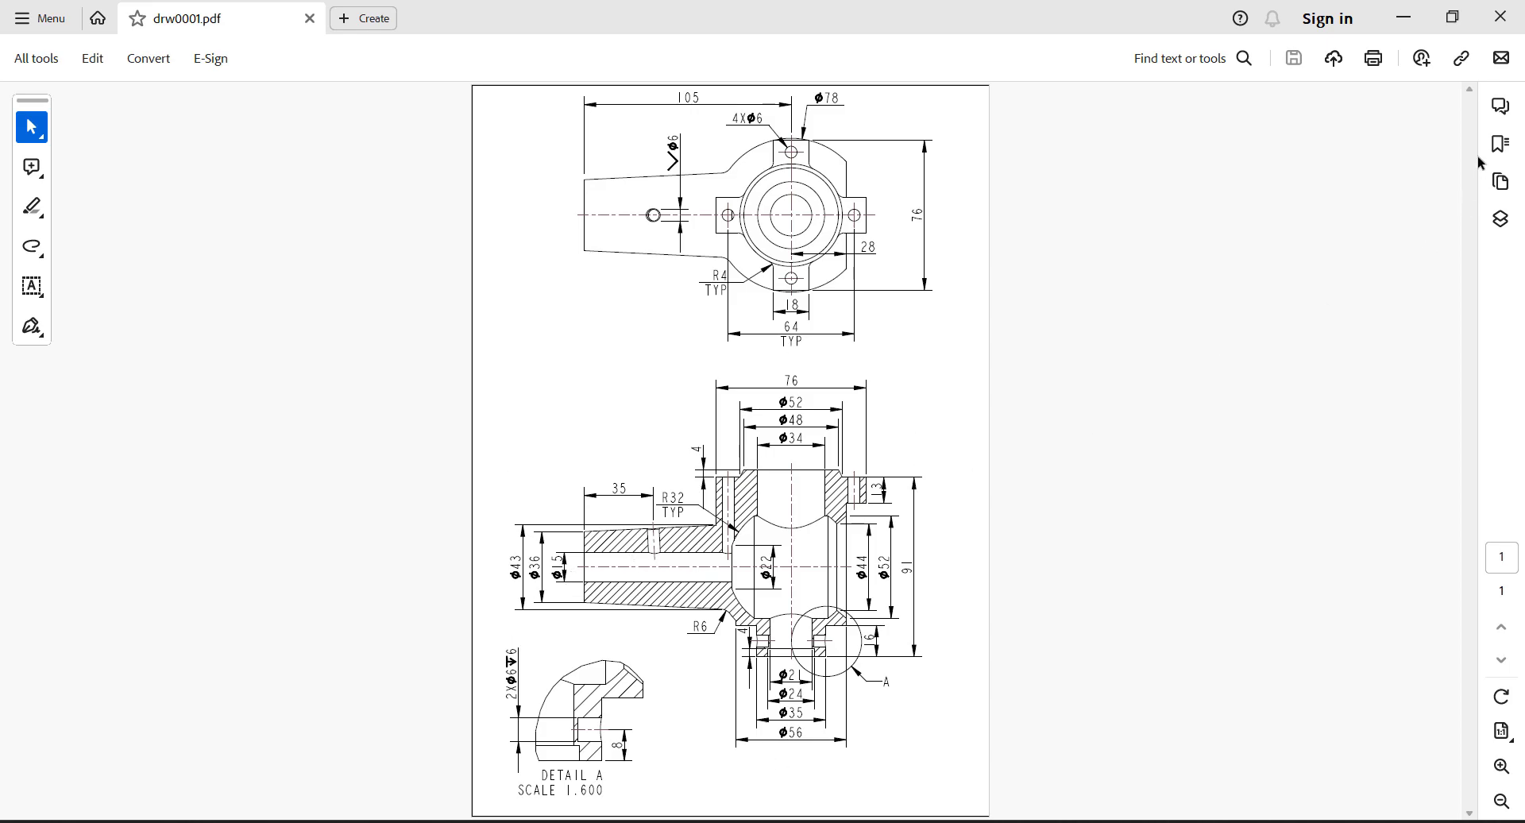
Step: Switch to CATIA V5 beside the PDF drawing and create a new part in the Part Design workbench
{"action": "left_click", "coordinate": [1452, 17]}
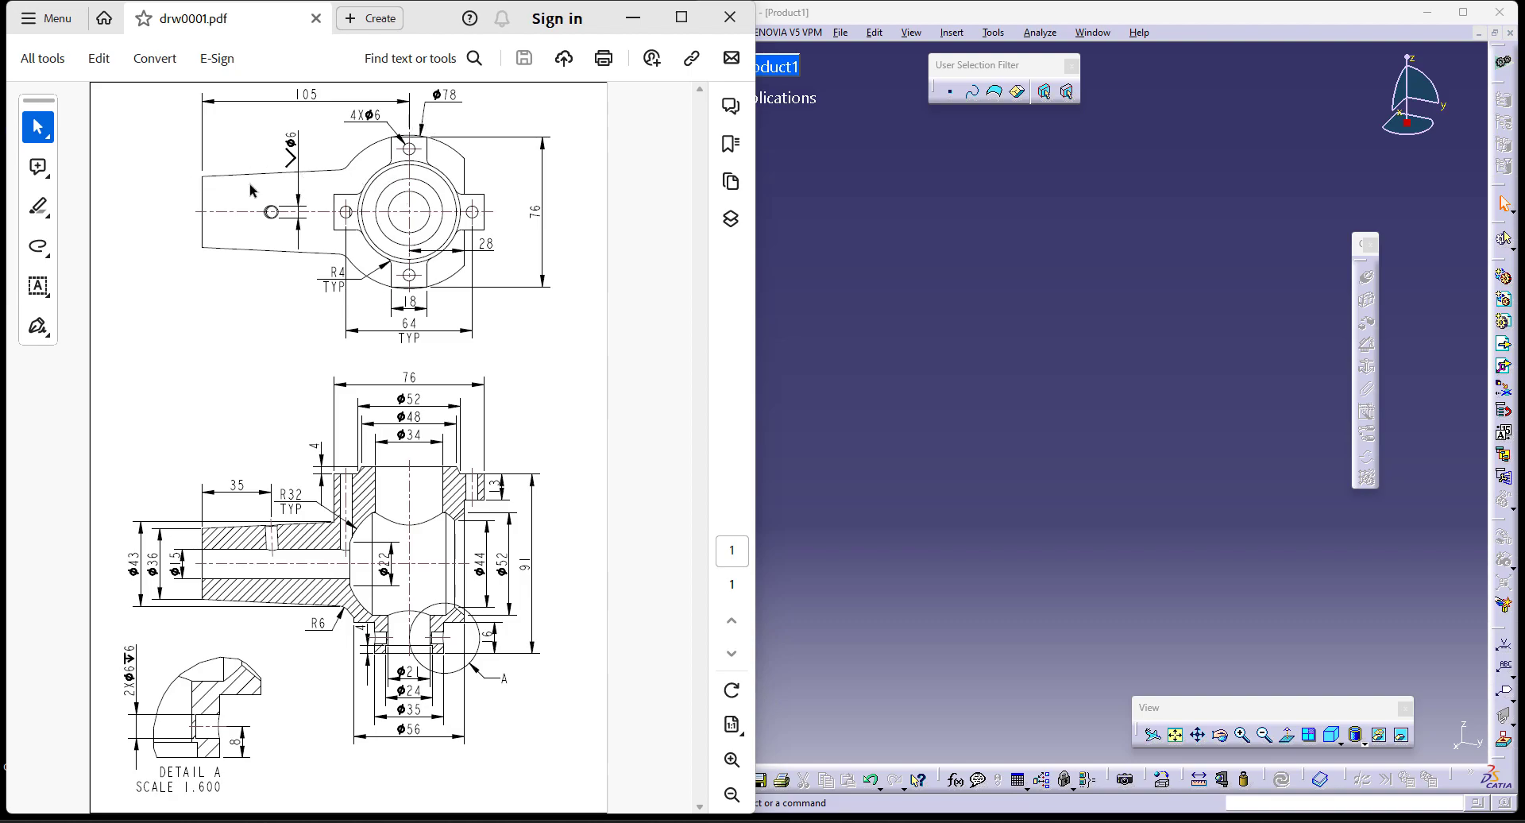
{"action": "left_click", "coordinate": [896, 350]}
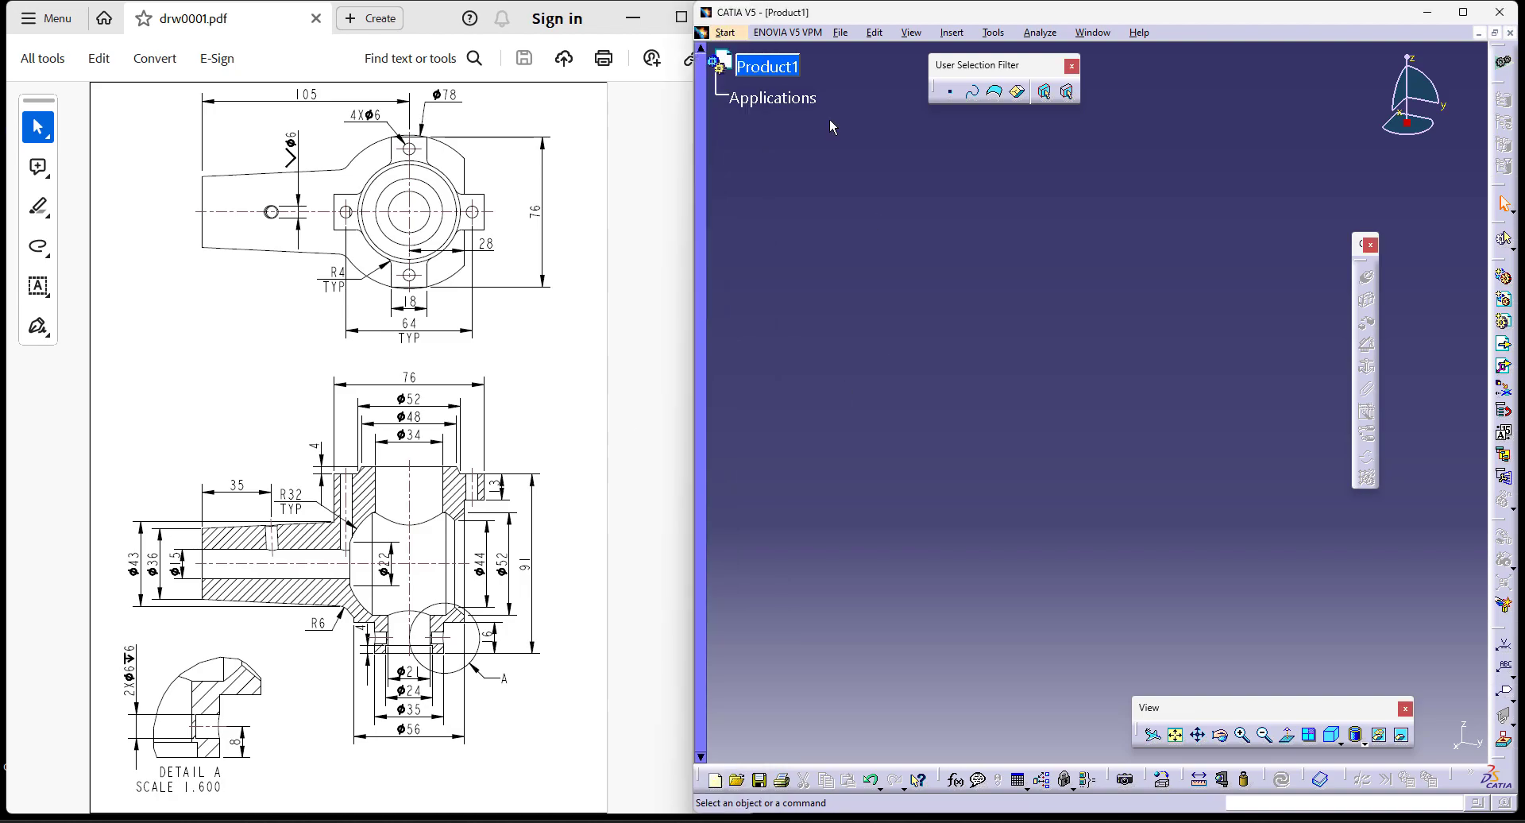
{"action": "left_click", "coordinate": [729, 35]}
{"action": "mouse_move", "coordinate": [795, 70]}
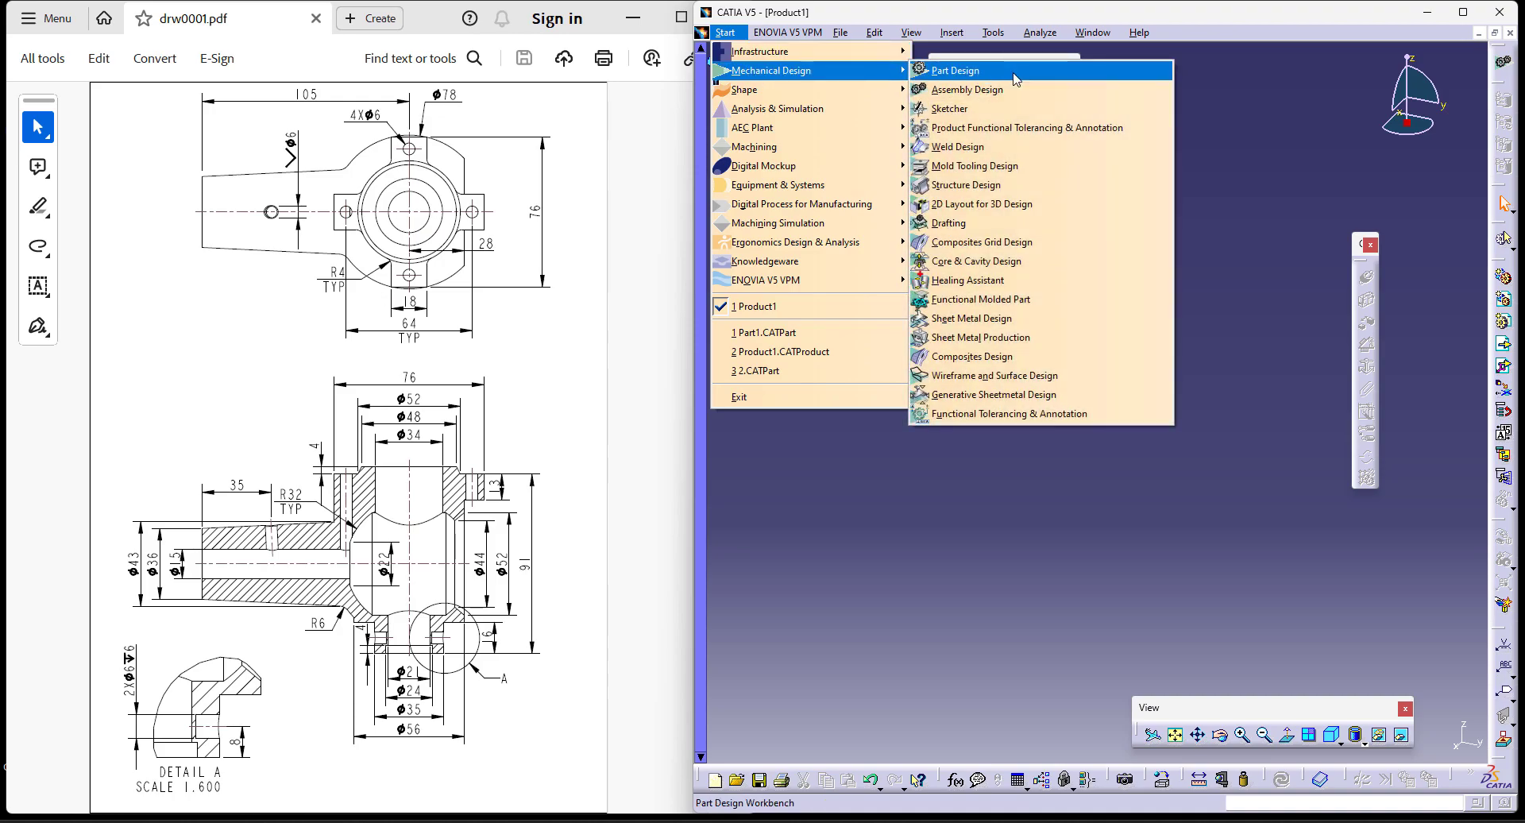
{"action": "left_click", "coordinate": [1013, 75]}
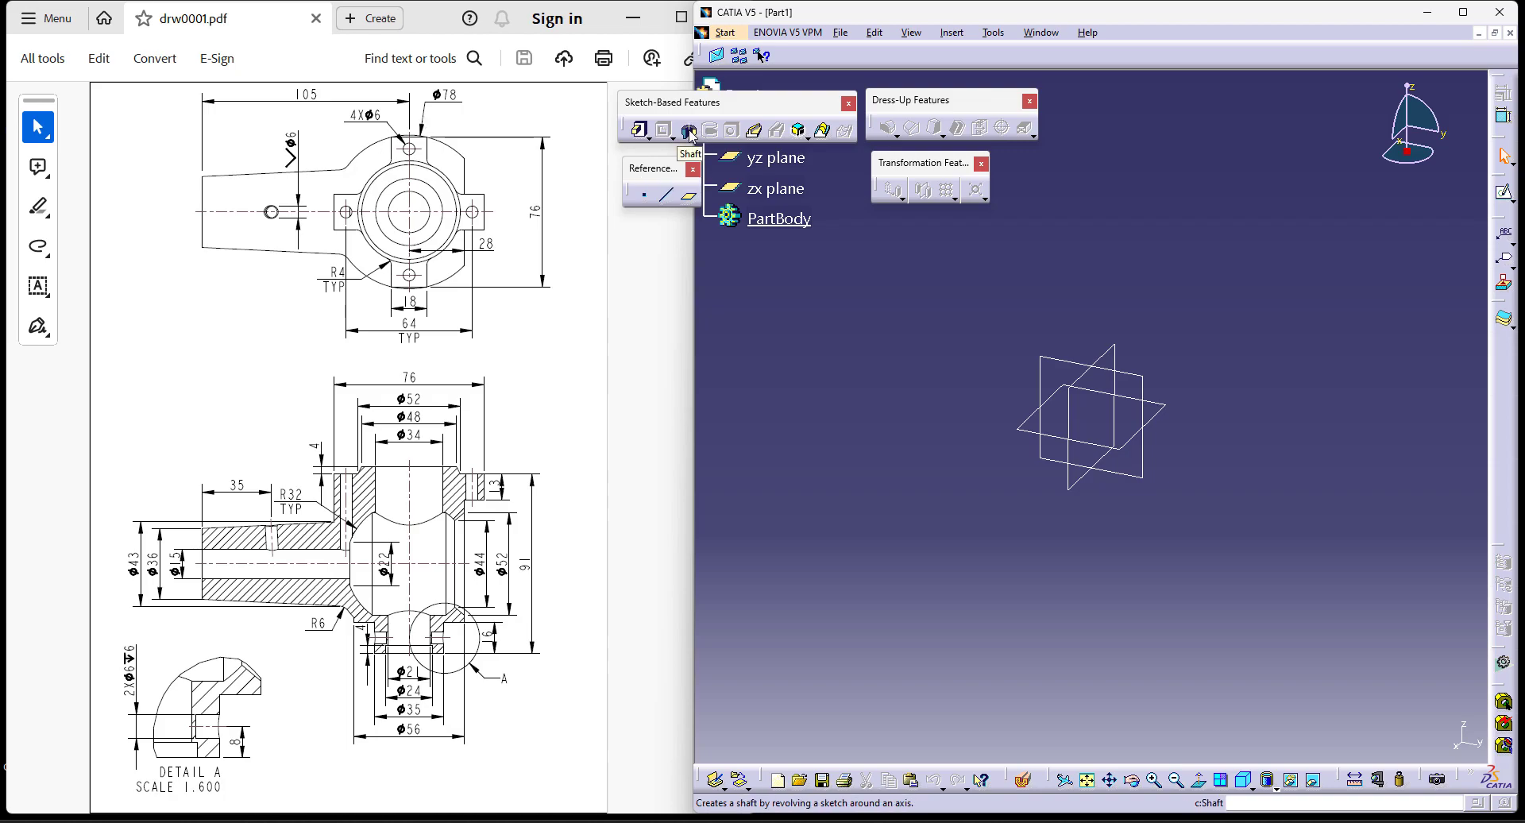
Step: Start a Shaft with a profile sketch on the yz plane and draw an origin-centred arc of about 32 mm radius over the horizontal axis
{"action": "left_click", "coordinate": [690, 131]}
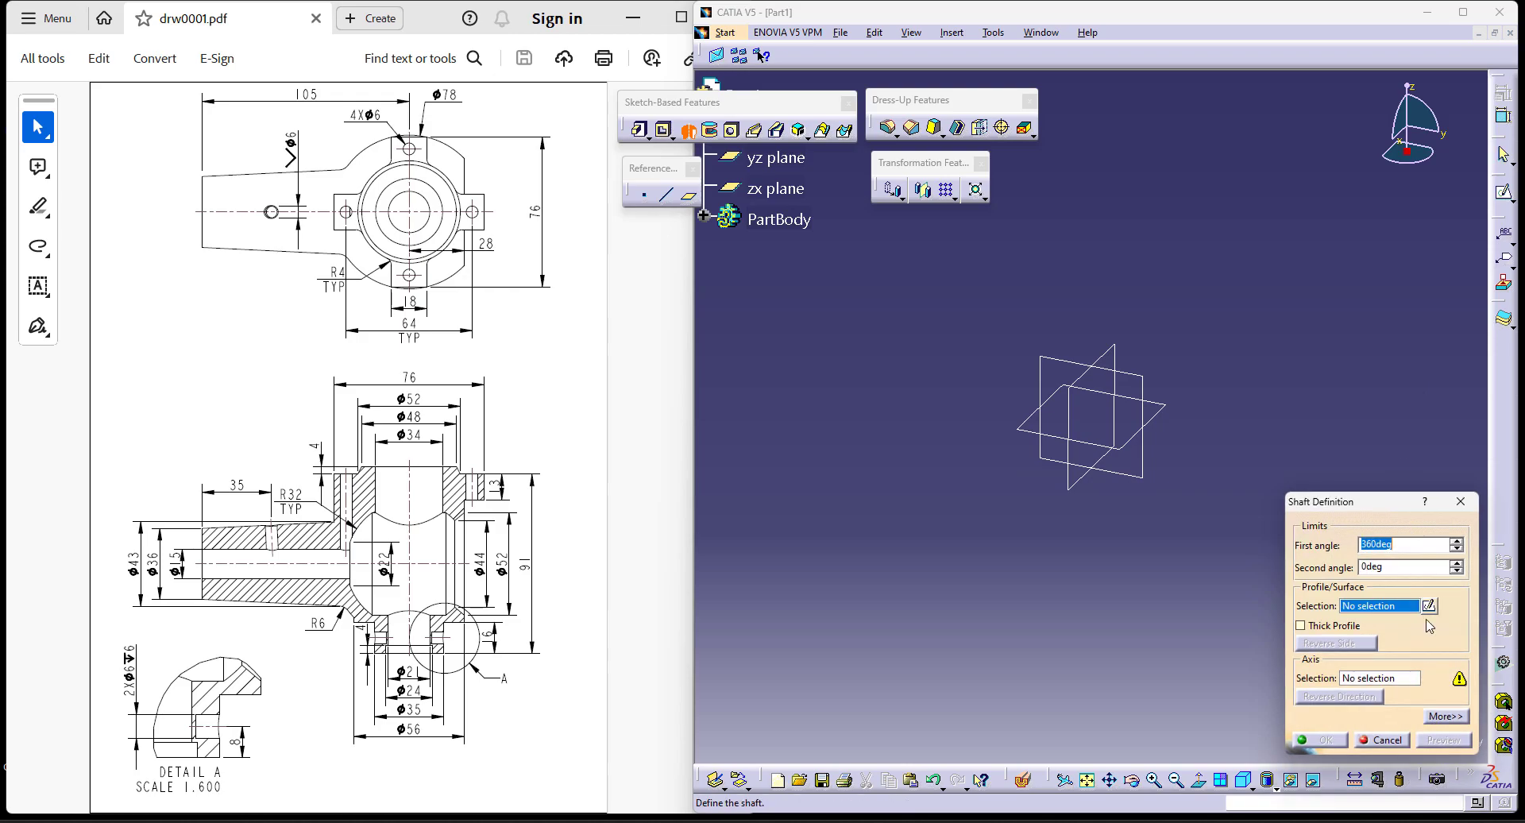
{"action": "left_click", "coordinate": [1430, 607]}
{"action": "left_click", "coordinate": [1059, 362]}
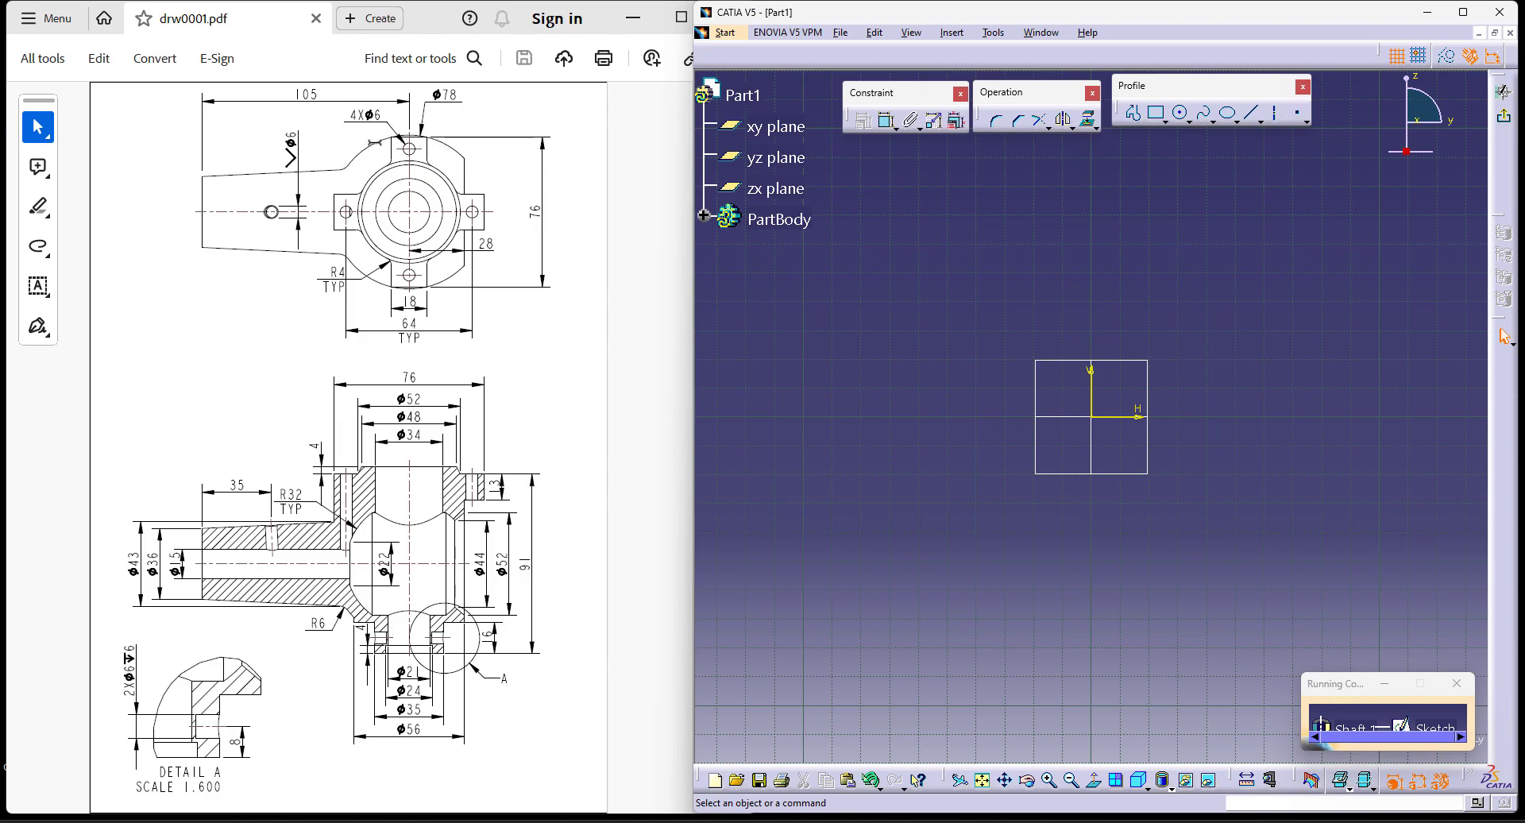
{"action": "left_click", "coordinate": [1189, 121]}
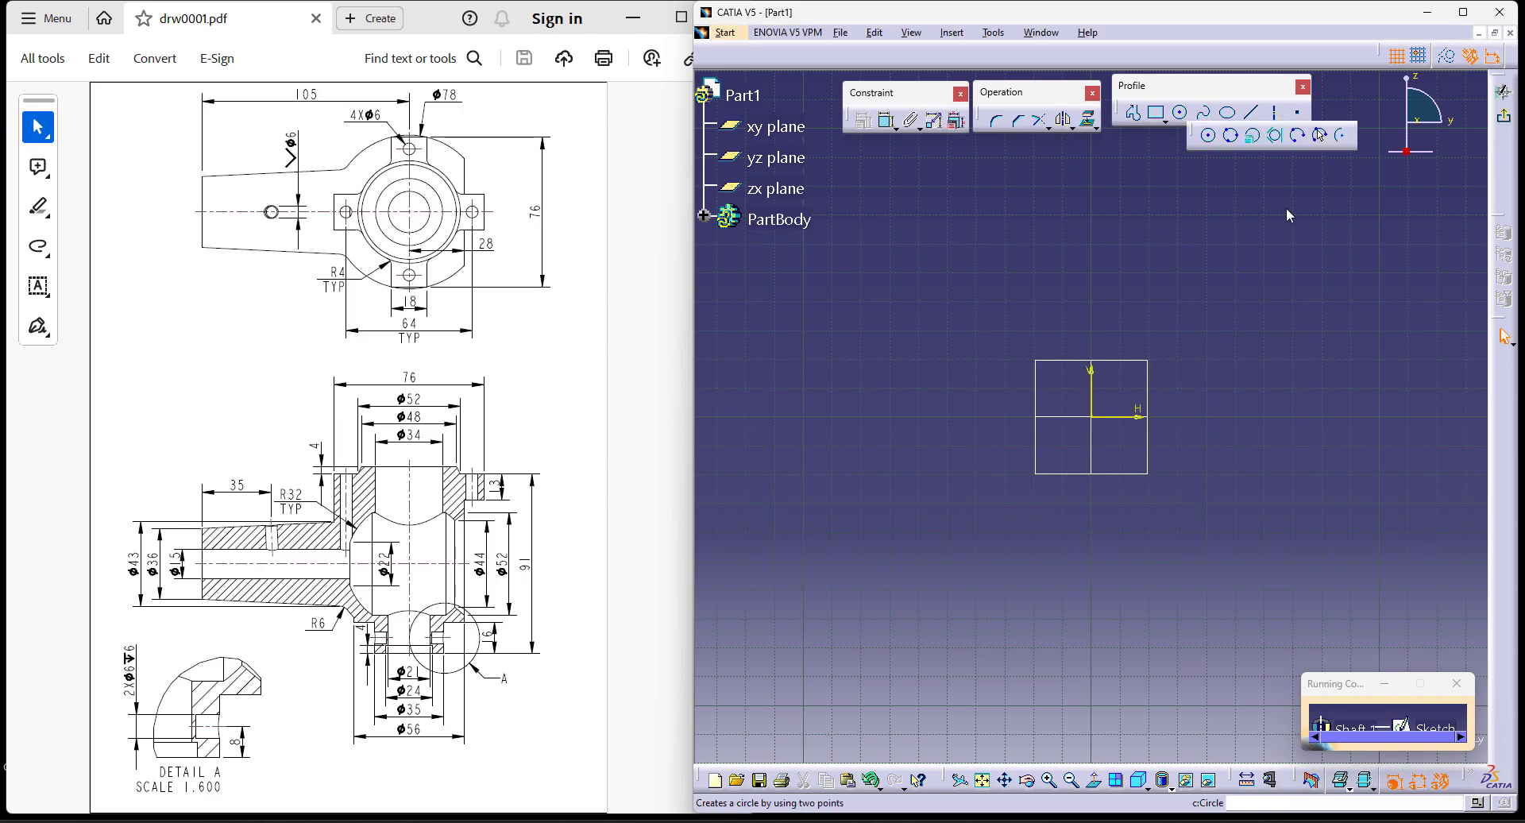
{"action": "left_click", "coordinate": [1341, 135]}
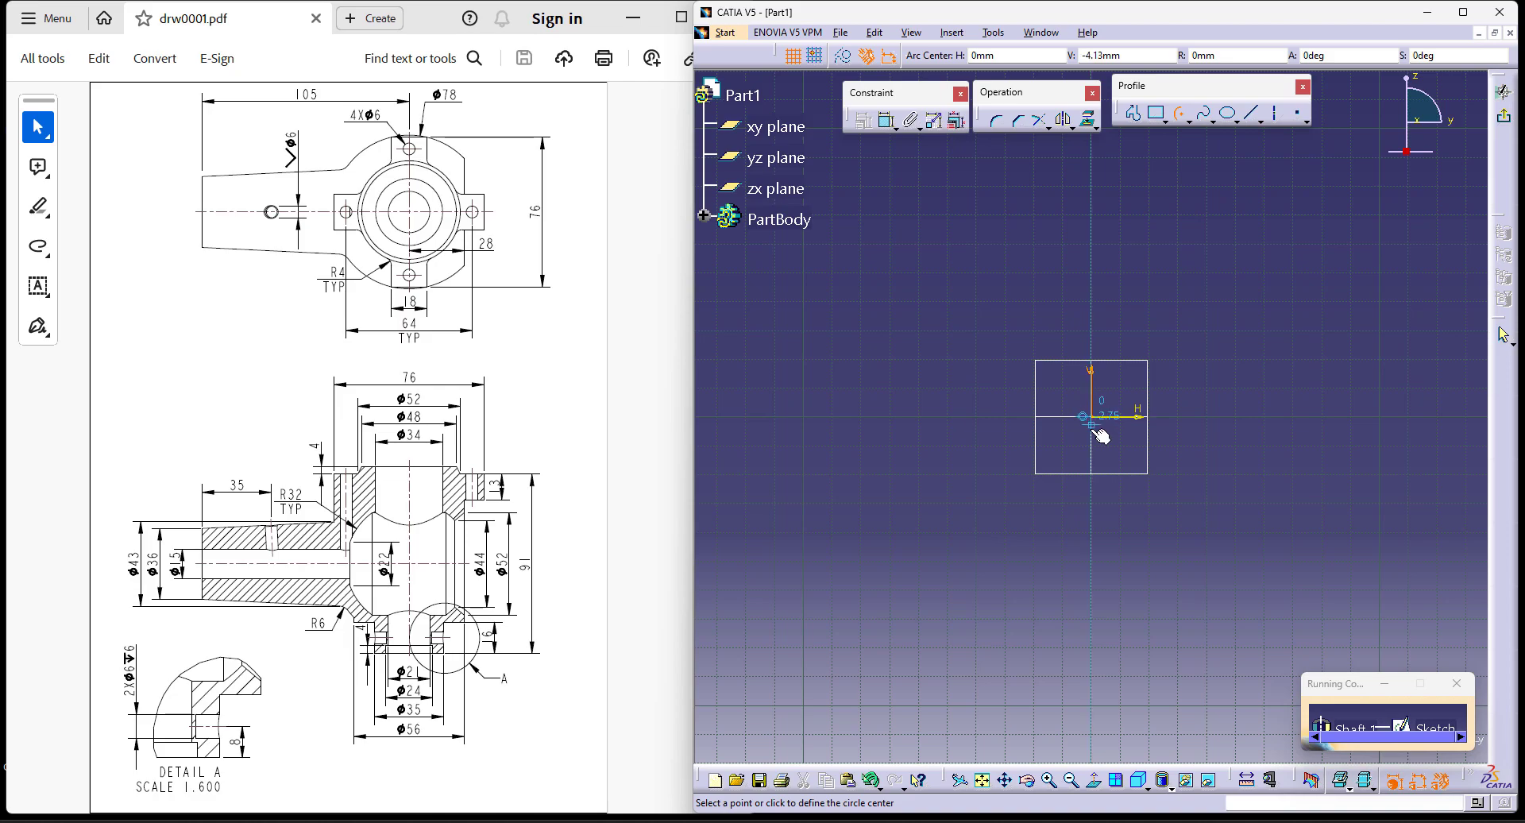
{"action": "left_click", "coordinate": [1092, 417]}
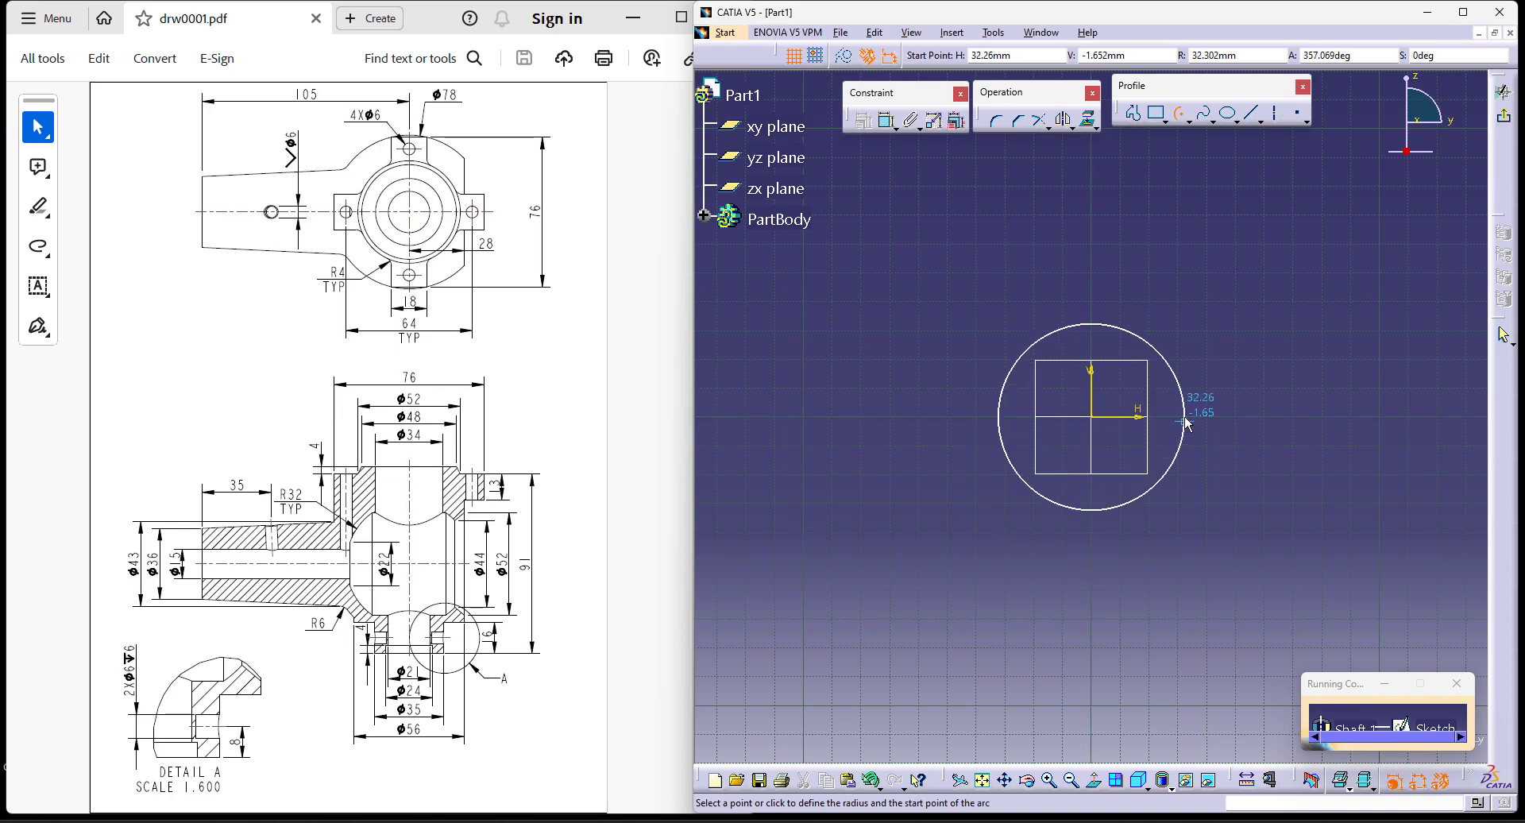
{"action": "left_click", "coordinate": [1185, 417]}
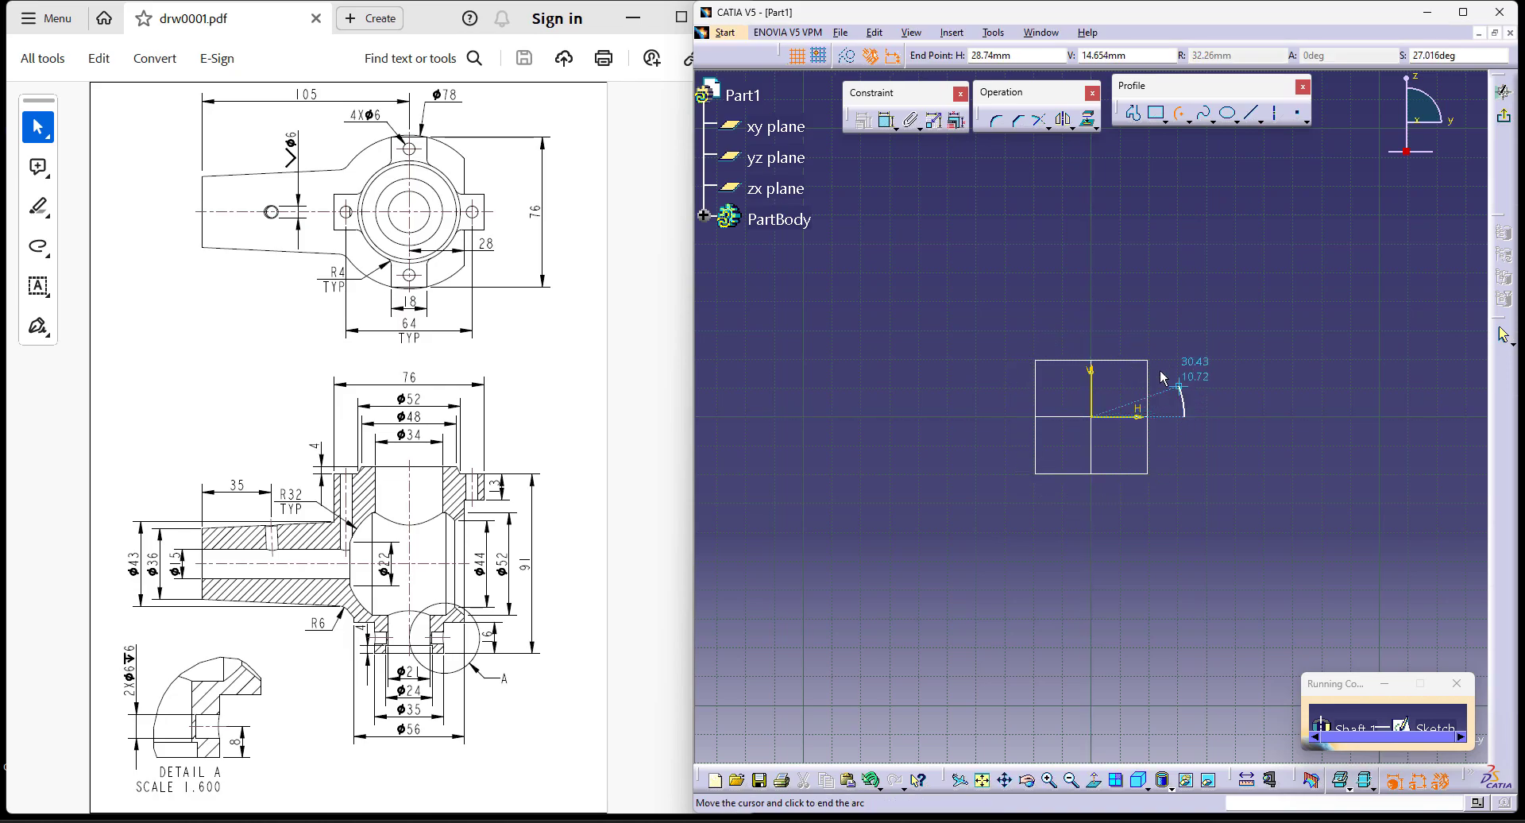
{"action": "left_click", "coordinate": [1023, 353]}
Step: Dimension the arc as a diameter and set it to 78 mm
{"action": "left_click", "coordinate": [886, 120]}
{"action": "left_click", "coordinate": [1159, 309]}
{"action": "double_click", "coordinate": [1159, 307]}
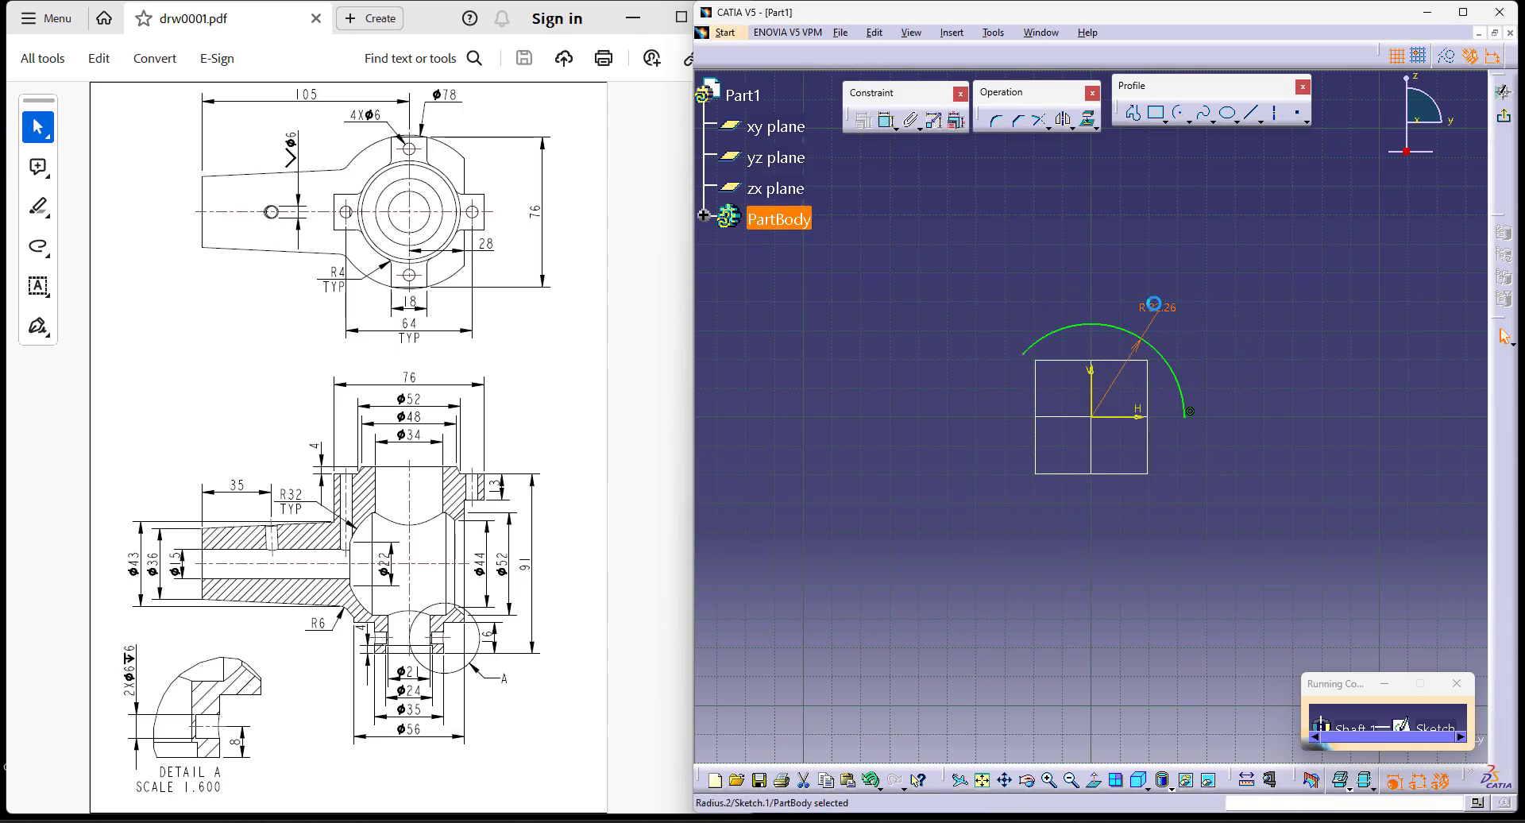
{"action": "left_click", "coordinate": [1280, 560]}
{"action": "left_click", "coordinate": [1282, 592]}
{"action": "double_click", "coordinate": [1274, 523]}
{"action": "type", "text": "78mm"}
{"action": "key", "text": "Return"}
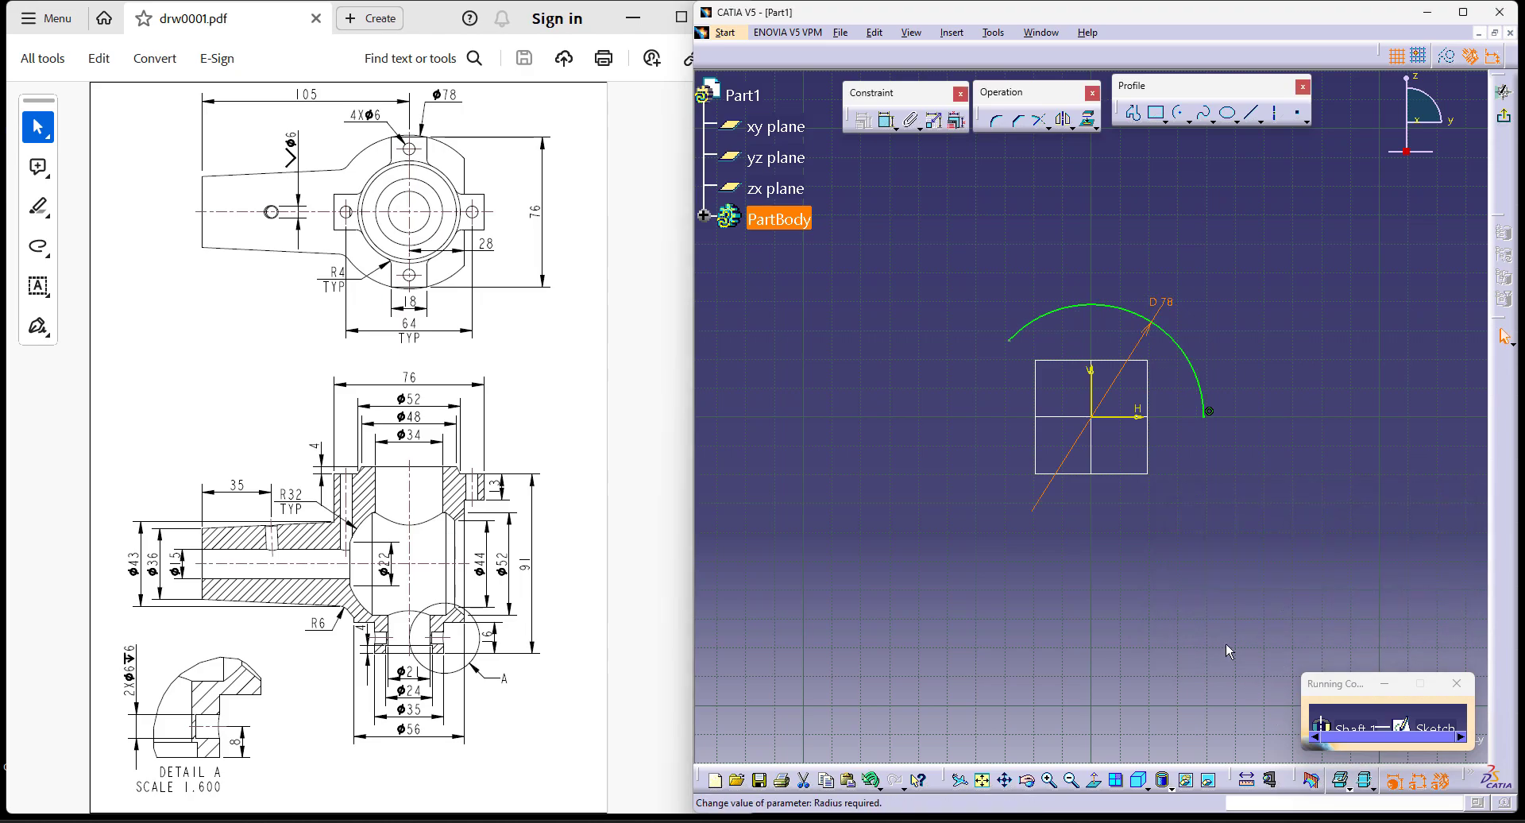
Step: Draw a horizontal sketch axis through the origin, extending past both sides of the arc
{"action": "left_click", "coordinate": [1277, 120]}
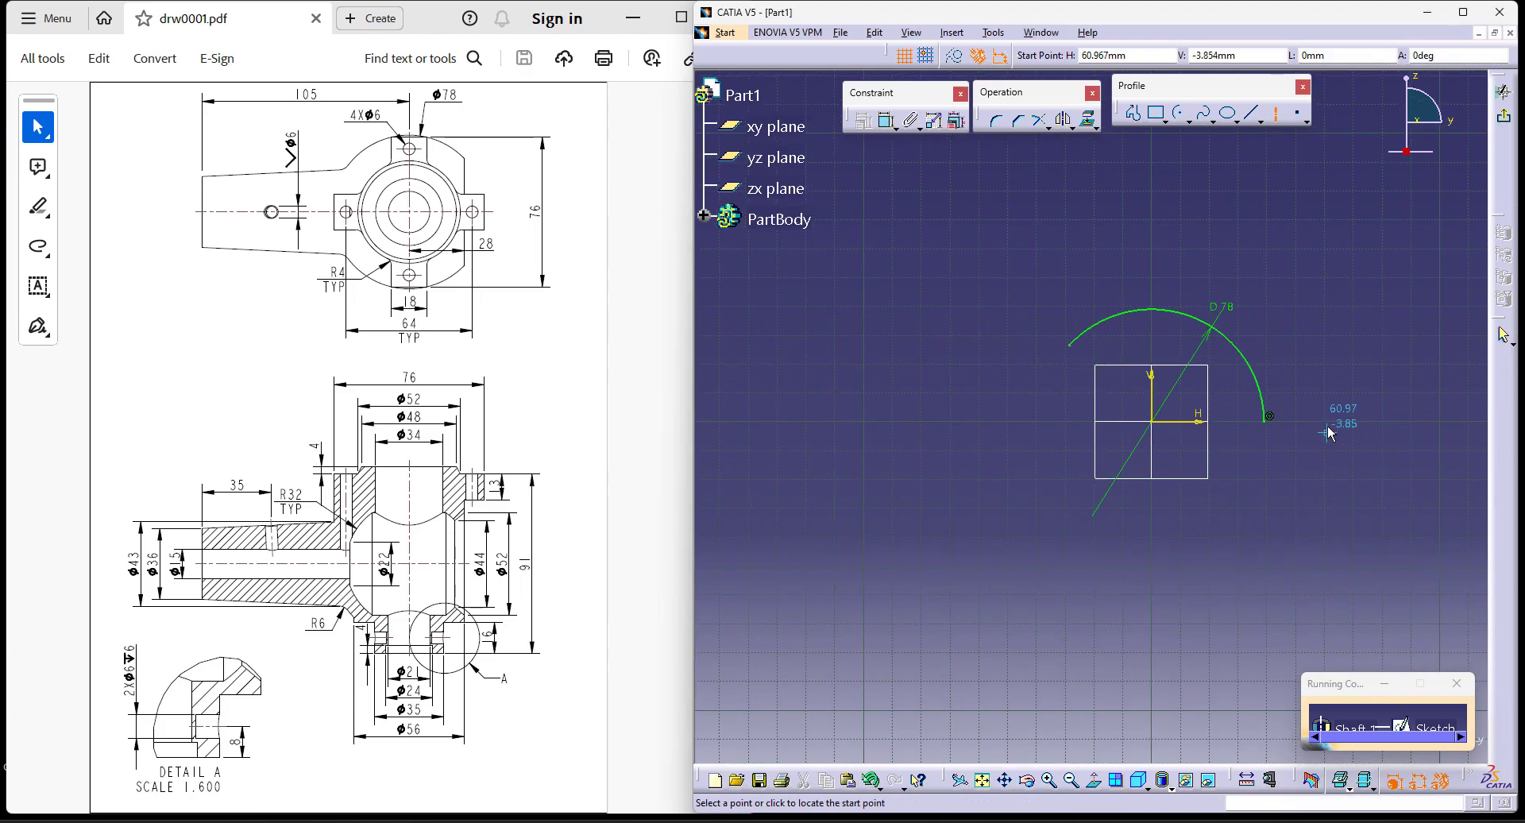
{"action": "left_click", "coordinate": [1326, 421]}
{"action": "left_click", "coordinate": [834, 422]}
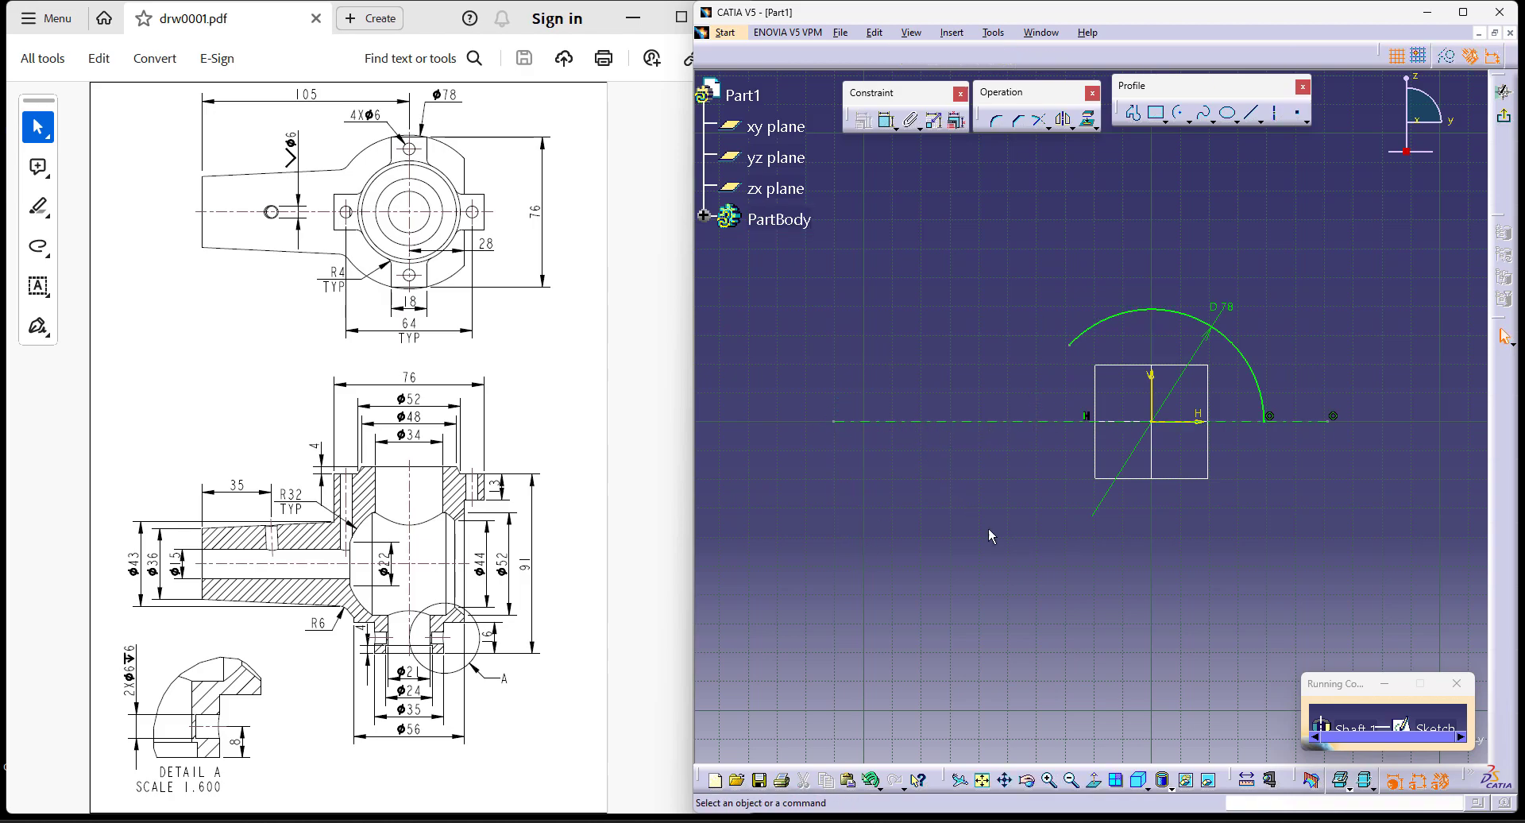
Step: Close the profile with a tapered line from the arc's upper-left end, a vertical end line about 20 mm tall, and a line along the axis
{"action": "left_click", "coordinate": [1133, 113]}
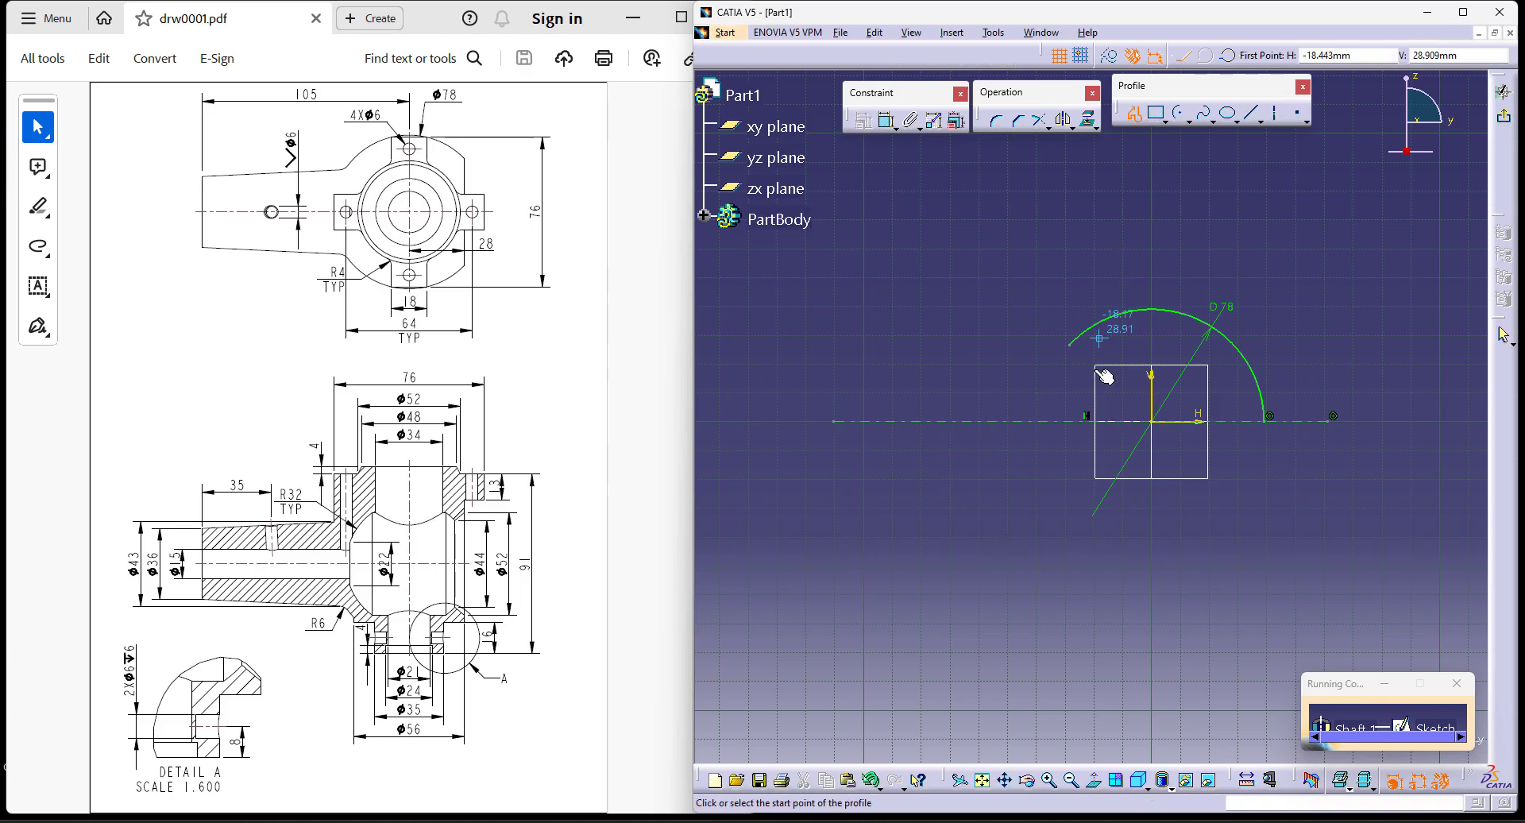
{"action": "left_click", "coordinate": [1068, 347]}
{"action": "left_click", "coordinate": [854, 364]}
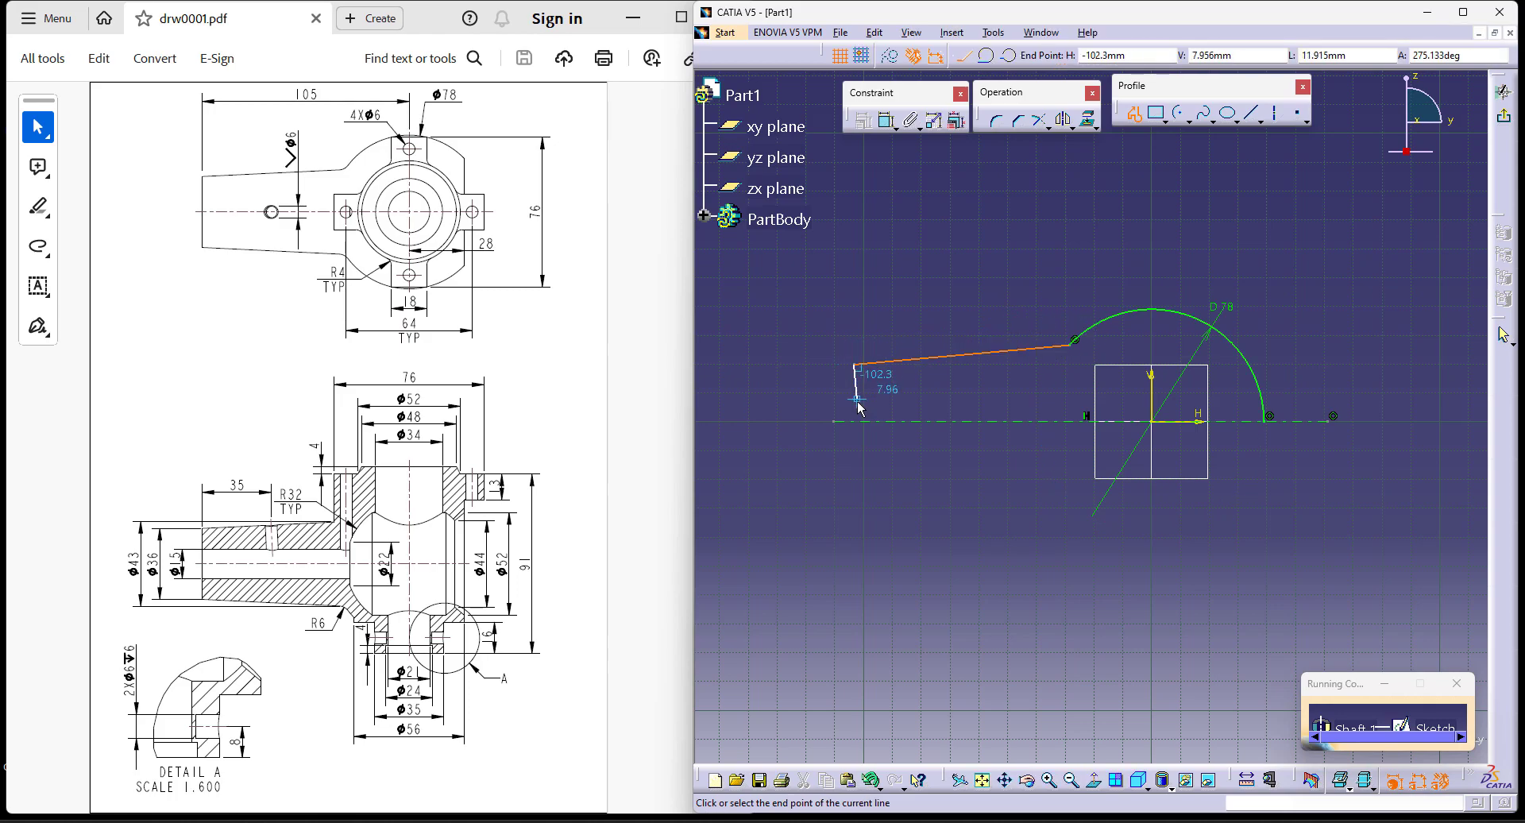
{"action": "left_click", "coordinate": [854, 421]}
{"action": "left_click", "coordinate": [1264, 421]}
{"action": "key", "text": "Escape"}
{"action": "left_click", "coordinate": [965, 539]}
{"action": "middle_click_drag", "start_coordinate": [969, 540], "coordinate": [985, 541]}
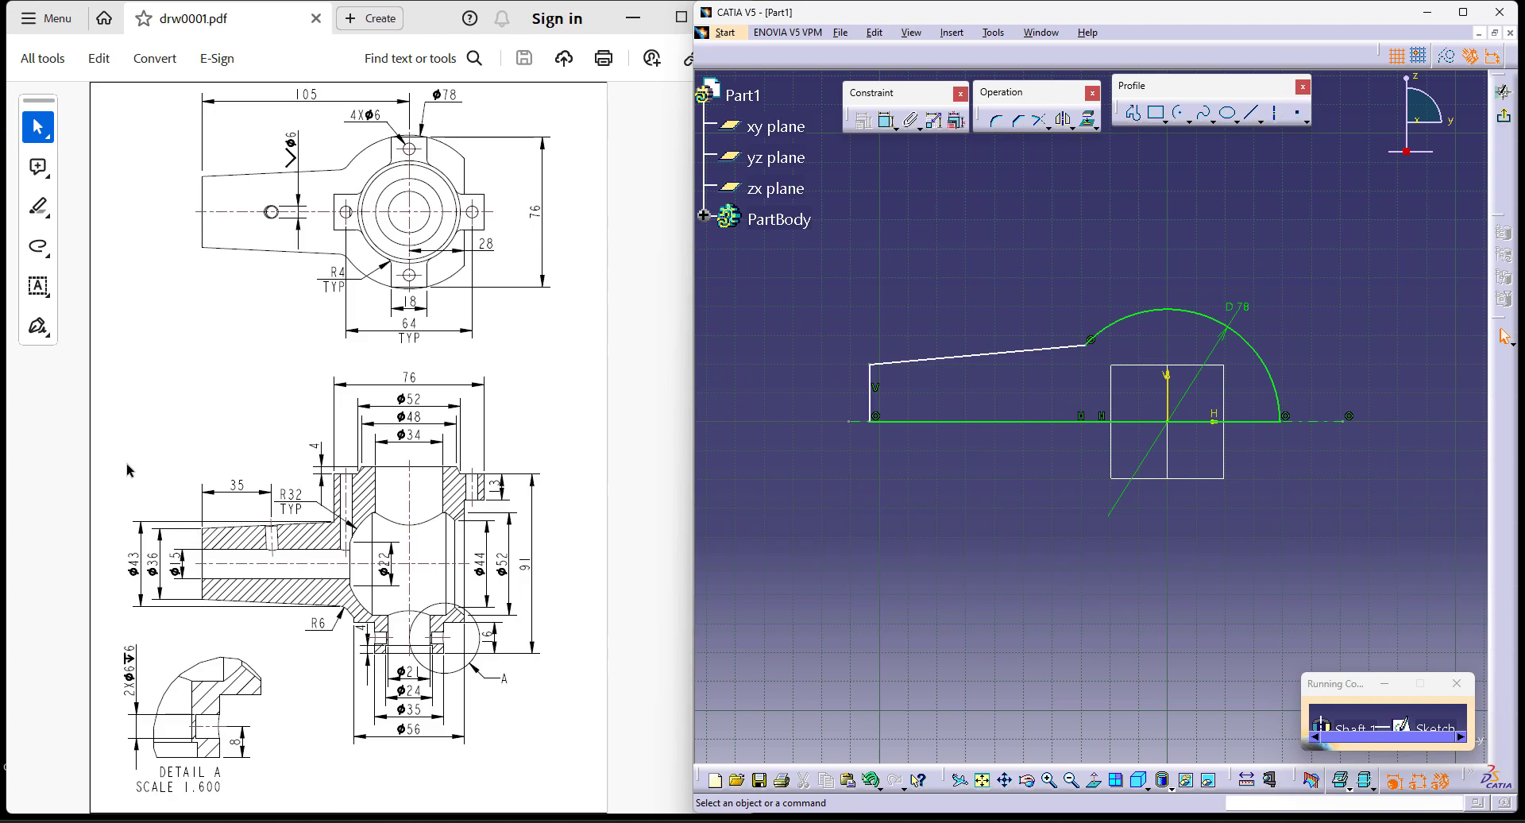
Step: Dimension the arc's upper-left end point about the axis as a diameter of 43 mm
{"action": "left_click", "coordinate": [887, 120]}
{"action": "left_click", "coordinate": [1014, 351]}
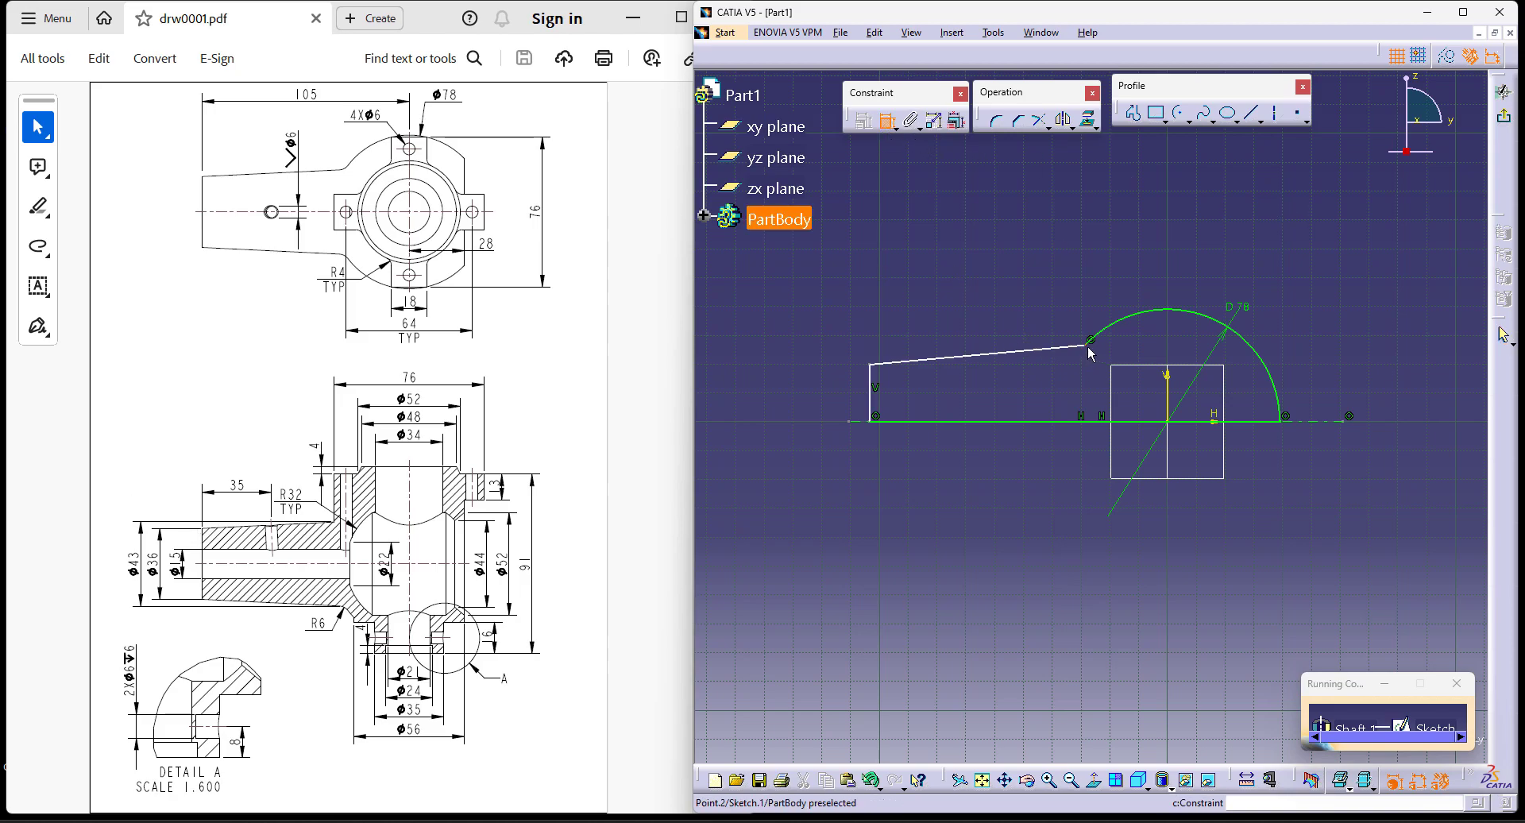
{"action": "left_click", "coordinate": [872, 421]}
{"action": "right_click", "coordinate": [784, 407]}
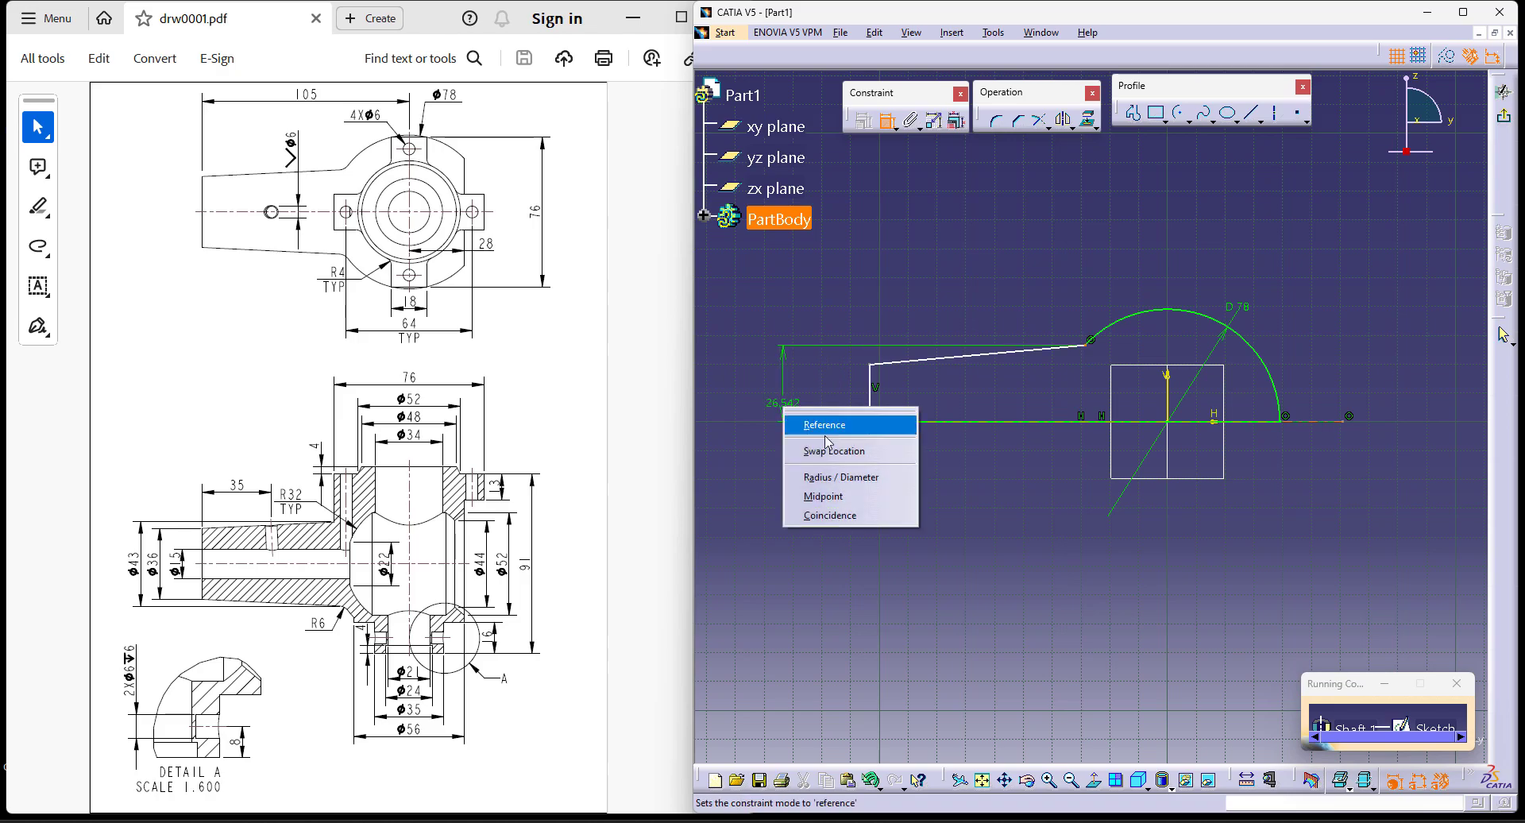
{"action": "left_click", "coordinate": [828, 477]}
{"action": "double_click", "coordinate": [724, 413]}
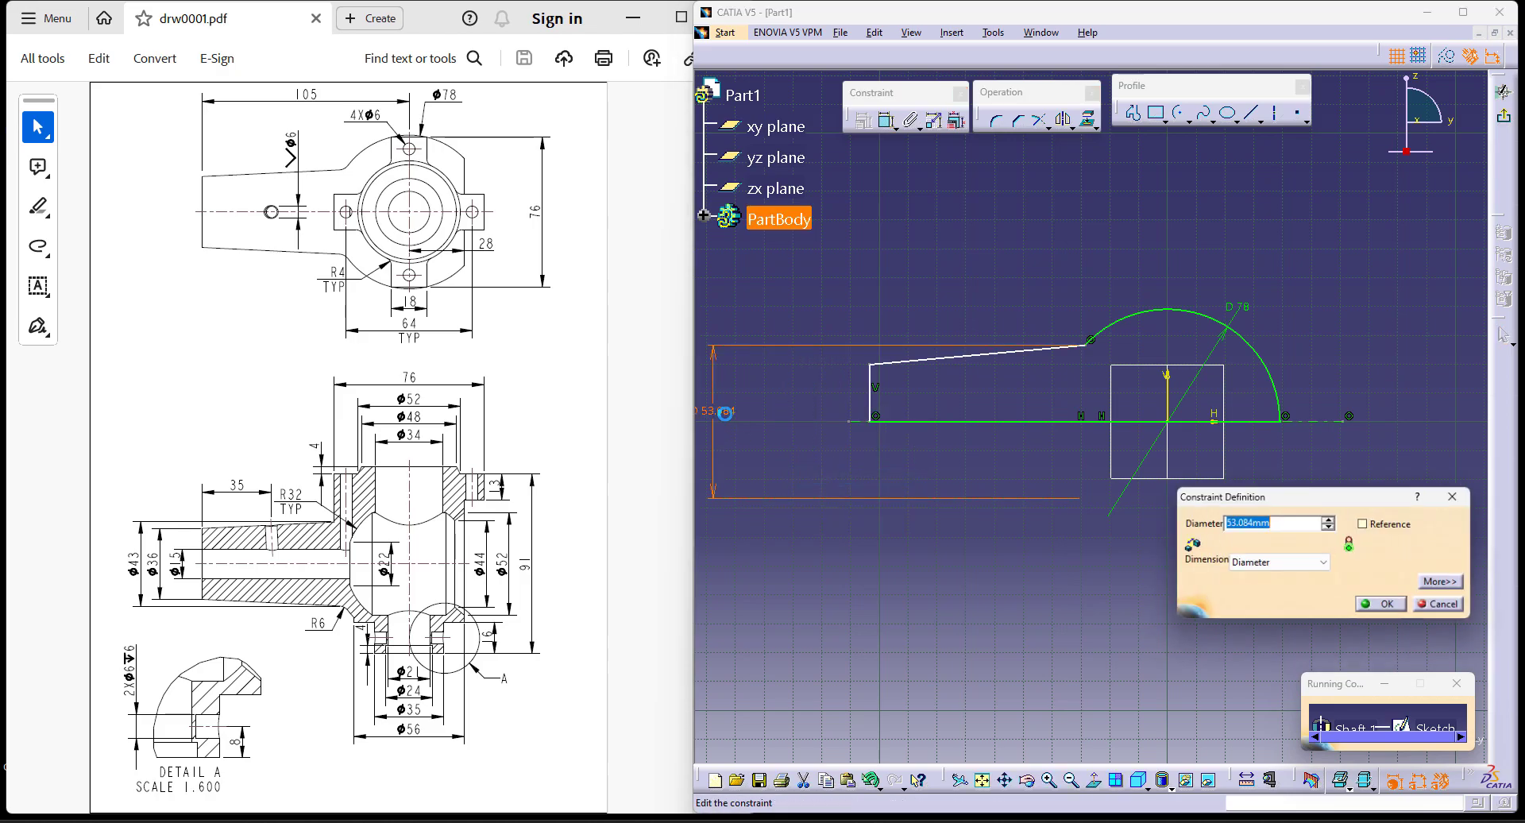
{"action": "type", "text": "43"}
{"action": "key", "text": "Return"}
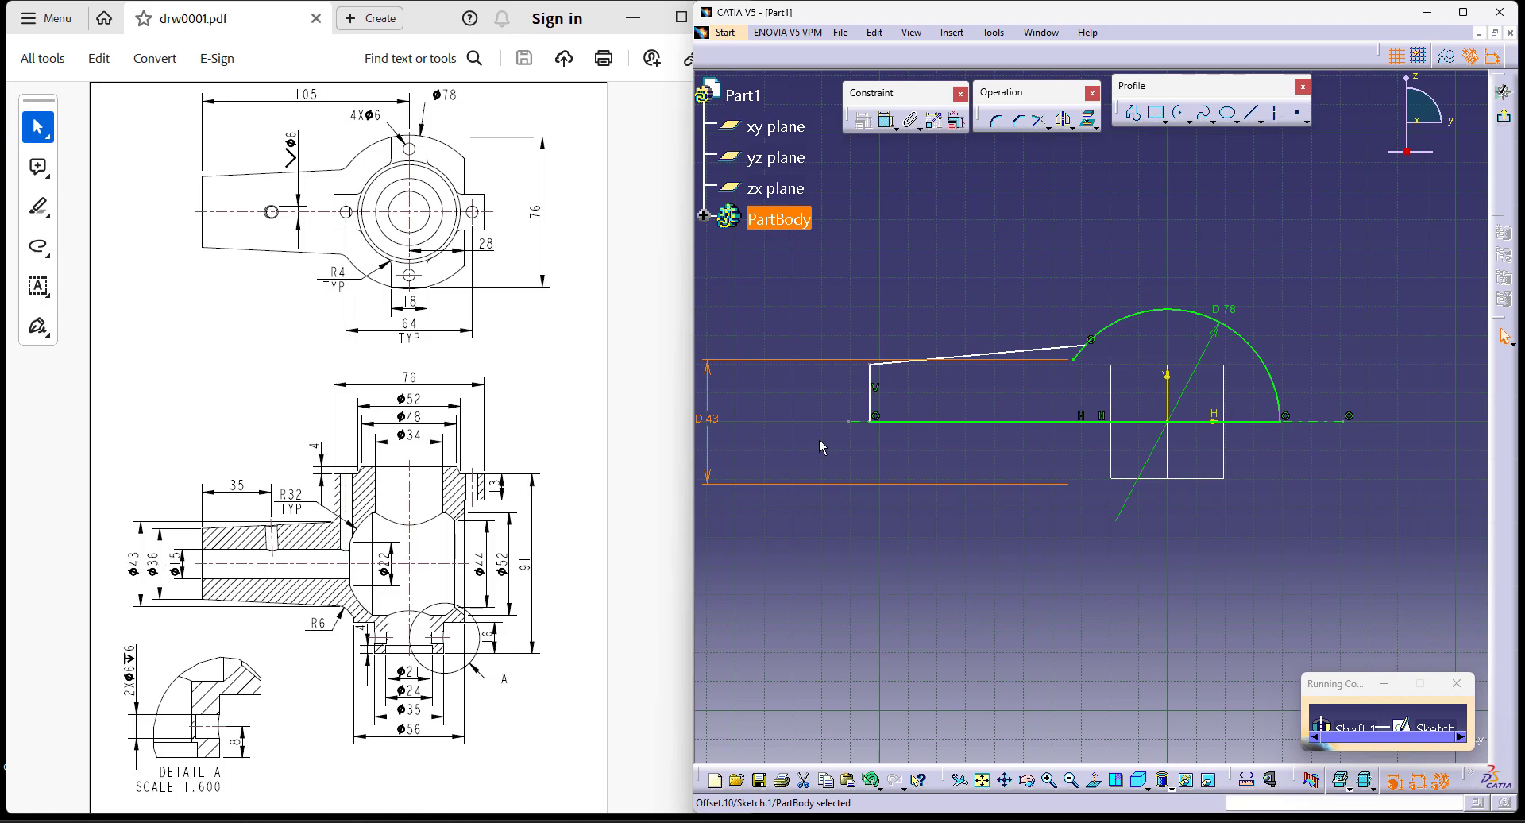
Step: Dimension the outer end of the tapered line about the axis as a diameter of 36 mm
{"action": "left_click", "coordinate": [886, 120]}
{"action": "left_click", "coordinate": [871, 364]}
{"action": "left_click", "coordinate": [857, 417]}
{"action": "right_click", "coordinate": [790, 398]}
{"action": "left_click", "coordinate": [802, 469]}
{"action": "left_click", "coordinate": [761, 422]}
{"action": "double_click", "coordinate": [762, 420]}
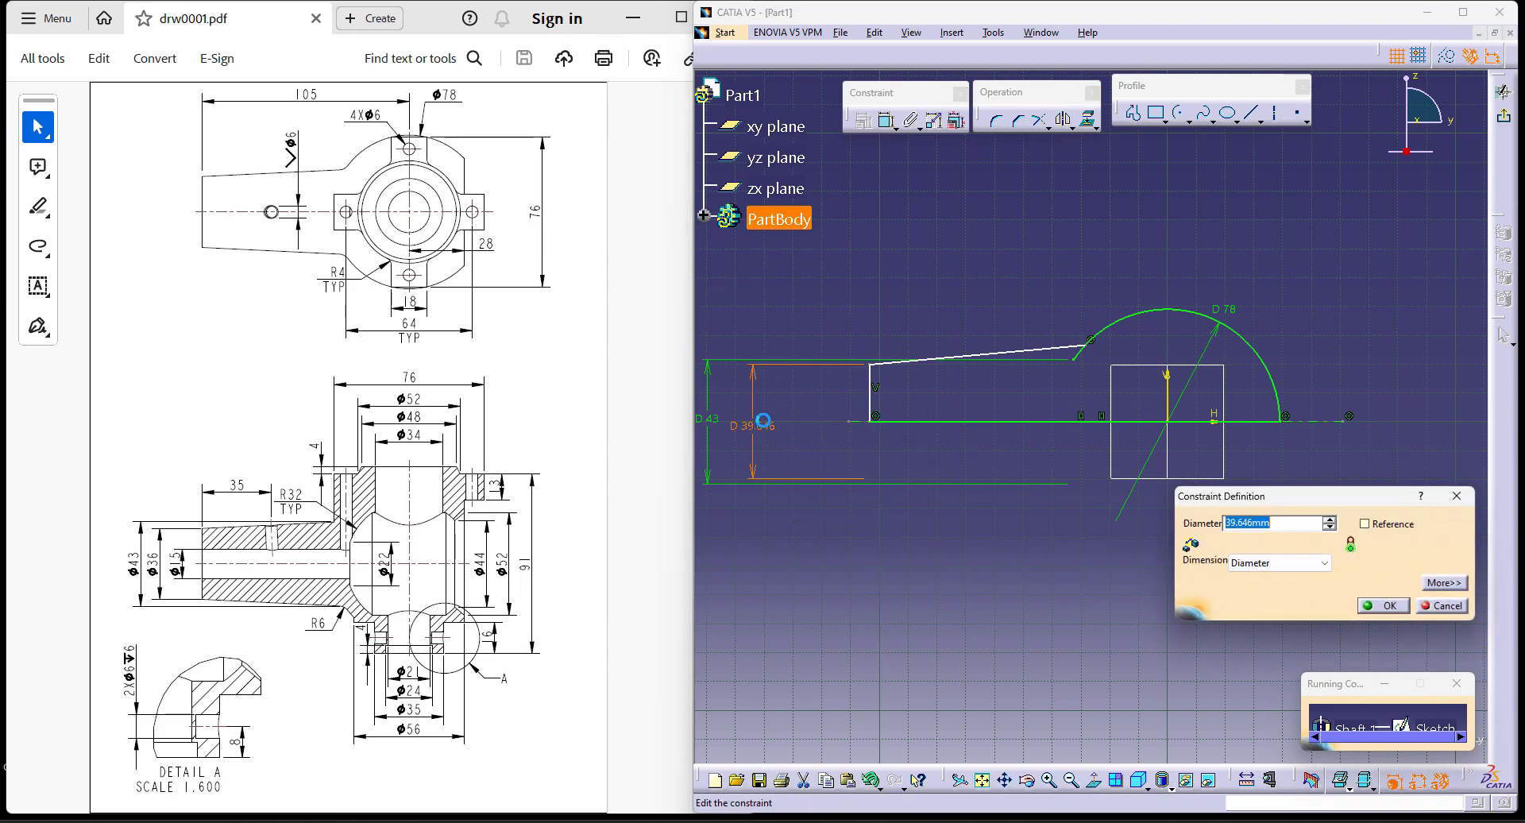
{"action": "type", "text": "36"}
{"action": "key", "text": "Return"}
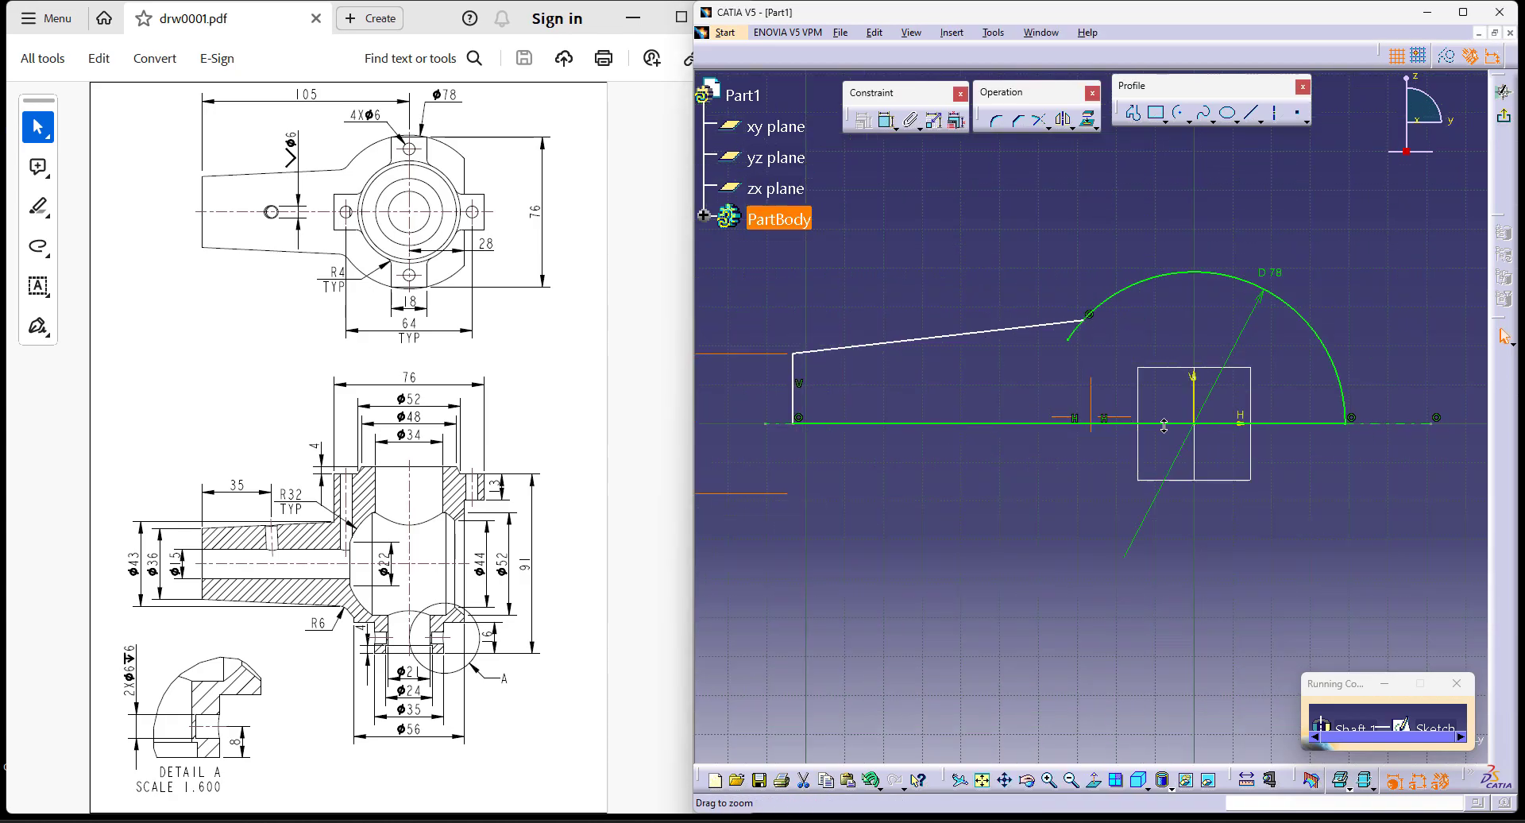
Step: Trim the arc and the tapered line to each other at their corner
{"action": "left_click", "coordinate": [1041, 121]}
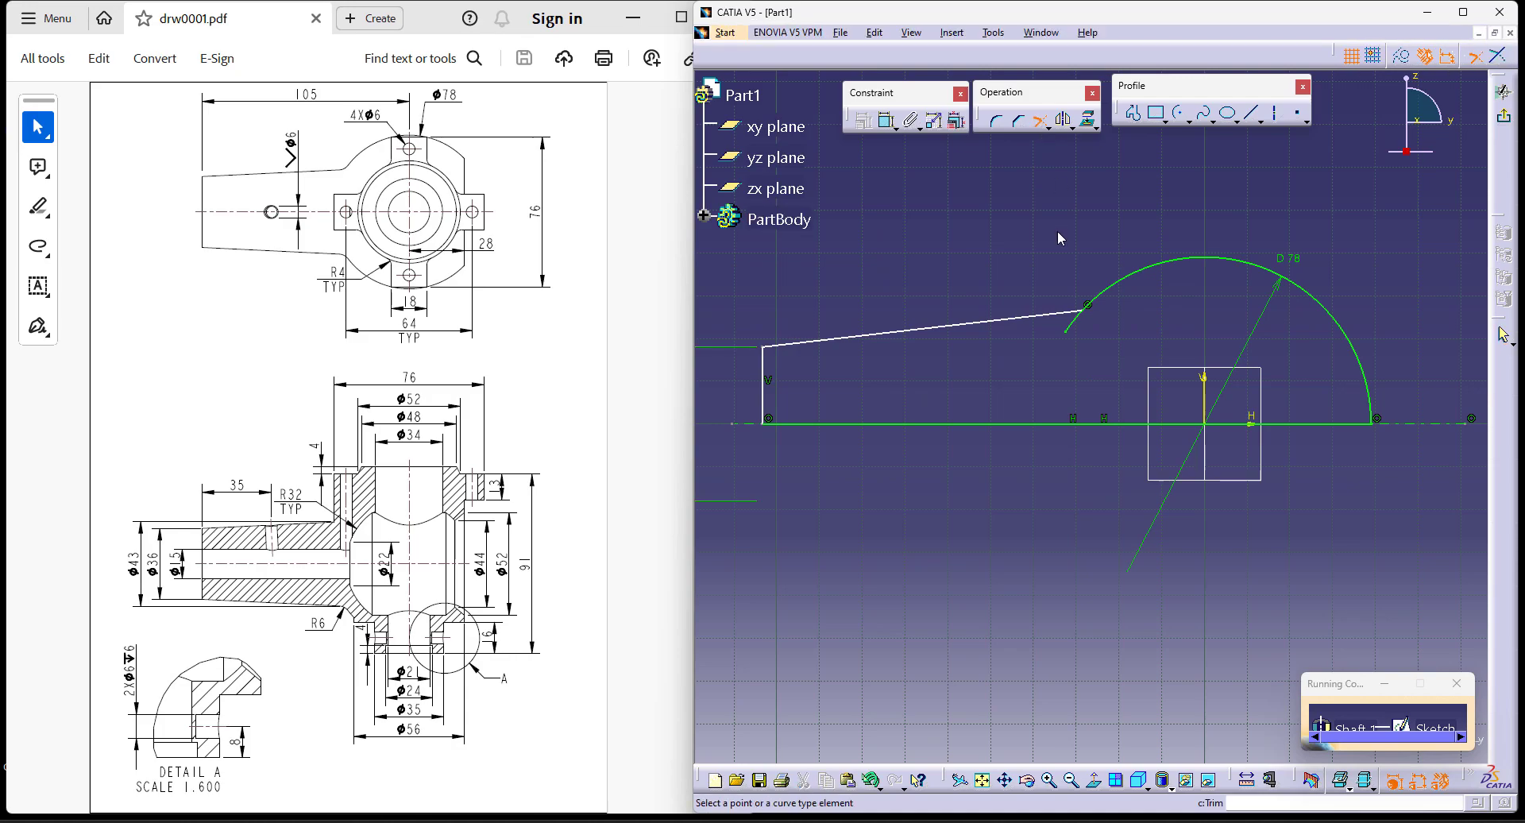
{"action": "left_click", "coordinate": [1084, 322]}
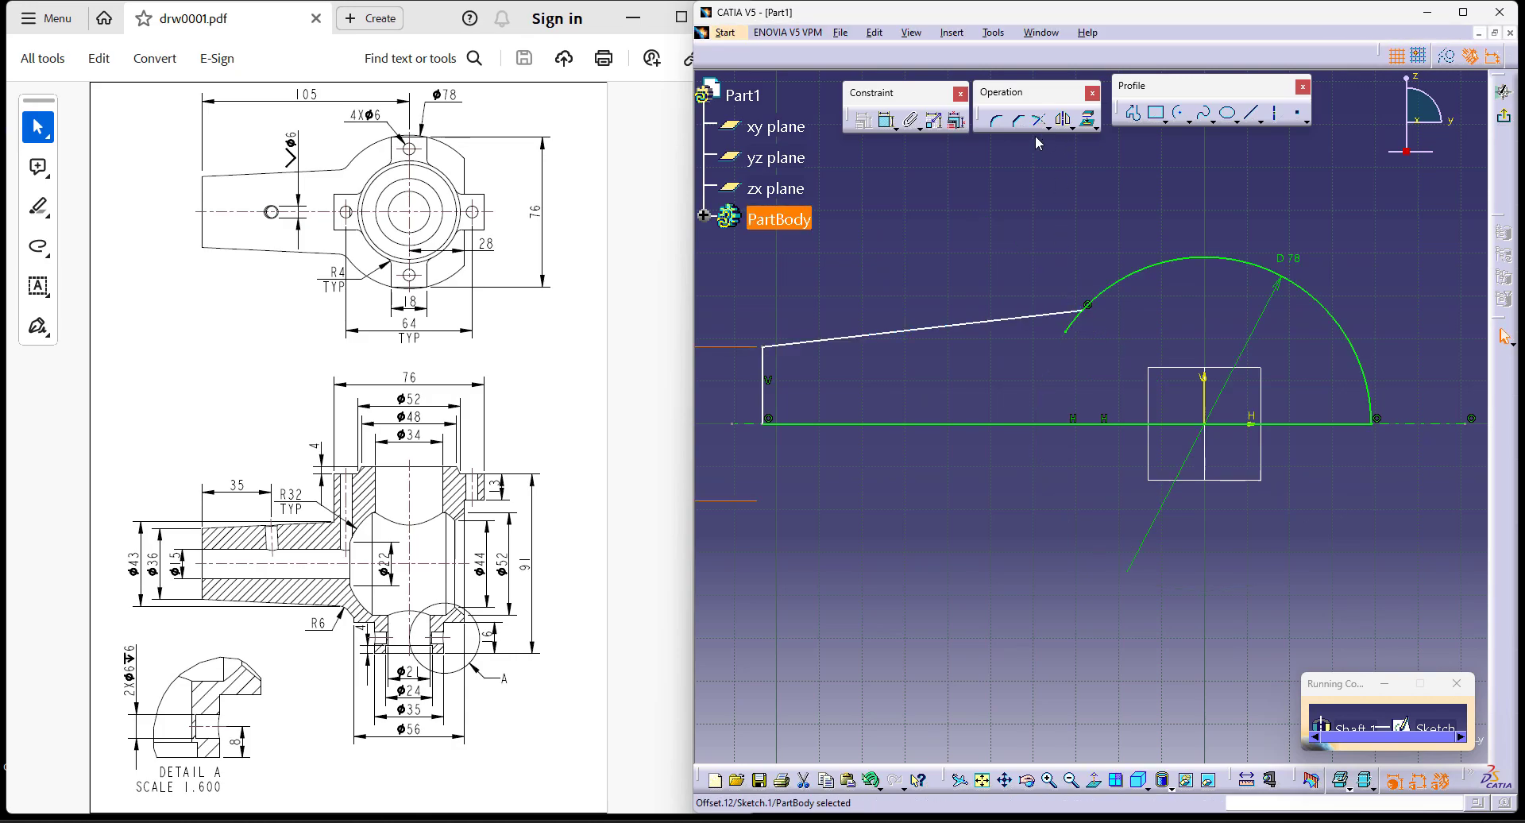
{"action": "left_click", "coordinate": [1100, 295]}
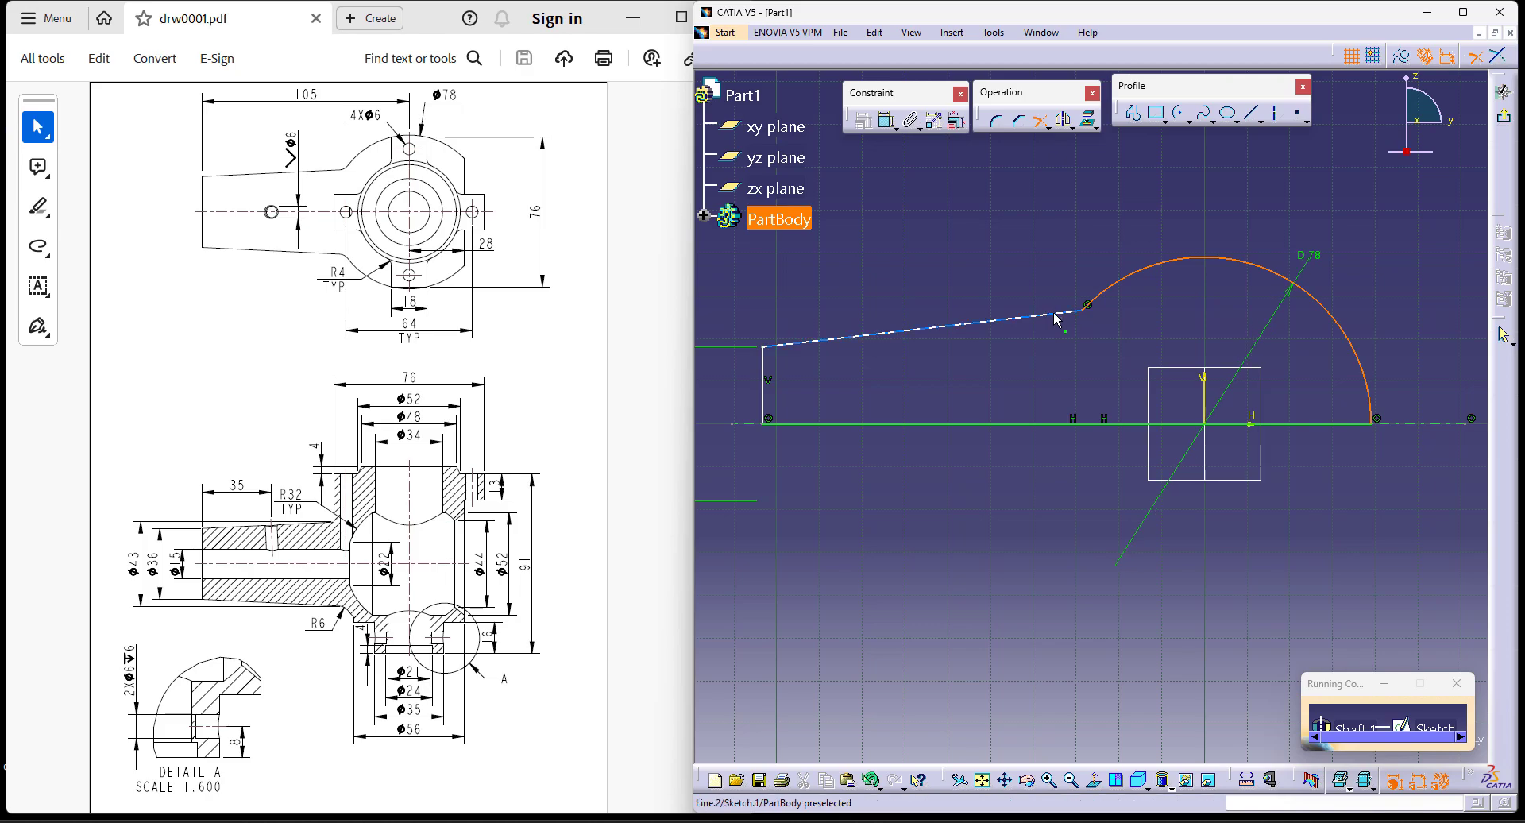
{"action": "left_click", "coordinate": [1055, 316]}
{"action": "mouse_move", "coordinate": [1141, 296]}
{"action": "middle_mouse_down"}
{"action": "mouse_move", "coordinate": [1041, 593]}
{"action": "mouse_move", "coordinate": [1072, 530]}
{"action": "middle_mouse_up"}
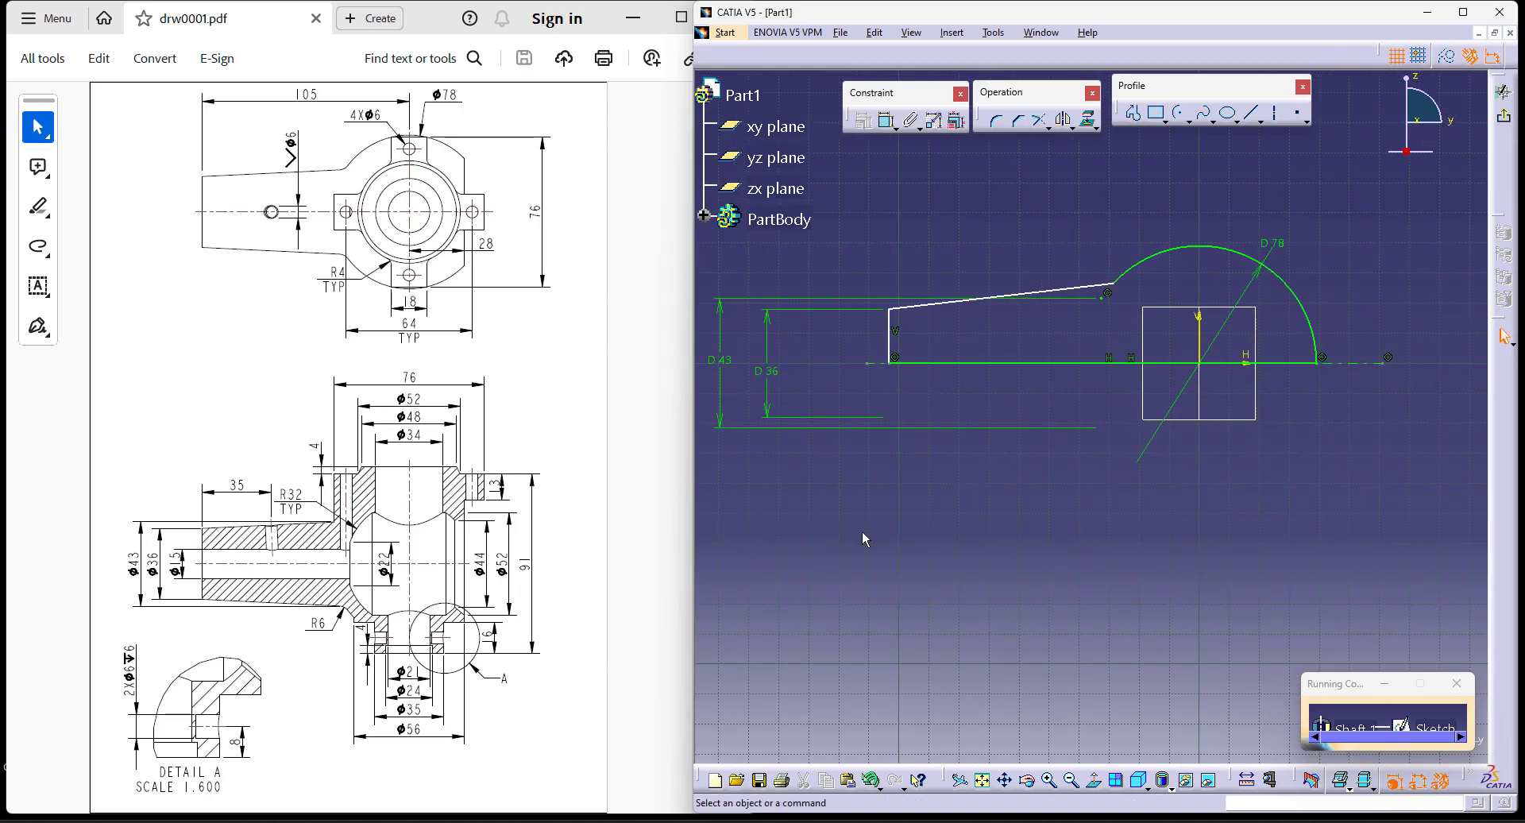
Step: Dimension the distance between the vertical axis and the profile's end line as 105 mm
{"action": "left_click", "coordinate": [1203, 327]}
{"action": "left_click", "coordinate": [893, 334]}
{"action": "left_click", "coordinate": [1085, 190]}
{"action": "double_click", "coordinate": [1049, 176]}
{"action": "type", "text": "105mm"}
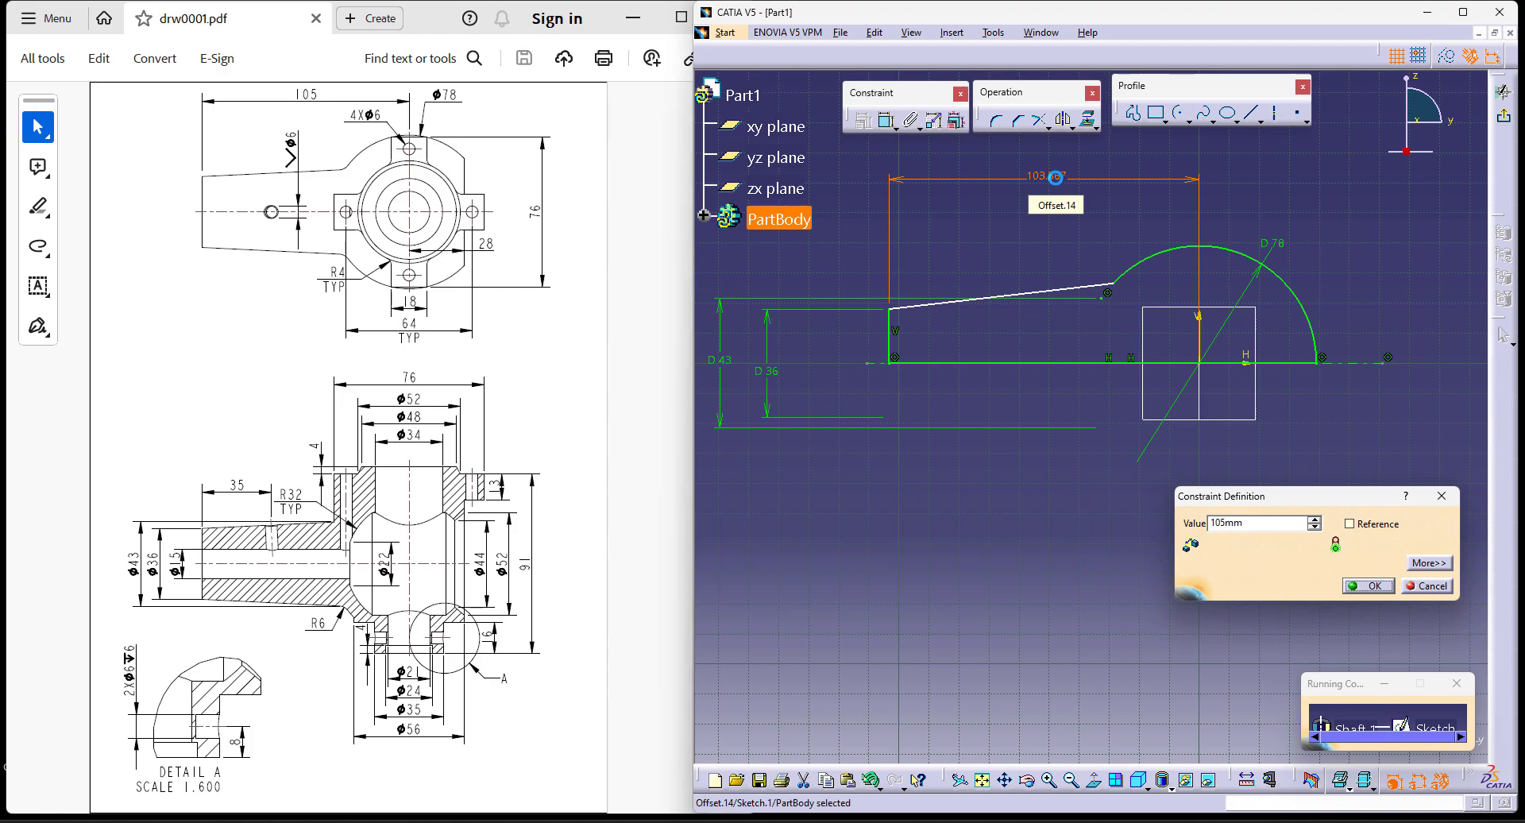
{"action": "key", "text": "Return"}
{"action": "left_click", "coordinate": [1079, 524]}
Step: Delete the leftover point with its dimension and dimension the corner between taper and arc about the axis as a 43 mm diameter
{"action": "mouse_move", "coordinate": [1079, 524]}
{"action": "middle_mouse_down"}
{"action": "mouse_move", "coordinate": [1075, 551]}
{"action": "mouse_move", "coordinate": [1102, 400]}
{"action": "middle_mouse_up"}
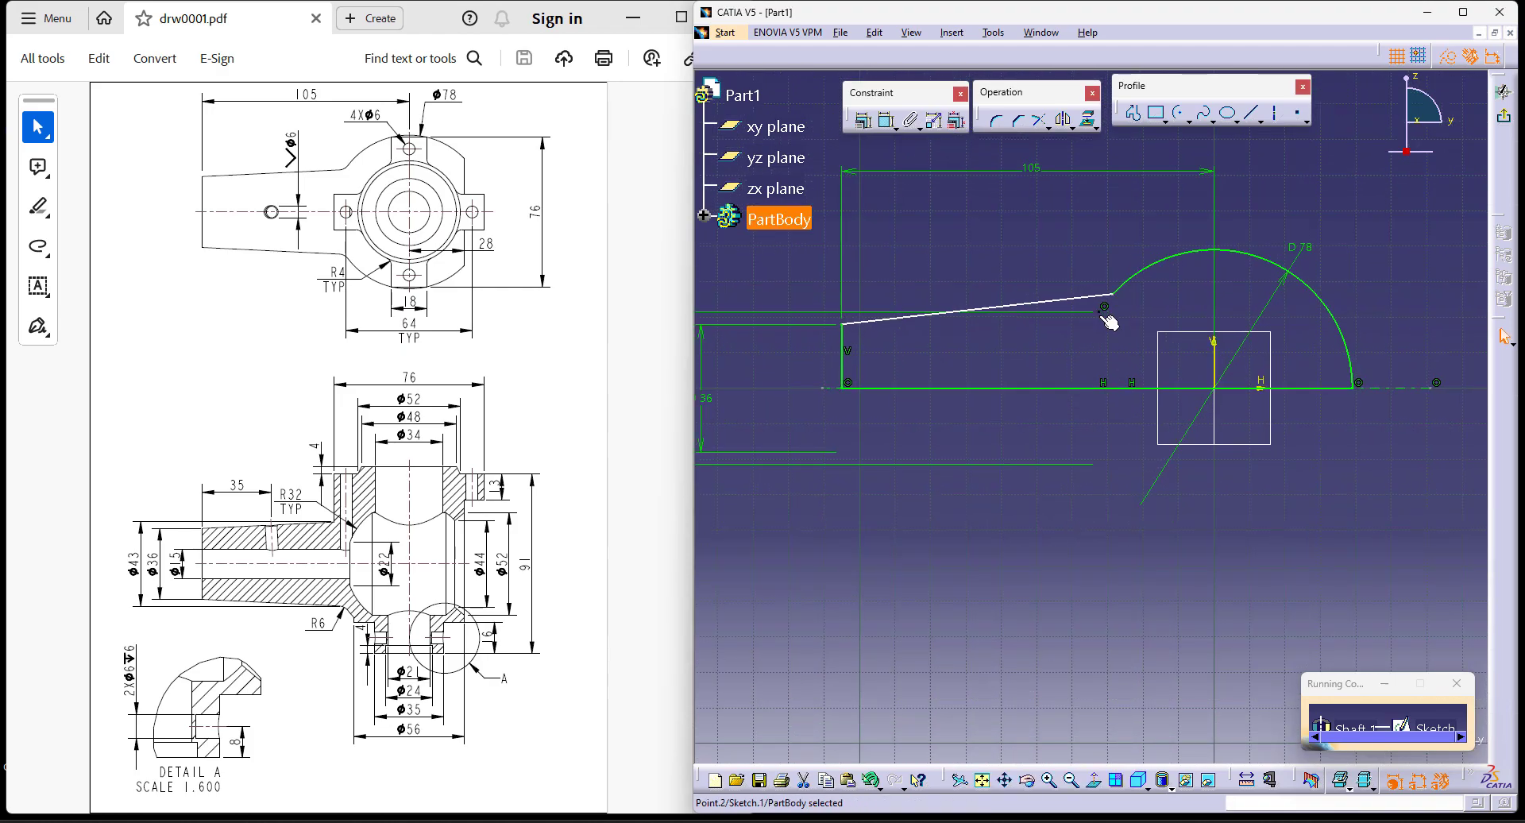
{"action": "left_click", "coordinate": [887, 120]}
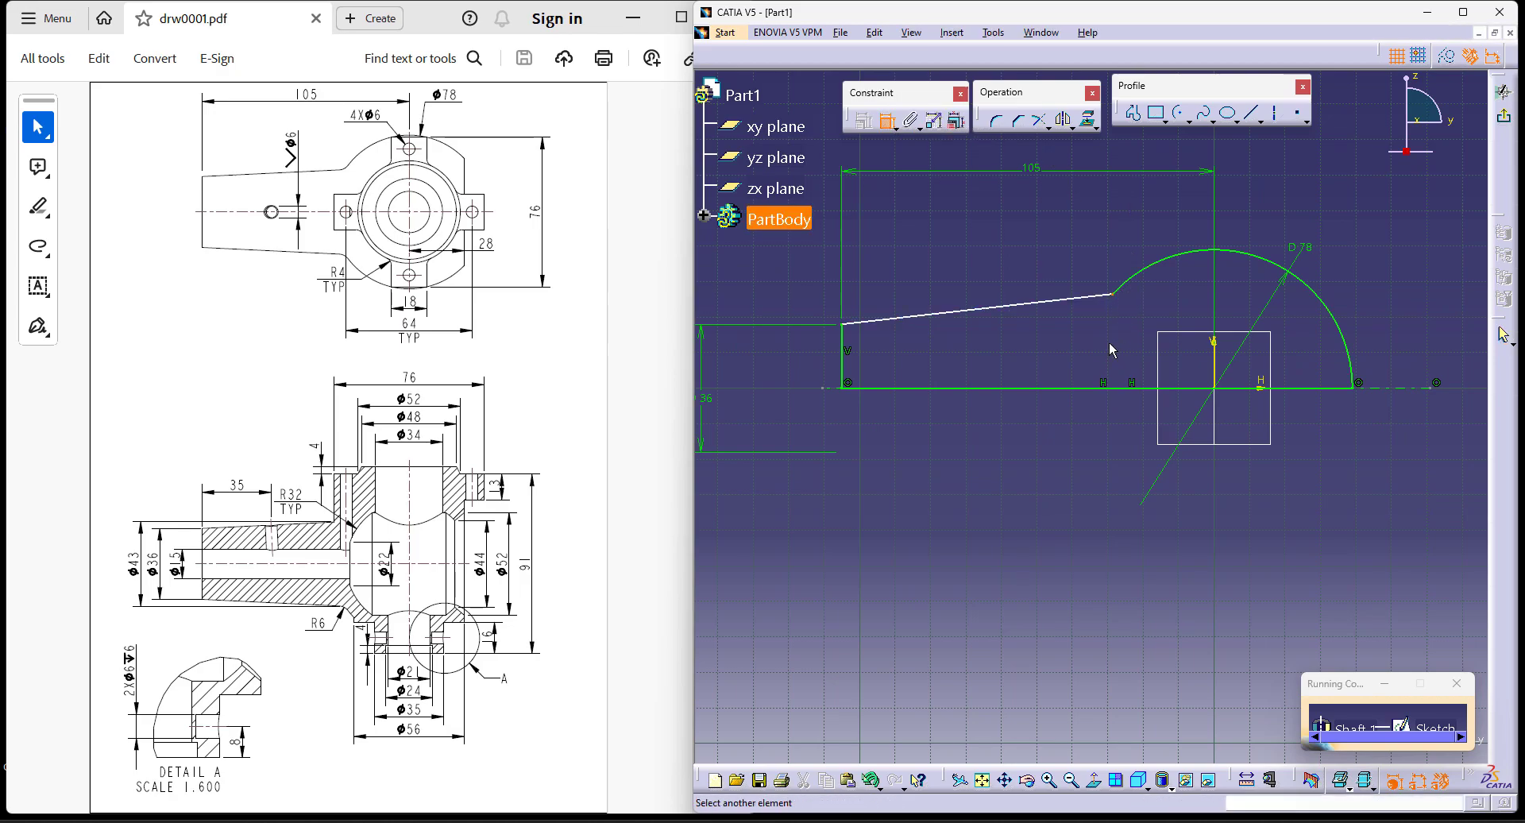
{"action": "left_click", "coordinate": [831, 390]}
{"action": "right_click", "coordinate": [769, 359]}
{"action": "left_click", "coordinate": [817, 433]}
{"action": "left_click", "coordinate": [778, 375]}
{"action": "double_click", "coordinate": [791, 387]}
{"action": "type", "text": "43"}
{"action": "key", "text": "Return"}
{"action": "left_click", "coordinate": [1003, 518]}
Step: Exit the sketch and create the Shaft by revolving the profile 360 degrees about the sketch axis
{"action": "middle_click_drag", "start_coordinate": [1317, 527], "coordinate": [1310, 576], "text": "ctrl"}
{"action": "left_click", "coordinate": [1504, 132]}
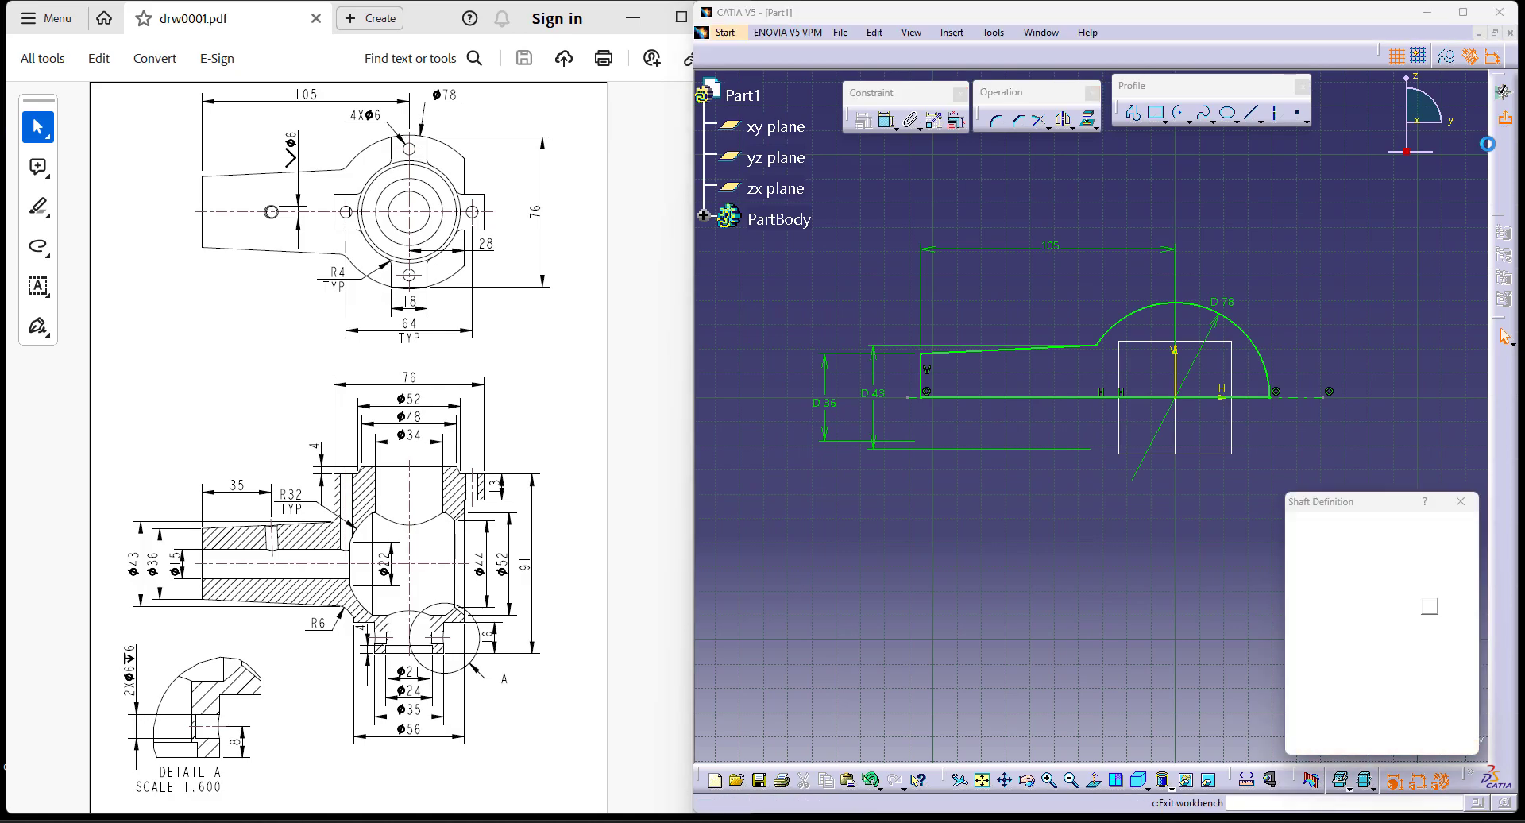
{"action": "left_click", "coordinate": [1422, 740]}
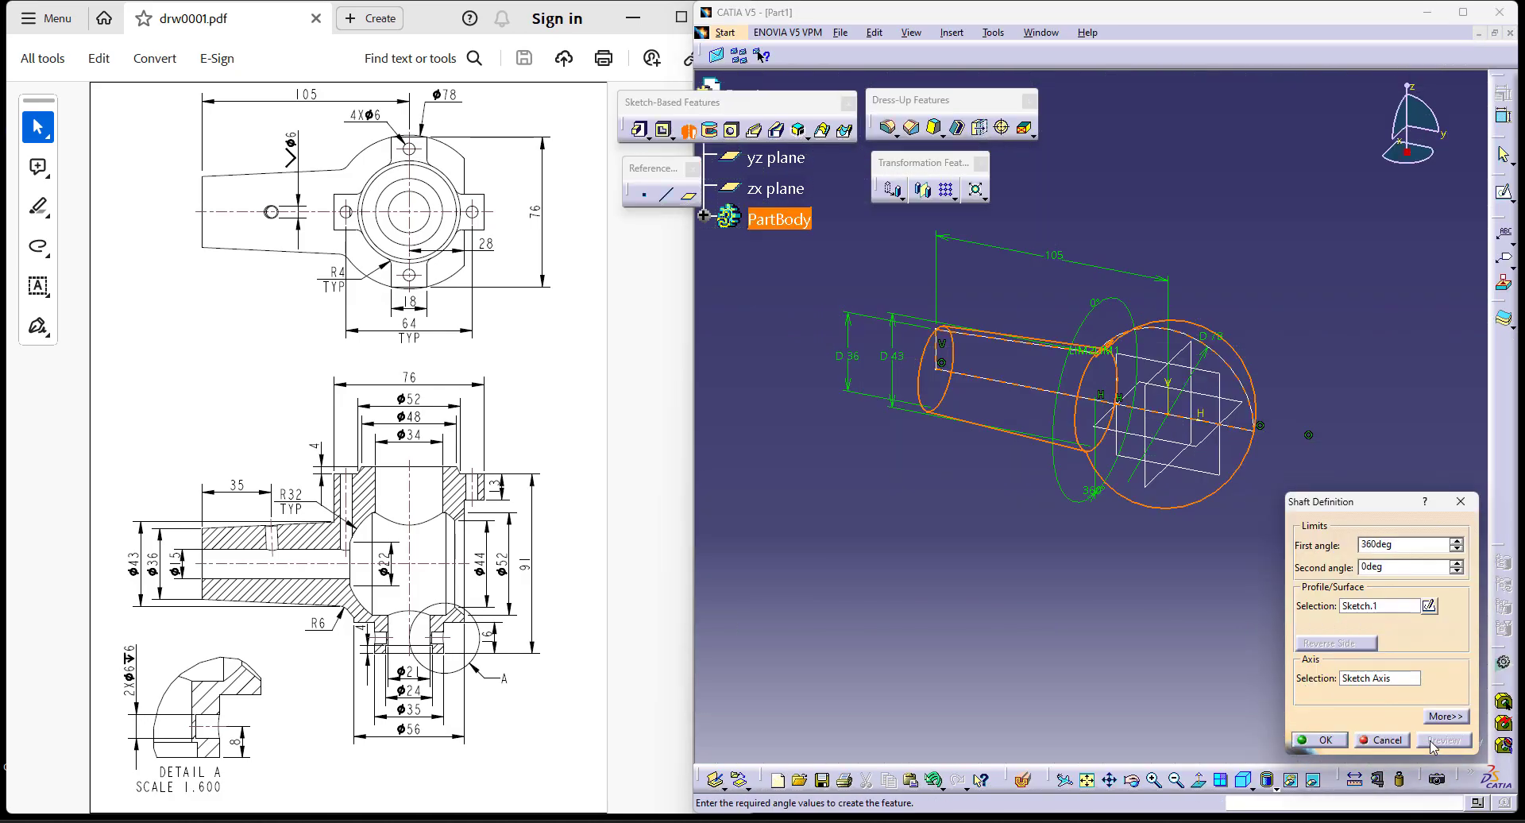
{"action": "left_click", "coordinate": [1331, 742]}
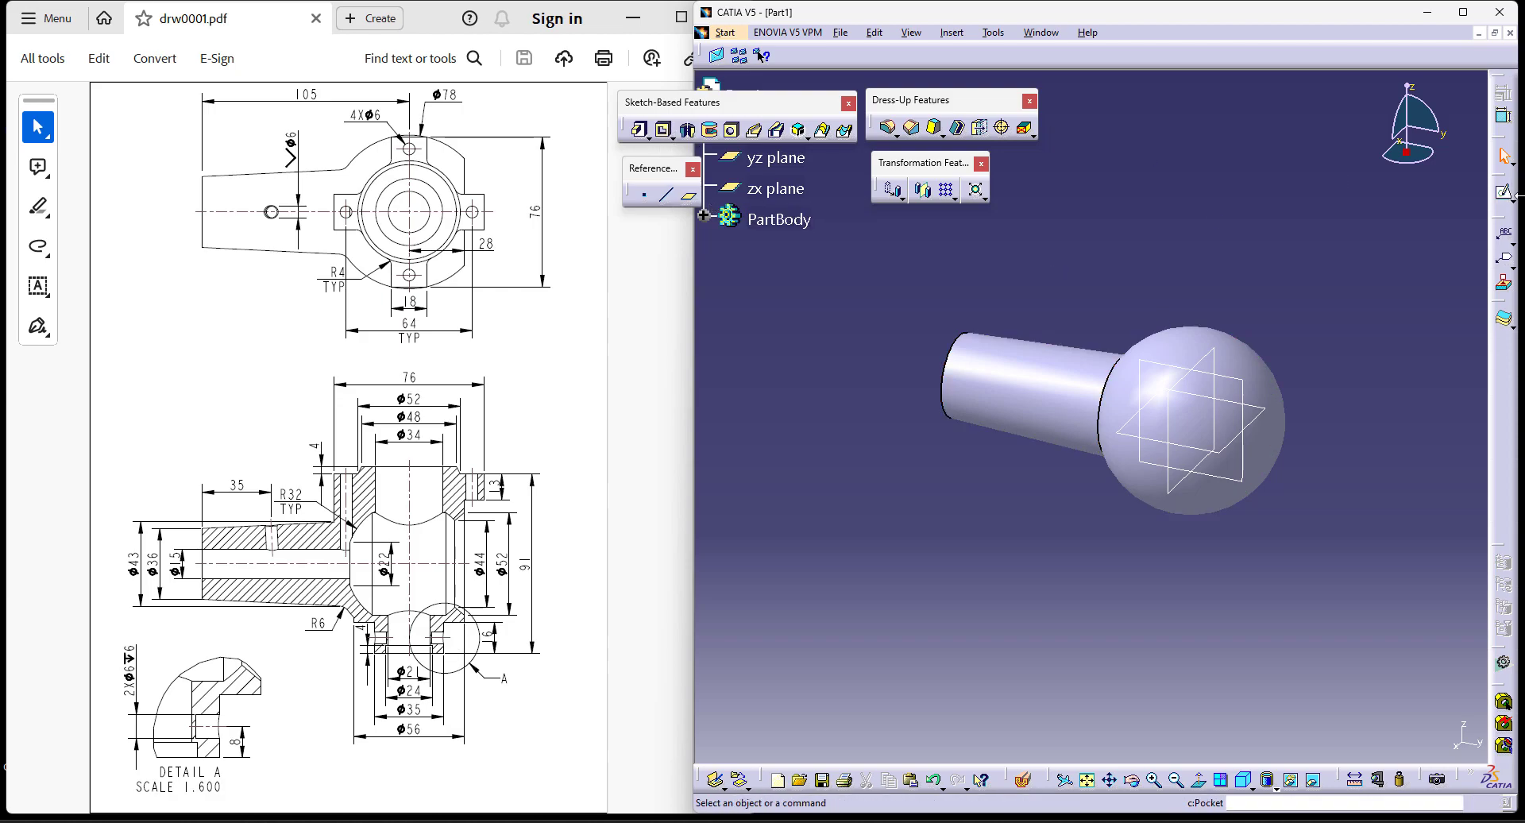
Step: Start a sketch on the yz plane, place a point on the vertical axis above the sphere and mirror it about the horizontal axis
{"action": "left_click", "coordinate": [1505, 197]}
{"action": "left_click", "coordinate": [1145, 364]}
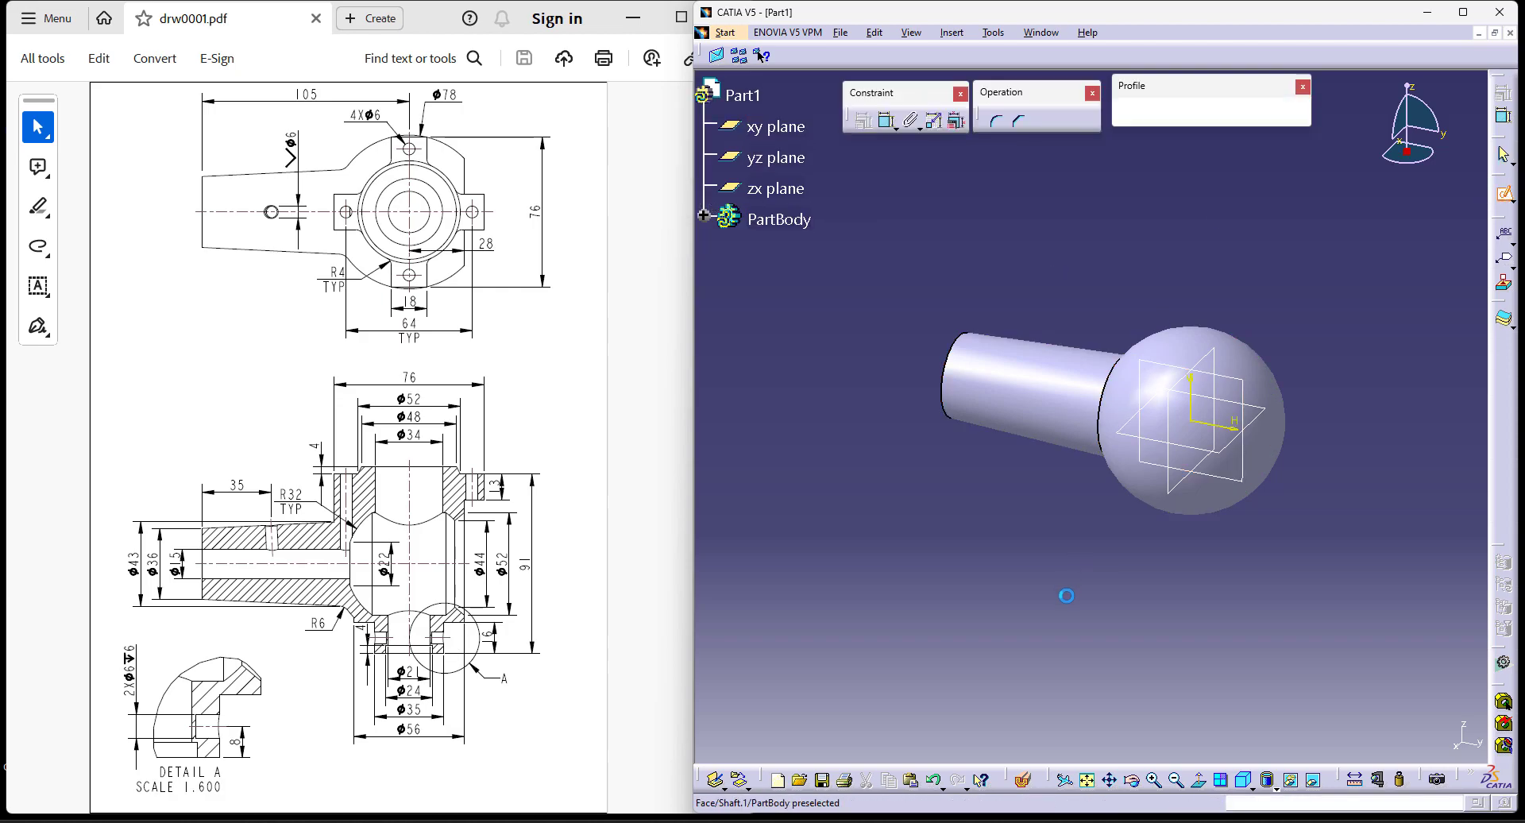
{"action": "left_click", "coordinate": [1301, 116]}
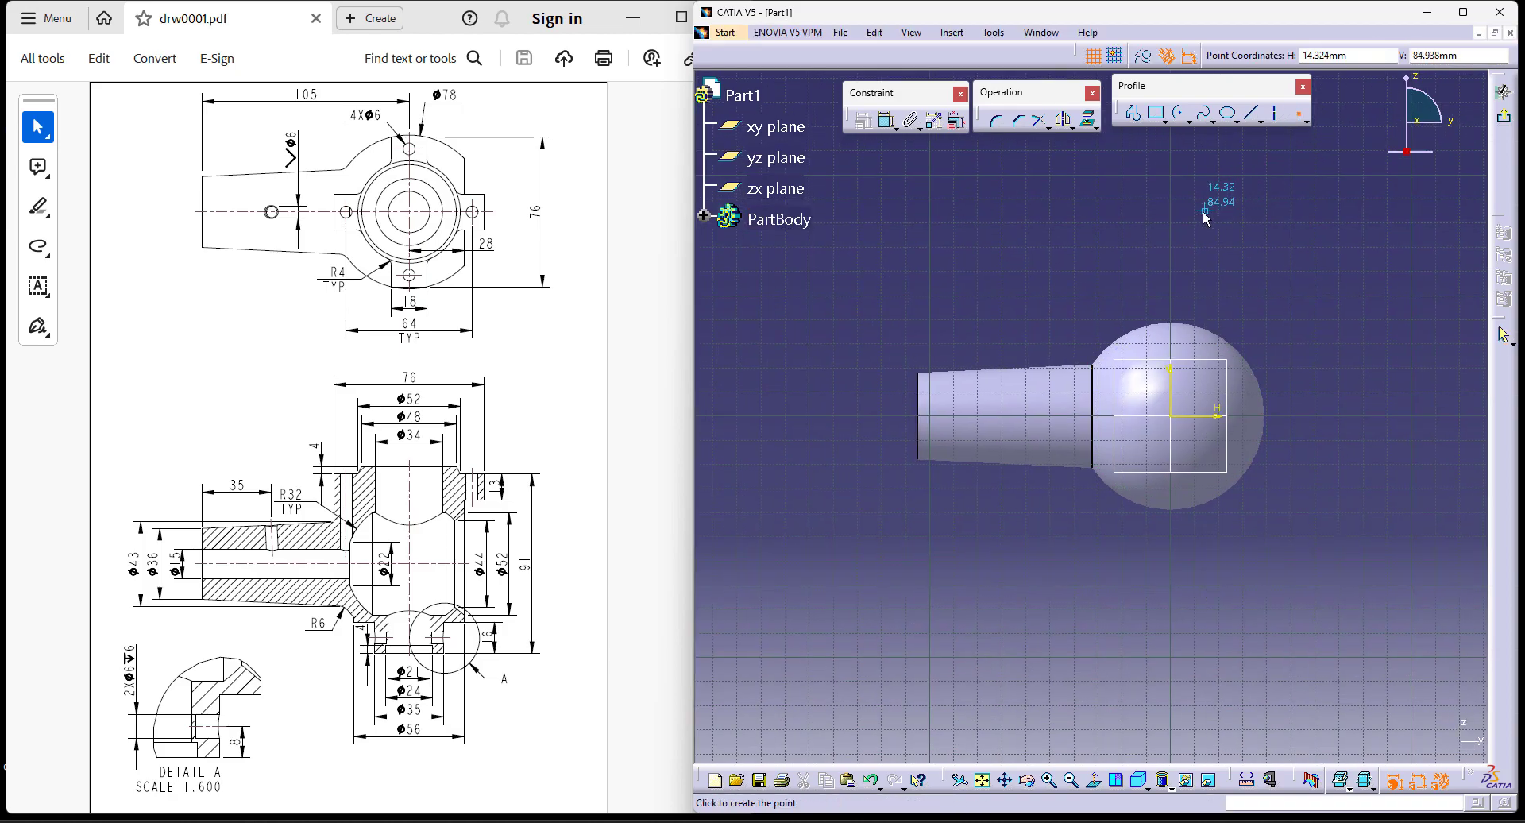
{"action": "left_click", "coordinate": [1174, 228]}
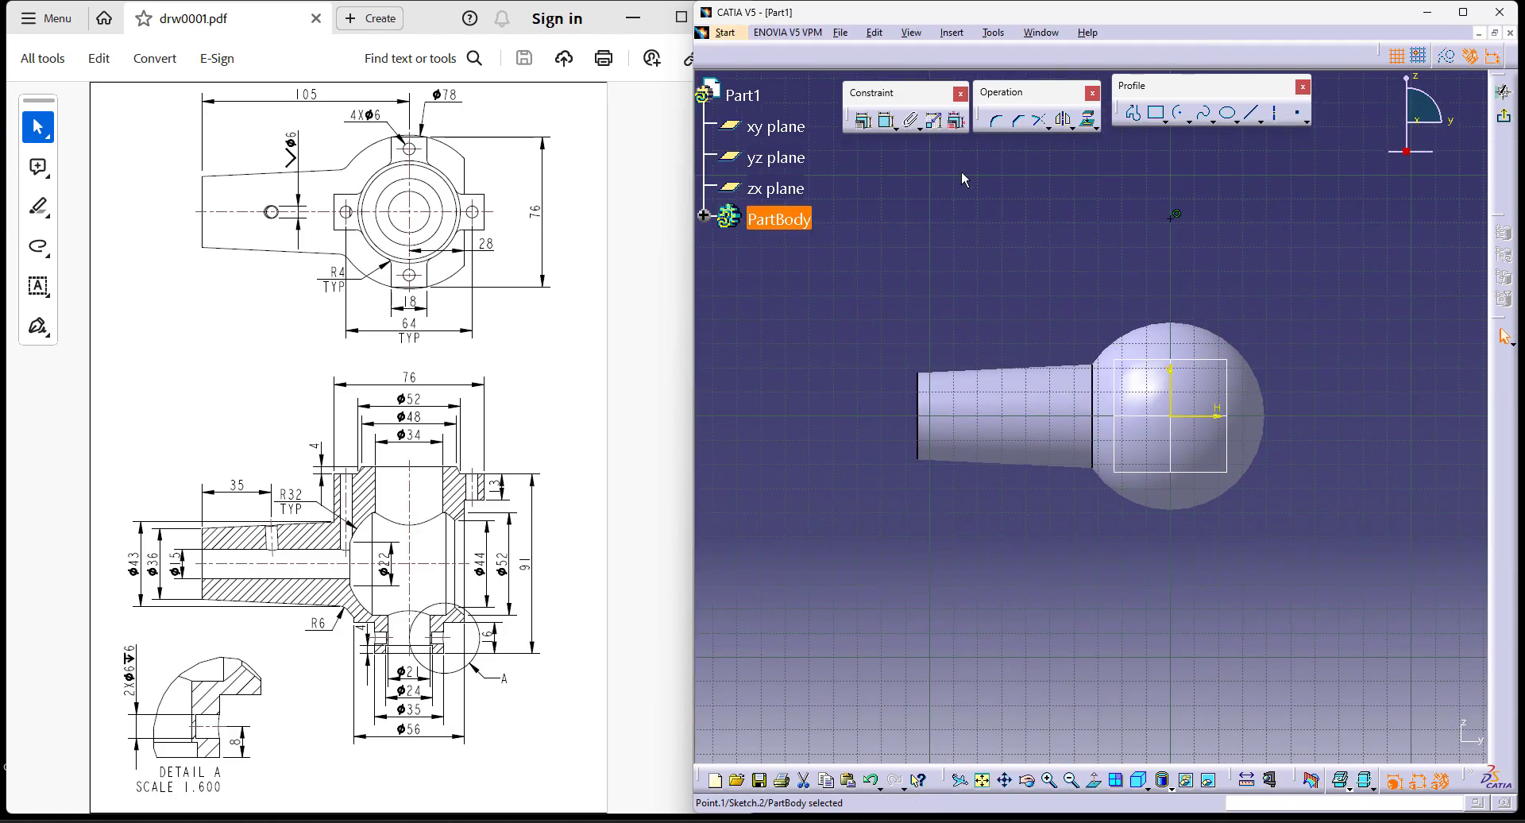
{"action": "left_click", "coordinate": [1065, 120]}
{"action": "left_click", "coordinate": [1208, 419]}
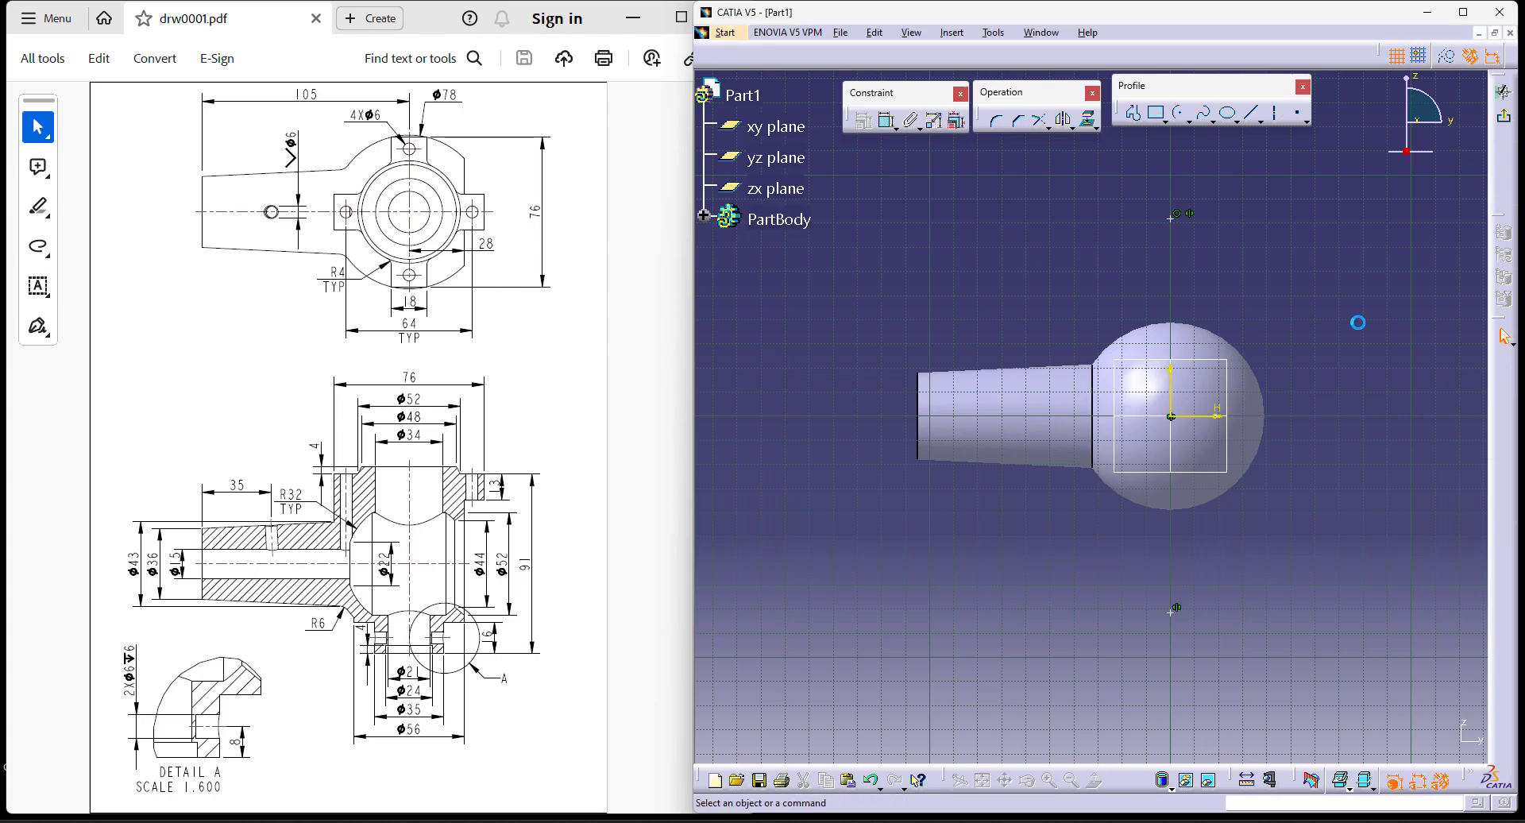
Step: Constrain the distance between the upper and lower points to 91 mm and exit the sketch
{"action": "left_click", "coordinate": [887, 120]}
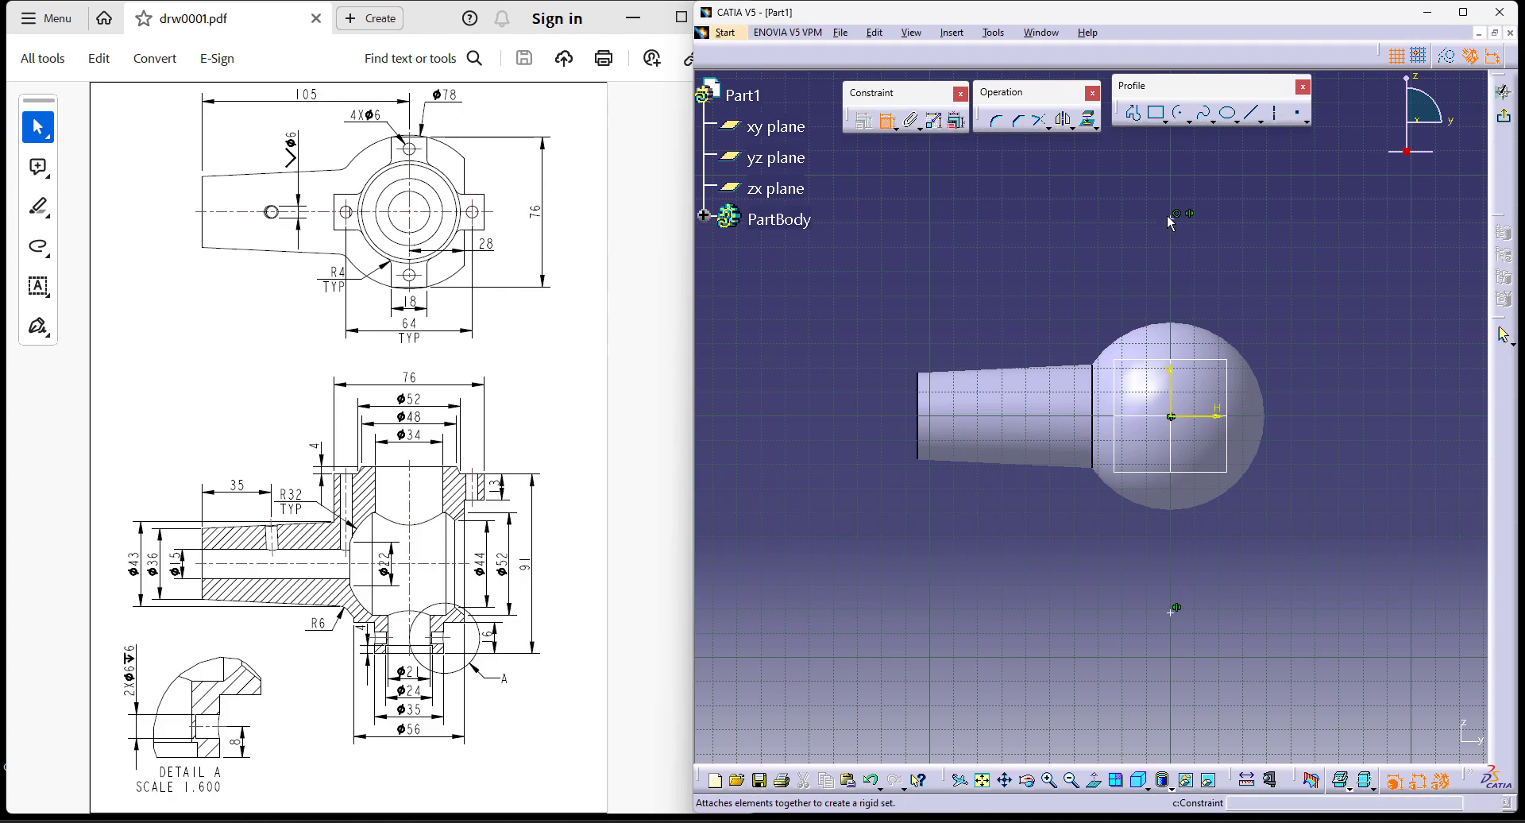
{"action": "left_click", "coordinate": [1170, 216]}
{"action": "left_click", "coordinate": [1177, 609]}
{"action": "left_click", "coordinate": [1414, 413]}
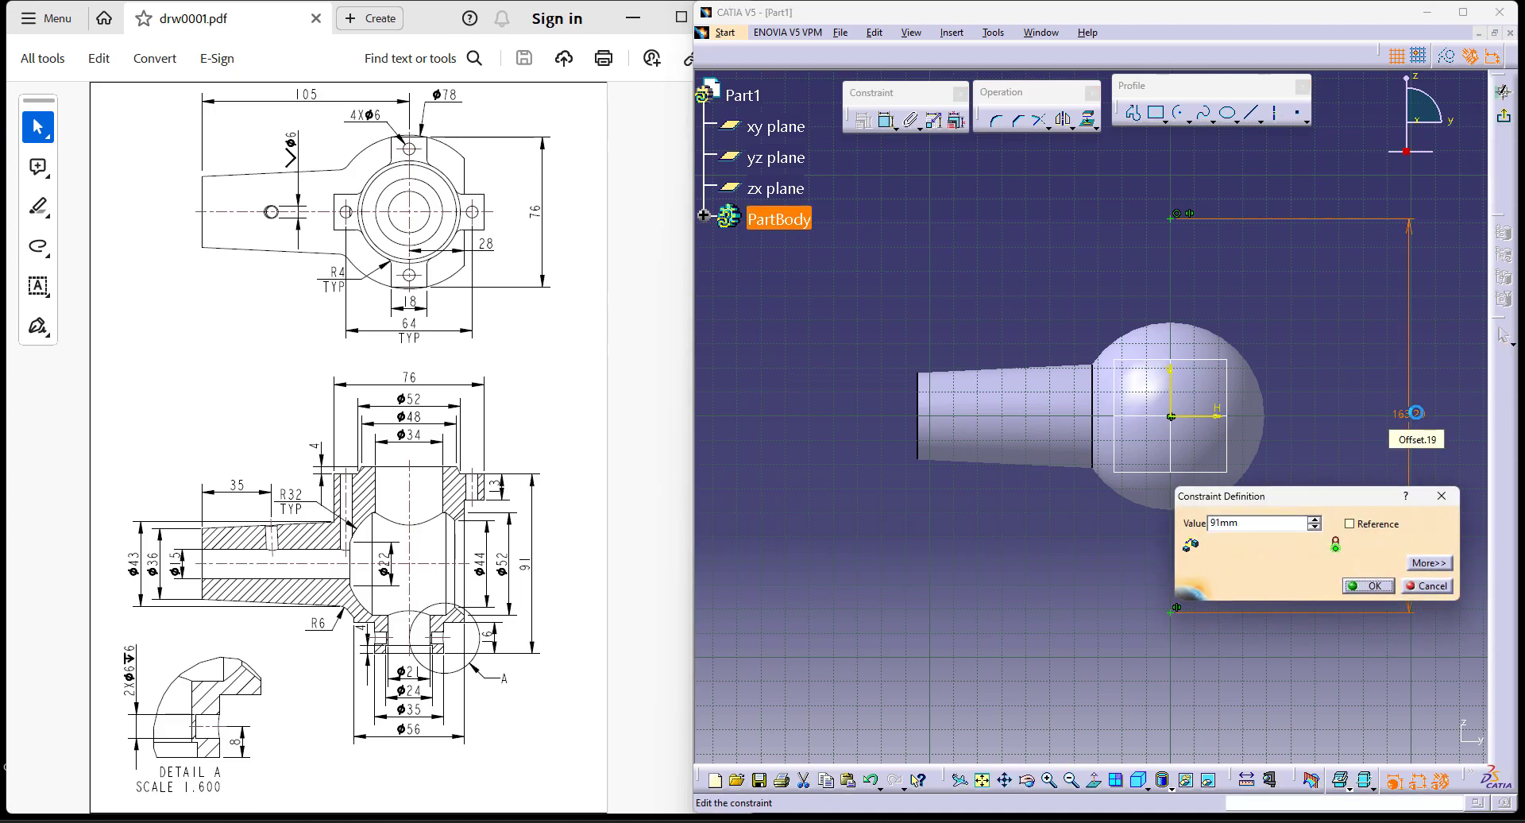
{"action": "key", "text": "Return"}
{"action": "left_click", "coordinate": [1337, 245]}
{"action": "left_click", "coordinate": [1503, 116]}
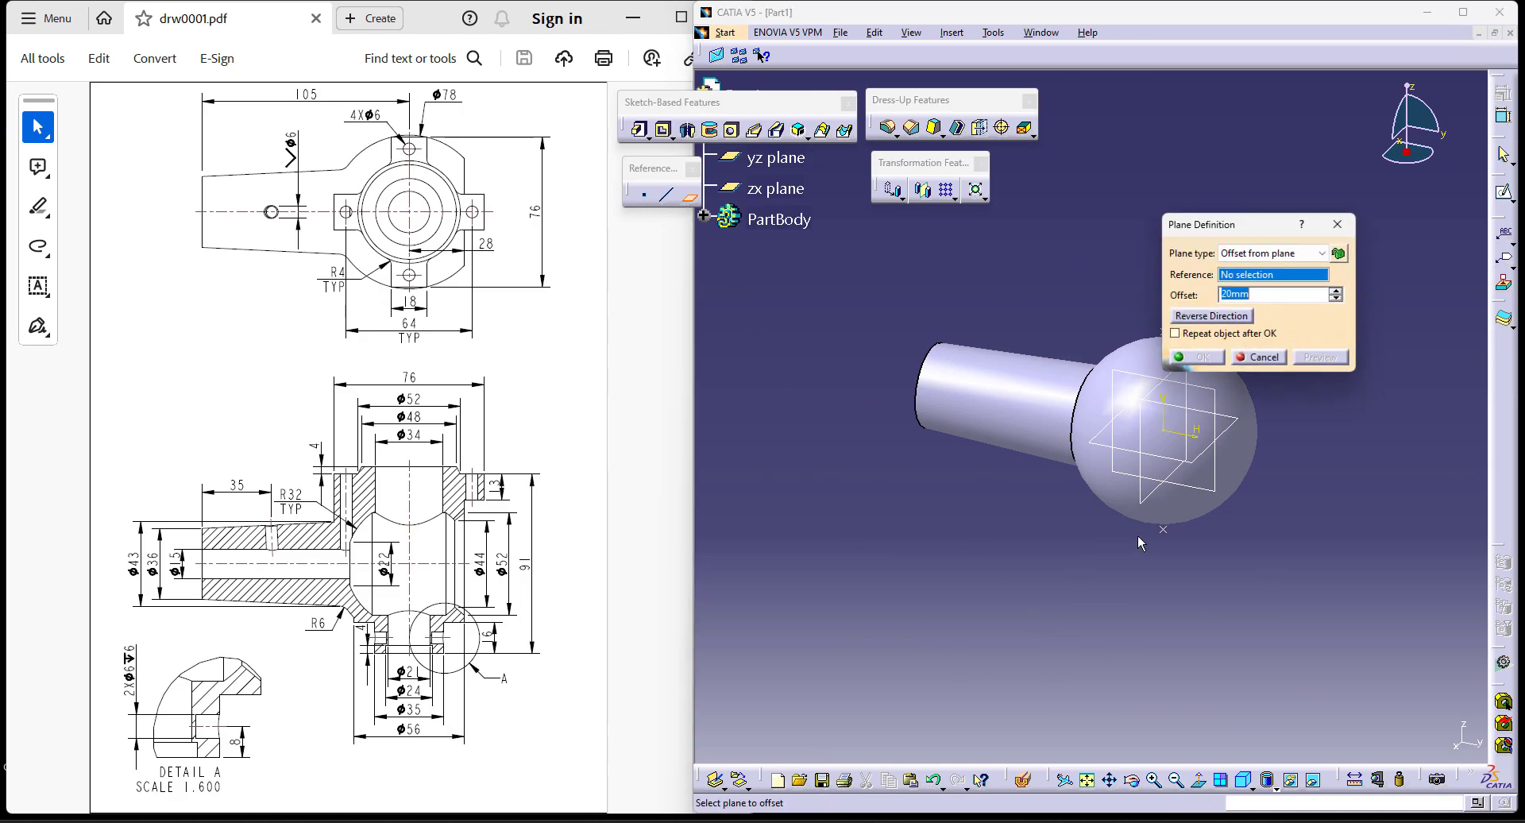
Step: Create a reference plane of type Parallel through point, using the xy plane and the lower sketch point
{"action": "left_click", "coordinate": [1271, 253]}
{"action": "left_click", "coordinate": [1266, 282]}
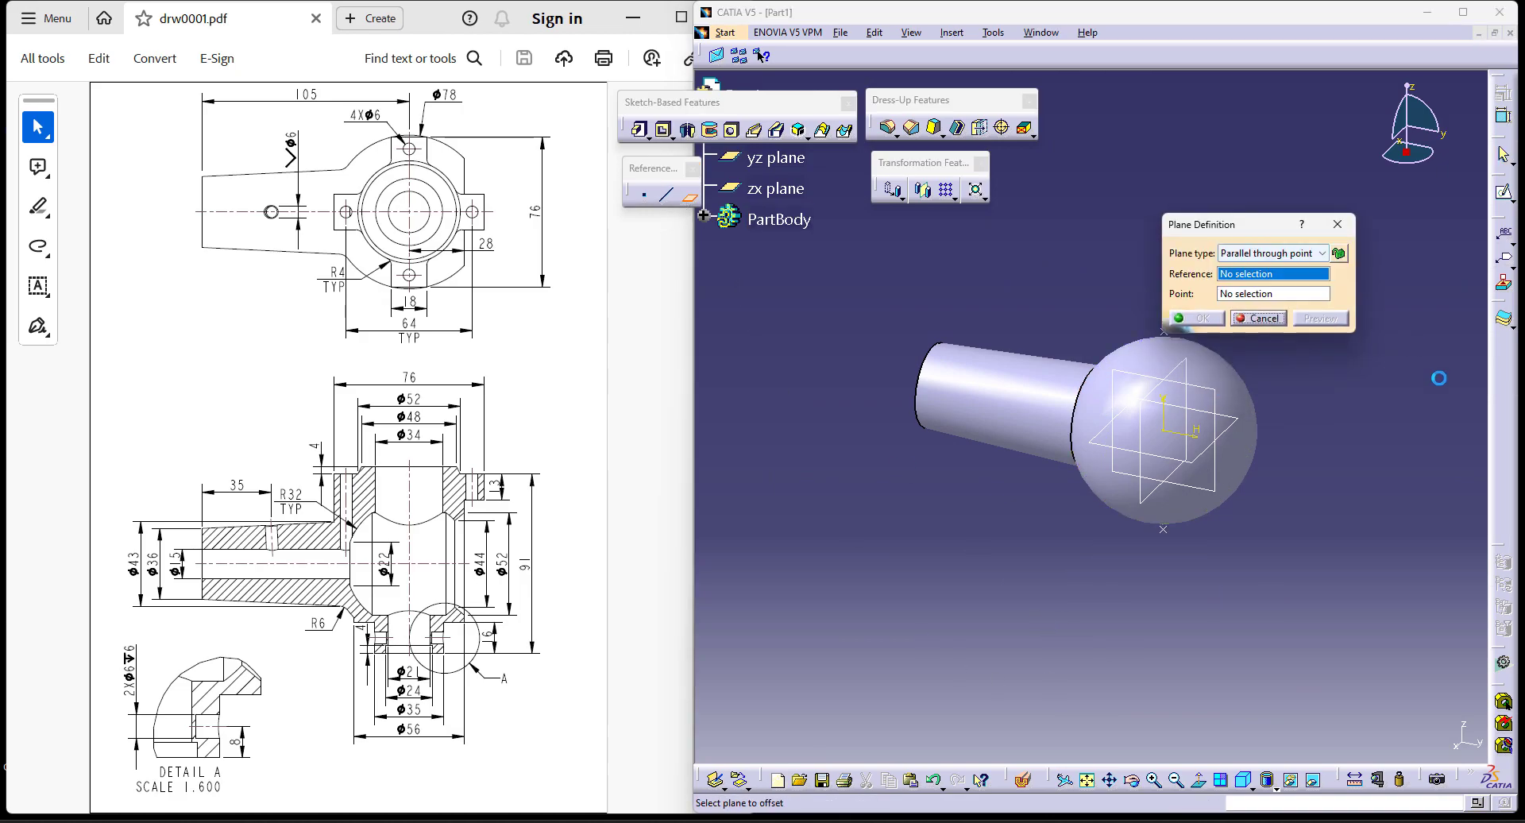
{"action": "left_click", "coordinate": [1215, 487]}
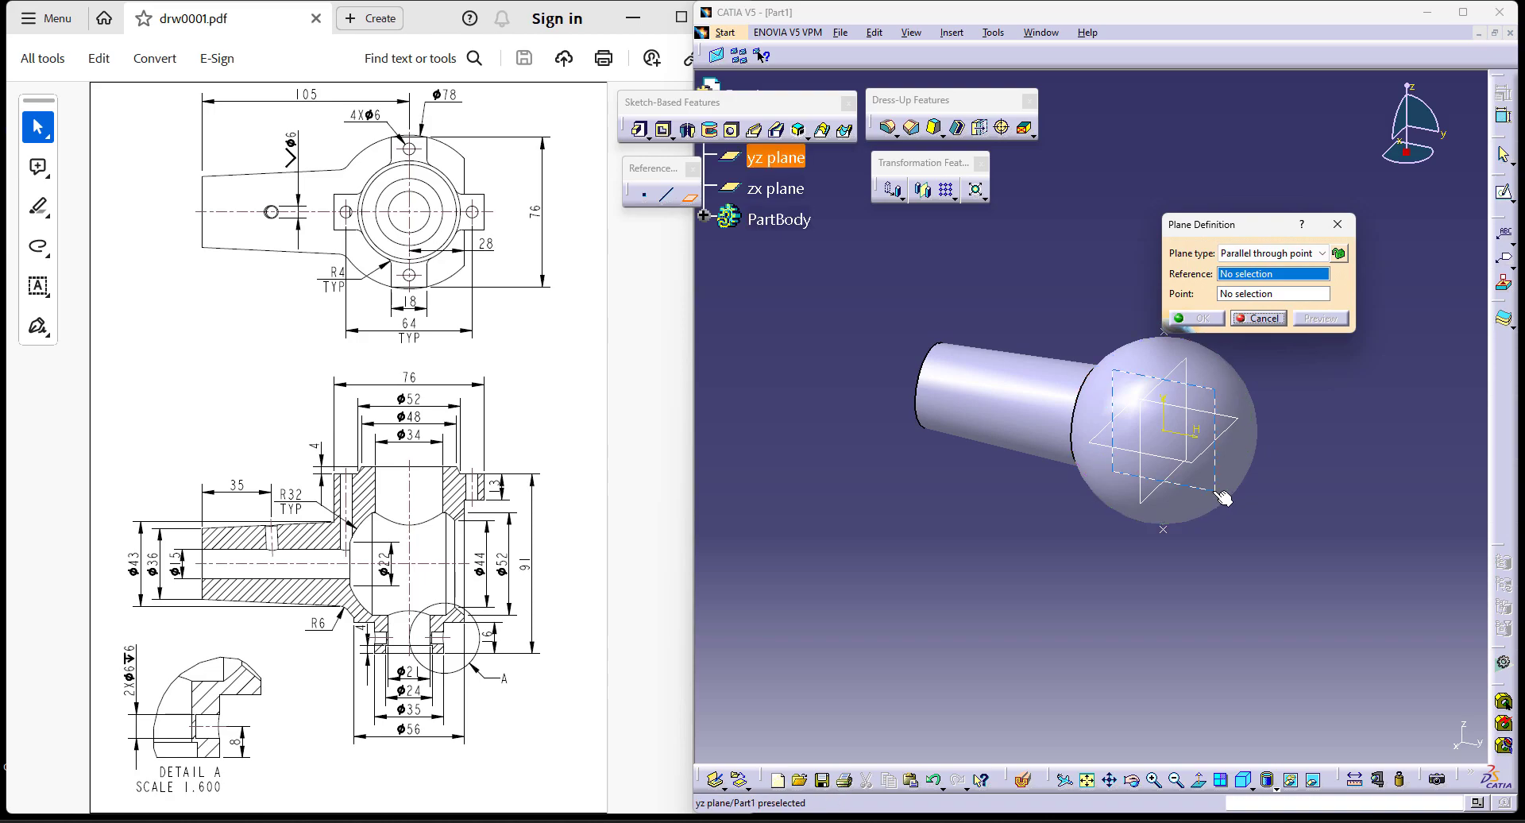
{"action": "left_click", "coordinate": [1272, 278]}
{"action": "left_click", "coordinate": [1244, 429]}
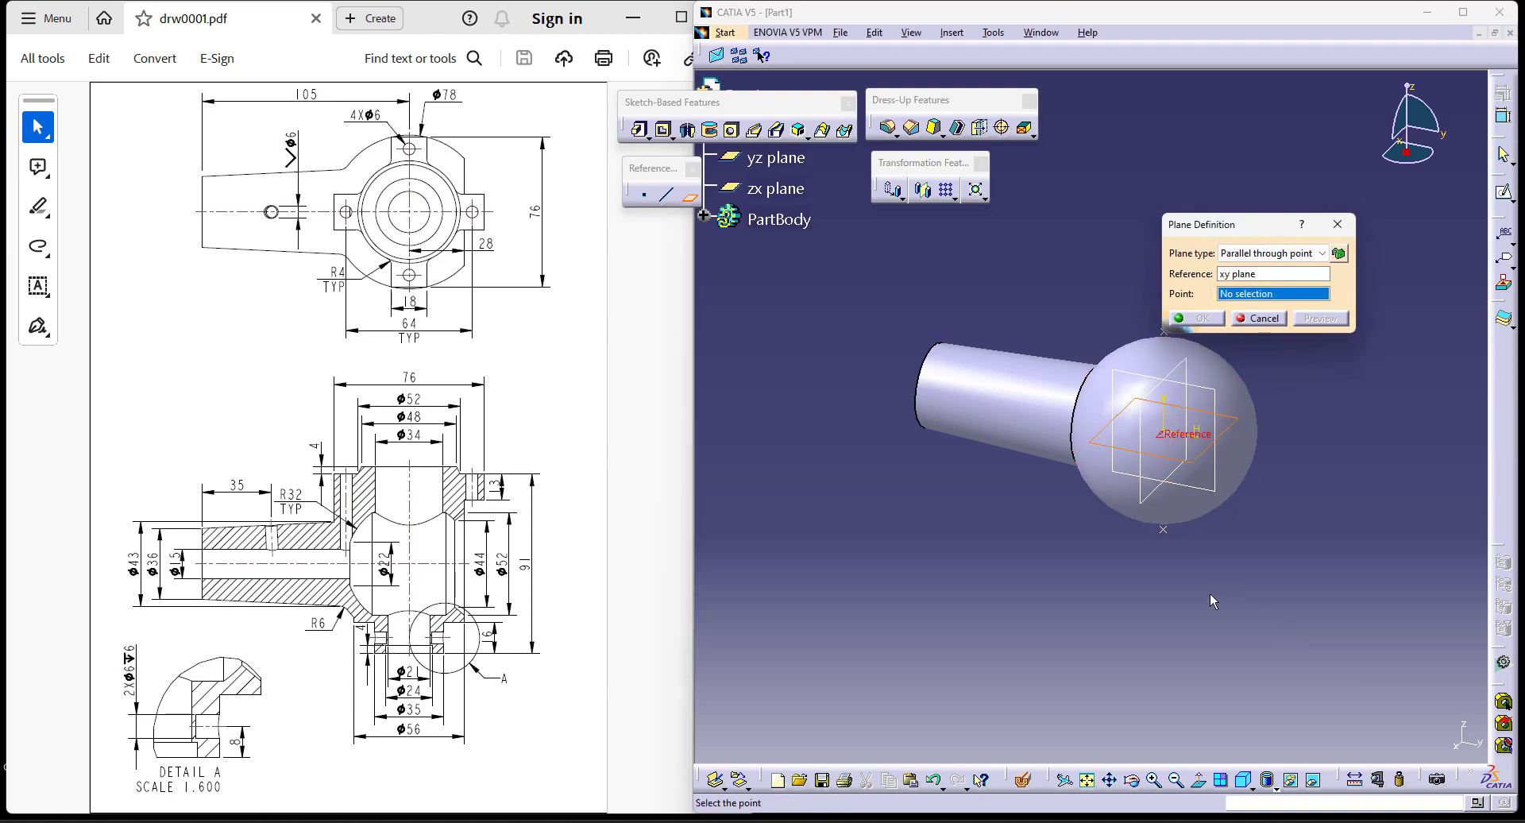
{"action": "left_click", "coordinate": [1165, 530]}
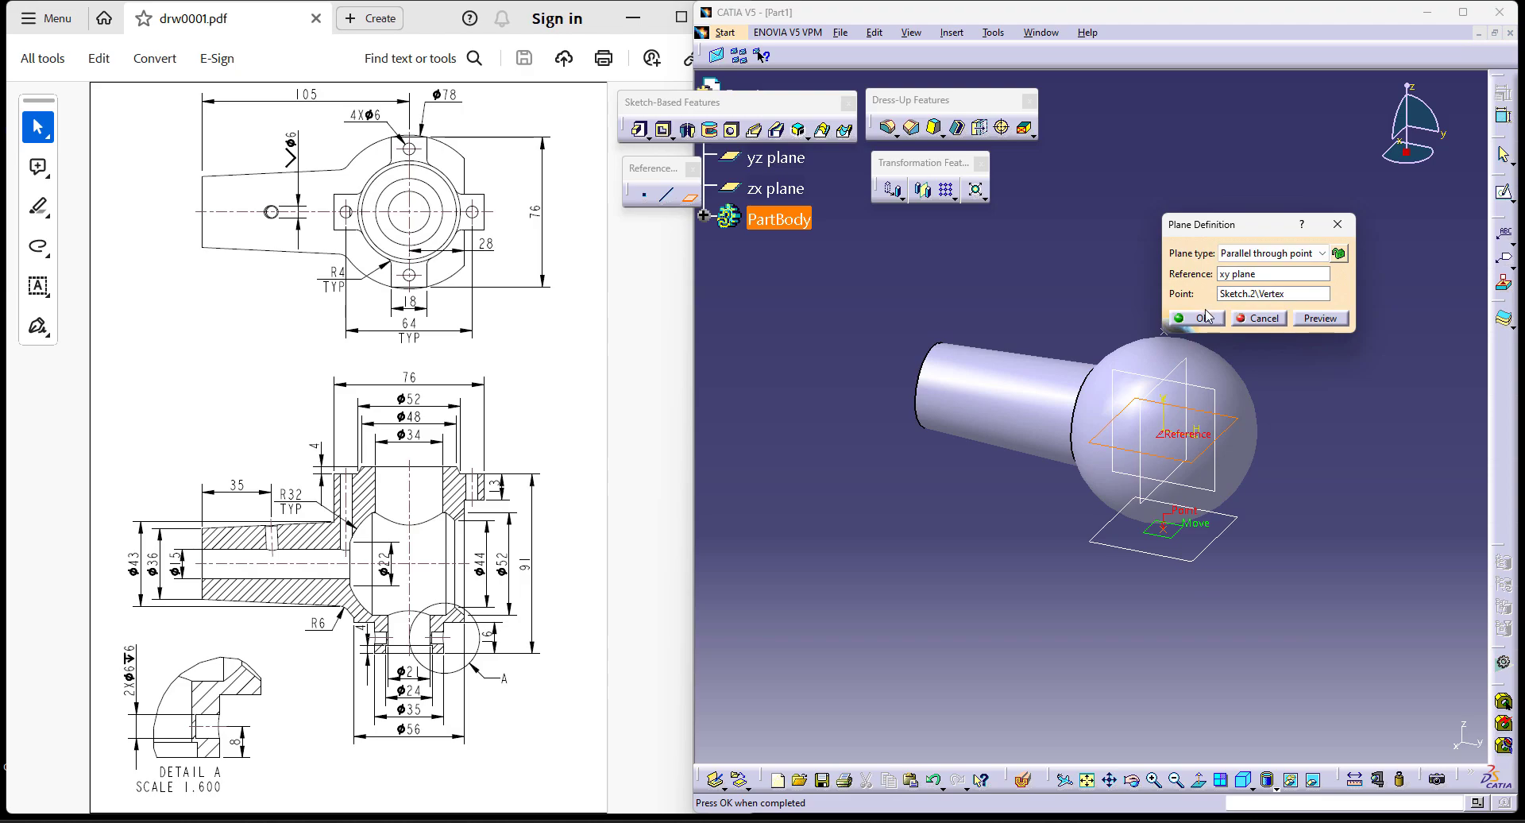
{"action": "left_click", "coordinate": [1200, 318]}
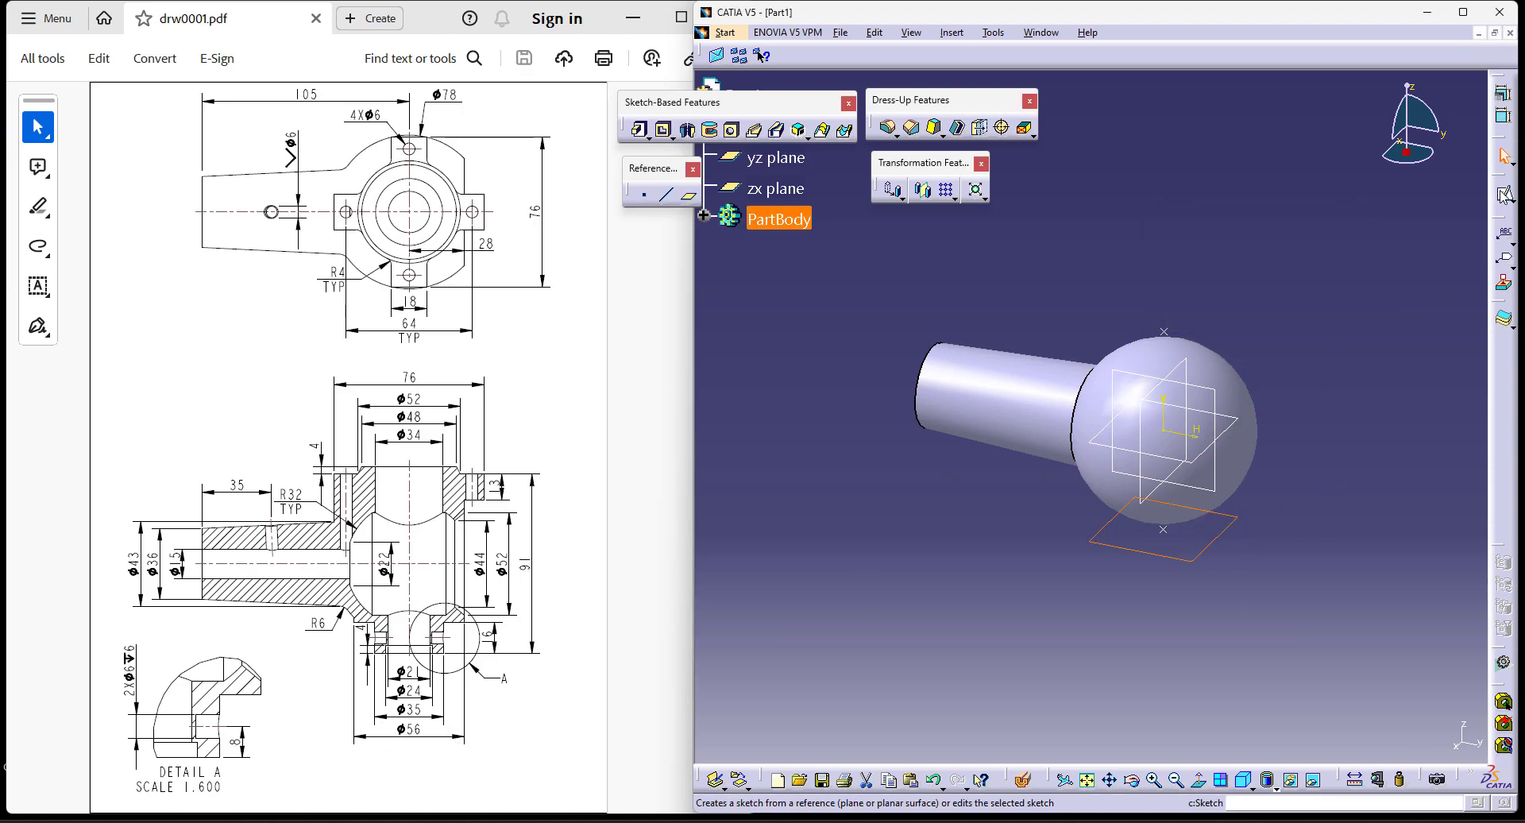
Step: Start a sketch on the new lower plane and draw a circle centred on the origin
{"action": "left_click", "coordinate": [1503, 195]}
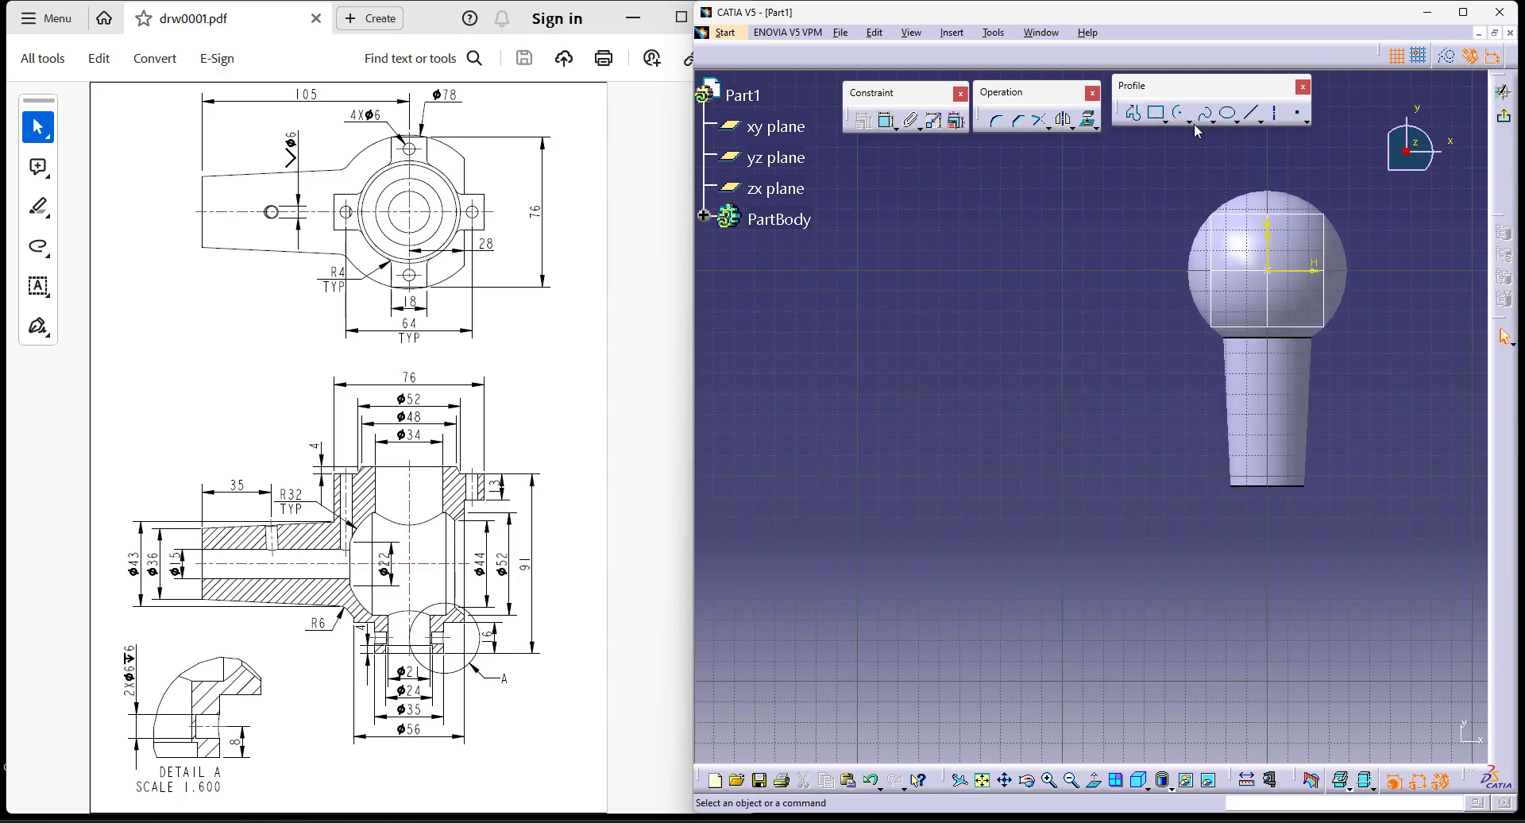
{"action": "left_click", "coordinate": [1186, 121]}
{"action": "middle_click_drag", "start_coordinate": [1061, 430], "coordinate": [831, 550]}
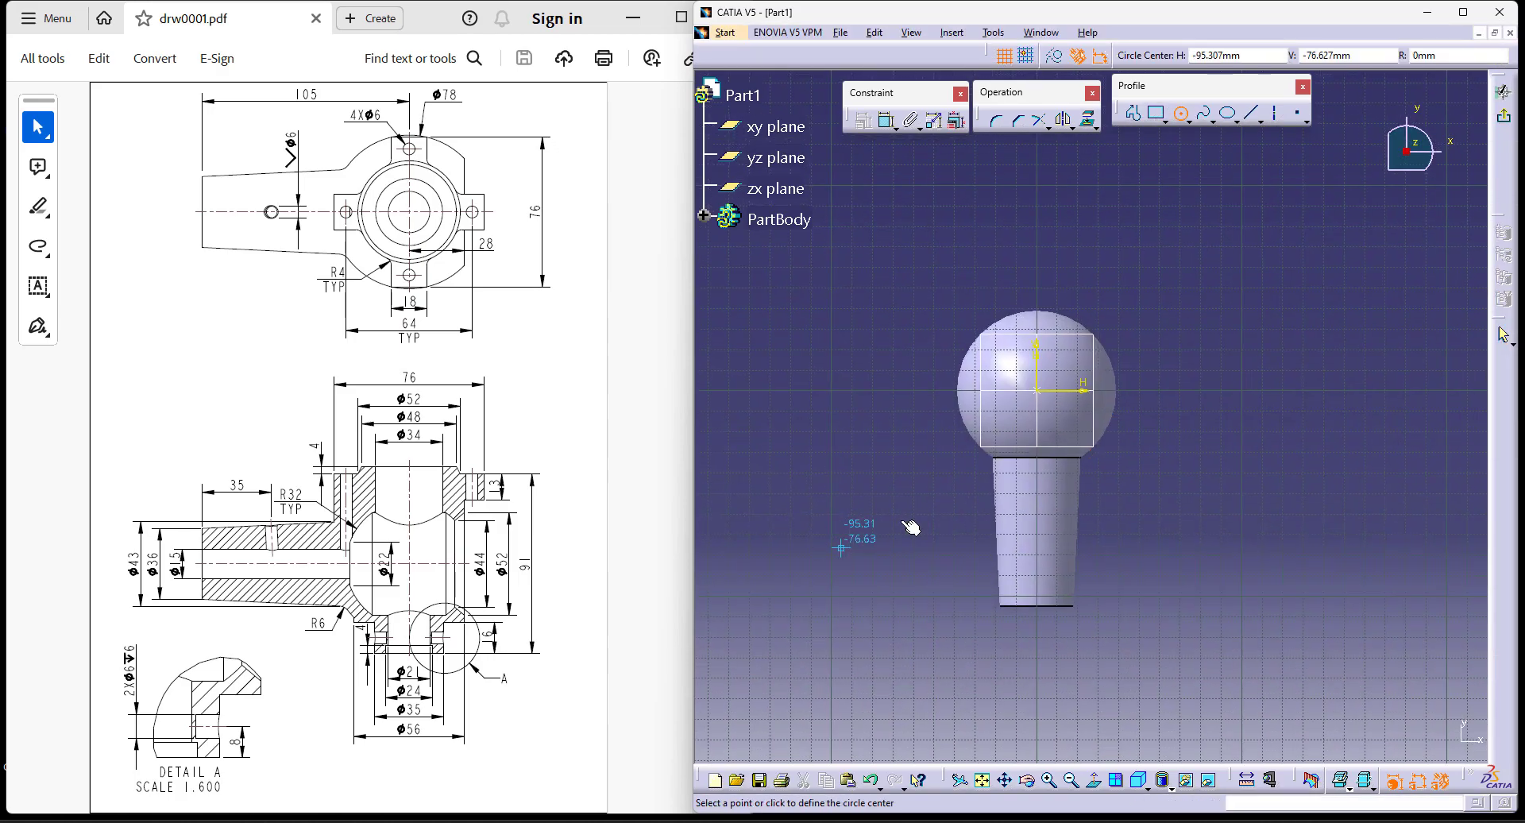
{"action": "left_click", "coordinate": [1037, 392]}
{"action": "left_click", "coordinate": [1064, 417]}
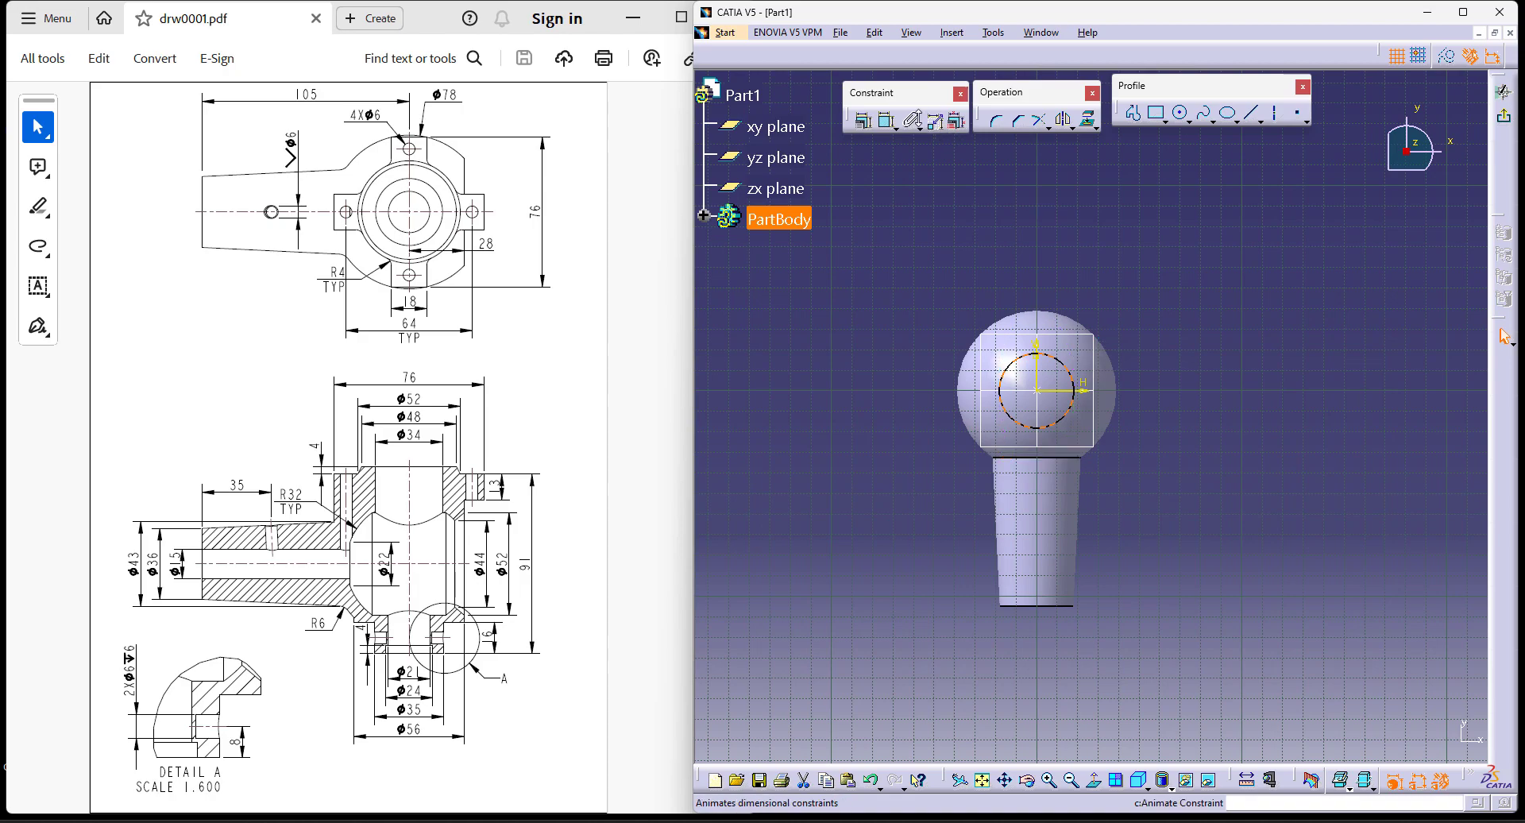
Step: Constrain the circle's diameter to 56 mm and exit the sketch
{"action": "left_click", "coordinate": [887, 121]}
{"action": "left_click", "coordinate": [1076, 292]}
{"action": "double_click", "coordinate": [1072, 284]}
{"action": "type", "text": "56"}
{"action": "key", "text": "Return"}
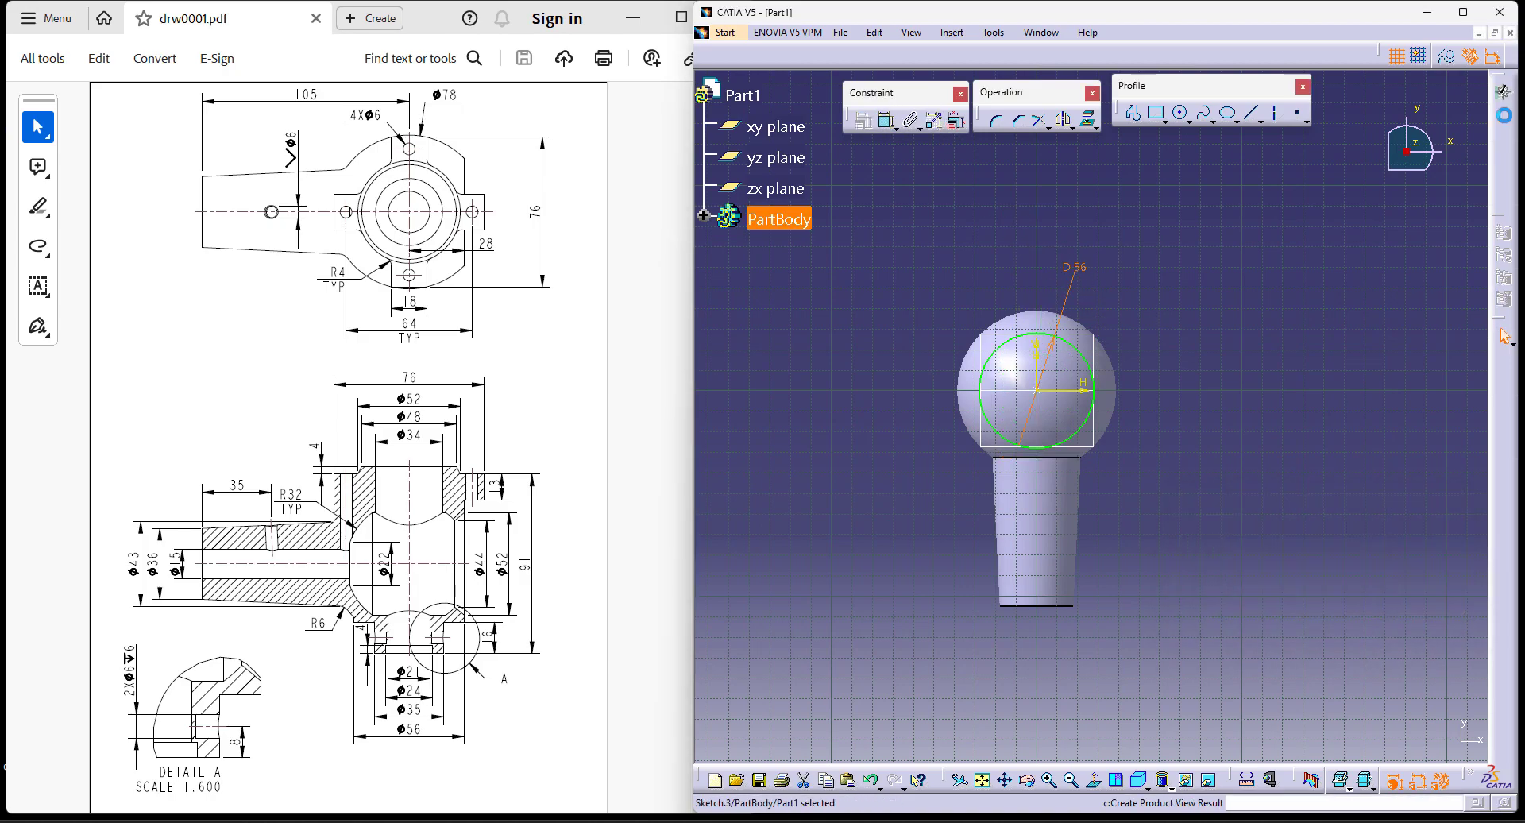
{"action": "left_click", "coordinate": [1506, 118]}
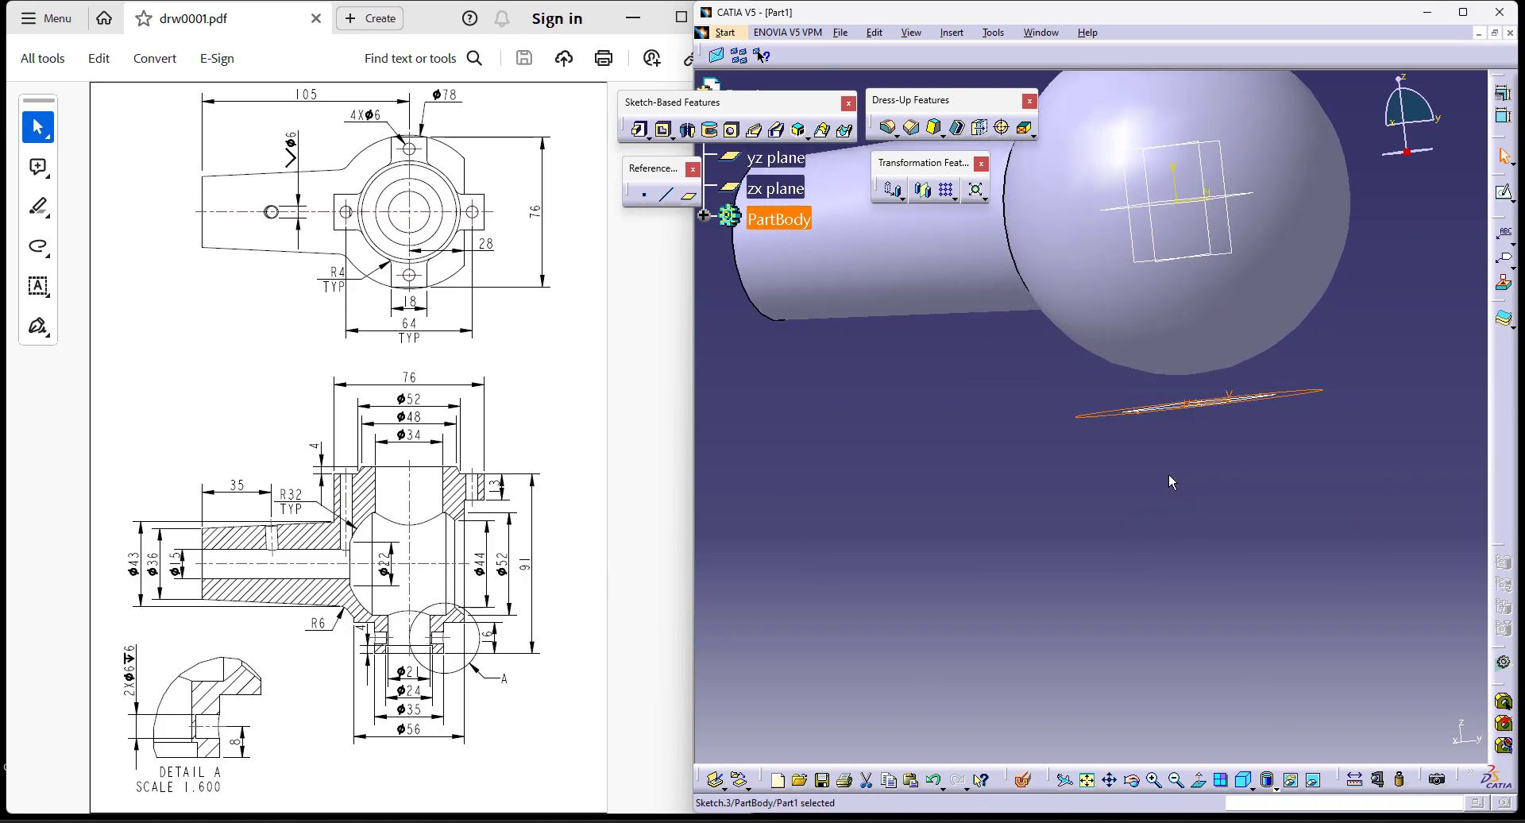
Step: Create a Pad from the 56 mm circle on the lower plane, extending up to the sphere
{"action": "left_click", "coordinate": [648, 139]}
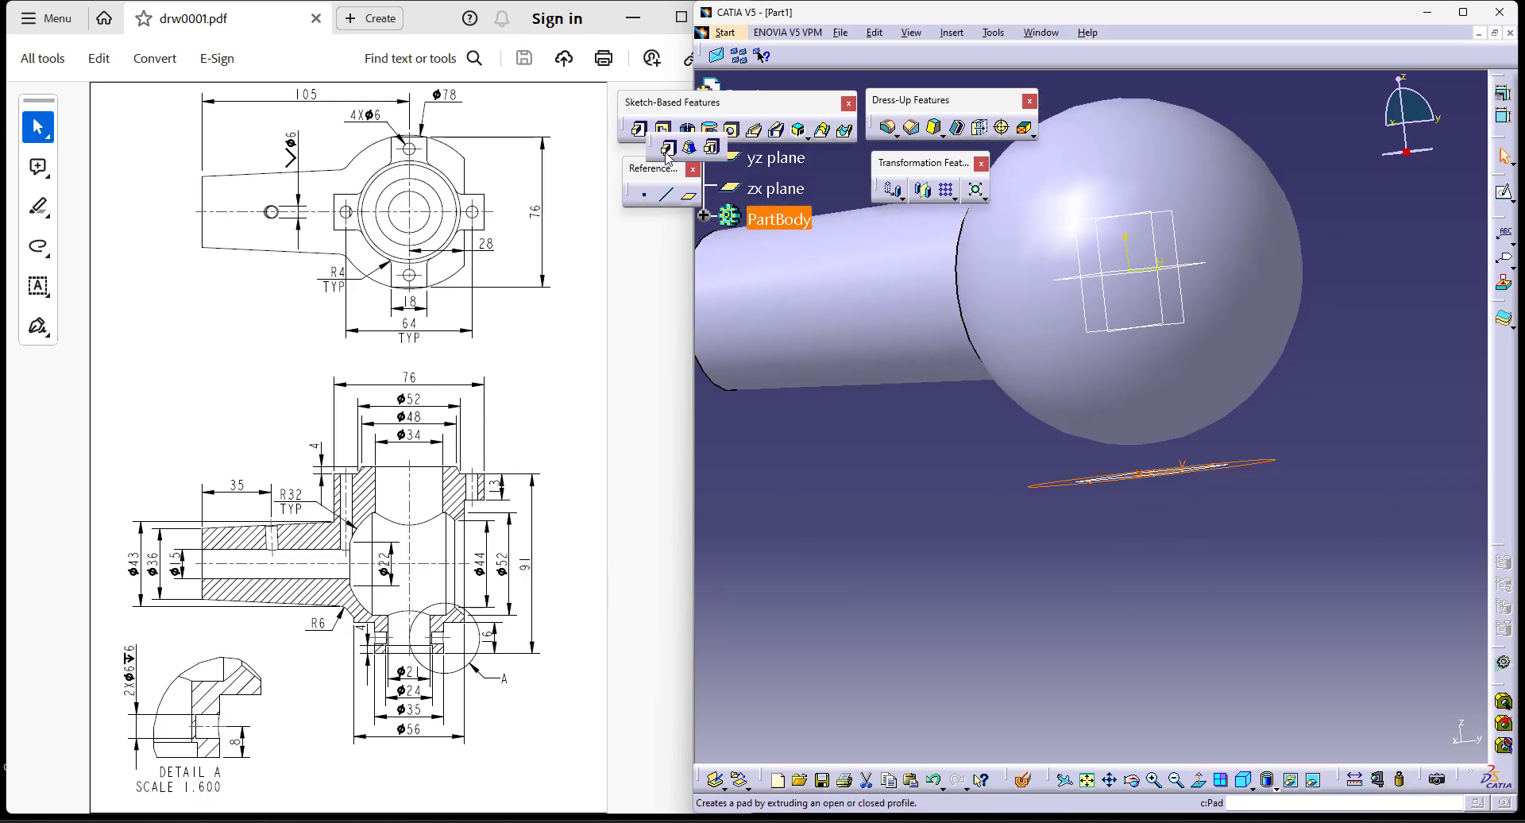
{"action": "left_click", "coordinate": [666, 146]}
{"action": "left_click", "coordinate": [1336, 403]}
{"action": "left_click", "coordinate": [1322, 432]}
{"action": "left_click", "coordinate": [1255, 612]}
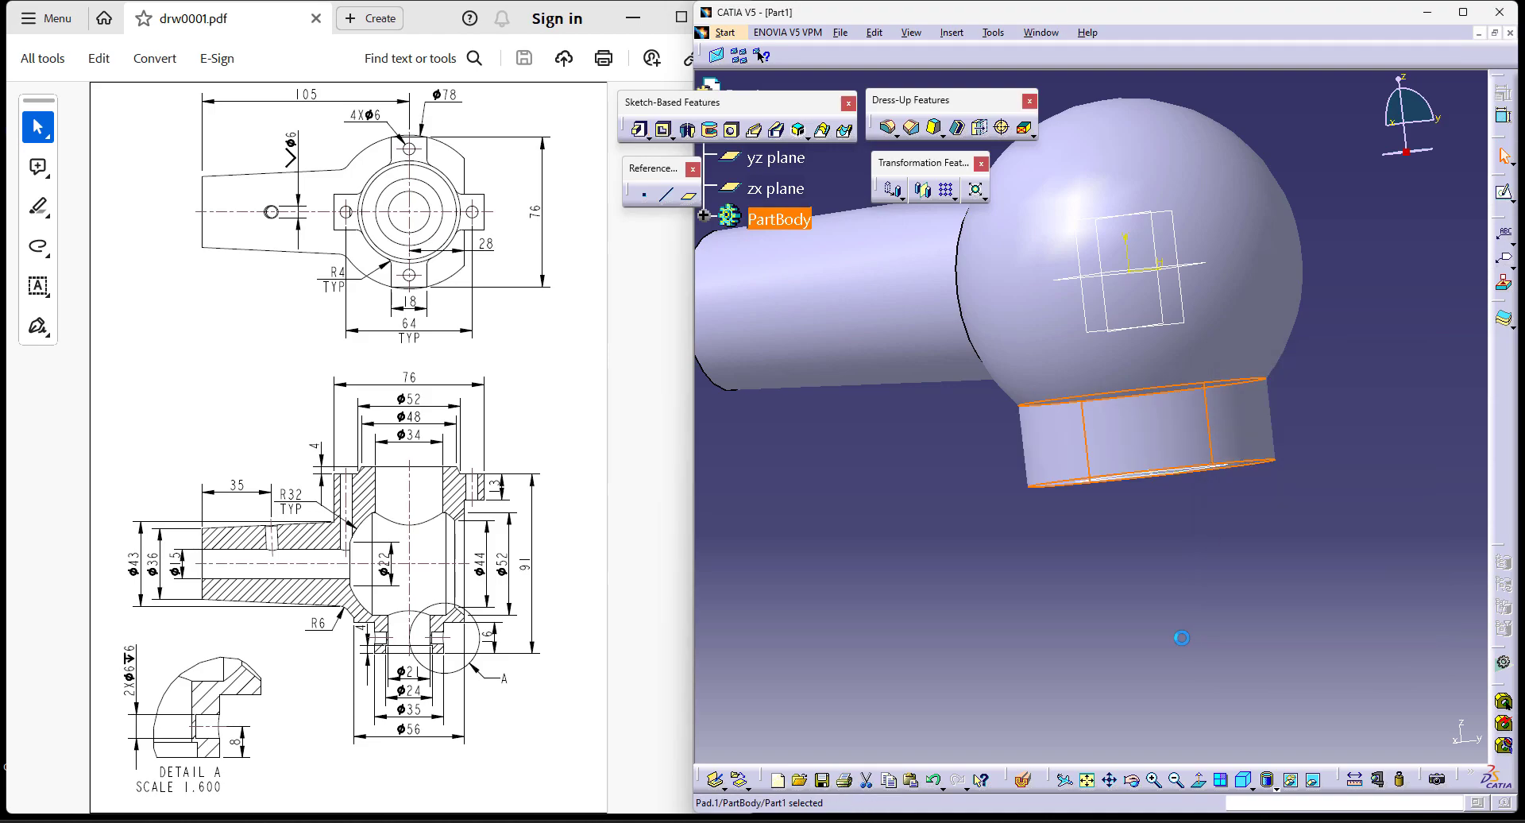
Step: Create a second reference plane parallel to the xy plane through the upper sketch point
{"action": "mouse_move", "coordinate": [1031, 551]}
{"action": "middle_mouse_down"}
{"action": "mouse_move", "coordinate": [1040, 482]}
{"action": "mouse_move", "coordinate": [1029, 566]}
{"action": "middle_mouse_up"}
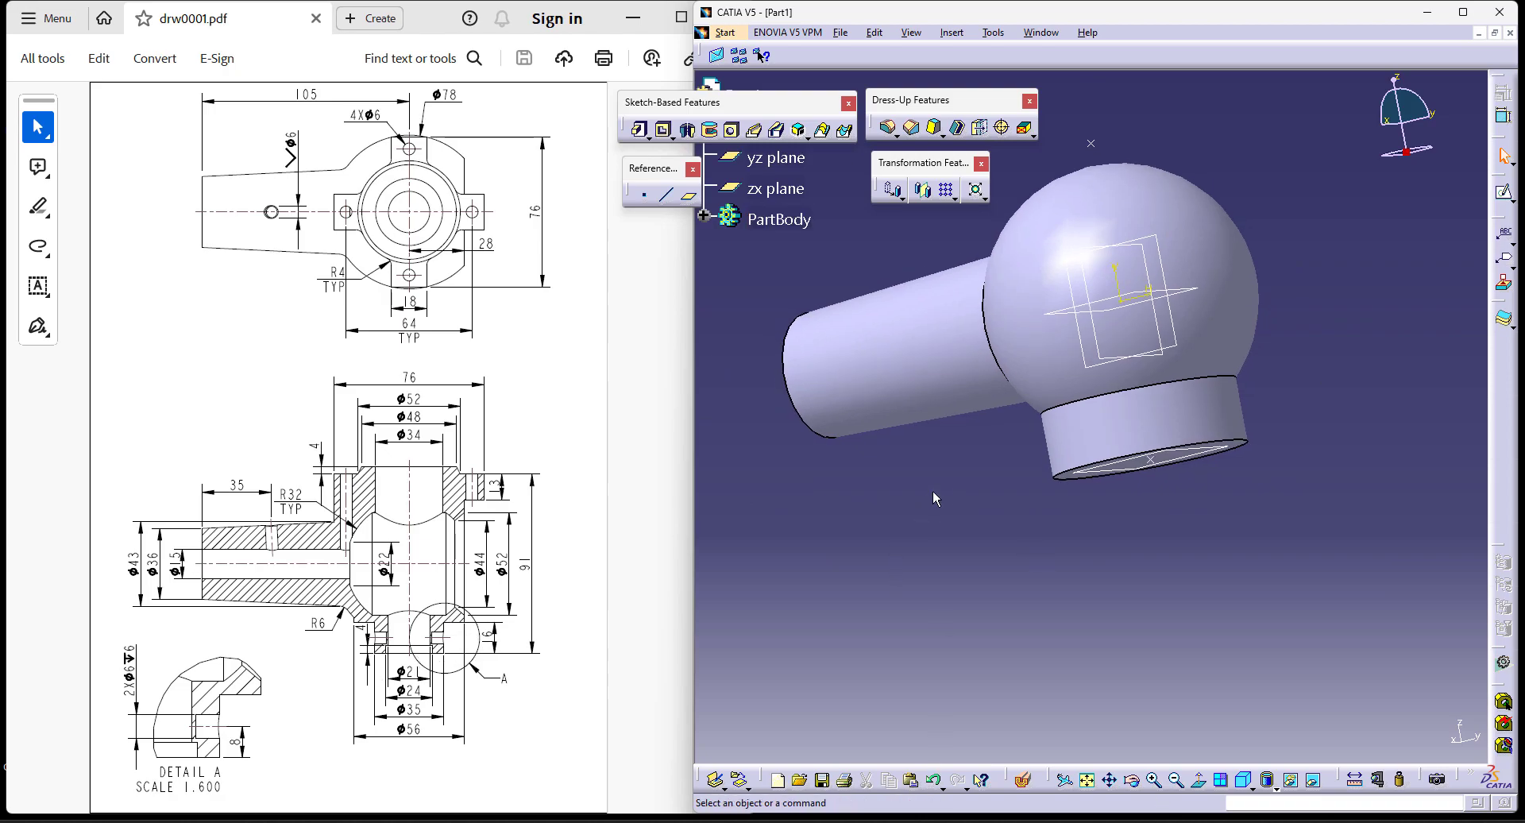
{"action": "middle_click_drag", "start_coordinate": [1177, 472], "coordinate": [1199, 548]}
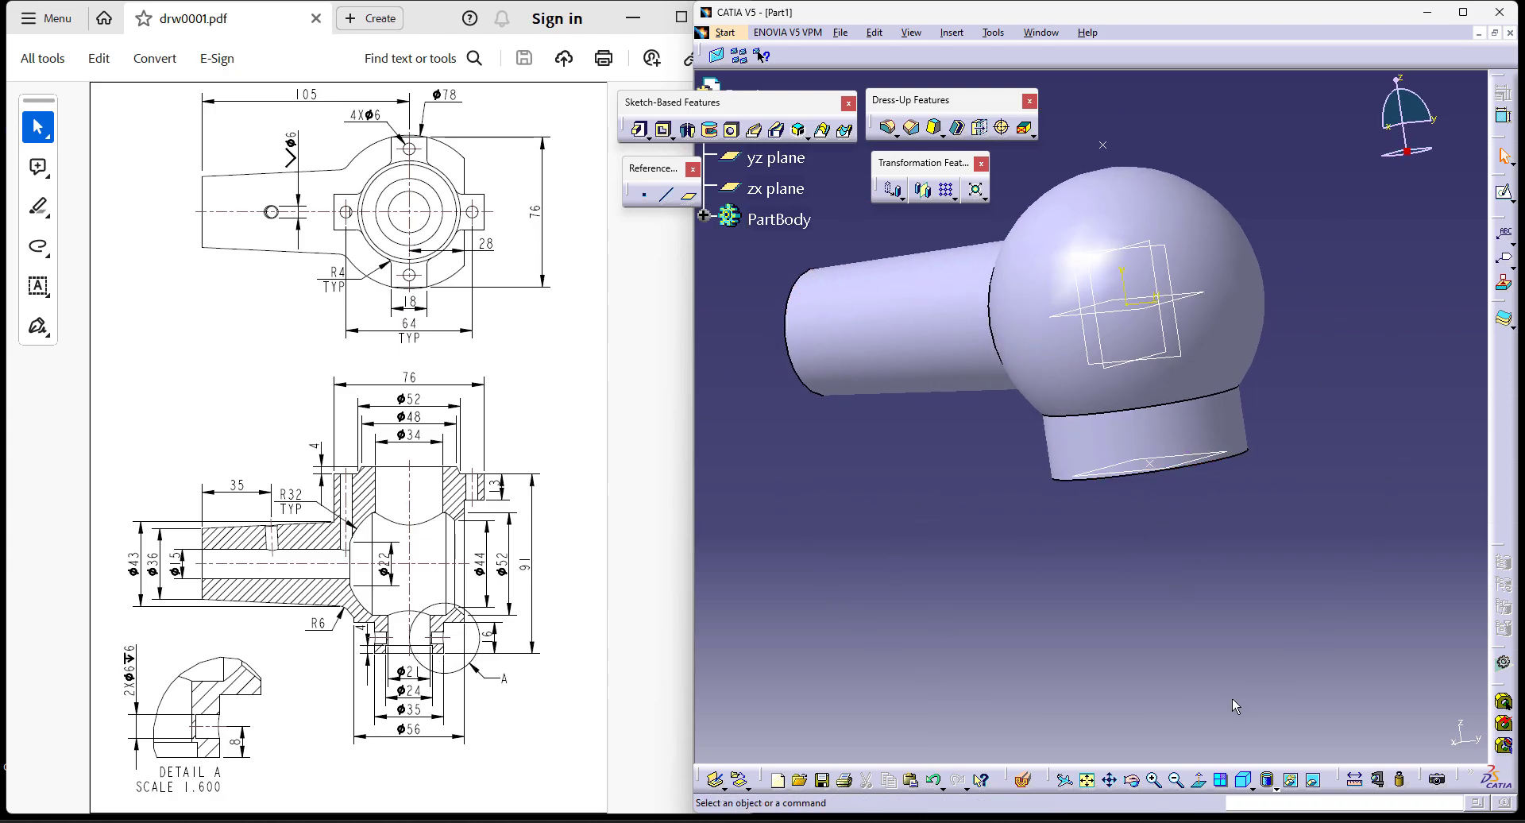
{"action": "left_click", "coordinate": [1241, 782]}
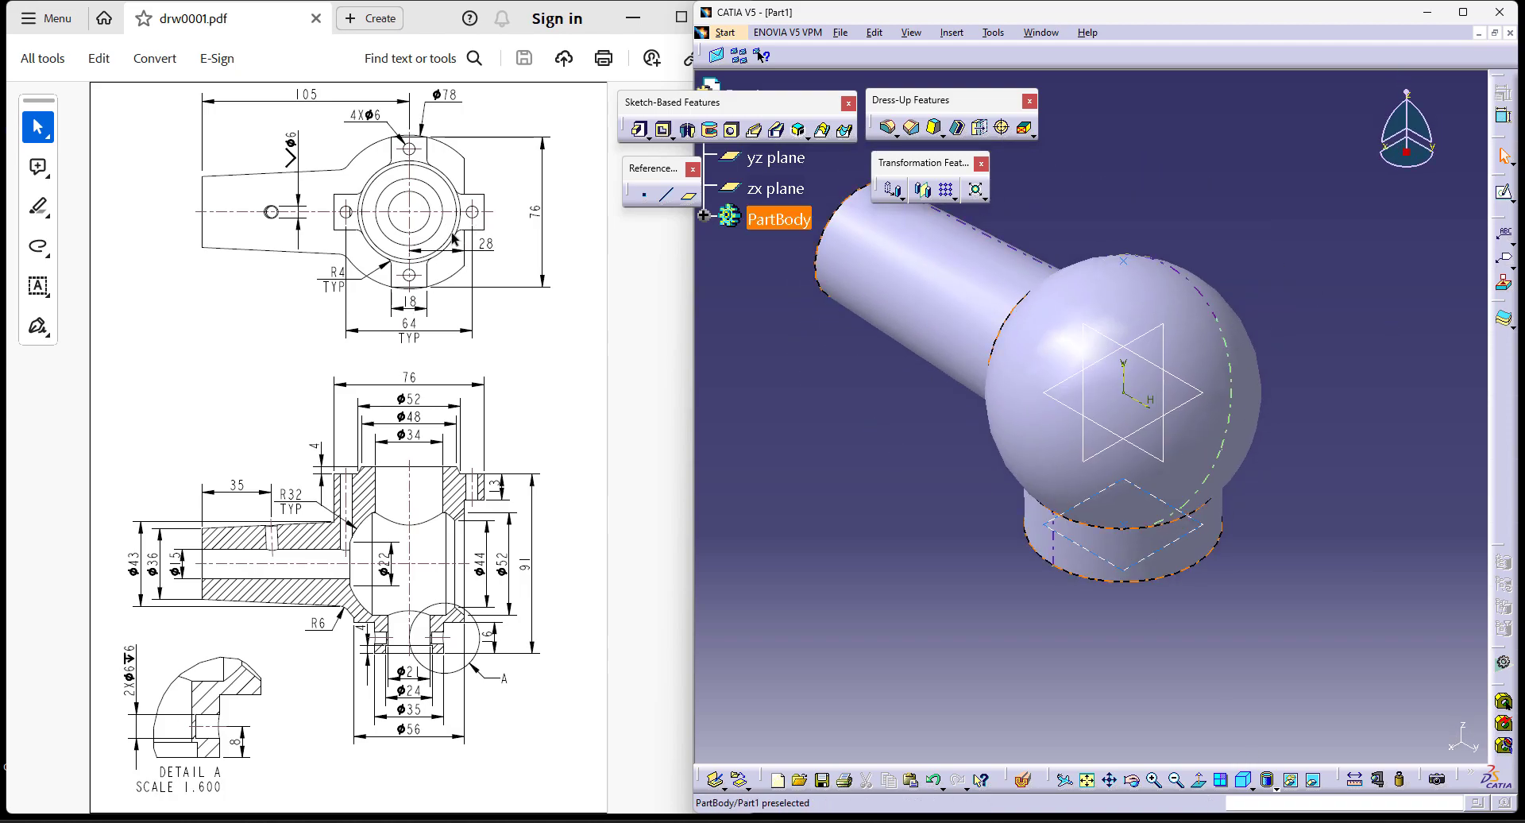
{"action": "middle_click_drag", "start_coordinate": [819, 401], "coordinate": [839, 433]}
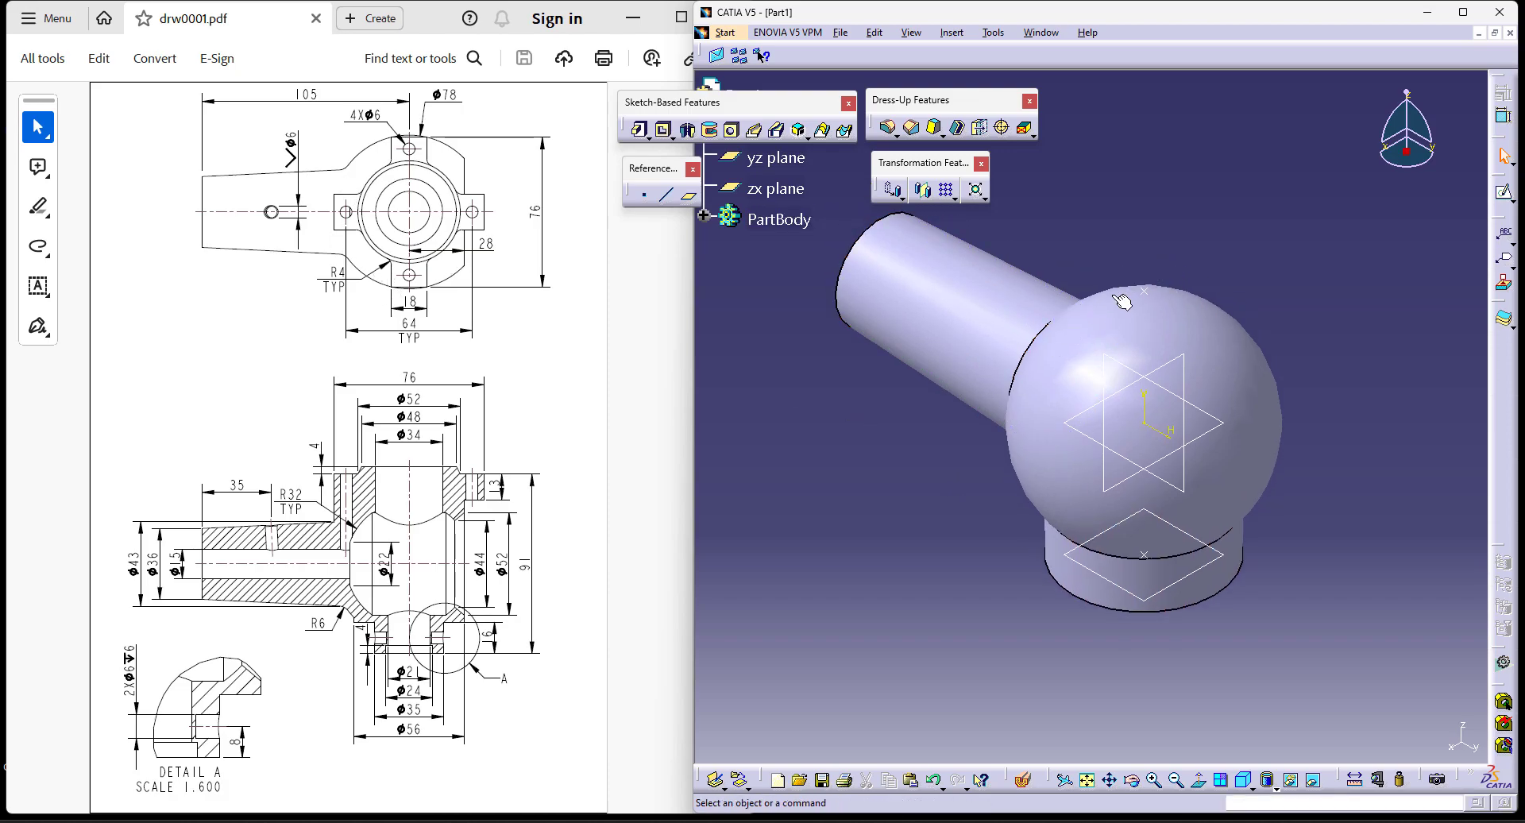
{"action": "left_click", "coordinate": [690, 198]}
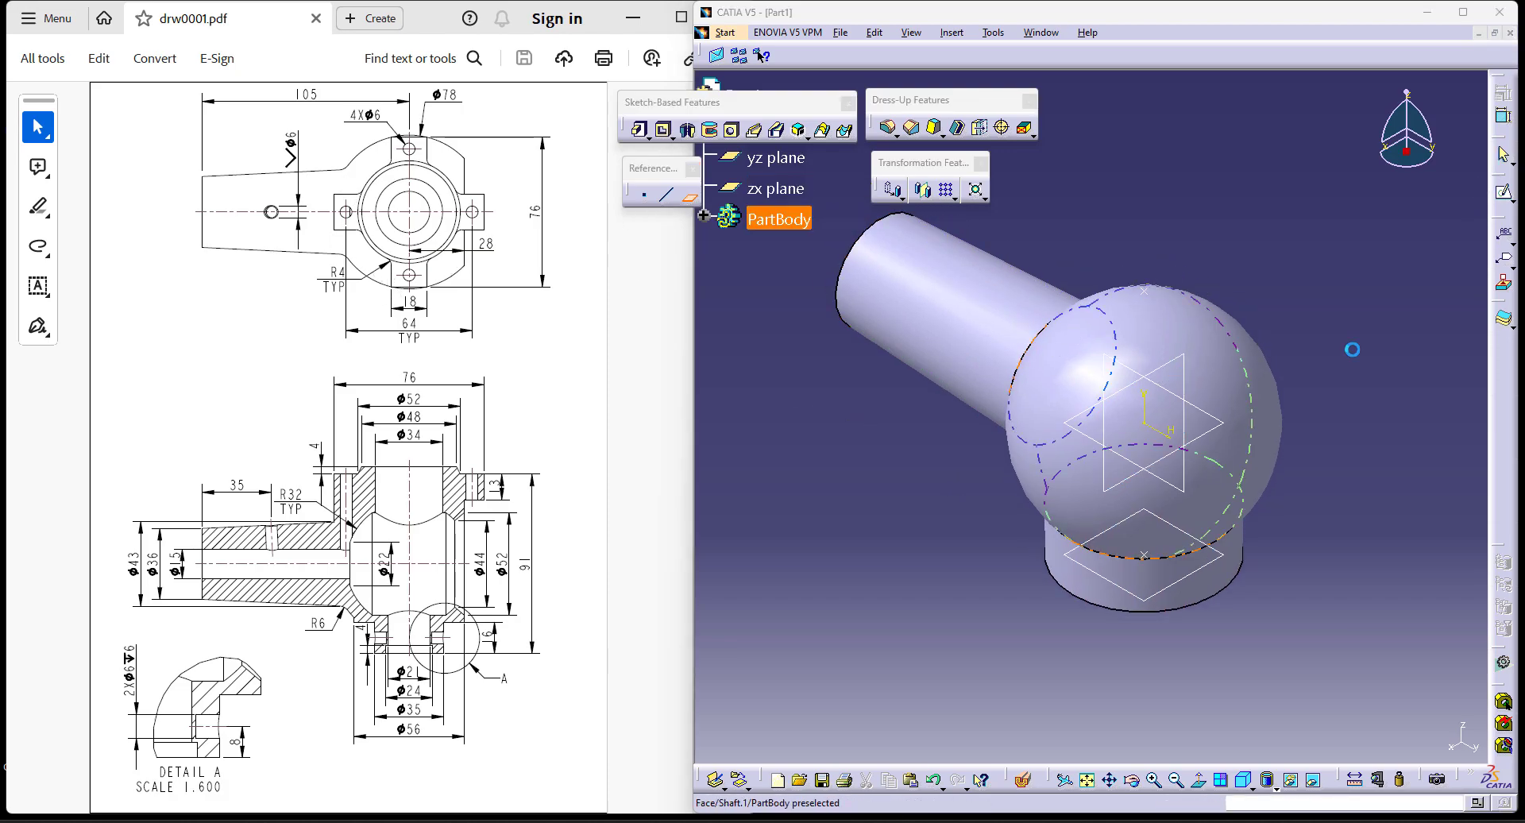
{"action": "left_click", "coordinate": [1071, 423]}
{"action": "left_click", "coordinate": [1144, 291]}
{"action": "left_click", "coordinate": [1199, 318]}
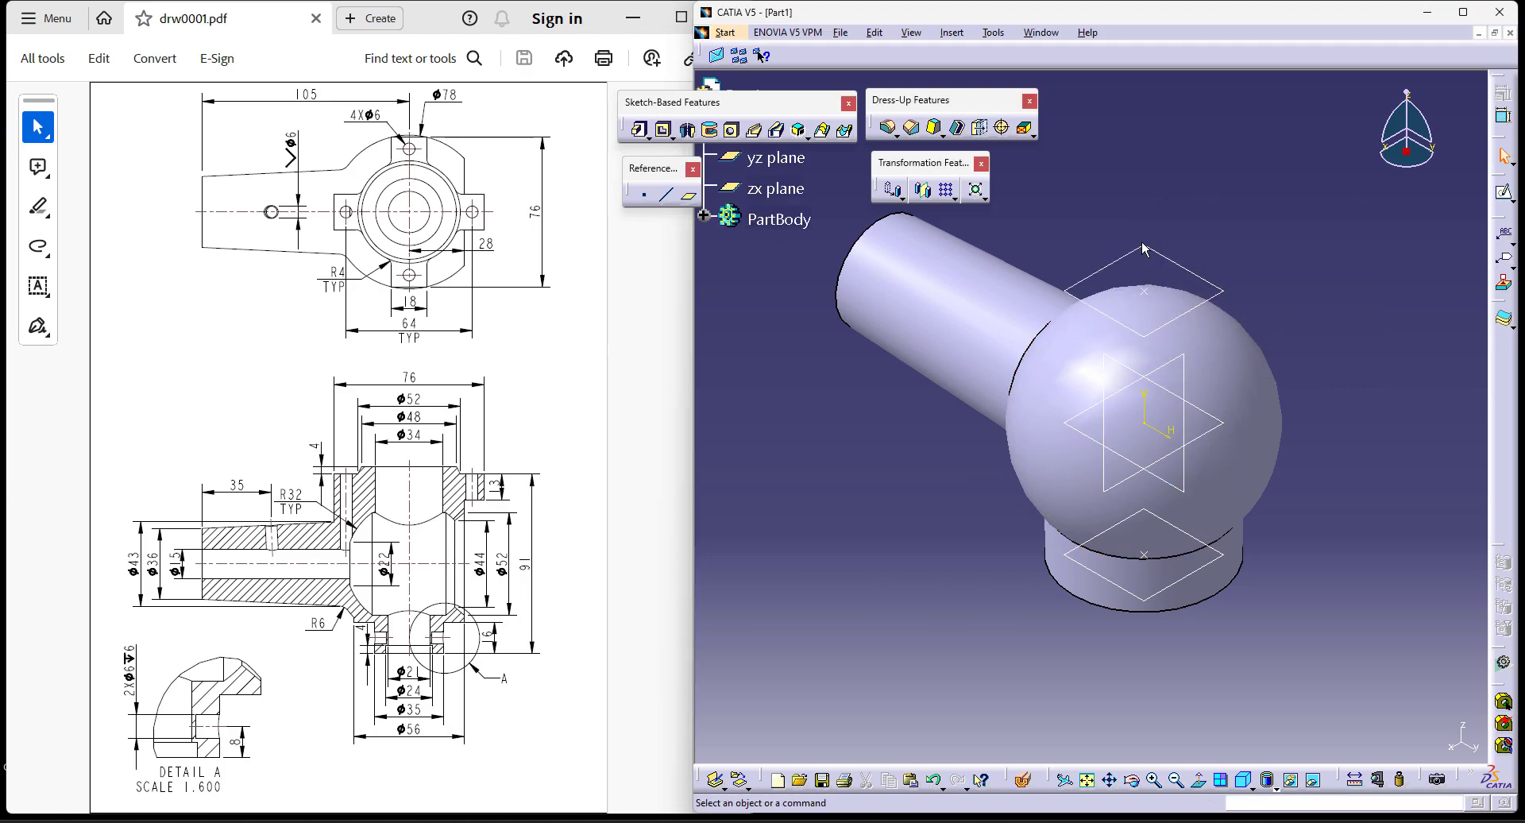
Step: Start a sketch on the upper plane and draw a circle about 46 mm in diameter centred on the origin
{"action": "left_click", "coordinate": [716, 55]}
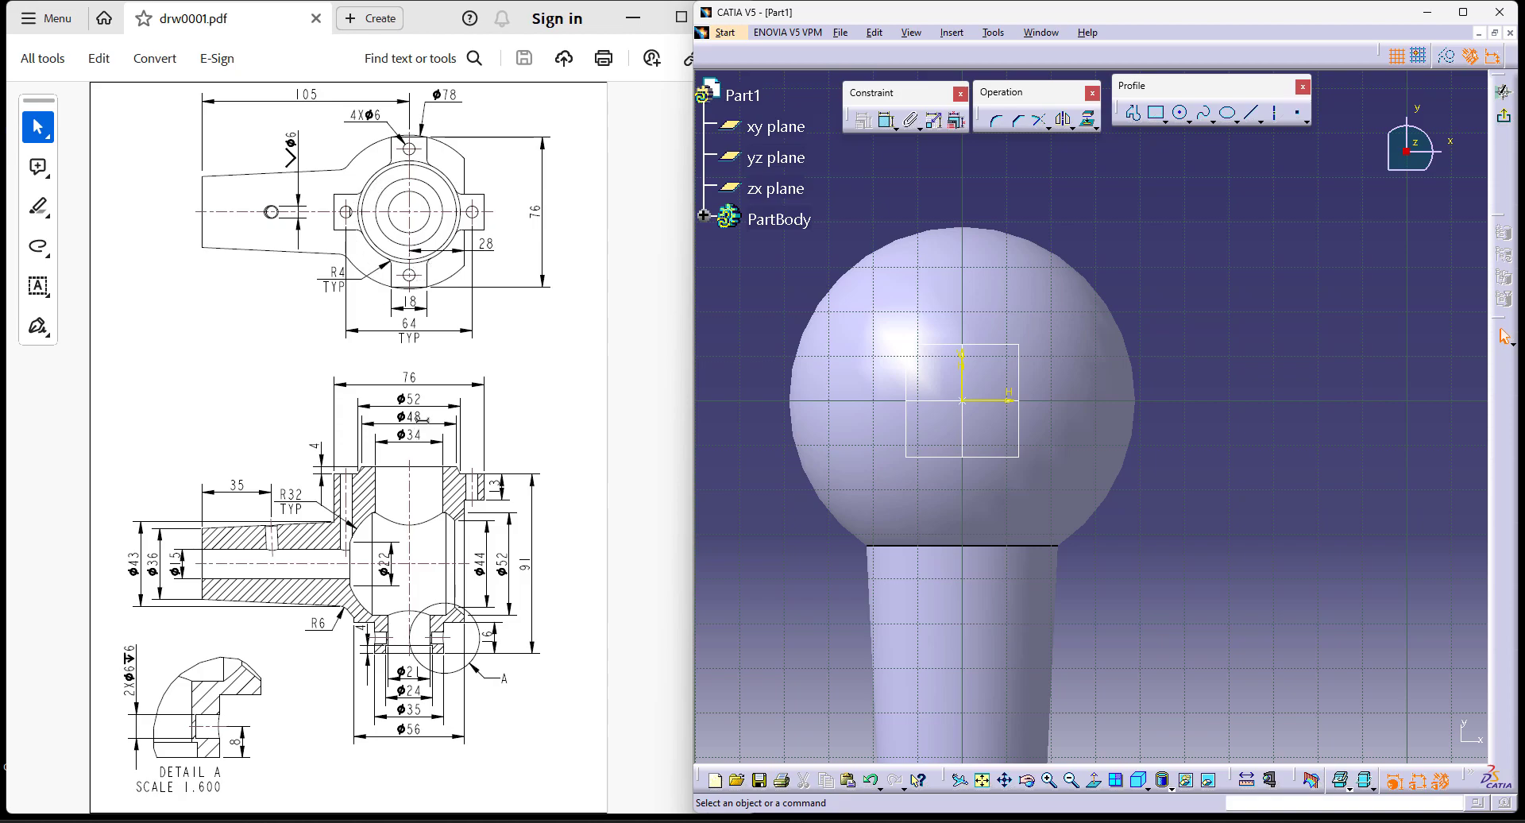
{"action": "middle_click_drag", "start_coordinate": [969, 405], "coordinate": [991, 388]}
{"action": "left_click", "coordinate": [1165, 119]}
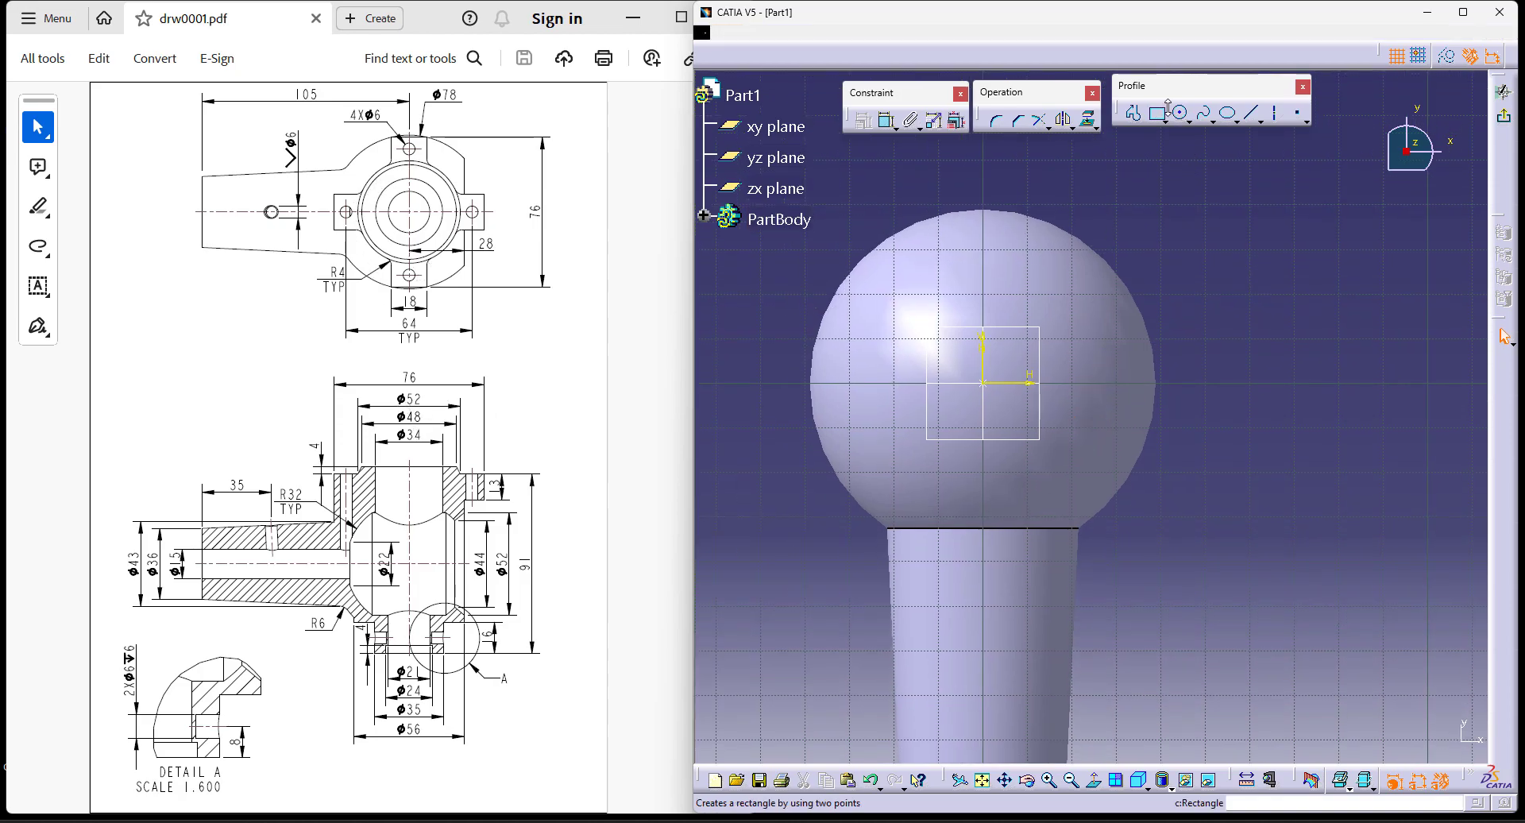
{"action": "left_click", "coordinate": [1182, 113]}
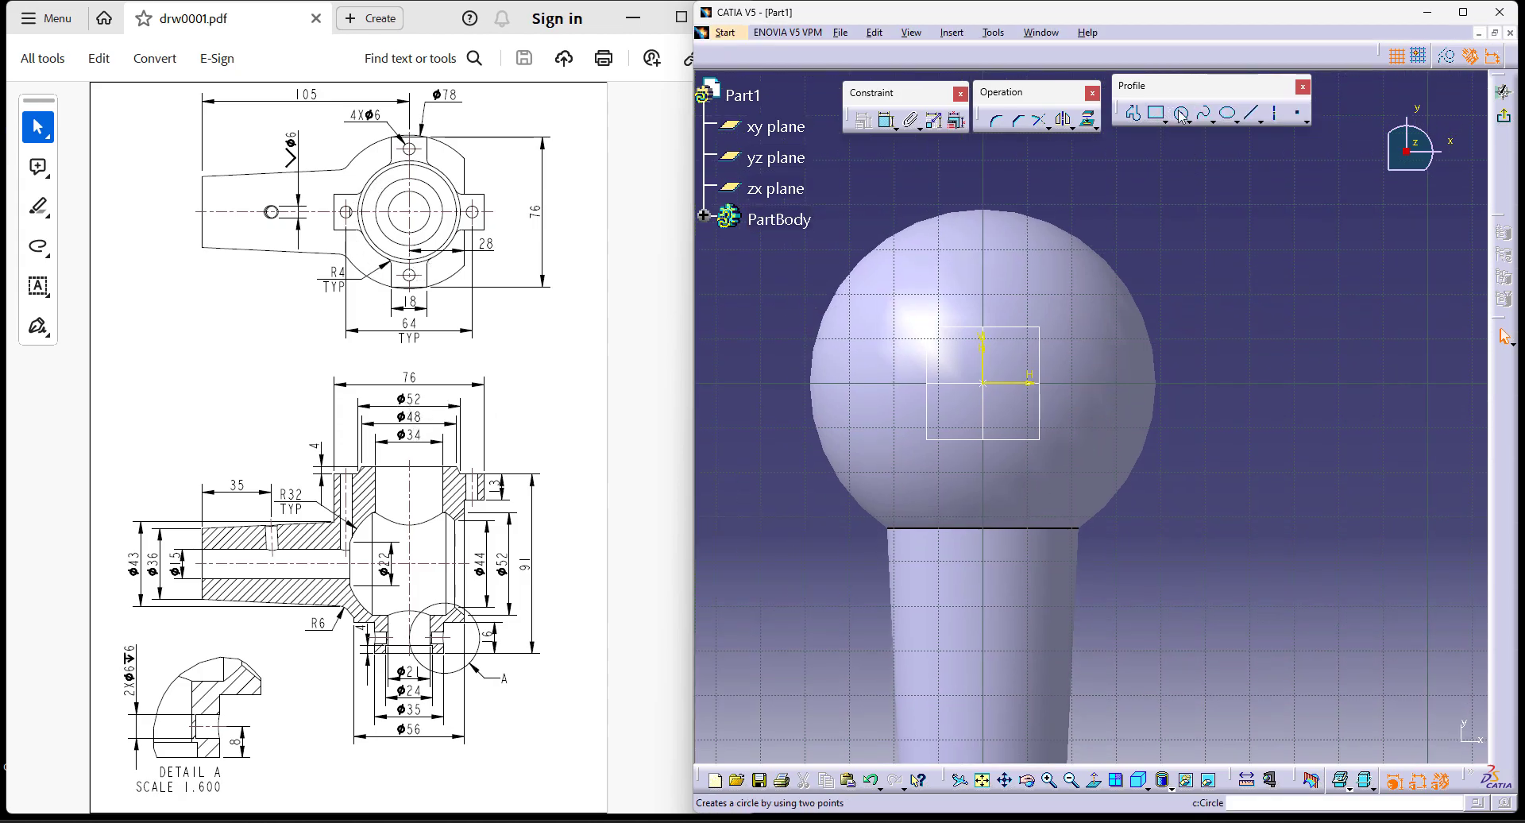
{"action": "left_click", "coordinate": [983, 384]}
{"action": "left_click", "coordinate": [1055, 454]}
Step: Constrain the diameter of the upper plane's circle to 52 mm
{"action": "left_click", "coordinate": [888, 120]}
{"action": "left_click", "coordinate": [1190, 239]}
{"action": "double_click", "coordinate": [1189, 228]}
{"action": "type", "text": "52"}
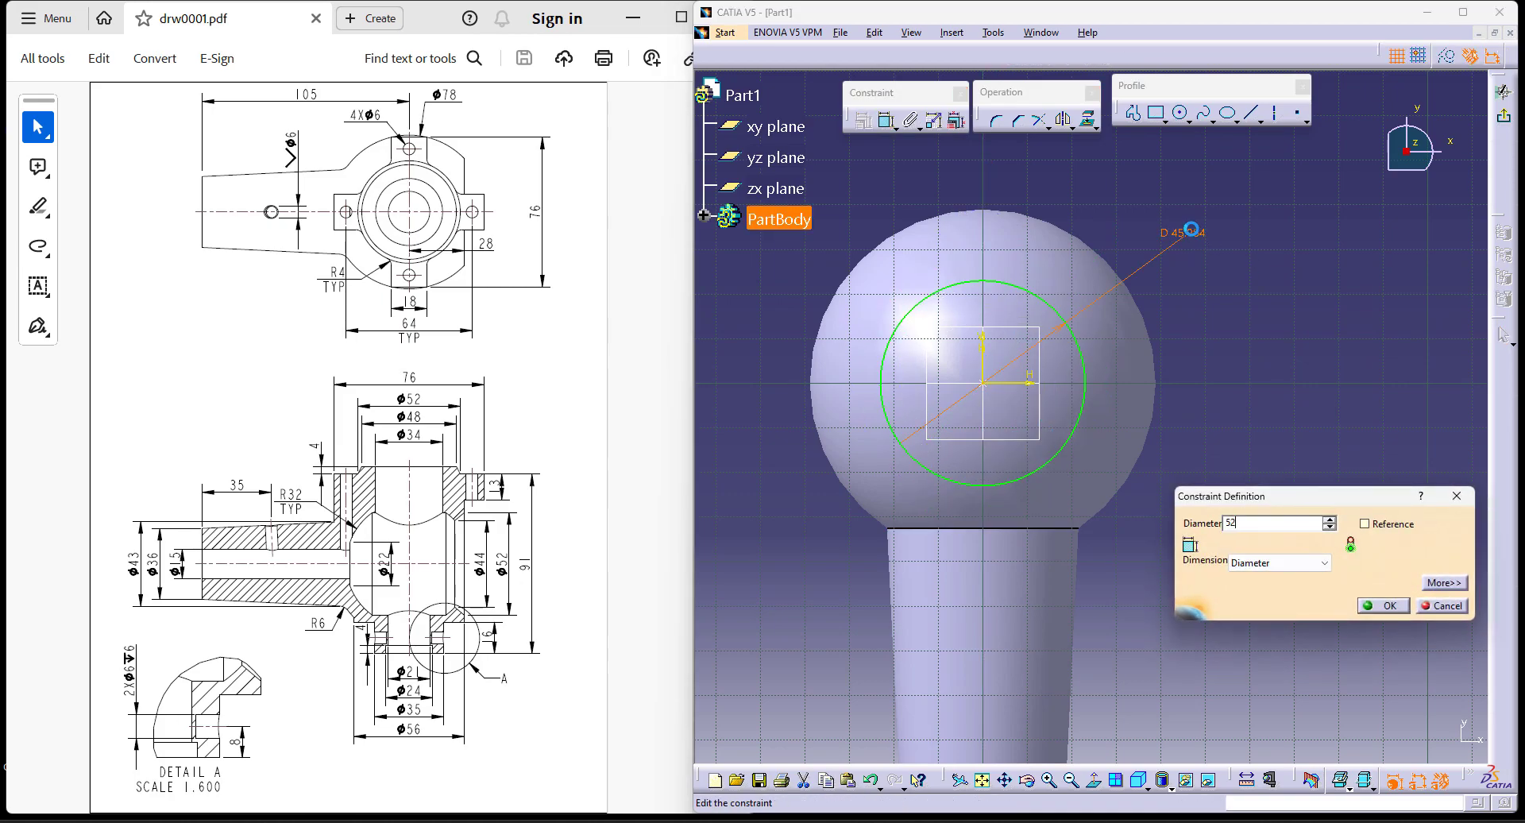
{"action": "key", "text": "Return"}
{"action": "left_click", "coordinate": [1239, 445]}
Step: Draw a short vertical line beside the sphere, centred on the horizontal axis, and mirror it about the vertical axis
{"action": "middle_click_drag", "start_coordinate": [1198, 265], "coordinate": [1260, 224]}
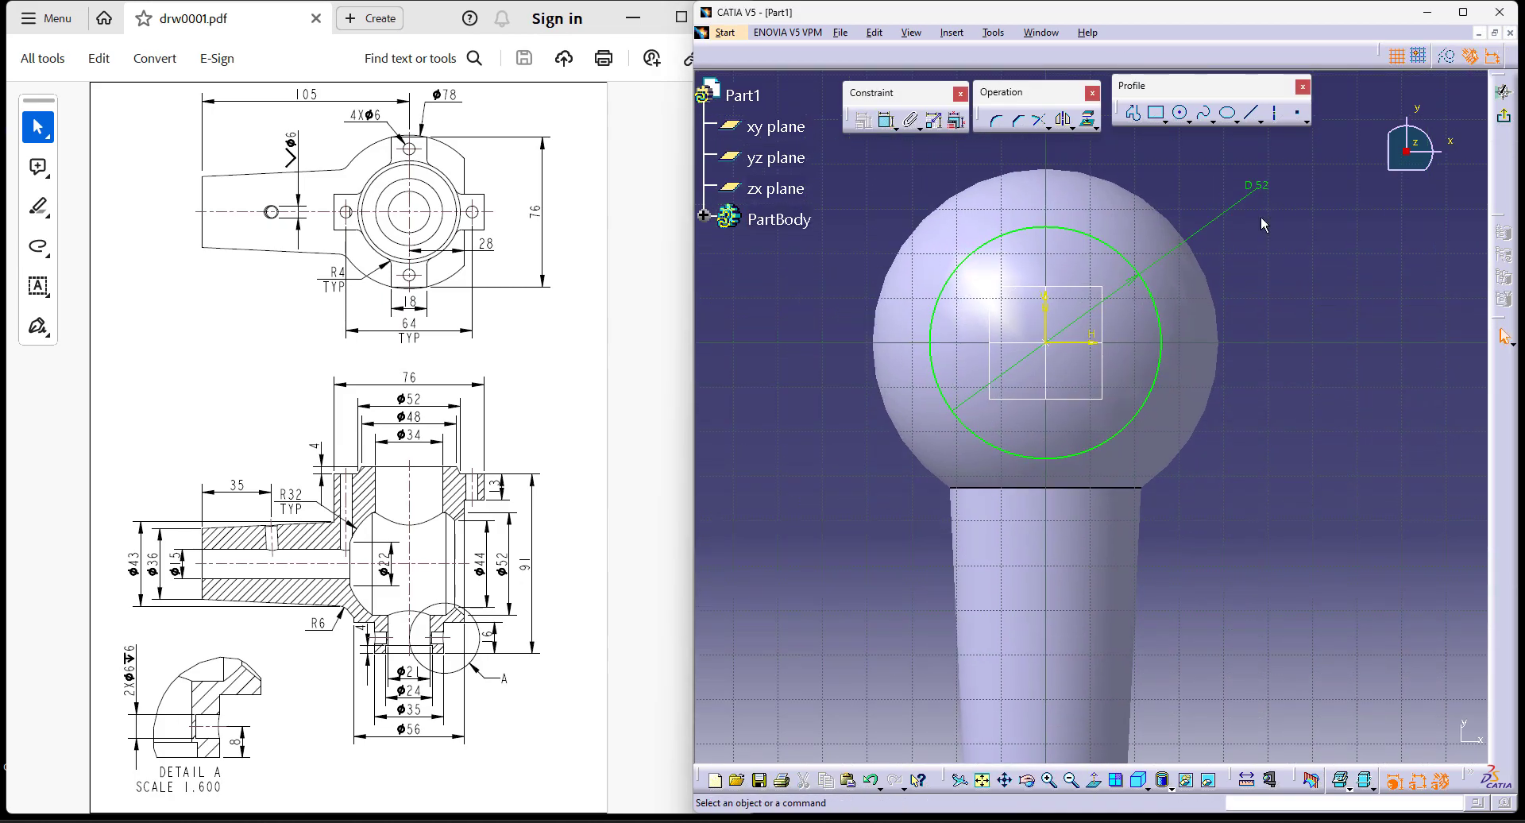
{"action": "left_click", "coordinate": [1255, 119]}
{"action": "left_click", "coordinate": [1252, 313]}
{"action": "left_click", "coordinate": [1253, 392]}
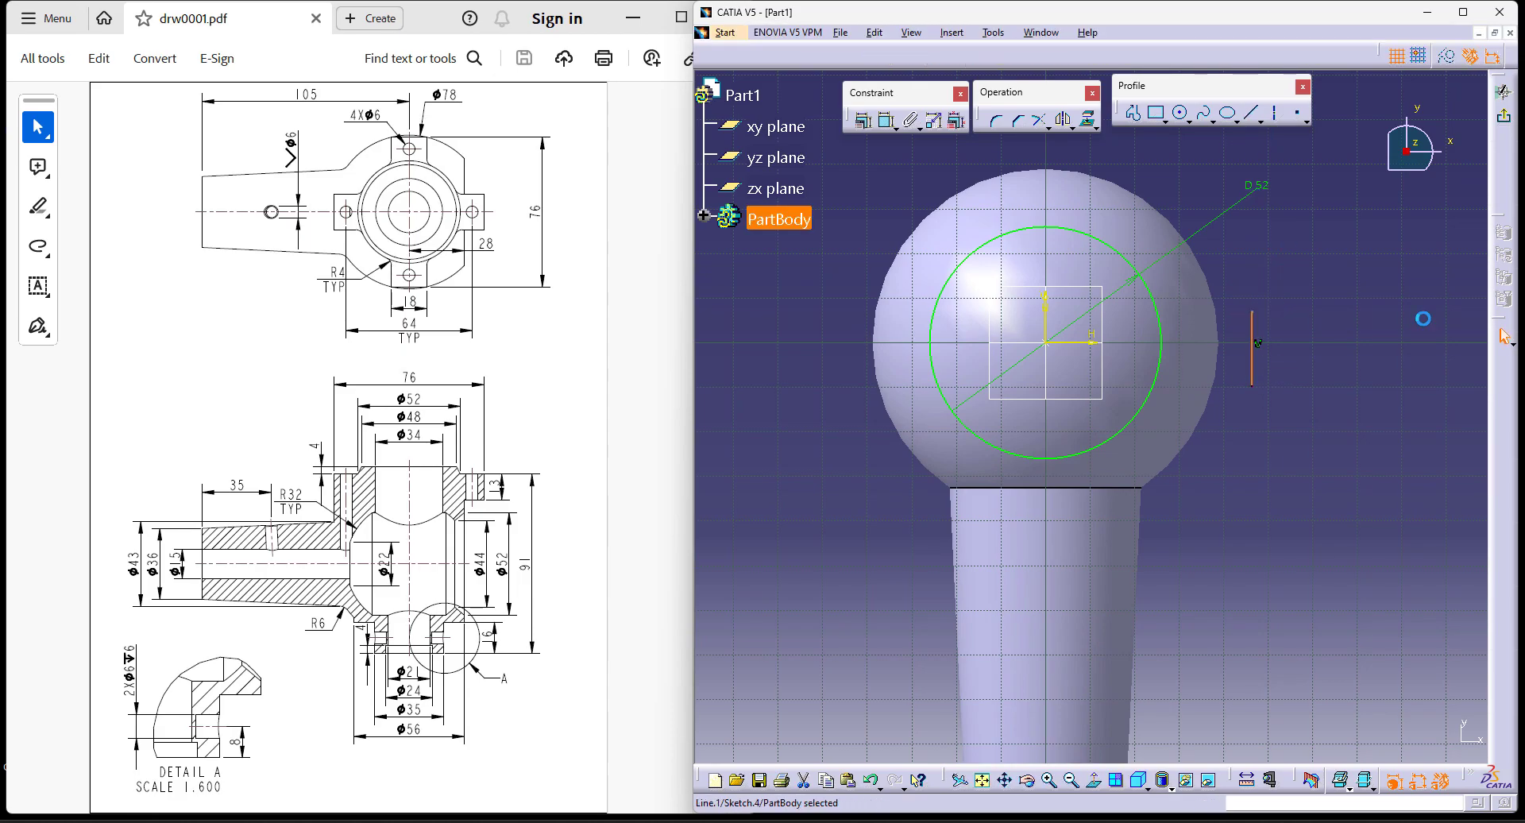
{"action": "left_click", "coordinate": [1065, 122]}
{"action": "left_click", "coordinate": [1047, 299]}
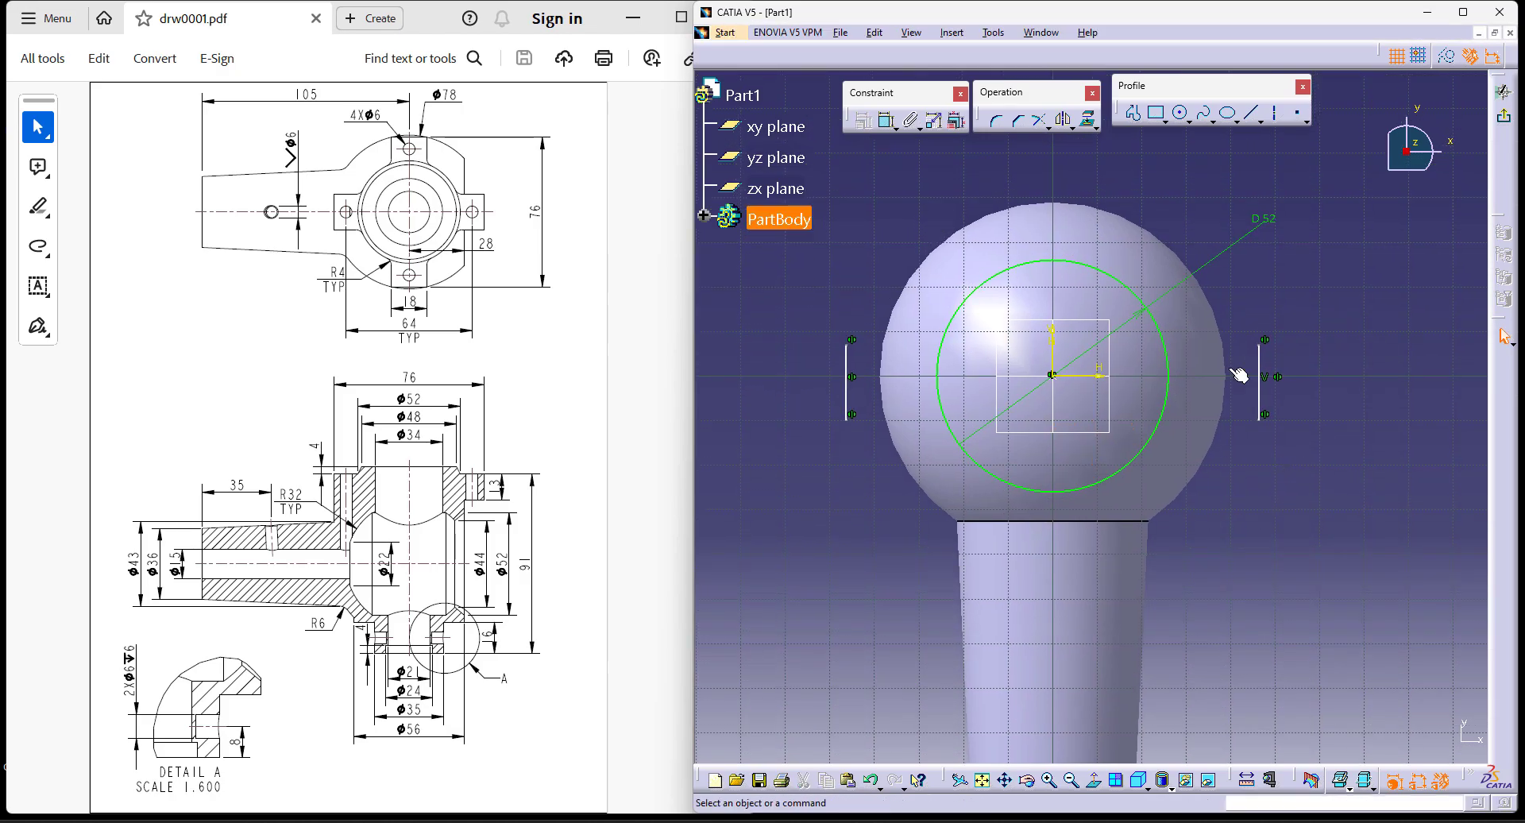
{"action": "left_click", "coordinate": [1253, 112]}
{"action": "left_click", "coordinate": [1022, 162]}
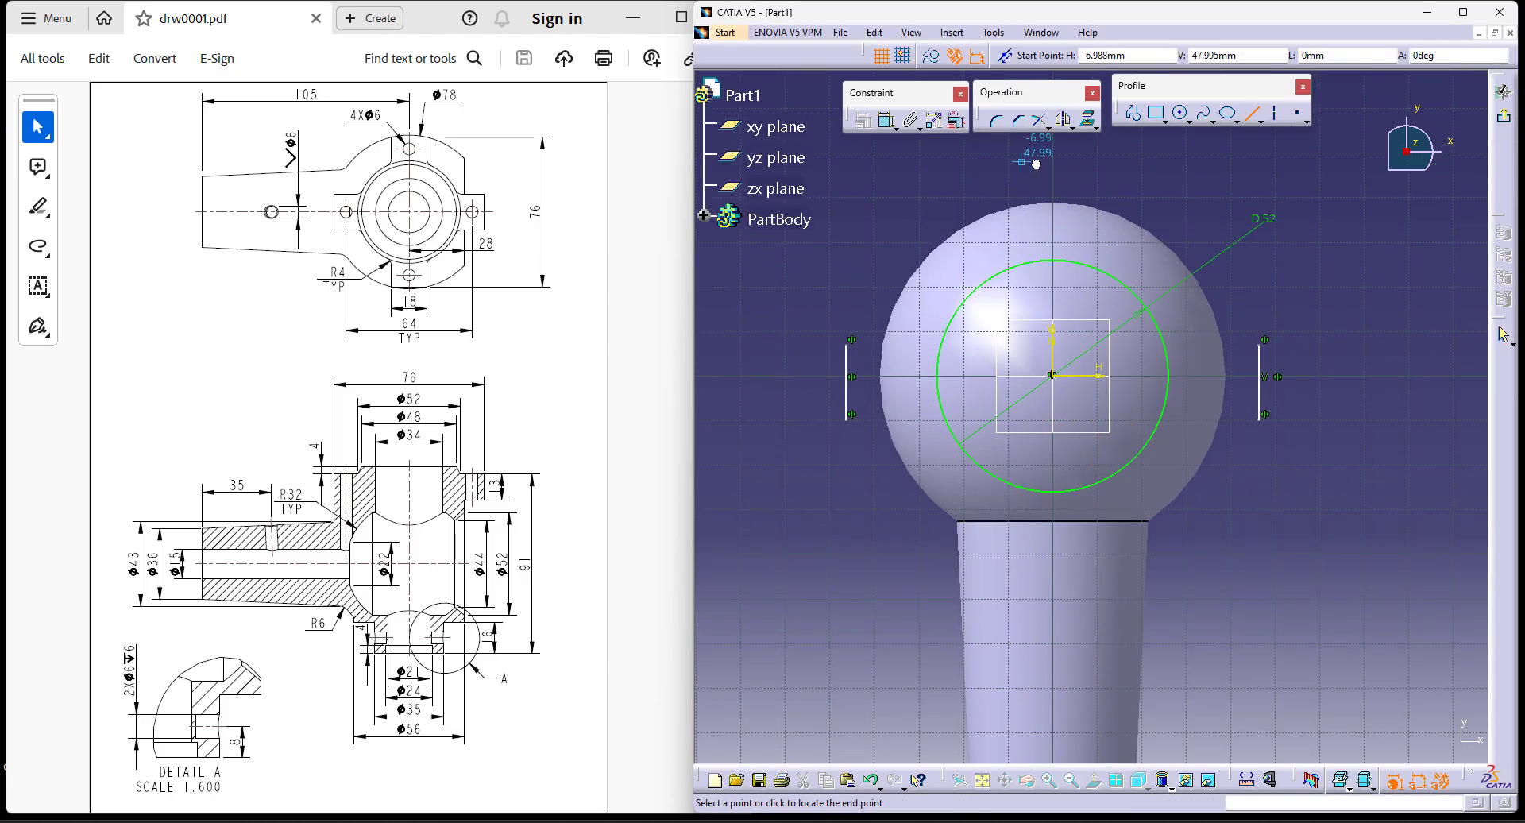
{"action": "left_click", "coordinate": [1094, 165]}
{"action": "right_click", "coordinate": [1076, 166]}
{"action": "left_click", "coordinate": [1110, 382]}
Step: Draw a horizontal line about 20 mm long above the sphere and mirror it about the horizontal axis
{"action": "left_click", "coordinate": [1252, 112]}
{"action": "left_click", "coordinate": [1014, 159]}
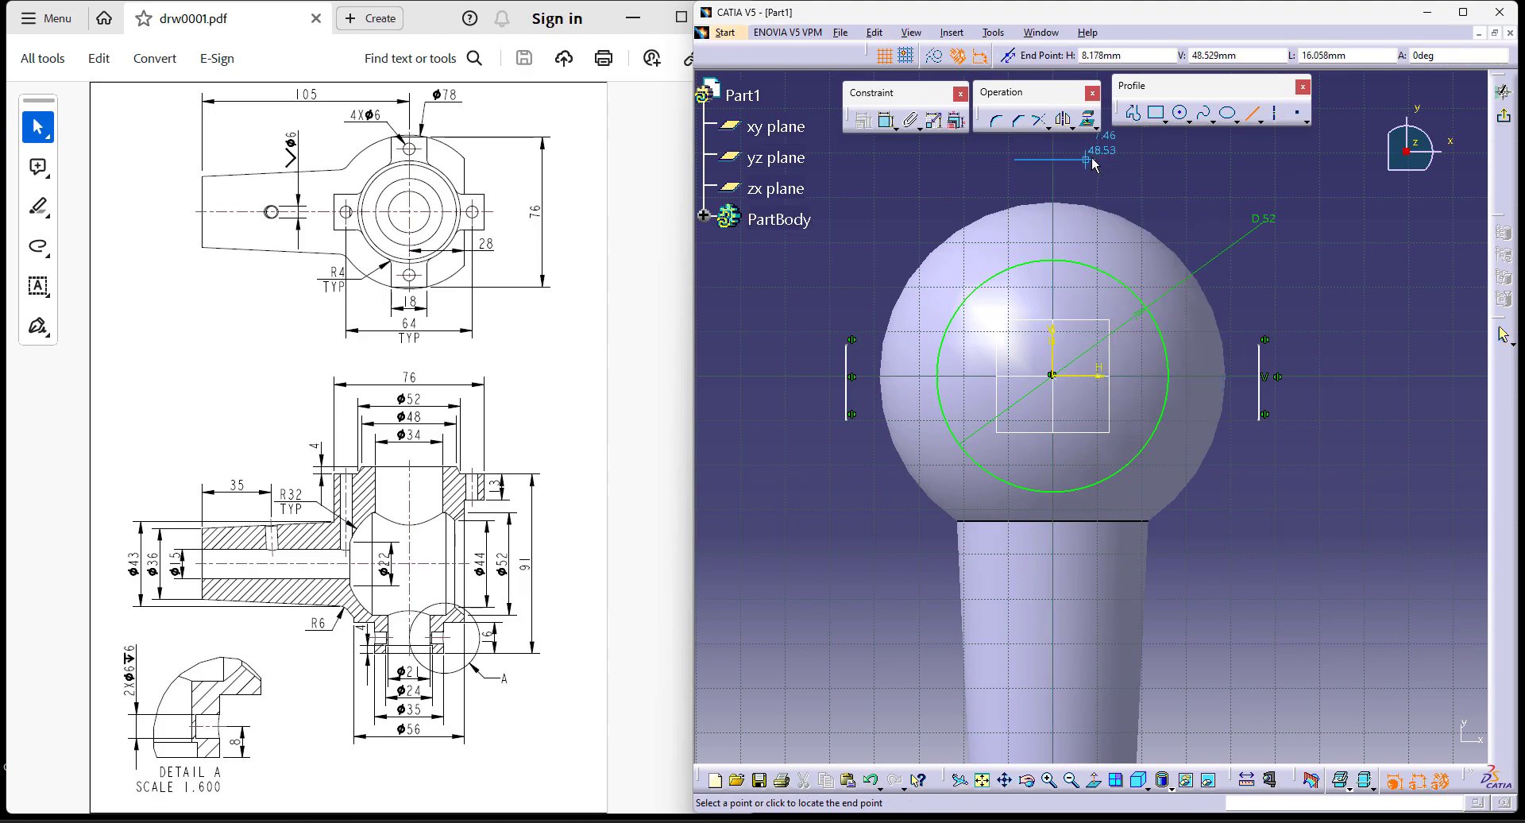
{"action": "left_click", "coordinate": [1105, 158]}
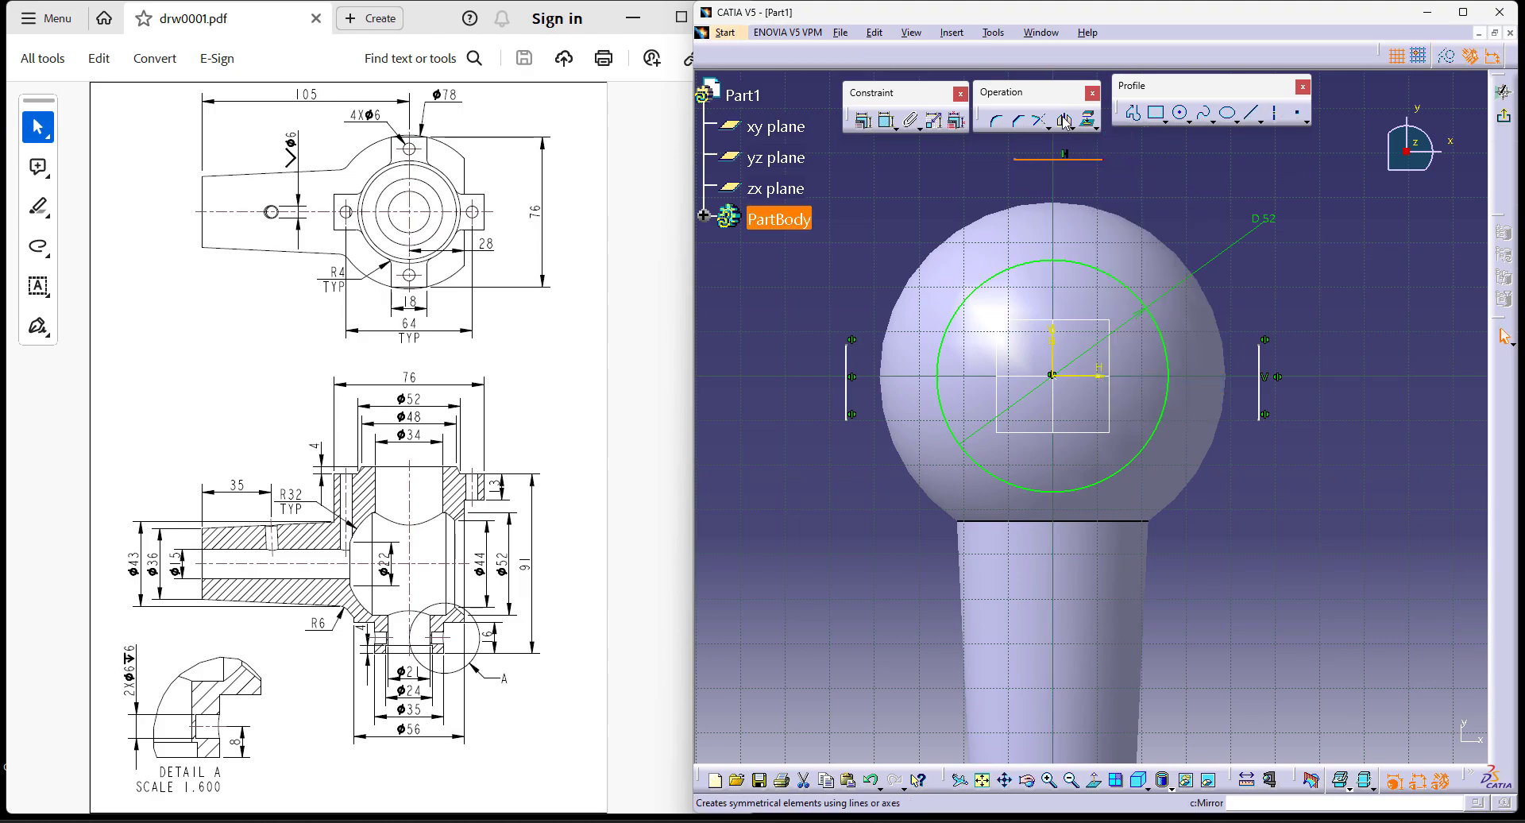
{"action": "left_click", "coordinate": [1099, 377]}
Step: Constrain the endpoints of the upper horizontal line to be symmetric about the vertical axis
{"action": "left_click", "coordinate": [887, 121]}
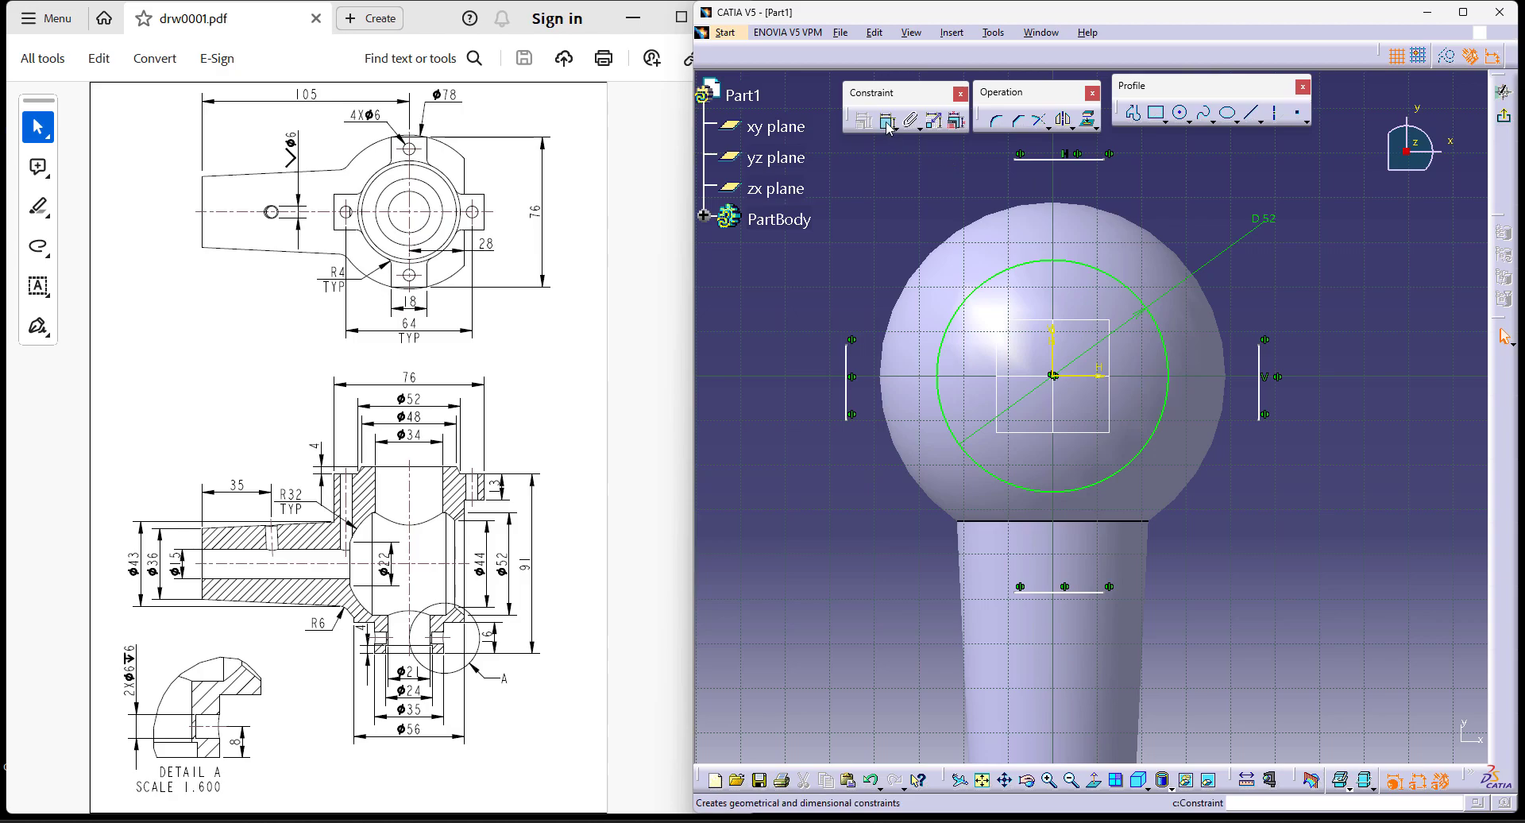
{"action": "left_click", "coordinate": [1015, 159]}
{"action": "left_click", "coordinate": [1105, 160]}
{"action": "right_click", "coordinate": [1173, 174]}
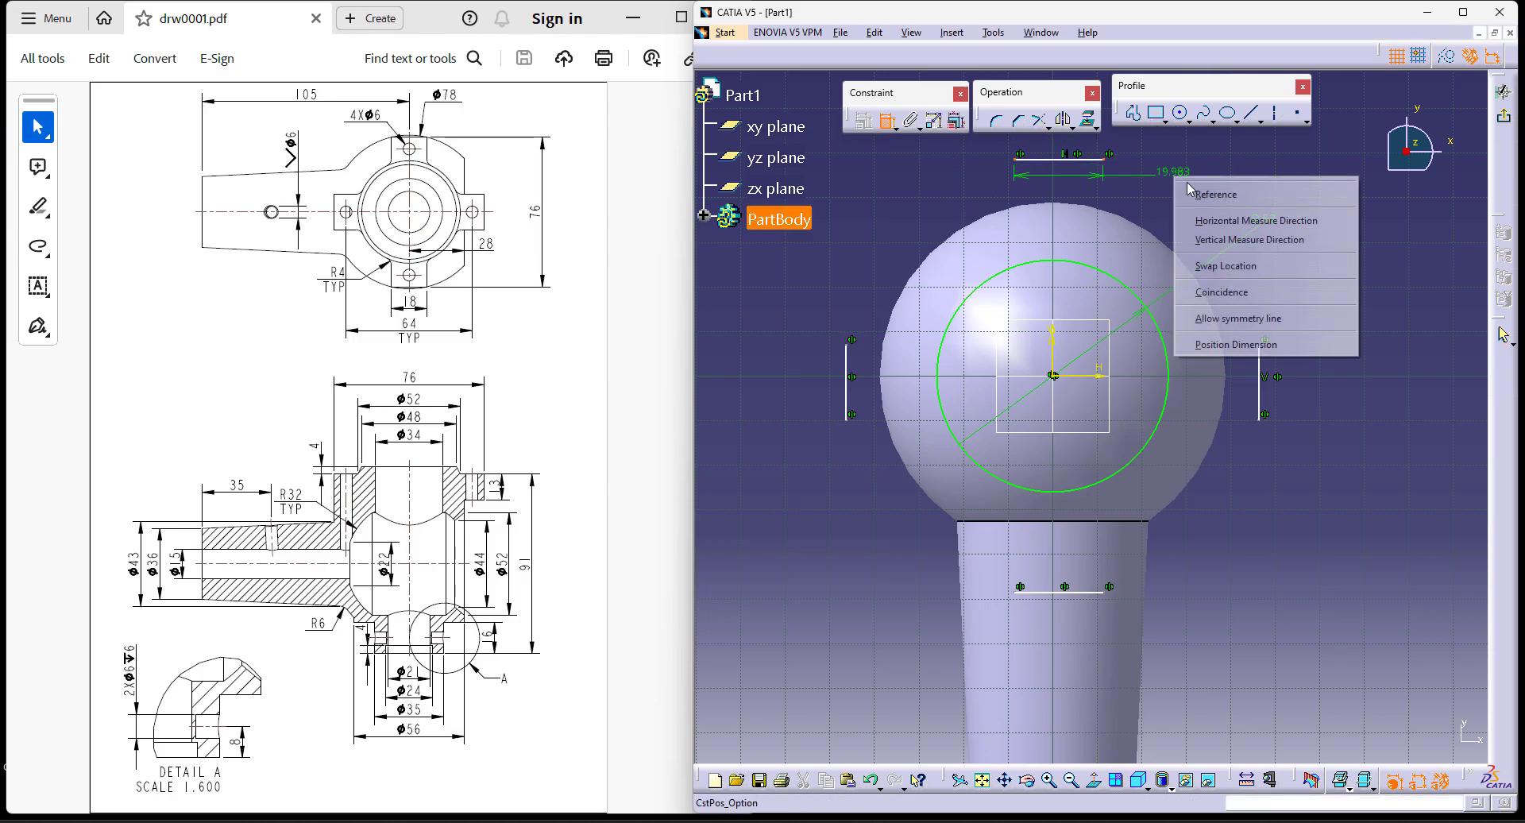
{"action": "left_click", "coordinate": [1262, 318]}
{"action": "left_click", "coordinate": [1054, 356]}
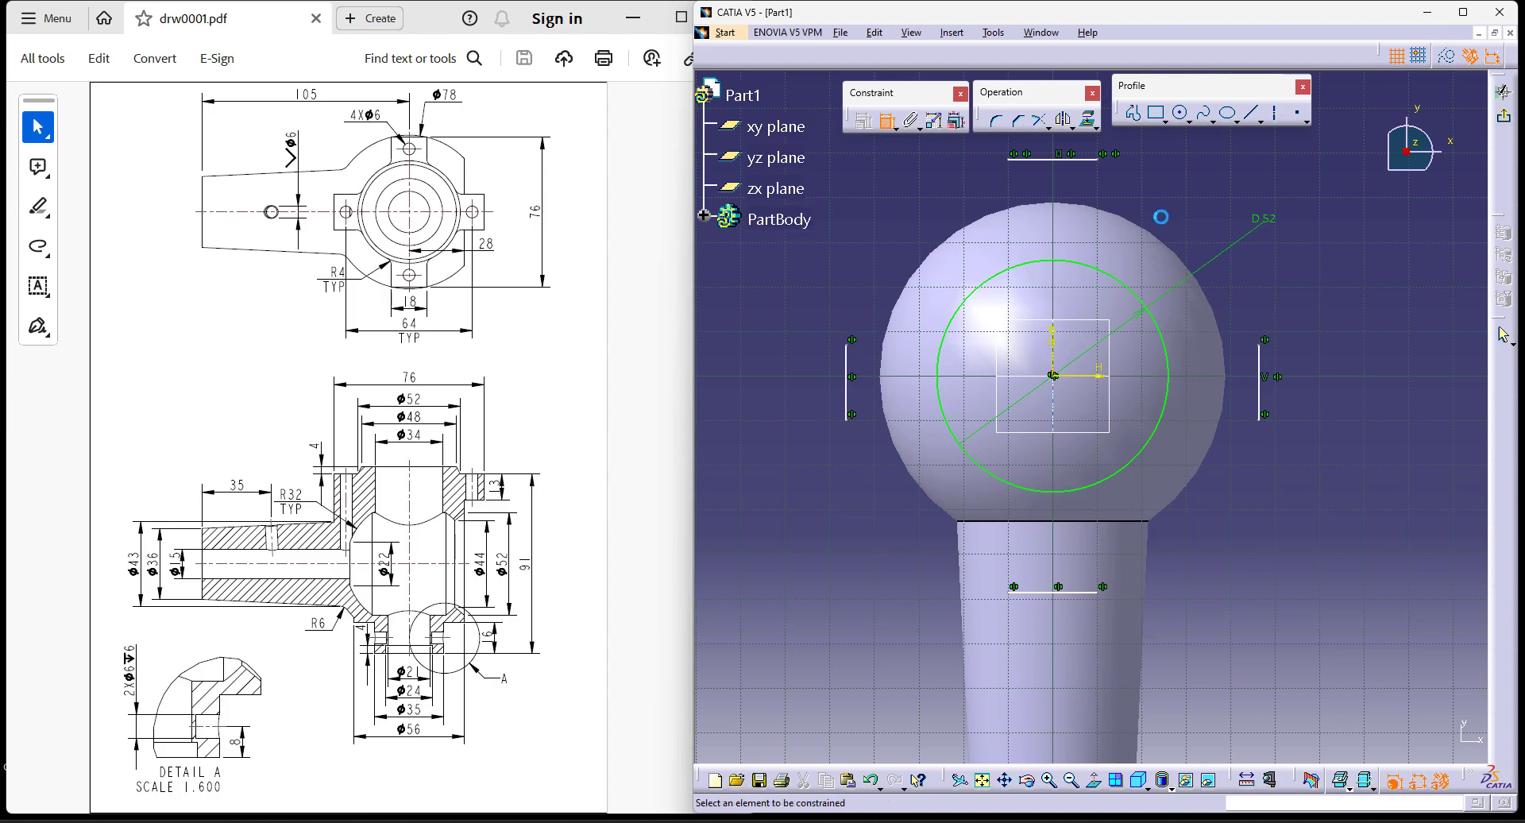
Step: Dimension the distance between the upper and lower horizontal lines and set it to 76 mm
{"action": "left_click", "coordinate": [1055, 160]}
{"action": "left_click", "coordinate": [1087, 592]}
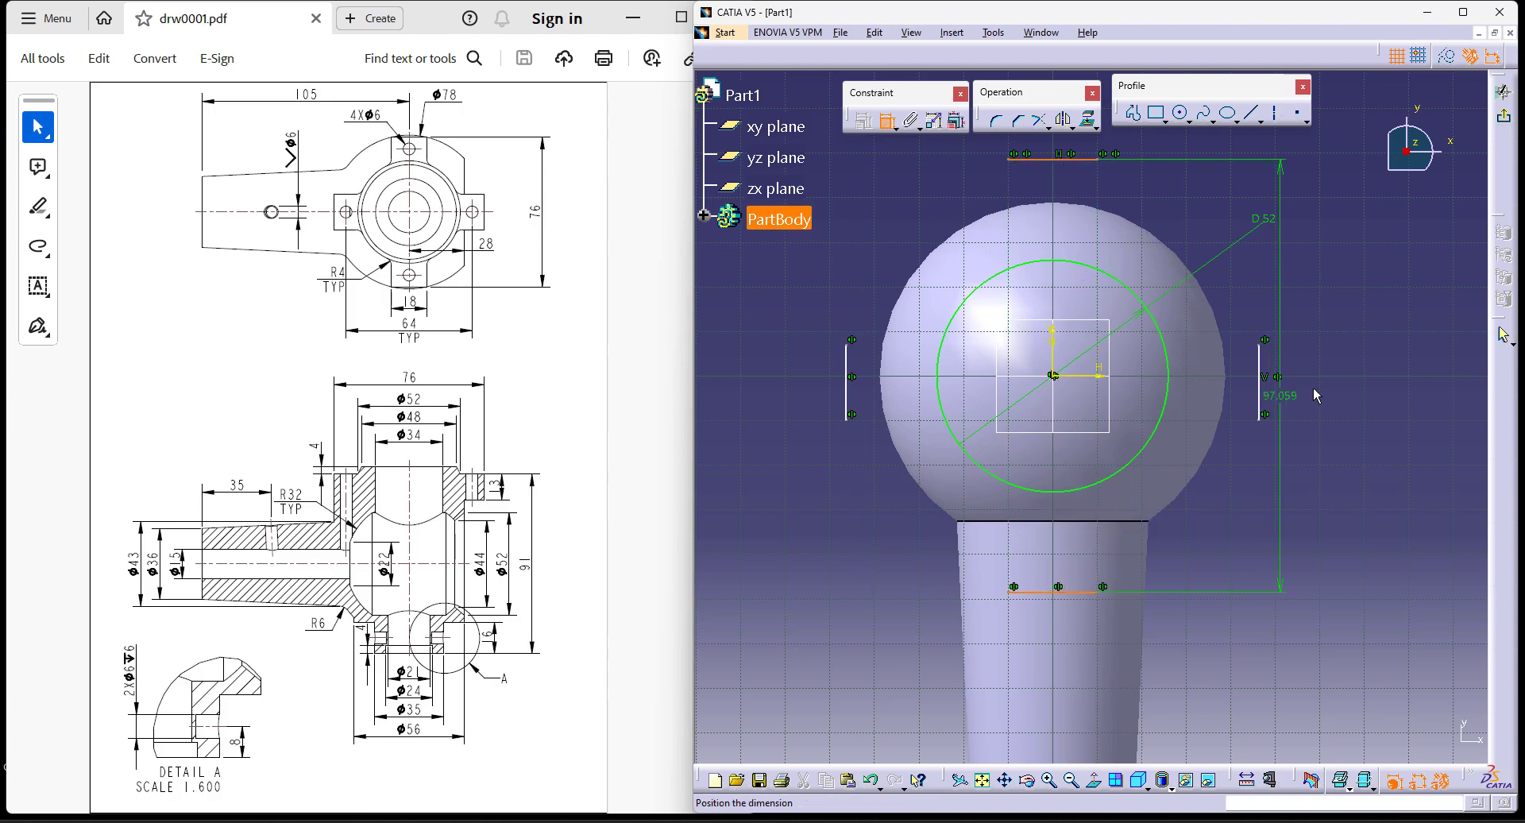
{"action": "left_click", "coordinate": [1323, 393]}
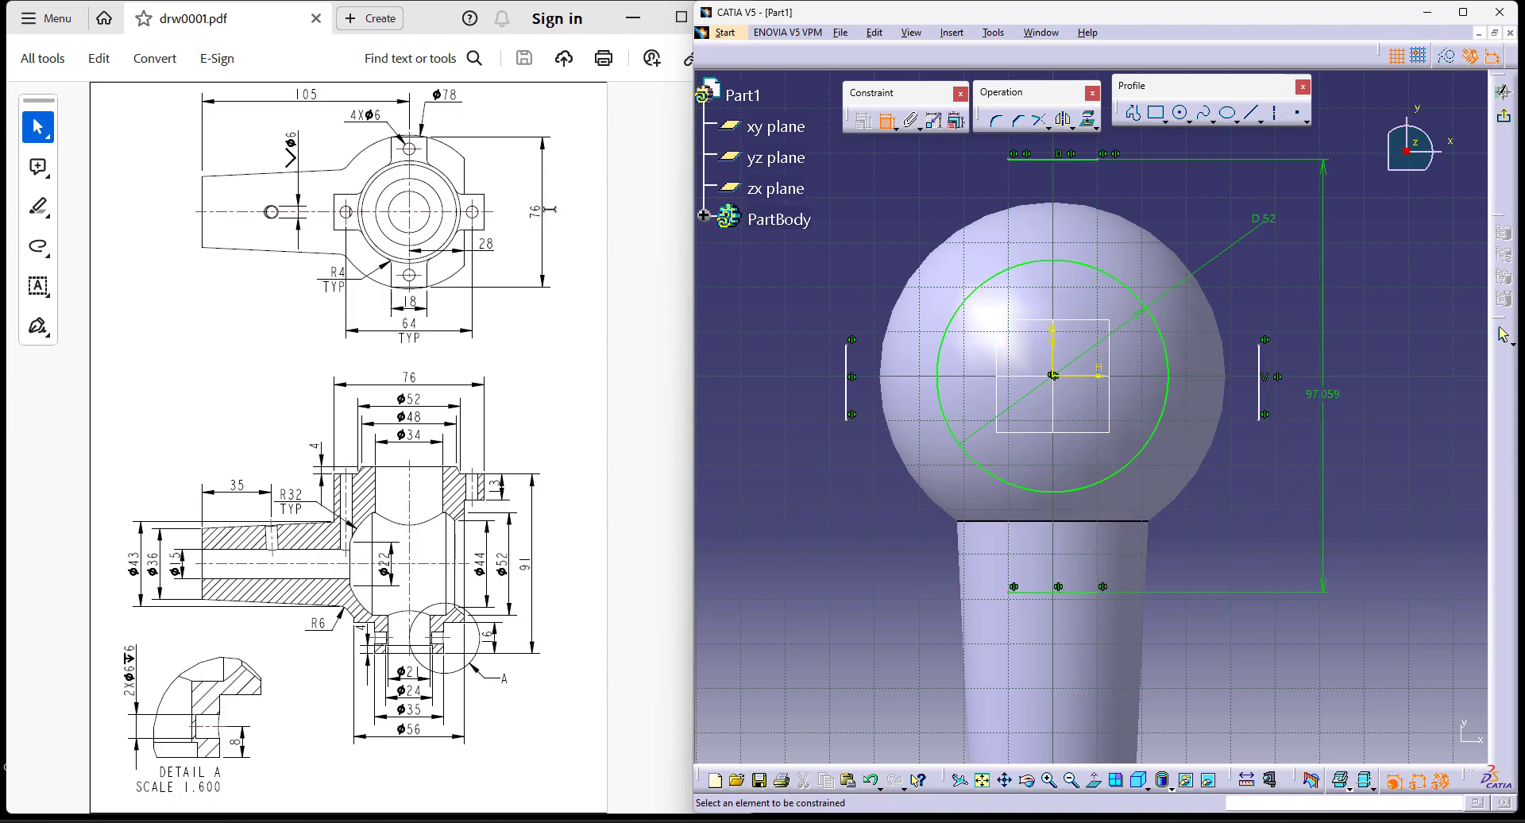
{"action": "double_click", "coordinate": [1325, 395]}
{"action": "type", "text": "7"}
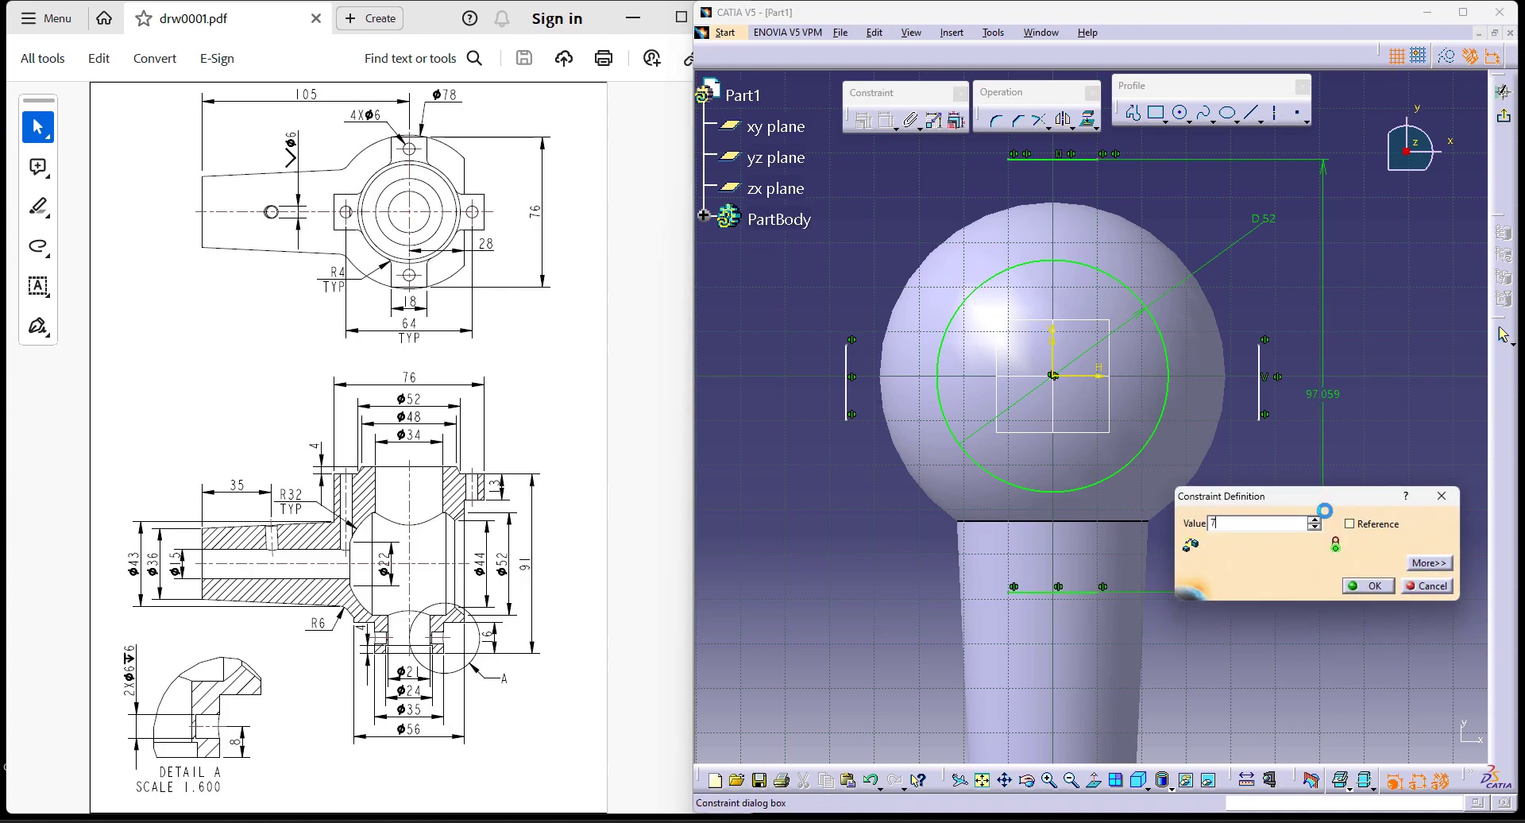
{"action": "type", "text": "6"}
{"action": "key", "text": "Return"}
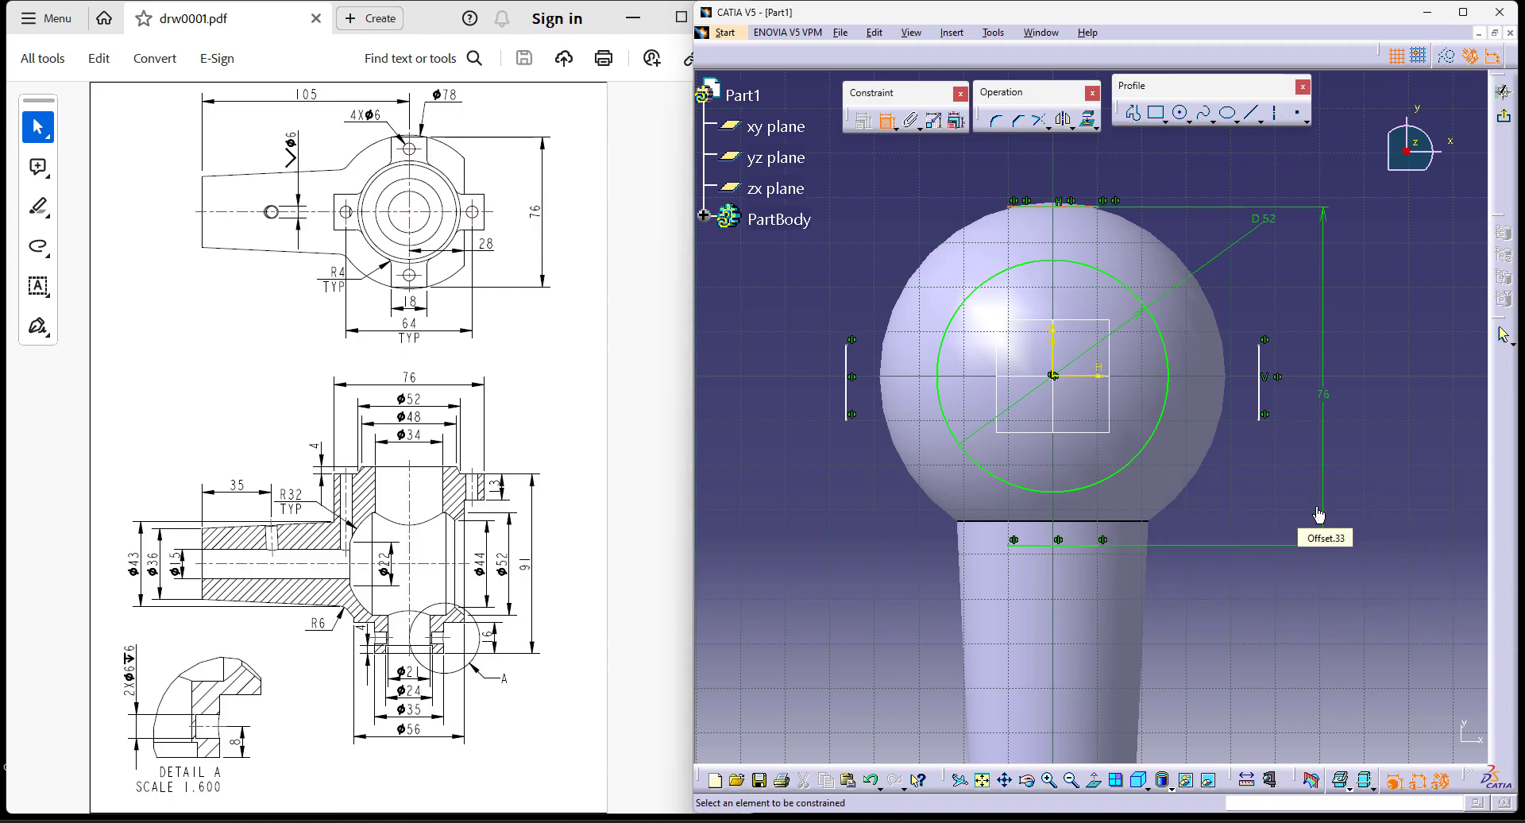
Step: Constrain the endpoints of the right-hand vertical line to be symmetric about the horizontal axis
{"action": "left_click", "coordinate": [1261, 354]}
{"action": "left_click", "coordinate": [1259, 421]}
{"action": "right_click", "coordinate": [1157, 371]}
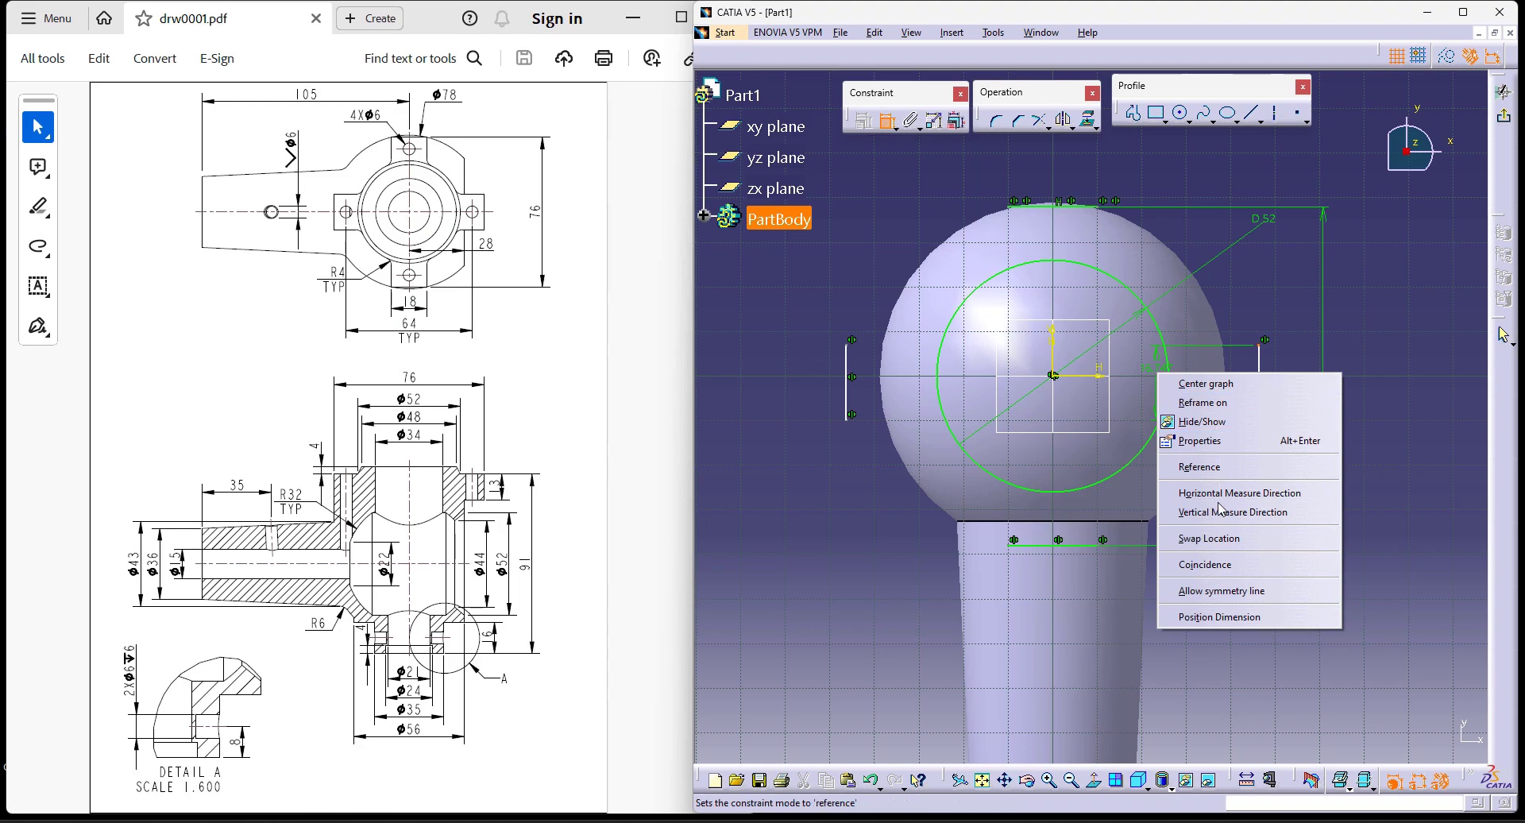
{"action": "left_click", "coordinate": [1223, 591]}
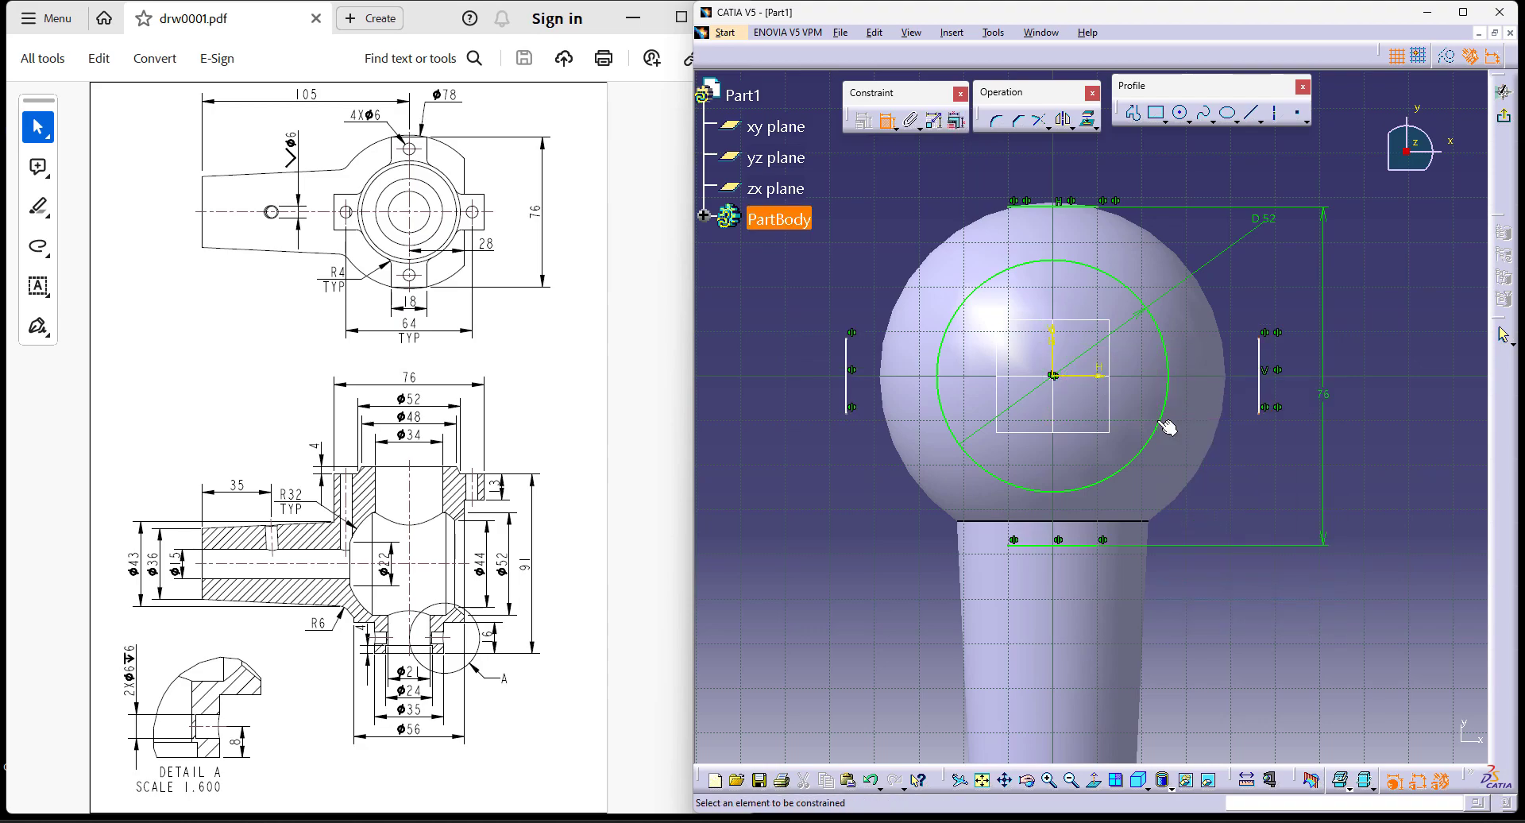
{"action": "left_click", "coordinate": [1087, 375]}
Step: Dimension the distance between the two vertical lines and set it to 76 mm
{"action": "left_click", "coordinate": [1261, 384]}
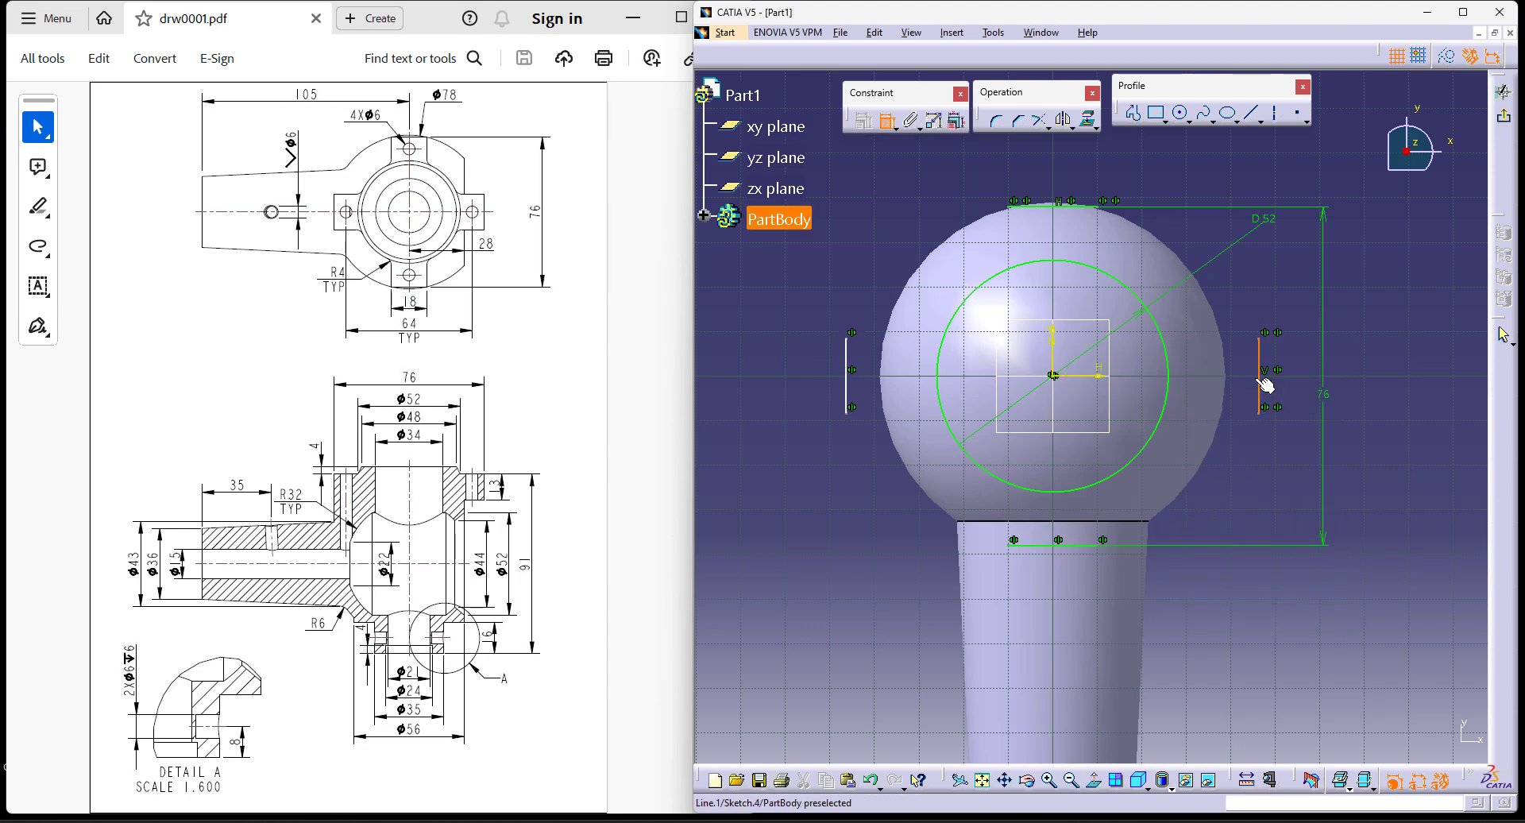
{"action": "left_click", "coordinate": [848, 380]}
{"action": "left_click", "coordinate": [864, 571]}
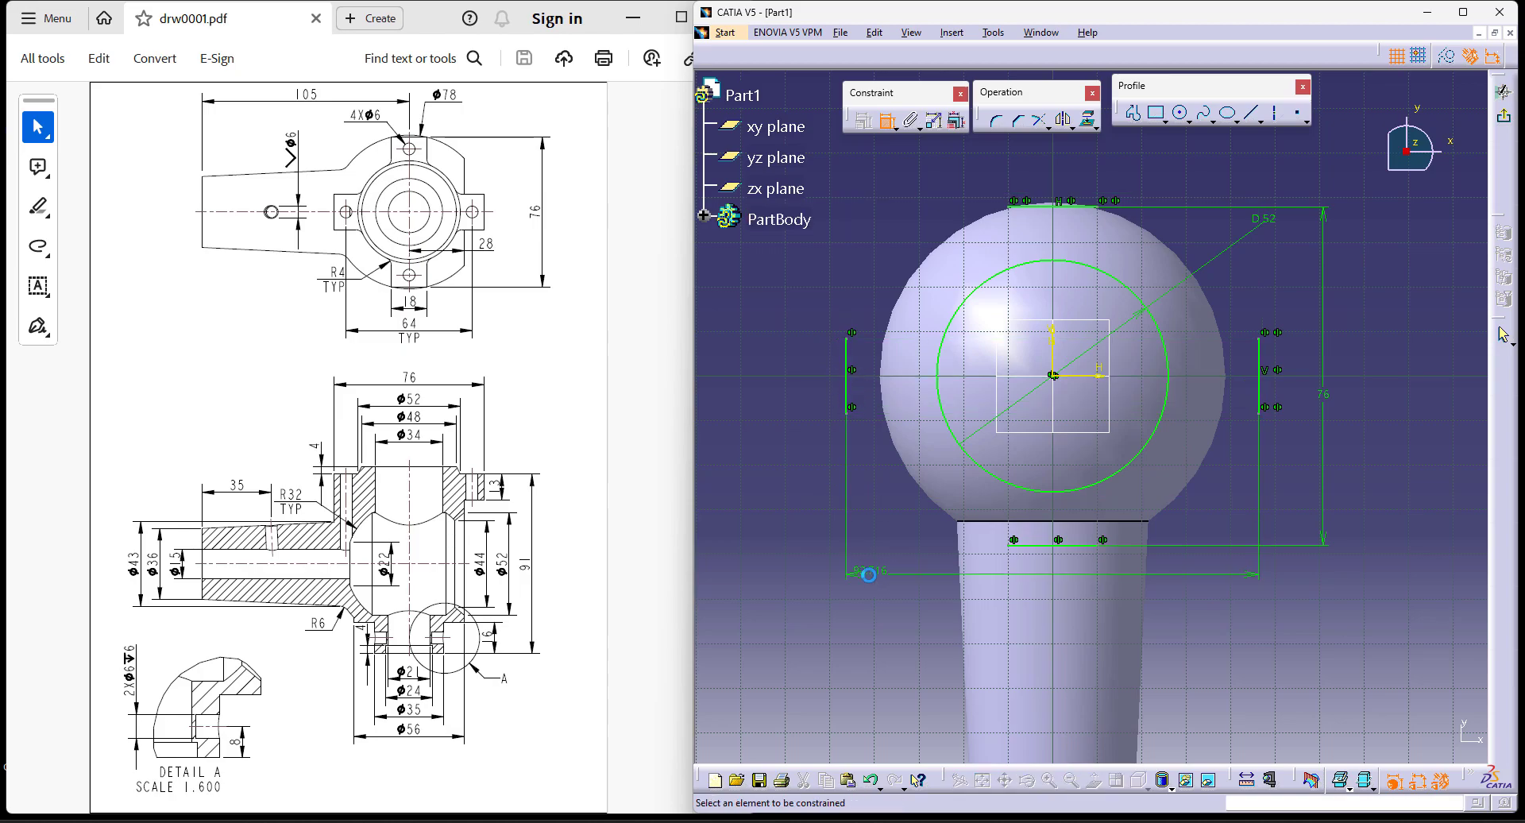
{"action": "double_click", "coordinate": [870, 573]}
{"action": "type", "text": "76"}
{"action": "key", "text": "Return"}
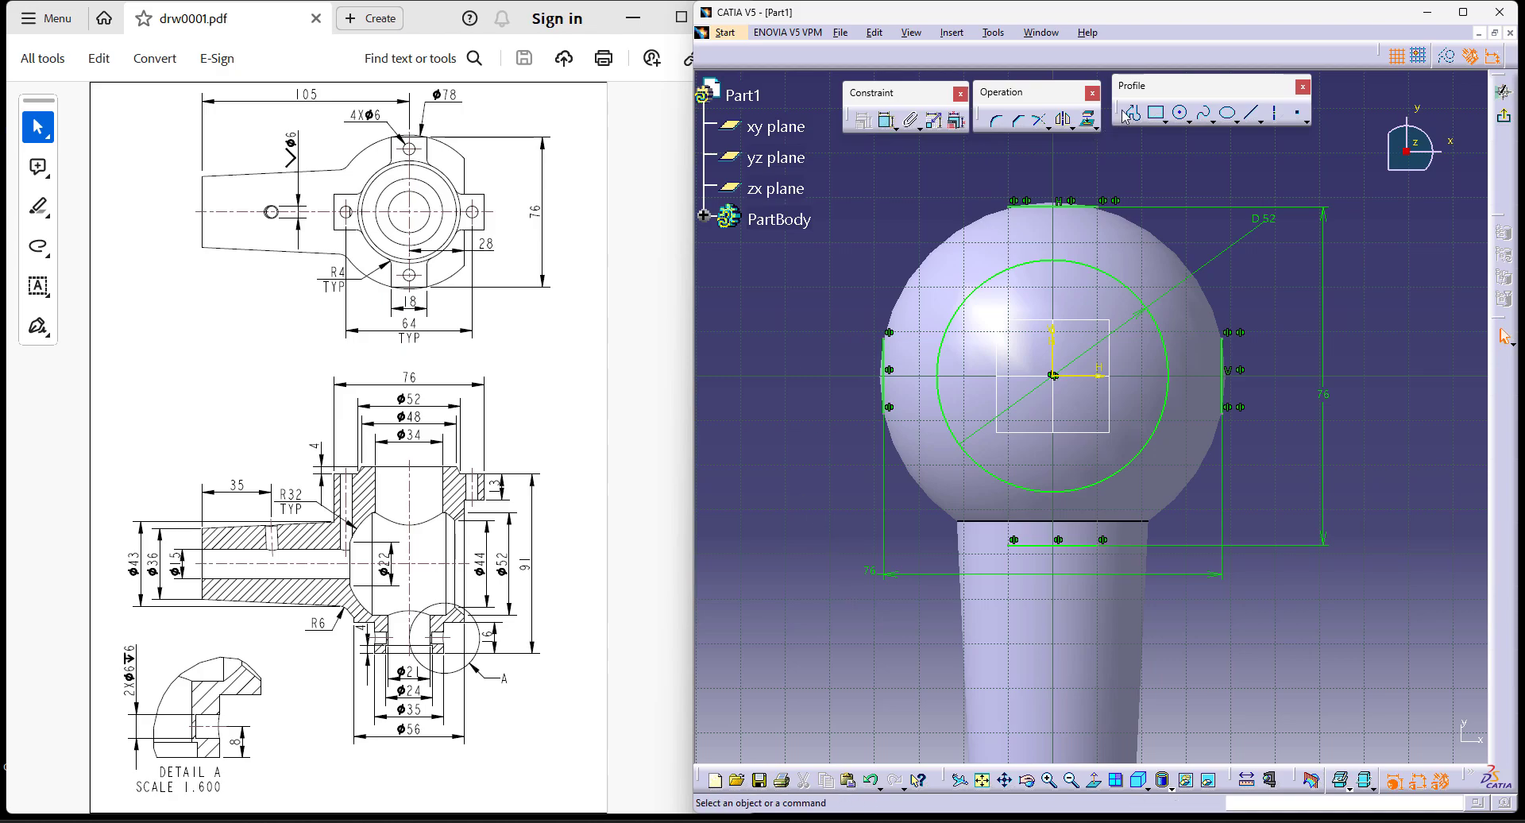
Step: Draw a vertical line from the upper line's left end down to the circle and mirror it about the vertical and horizontal axes
{"action": "left_click", "coordinate": [1253, 112]}
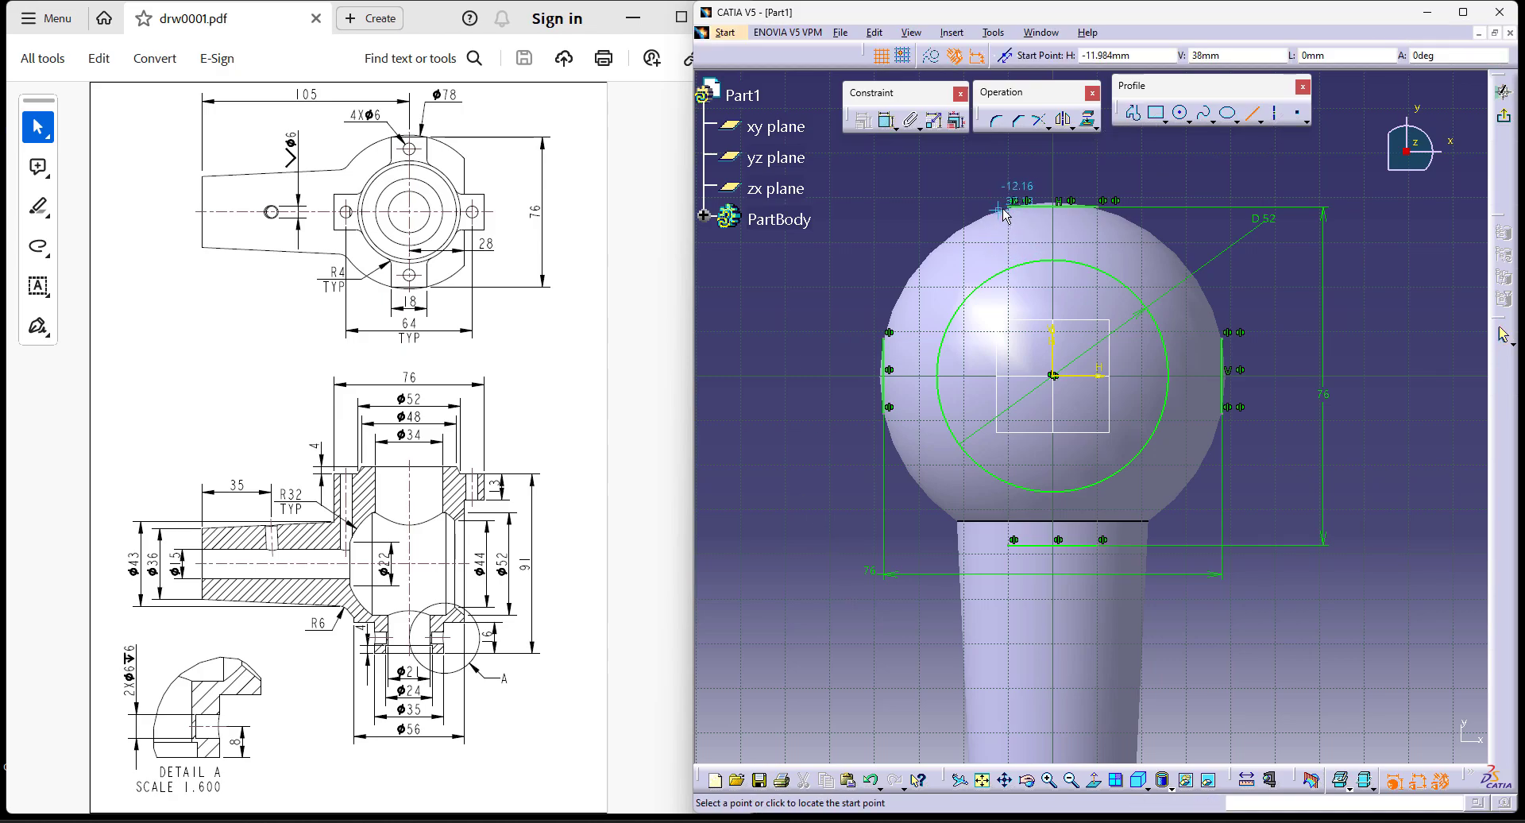
{"action": "left_click", "coordinate": [1009, 208]}
{"action": "left_click", "coordinate": [1010, 264]}
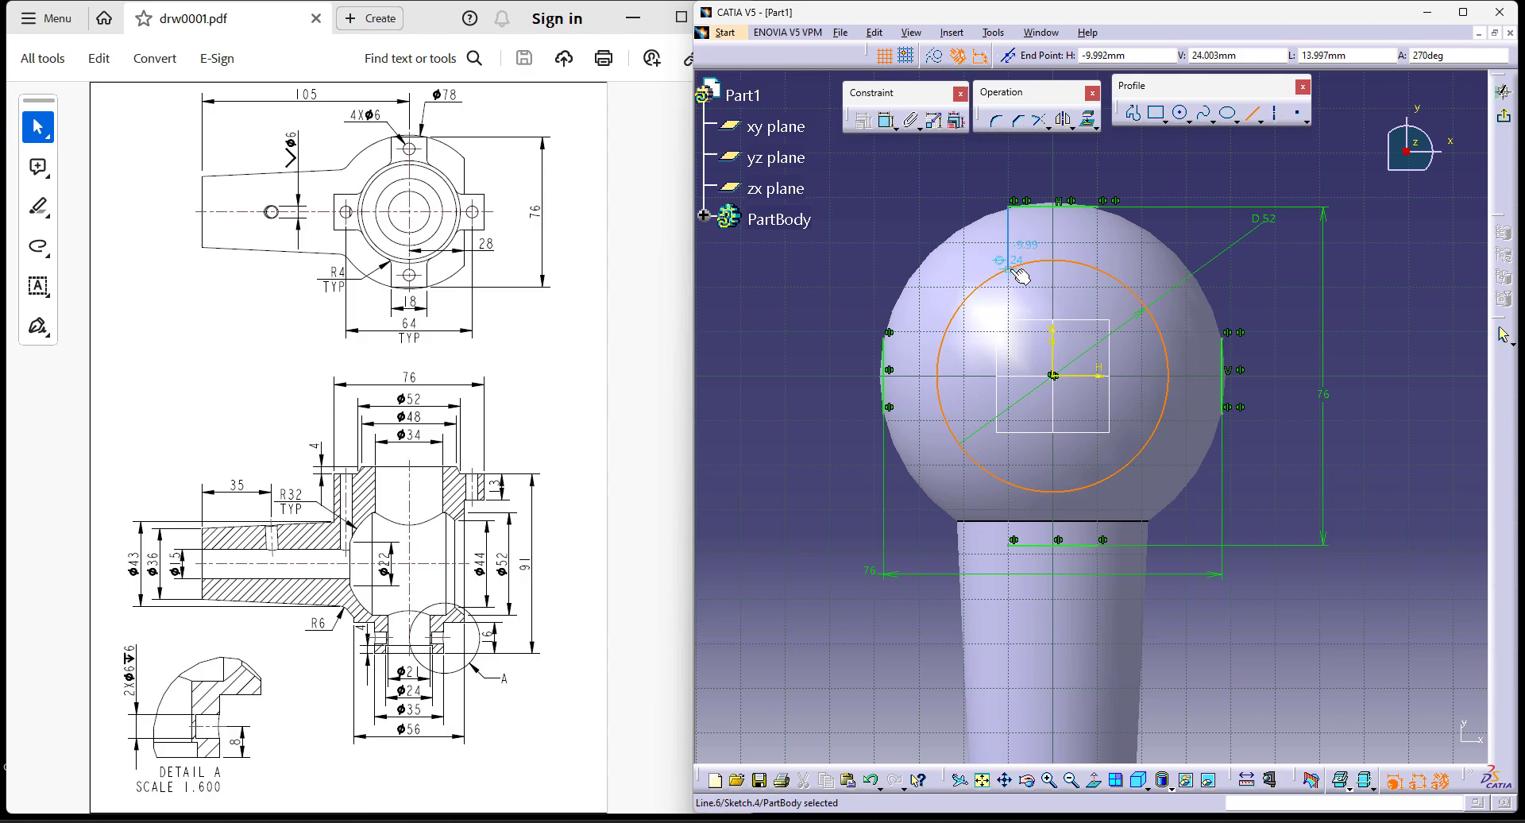
{"action": "left_click", "coordinate": [1062, 119]}
{"action": "left_click", "coordinate": [1054, 349]}
{"action": "left_click", "coordinate": [1097, 240], "text": "ctrl"}
{"action": "left_click", "coordinate": [1066, 119]}
{"action": "left_click", "coordinate": [1093, 376]}
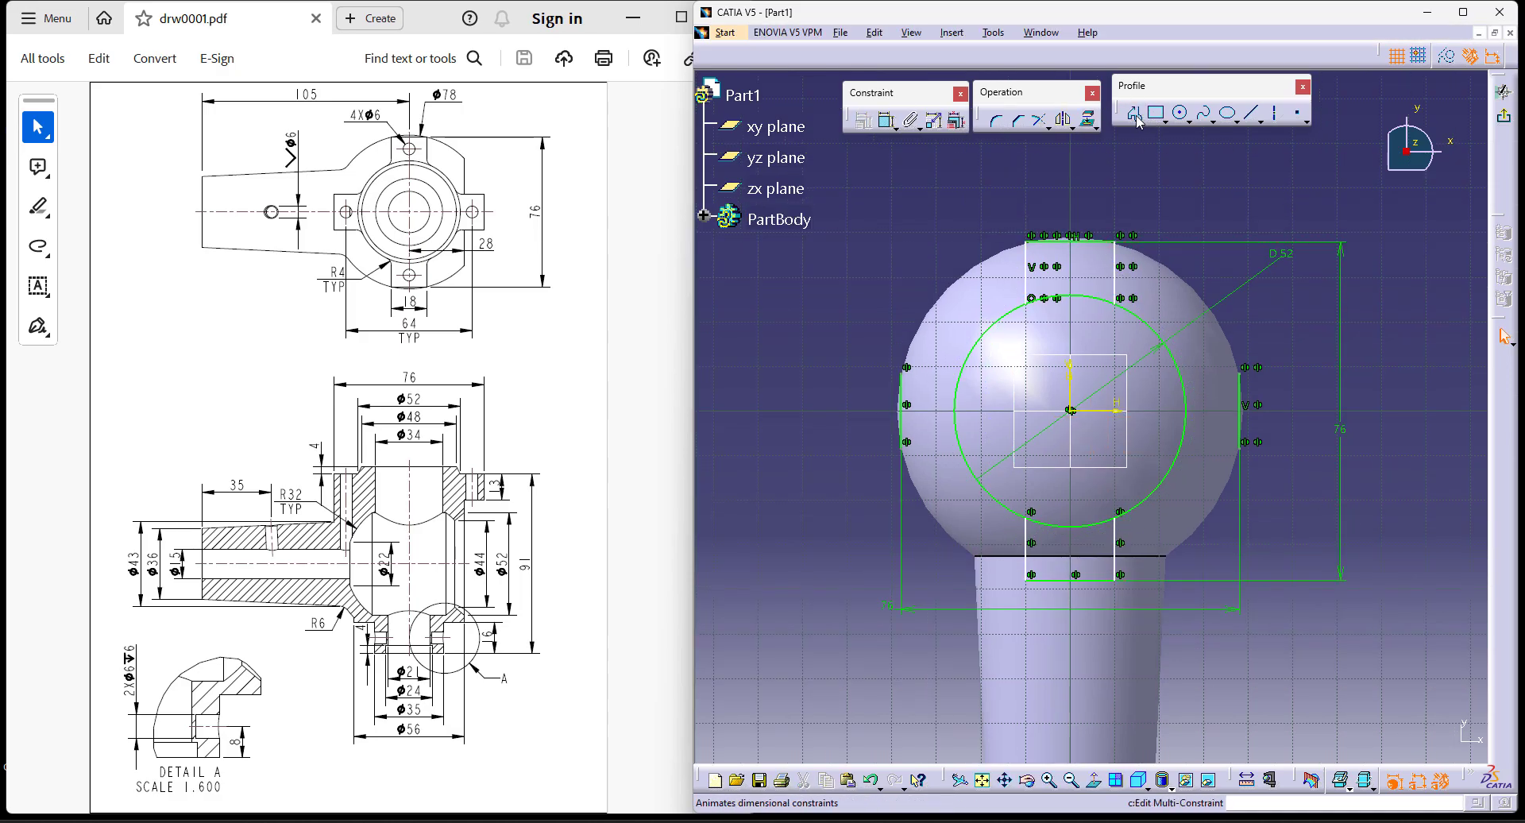
Step: Draw a horizontal line from the right vertical line's upper end to the circle and mirror it about the horizontal and vertical axes
{"action": "left_click", "coordinate": [1136, 115]}
{"action": "left_click", "coordinate": [1238, 372]}
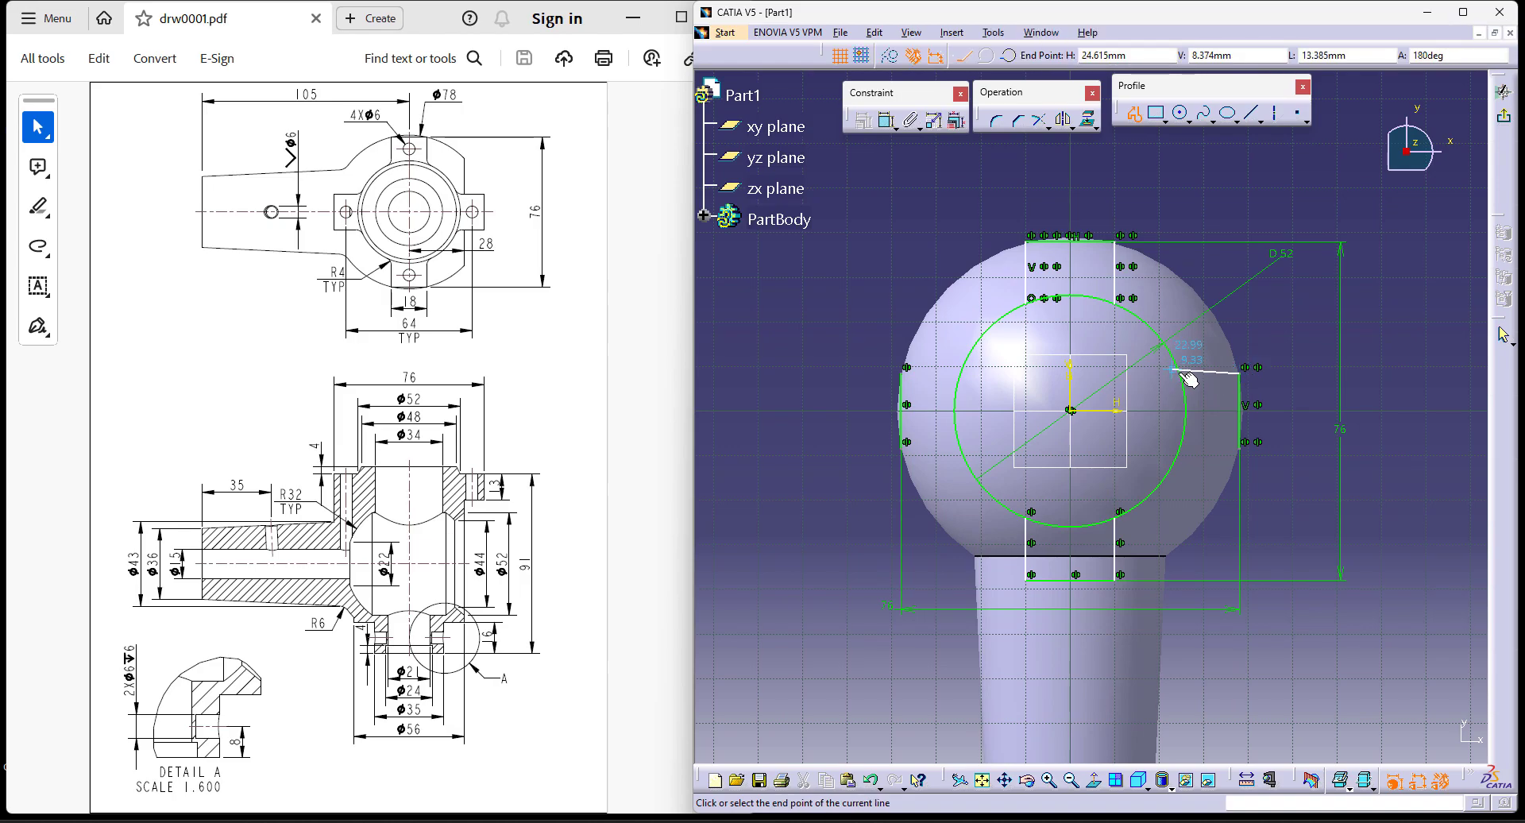
{"action": "left_click", "coordinate": [1185, 367]}
{"action": "key", "text": "Escape"}
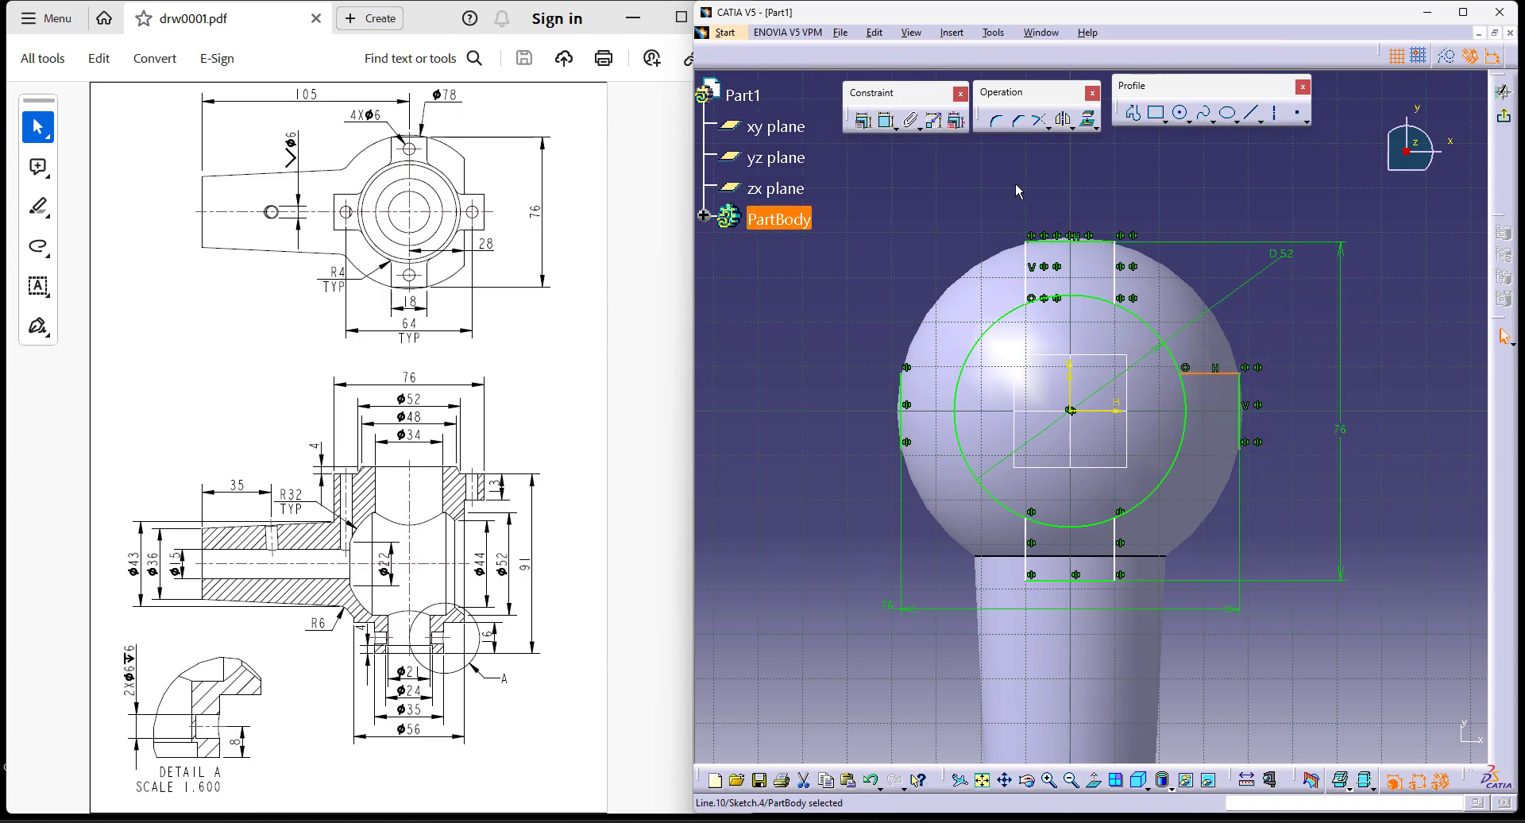
{"action": "left_click", "coordinate": [1062, 120]}
{"action": "left_click", "coordinate": [1100, 410]}
{"action": "left_click", "coordinate": [1062, 120]}
{"action": "left_click", "coordinate": [1071, 393]}
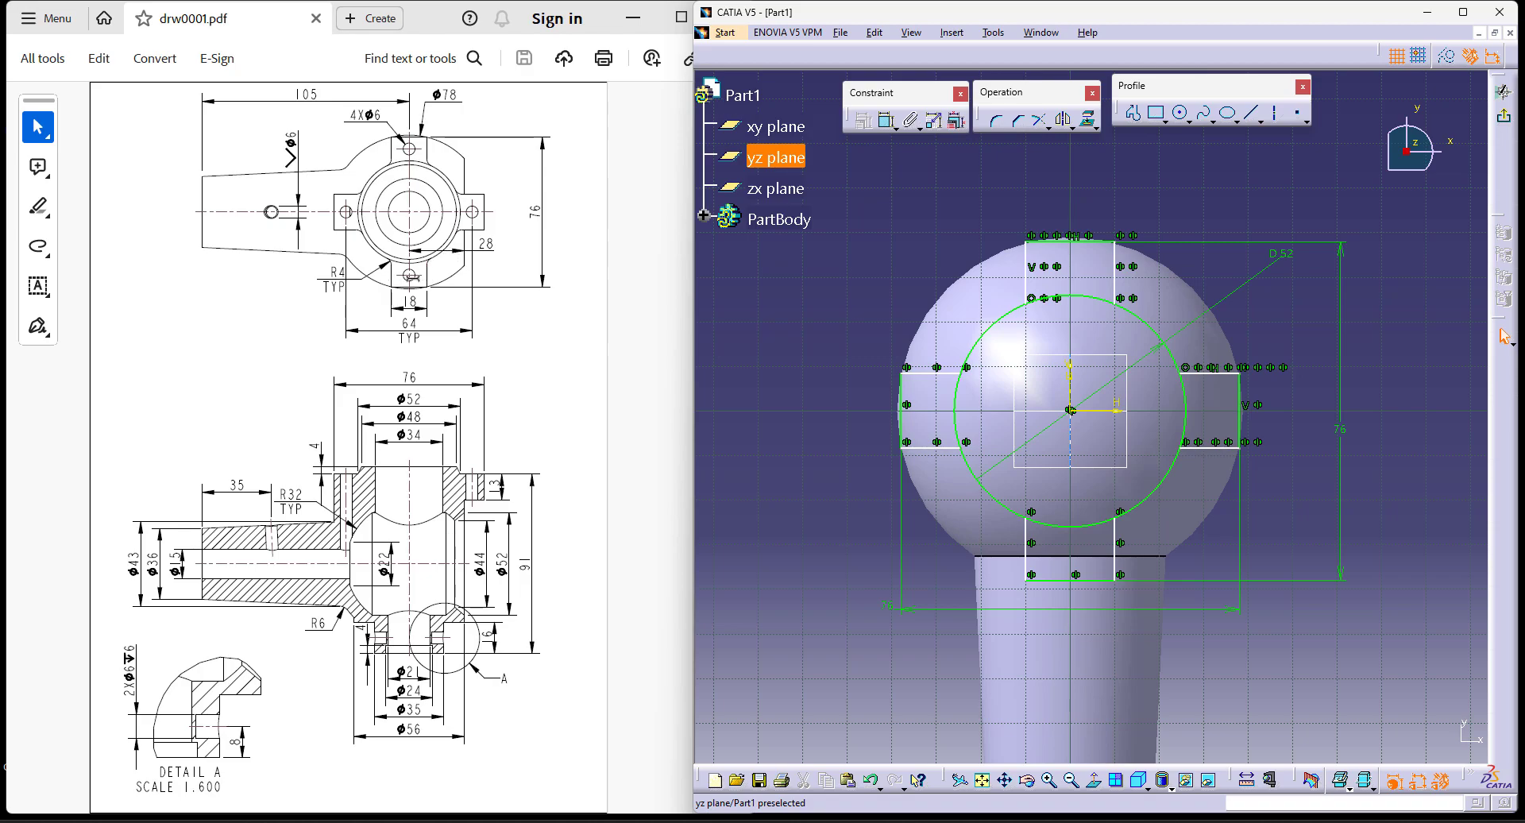
Step: Dimension the width between the upper lug's two vertical sides and set it to 18 mm
{"action": "left_click", "coordinate": [1025, 263]}
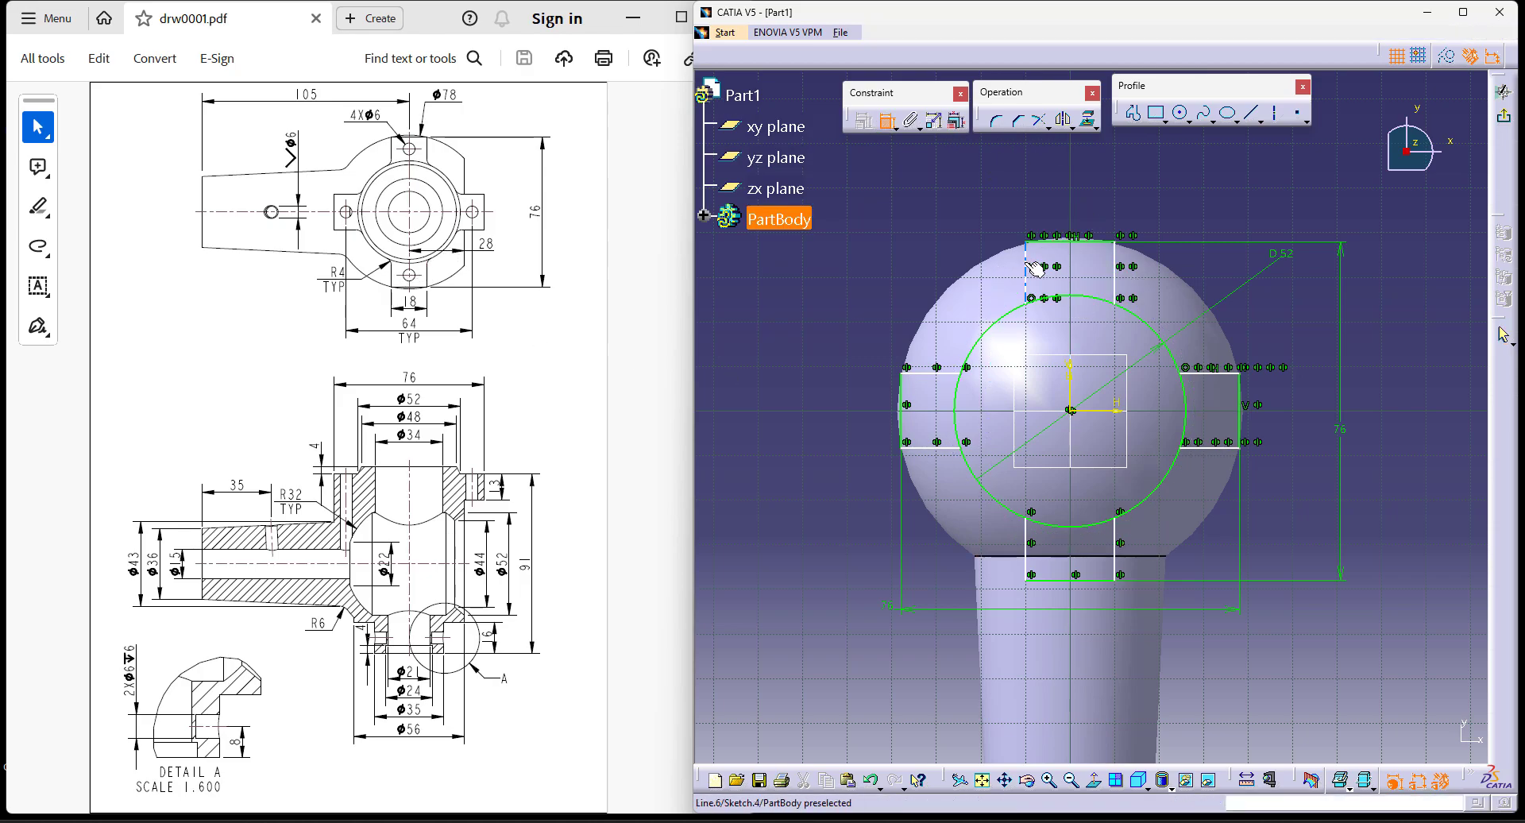
{"action": "left_click", "coordinate": [1116, 278]}
{"action": "left_click", "coordinate": [1073, 185]}
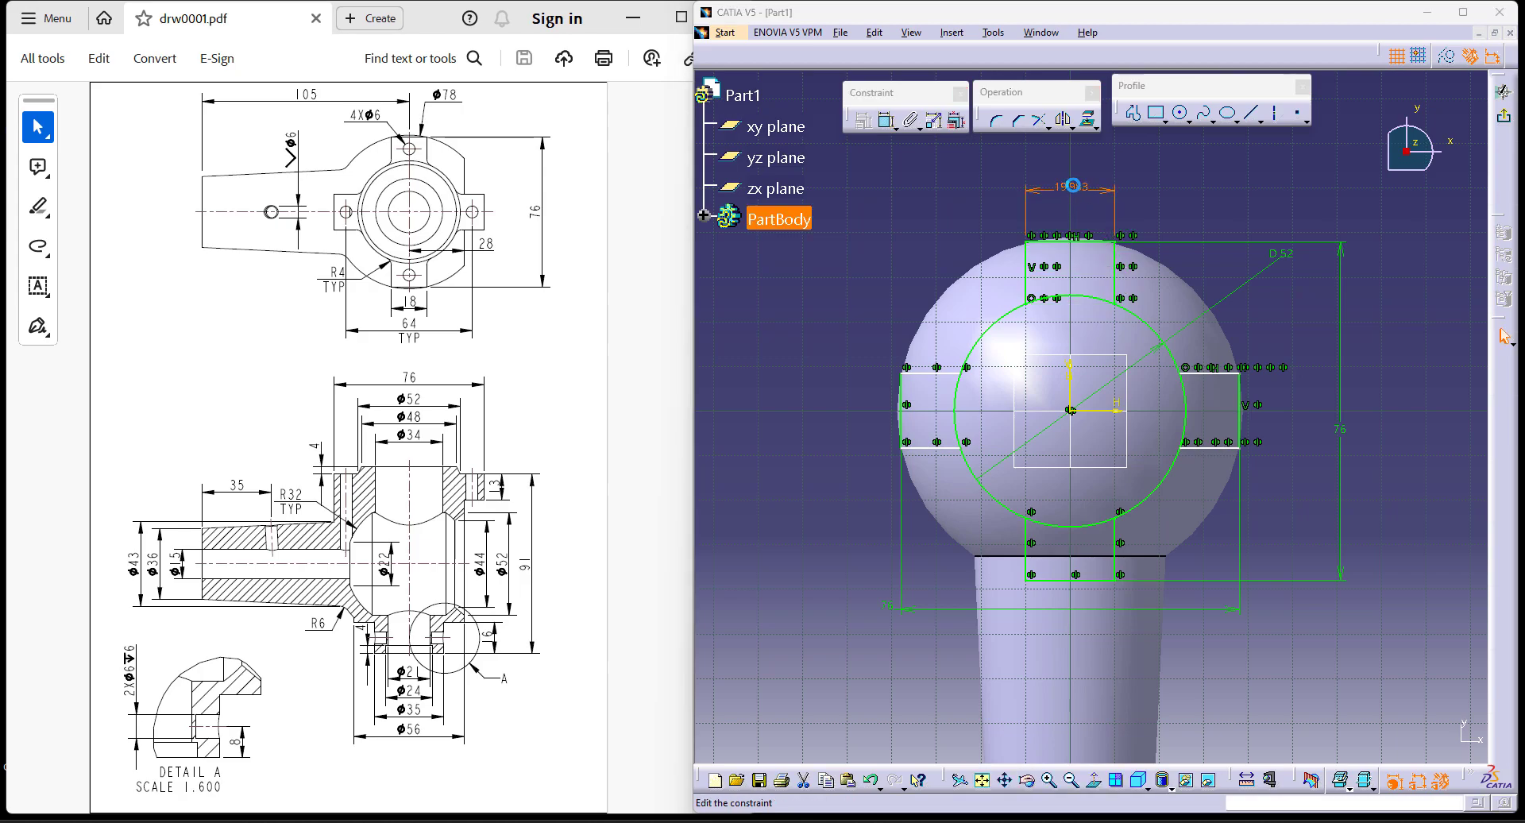
{"action": "double_click", "coordinate": [1072, 185]}
{"action": "type", "text": "18"}
{"action": "key", "text": "Return"}
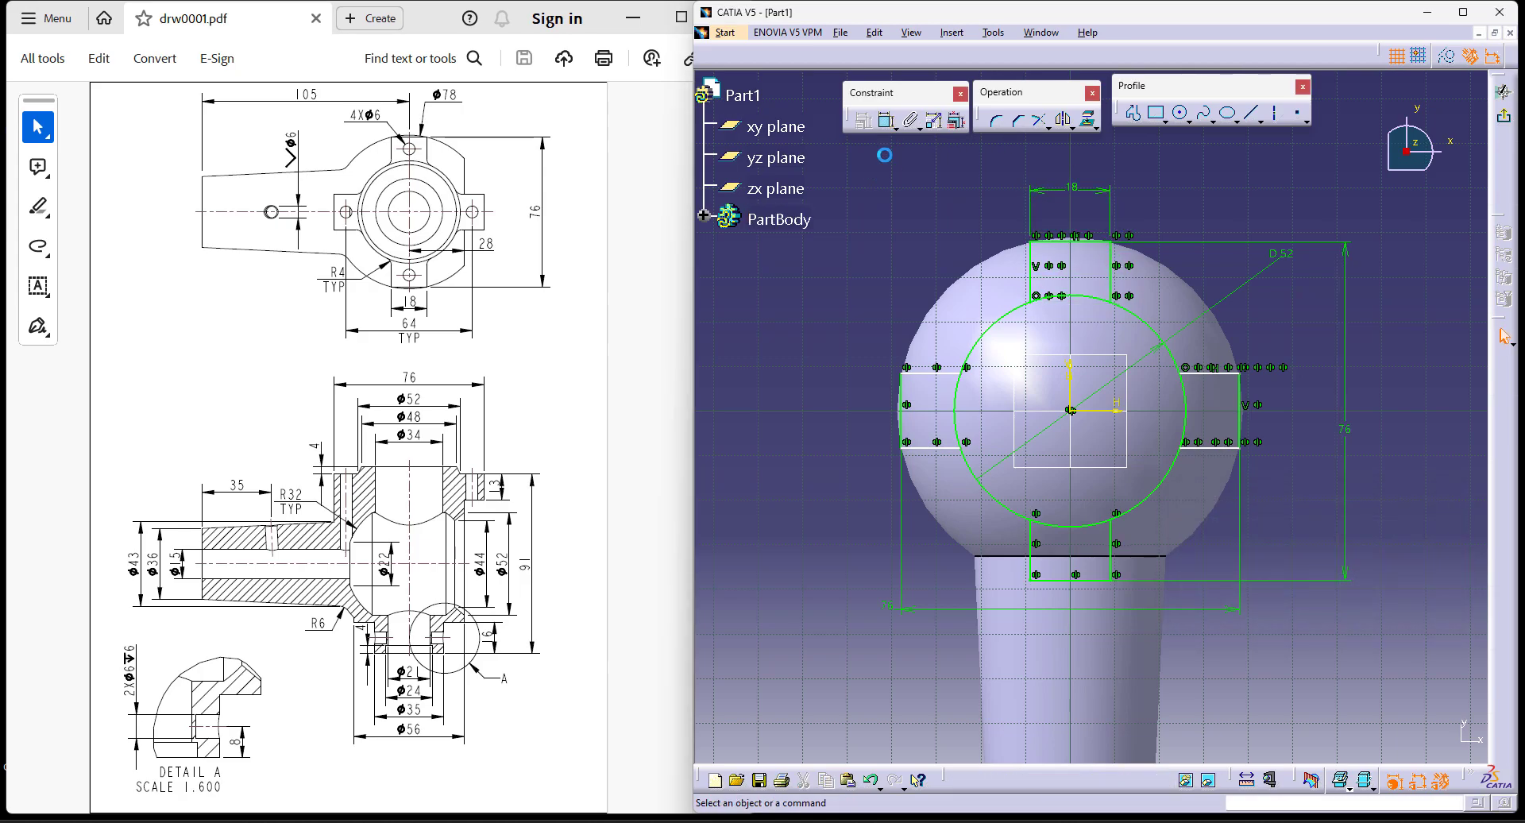
Step: Dimension the width between the right lug's two horizontal sides and set it to 18 mm
{"action": "left_click", "coordinate": [1227, 373]}
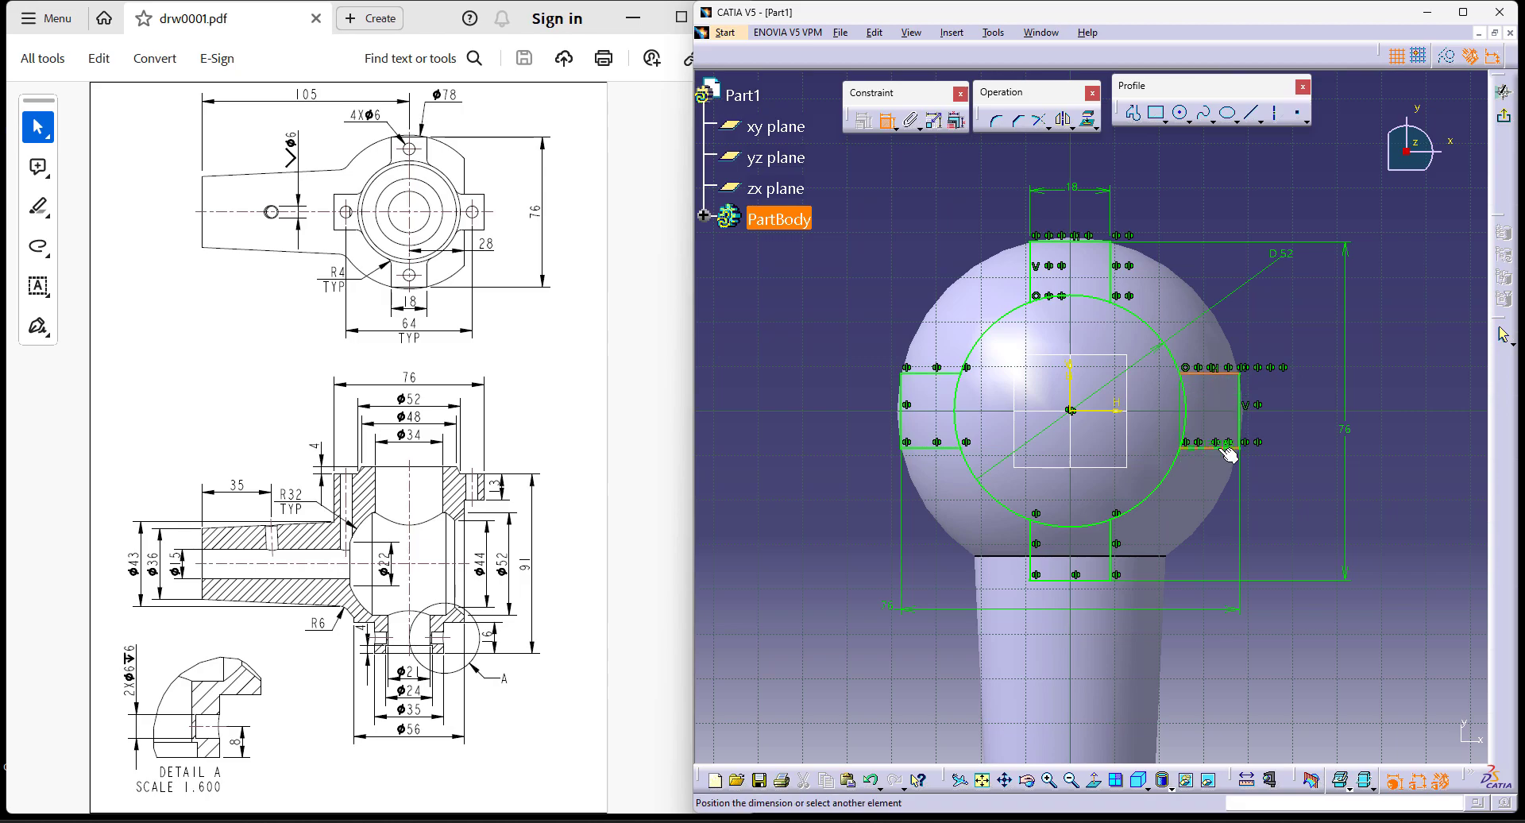
{"action": "left_click", "coordinate": [1291, 422]}
{"action": "double_click", "coordinate": [1278, 418]}
{"action": "type", "text": "18"}
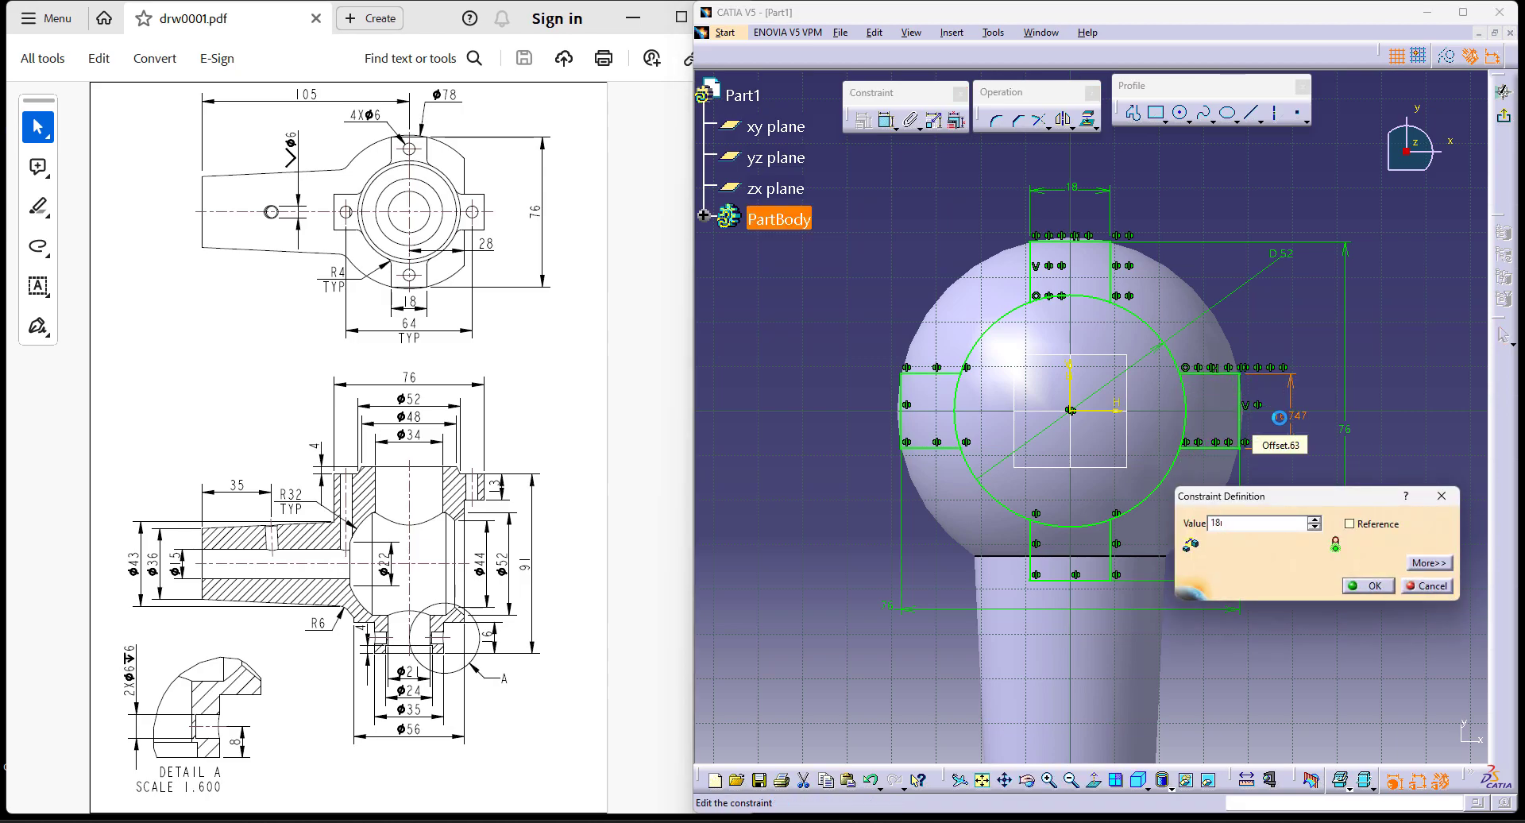
{"action": "key", "text": "Return"}
Step: Trim away the four circle arcs inside the lugs with Quick Trim to leave one closed cross-shaped outline
{"action": "middle_click_drag", "start_coordinate": [1266, 340], "coordinate": [1079, 173], "text": "ctrl"}
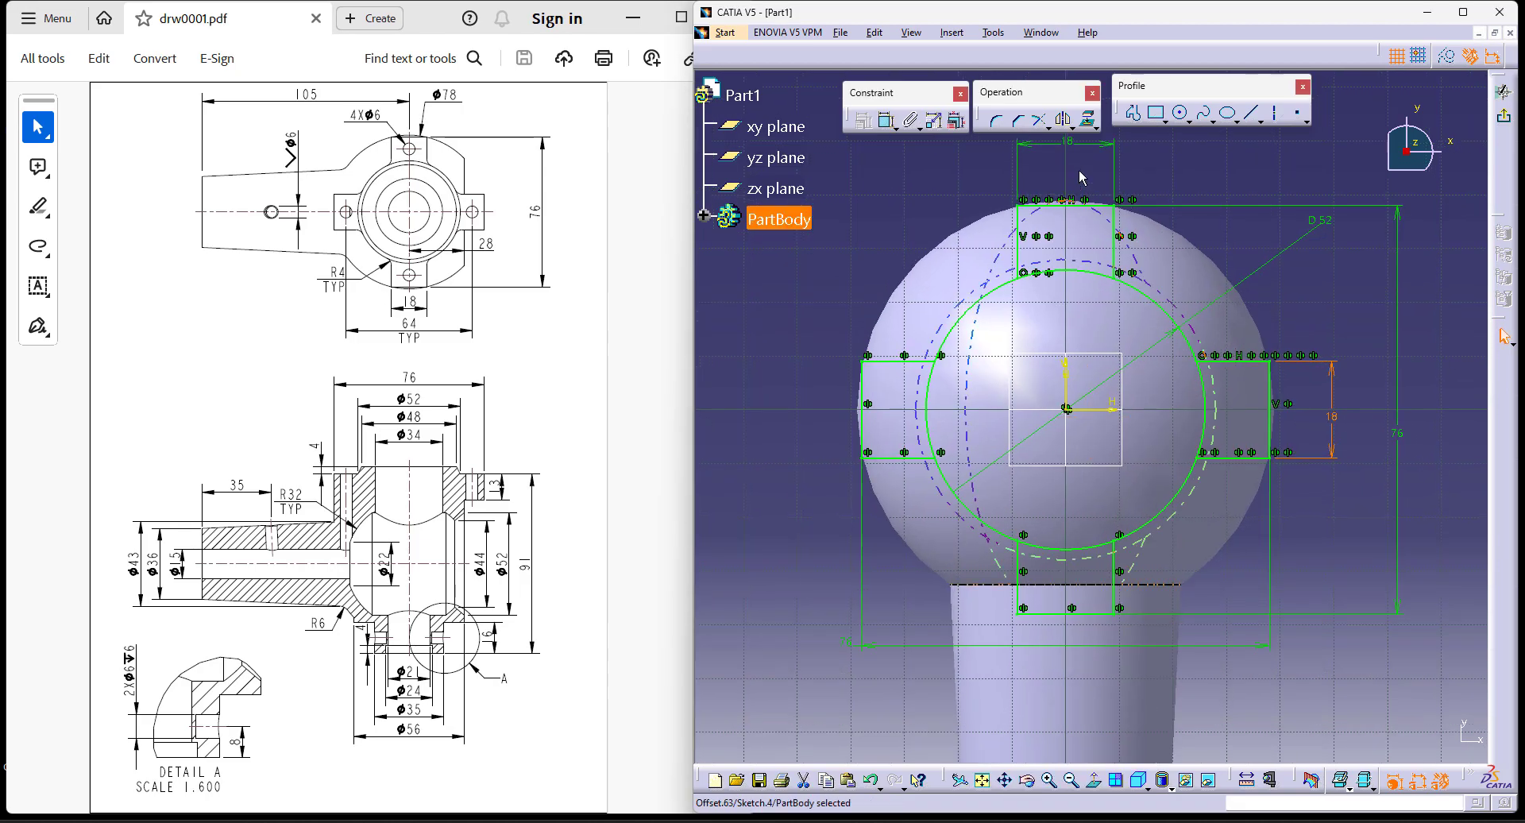
{"action": "left_click", "coordinate": [1047, 128]}
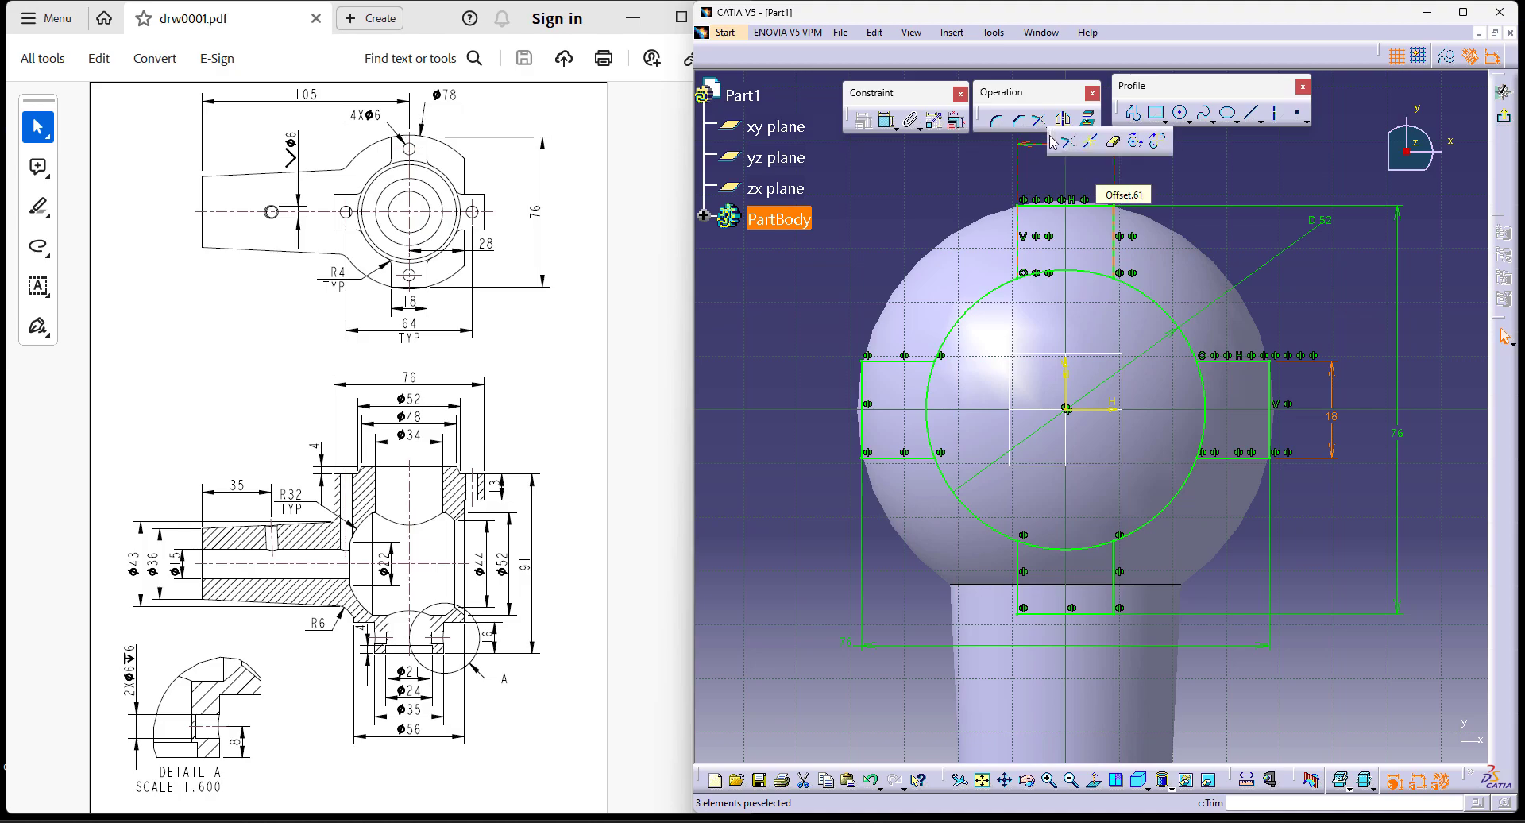
{"action": "left_click", "coordinate": [1115, 143]}
{"action": "left_click", "coordinate": [1072, 271]}
{"action": "left_click", "coordinate": [931, 417]}
{"action": "left_click", "coordinate": [1065, 550]}
{"action": "left_click", "coordinate": [1206, 429]}
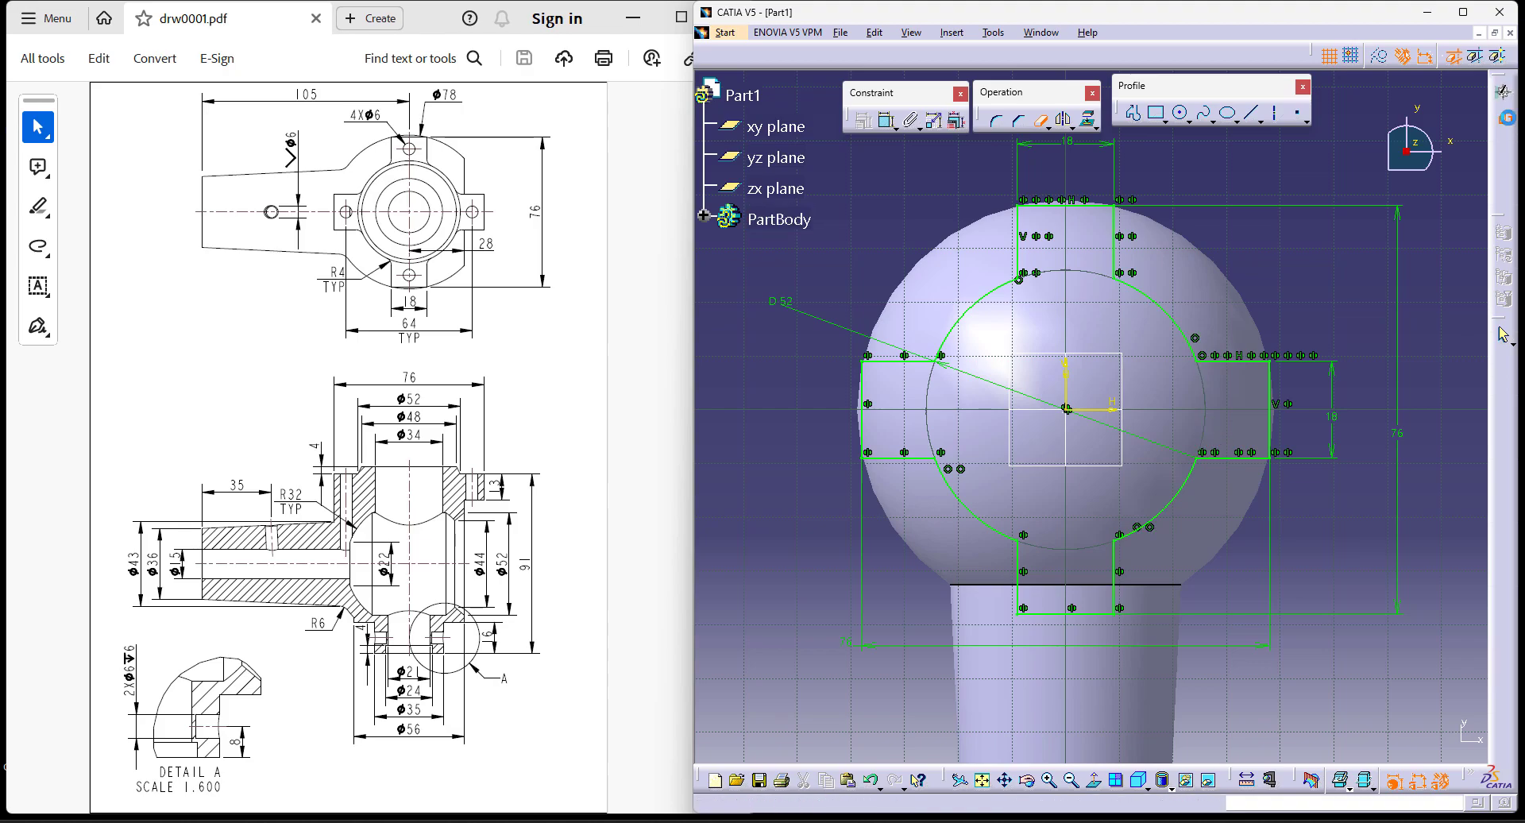
Step: Exit the sketch and pad the four-lug profile downward with the Up to plane limit set to the xy plane
{"action": "left_click", "coordinate": [1507, 120]}
{"action": "mouse_move", "coordinate": [1271, 574]}
{"action": "middle_mouse_down"}
{"action": "mouse_move", "coordinate": [1274, 467]}
{"action": "mouse_move", "coordinate": [1249, 533]}
{"action": "mouse_move", "coordinate": [1284, 483]}
{"action": "mouse_move", "coordinate": [1310, 558]}
{"action": "middle_mouse_up"}
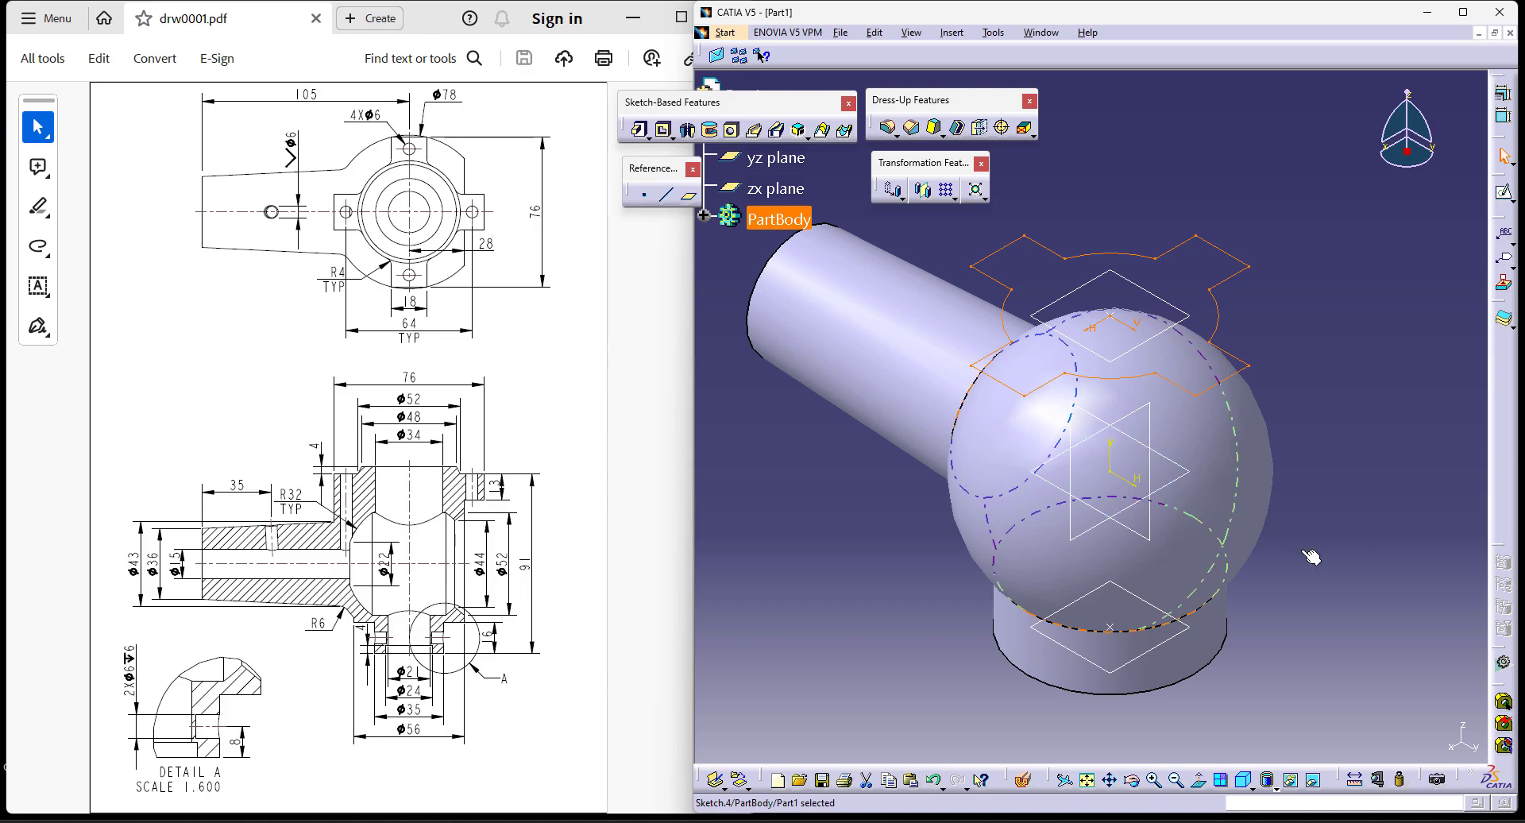
{"action": "left_click", "coordinate": [638, 130]}
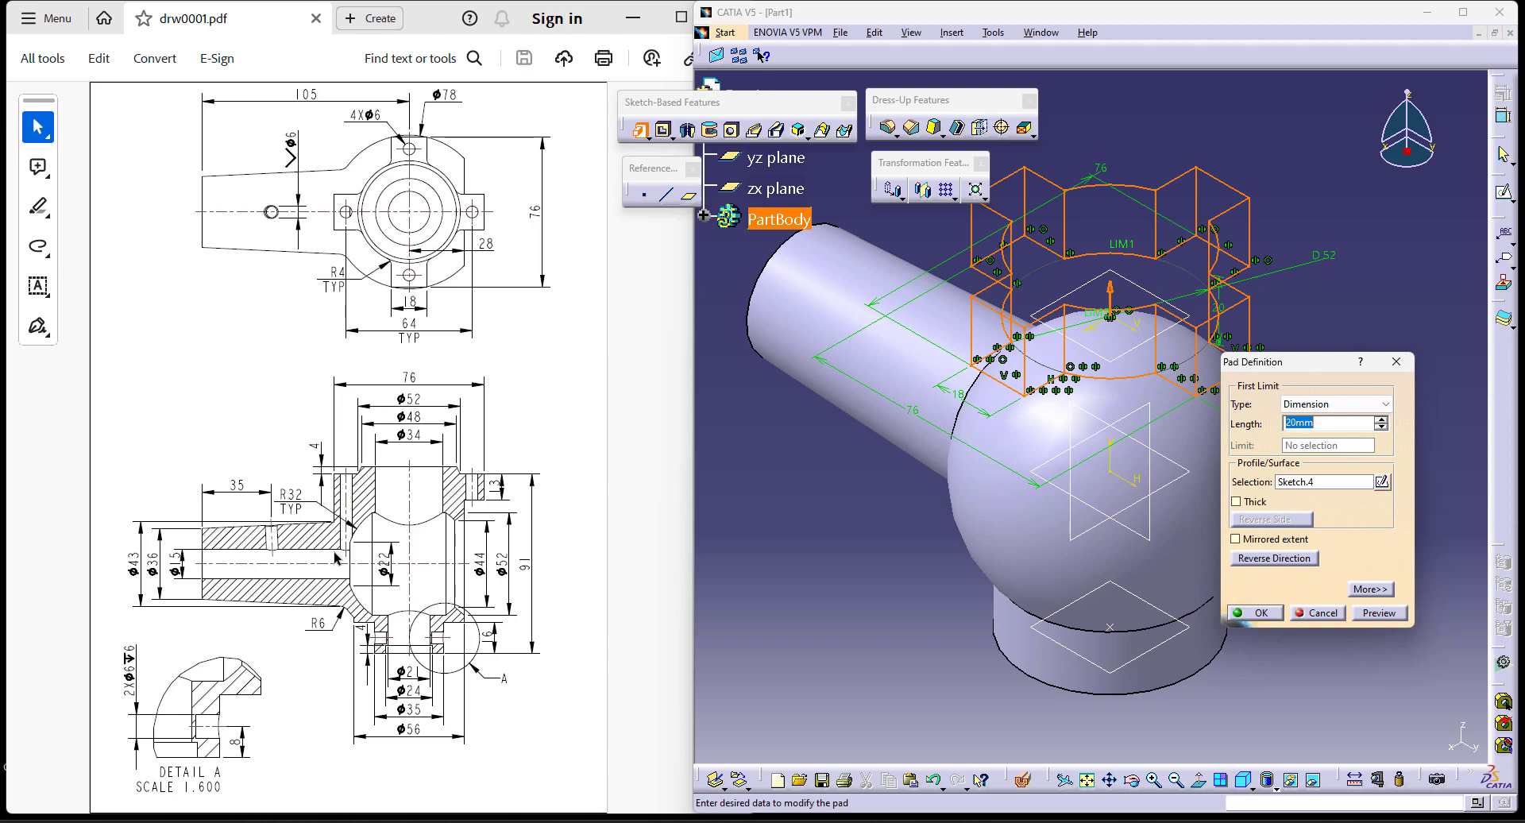
{"action": "left_click", "coordinate": [1112, 306]}
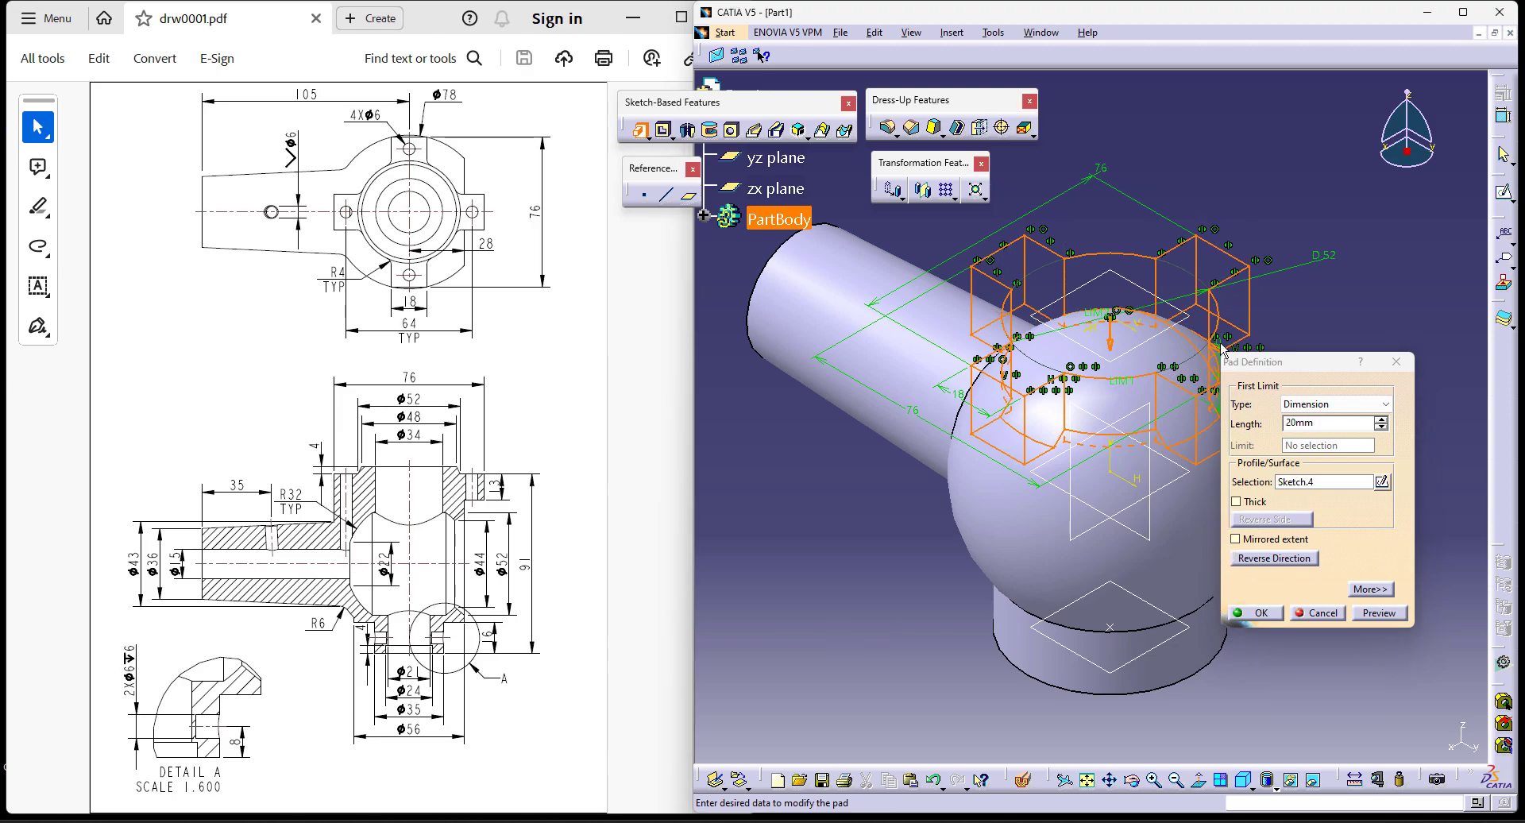
{"action": "left_click", "coordinate": [1350, 404]}
{"action": "left_click", "coordinate": [1314, 456]}
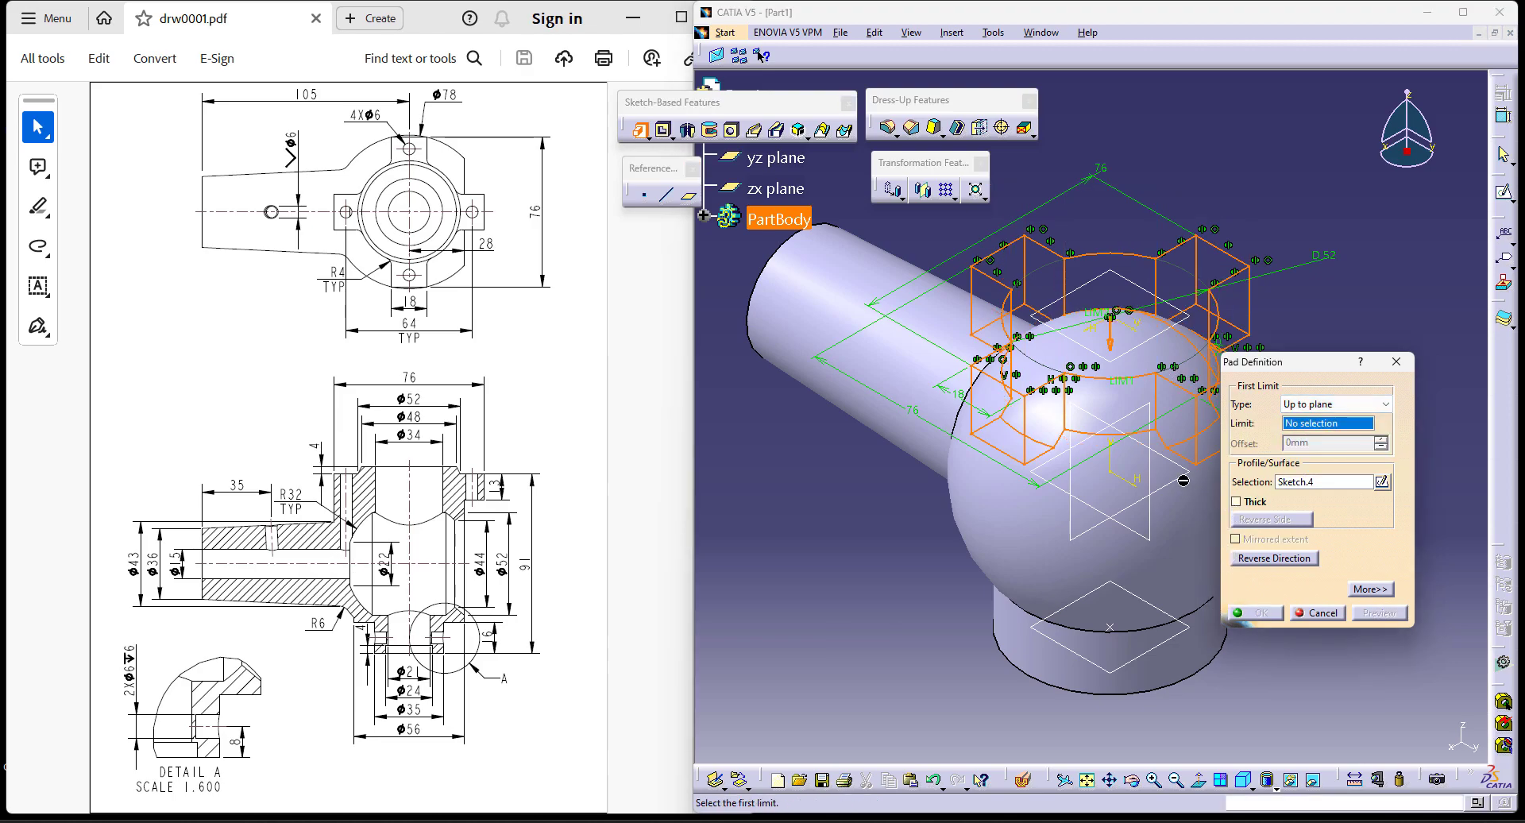
{"action": "left_click", "coordinate": [1181, 475]}
{"action": "left_click", "coordinate": [1263, 612]}
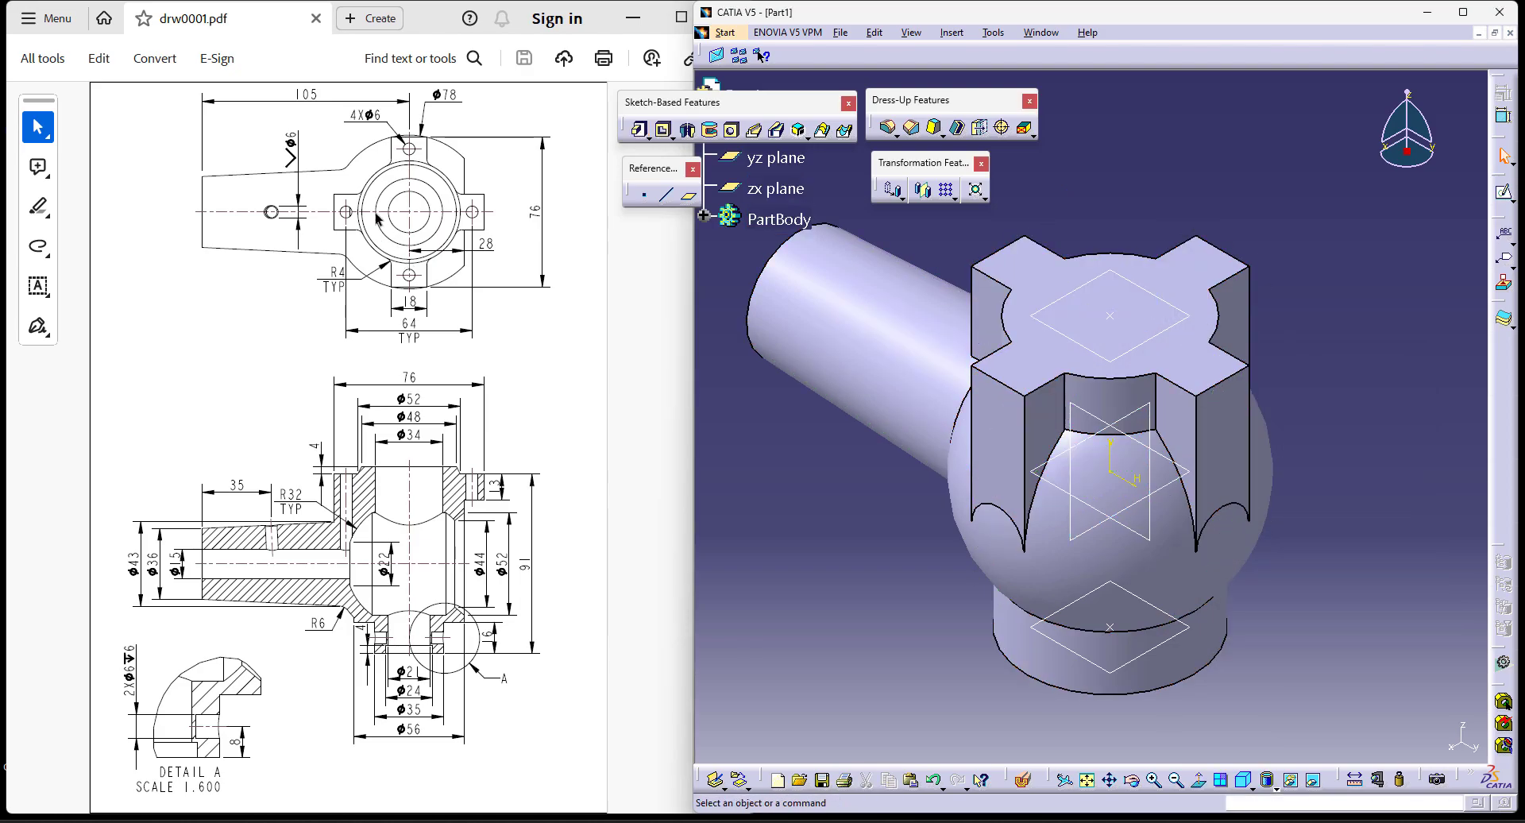
{"action": "middle_click_drag", "start_coordinate": [1210, 364], "coordinate": [1250, 352]}
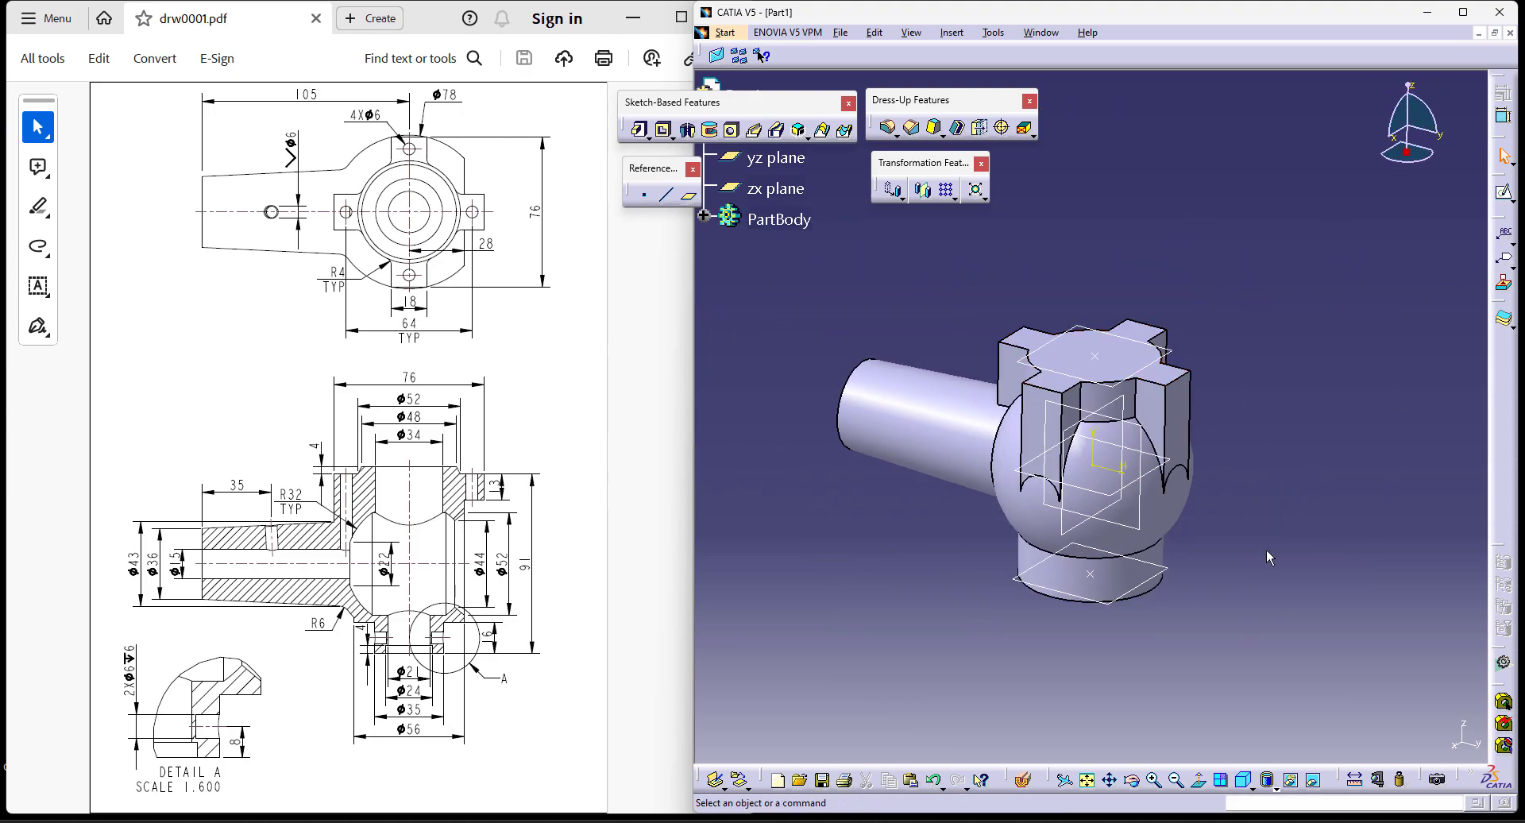
{"action": "middle_click_drag", "start_coordinate": [1266, 548], "coordinate": [1285, 513]}
{"action": "middle_click_drag", "start_coordinate": [1276, 607], "coordinate": [1276, 556]}
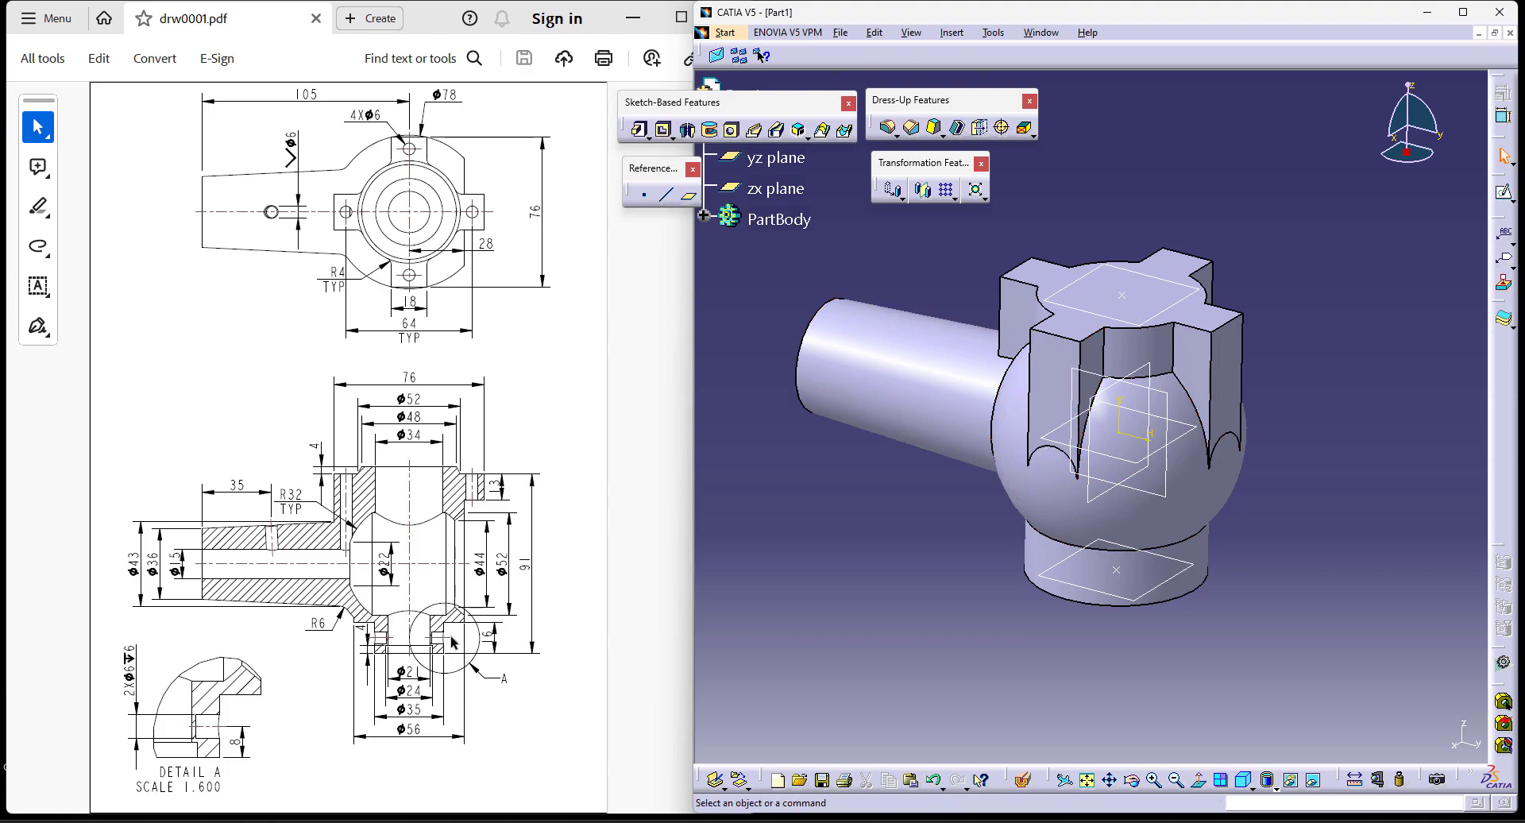
Step: Start a groove sketch on the yz plane and project the lower flange's bottom edge and cylindrical silhouette as construction geometry
{"action": "left_click", "coordinate": [711, 135]}
{"action": "left_click", "coordinate": [1430, 613]}
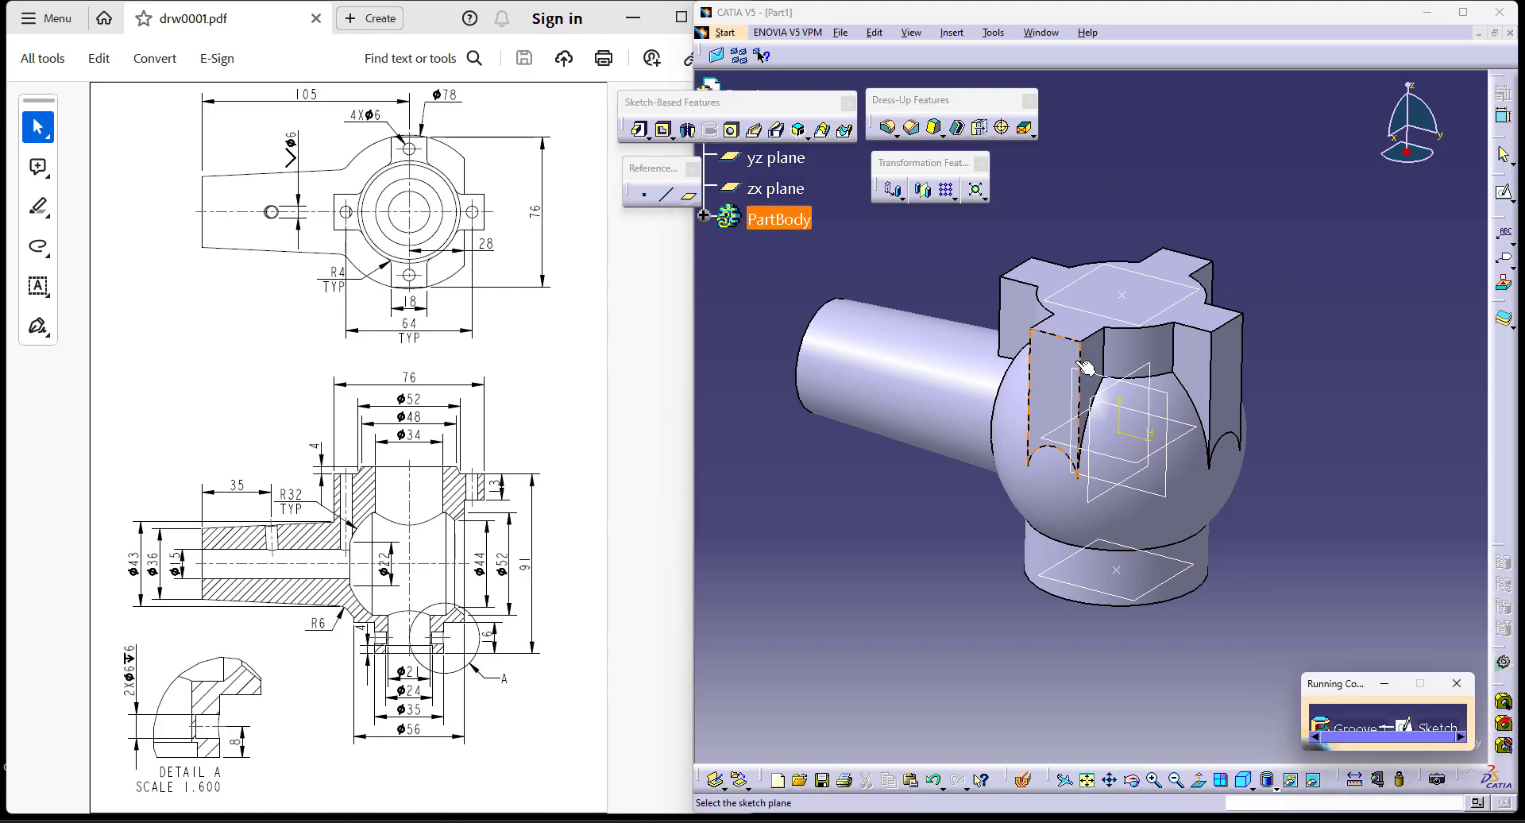
{"action": "left_click", "coordinate": [1087, 379]}
{"action": "middle_click_drag", "start_coordinate": [1277, 641], "coordinate": [1279, 457]}
{"action": "left_click", "coordinate": [1086, 117]}
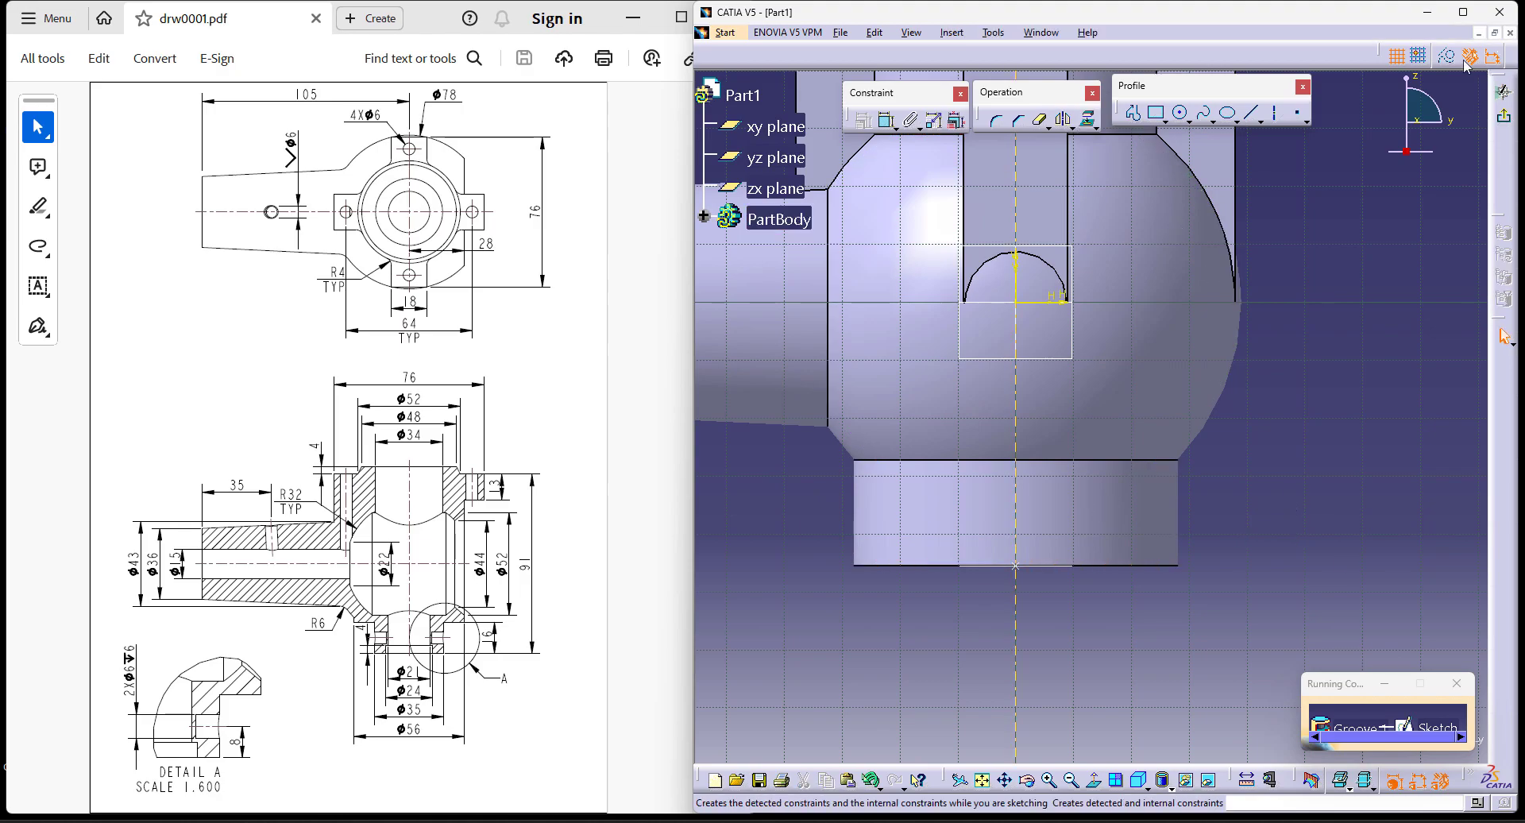
{"action": "left_click", "coordinate": [1152, 566]}
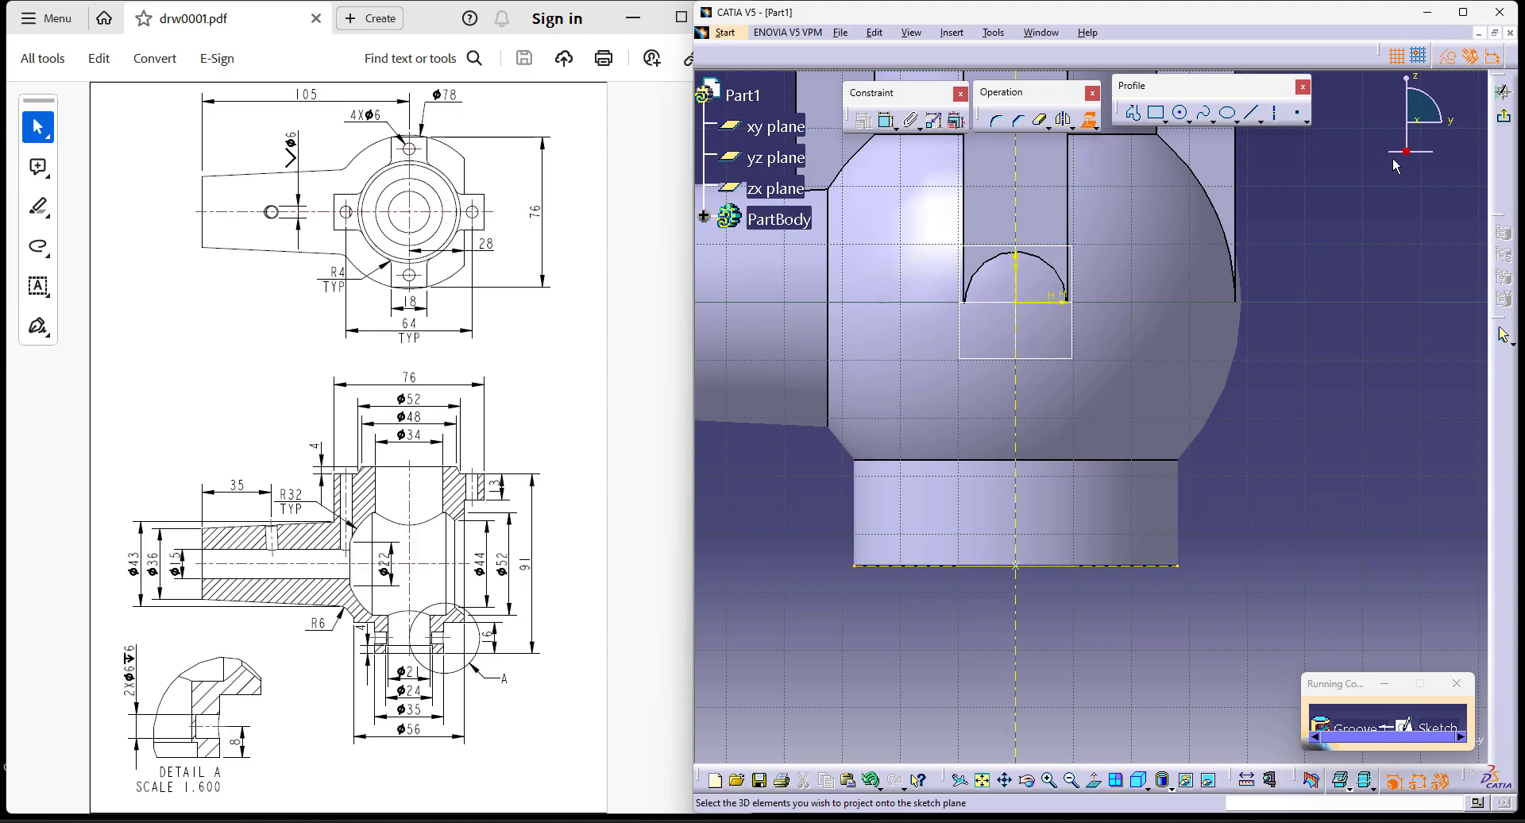
{"action": "left_click", "coordinate": [1096, 127]}
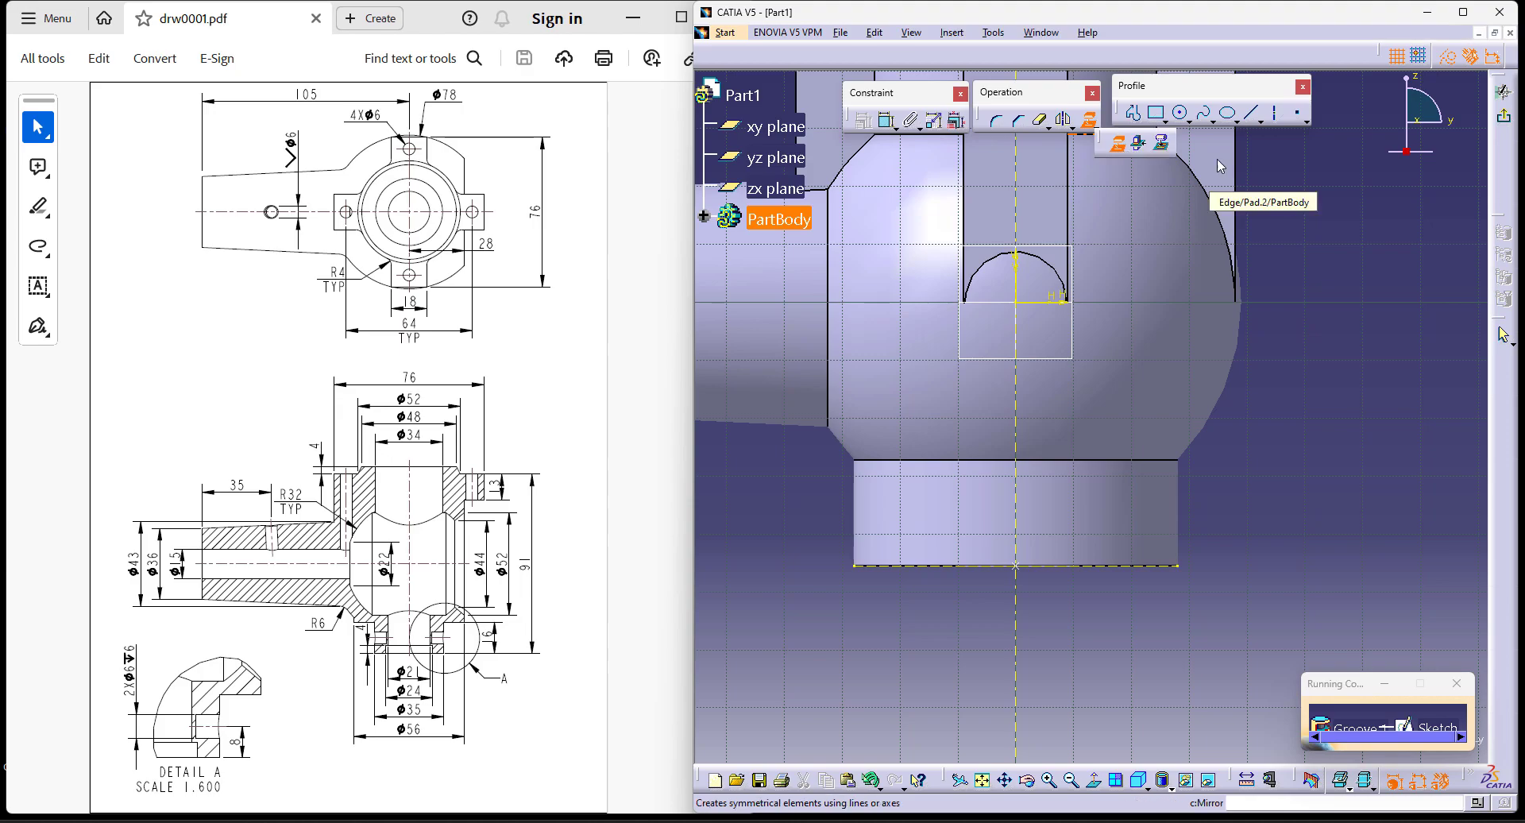
{"action": "left_click", "coordinate": [1164, 144]}
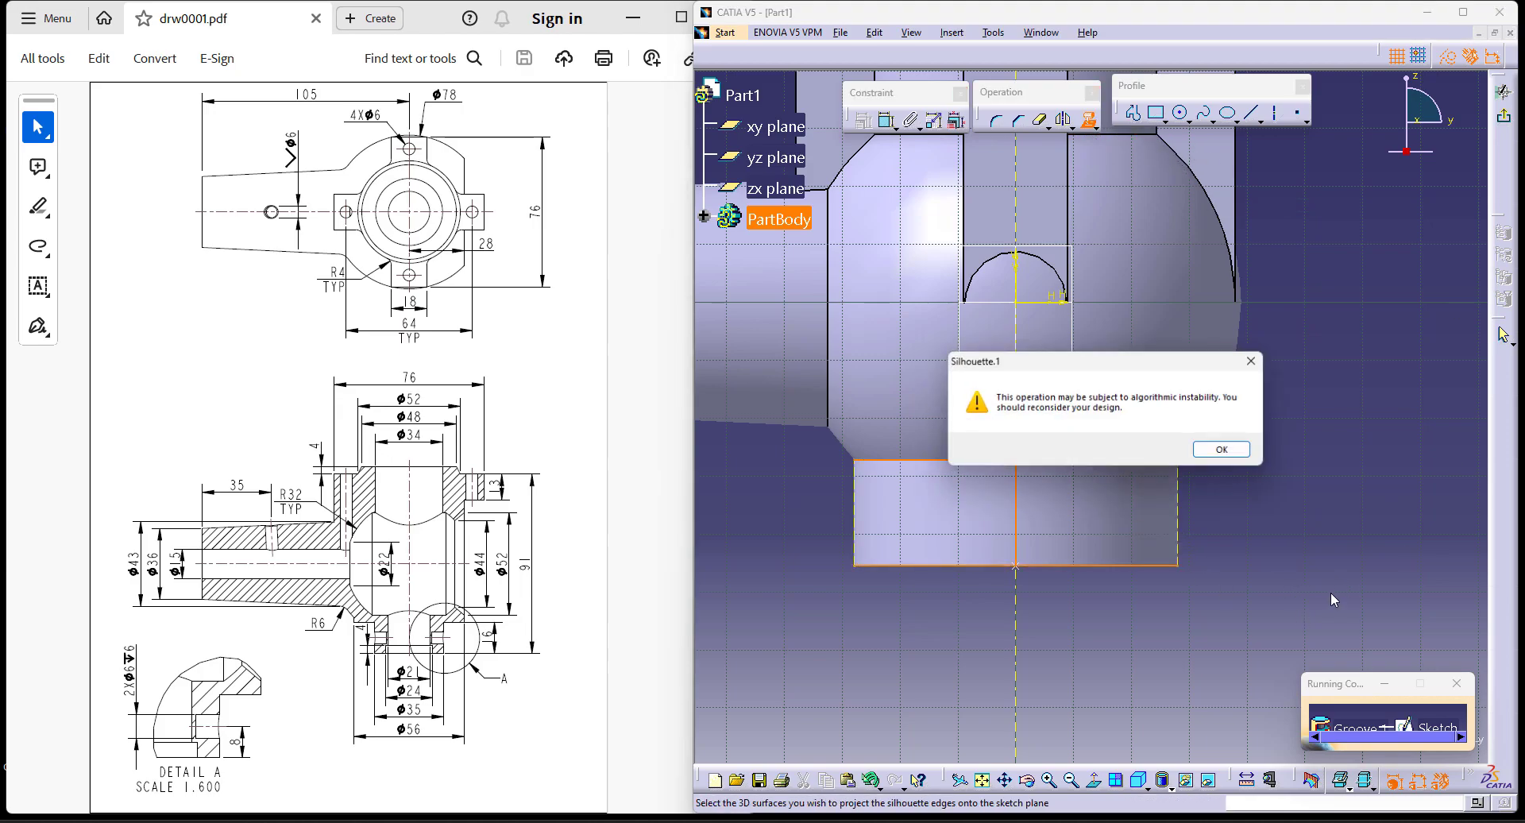
{"action": "key", "text": "Return"}
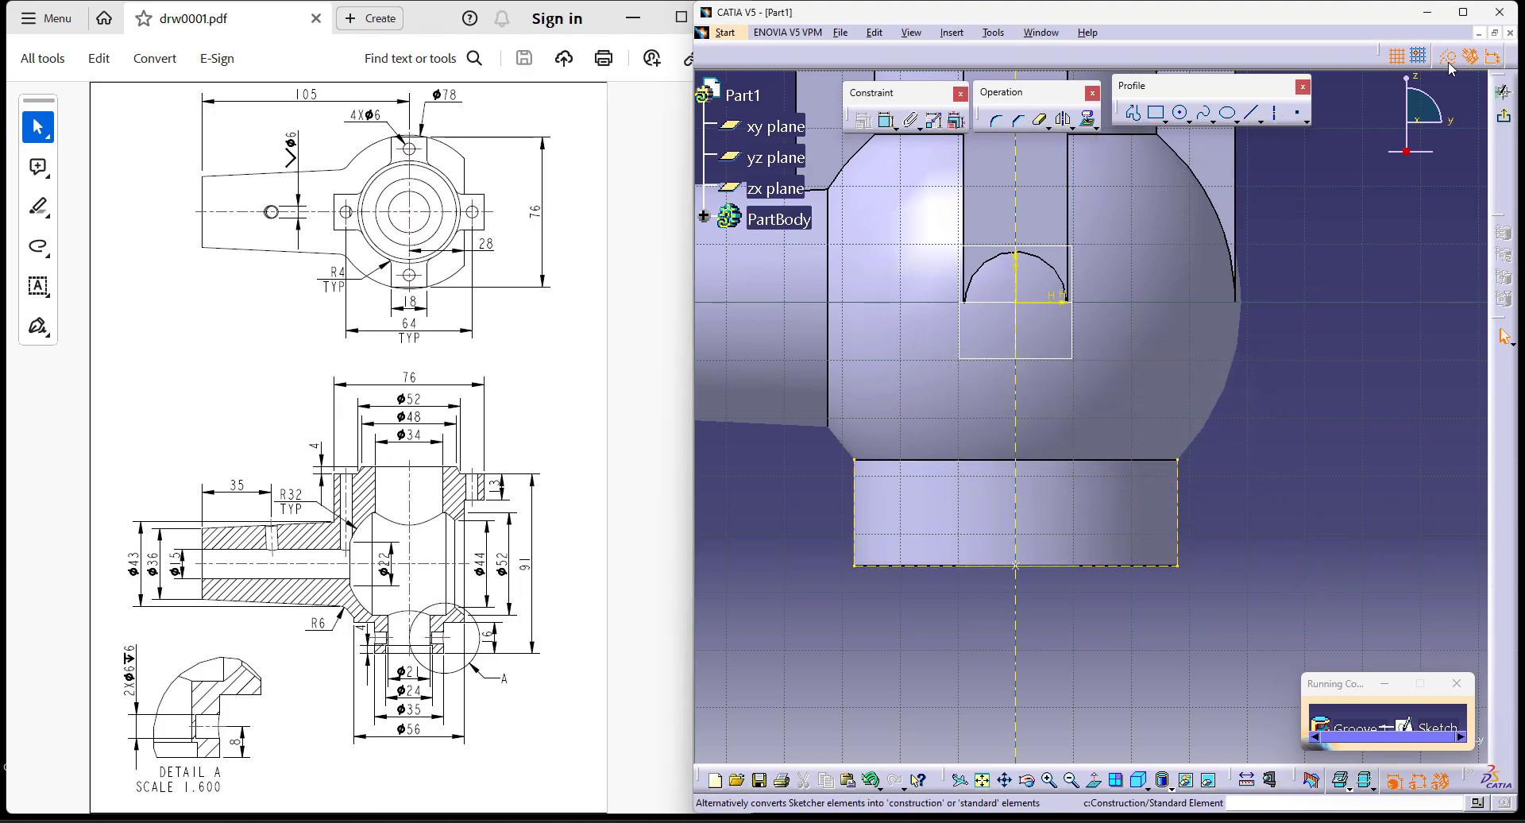
Step: Draw a rectangle about 13 mm high, extending inward and upward from the lower flange's bottom outer corner
{"action": "left_click", "coordinate": [1156, 113]}
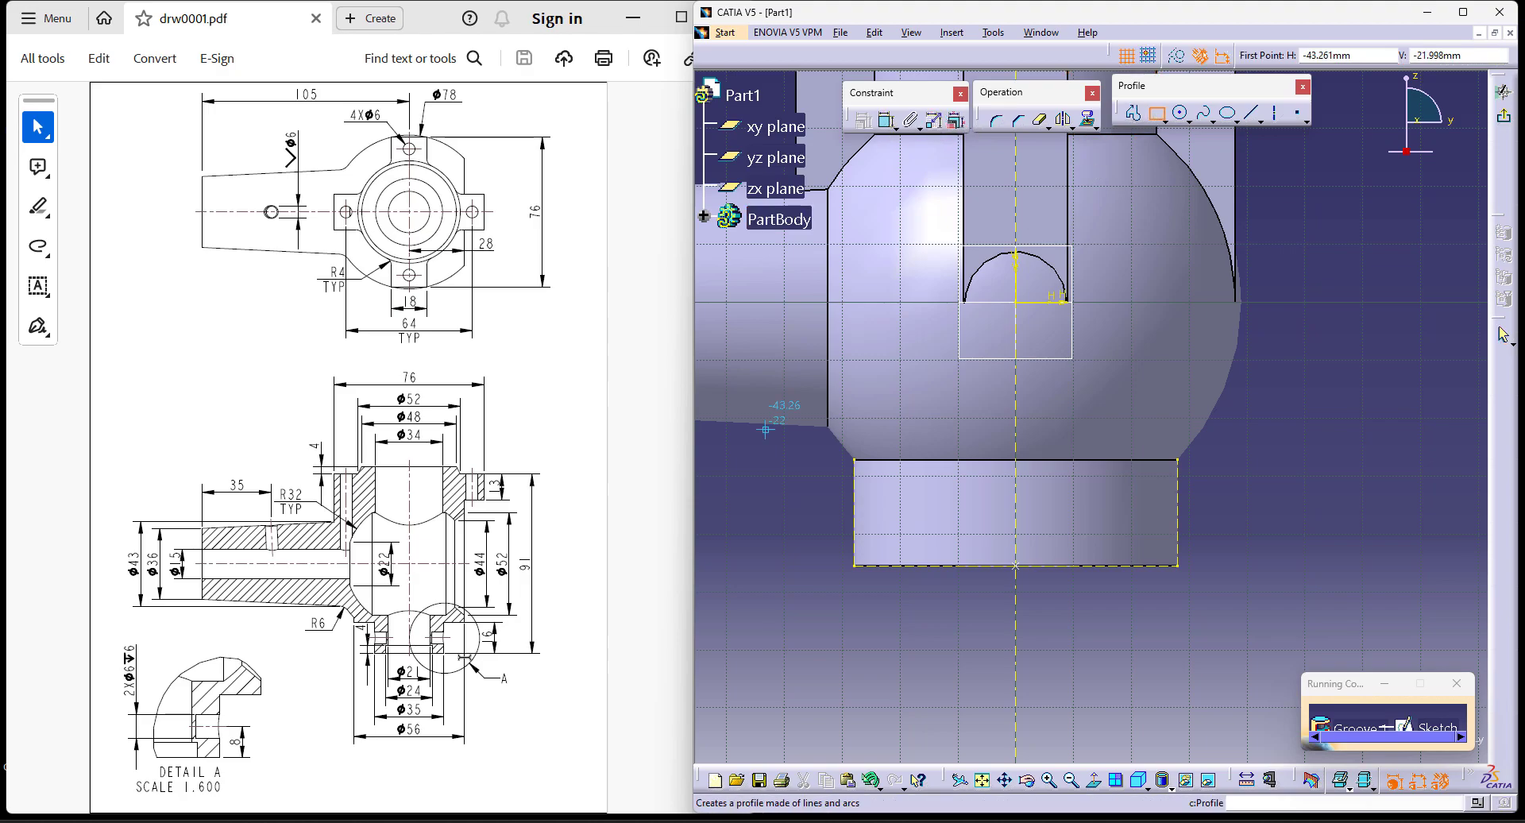
{"action": "left_click", "coordinate": [1178, 566]}
{"action": "left_click", "coordinate": [1095, 488]}
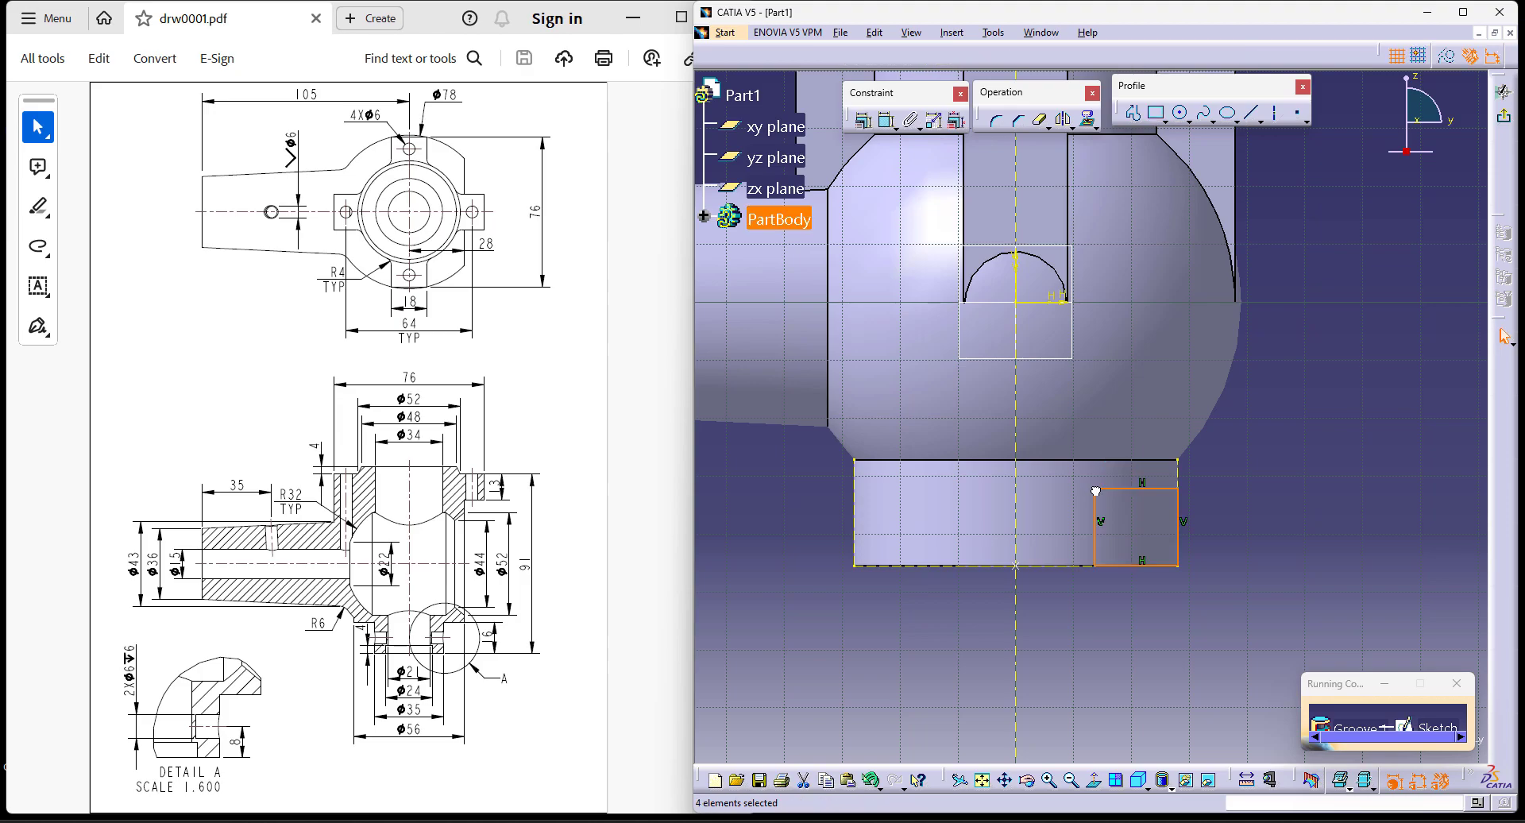
{"action": "left_click", "coordinate": [1361, 494]}
Step: Dimension the height of the groove rectangle's outer side and set it to 16 mm
{"action": "middle_click_drag", "start_coordinate": [1231, 546], "coordinate": [1292, 518]}
{"action": "left_click", "coordinate": [887, 121]}
{"action": "left_click", "coordinate": [1237, 499]}
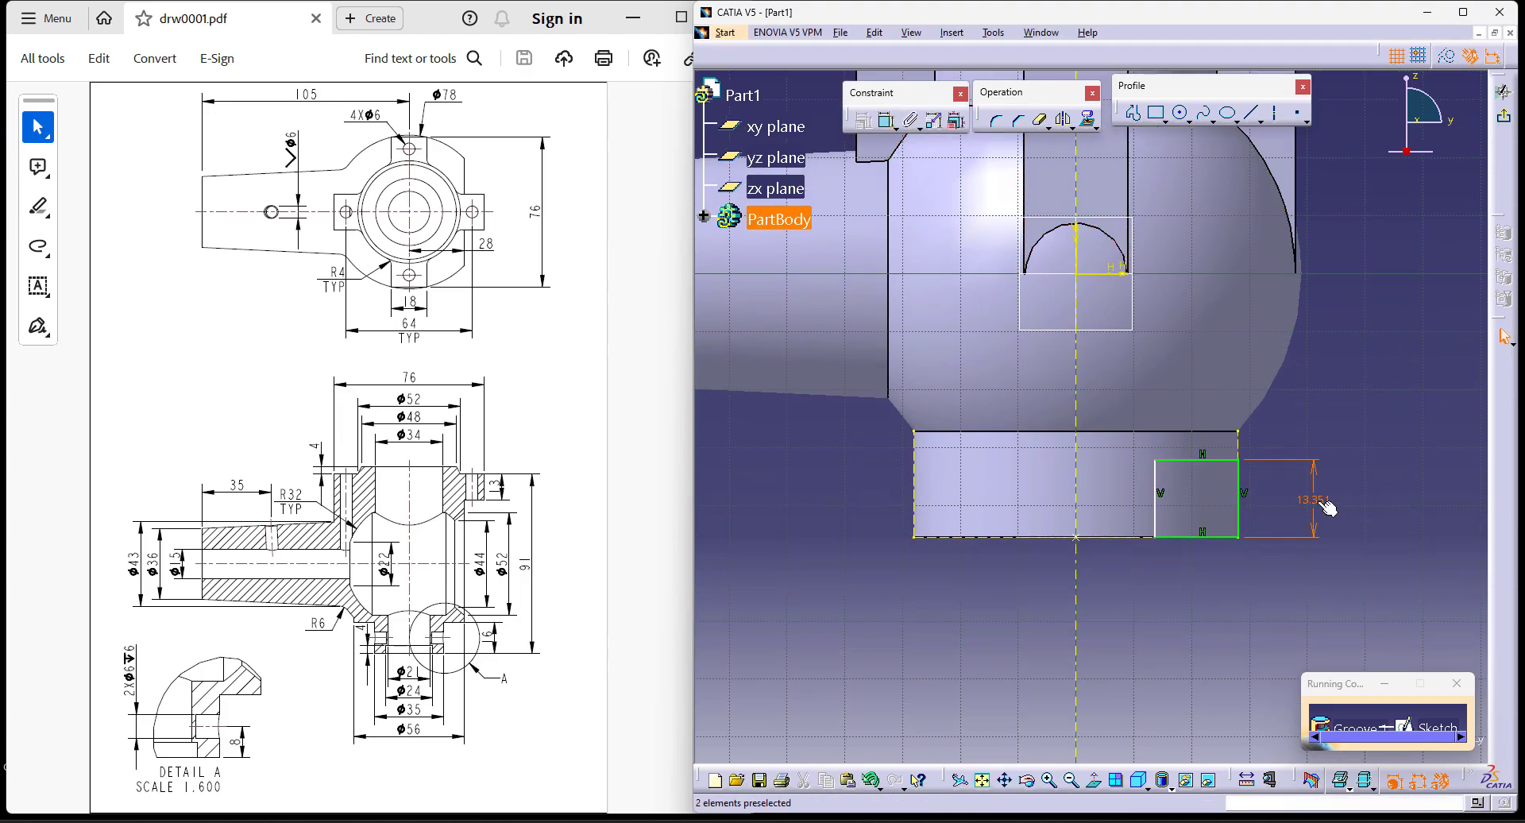
{"action": "double_click", "coordinate": [1328, 507]}
{"action": "type", "text": "16"}
{"action": "key", "text": "Return"}
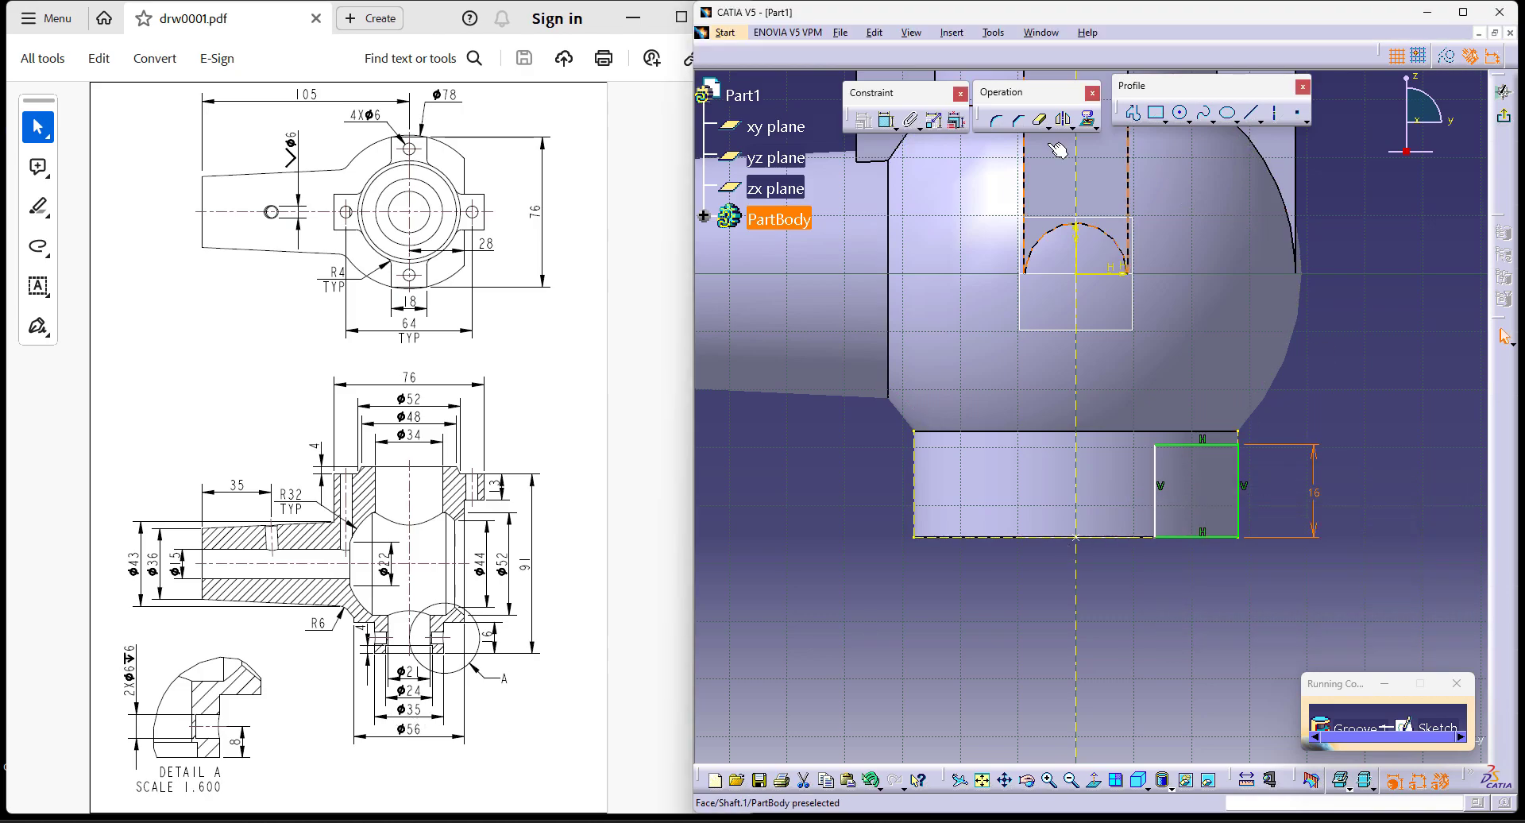
Step: Dimension the rectangle's inner side about the vertical axis as a diameter and set it to 35 mm
{"action": "left_click", "coordinate": [887, 120]}
{"action": "left_click", "coordinate": [1159, 507]}
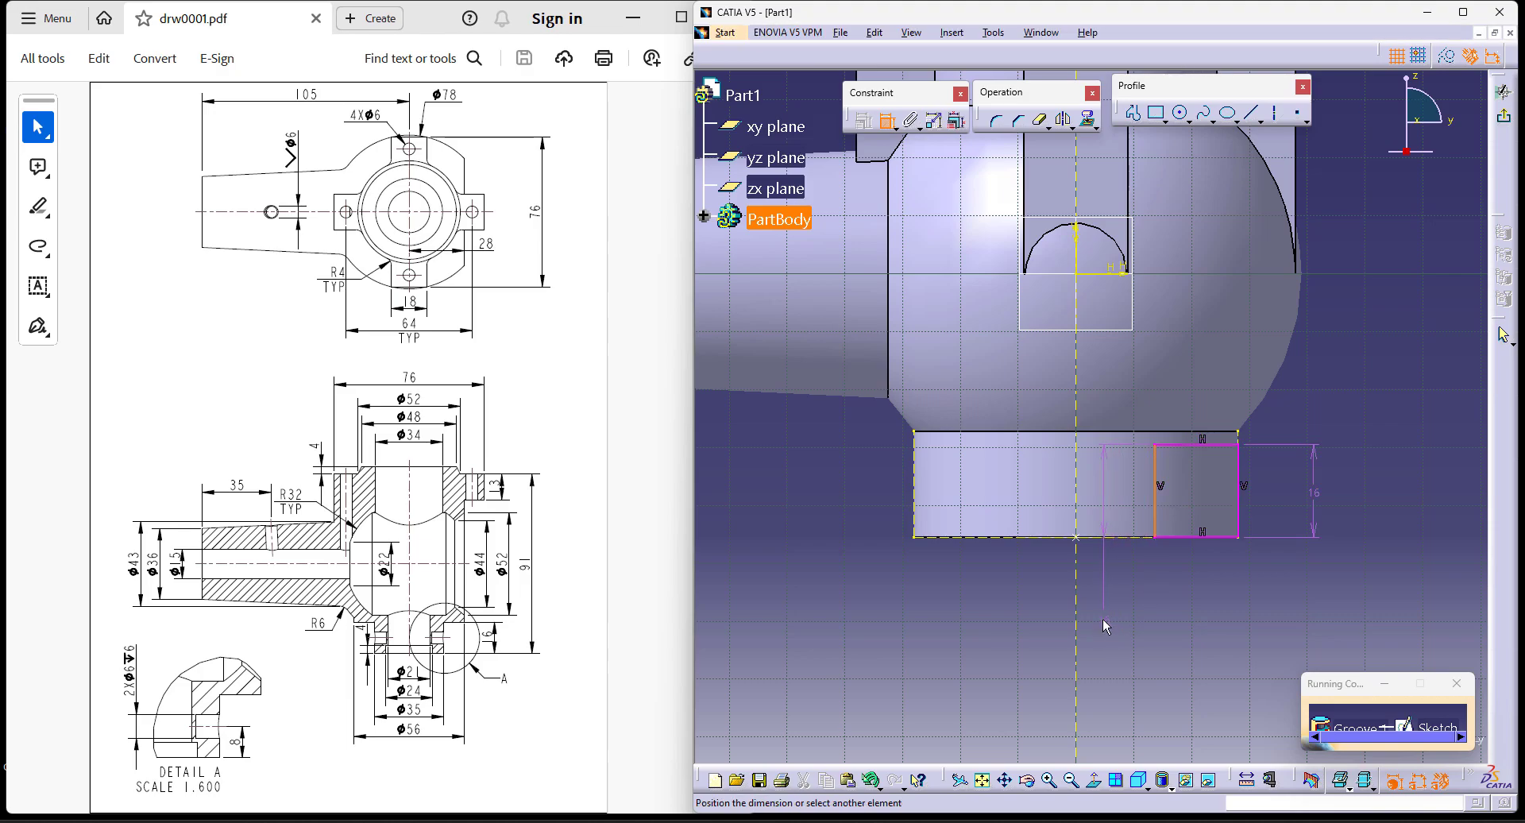
{"action": "left_click", "coordinate": [1077, 610]}
{"action": "right_click", "coordinate": [944, 618]}
{"action": "left_click", "coordinate": [1005, 478]}
{"action": "left_click", "coordinate": [1096, 626]}
{"action": "double_click", "coordinate": [1112, 626]}
{"action": "type", "text": "35"}
{"action": "key", "text": "Return"}
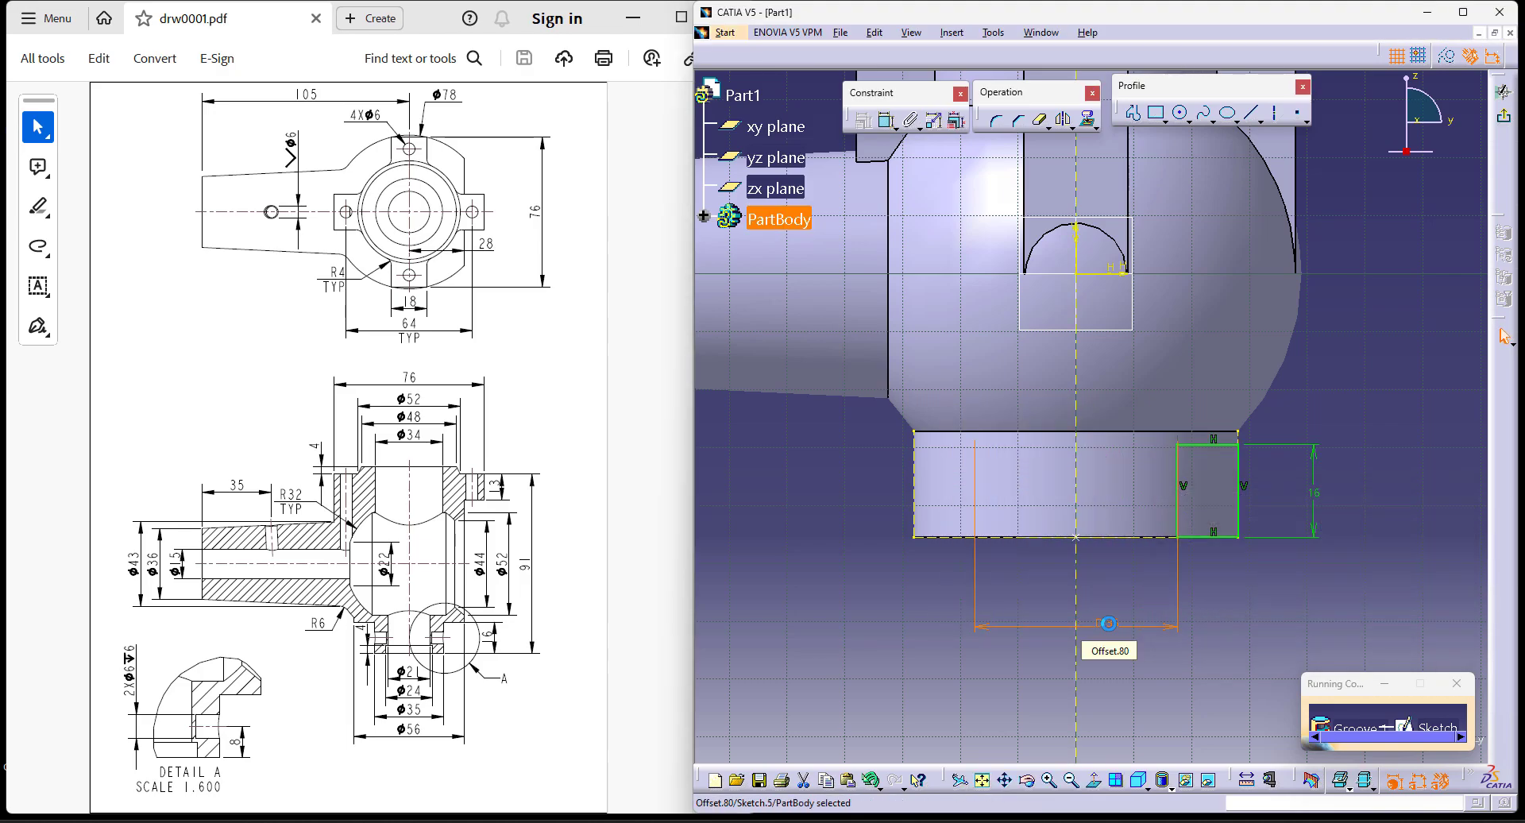
Step: Exit the sketch and cut the groove through 360 degrees around the lower flange using the sketch axis
{"action": "left_click", "coordinate": [1503, 117]}
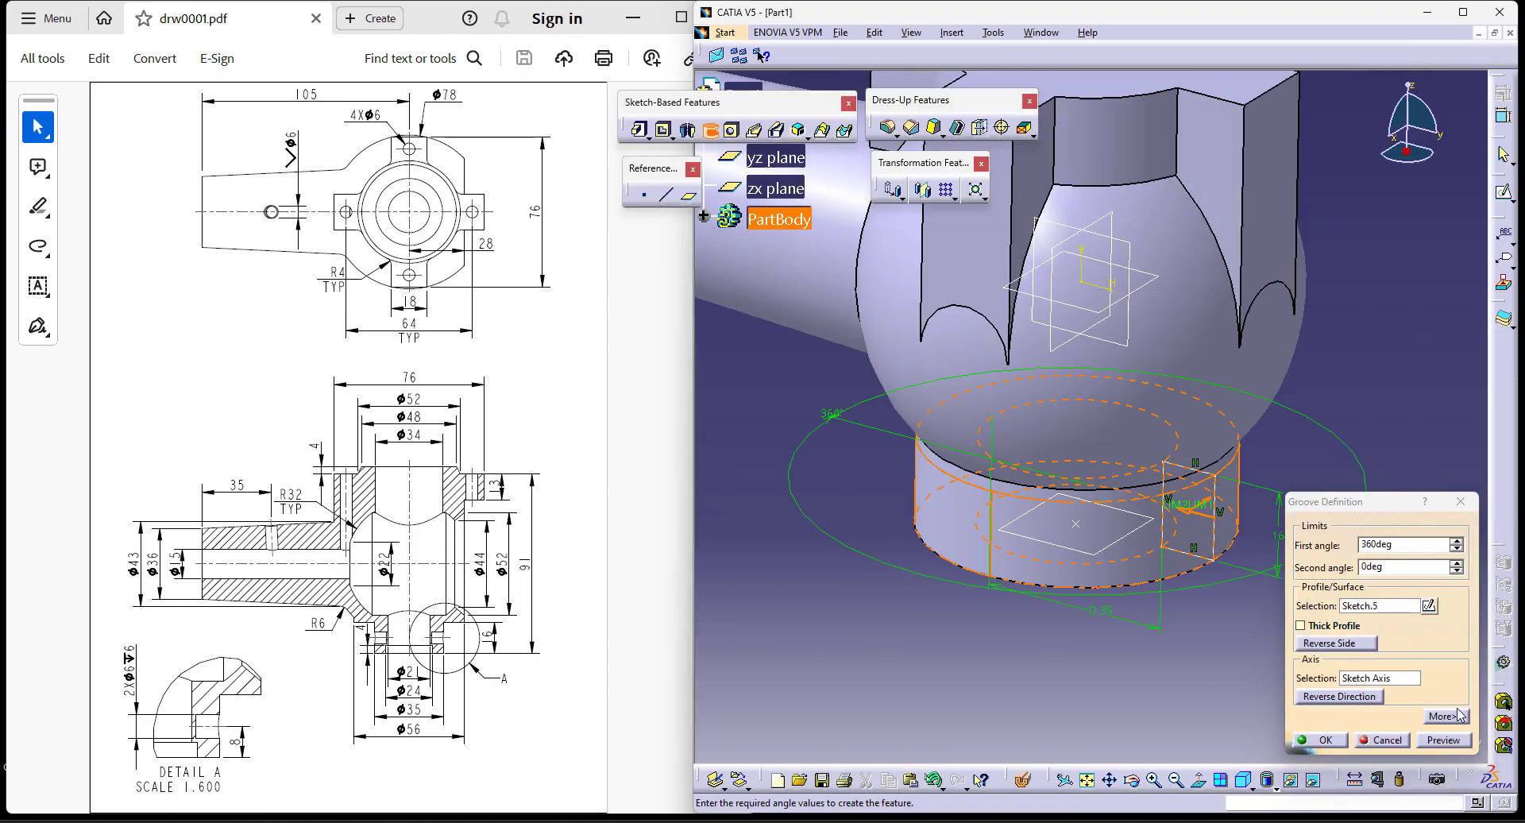
{"action": "left_click", "coordinate": [1445, 740]}
{"action": "left_click", "coordinate": [1322, 740]}
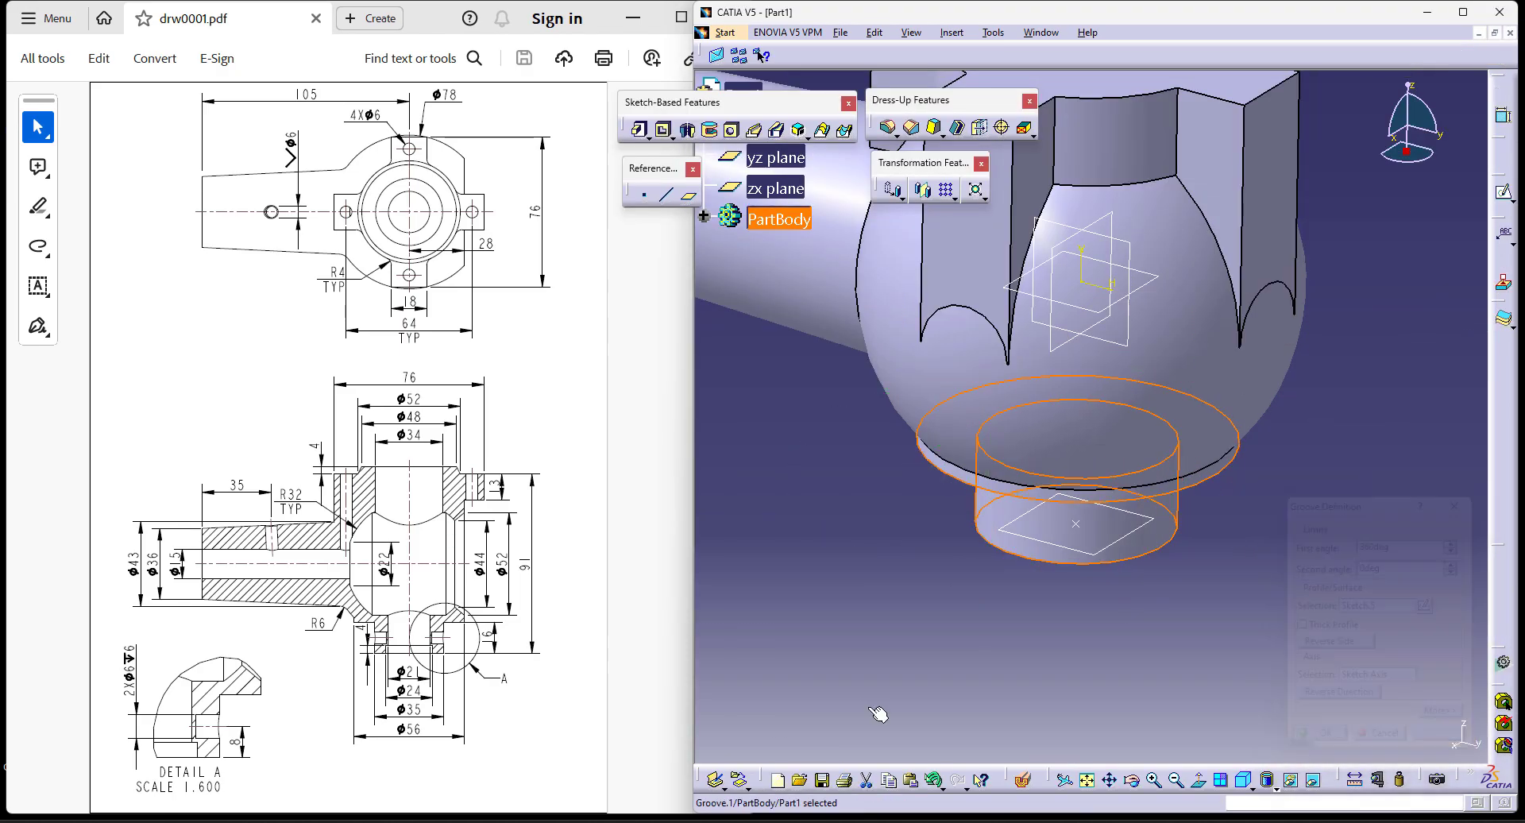
{"action": "middle_click_drag", "start_coordinate": [916, 683], "coordinate": [889, 622]}
{"action": "middle_click_drag", "start_coordinate": [862, 526], "coordinate": [859, 598]}
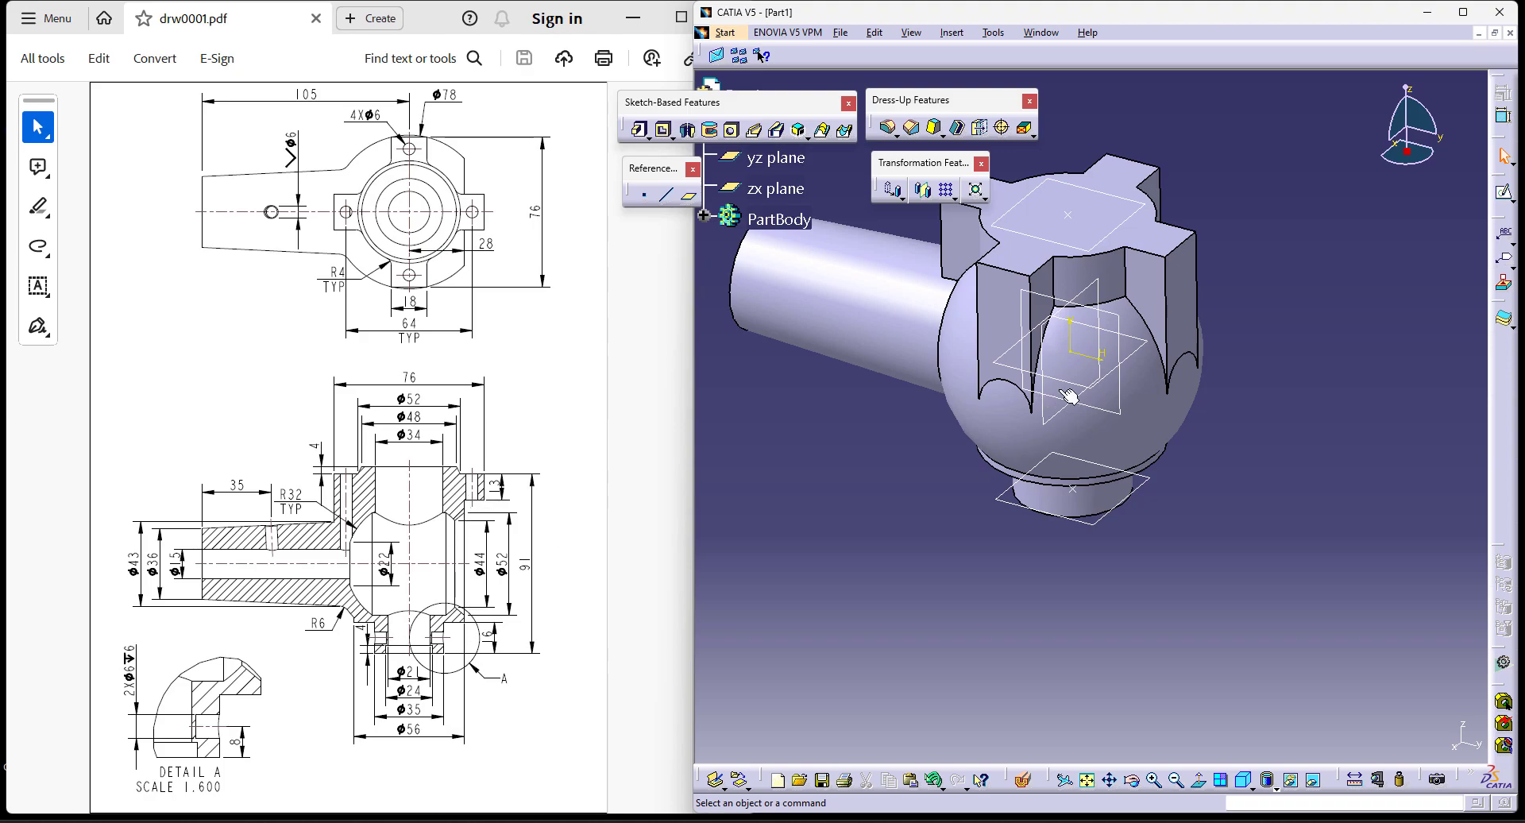
{"action": "middle_click_drag", "start_coordinate": [1207, 591], "coordinate": [1209, 636]}
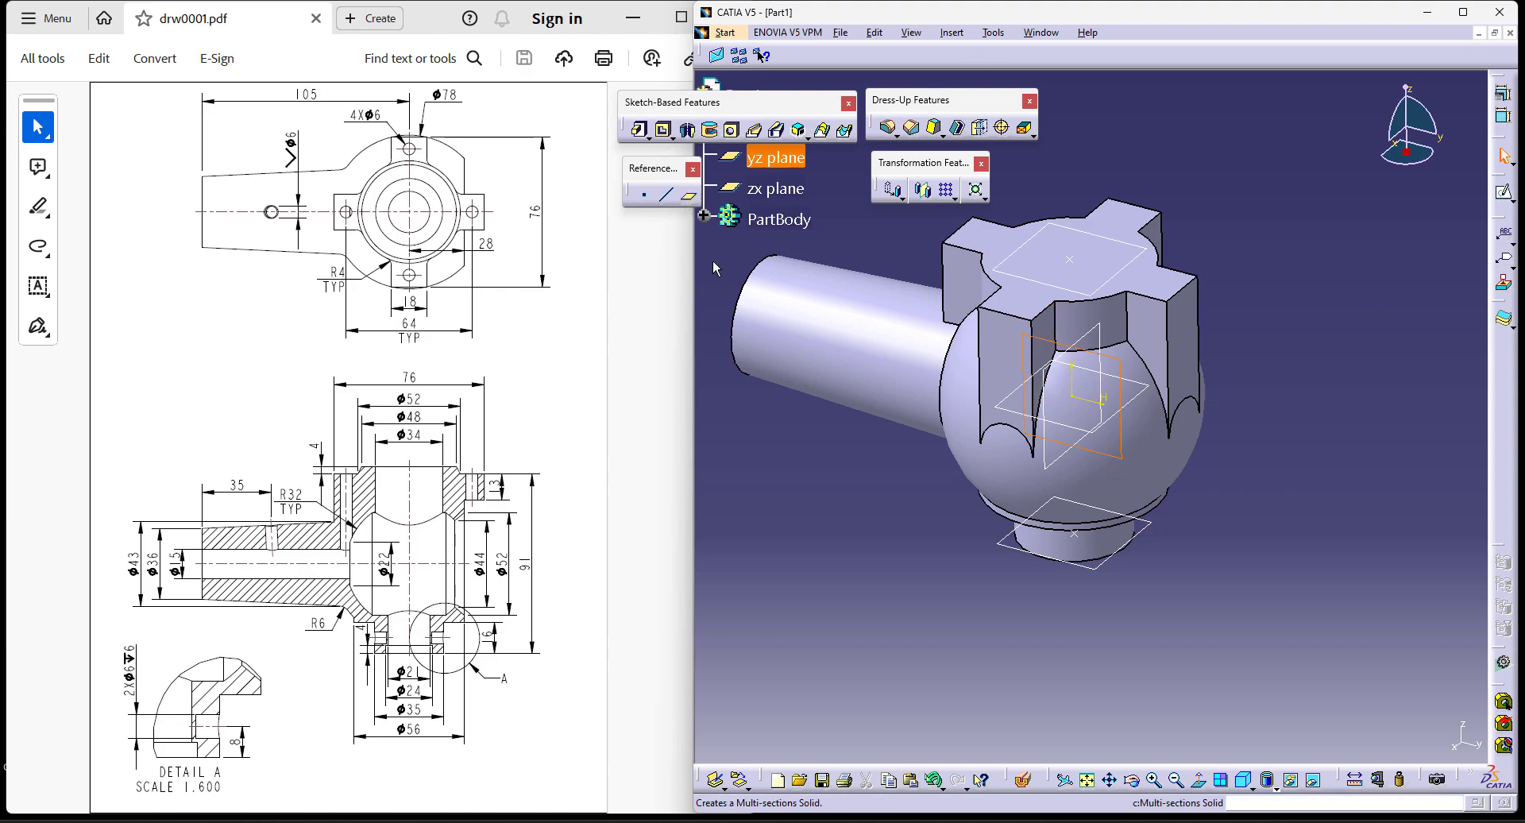
Step: Start a pocket sketch on the yz plane and project the lug's outer vertical edge and the lower flange's shoulder edge as construction geometry
{"action": "left_click", "coordinate": [664, 129]}
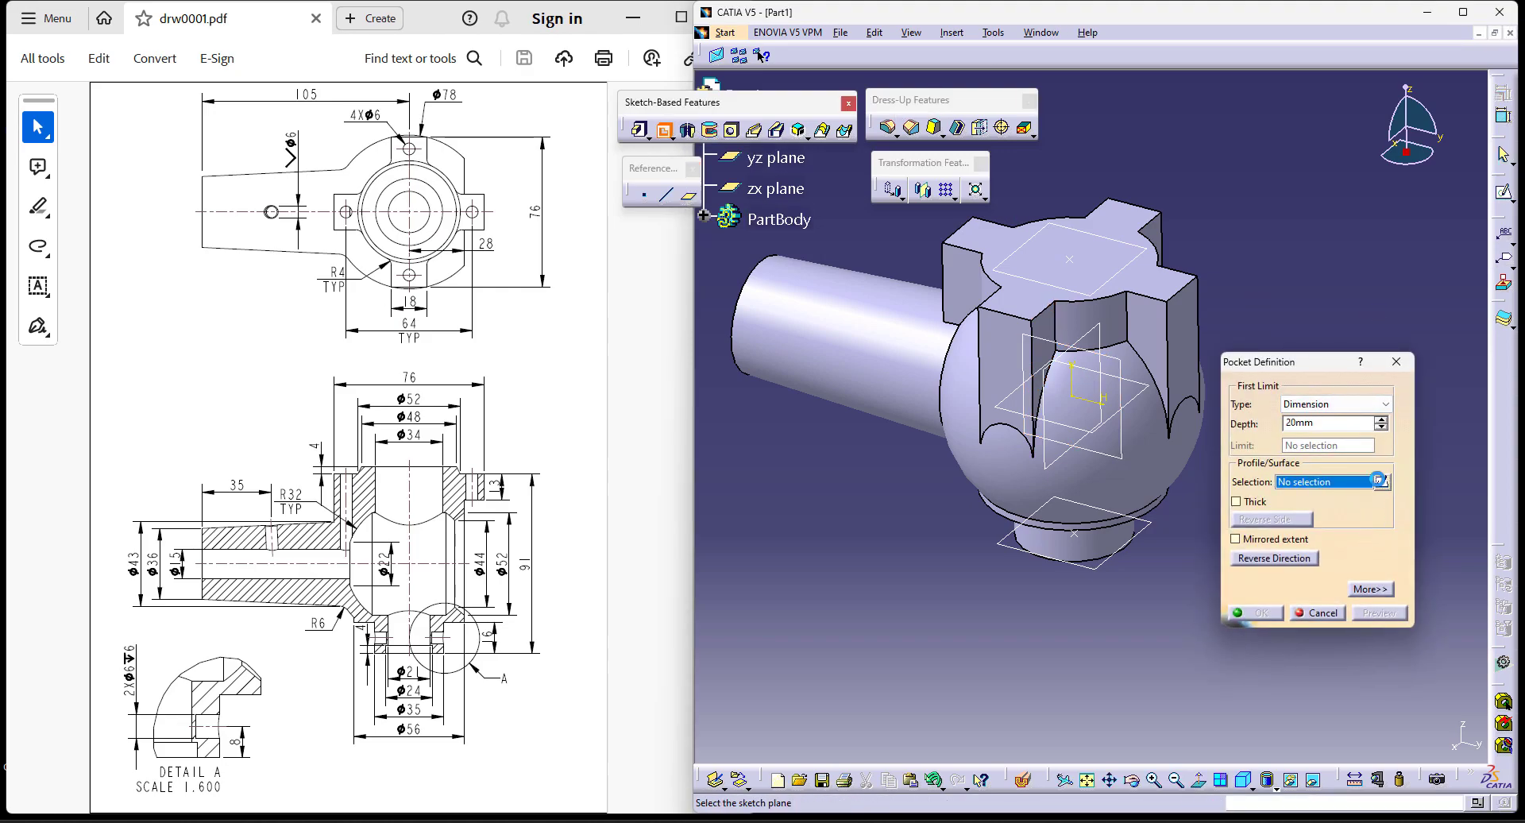
{"action": "left_click", "coordinate": [1382, 483]}
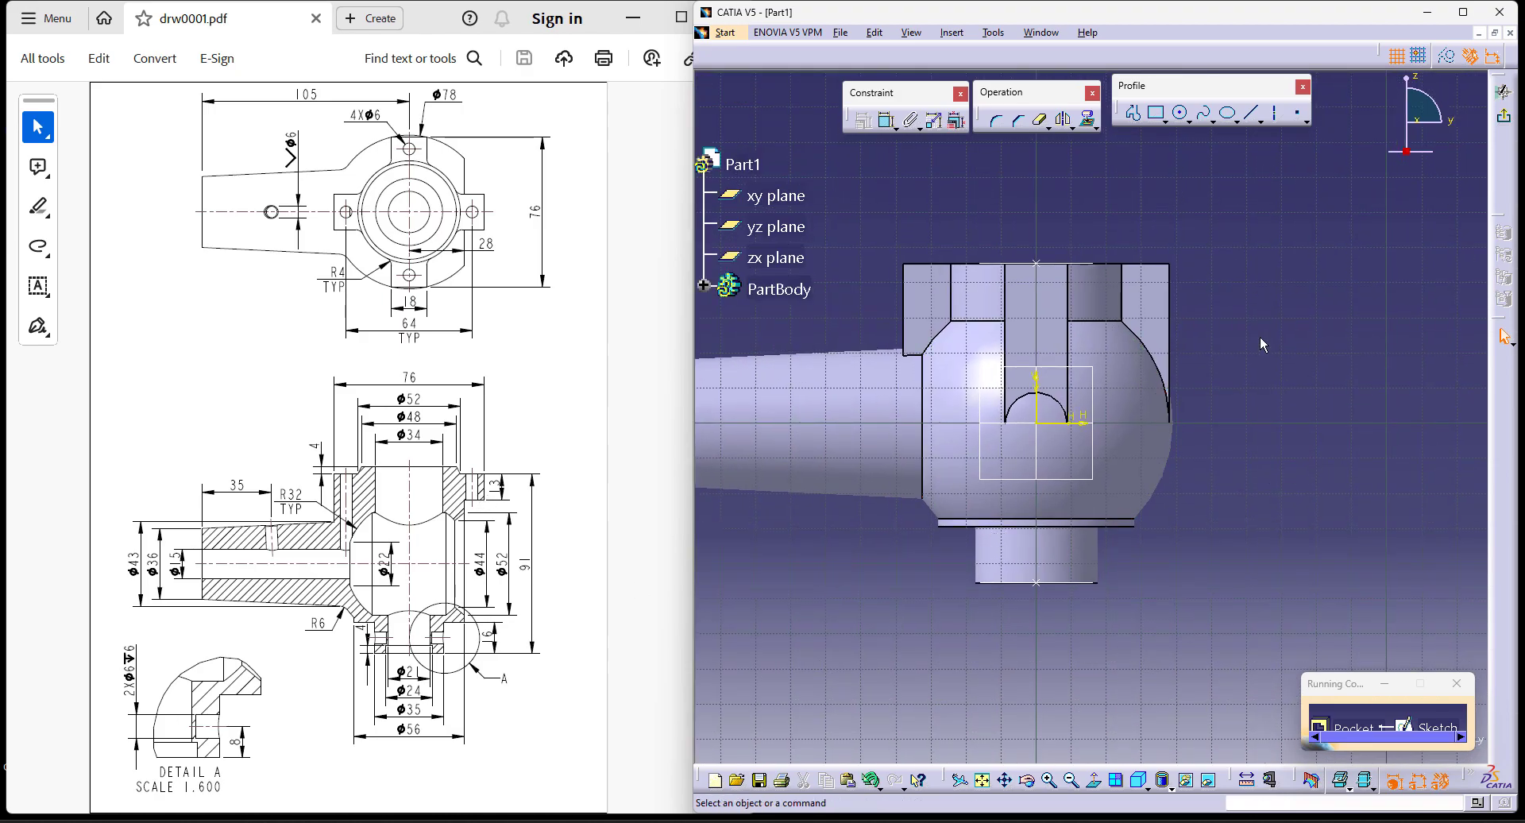
{"action": "left_click", "coordinate": [1174, 316]}
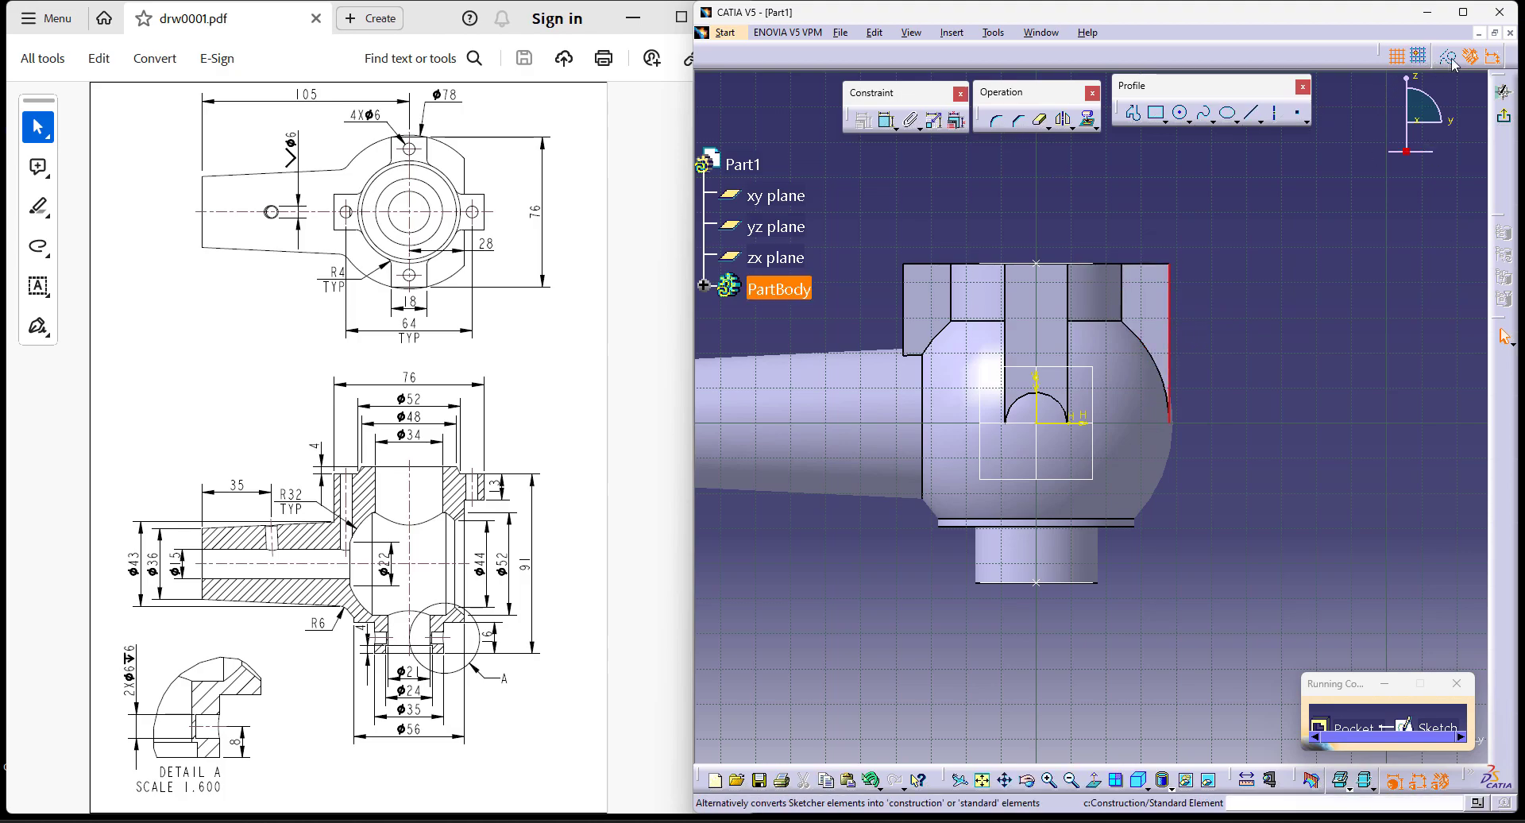
{"action": "left_click", "coordinate": [1090, 121]}
{"action": "middle_click_drag", "start_coordinate": [1291, 435], "coordinate": [1202, 542]}
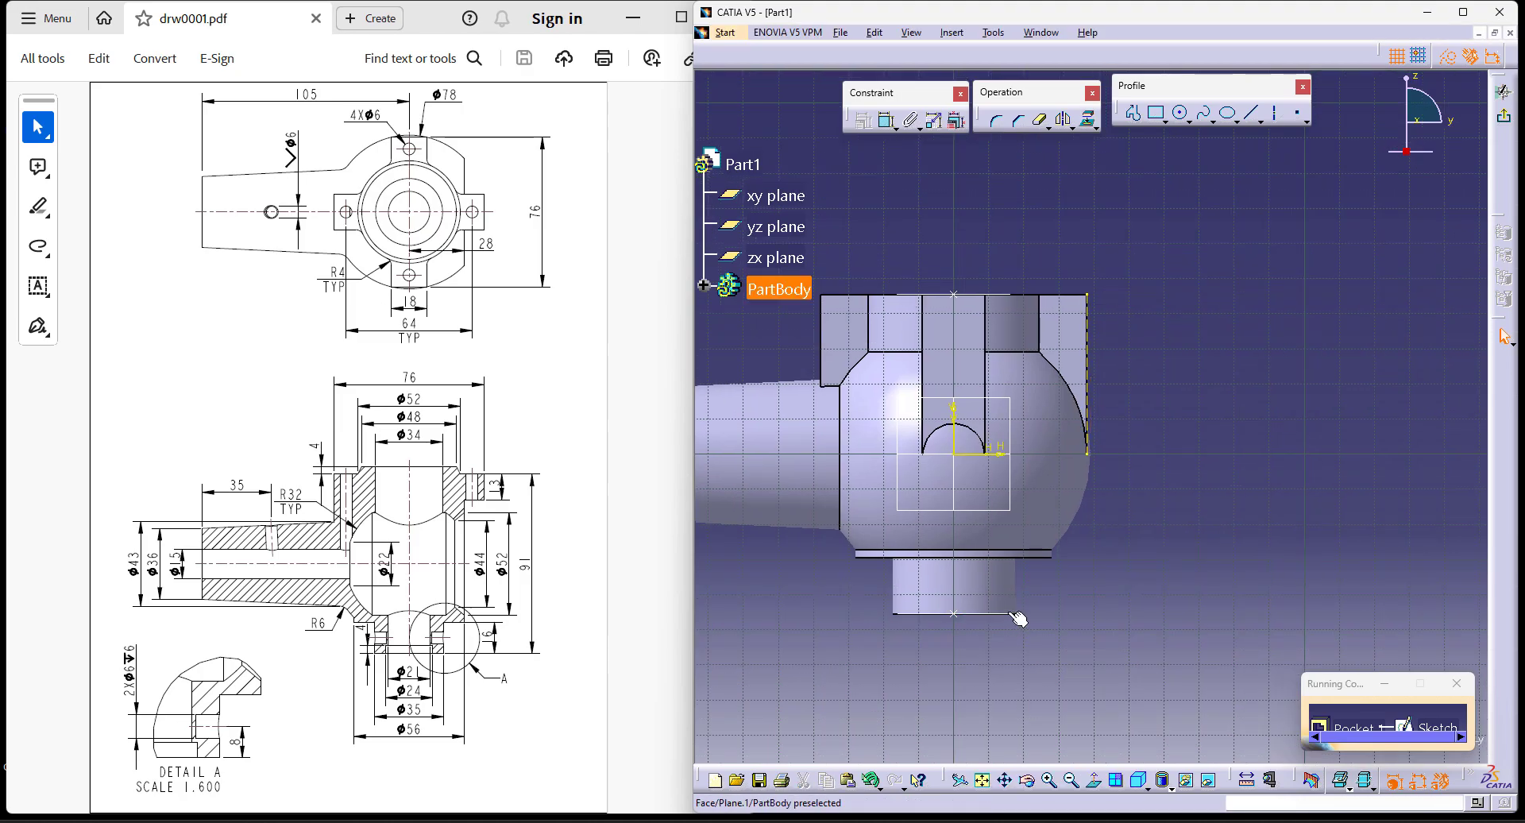
{"action": "middle_click_drag", "start_coordinate": [1019, 639], "coordinate": [1057, 637]}
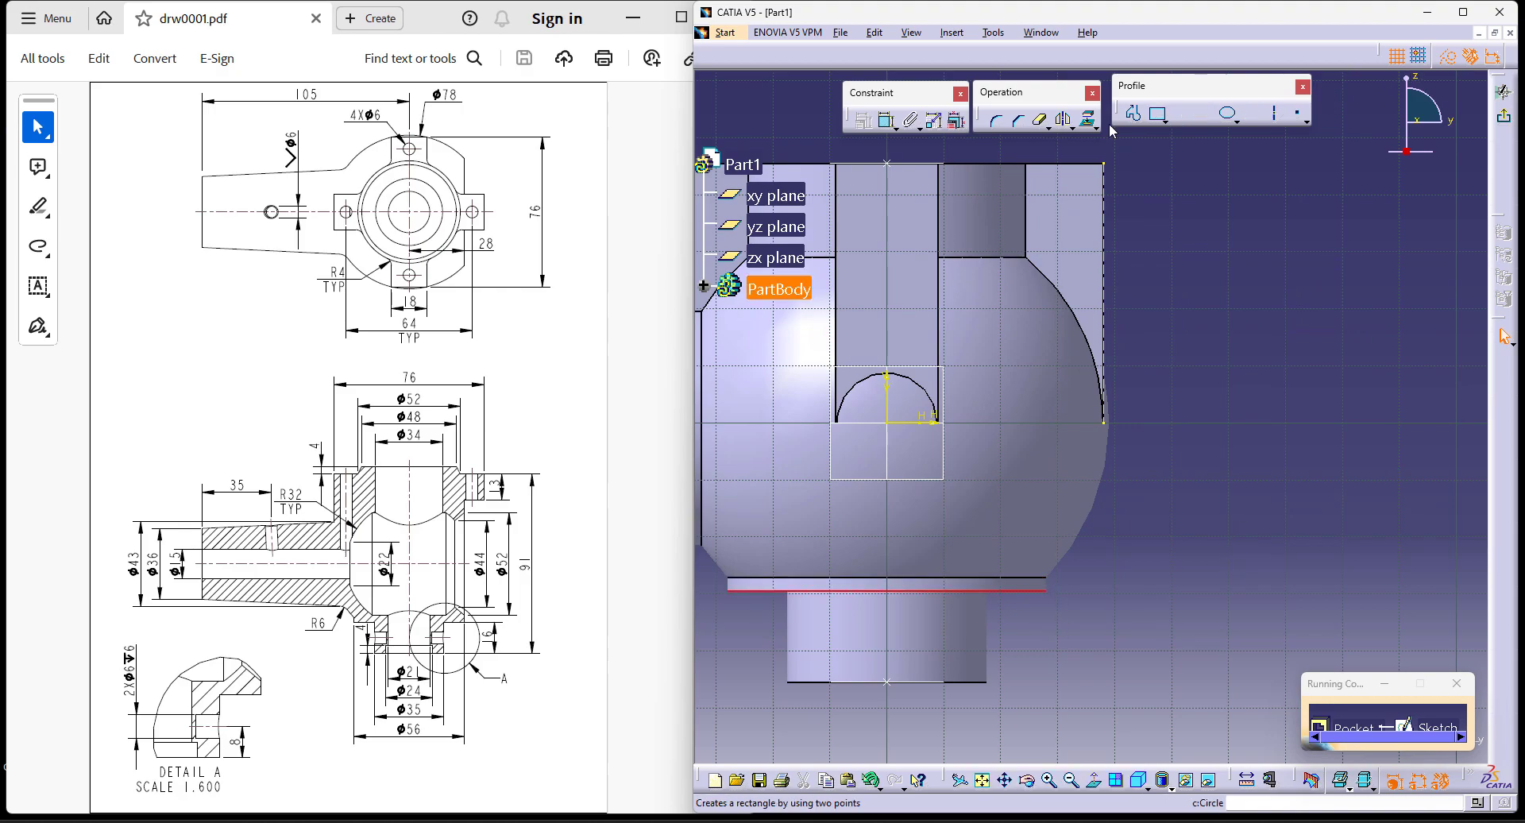
{"action": "left_click", "coordinate": [1230, 412]}
{"action": "middle_click_drag", "start_coordinate": [1270, 479], "coordinate": [1353, 490]}
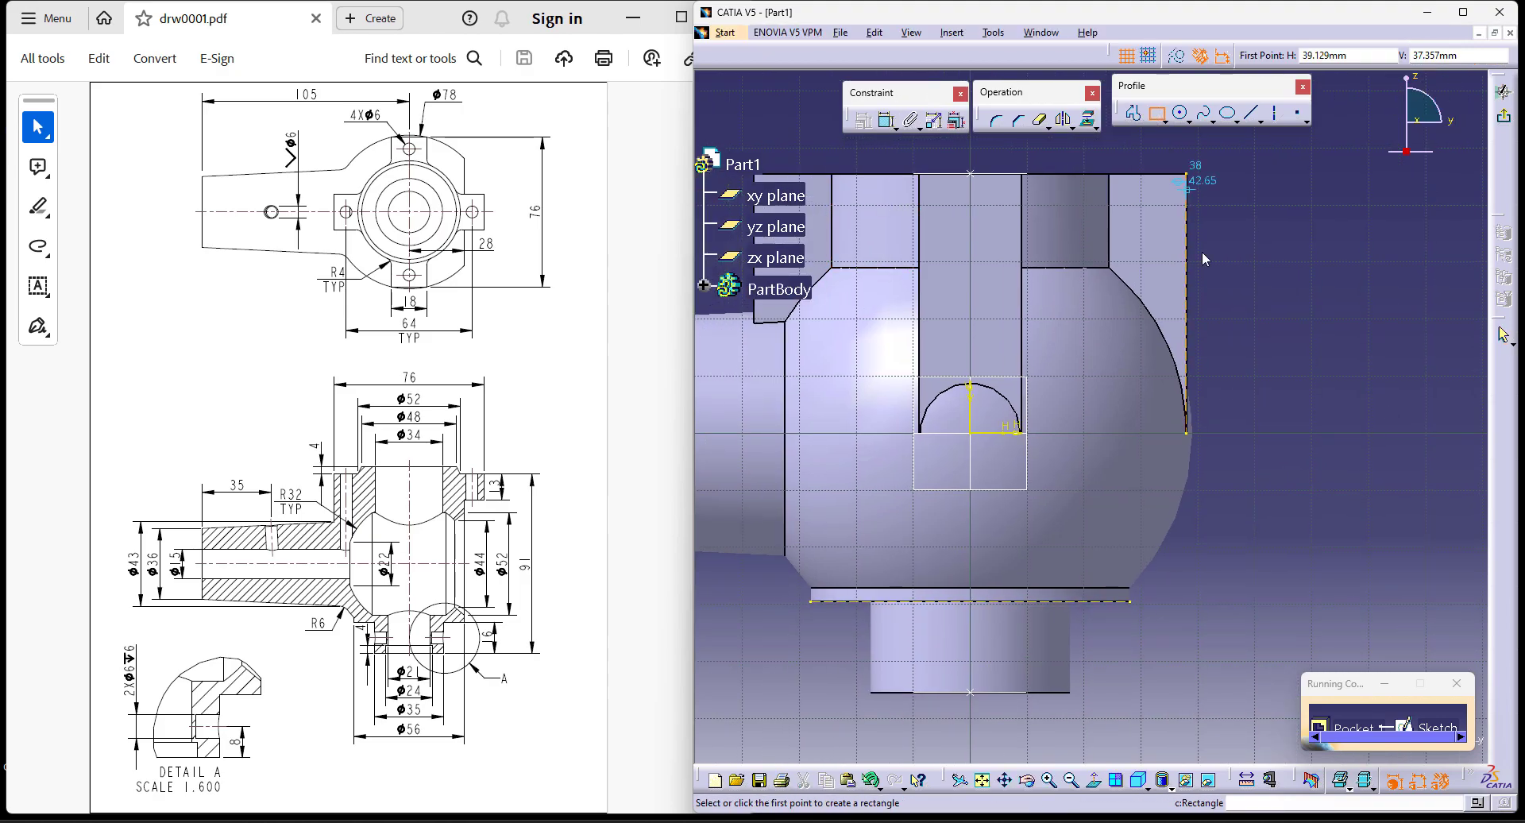
Step: Draw a tall rectangle about 14.5 mm wide from the lug's projected outer edge down to the projected shoulder line
{"action": "left_click", "coordinate": [1187, 208]}
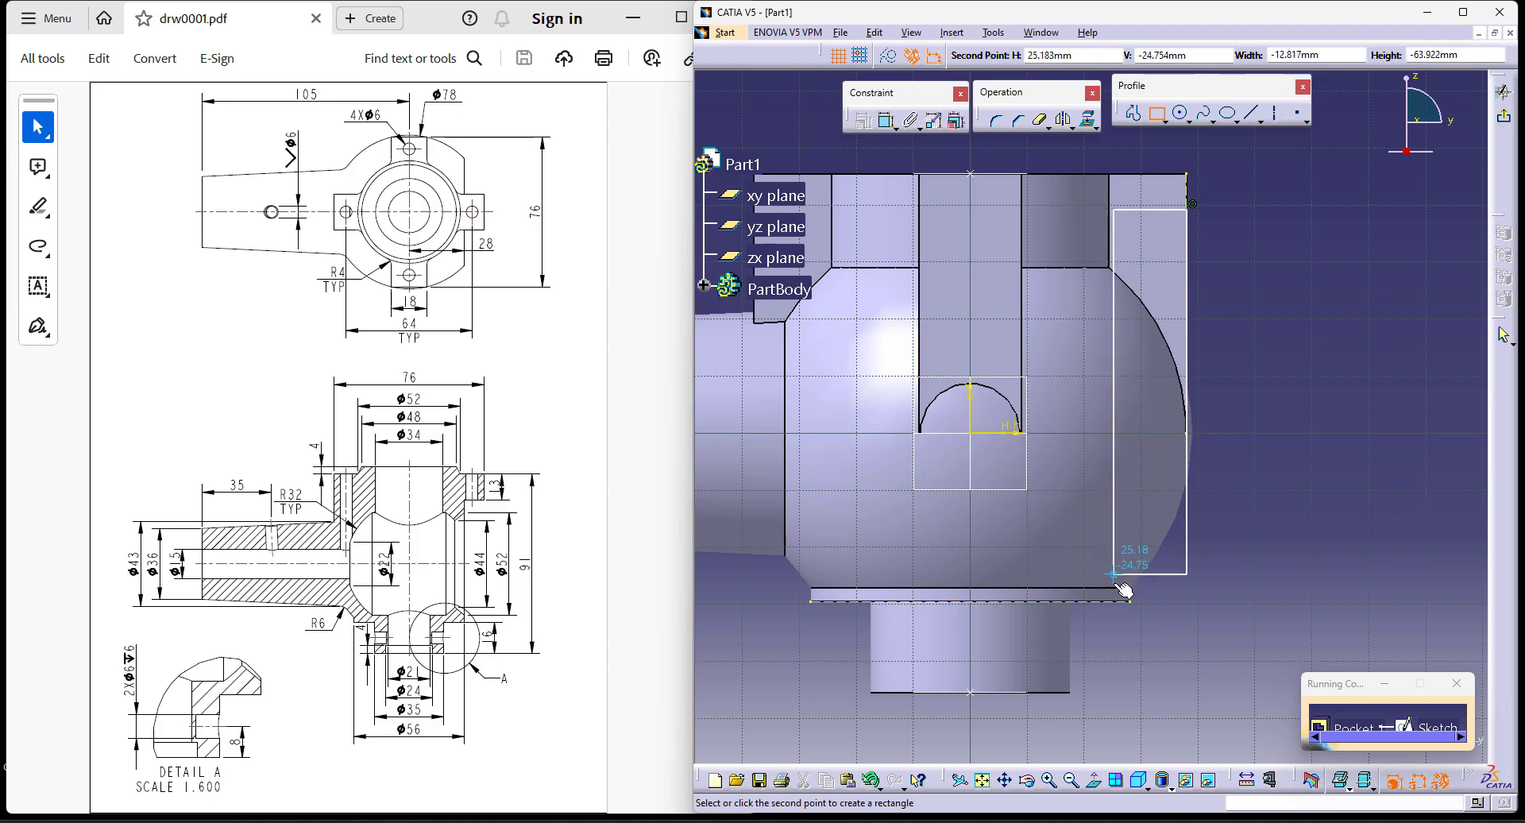
{"action": "left_click", "coordinate": [1104, 602]}
{"action": "left_click", "coordinate": [1311, 381]}
{"action": "middle_click_drag", "start_coordinate": [1312, 376], "coordinate": [1294, 448]}
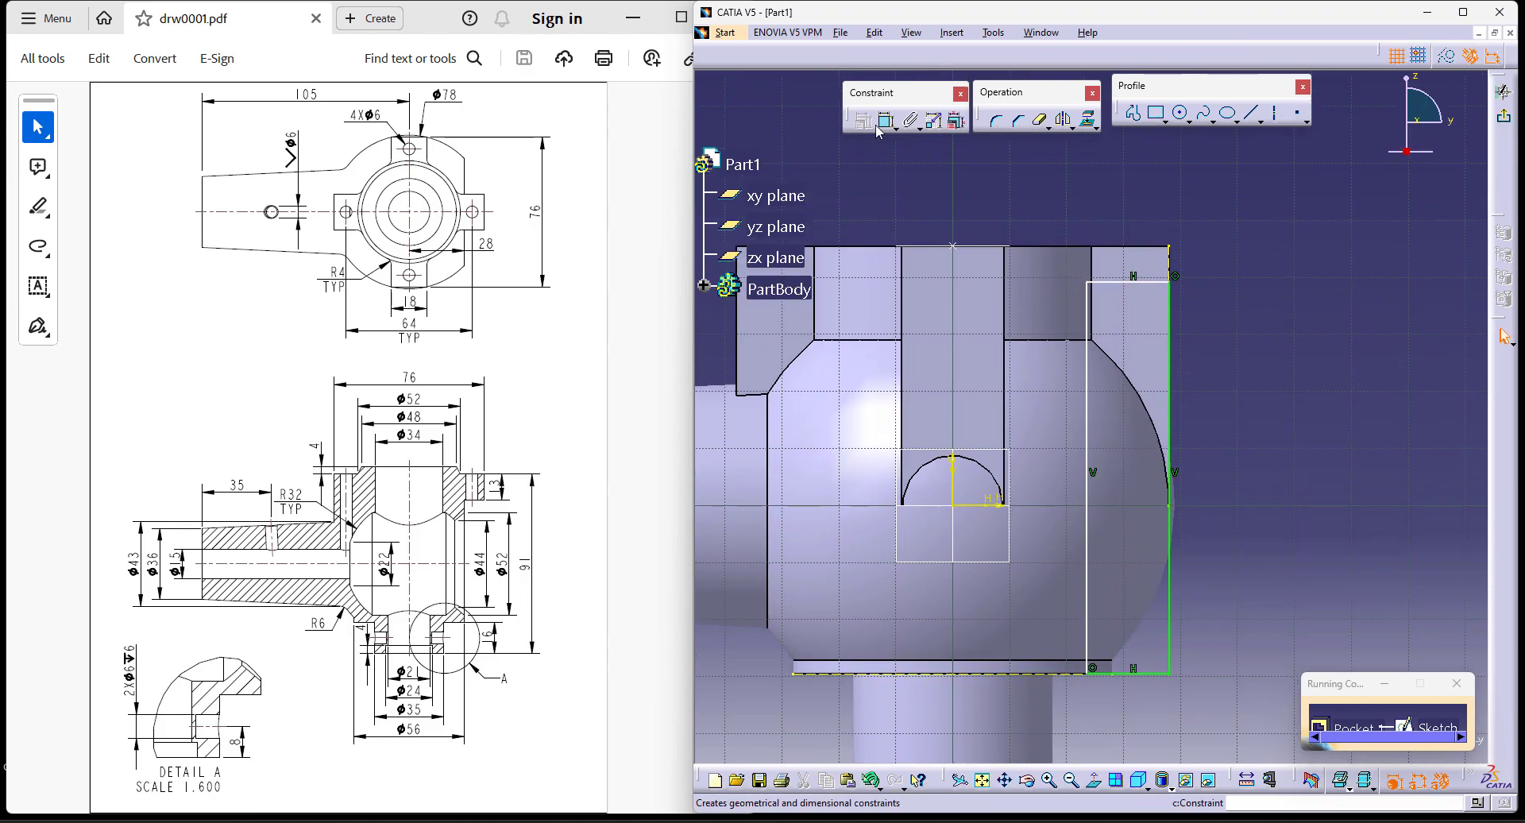
Step: Dimension the distance from the lug's top edge to the rectangle's upper side and set it to 13 mm
{"action": "left_click", "coordinate": [1152, 247]}
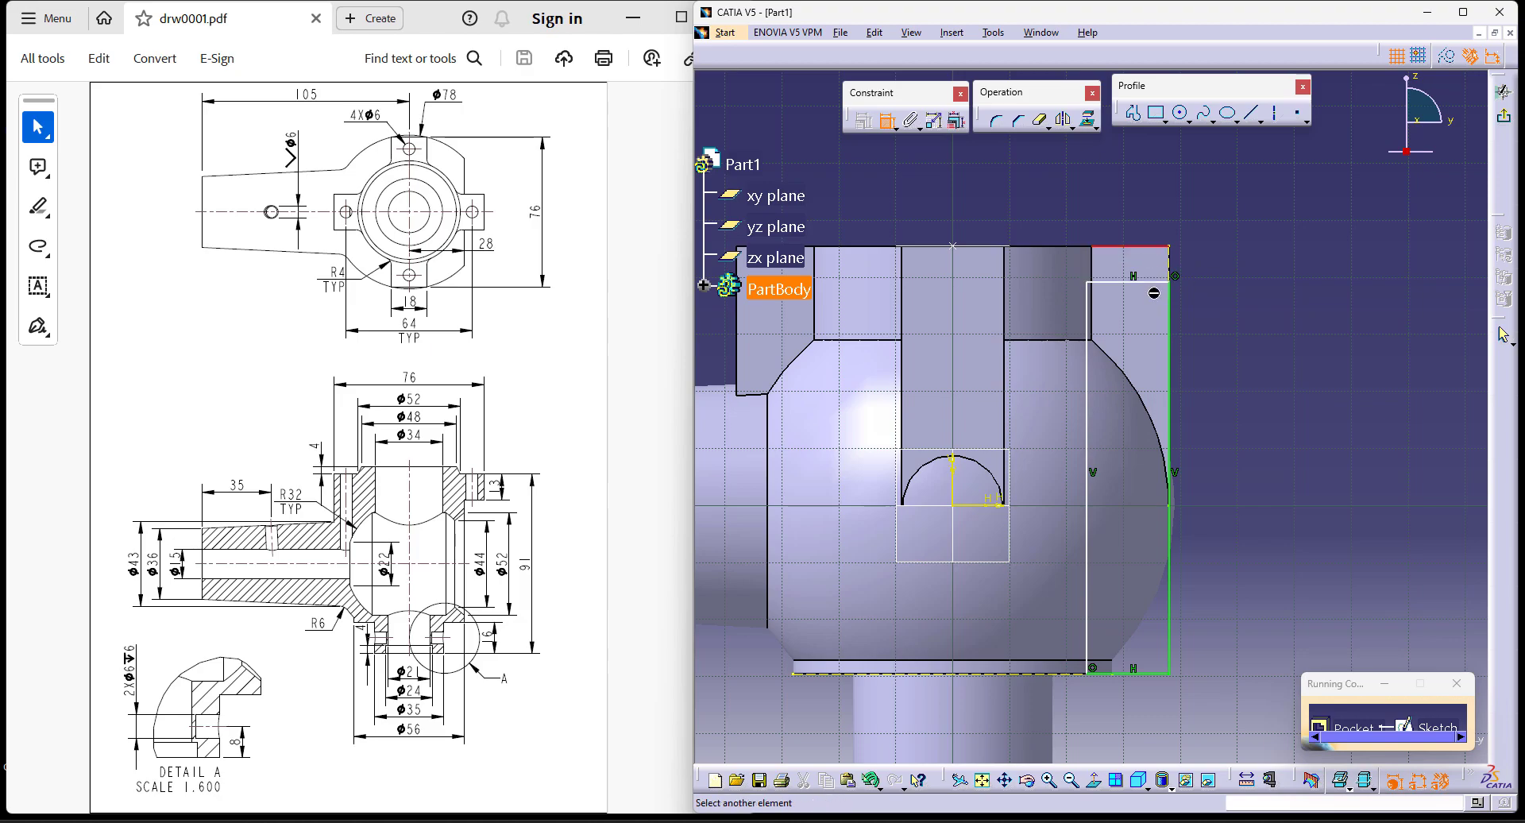
{"action": "left_click", "coordinate": [1164, 283]}
{"action": "left_click", "coordinate": [1202, 171]}
{"action": "double_click", "coordinate": [1200, 174]}
{"action": "type", "text": "13"}
{"action": "key", "text": "Return"}
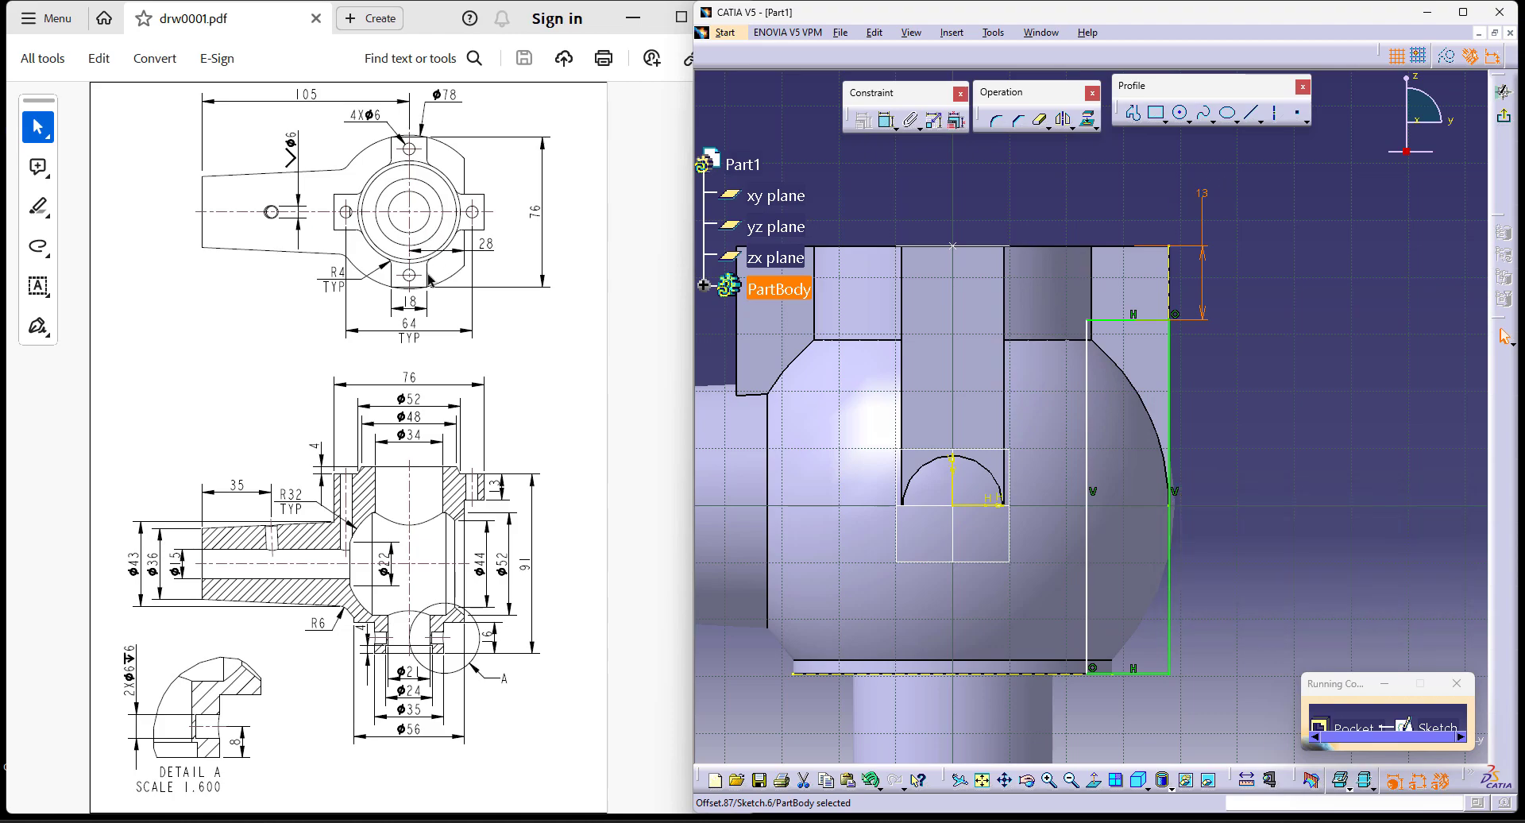
Step: Dimension the rectangle's inner side from the vertical axis and set the distance to 28 mm
{"action": "left_click", "coordinate": [887, 119]}
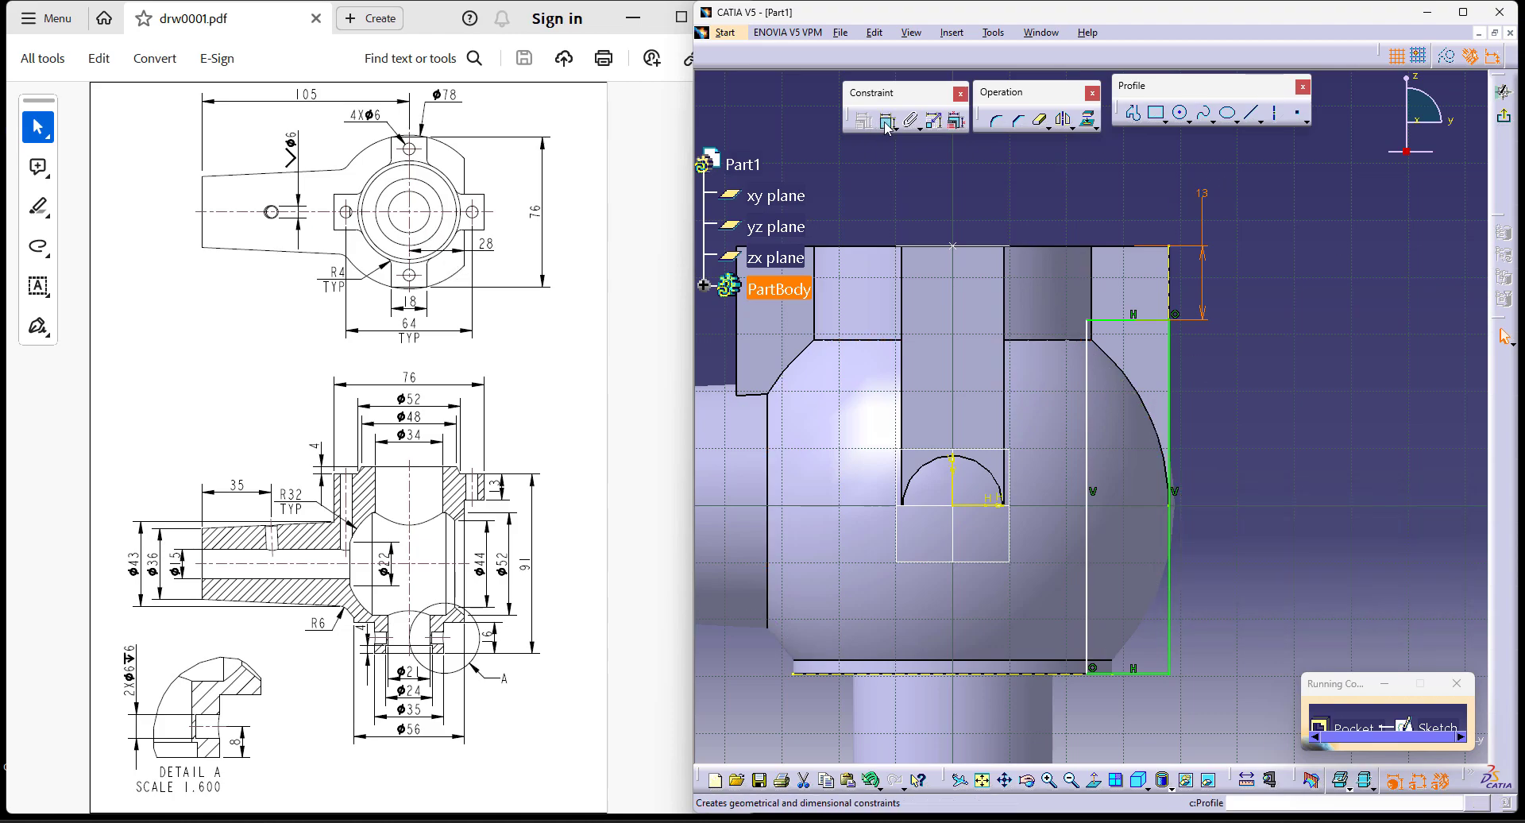
{"action": "left_click", "coordinate": [1099, 459]}
{"action": "double_click", "coordinate": [1033, 181]}
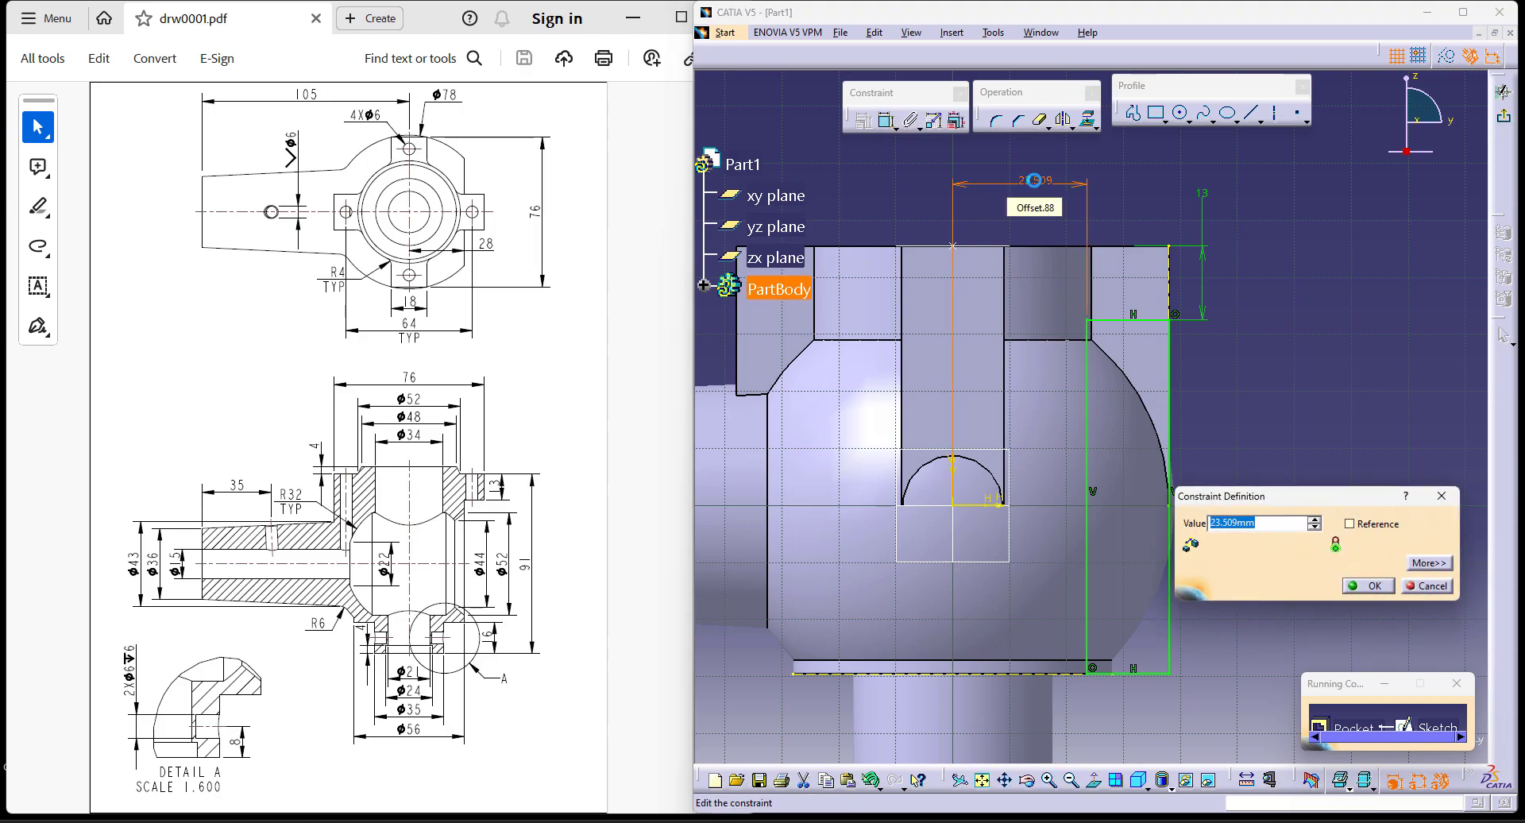
{"action": "key", "text": "Return"}
{"action": "left_click", "coordinate": [1295, 436]}
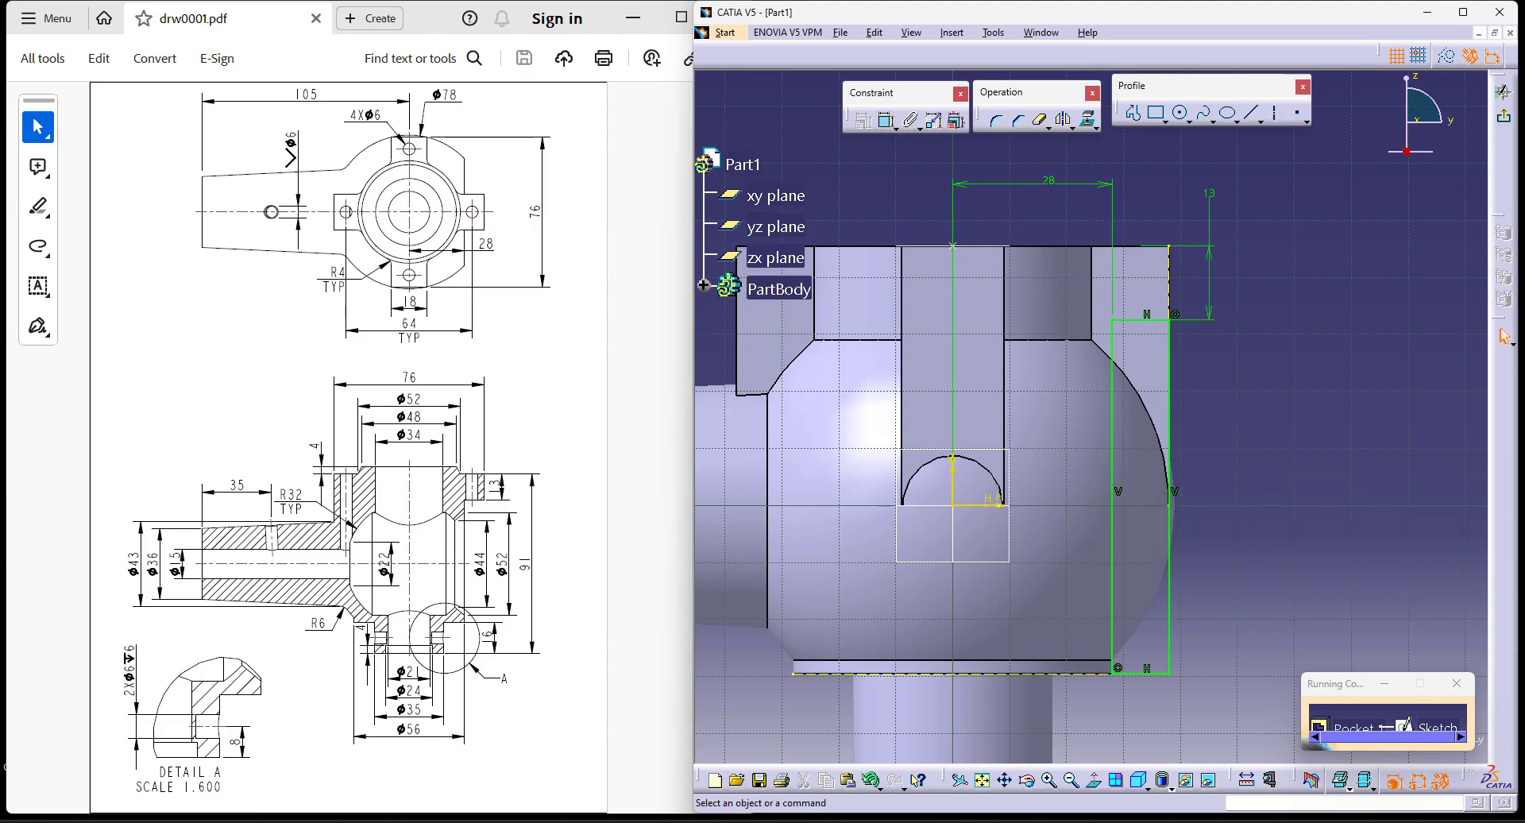
Step: Exit the sketch and pocket the rectangle with both the first and second limits set to Up to next
{"action": "left_click", "coordinate": [1505, 117]}
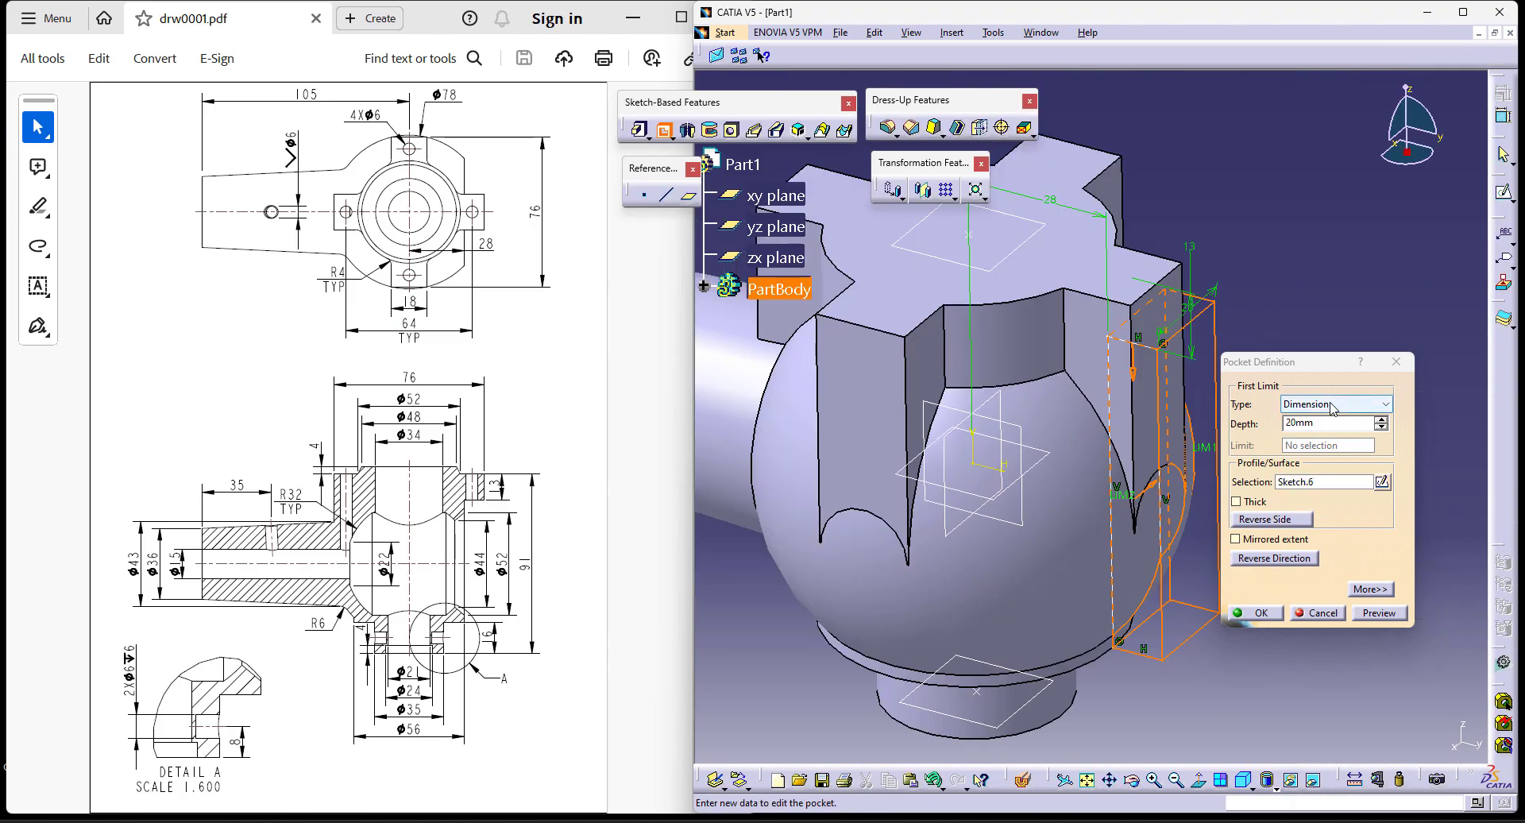
{"action": "left_click", "coordinate": [1332, 404]}
{"action": "left_click", "coordinate": [1319, 424]}
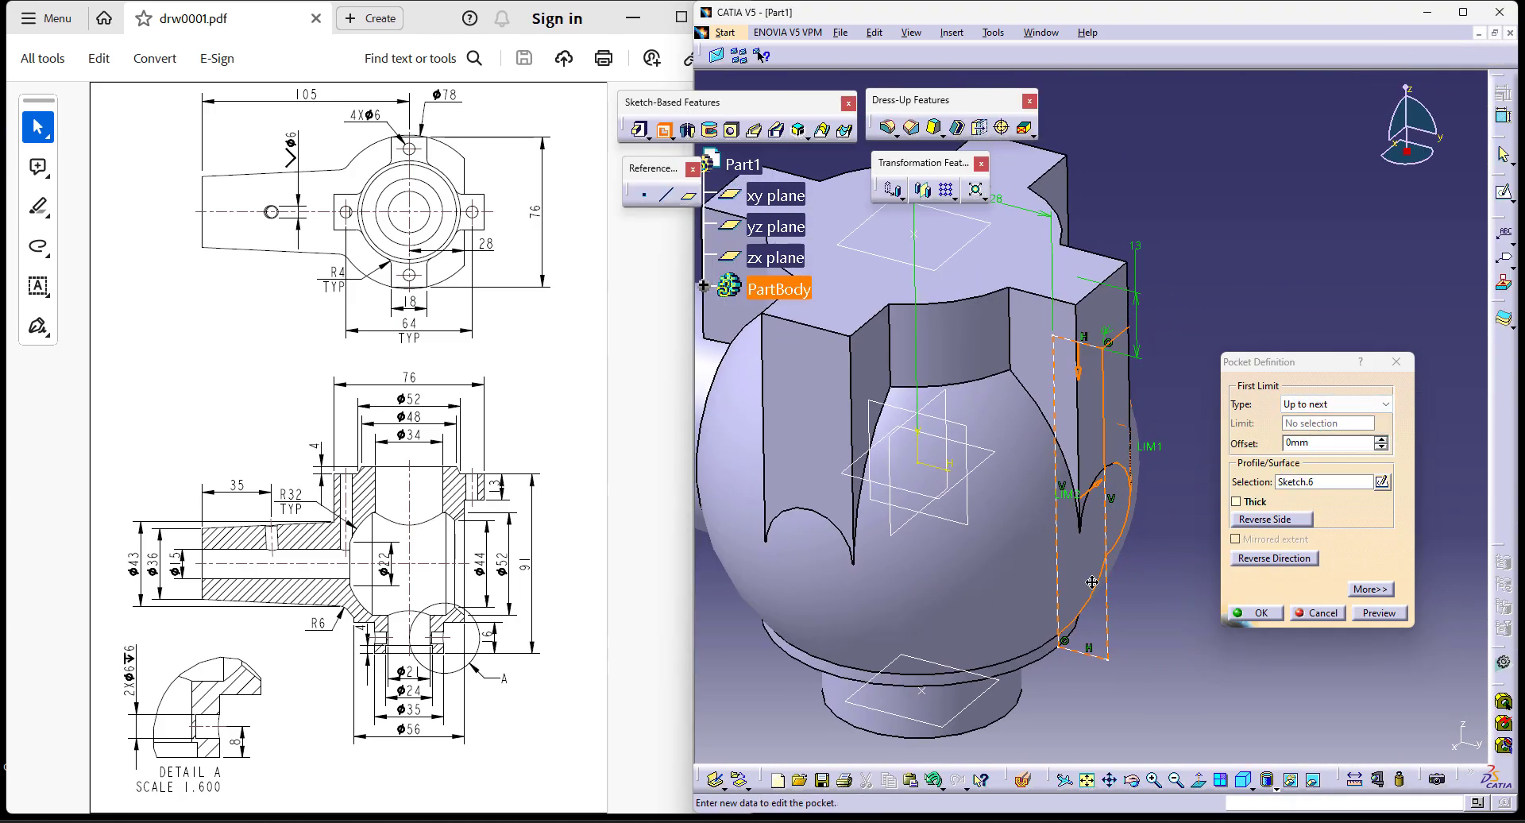
{"action": "left_click", "coordinate": [1378, 612]}
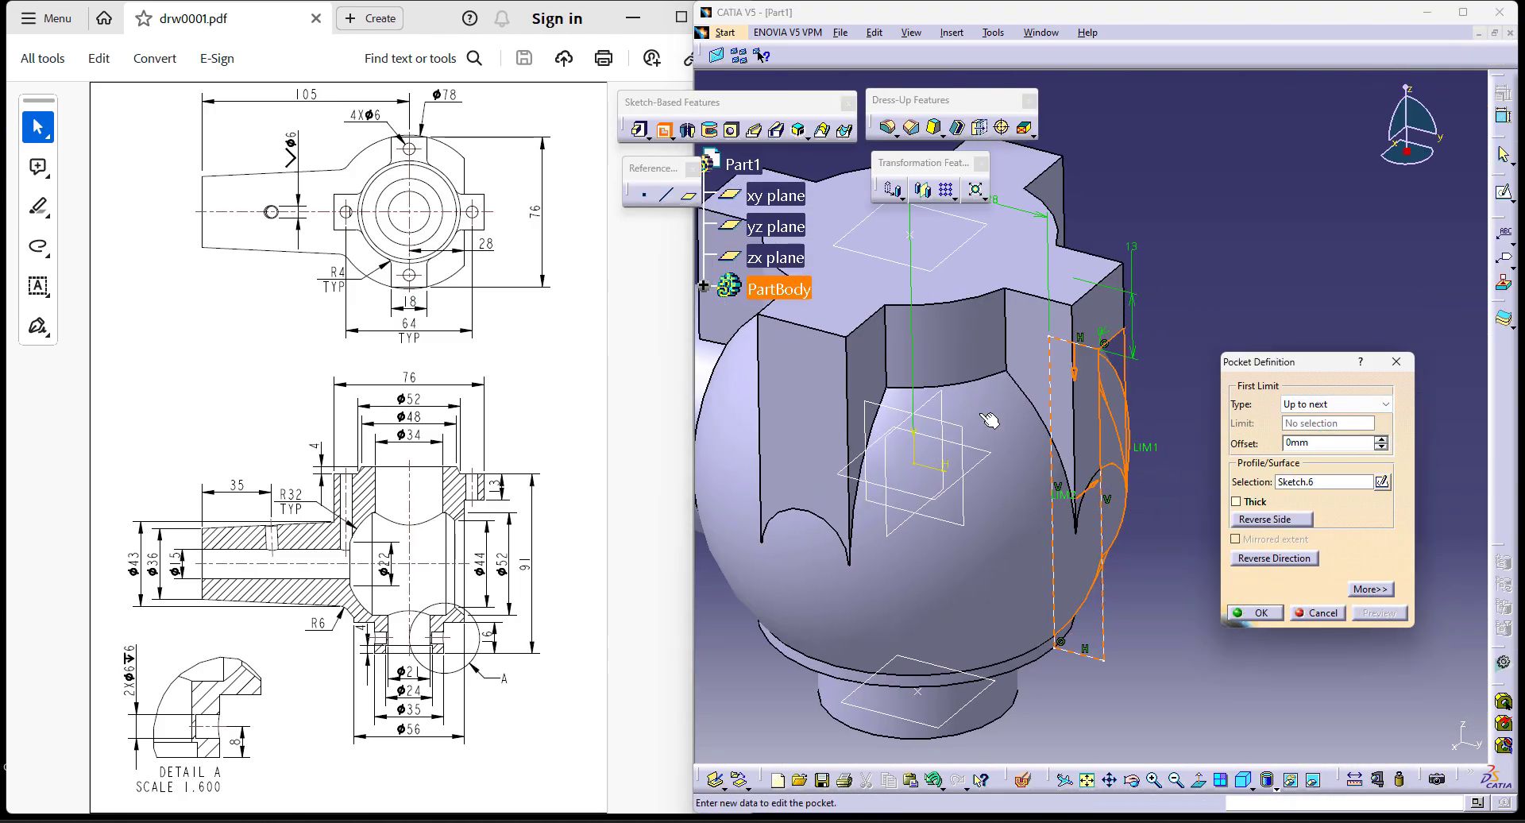
{"action": "left_click", "coordinate": [1371, 589]}
{"action": "left_click", "coordinate": [1456, 404]}
{"action": "left_click", "coordinate": [1450, 429]}
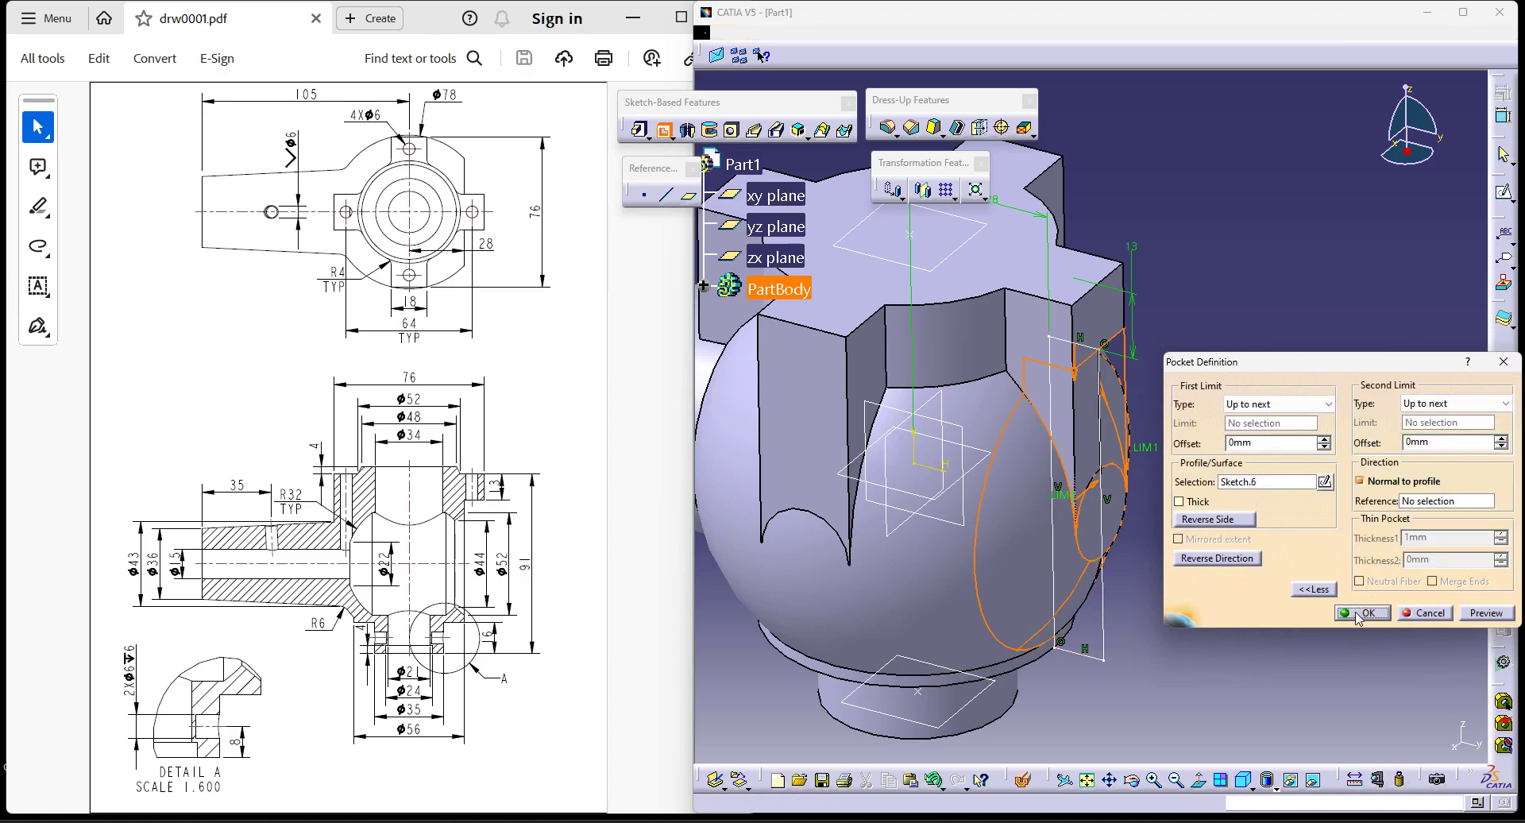
{"action": "left_click", "coordinate": [1360, 613]}
Step: Reopen the pocket's profile sketch for editing
{"action": "middle_click_drag", "start_coordinate": [1124, 567], "coordinate": [1208, 510]}
{"action": "left_click", "coordinate": [703, 286]}
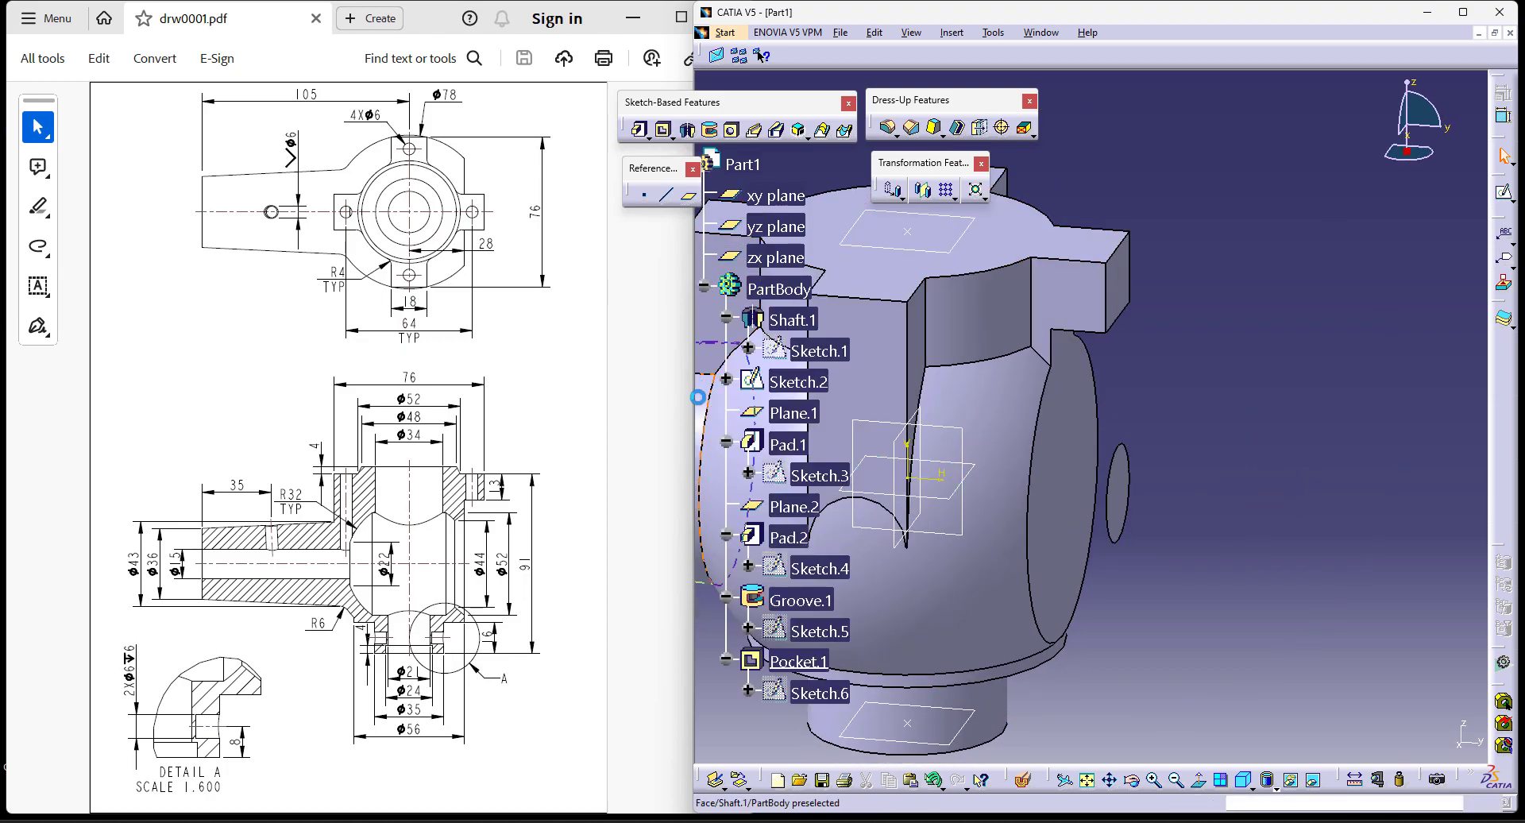
{"action": "scroll", "coordinate": [794, 476], "scroll_direction": "down", "scroll_amount": 3}
{"action": "left_click", "coordinate": [830, 554]}
{"action": "double_click", "coordinate": [830, 554]}
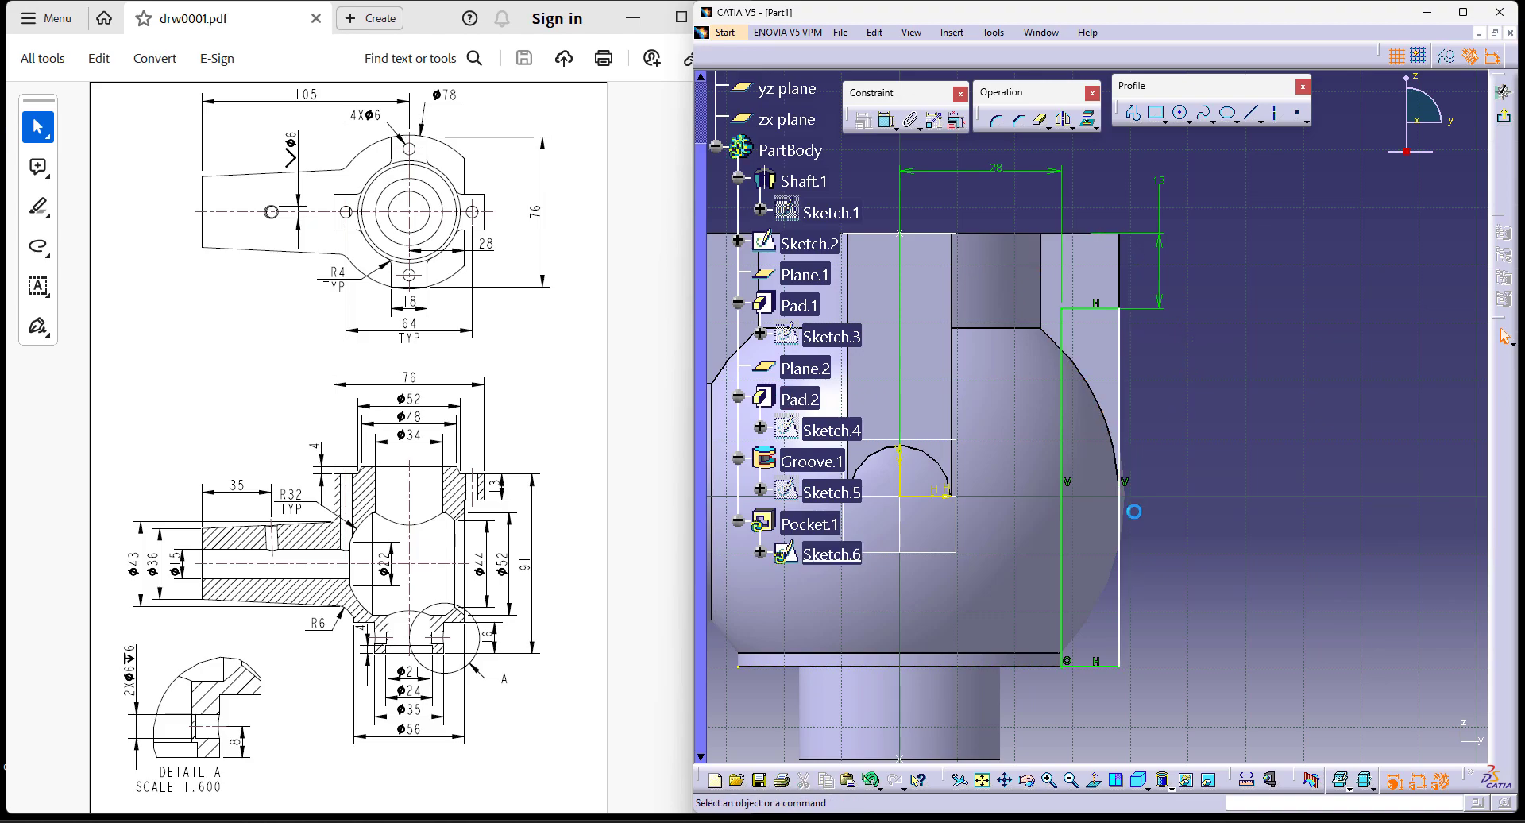
Step: Try to project the spherical body's face into the pocket sketch, and undo the projection
{"action": "scroll", "coordinate": [1141, 522], "scroll_direction": "up", "scroll_amount": 4}
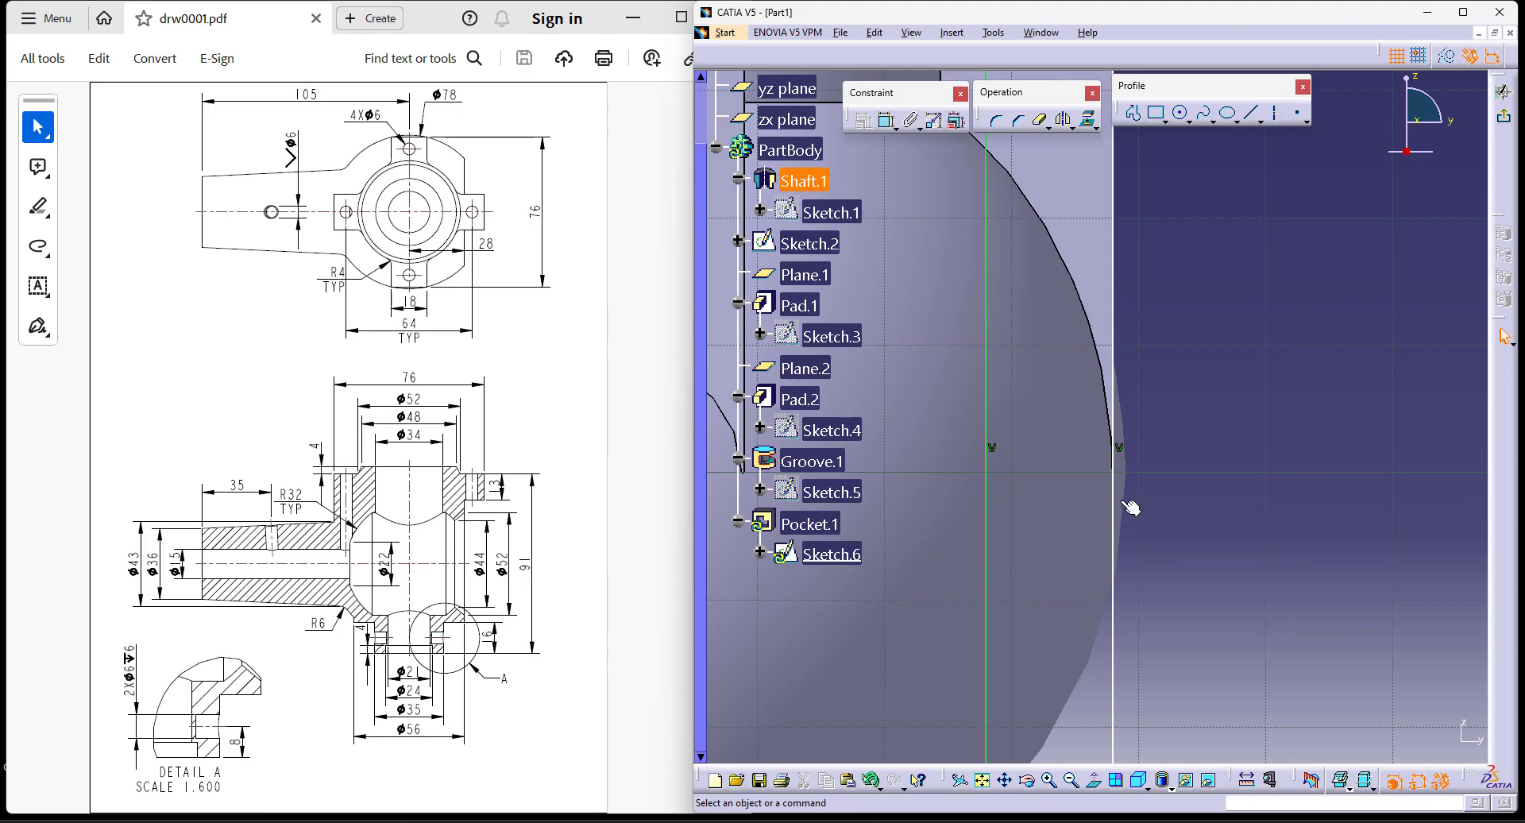
{"action": "left_click", "coordinate": [1087, 119]}
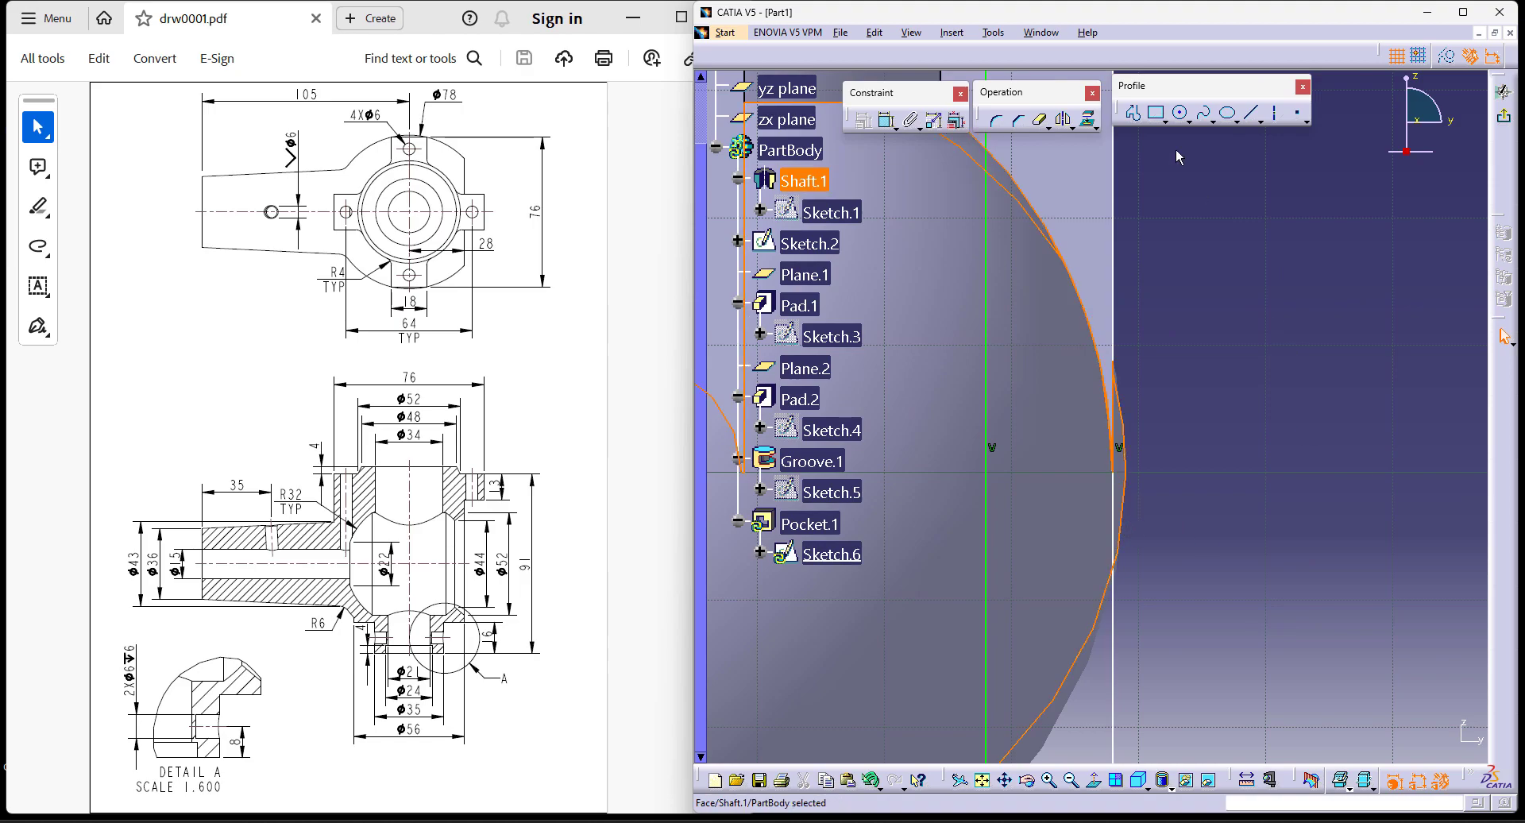
{"action": "left_click", "coordinate": [1085, 119]}
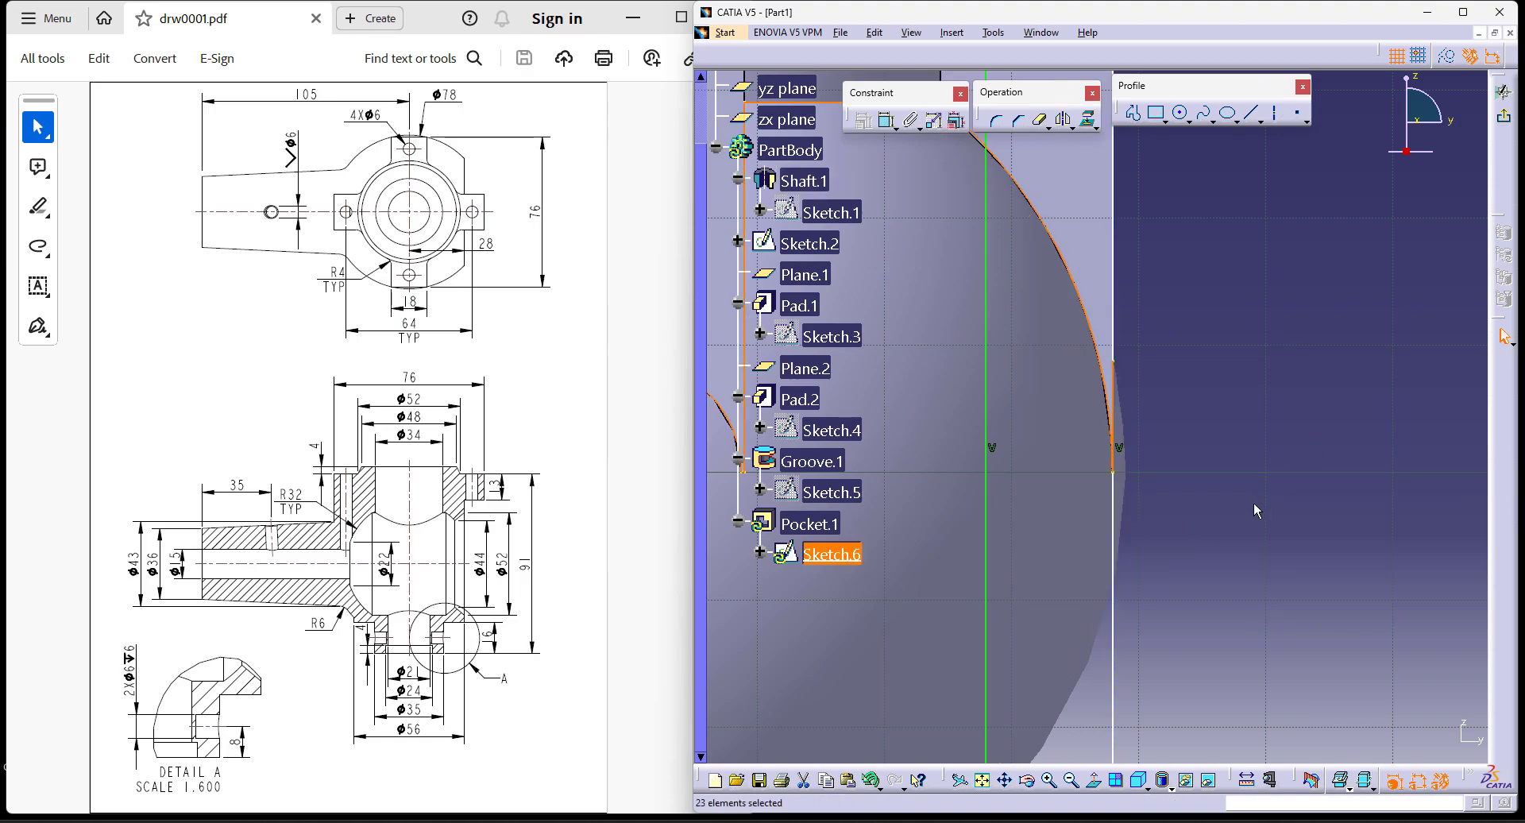
{"action": "scroll", "coordinate": [1241, 460], "scroll_direction": "down", "scroll_amount": 4}
{"action": "key", "text": "ctrl+z"}
{"action": "key", "text": "ctrl+z"}
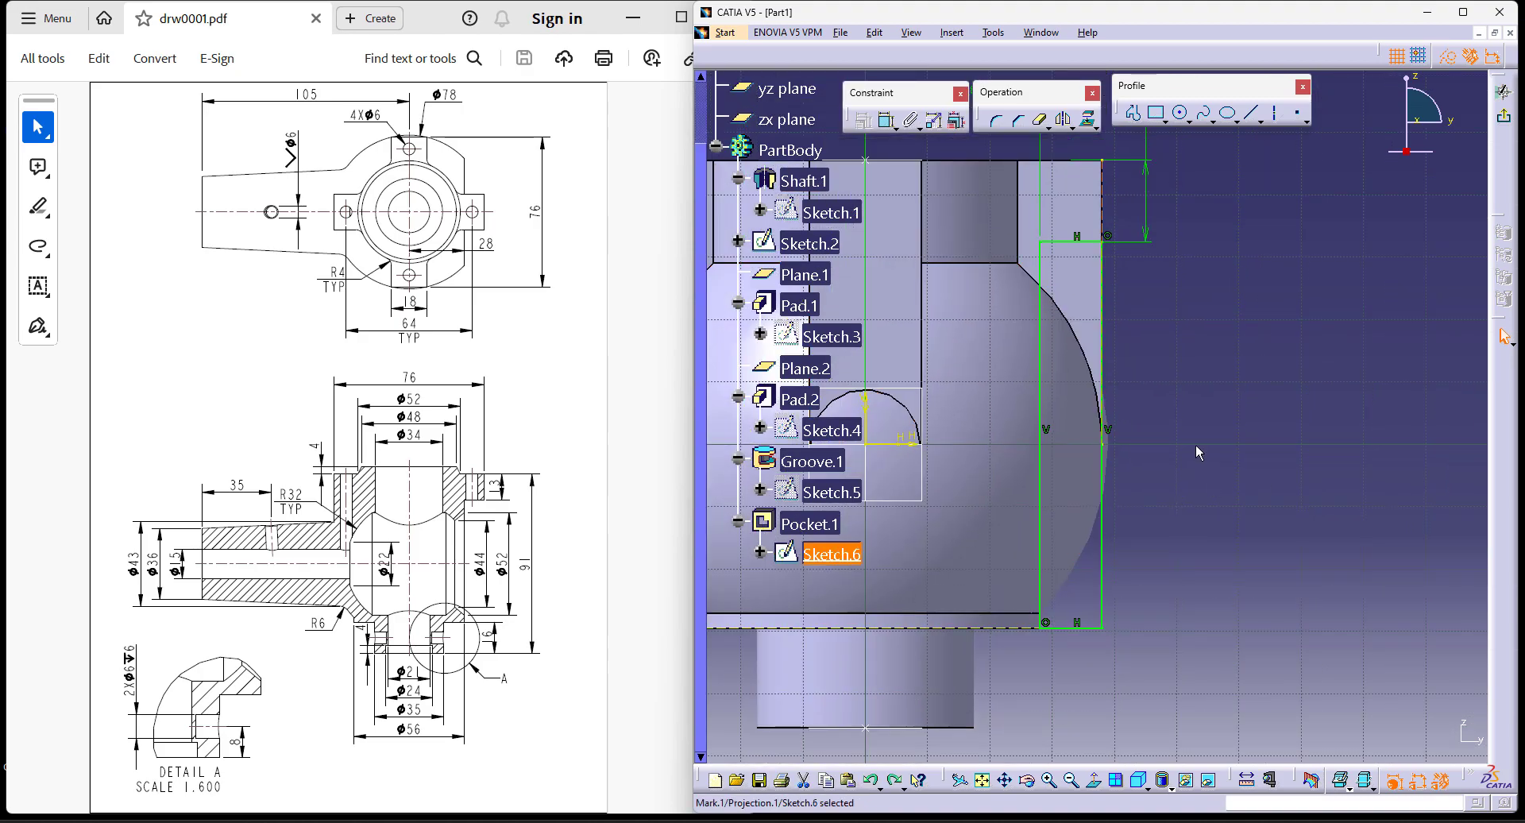
Step: Draw a construction circle about 79 mm in diameter centred on the sketch origin
{"action": "middle_click_drag", "start_coordinate": [1197, 448], "coordinate": [1265, 425]}
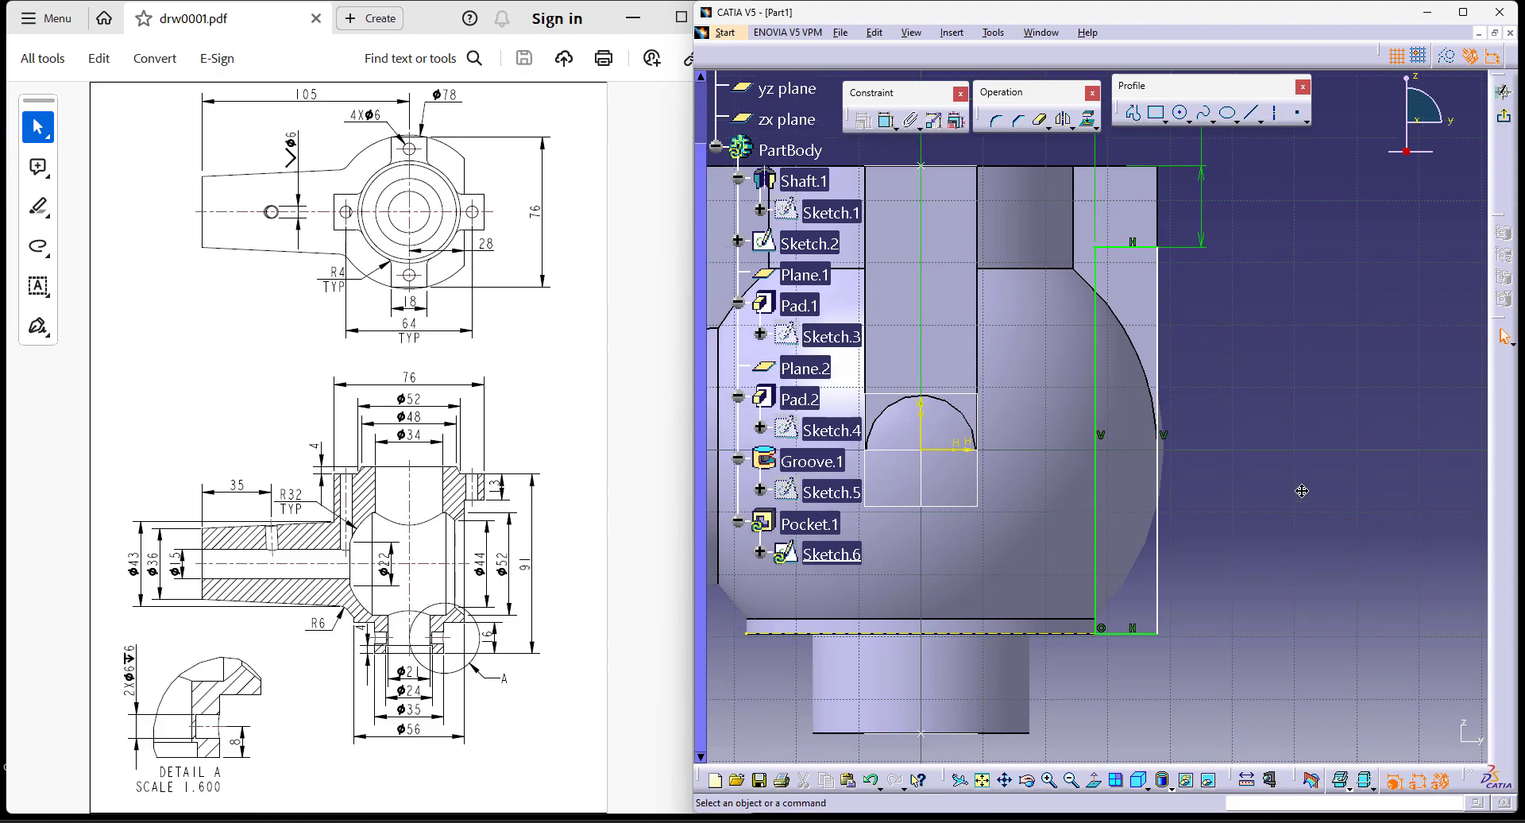
{"action": "left_click", "coordinate": [1180, 114]}
{"action": "middle_click_drag", "start_coordinate": [1275, 417], "coordinate": [1344, 434]}
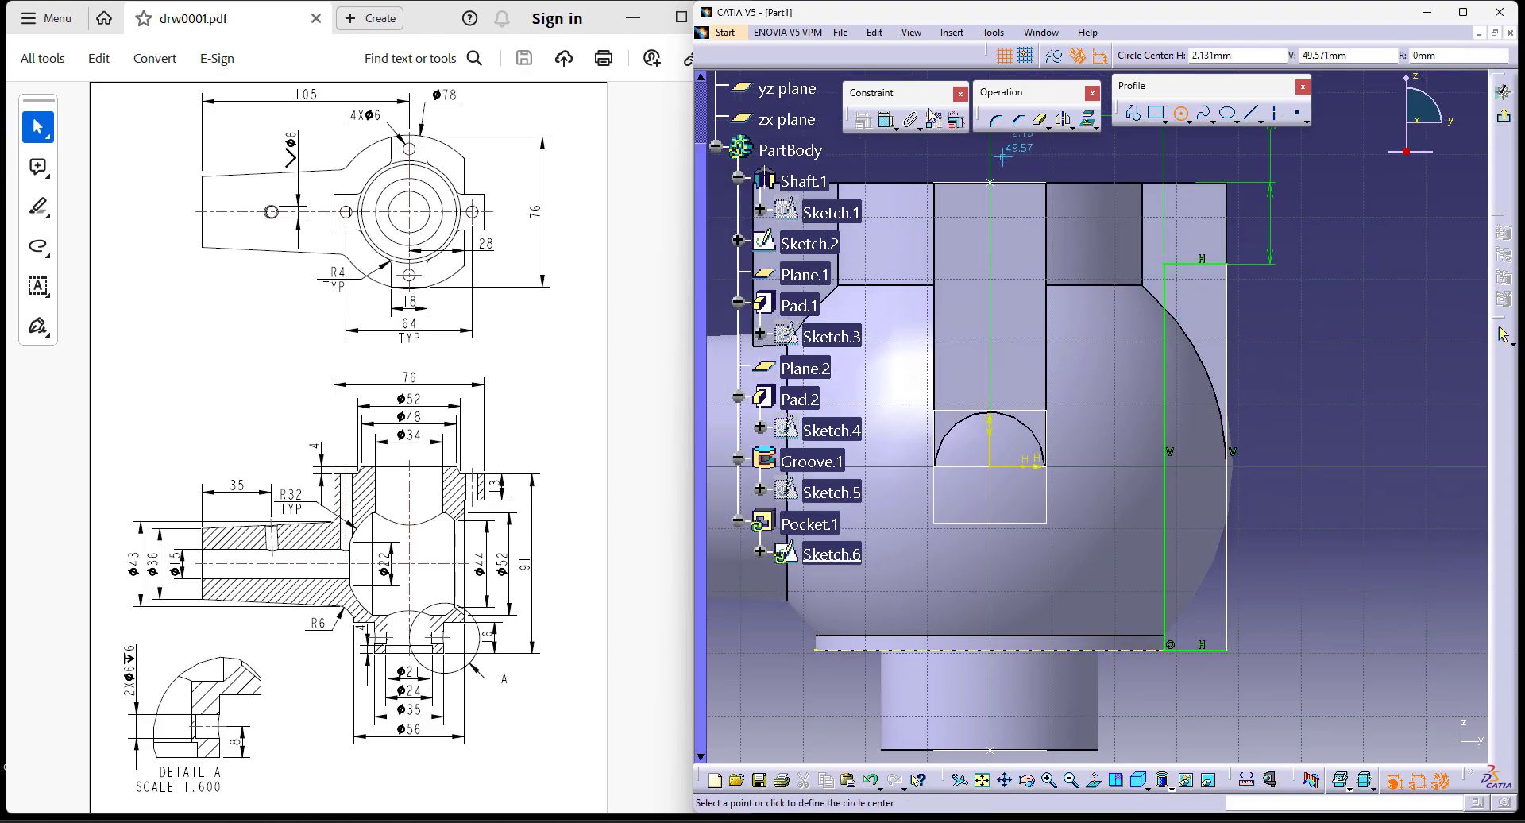
{"action": "left_click", "coordinate": [1055, 56]}
{"action": "left_click", "coordinate": [991, 465]}
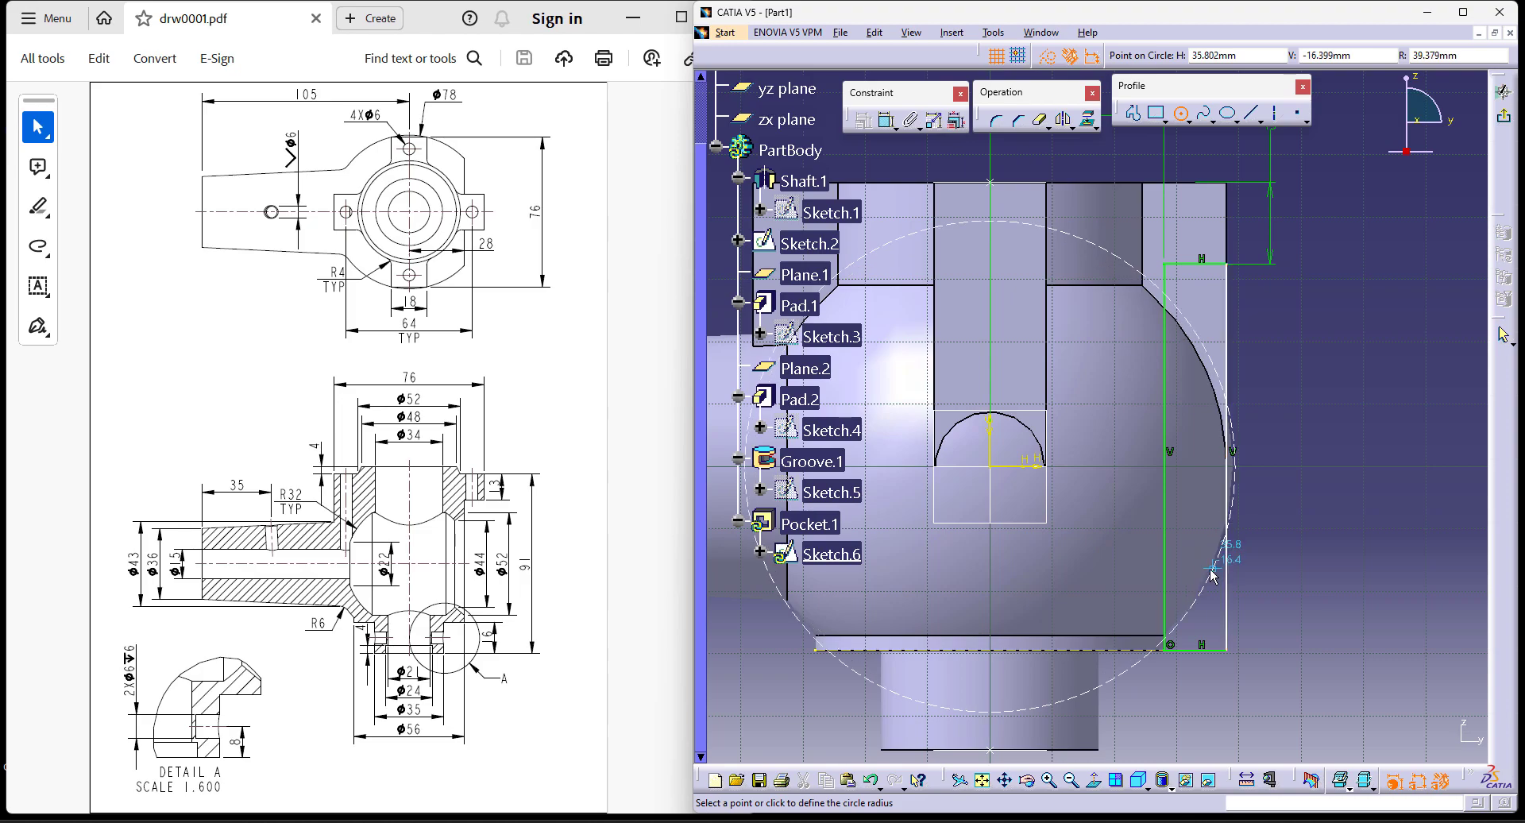
{"action": "left_click", "coordinate": [1216, 574]}
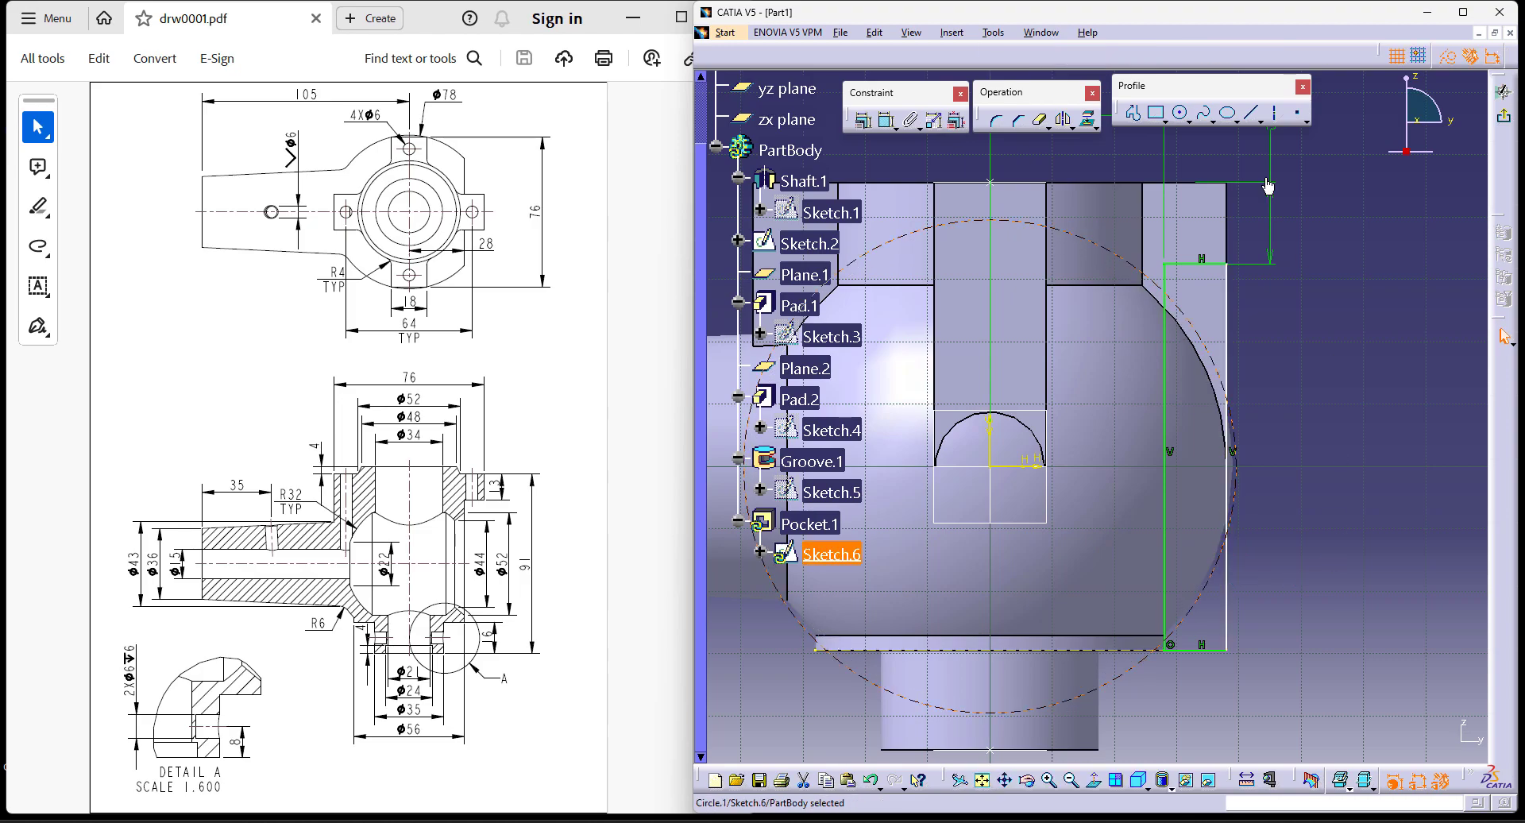
Step: Dimension the construction circle and set its diameter to 78 mm
{"action": "left_click", "coordinate": [886, 120]}
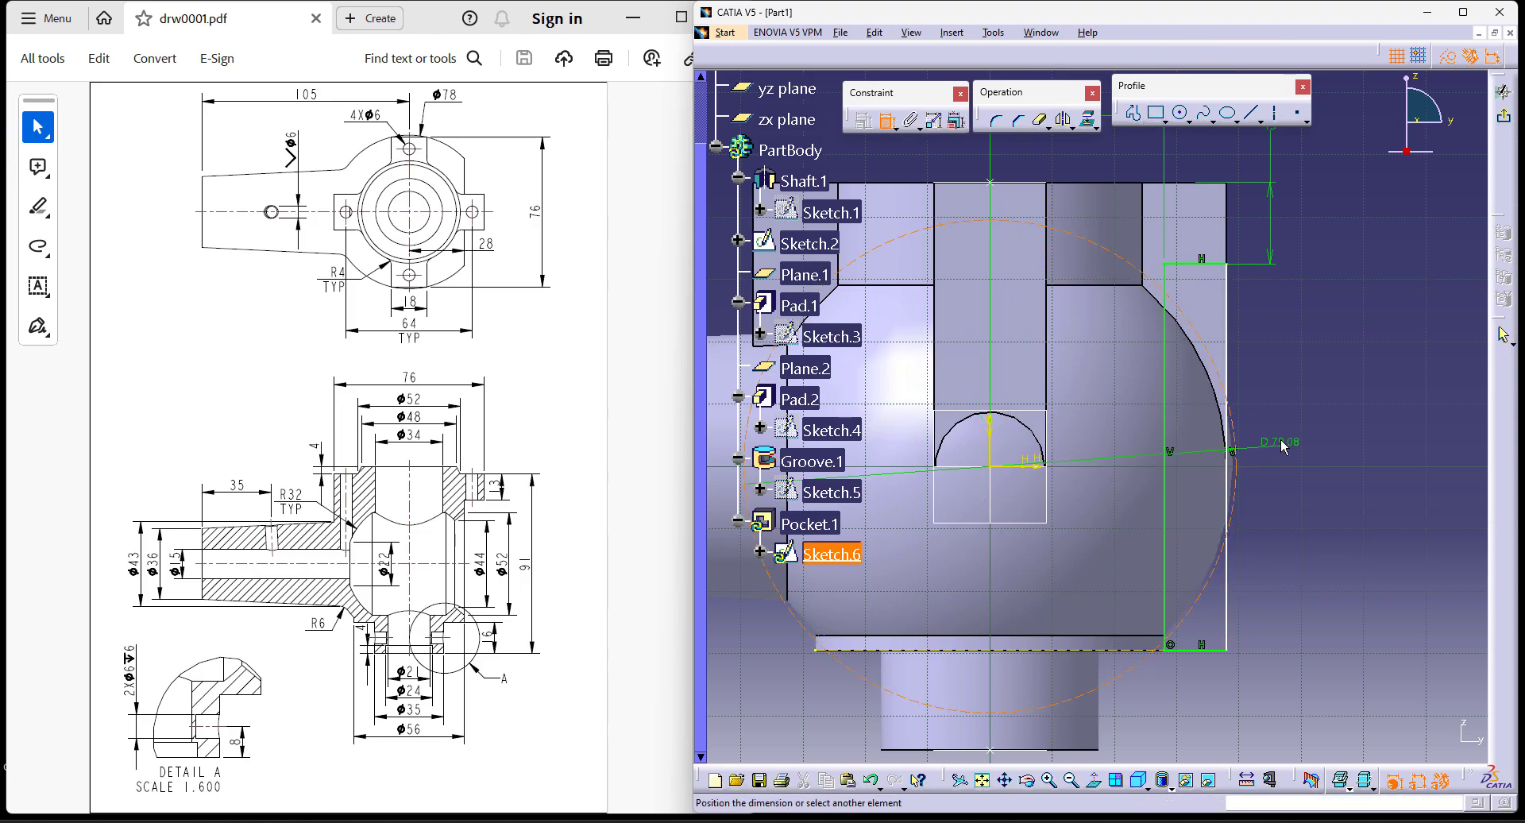
{"action": "left_click", "coordinate": [1296, 450]}
{"action": "double_click", "coordinate": [1279, 443]}
{"action": "type", "text": "78mm"}
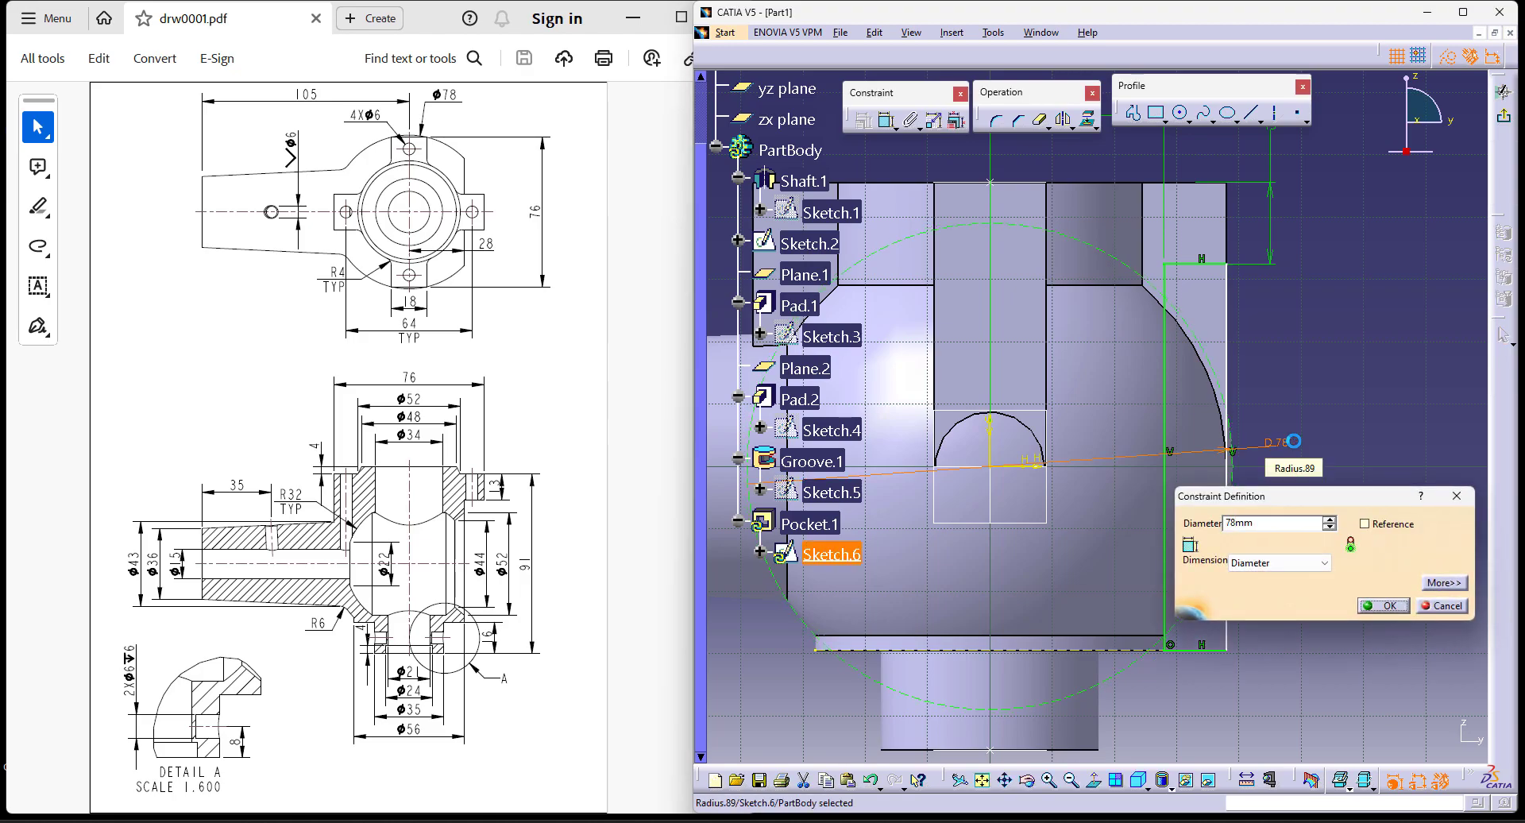
{"action": "key", "text": "Return"}
{"action": "left_click", "coordinate": [1286, 519]}
Step: Constrain the rectangle's outer side tangent to the 78 mm construction circle and exit the sketch to update the pocket
{"action": "mouse_move", "coordinate": [1321, 598]}
{"action": "middle_mouse_down"}
{"action": "mouse_move", "coordinate": [1293, 567]}
{"action": "mouse_move", "coordinate": [1273, 578]}
{"action": "middle_mouse_up"}
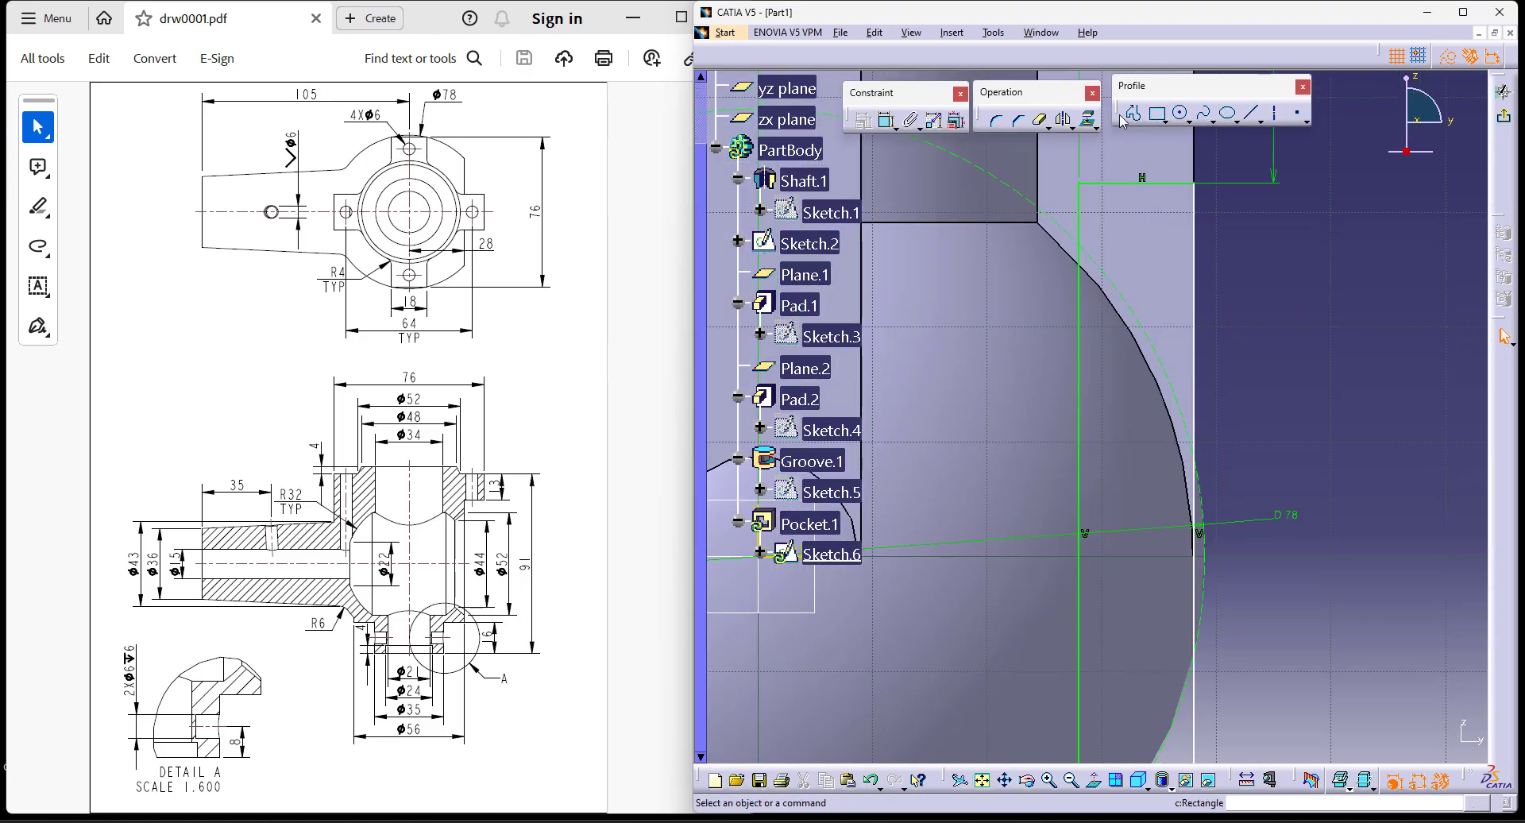
{"action": "left_click", "coordinate": [889, 122]}
{"action": "left_click", "coordinate": [1195, 553]}
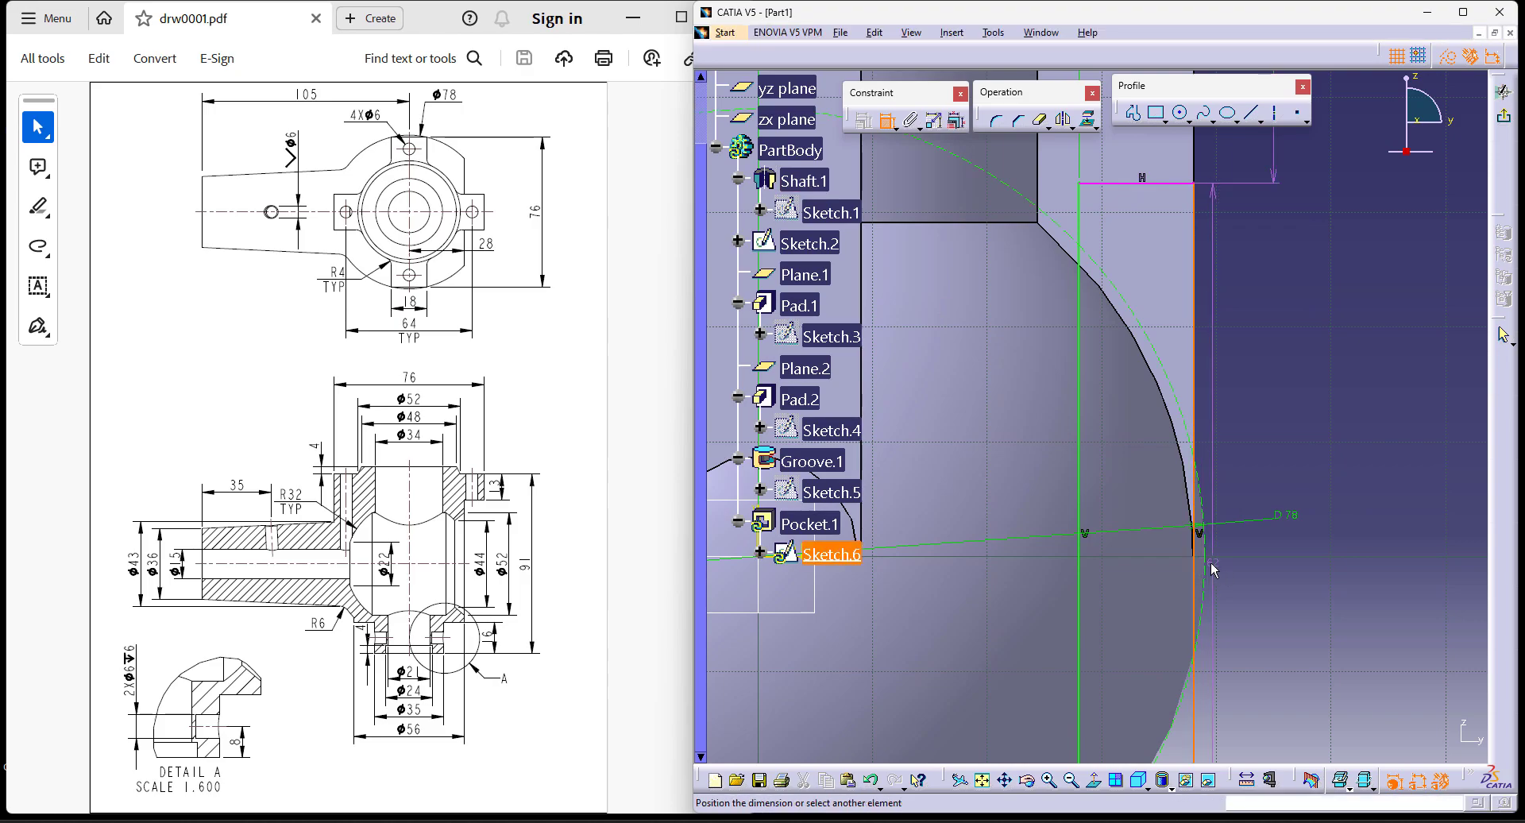
{"action": "left_click", "coordinate": [1208, 562]}
{"action": "right_click", "coordinate": [1308, 418]}
{"action": "left_click", "coordinate": [1391, 492]}
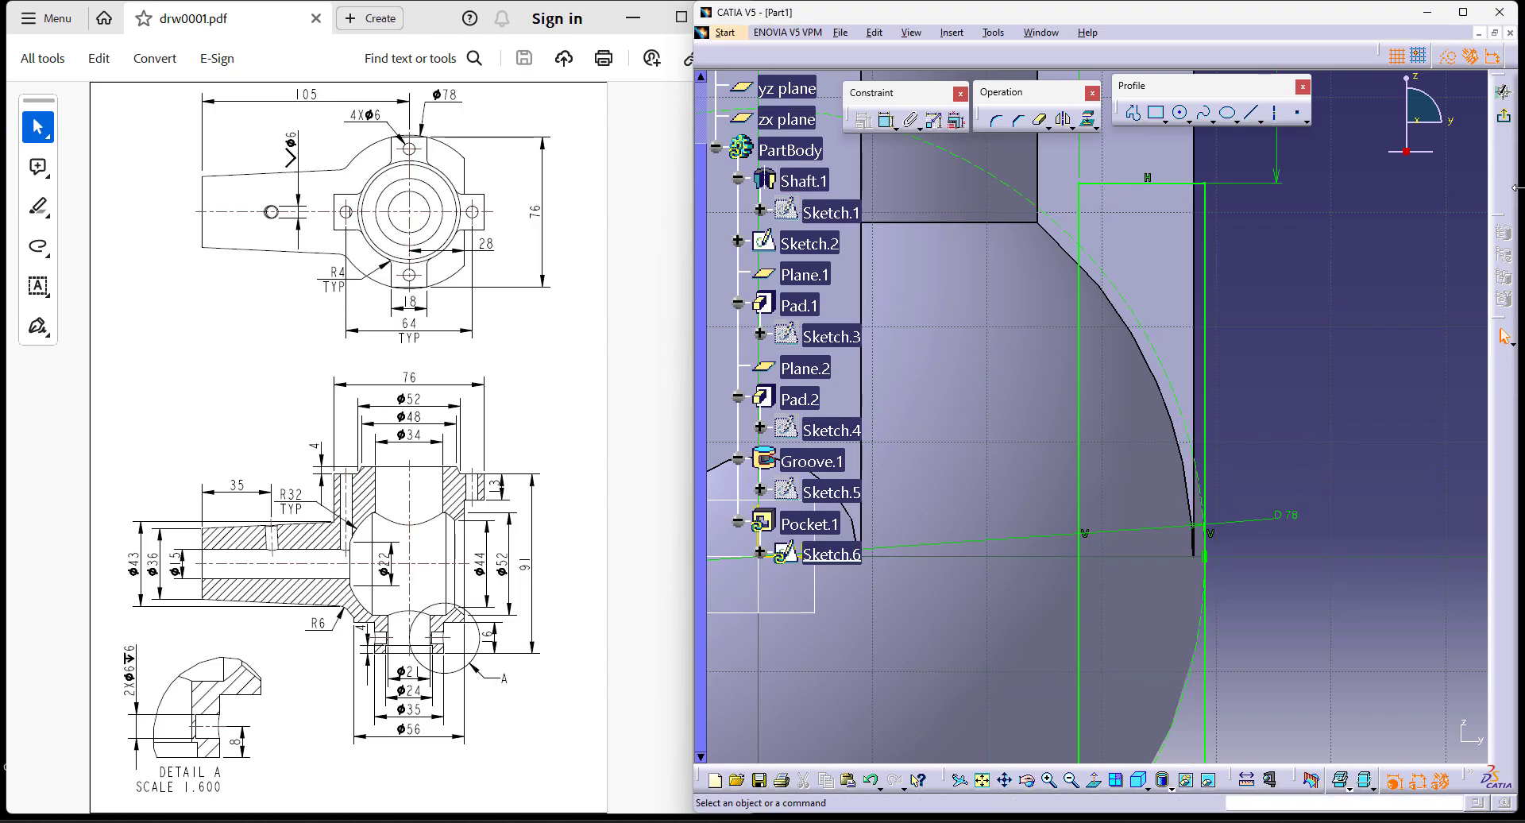
{"action": "left_click", "coordinate": [1504, 120]}
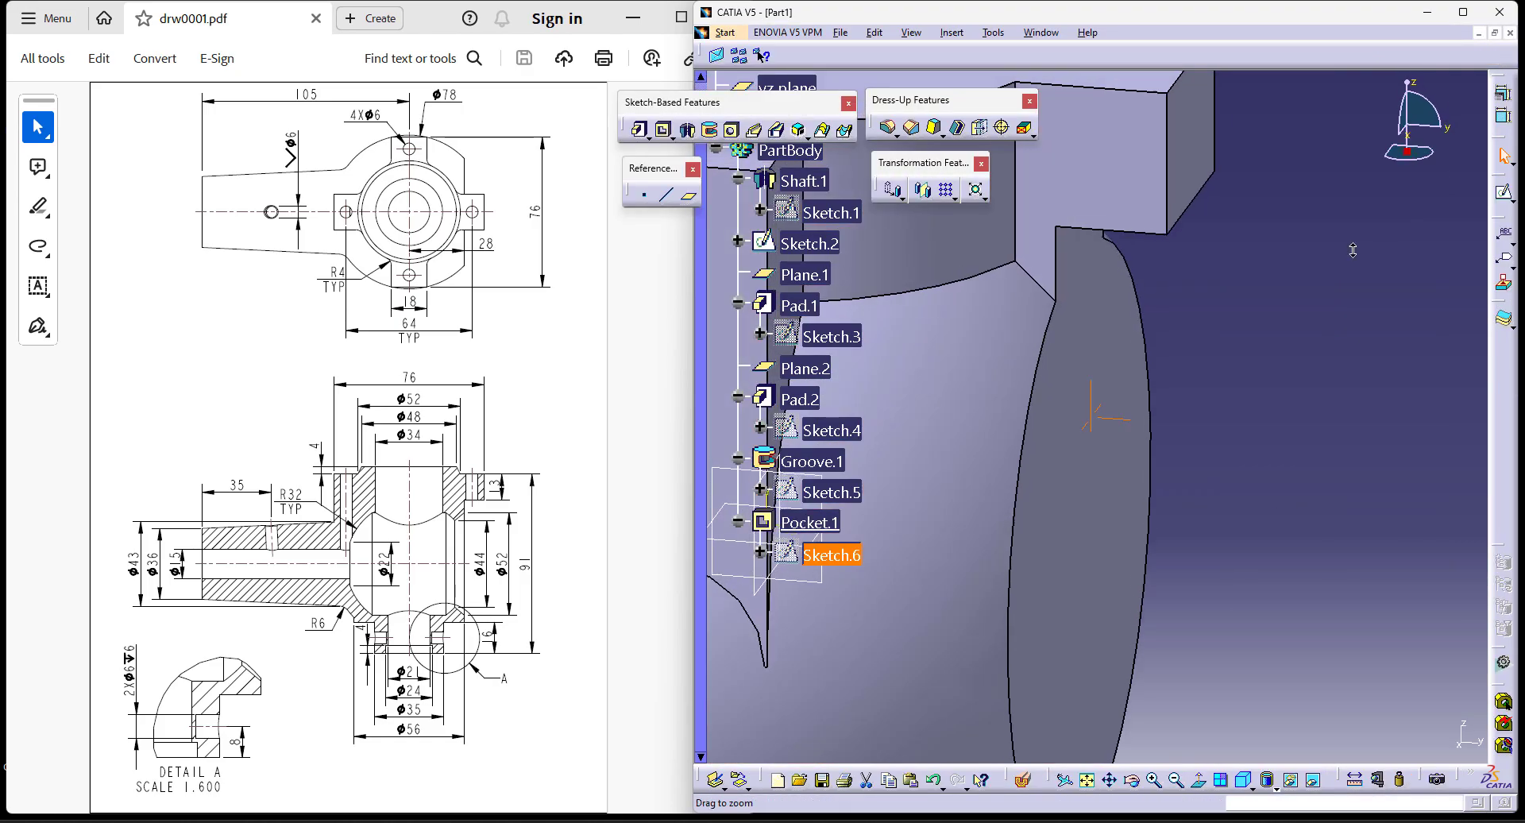
Step: Start a new sketch on the yz plane and project the pocket's vertical flat edge as a construction line
{"action": "left_click", "coordinate": [1188, 586]}
{"action": "middle_click_drag", "start_coordinate": [1219, 614], "coordinate": [1301, 578]}
{"action": "mouse_move", "coordinate": [1246, 507]}
{"action": "middle_mouse_down"}
{"action": "mouse_move", "coordinate": [1349, 494]}
{"action": "mouse_move", "coordinate": [1330, 508]}
{"action": "middle_mouse_up"}
{"action": "left_click", "coordinate": [1348, 494]}
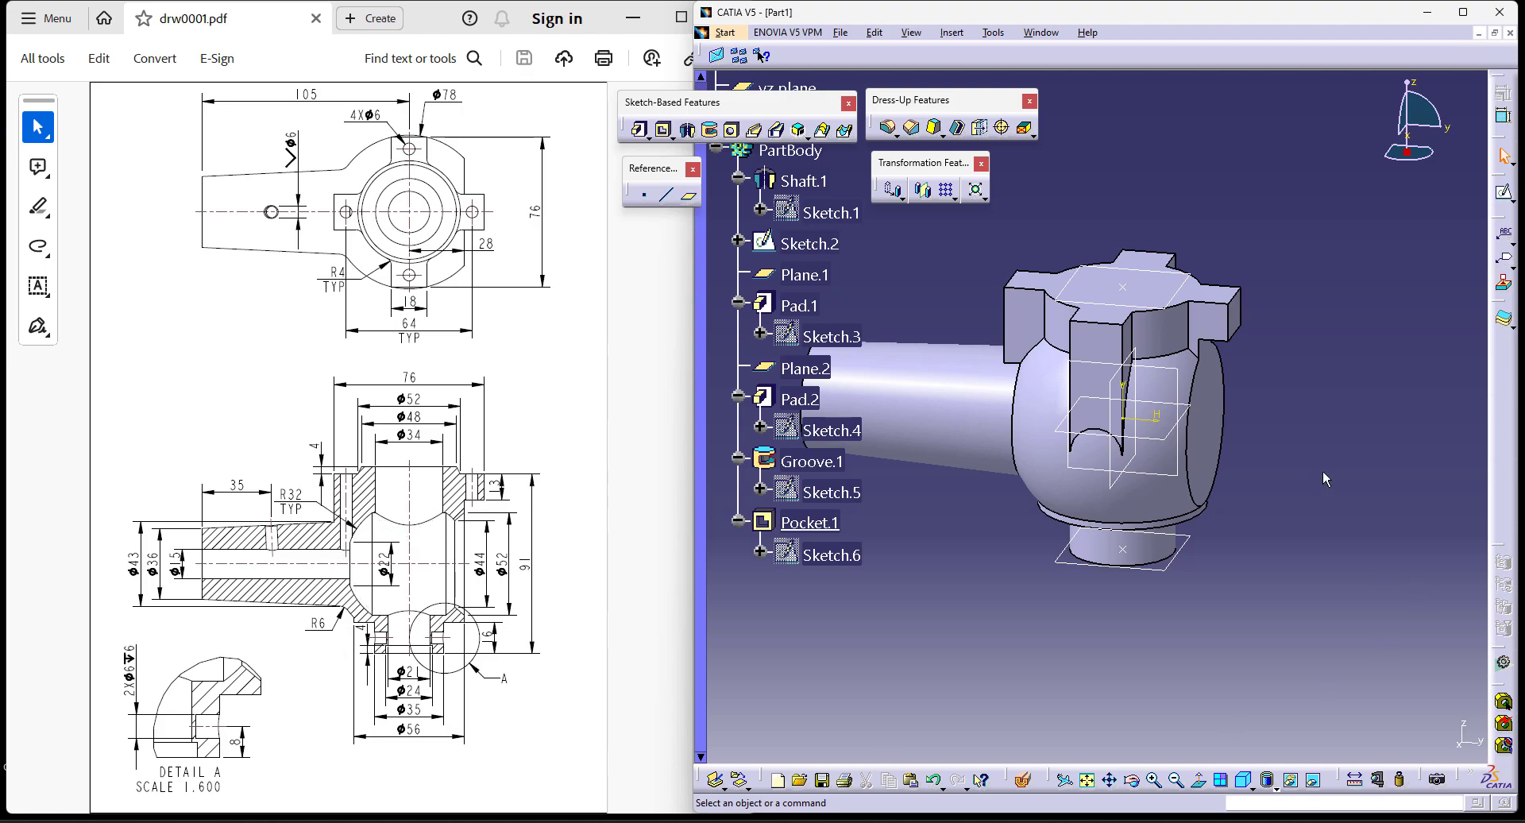
{"action": "middle_click_drag", "start_coordinate": [1321, 473], "coordinate": [1364, 529]}
{"action": "left_click", "coordinate": [1504, 192]}
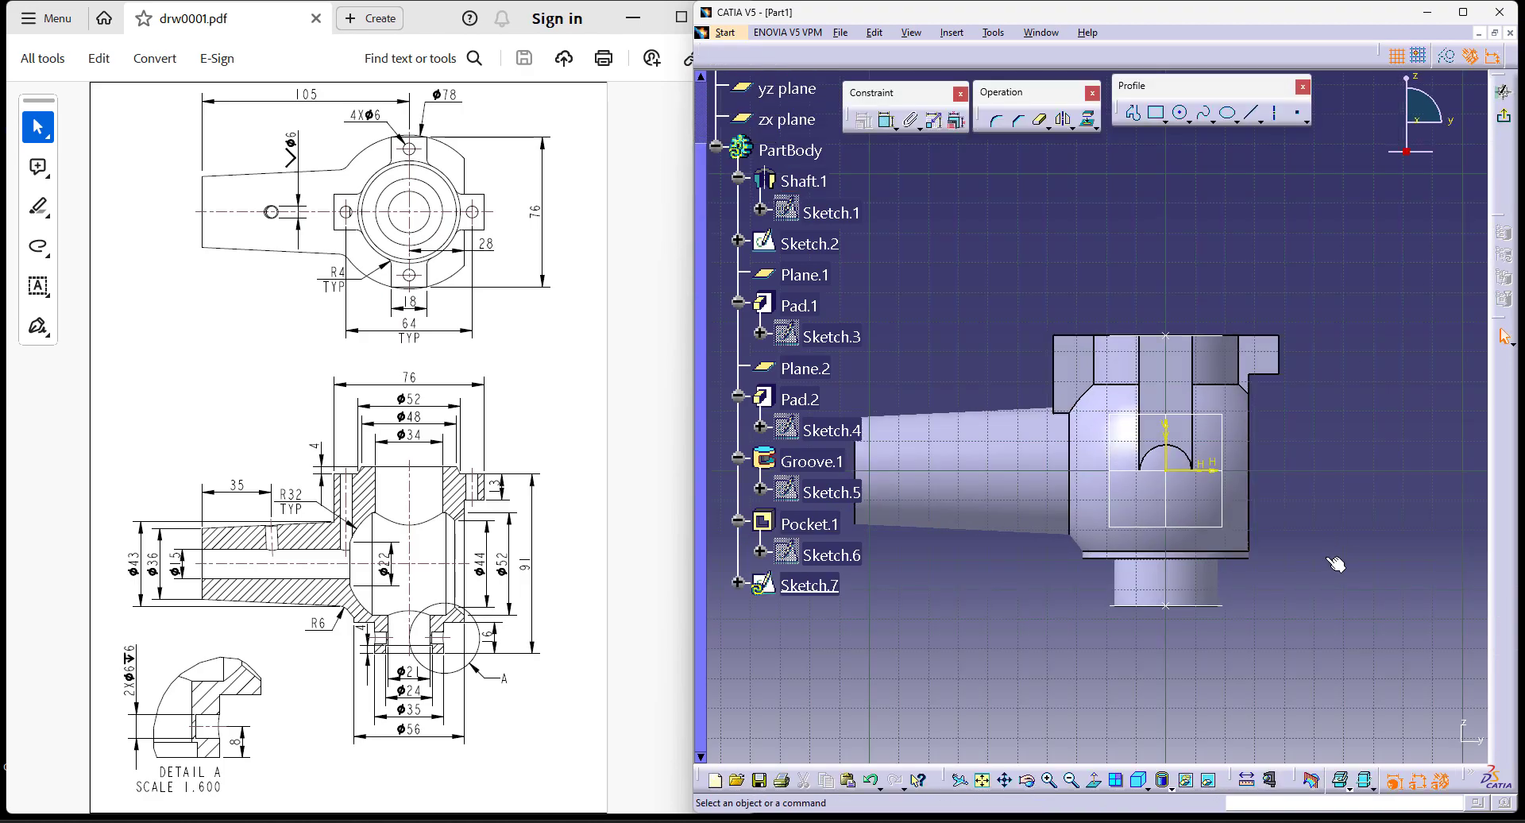
{"action": "middle_click_drag", "start_coordinate": [1328, 559], "coordinate": [1377, 487], "text": "ctrl"}
{"action": "middle_click_drag", "start_coordinate": [1361, 436], "coordinate": [1268, 410]}
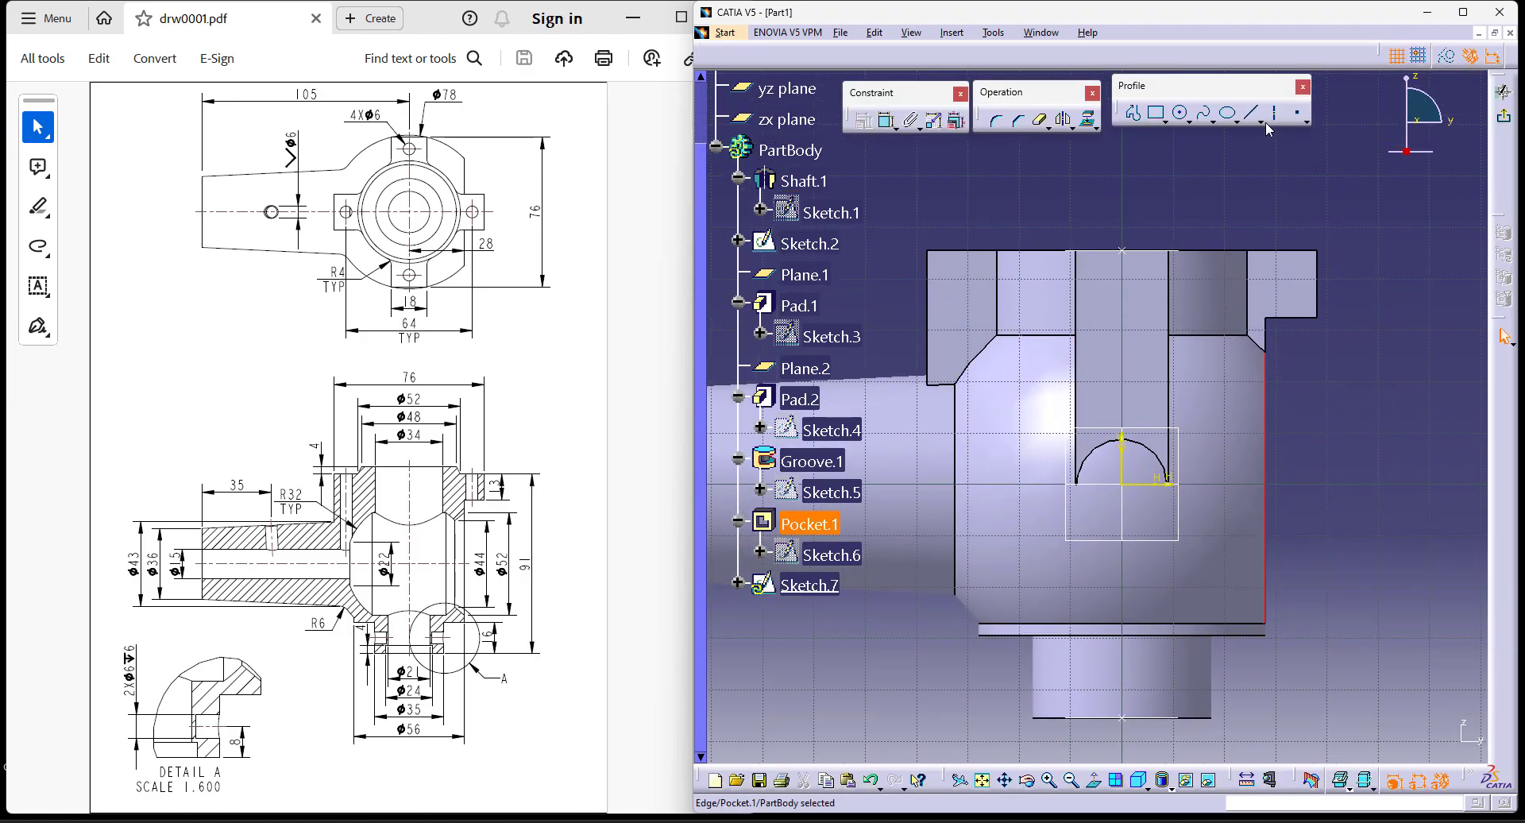
{"action": "left_click", "coordinate": [1090, 121]}
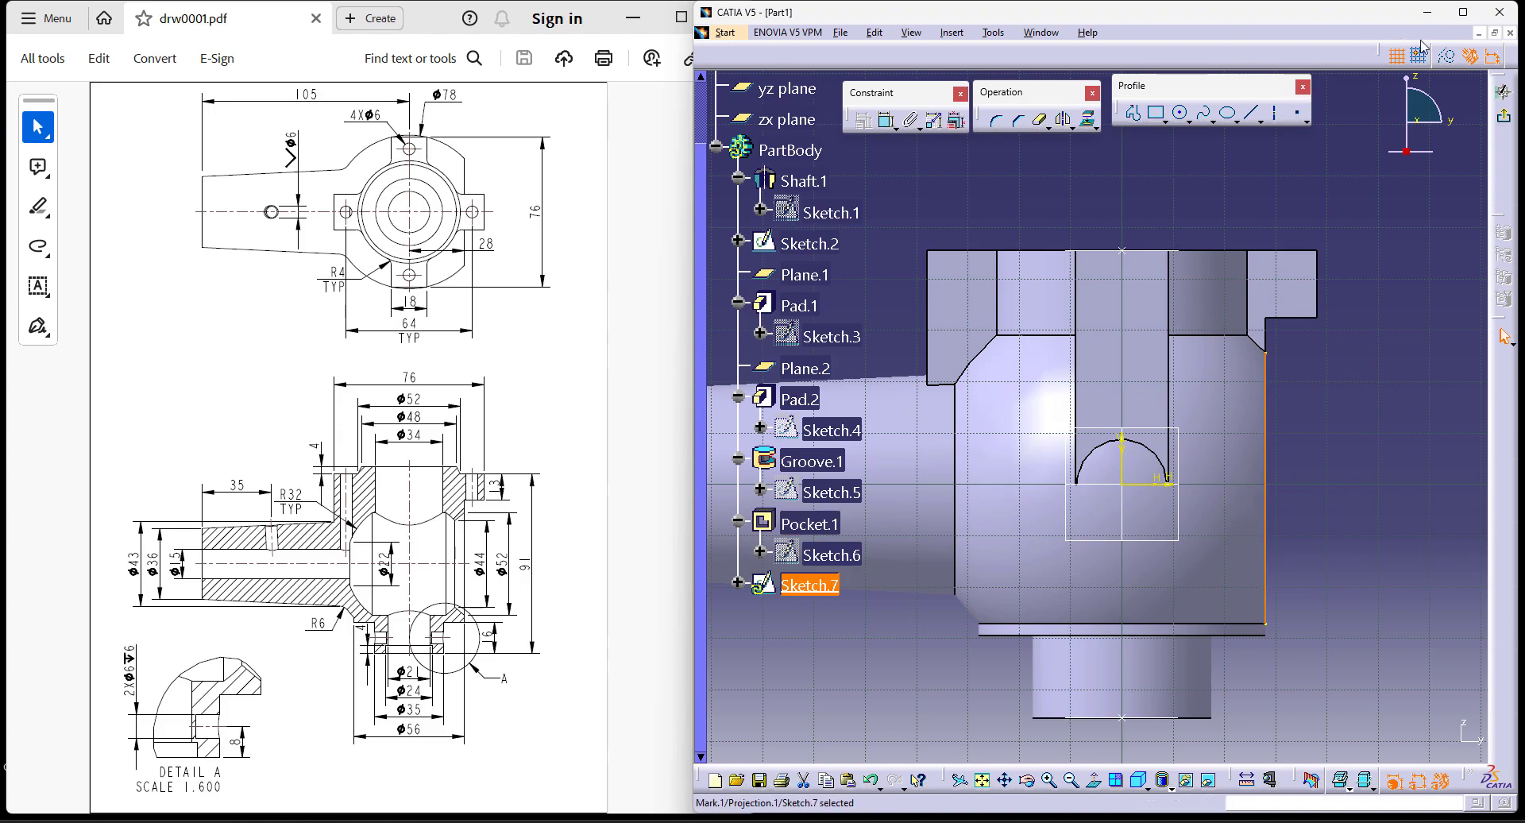
{"action": "left_click", "coordinate": [1270, 235]}
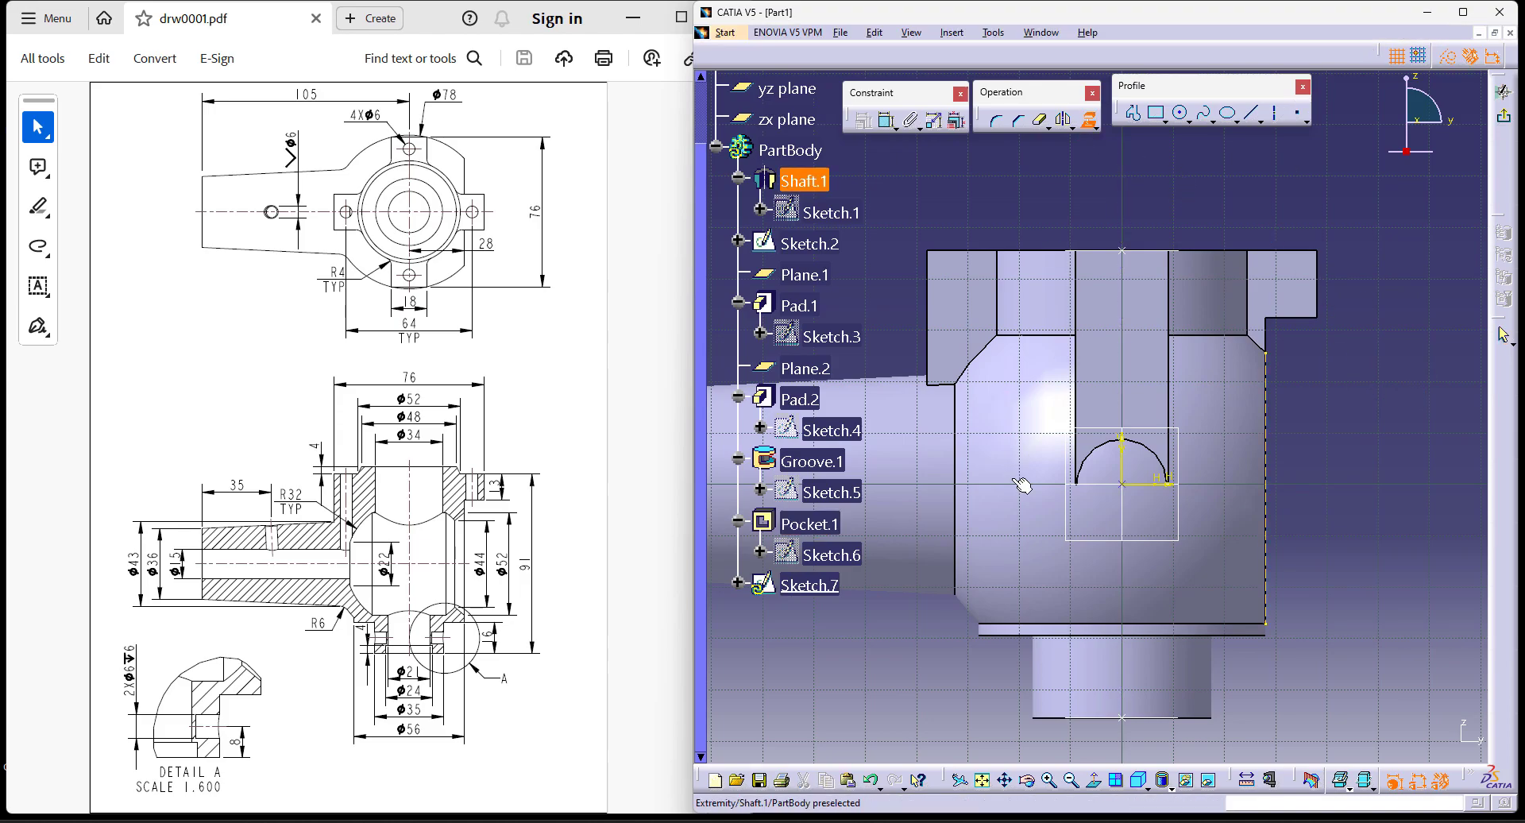
Step: Project the tapered arm's axis into the sketch as a horizontal centre line
{"action": "left_click", "coordinate": [1276, 118]}
{"action": "middle_click_drag", "start_coordinate": [823, 477], "coordinate": [1110, 466]}
{"action": "left_click", "coordinate": [1094, 125]}
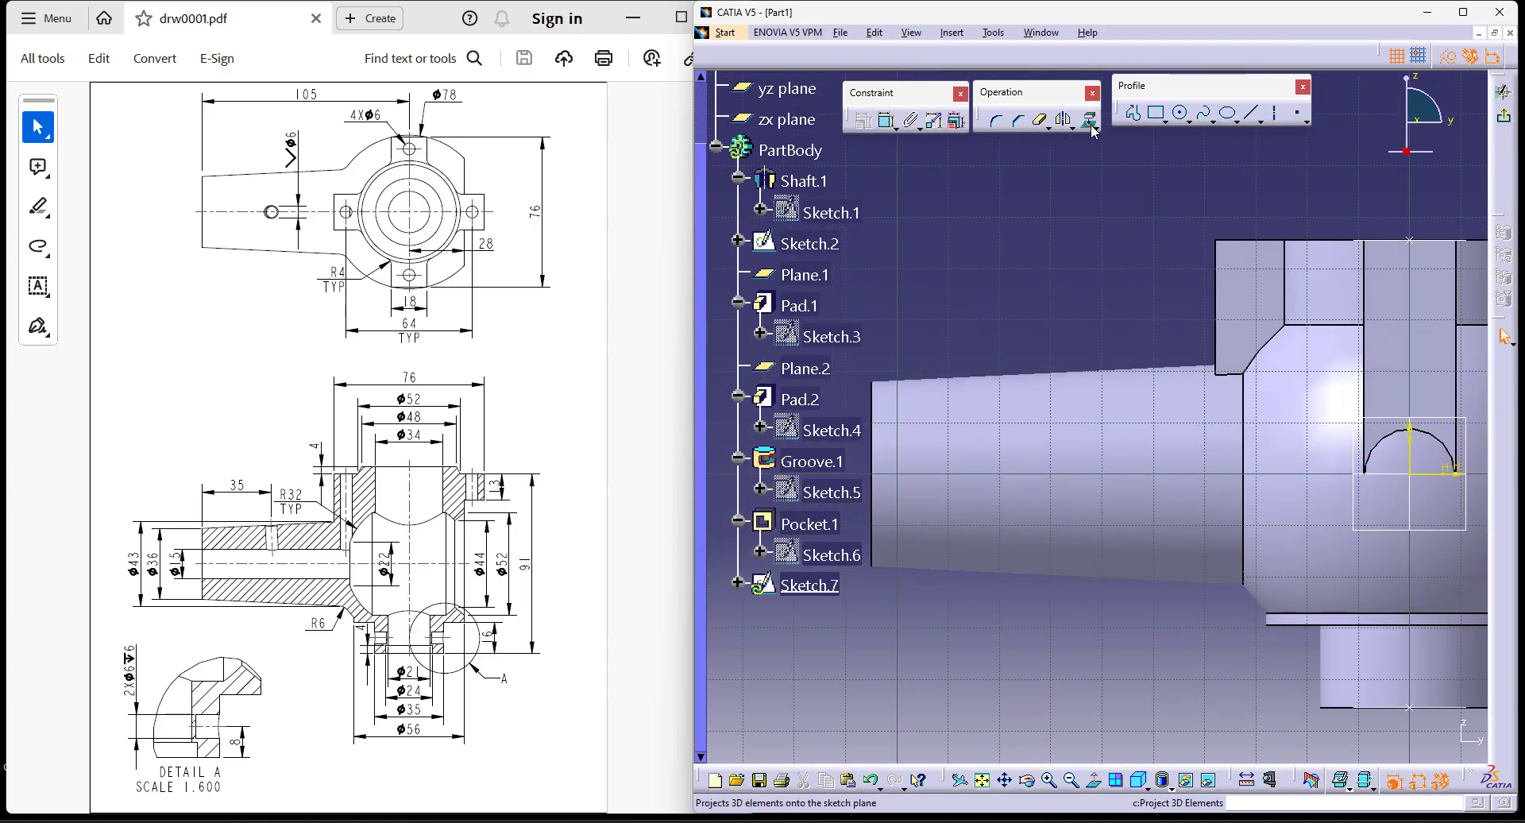
{"action": "left_click", "coordinate": [1109, 436]}
{"action": "left_click", "coordinate": [1004, 248]}
{"action": "mouse_move", "coordinate": [994, 270]}
{"action": "middle_mouse_down"}
{"action": "mouse_move", "coordinate": [1308, 403]}
{"action": "mouse_move", "coordinate": [1385, 379]}
{"action": "mouse_move", "coordinate": [1168, 403]}
{"action": "middle_mouse_up"}
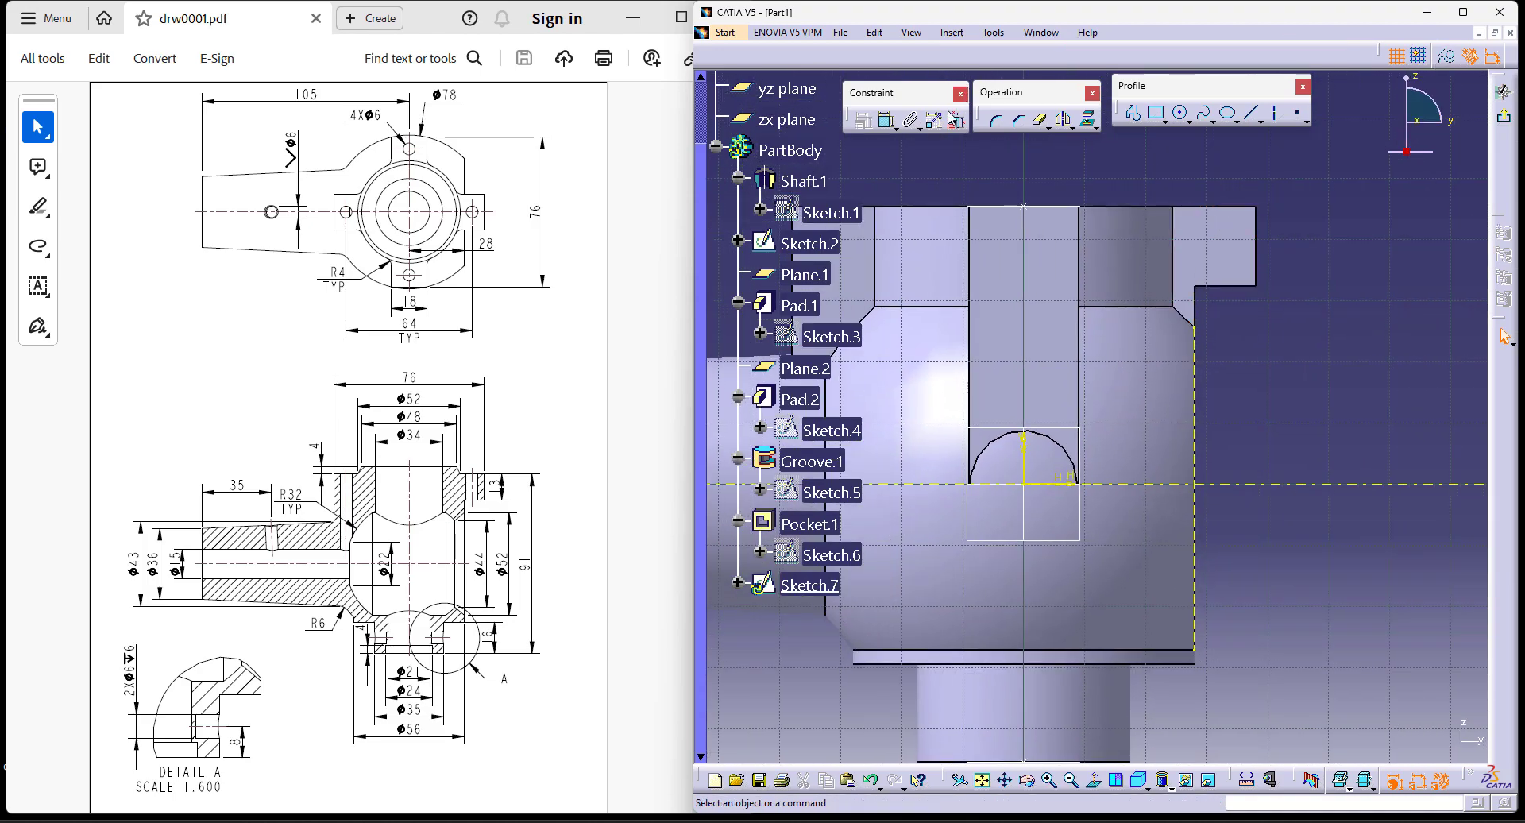
Step: Draw a slanted line about 5 mm long from the upper part of the projected vertical edge inward into the body
{"action": "left_click", "coordinate": [1132, 112]}
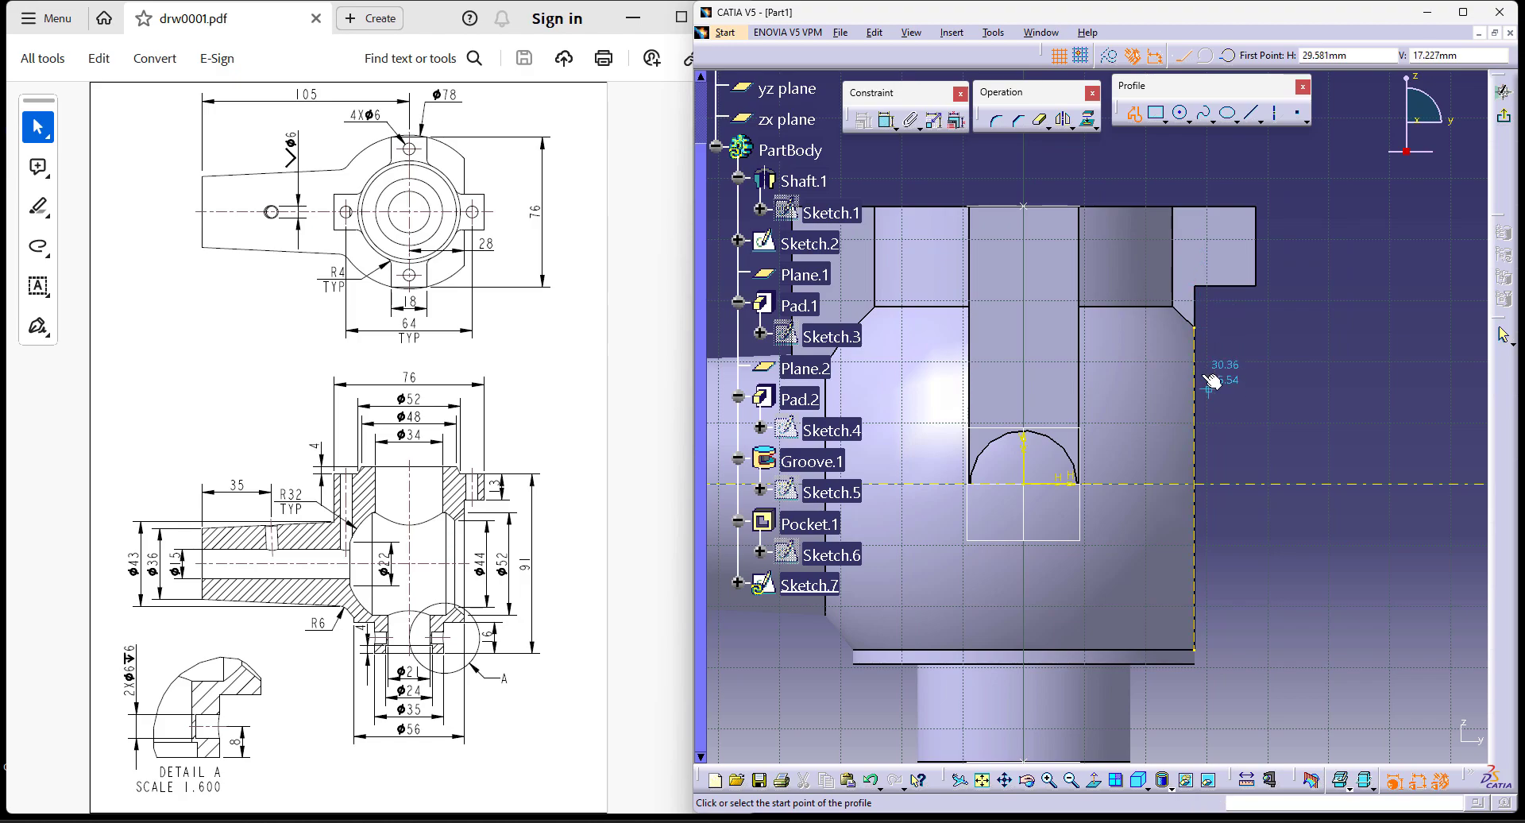
{"action": "left_click", "coordinate": [1197, 339]}
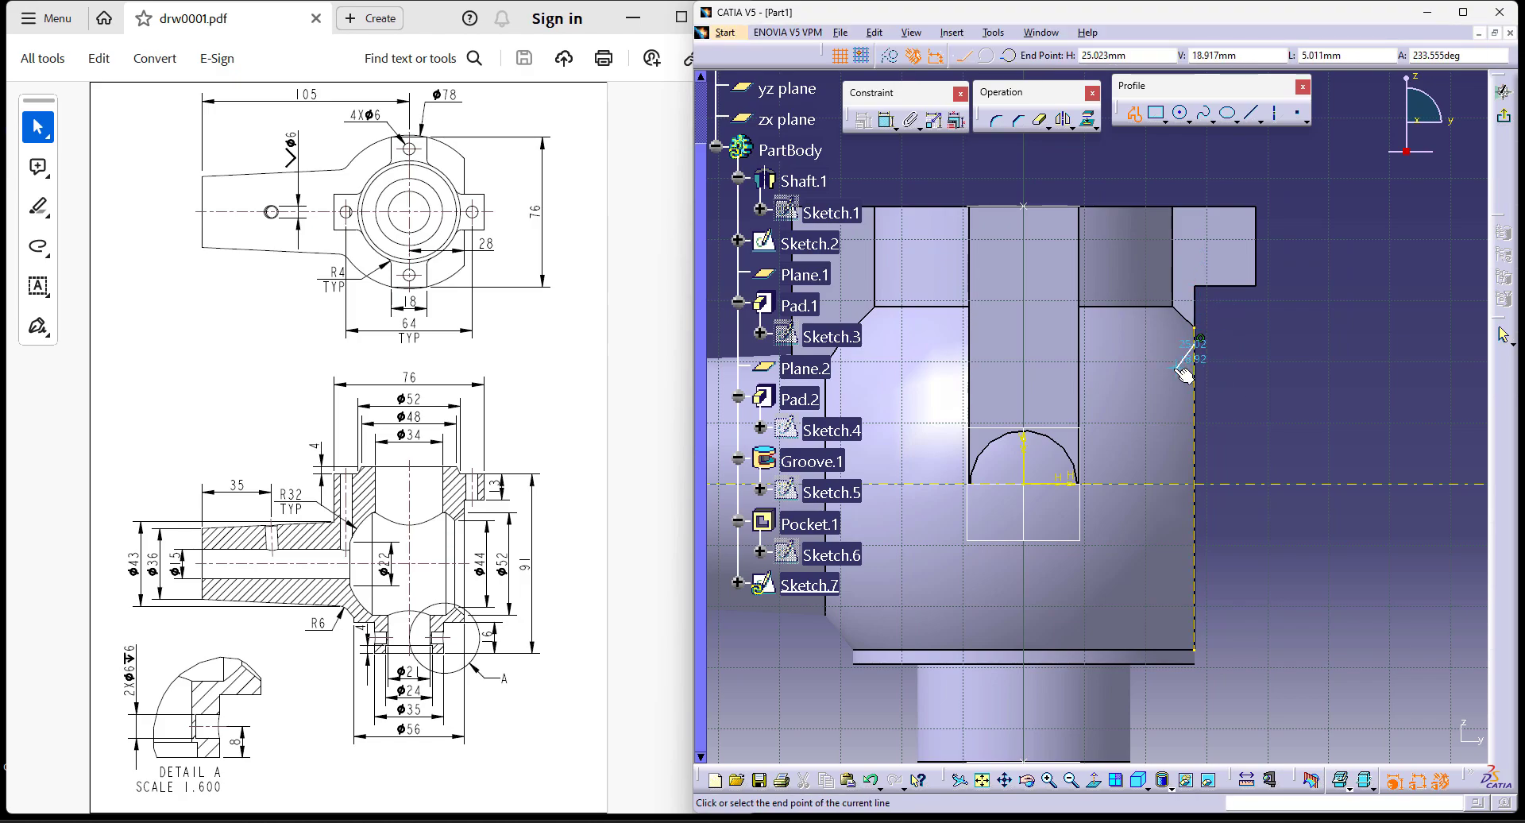
{"action": "key", "text": "Escape"}
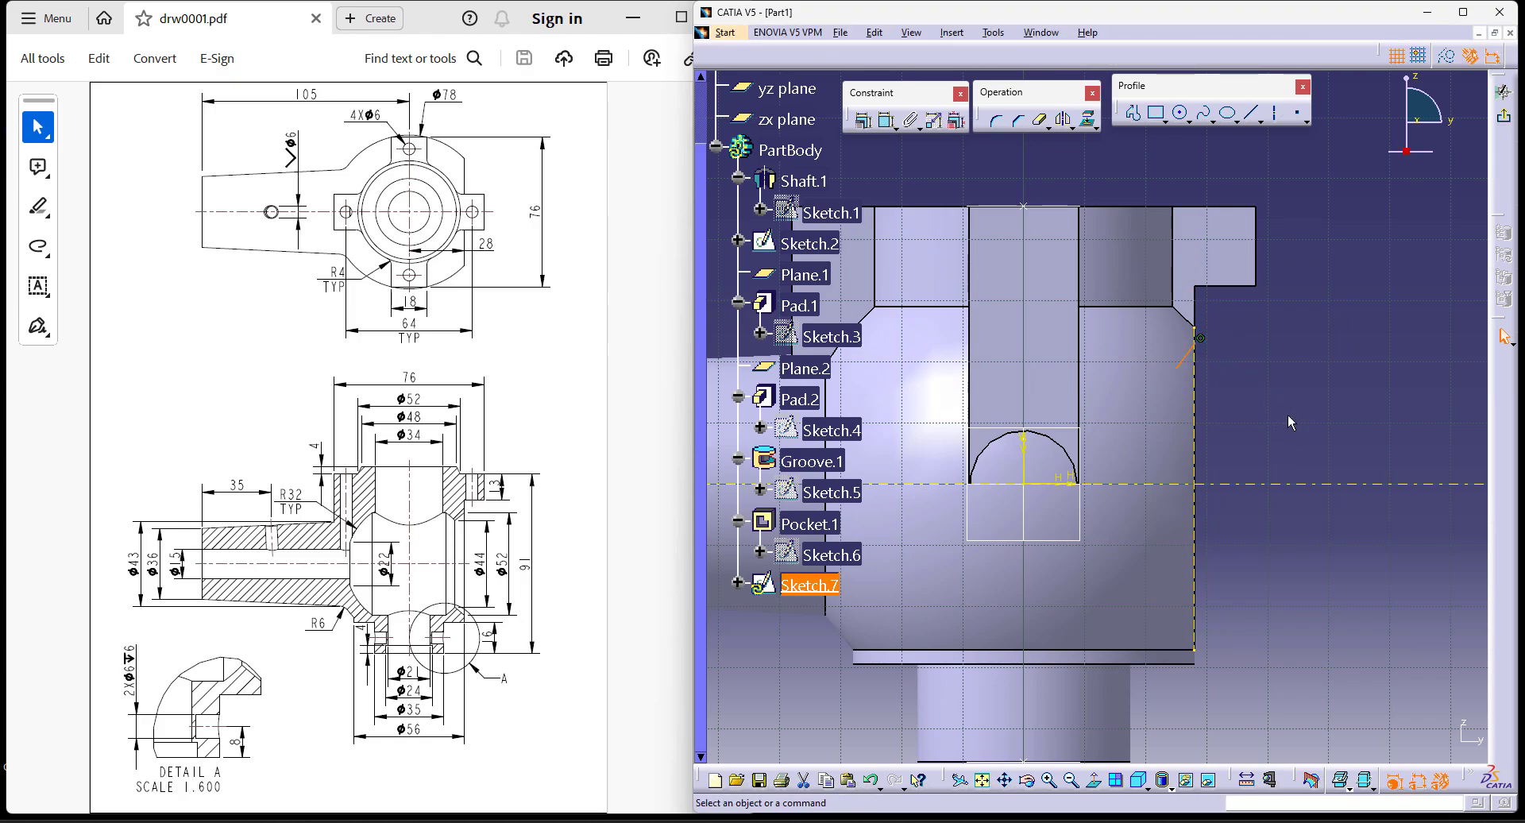
Step: Dimension the slanted line's outer end about the horizontal axis as a diameter and set it to 52 mm
{"action": "left_click", "coordinate": [886, 121]}
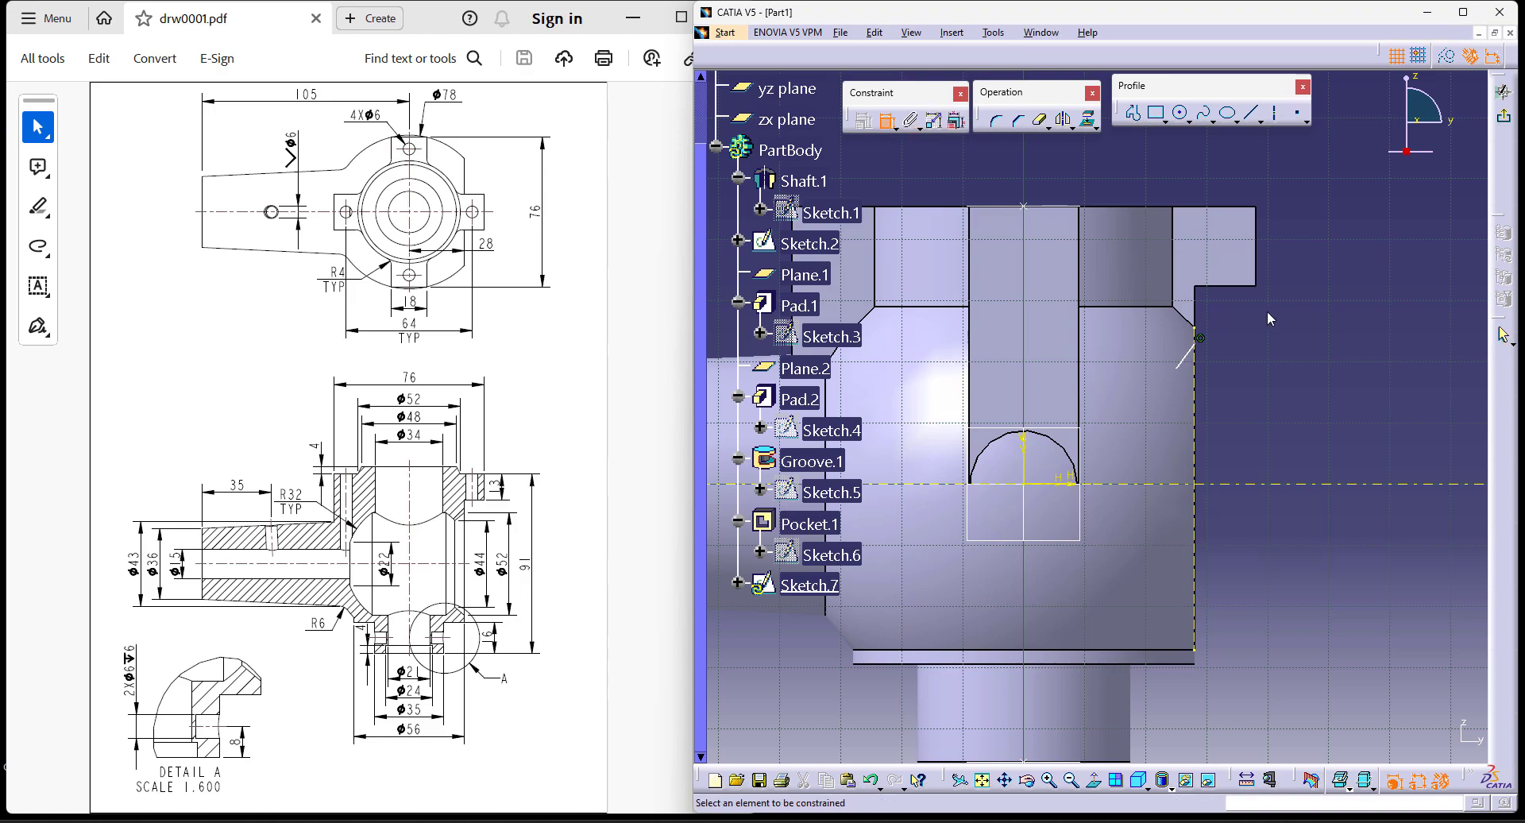
{"action": "left_click", "coordinate": [1199, 343]}
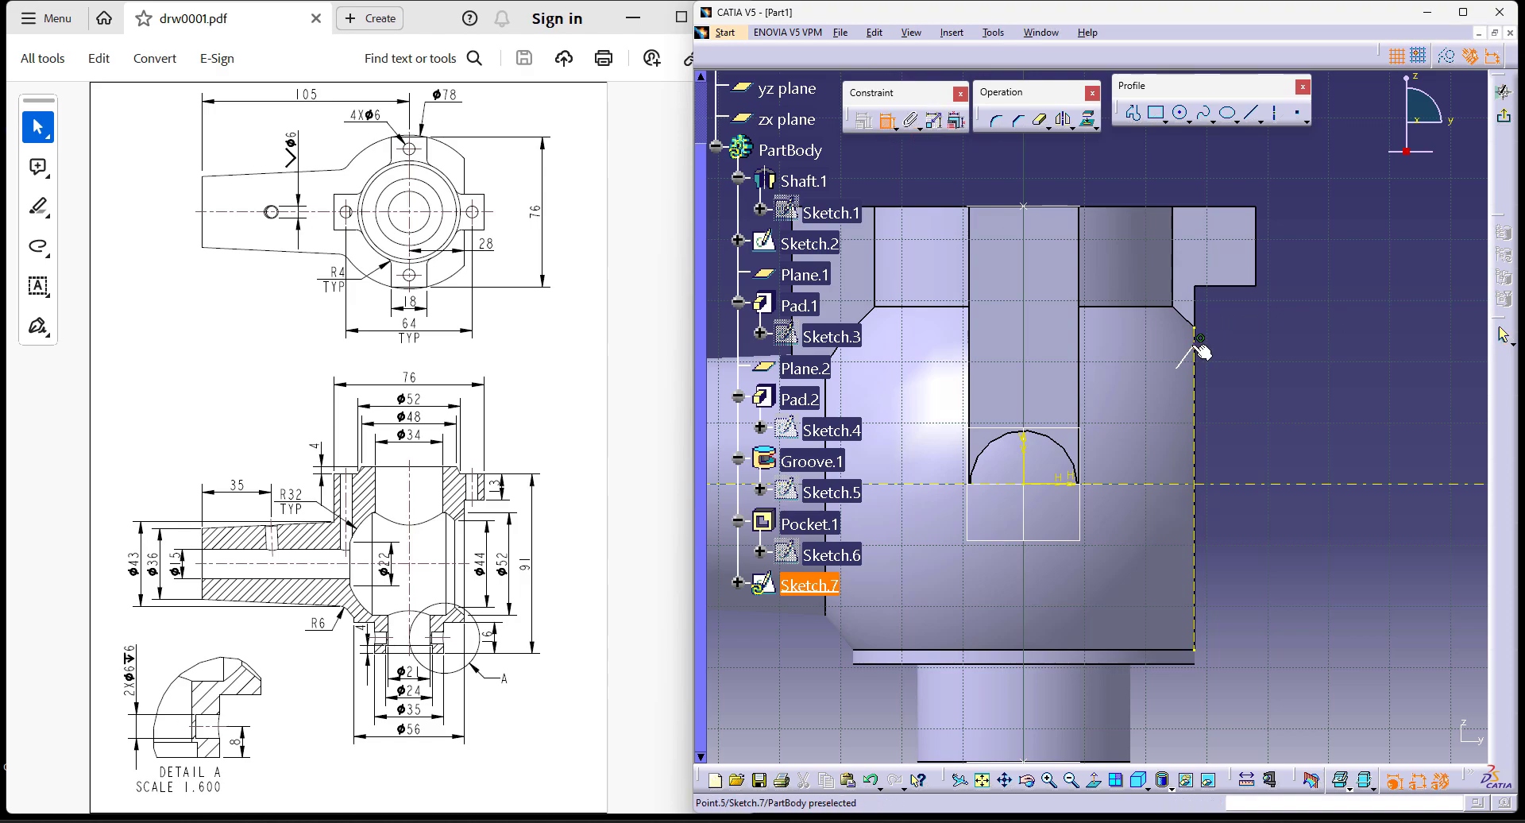
{"action": "right_click", "coordinate": [1312, 492]}
{"action": "left_click", "coordinate": [1330, 479]}
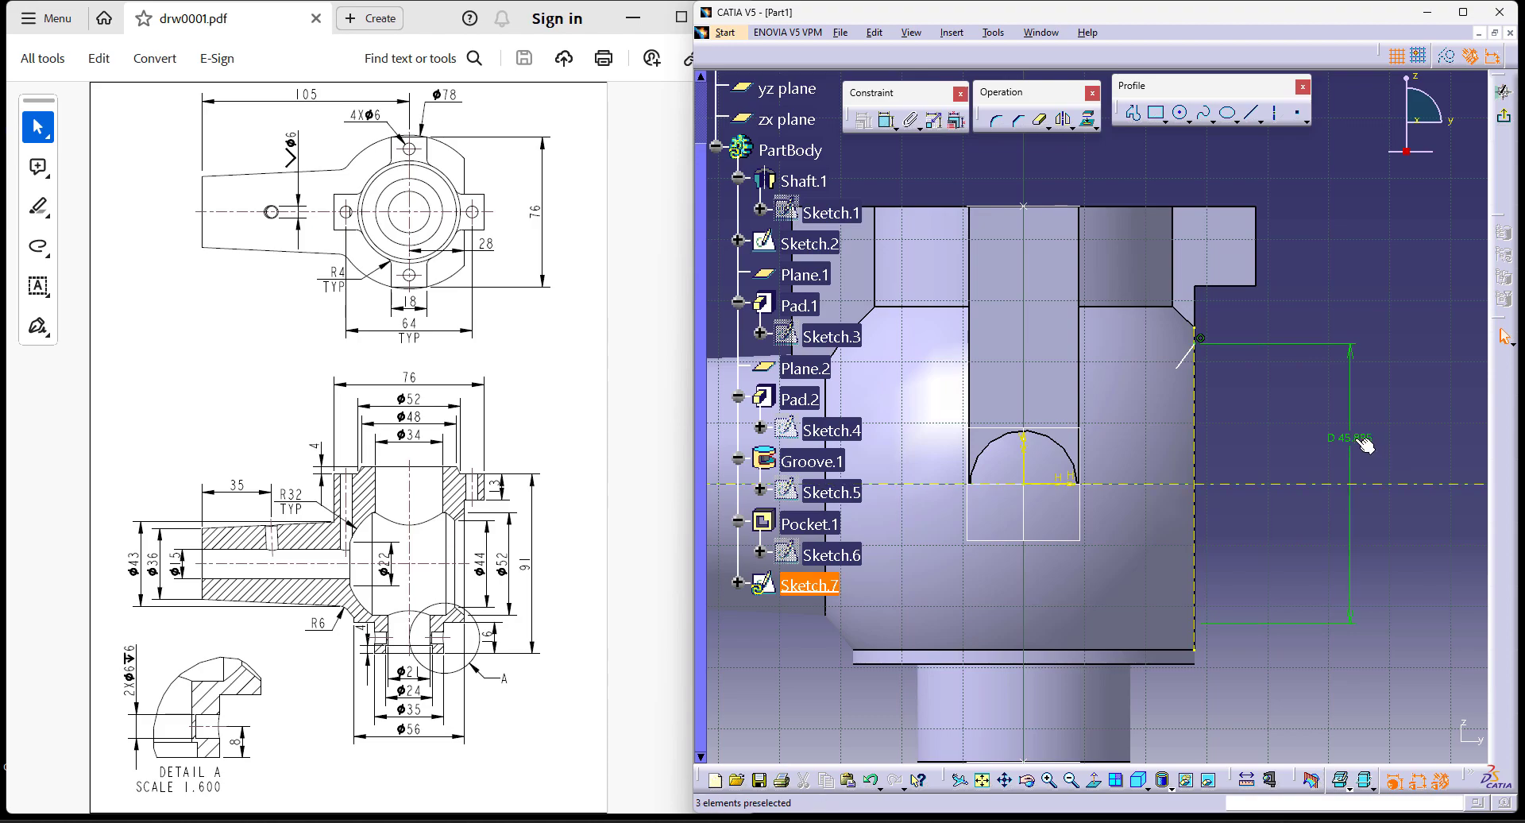
{"action": "double_click", "coordinate": [1356, 451]}
{"action": "type", "text": "52"}
{"action": "key", "text": "Return"}
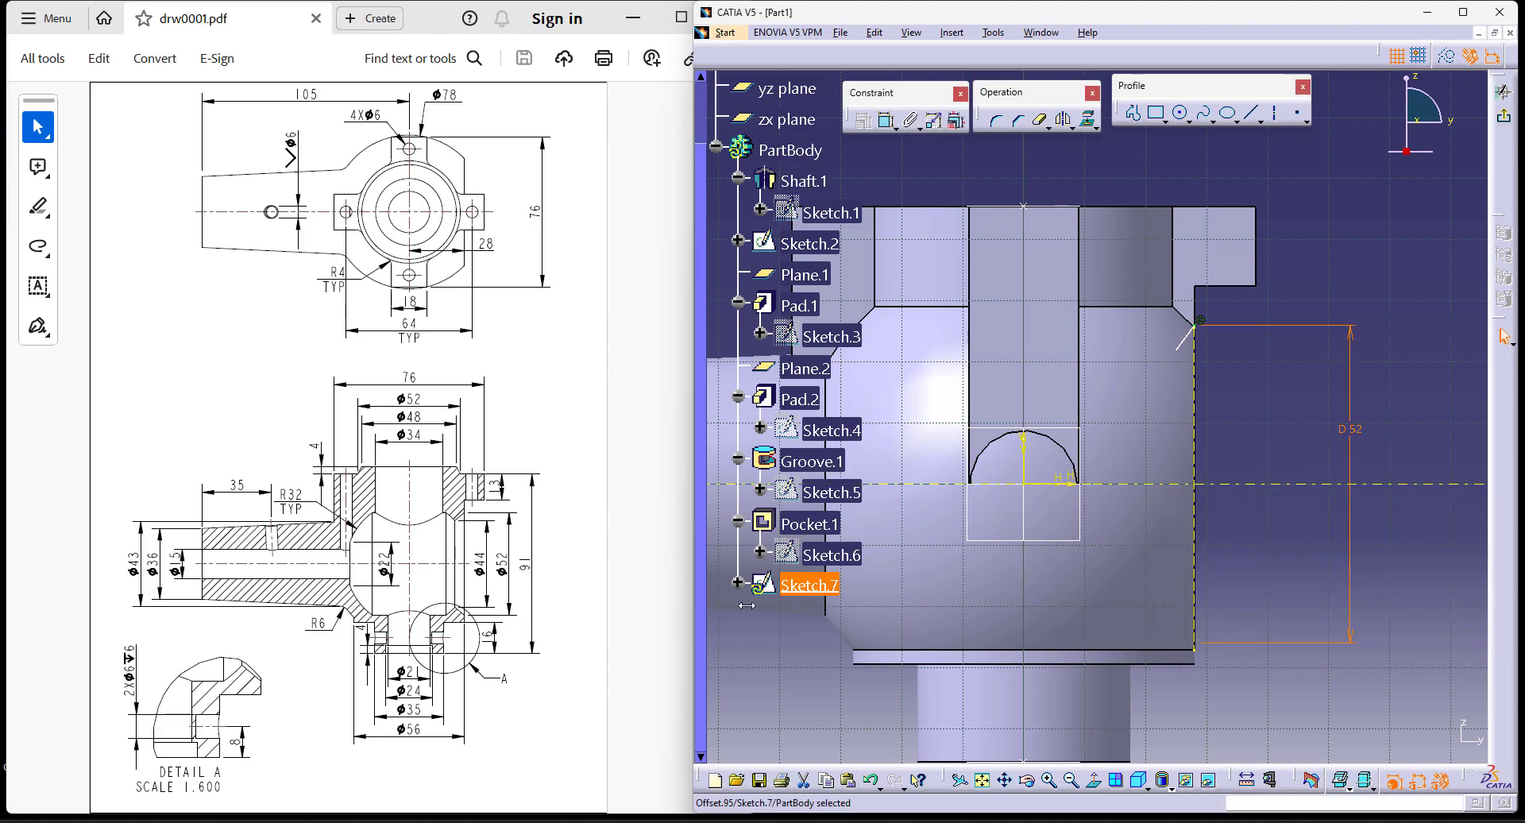
Step: Dimension the slanted line's inner end about the horizontal axis as a diameter and set it to 44 mm
{"action": "left_click", "coordinate": [886, 121]}
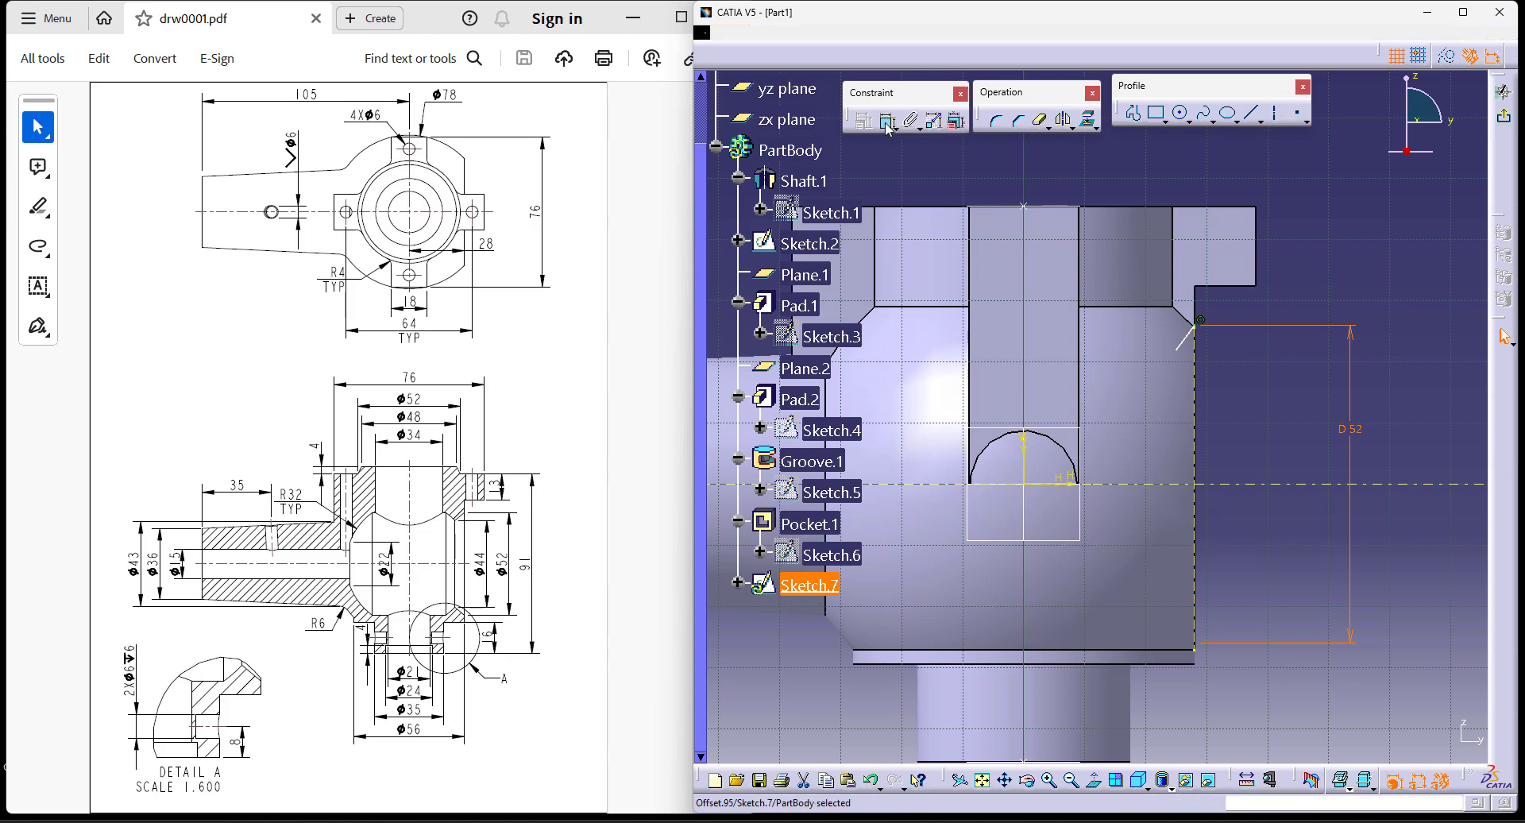
{"action": "left_click", "coordinate": [1180, 349]}
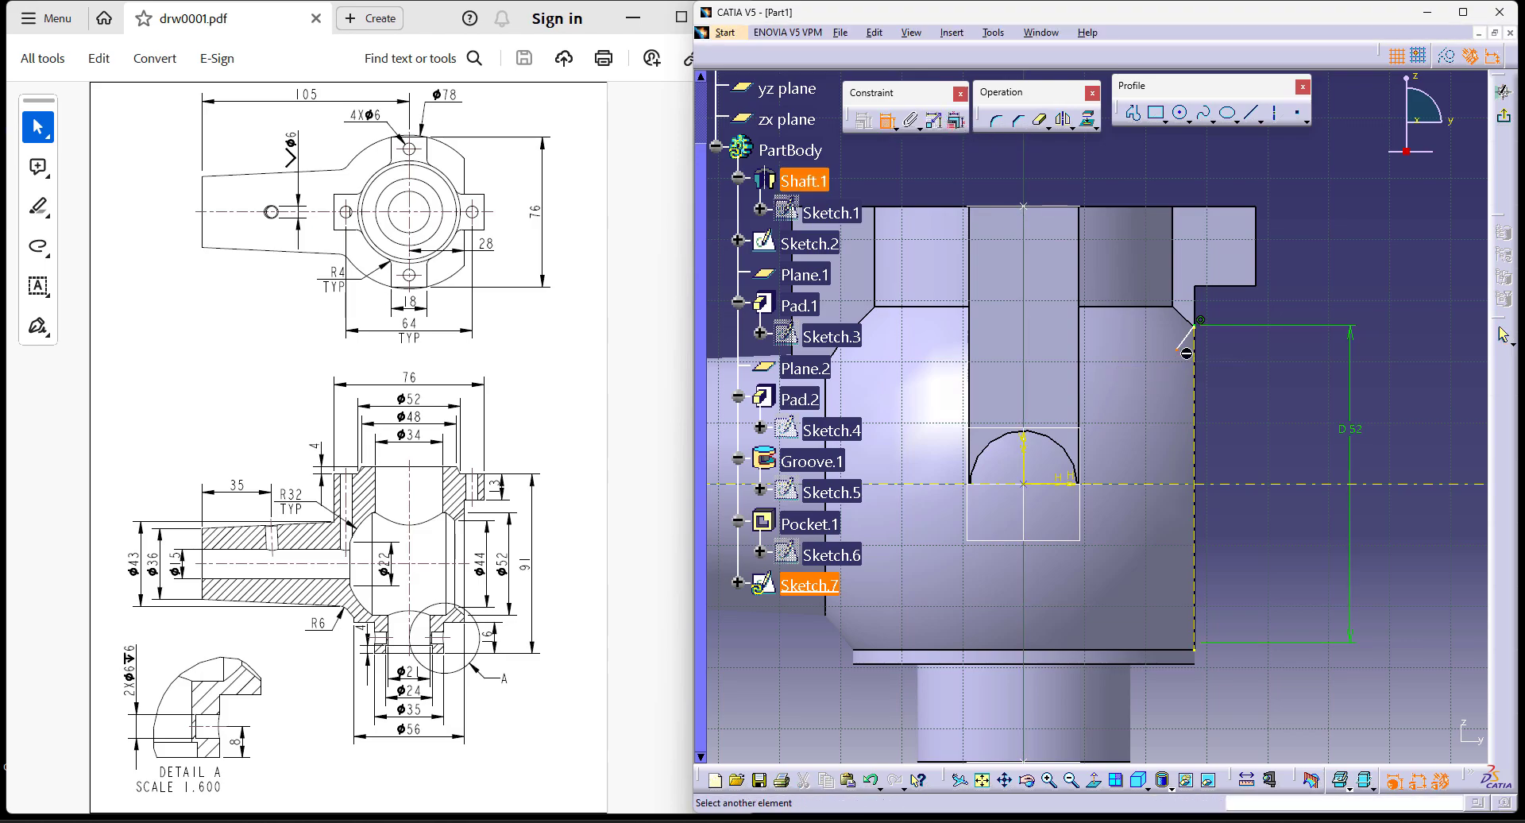
{"action": "left_click", "coordinate": [1277, 483]}
{"action": "left_click", "coordinate": [1280, 432]}
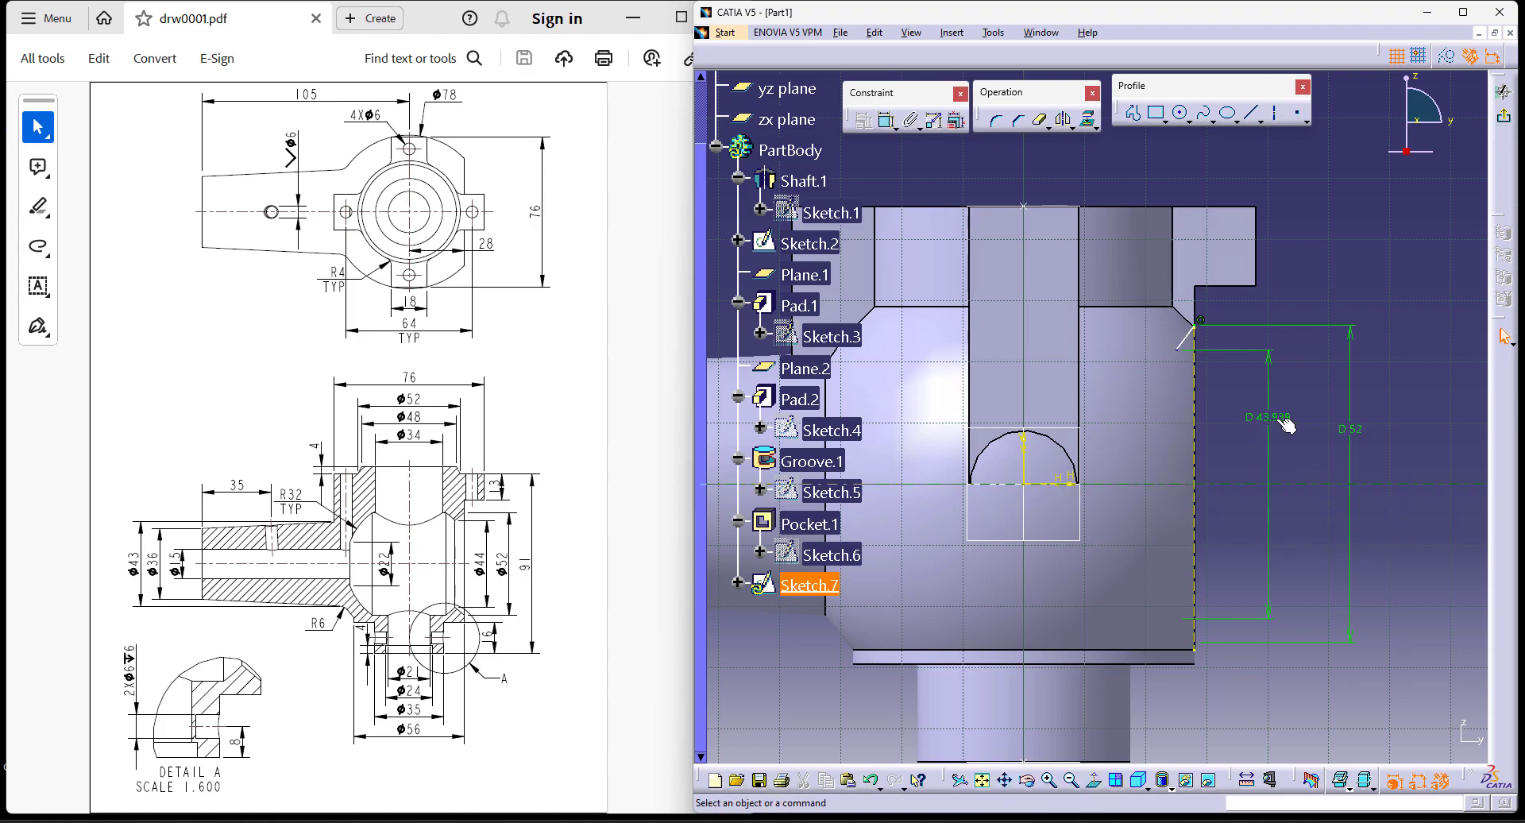
{"action": "double_click", "coordinate": [1280, 431]}
{"action": "type", "text": "44"}
{"action": "key", "text": "Return"}
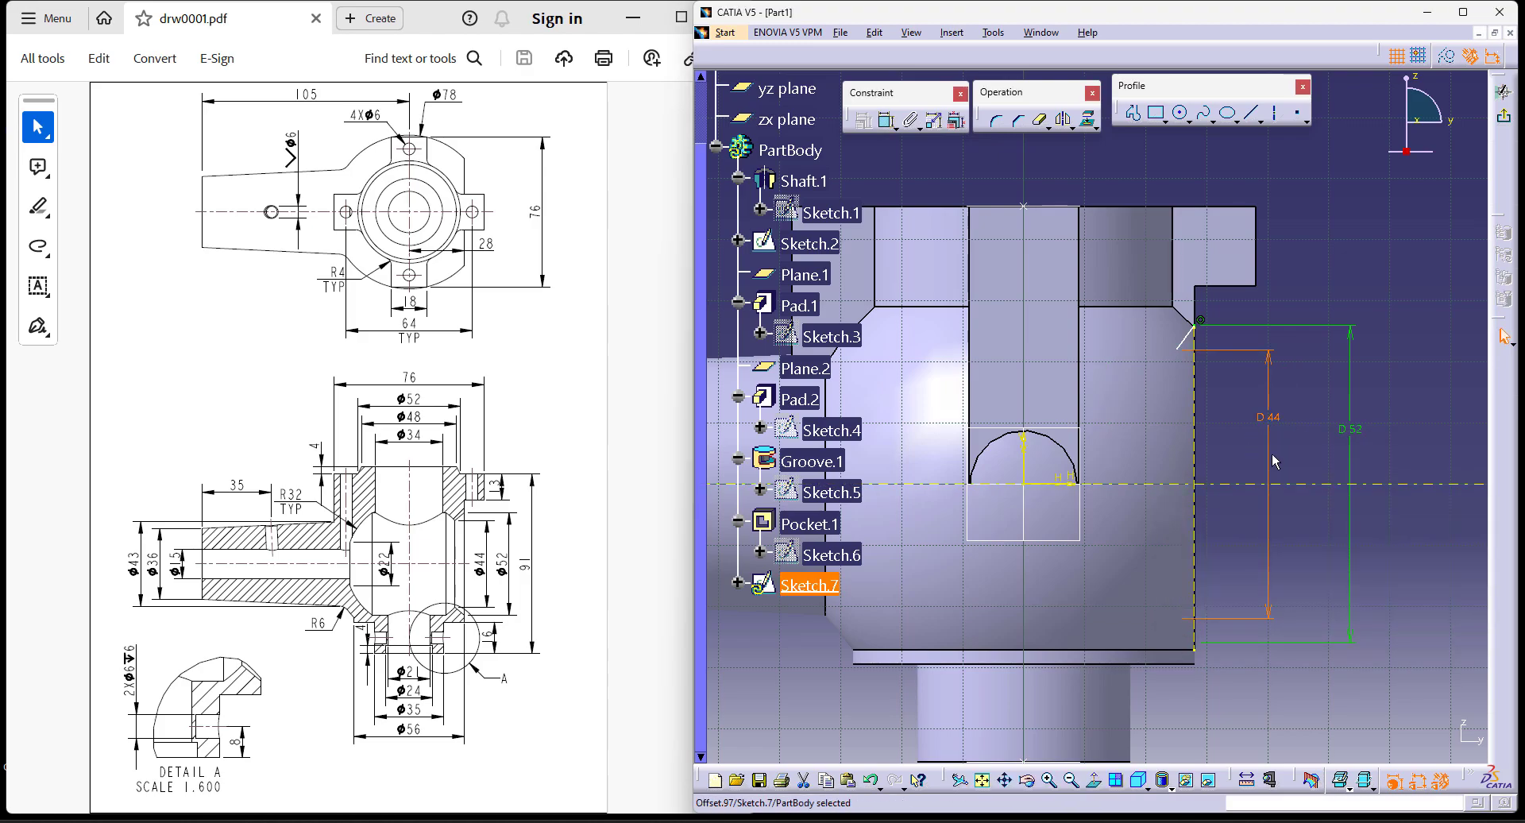
{"action": "middle_click_drag", "start_coordinate": [1247, 445], "coordinate": [1309, 474]}
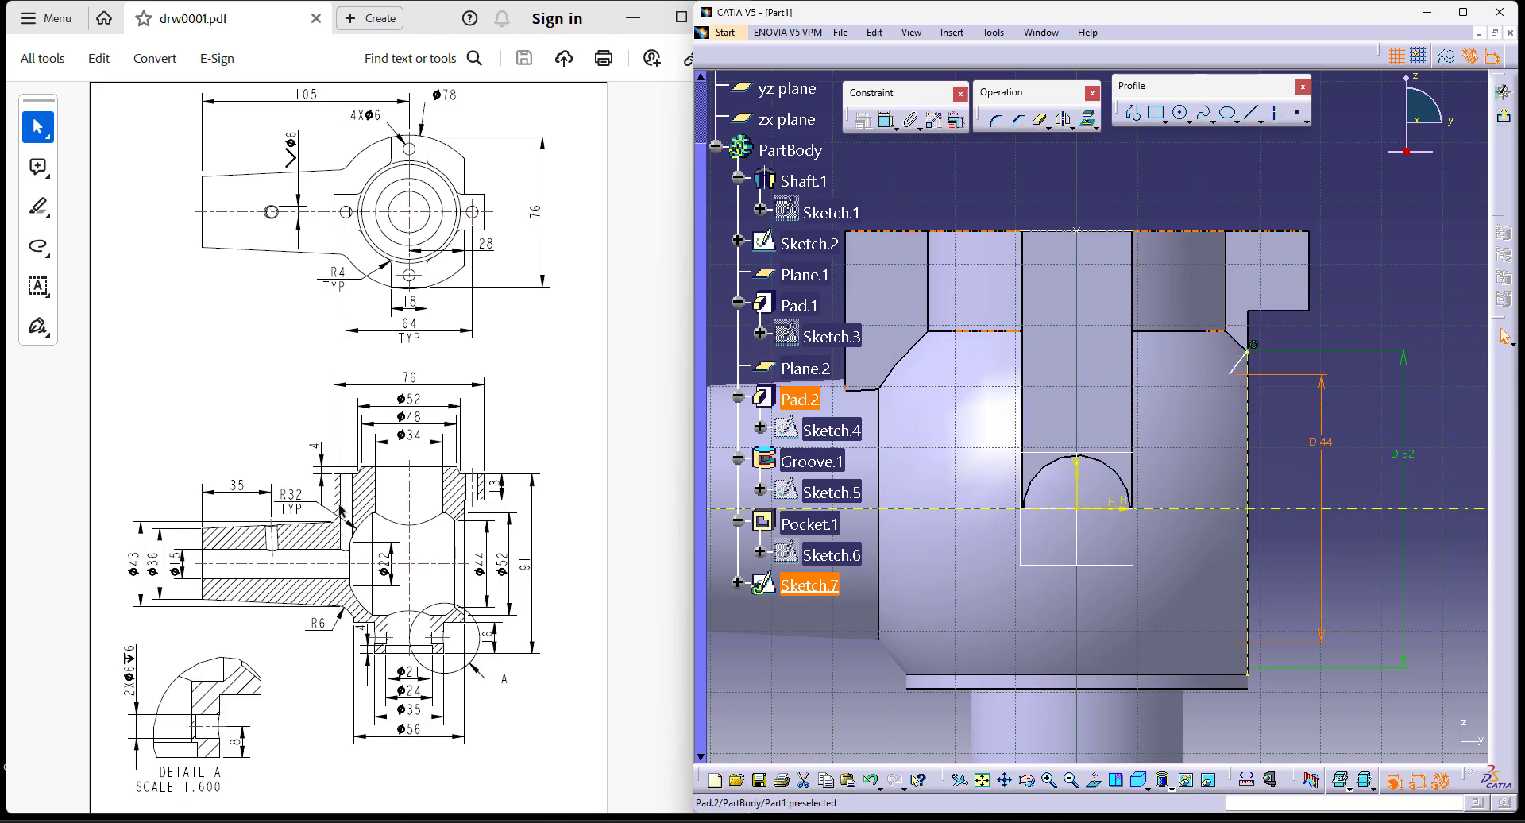
Step: Draw a three-point arc from the slanted line's inner end into the body's upper part
{"action": "left_click", "coordinate": [1189, 121]}
{"action": "left_click", "coordinate": [1322, 138]}
{"action": "left_click", "coordinate": [1247, 350]}
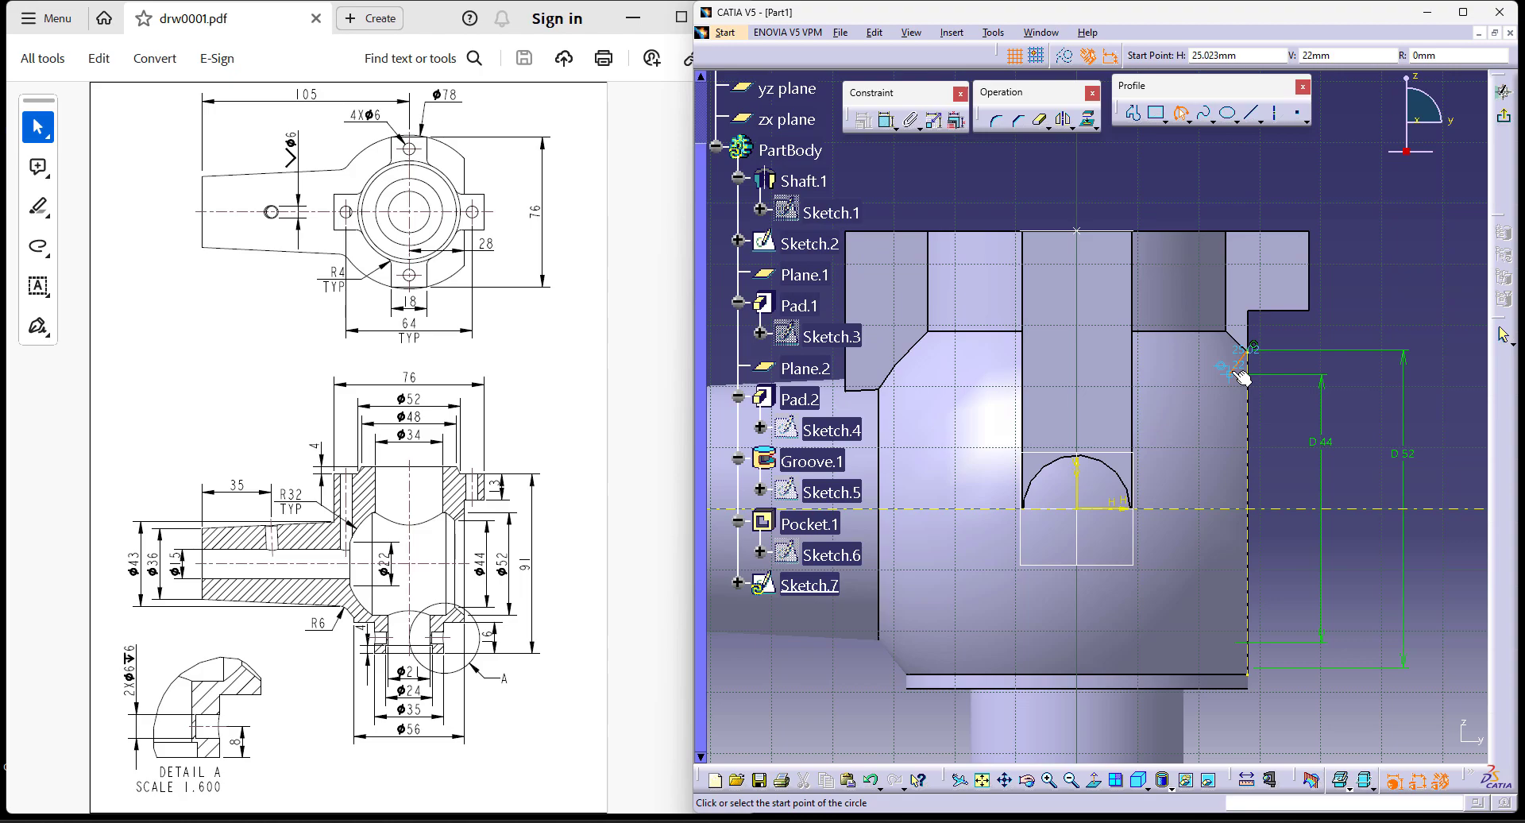
{"action": "left_click", "coordinate": [1193, 359]}
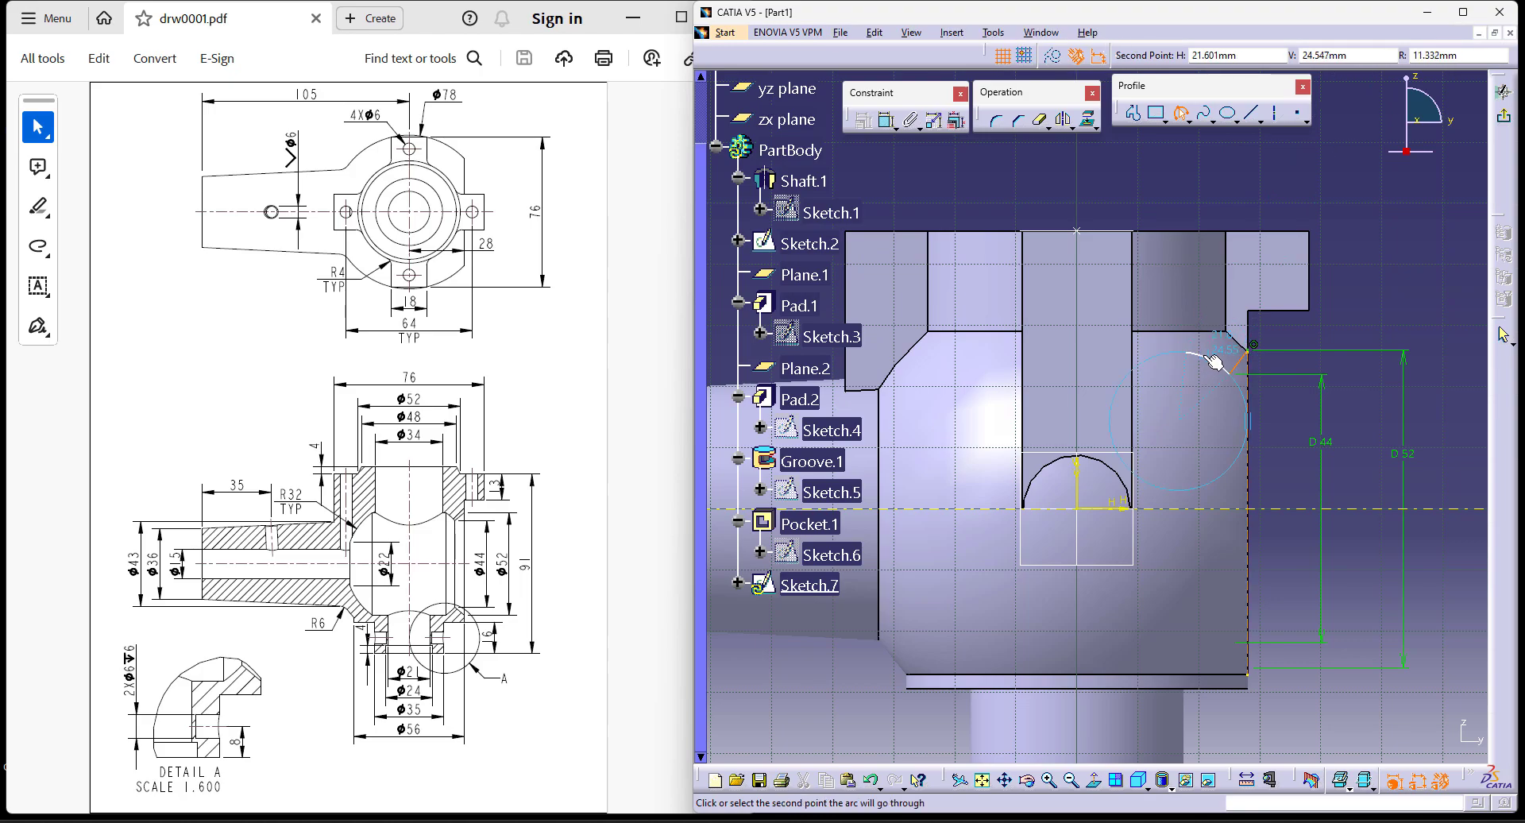
{"action": "left_click", "coordinate": [1215, 357]}
Step: Dimension the arc's radius as 32 mm and pull its free end back to shorten the arc
{"action": "left_click", "coordinate": [887, 121]}
{"action": "double_click", "coordinate": [1268, 208]}
{"action": "type", "text": "32mm"}
{"action": "key", "text": "Return"}
{"action": "left_click", "coordinate": [1357, 281]}
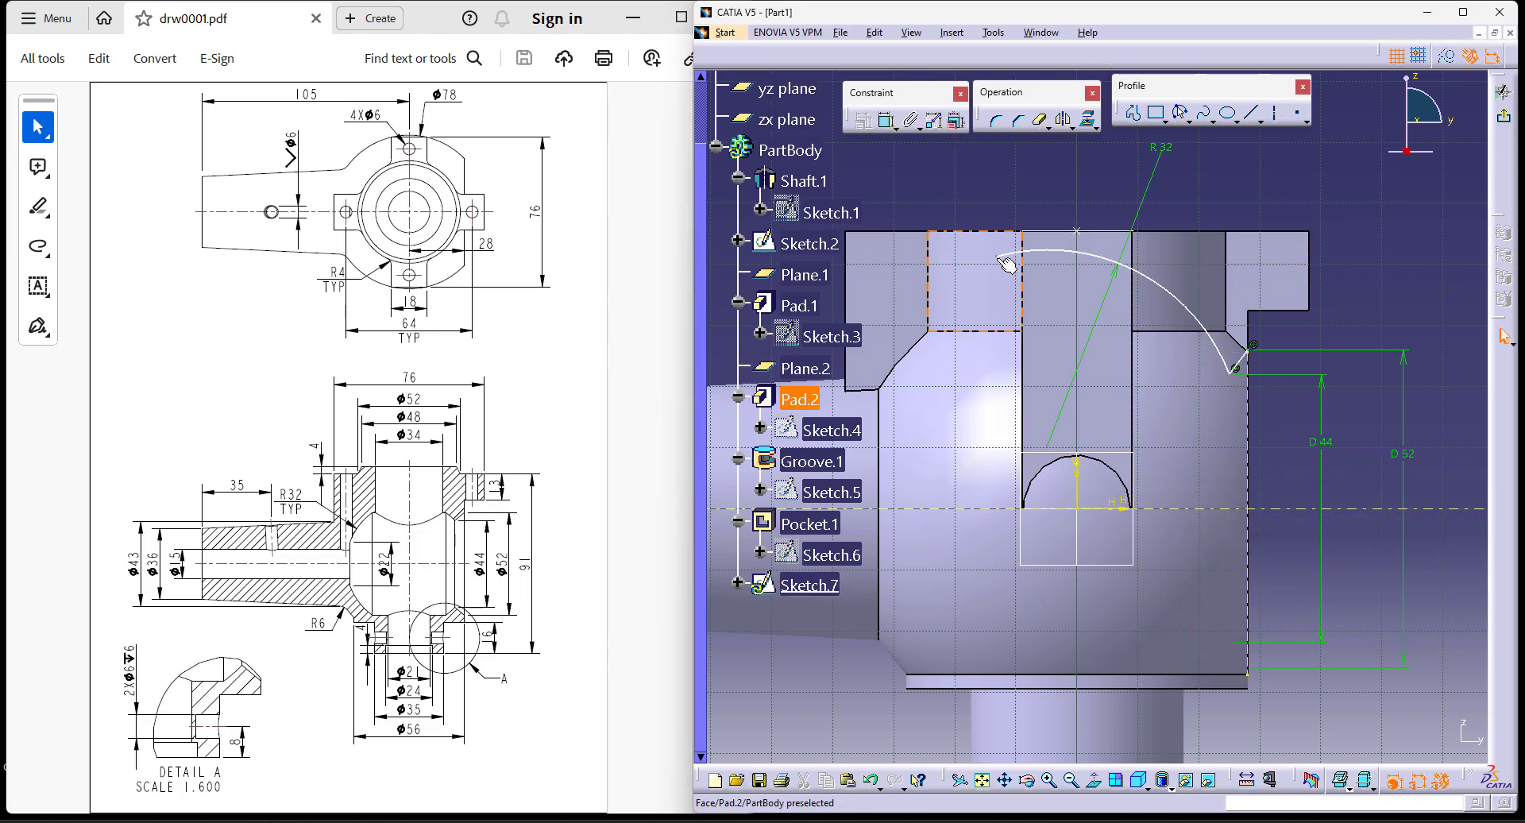
{"action": "left_click_drag", "start_coordinate": [1003, 261], "coordinate": [1181, 312]}
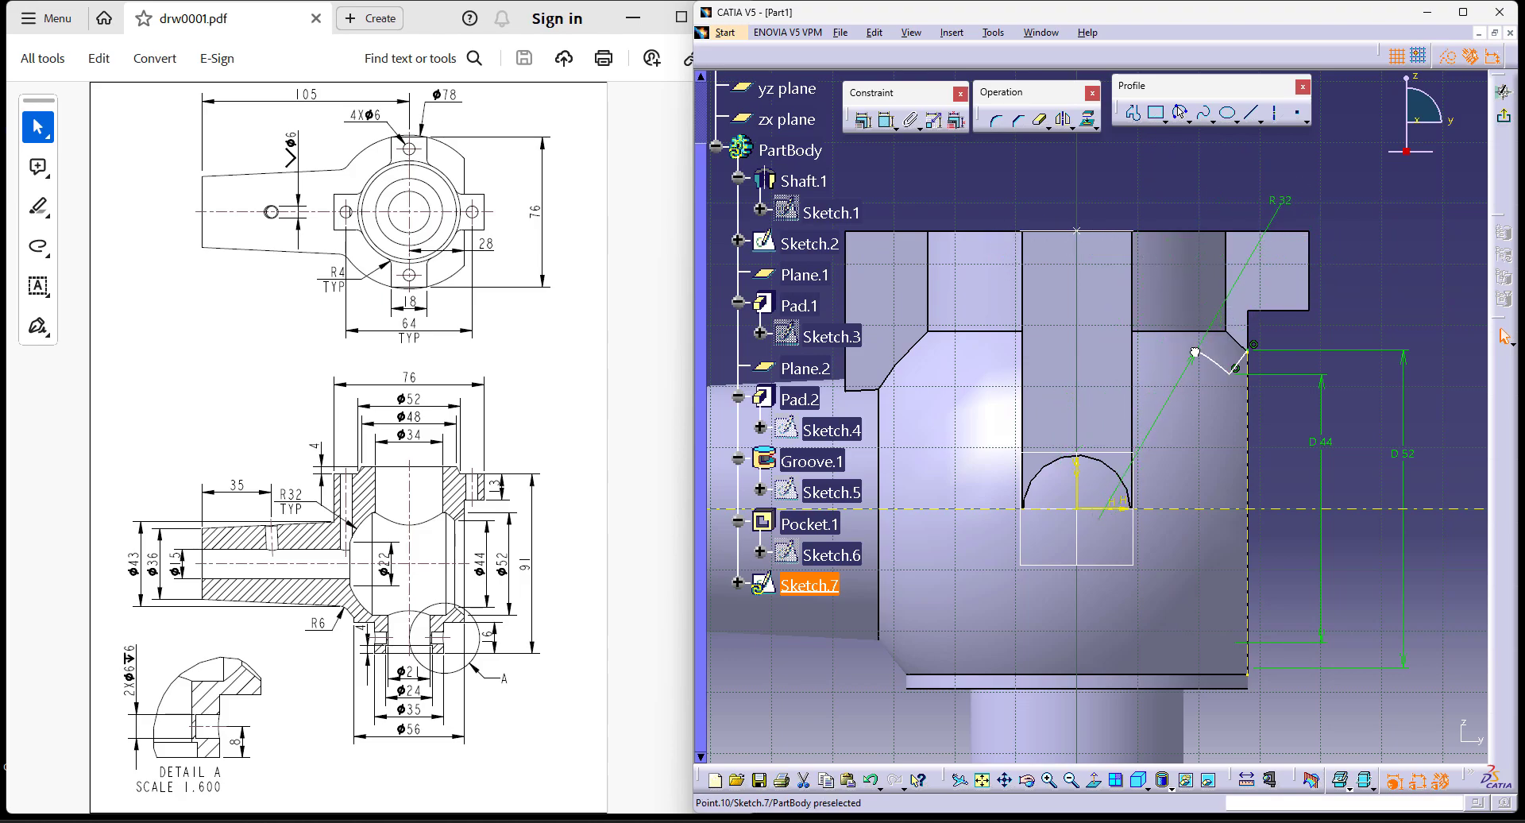
{"action": "left_click", "coordinate": [1386, 299]}
Step: Draw a second three-point arc of about 11 mm radius in the body's upper part on the arm side
{"action": "middle_click_drag", "start_coordinate": [1386, 298], "coordinate": [1417, 284]}
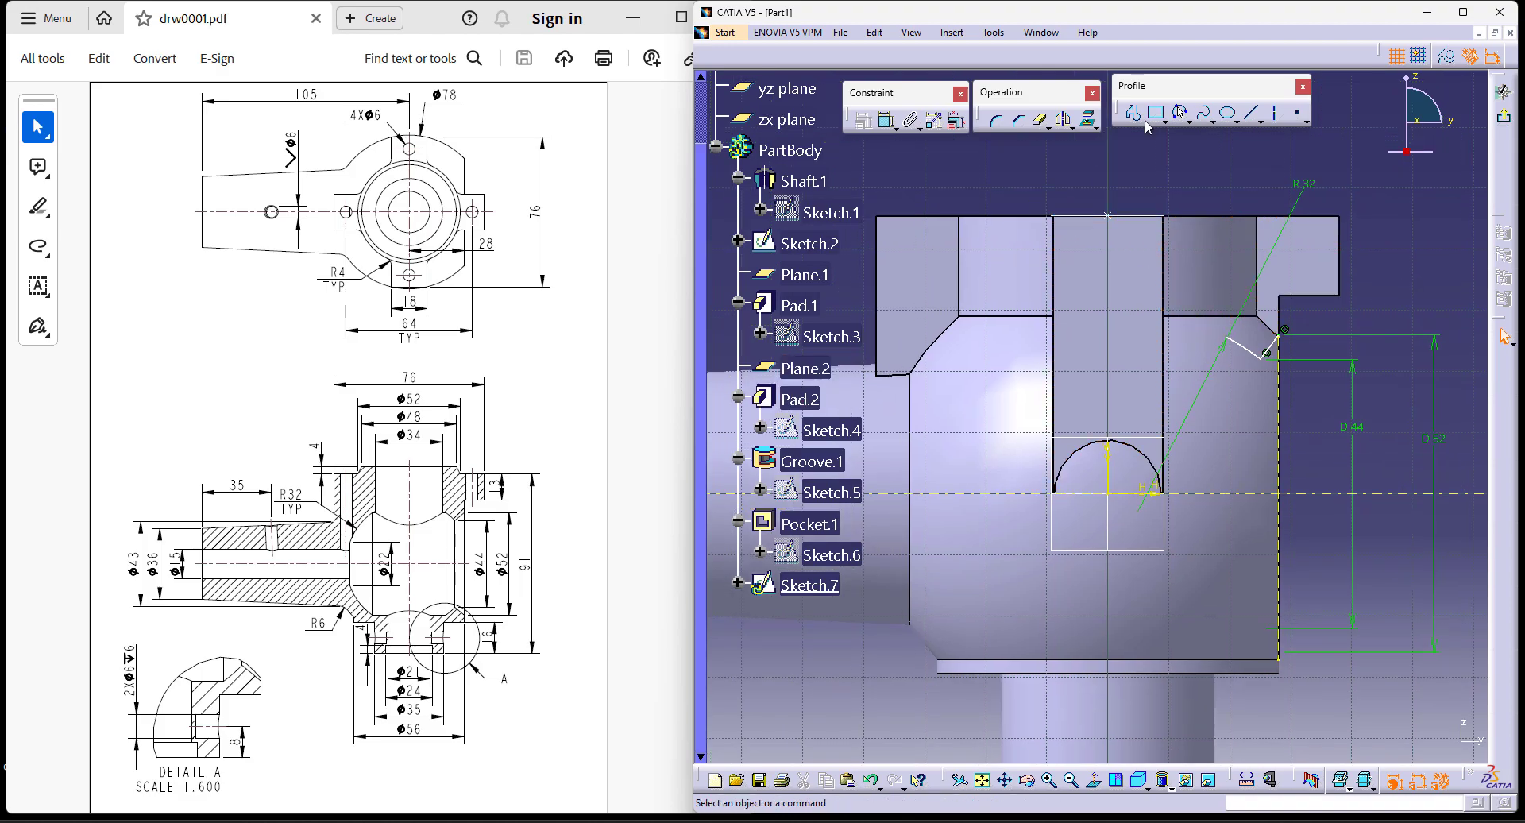
{"action": "left_click", "coordinate": [1181, 112]}
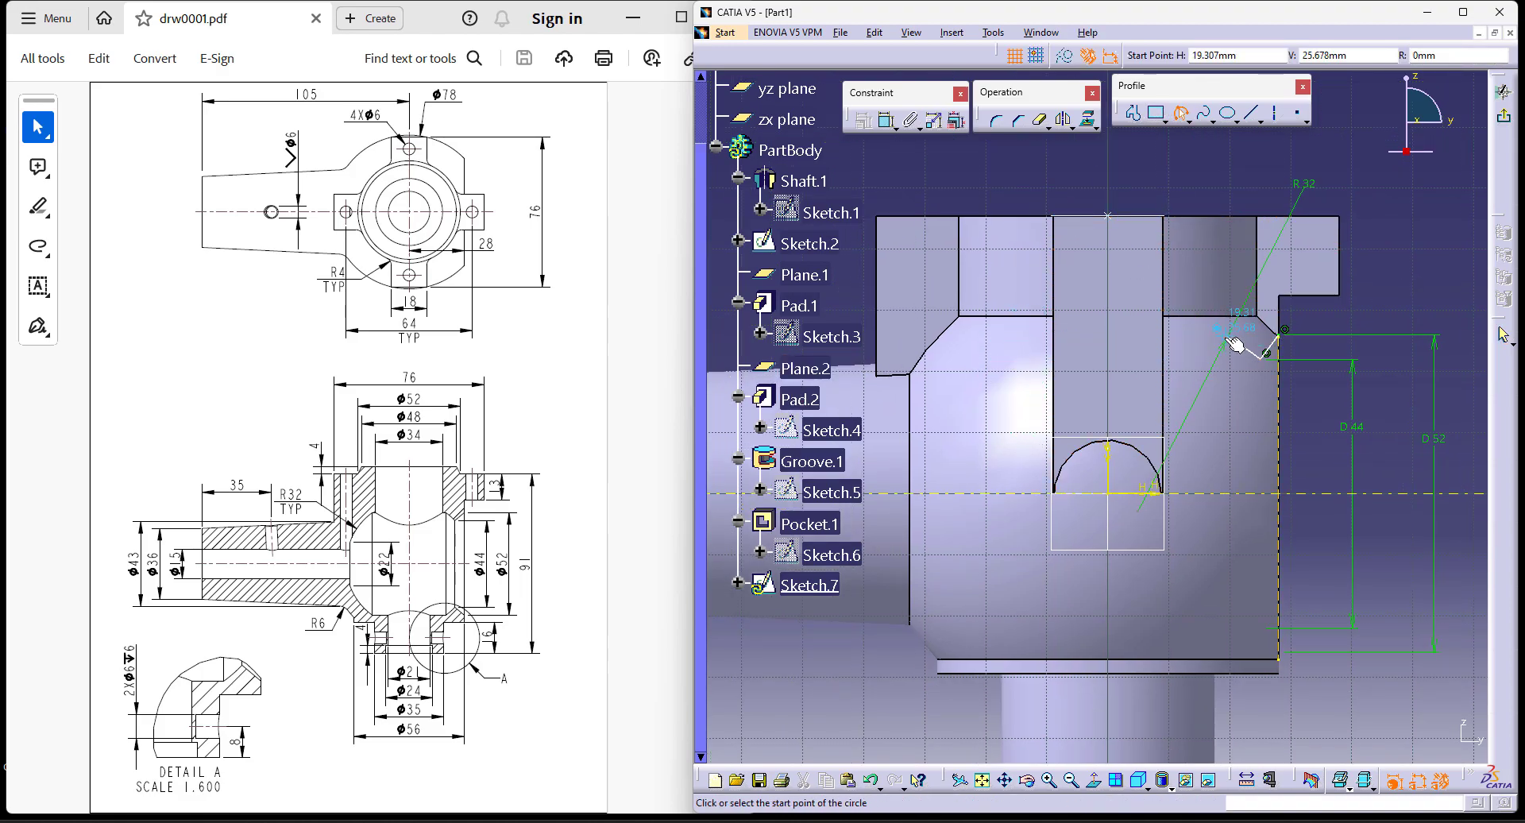
{"action": "left_click", "coordinate": [998, 340]}
{"action": "left_click", "coordinate": [960, 372]}
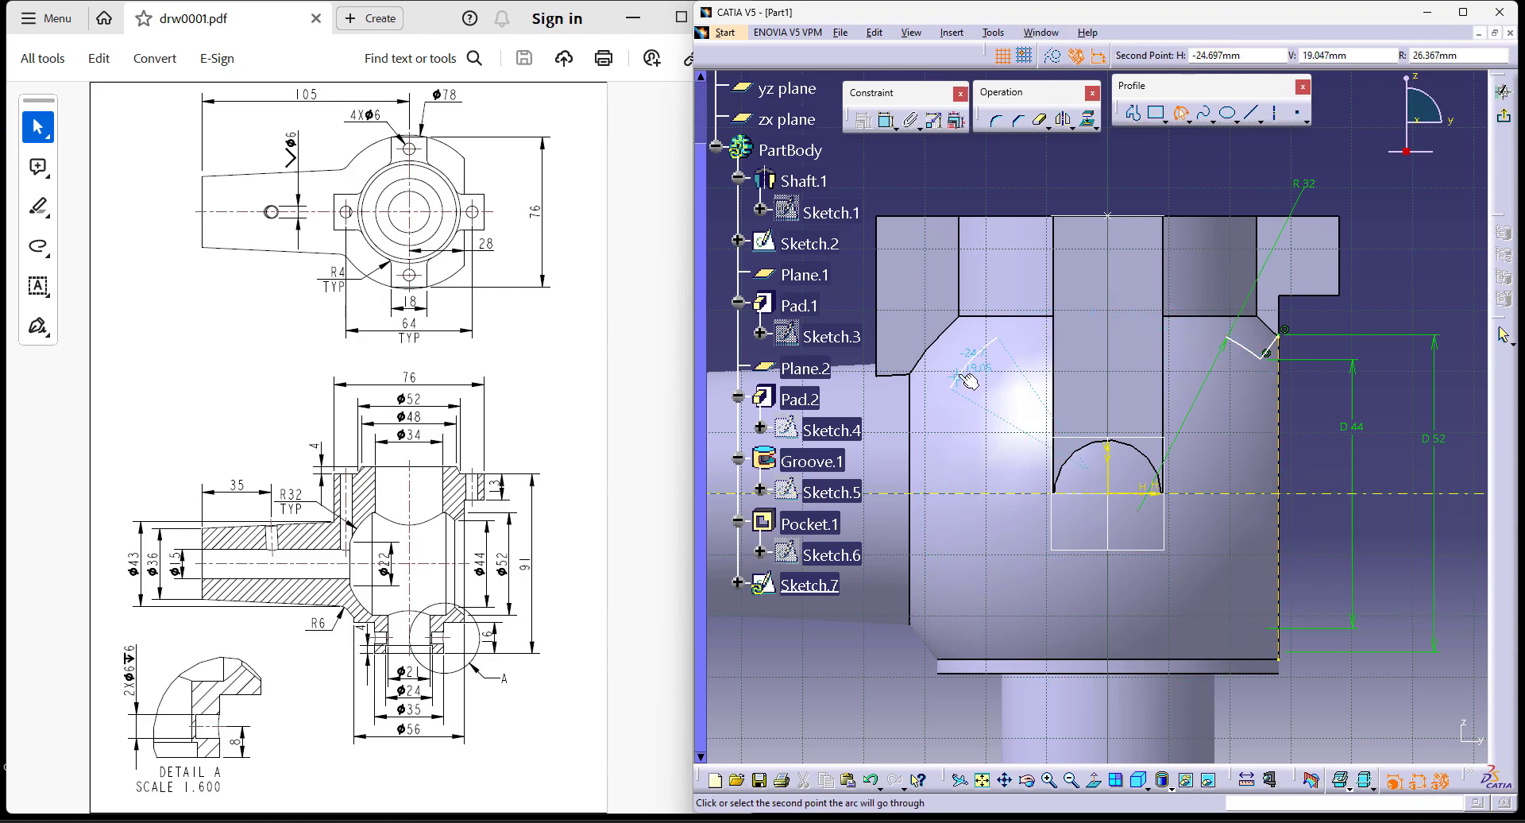
{"action": "left_click", "coordinate": [960, 367]}
Step: Dimension the arm-side arc's radius as 32 mm and reposition its ends to form a short arc
{"action": "left_click", "coordinate": [887, 121]}
{"action": "left_click", "coordinate": [886, 183]}
{"action": "double_click", "coordinate": [902, 186]}
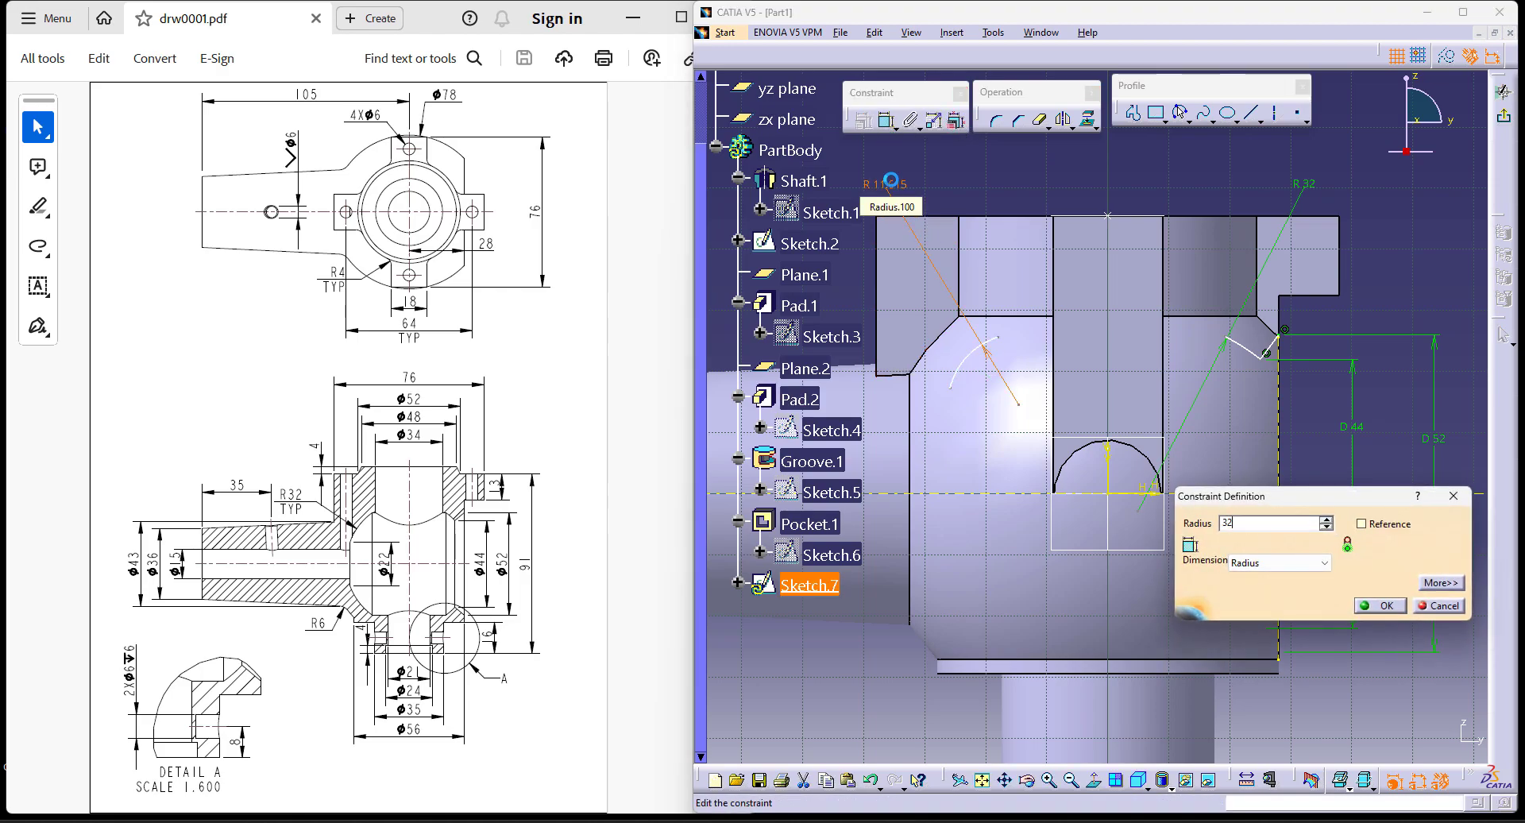
{"action": "type", "text": "32"}
{"action": "key", "text": "Return"}
{"action": "left_click_drag", "start_coordinate": [877, 274], "coordinate": [995, 364]}
{"action": "left_click_drag", "start_coordinate": [1090, 316], "coordinate": [998, 349]}
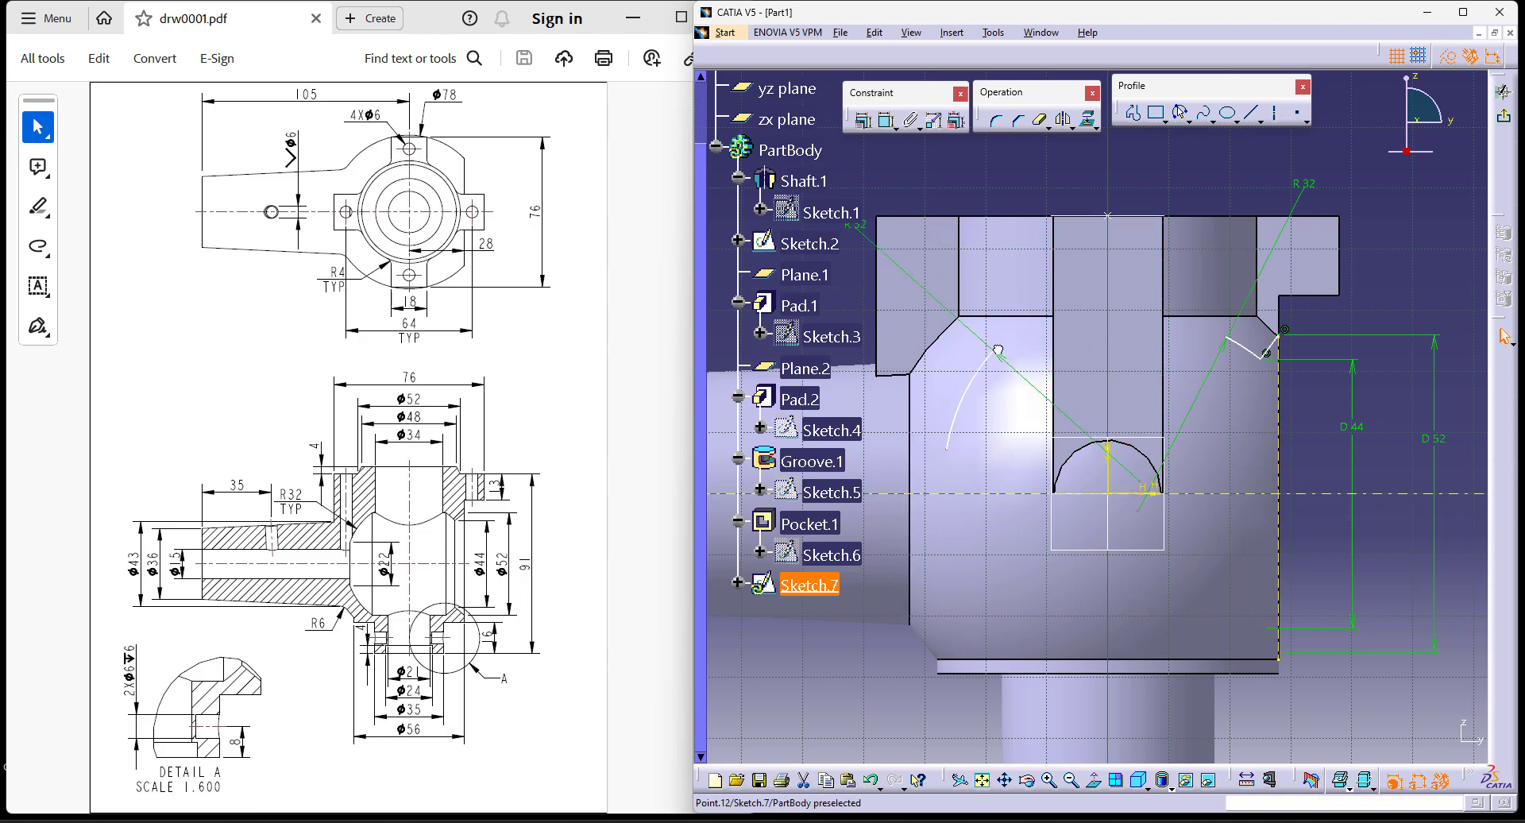
{"action": "left_click_drag", "start_coordinate": [948, 451], "coordinate": [954, 382]}
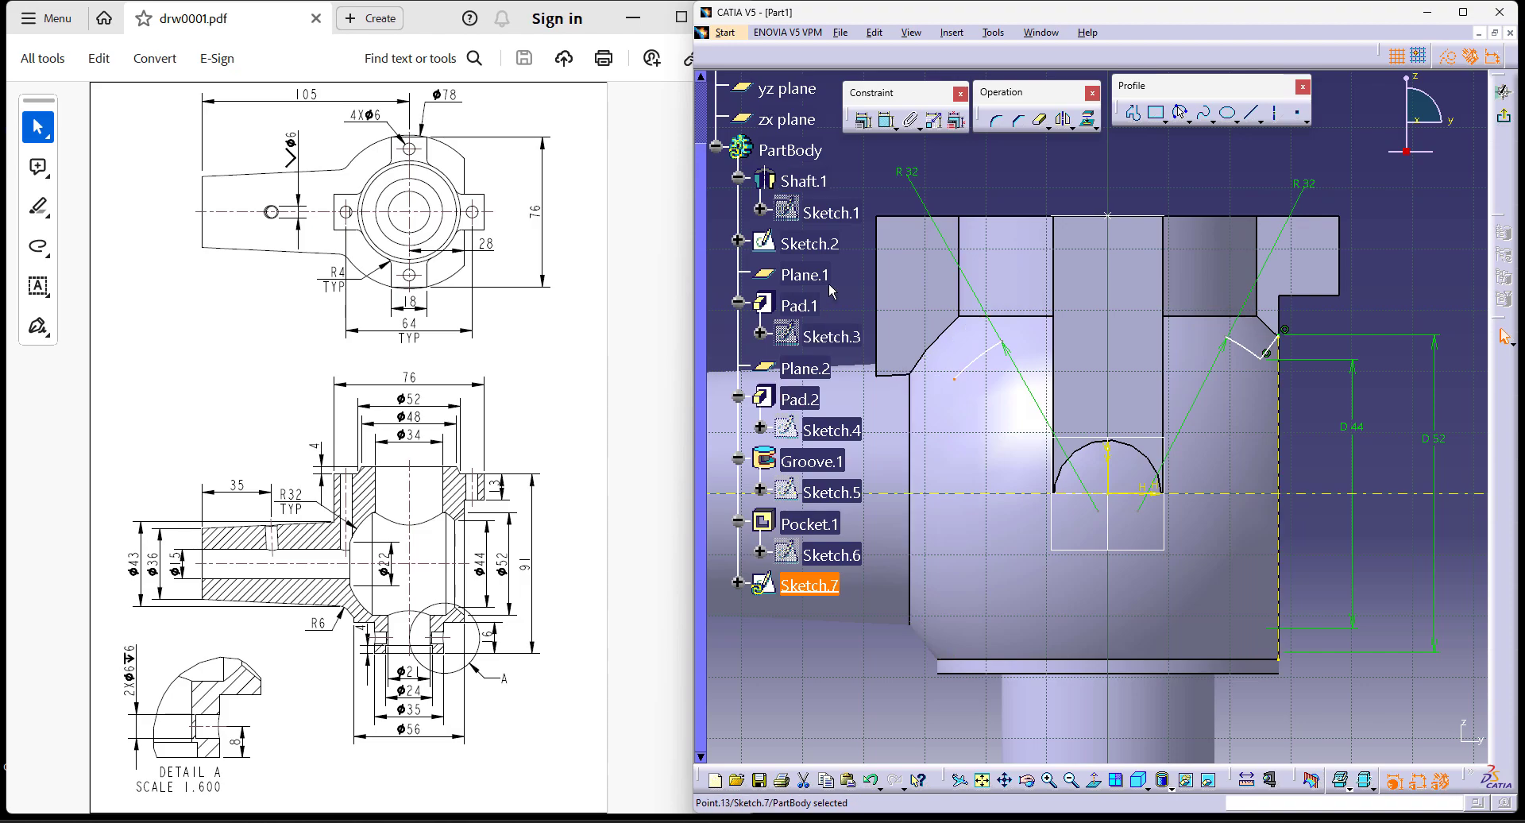
{"action": "left_click", "coordinate": [873, 183]}
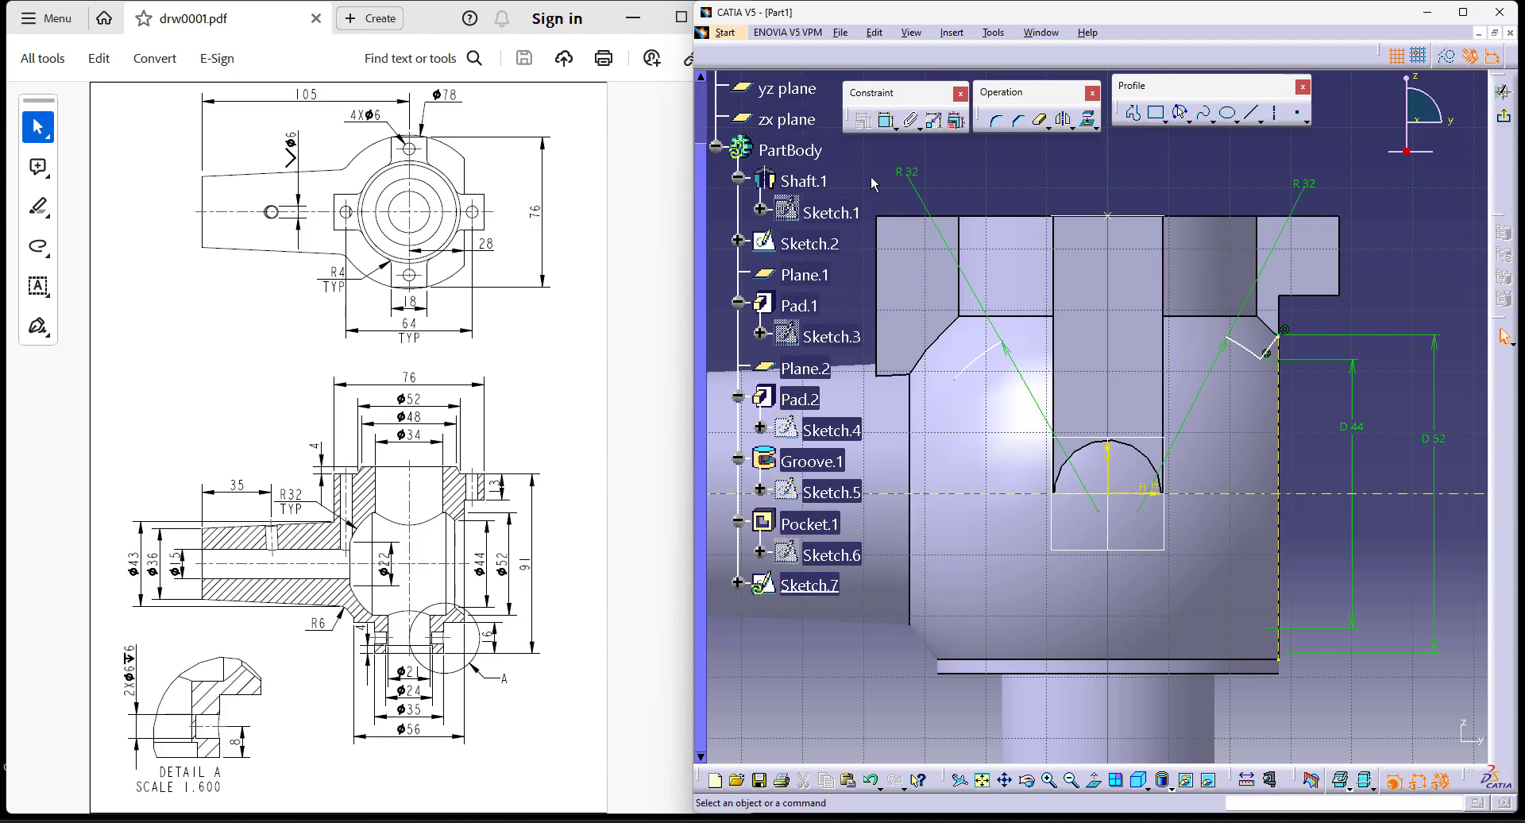
Step: Draw a vertical line about 19 mm long from the arm-side arc's lower end down to the horizontal axis
{"action": "left_click", "coordinate": [1134, 113]}
{"action": "left_click", "coordinate": [961, 406]}
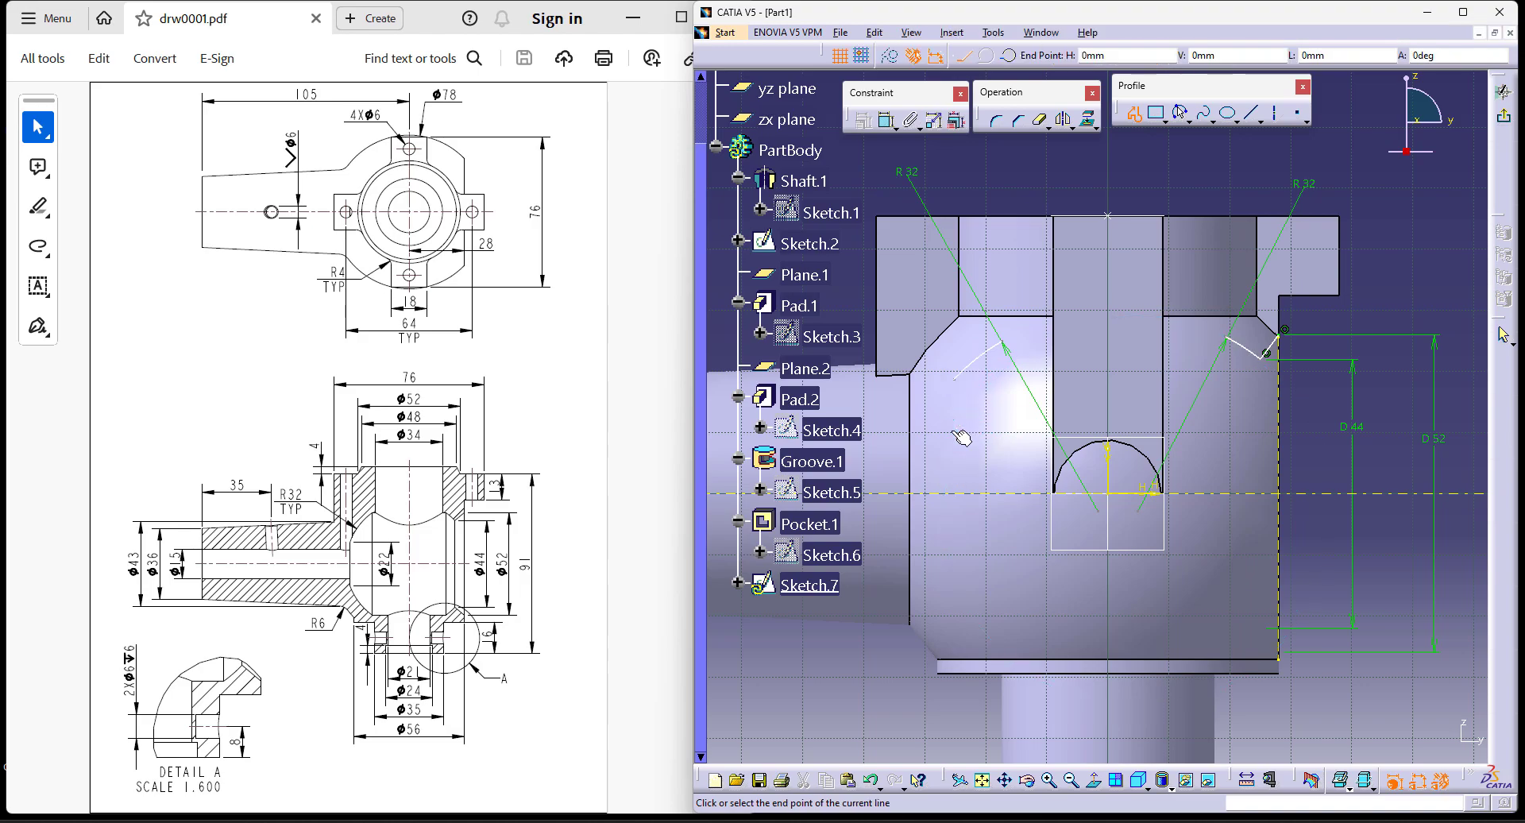
{"action": "left_click", "coordinate": [956, 492]}
{"action": "left_click", "coordinate": [887, 119]}
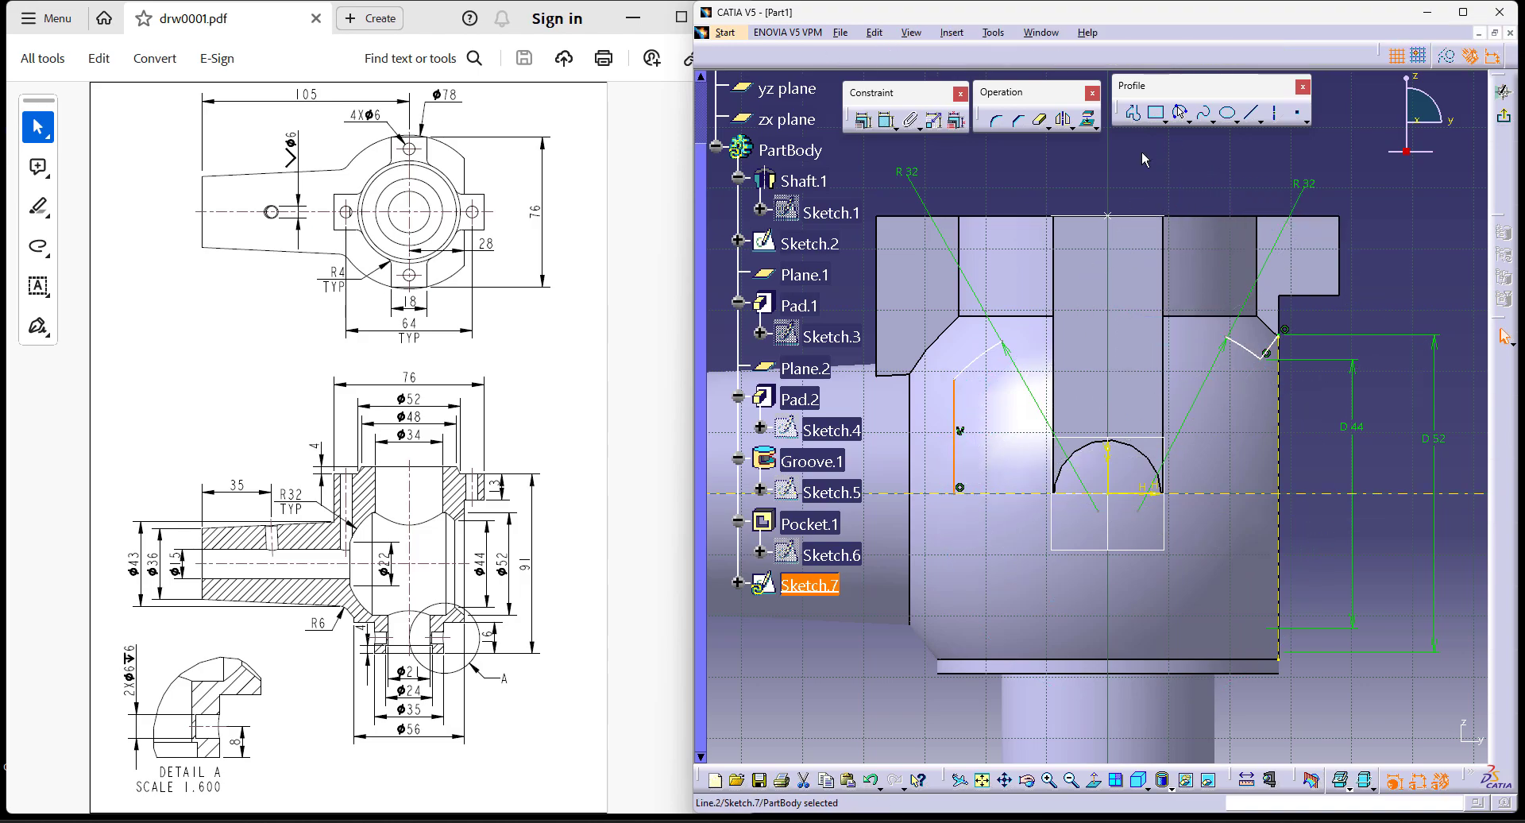
{"action": "key", "text": "Escape"}
Step: Dimension the vertical line's upper end about the horizontal axis as a diameter and set it to 22 mm
{"action": "middle_click_drag", "start_coordinate": [1040, 285], "coordinate": [1174, 239]}
{"action": "left_click", "coordinate": [950, 223]}
{"action": "left_click", "coordinate": [887, 119]}
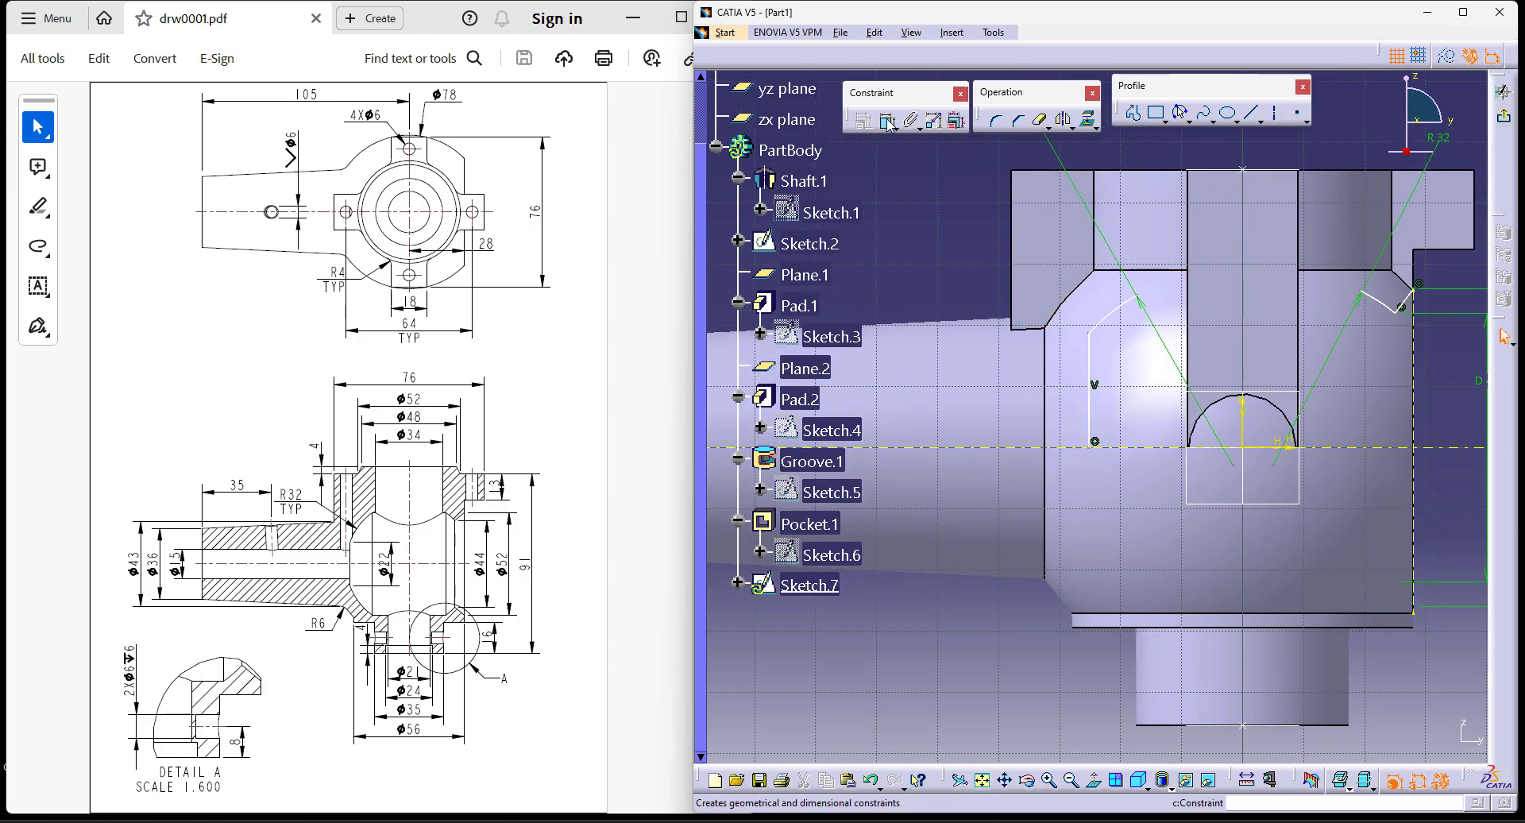
{"action": "left_click", "coordinate": [1089, 333]}
{"action": "left_click", "coordinate": [980, 446]}
{"action": "right_click", "coordinate": [907, 261]}
{"action": "left_click", "coordinate": [963, 333]}
{"action": "left_click", "coordinate": [940, 315]}
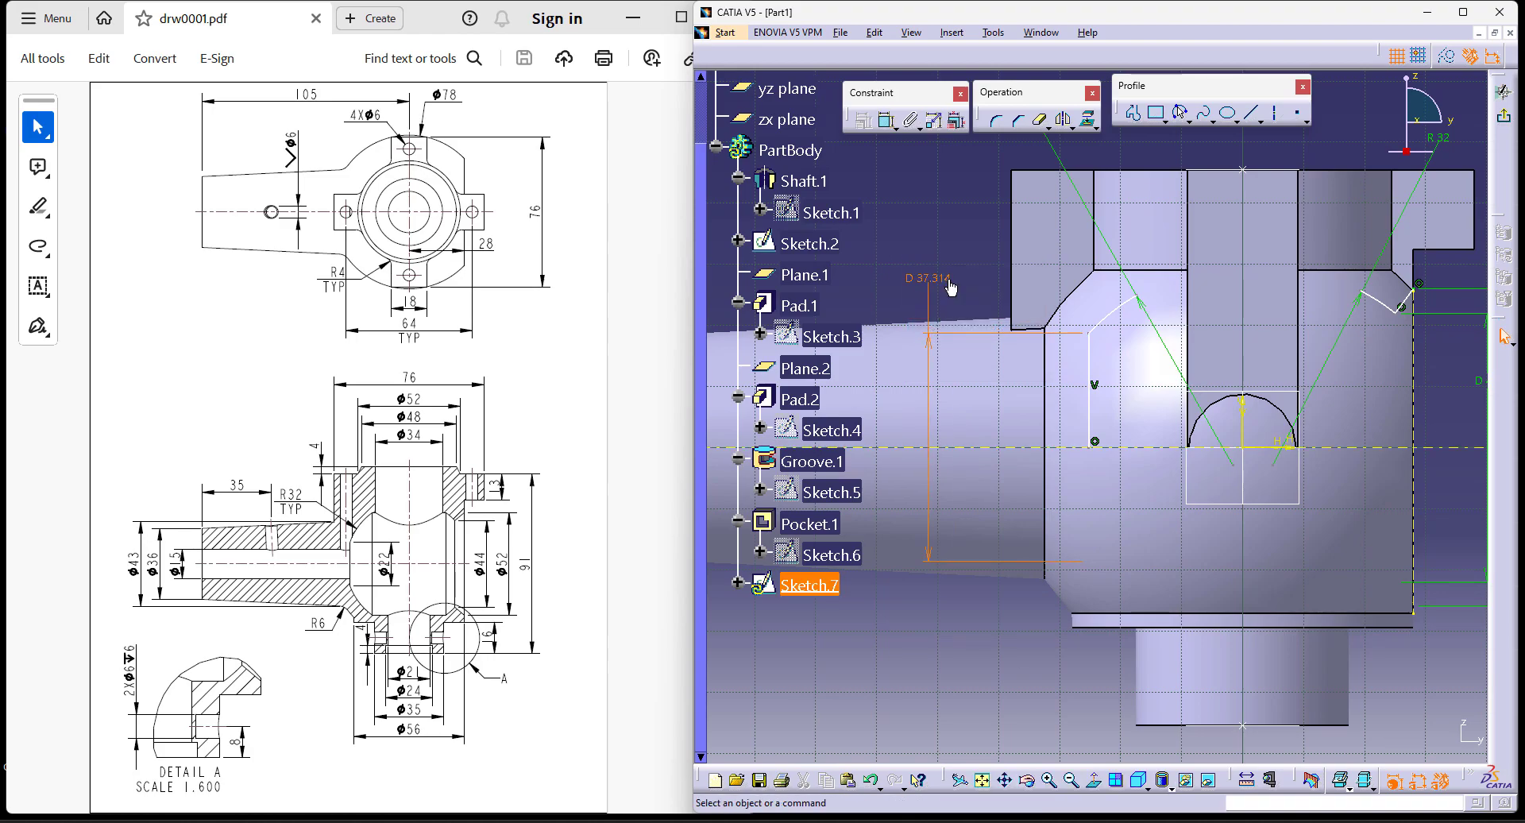
{"action": "double_click", "coordinate": [948, 279]}
{"action": "type", "text": "22"}
{"action": "key", "text": "Return"}
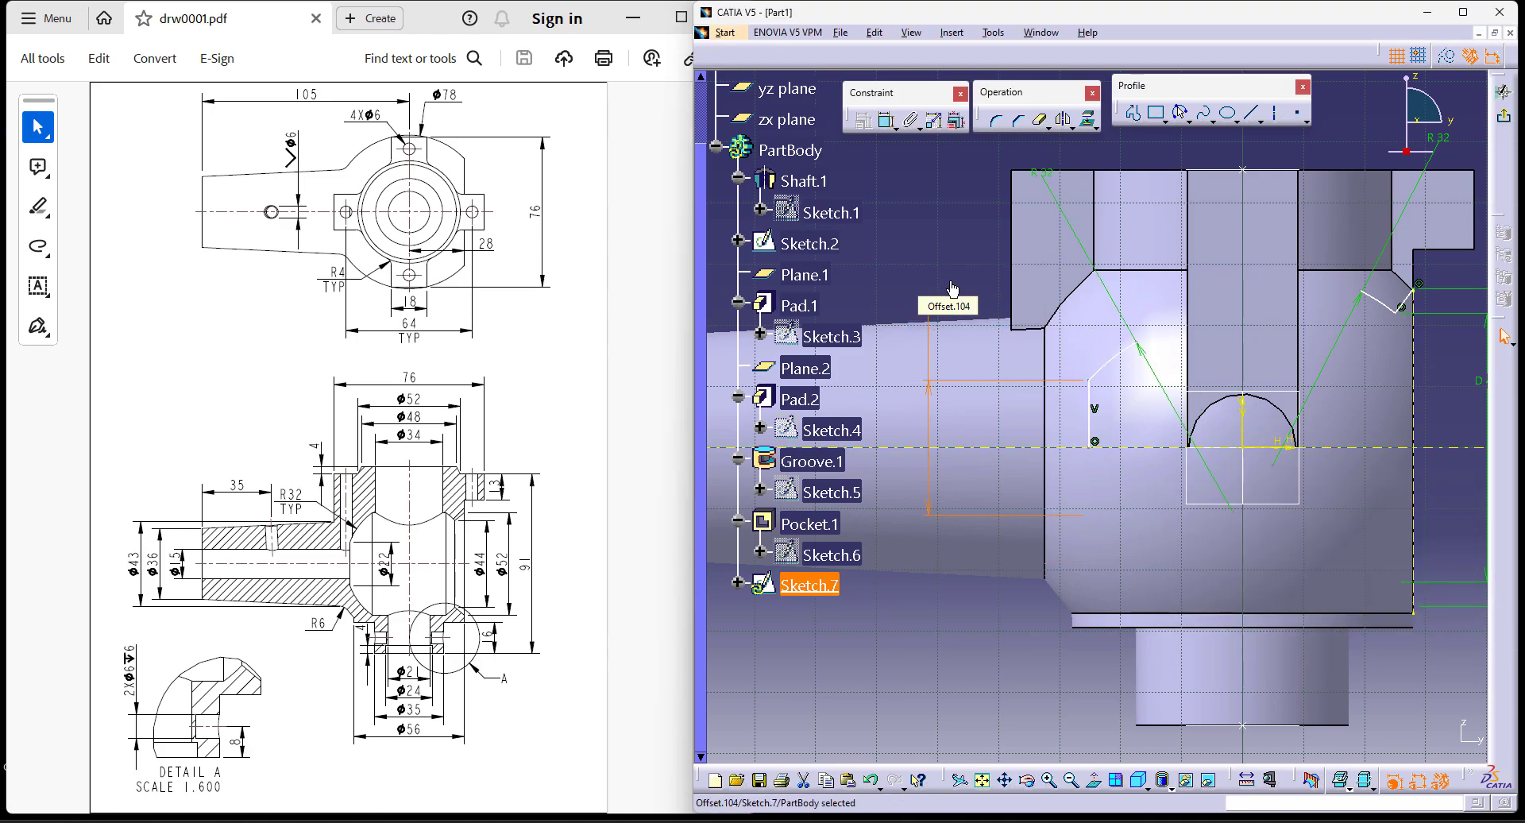
Step: Join the upper ends of the two arcs with a line and constrain it horizontal
{"action": "middle_click_drag", "start_coordinate": [1039, 379], "coordinate": [961, 367]}
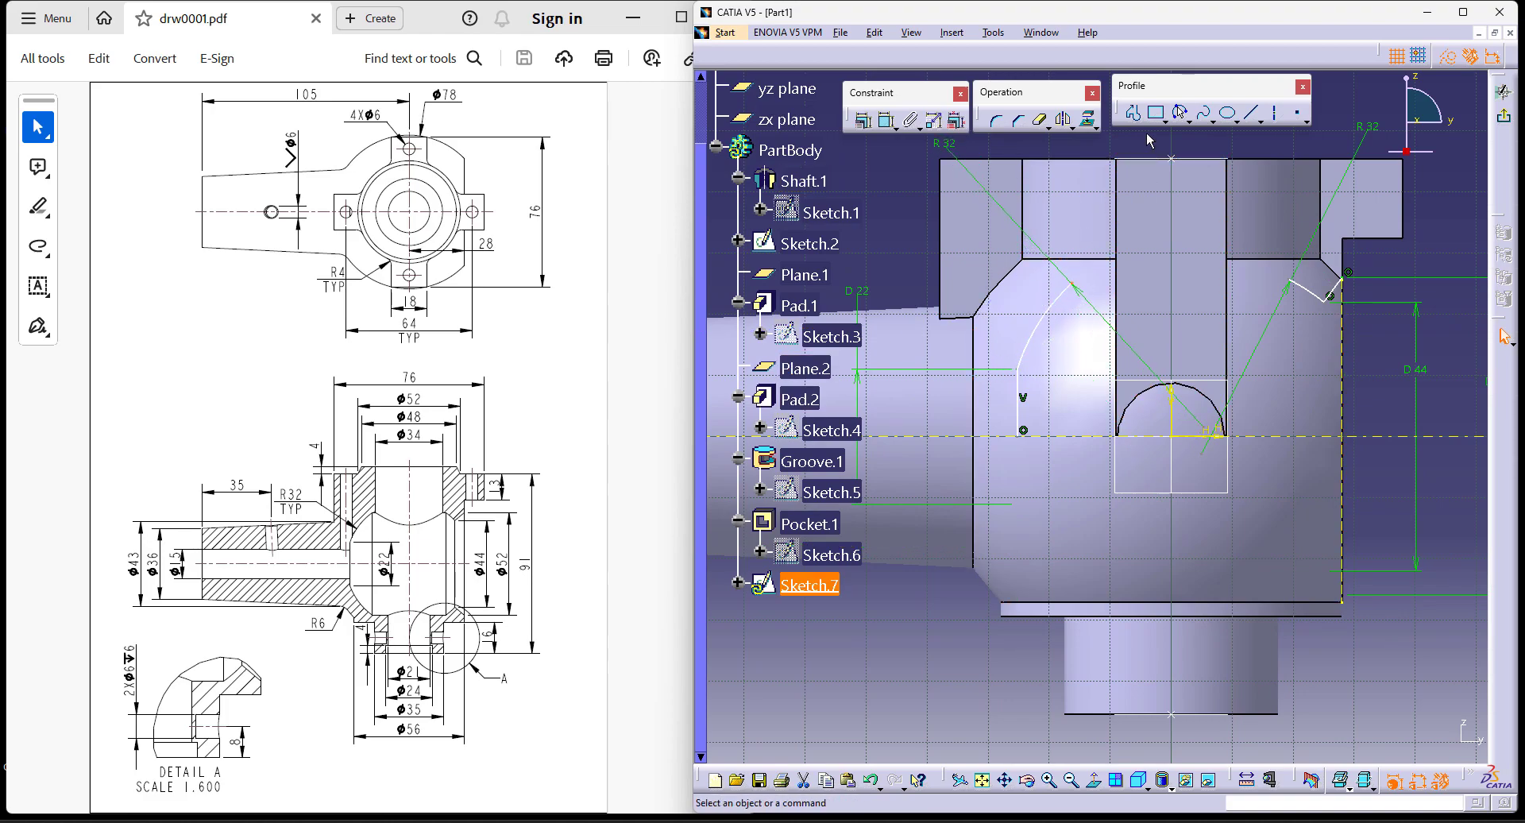
{"action": "left_click", "coordinate": [1252, 115]}
{"action": "left_click", "coordinate": [1074, 284]}
{"action": "left_click", "coordinate": [1301, 281]}
{"action": "right_click", "coordinate": [1231, 281]}
{"action": "mouse_move", "coordinate": [1345, 525]}
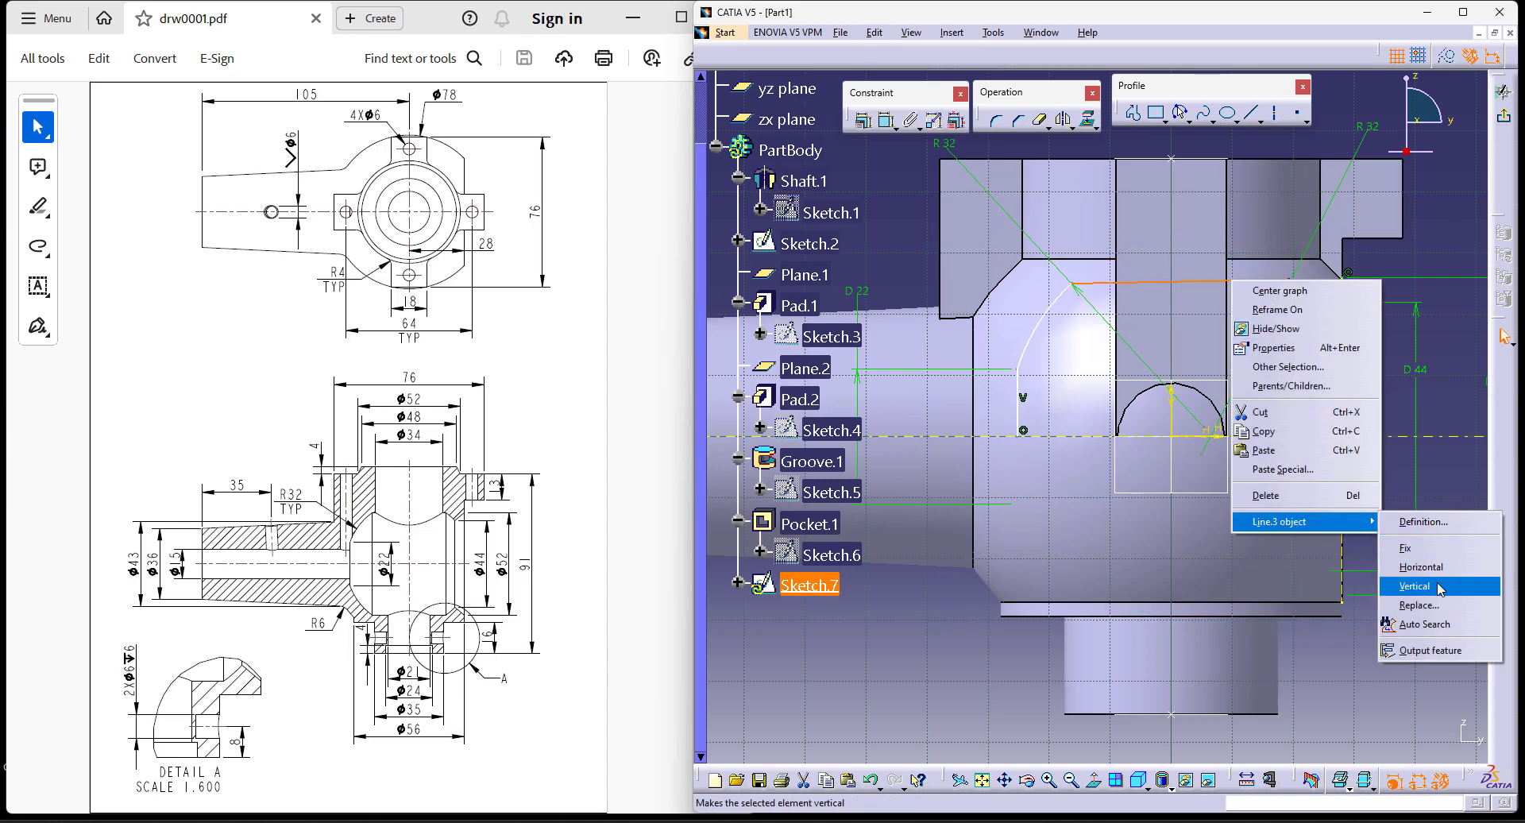
{"action": "left_click", "coordinate": [1422, 566]}
{"action": "left_click", "coordinate": [1388, 691]}
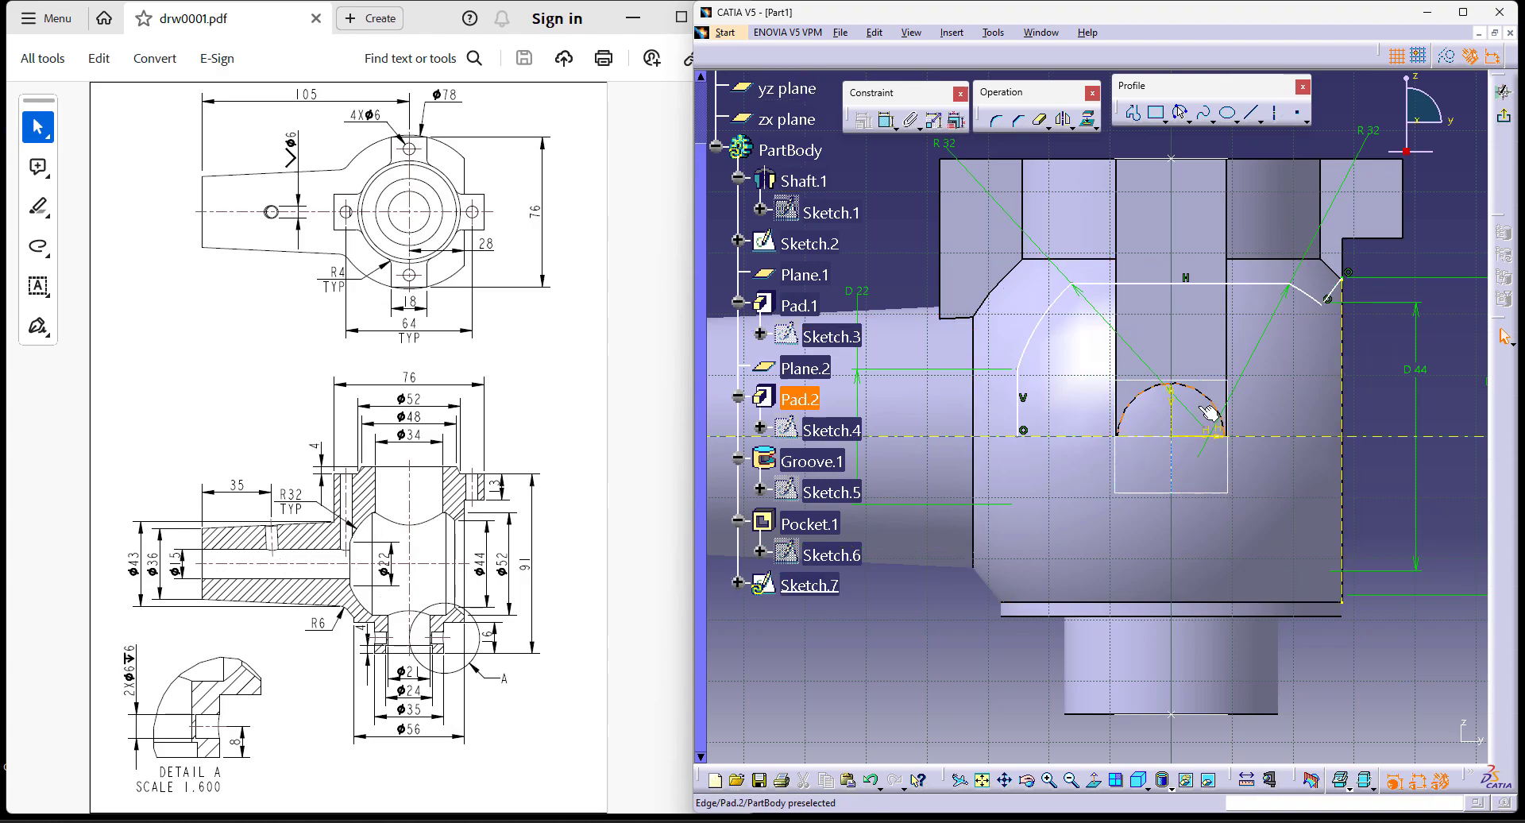
Step: Make the end of the opening-side arc coincident with the slanted line's inner end
{"action": "mouse_move", "coordinate": [1390, 470]}
{"action": "middle_mouse_down"}
{"action": "mouse_move", "coordinate": [1314, 490]}
{"action": "mouse_move", "coordinate": [1454, 307]}
{"action": "mouse_move", "coordinate": [1162, 458]}
{"action": "middle_mouse_up"}
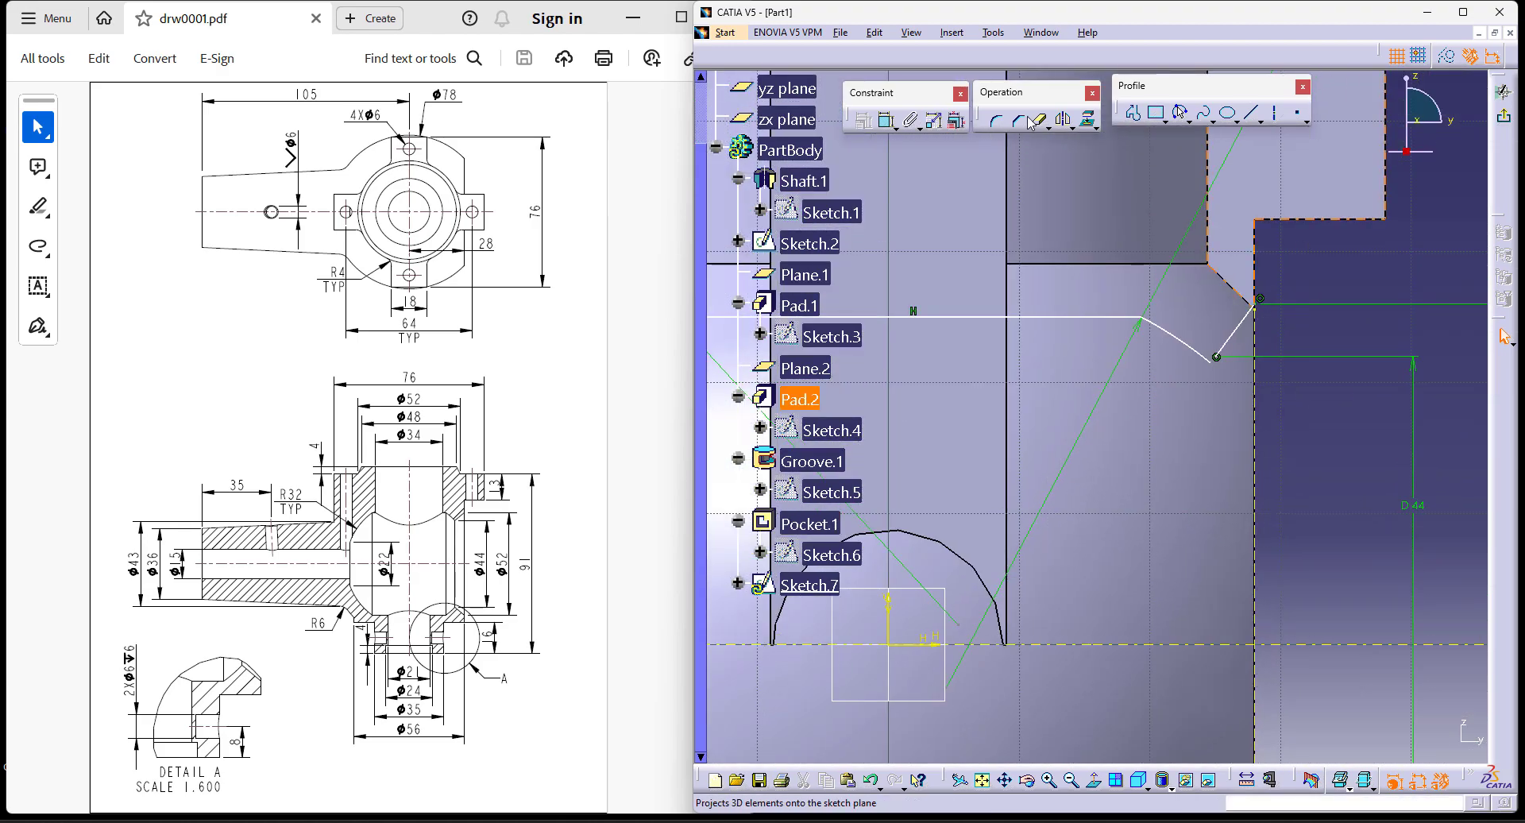
{"action": "left_click", "coordinate": [1217, 358]}
{"action": "right_click", "coordinate": [1316, 412]}
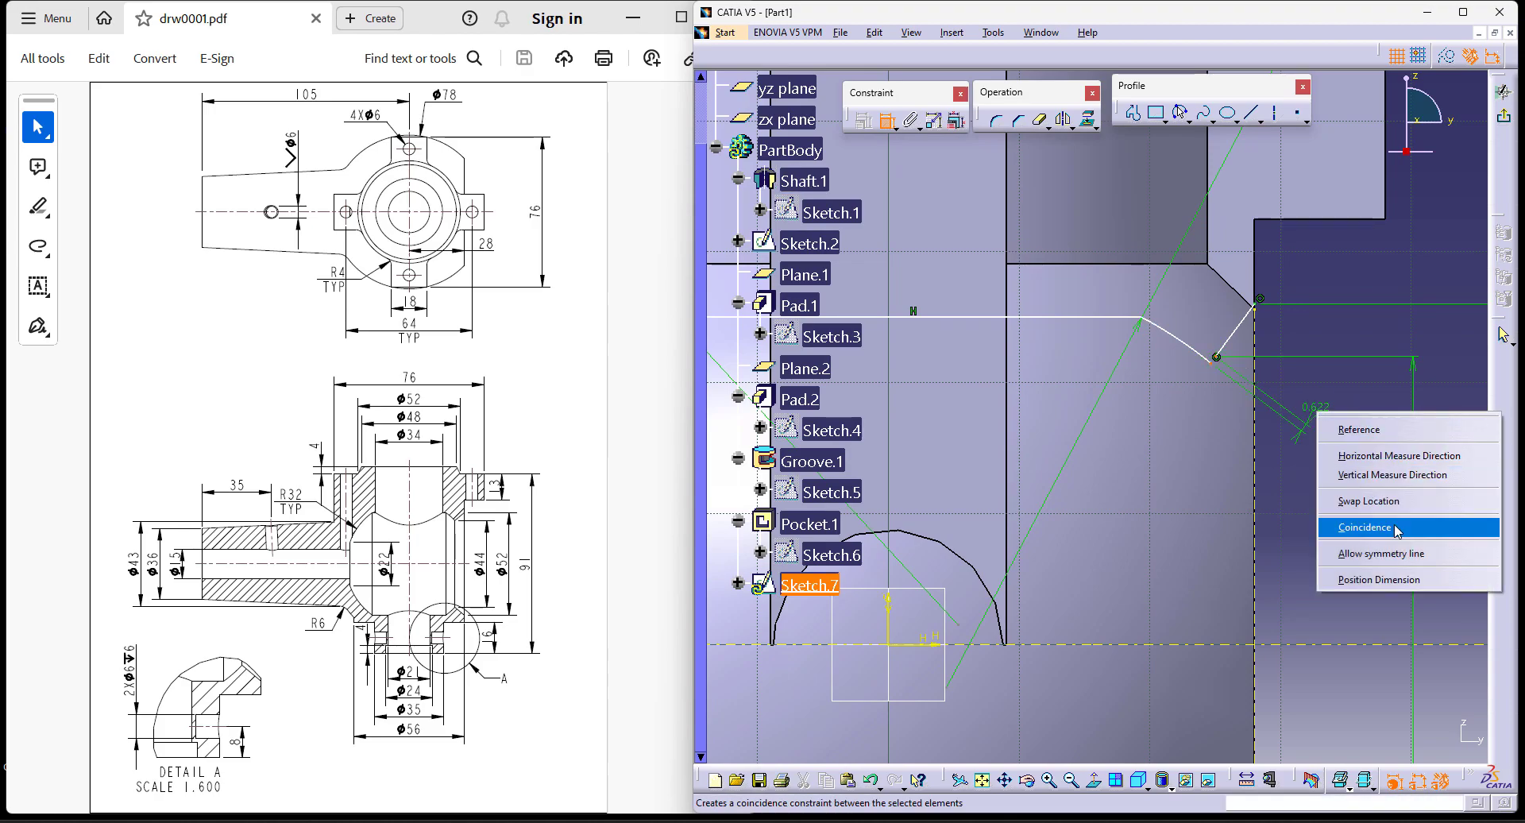
{"action": "left_click", "coordinate": [1396, 527]}
Step: Make the slanted line's outer end coincident with the horizontal line joining the arcs
{"action": "mouse_move", "coordinate": [1338, 380]}
{"action": "middle_mouse_down"}
{"action": "mouse_move", "coordinate": [1268, 493]}
{"action": "mouse_move", "coordinate": [1386, 424]}
{"action": "middle_mouse_up"}
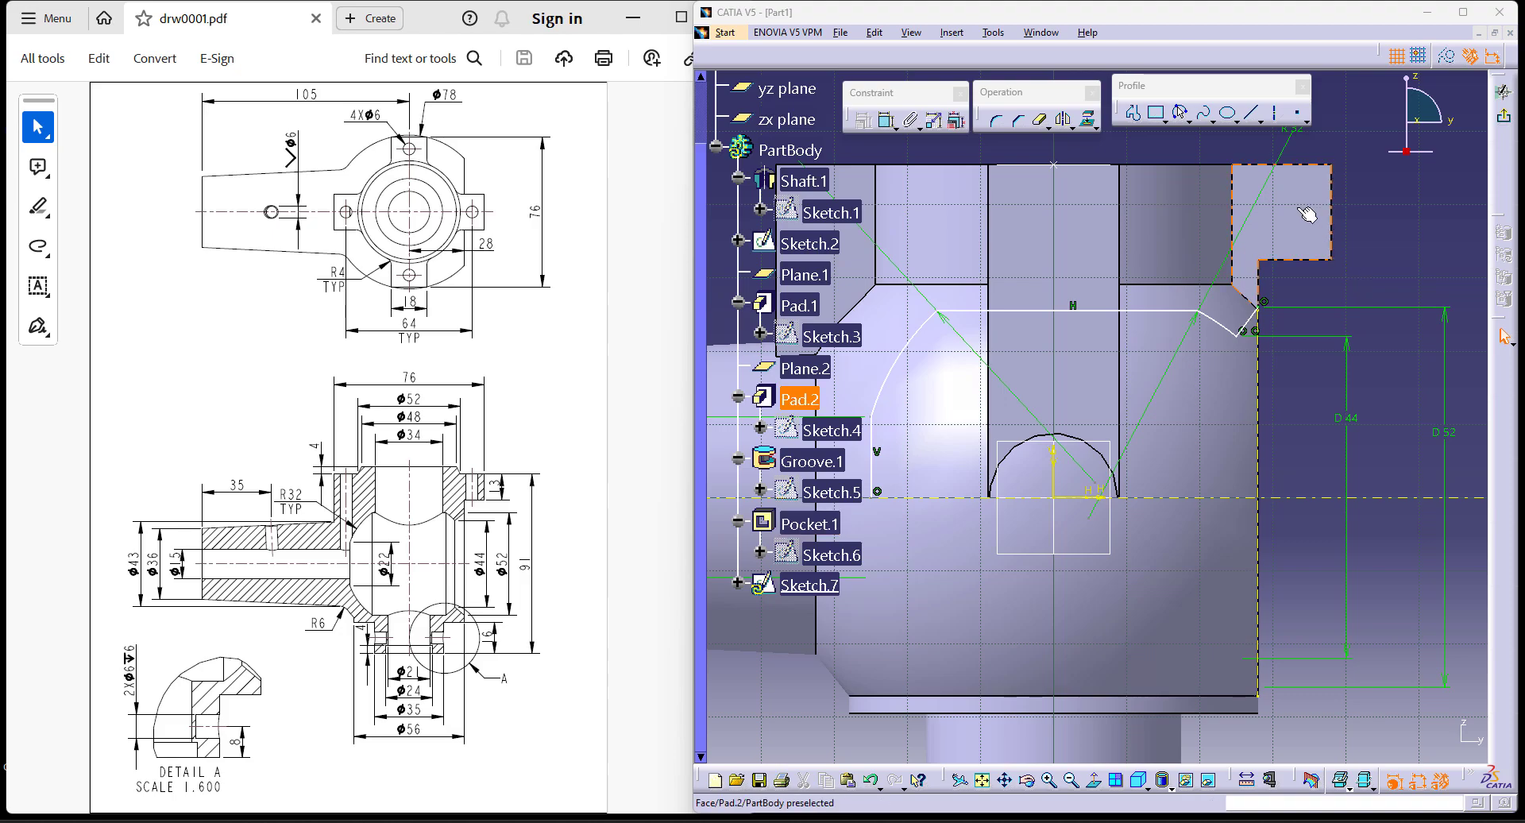
{"action": "middle_click_drag", "start_coordinate": [1376, 228], "coordinate": [1418, 259]}
{"action": "left_click", "coordinate": [893, 121]}
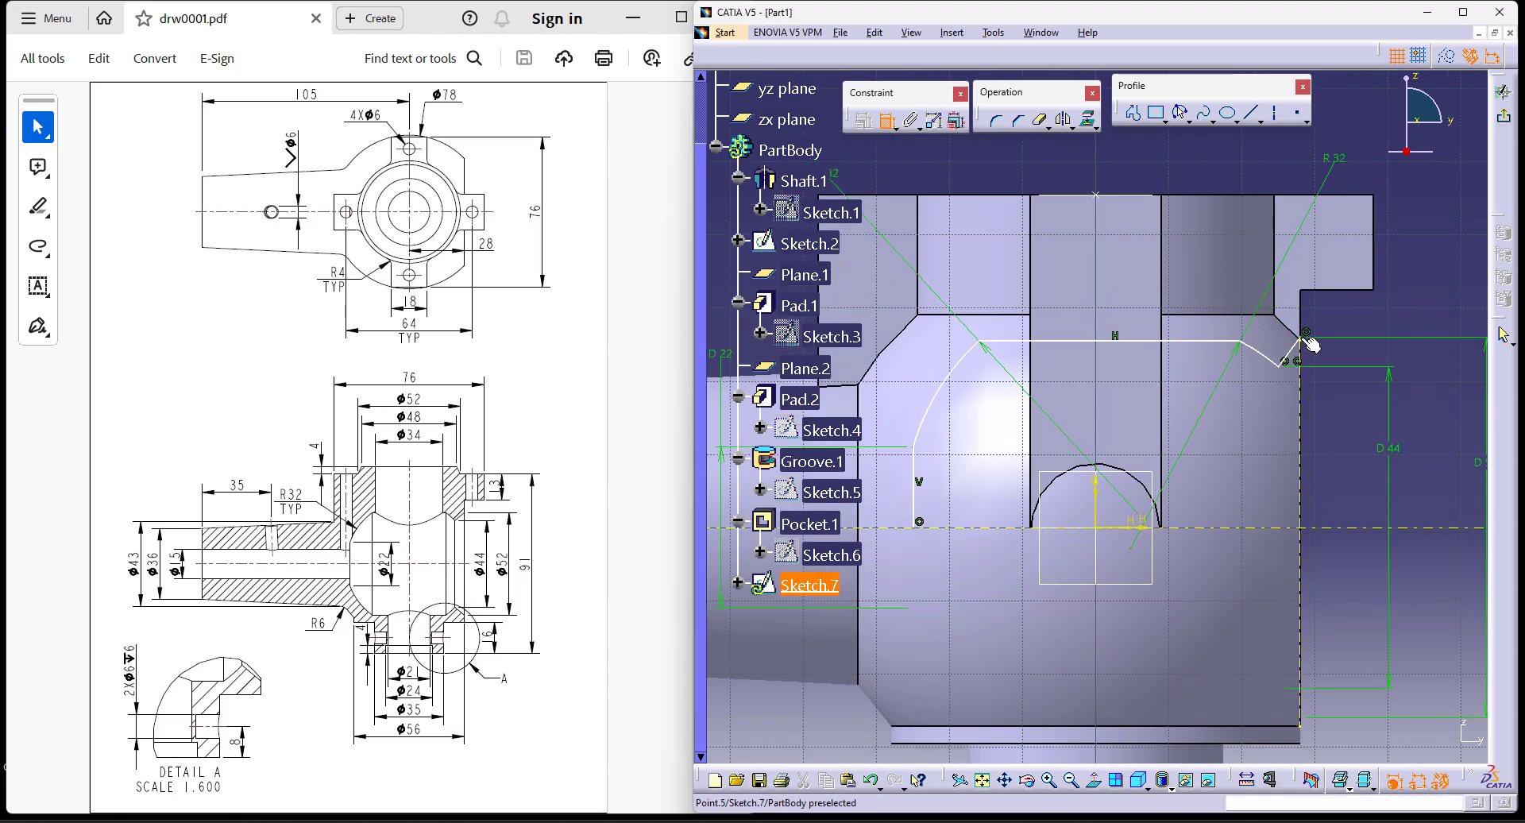
{"action": "left_click", "coordinate": [1307, 342]}
{"action": "left_click", "coordinate": [1229, 342]}
{"action": "right_click", "coordinate": [1419, 256]}
{"action": "left_click", "coordinate": [1430, 331]}
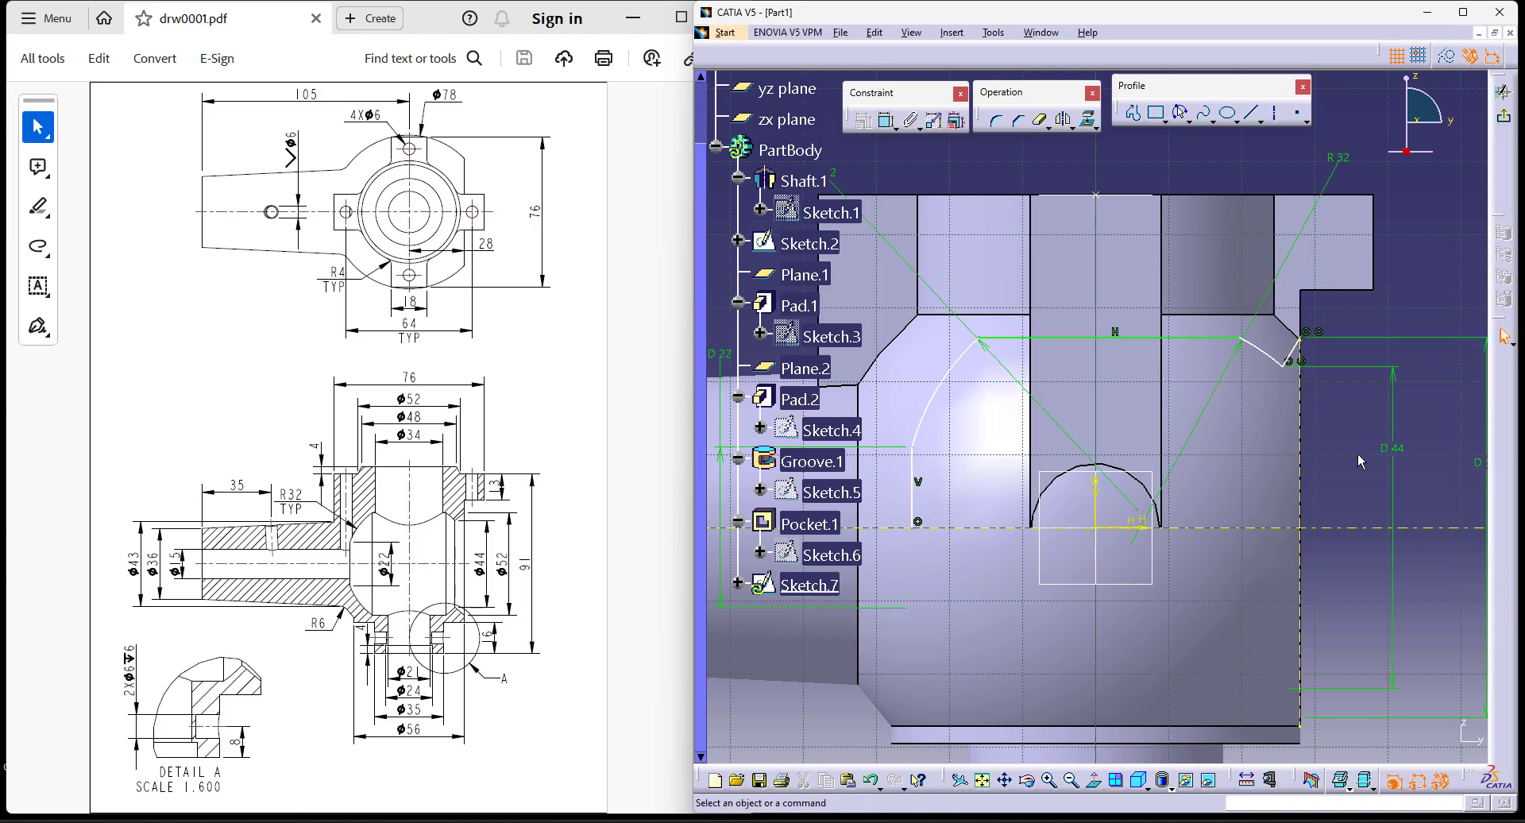
{"action": "middle_click_drag", "start_coordinate": [1377, 452], "coordinate": [1383, 427]}
{"action": "middle_click_drag", "start_coordinate": [949, 349], "coordinate": [1064, 433]}
{"action": "left_click", "coordinate": [948, 232]}
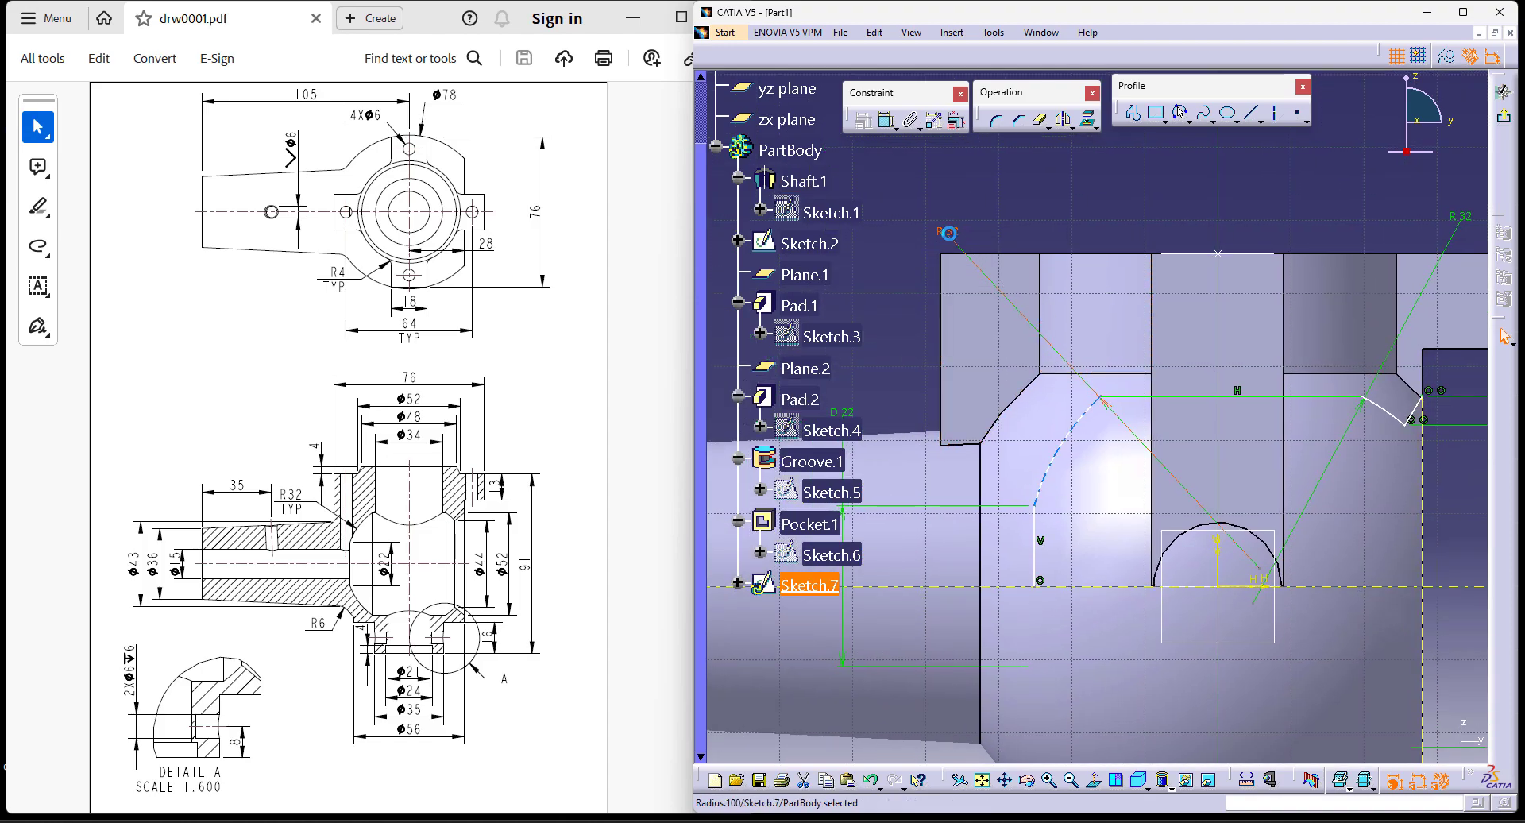
{"action": "left_click", "coordinate": [901, 250]}
{"action": "middle_click_drag", "start_coordinate": [1223, 488], "coordinate": [1147, 402]}
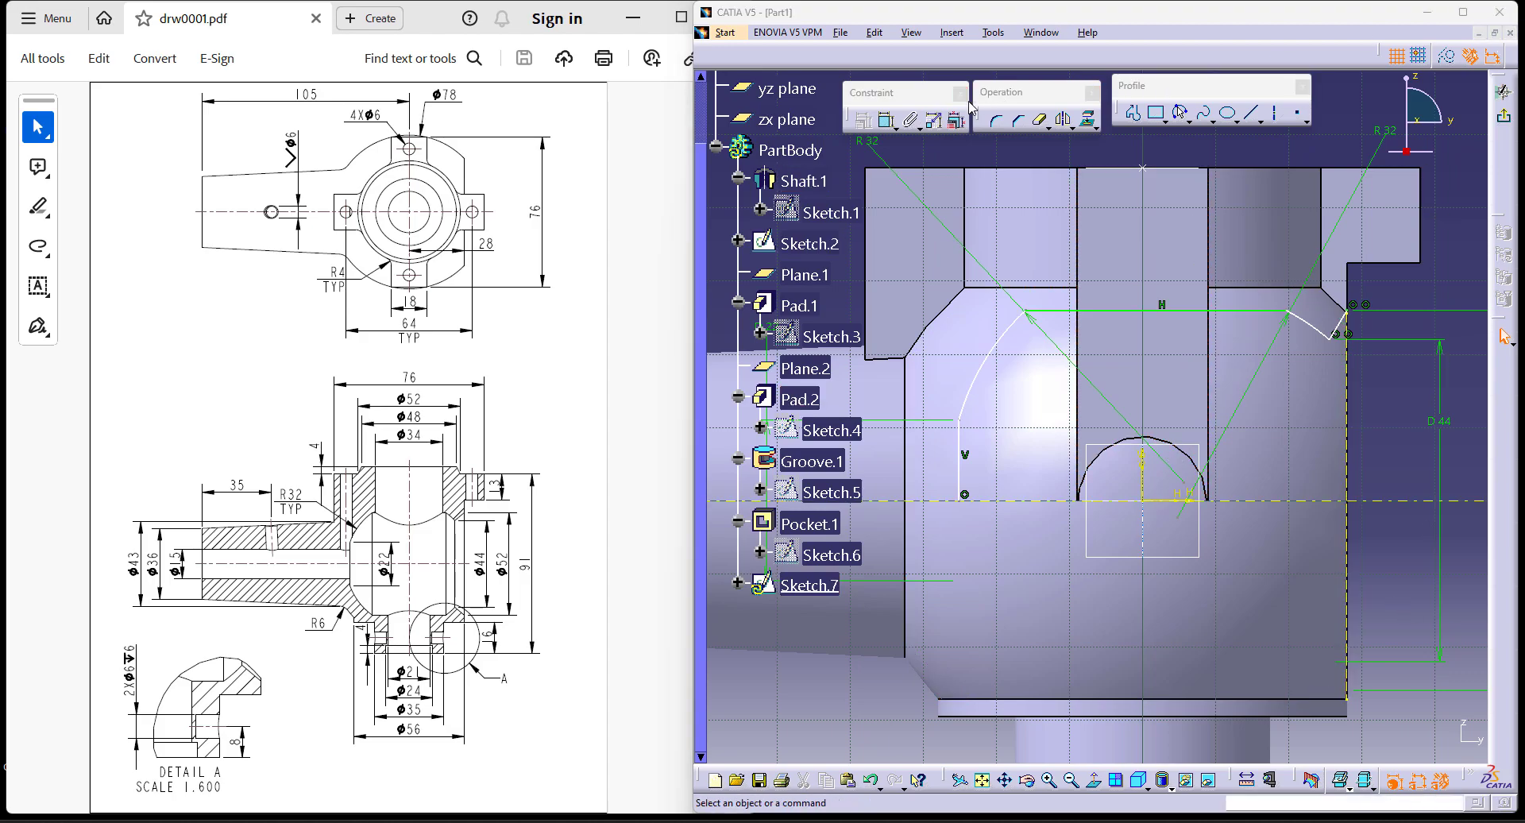
{"action": "left_click", "coordinate": [882, 121]}
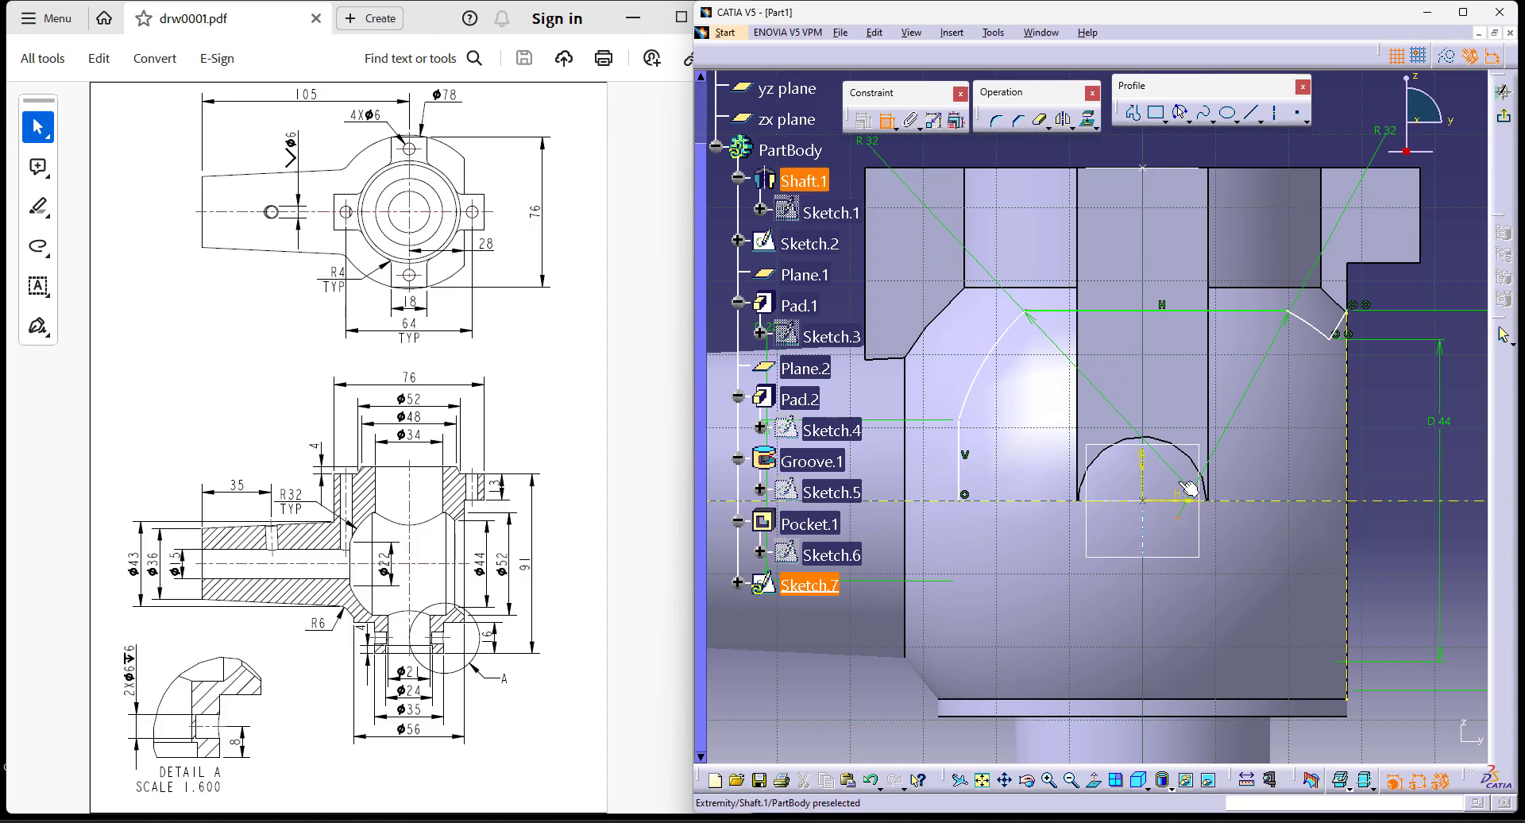
{"action": "key", "text": "Escape"}
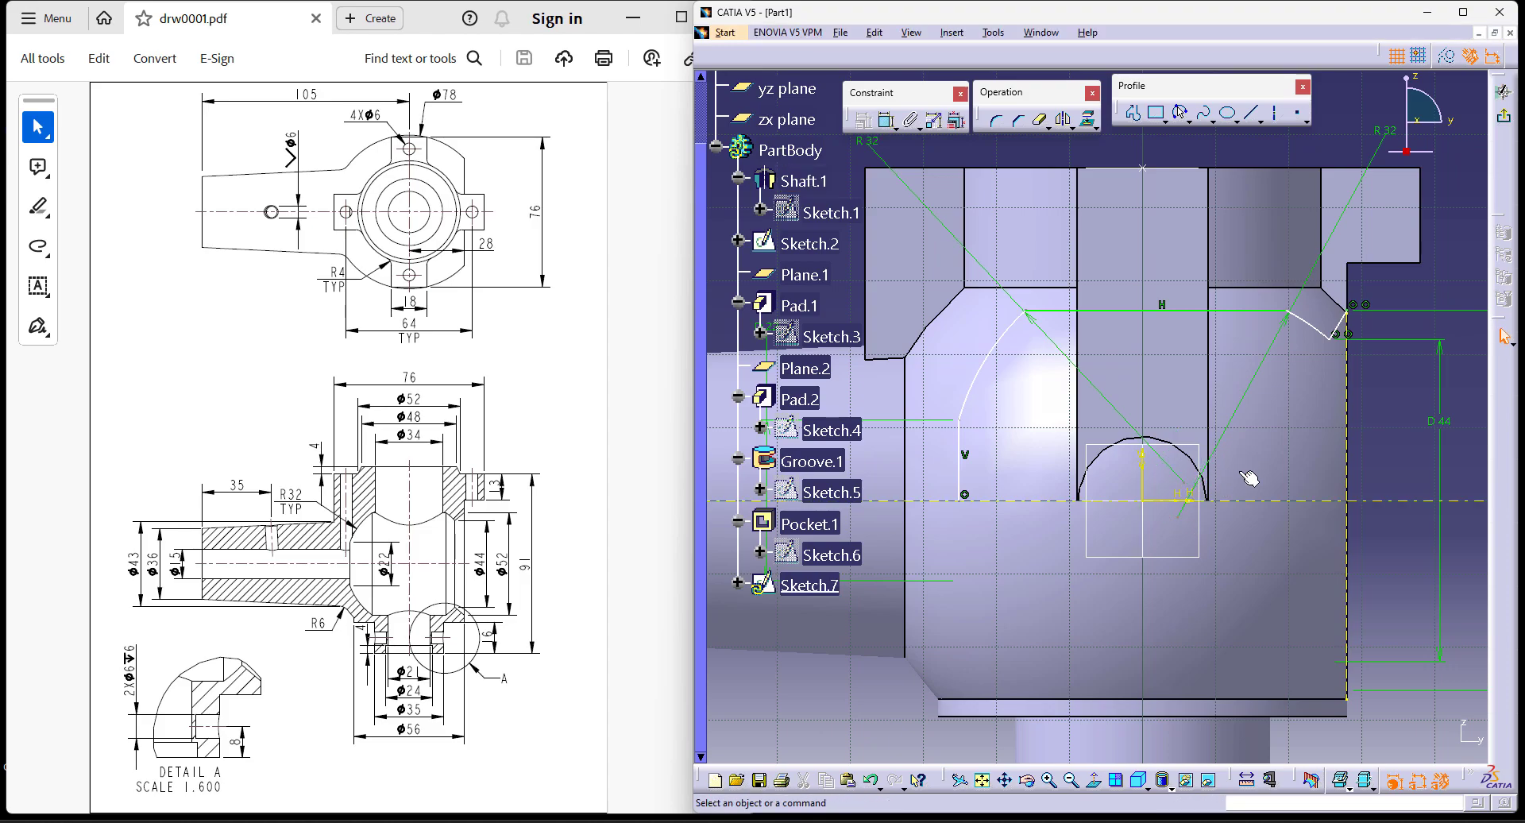
Step: Make the centre of the opening-side arc coincident with the horizontal axis and the vertical axis
{"action": "left_click", "coordinate": [887, 121]}
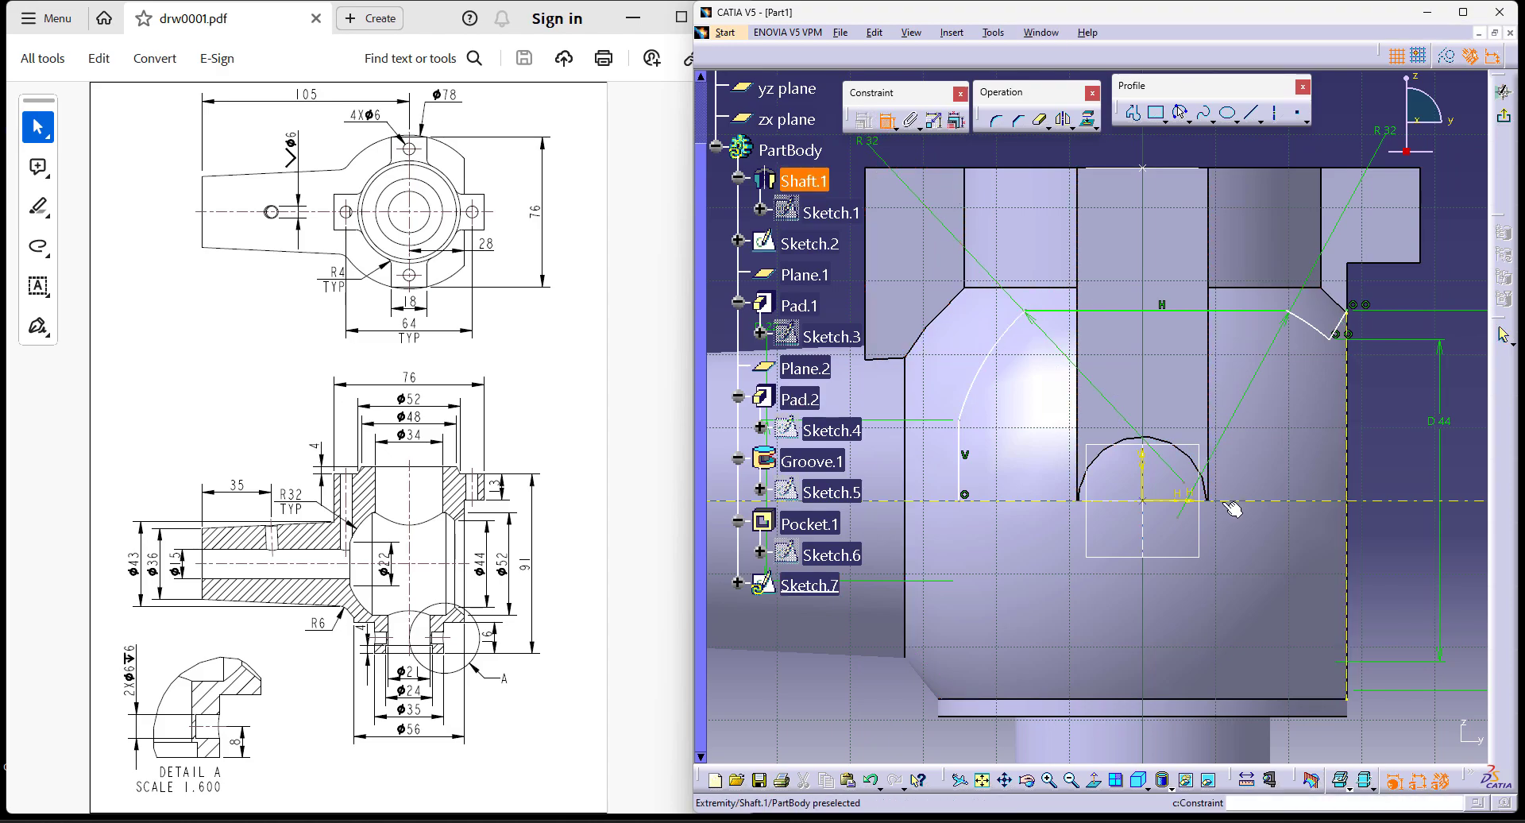
{"action": "left_click", "coordinate": [1181, 518]}
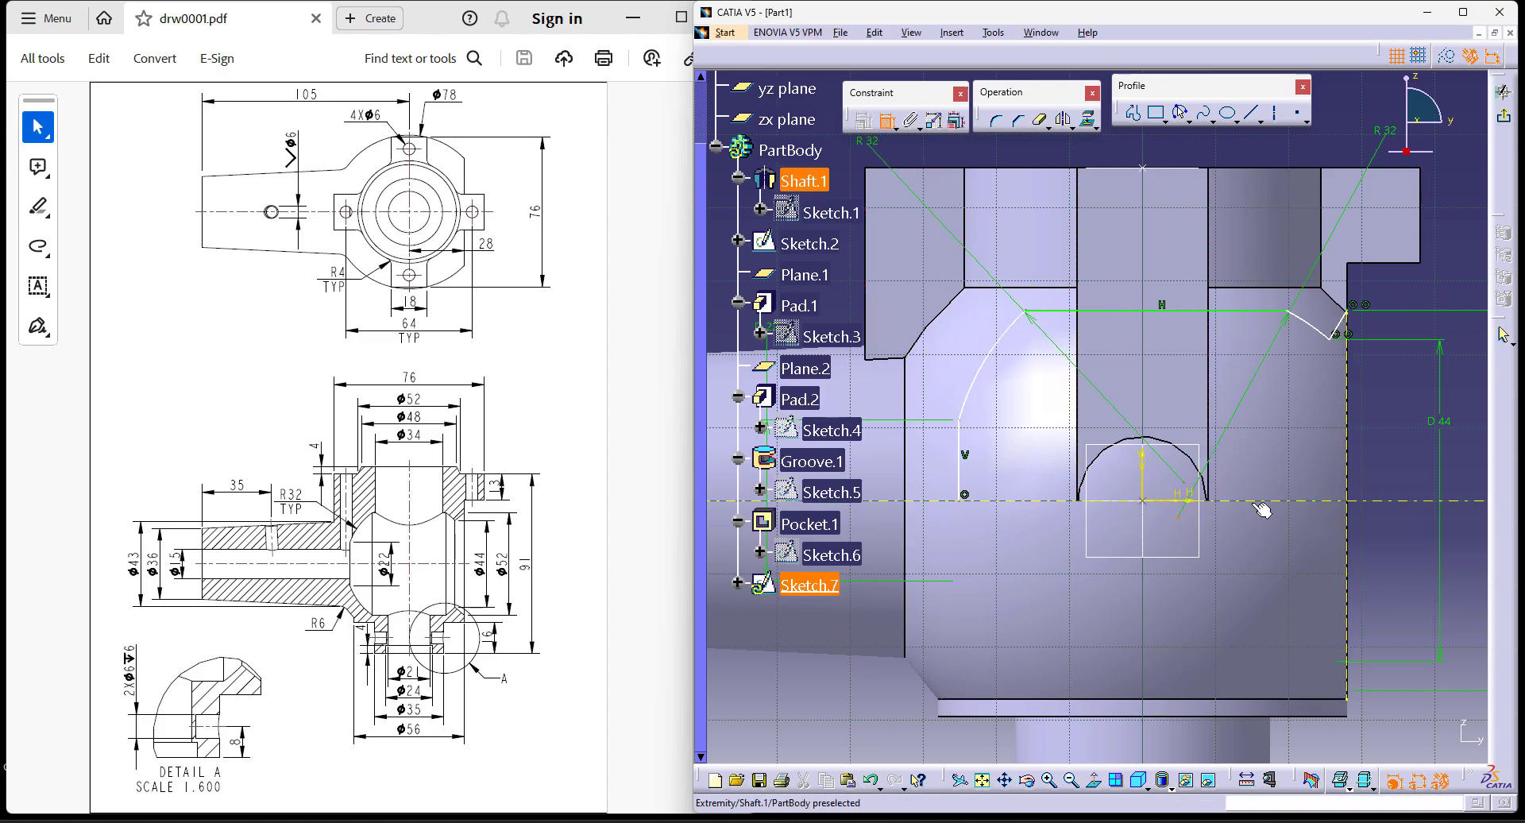
{"action": "right_click", "coordinate": [1256, 450]}
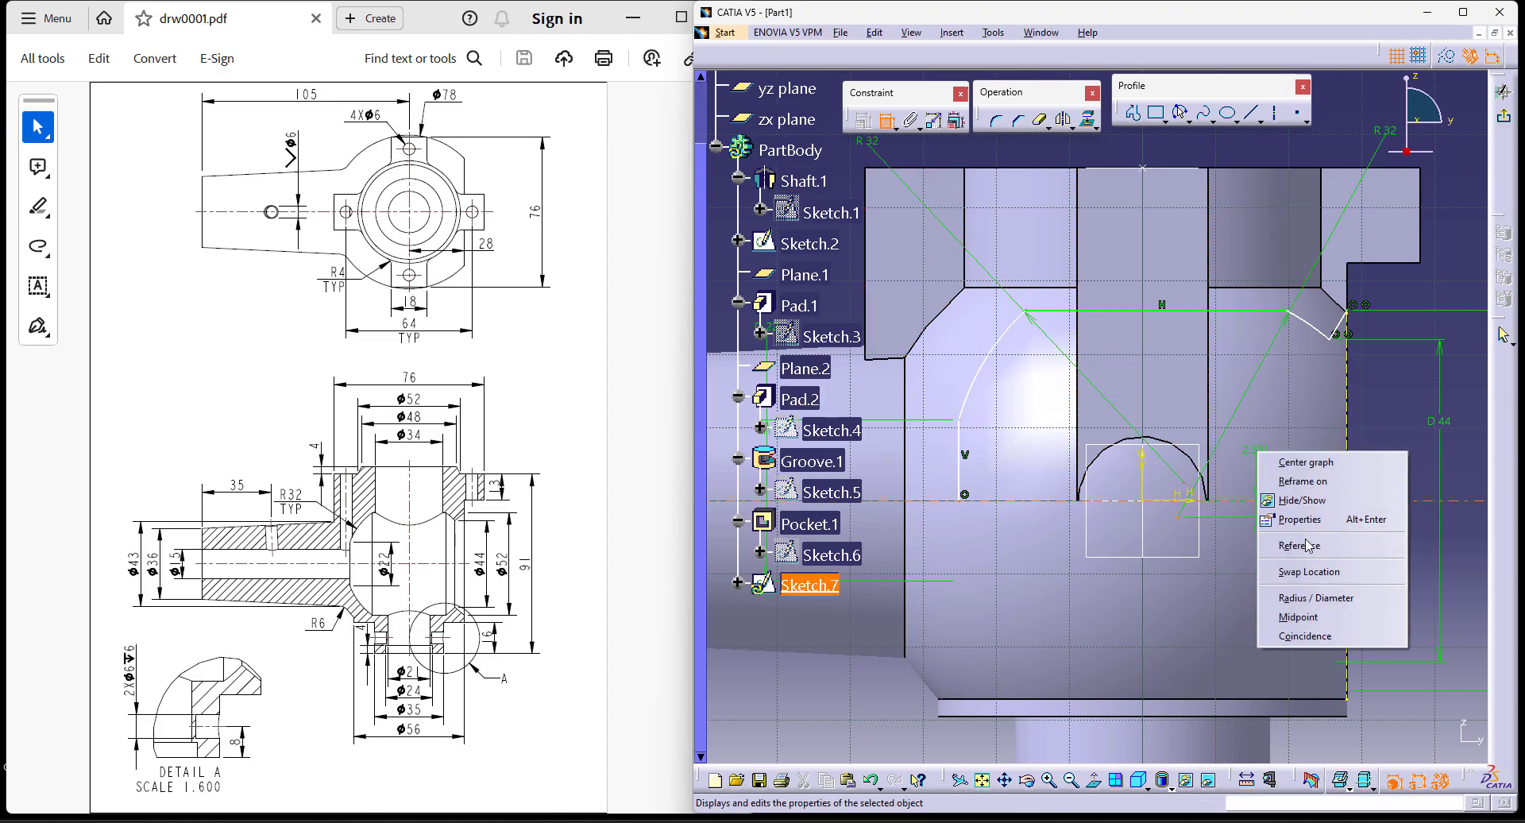
{"action": "left_click", "coordinate": [1295, 636]}
{"action": "left_click", "coordinate": [1184, 499]}
{"action": "left_click", "coordinate": [1141, 477]}
{"action": "right_click", "coordinate": [1339, 409]}
{"action": "left_click", "coordinate": [1392, 554]}
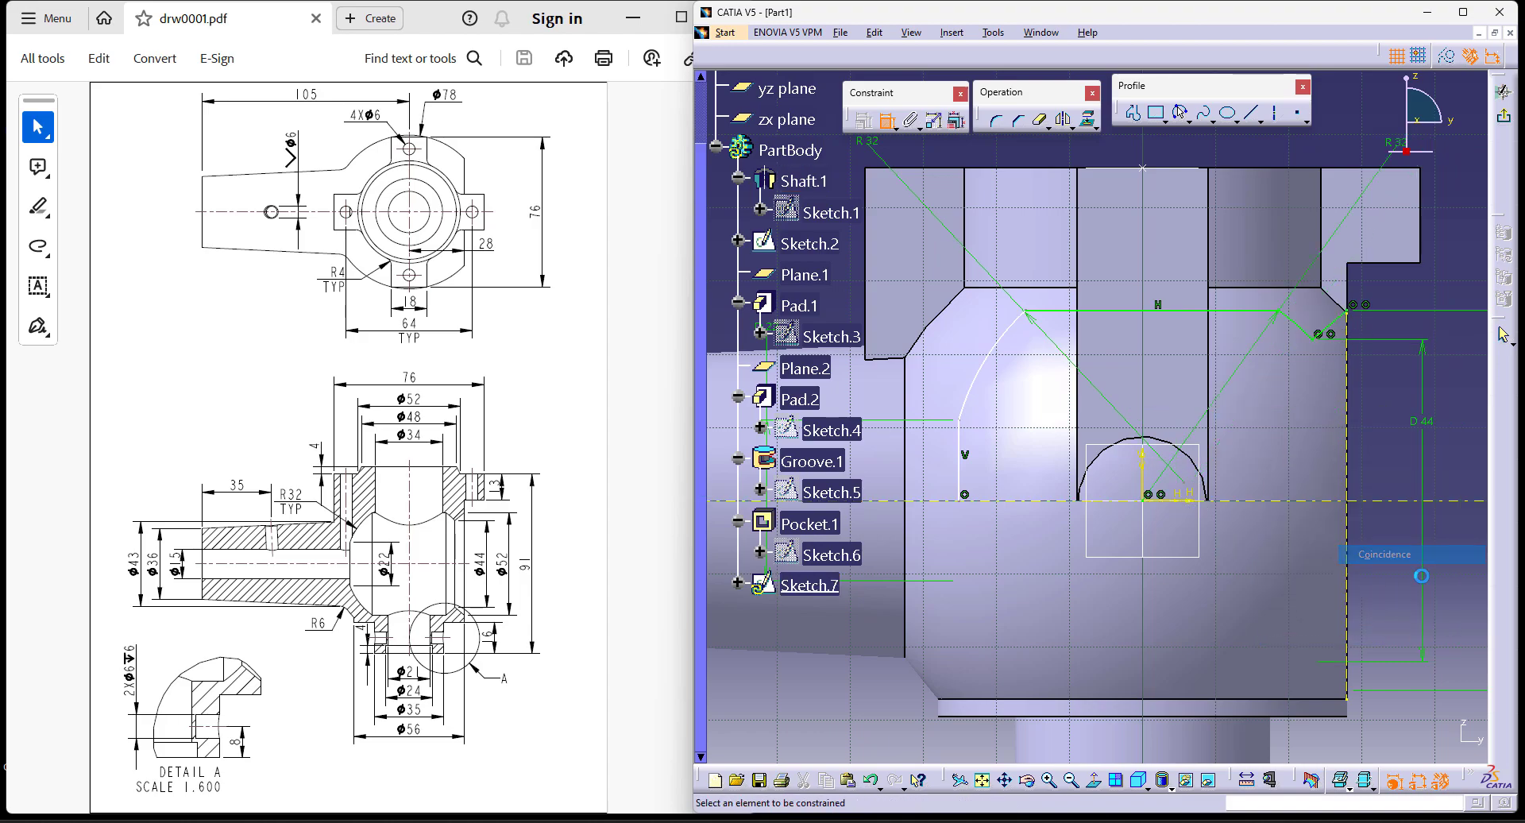
Step: Make the centre of the arm-side arc coincident with the vertical axis and the horizontal axis
{"action": "left_click", "coordinate": [1191, 494]}
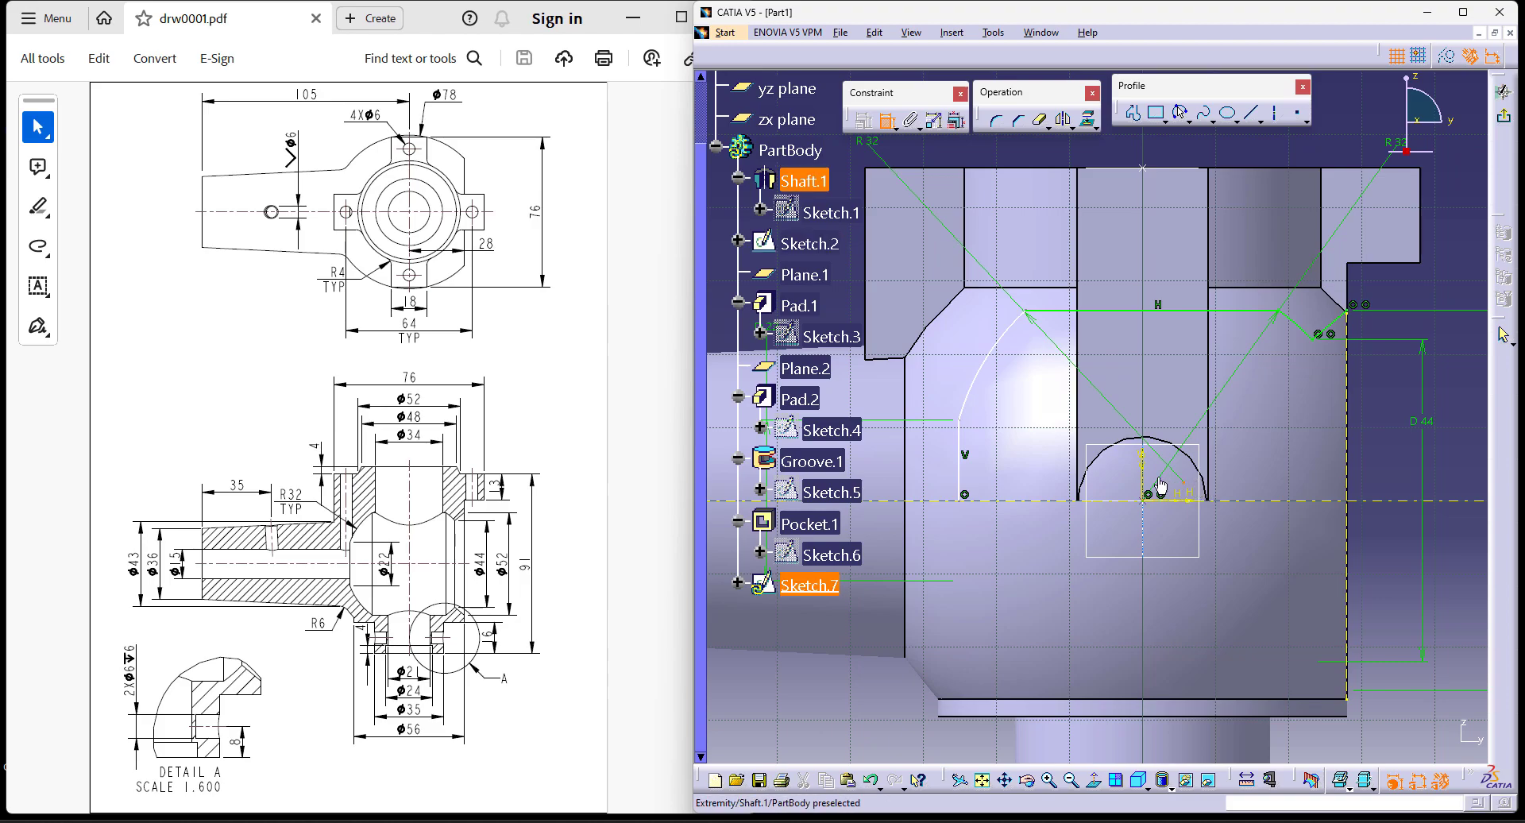
{"action": "right_click", "coordinate": [1136, 379]}
{"action": "left_click", "coordinate": [1192, 528]}
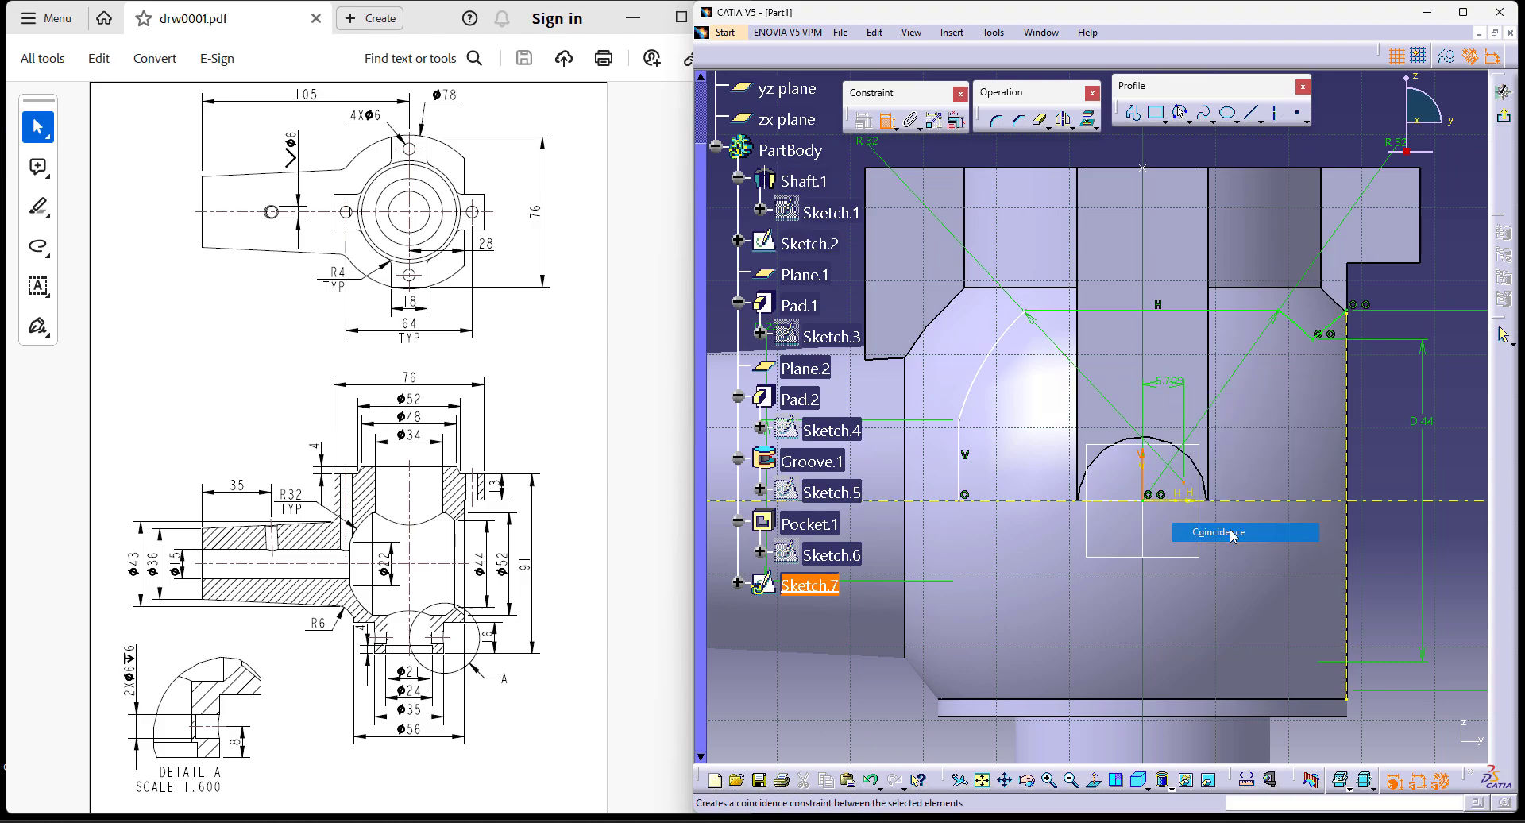
{"action": "left_click", "coordinate": [1148, 509]}
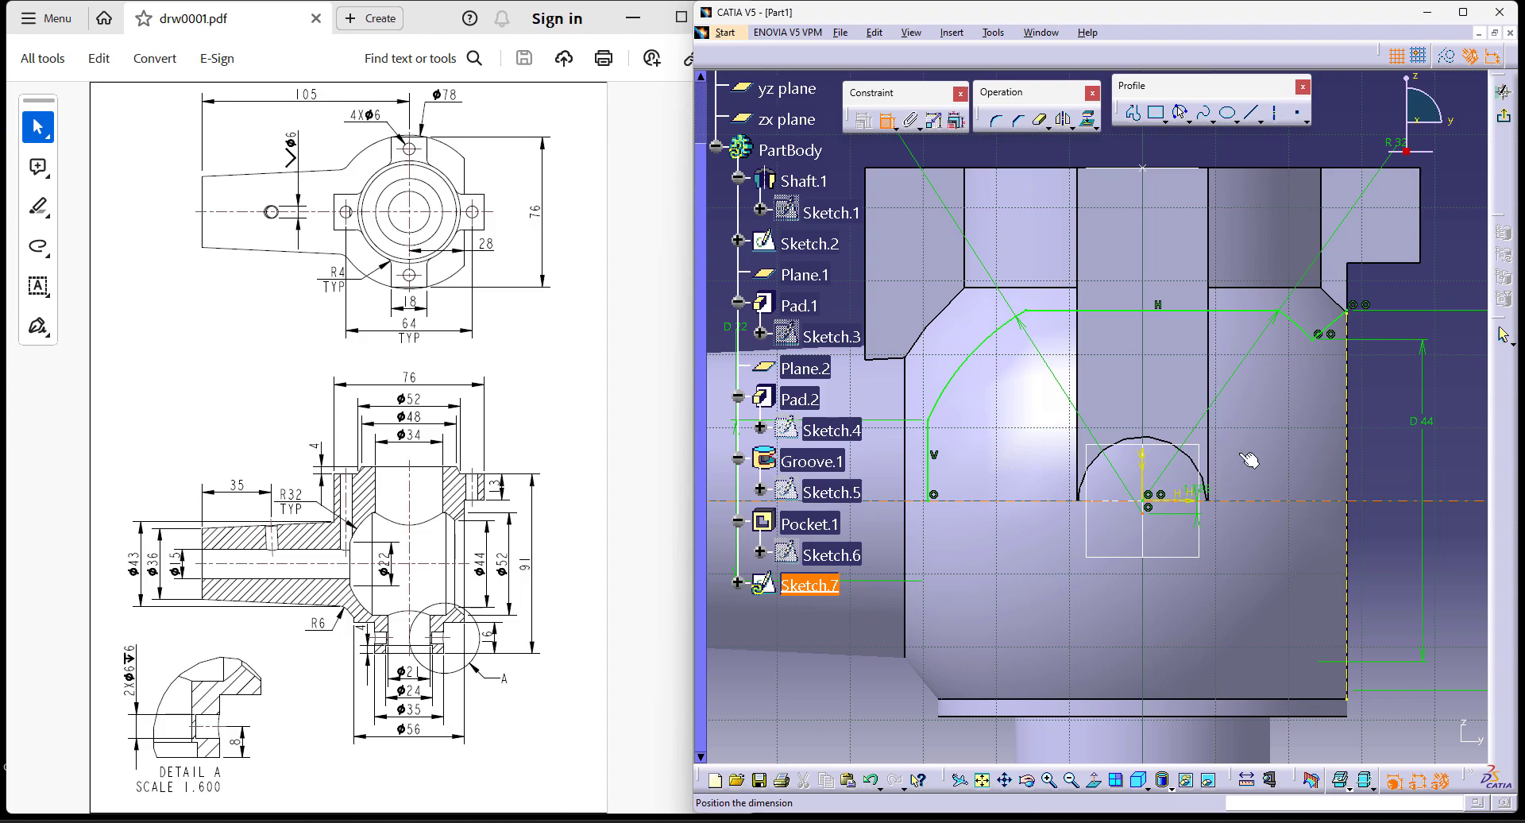
{"action": "right_click", "coordinate": [1252, 433]}
{"action": "left_click", "coordinate": [1323, 619]}
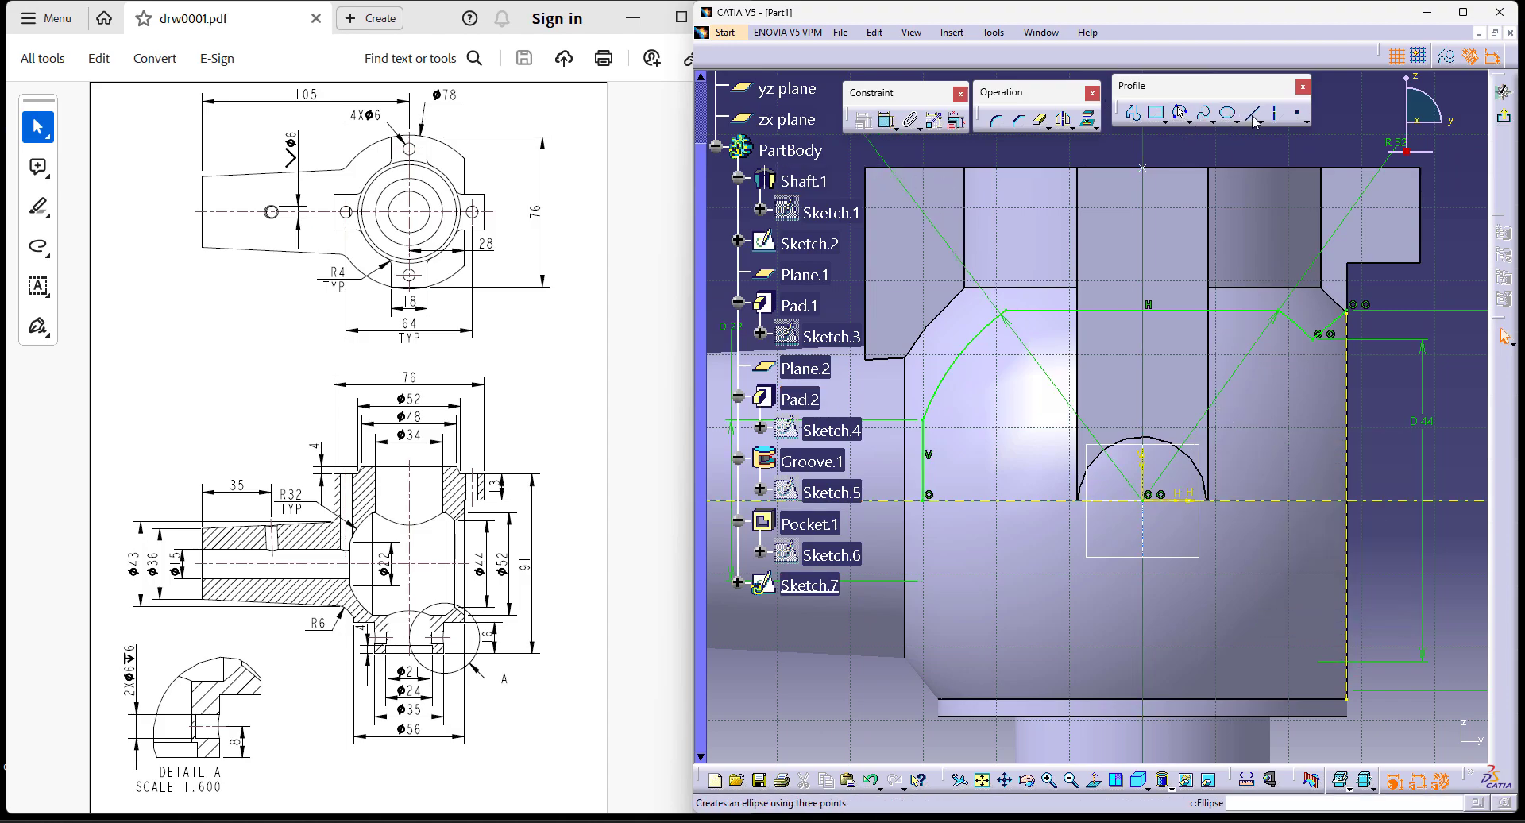
Step: Close the half-profile with a vertical line from the slanted line's outer end to the horizontal axis and a line along it to the arm-side line
{"action": "left_click", "coordinate": [1142, 116]}
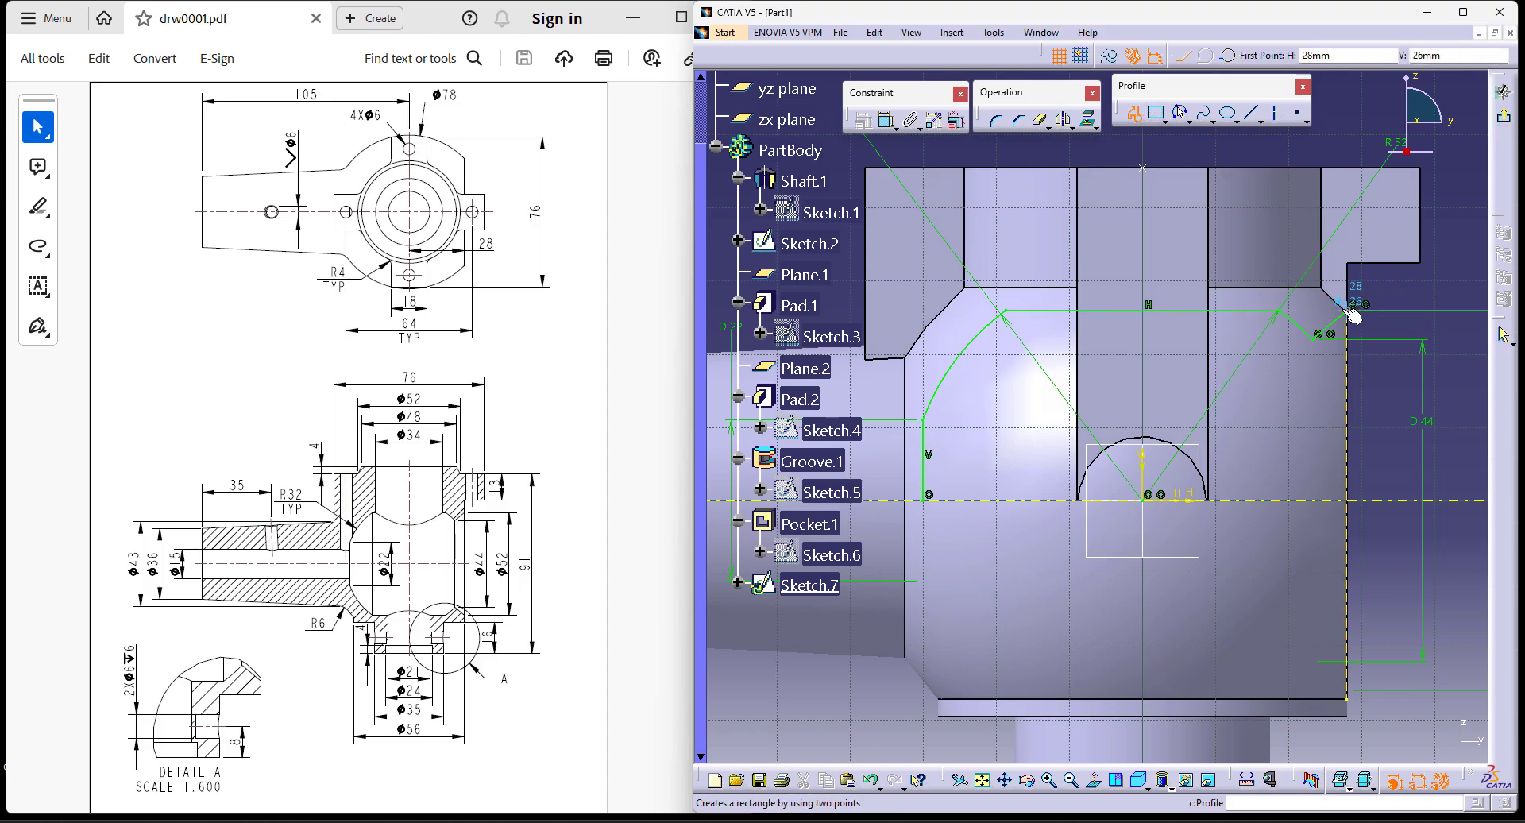
{"action": "mouse_move", "coordinate": [1402, 392]}
{"action": "middle_mouse_down", "text": "ctrl"}
{"action": "mouse_move", "coordinate": [1398, 266]}
{"action": "mouse_move", "coordinate": [940, 527]}
{"action": "middle_mouse_up", "text": "ctrl"}
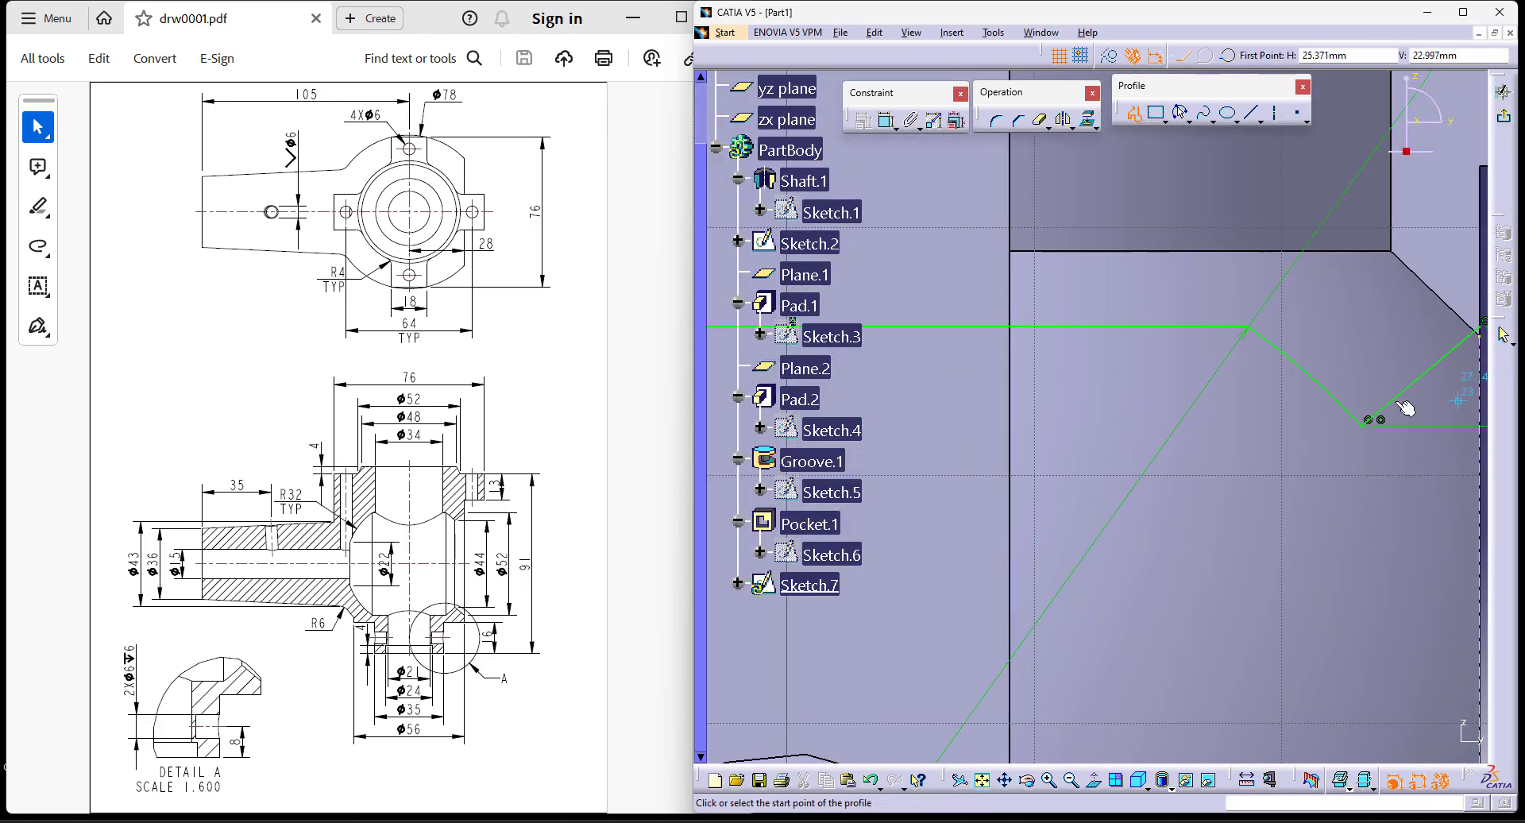
{"action": "middle_click_drag", "start_coordinate": [1444, 483], "coordinate": [1205, 472]}
{"action": "left_click", "coordinate": [1246, 317]}
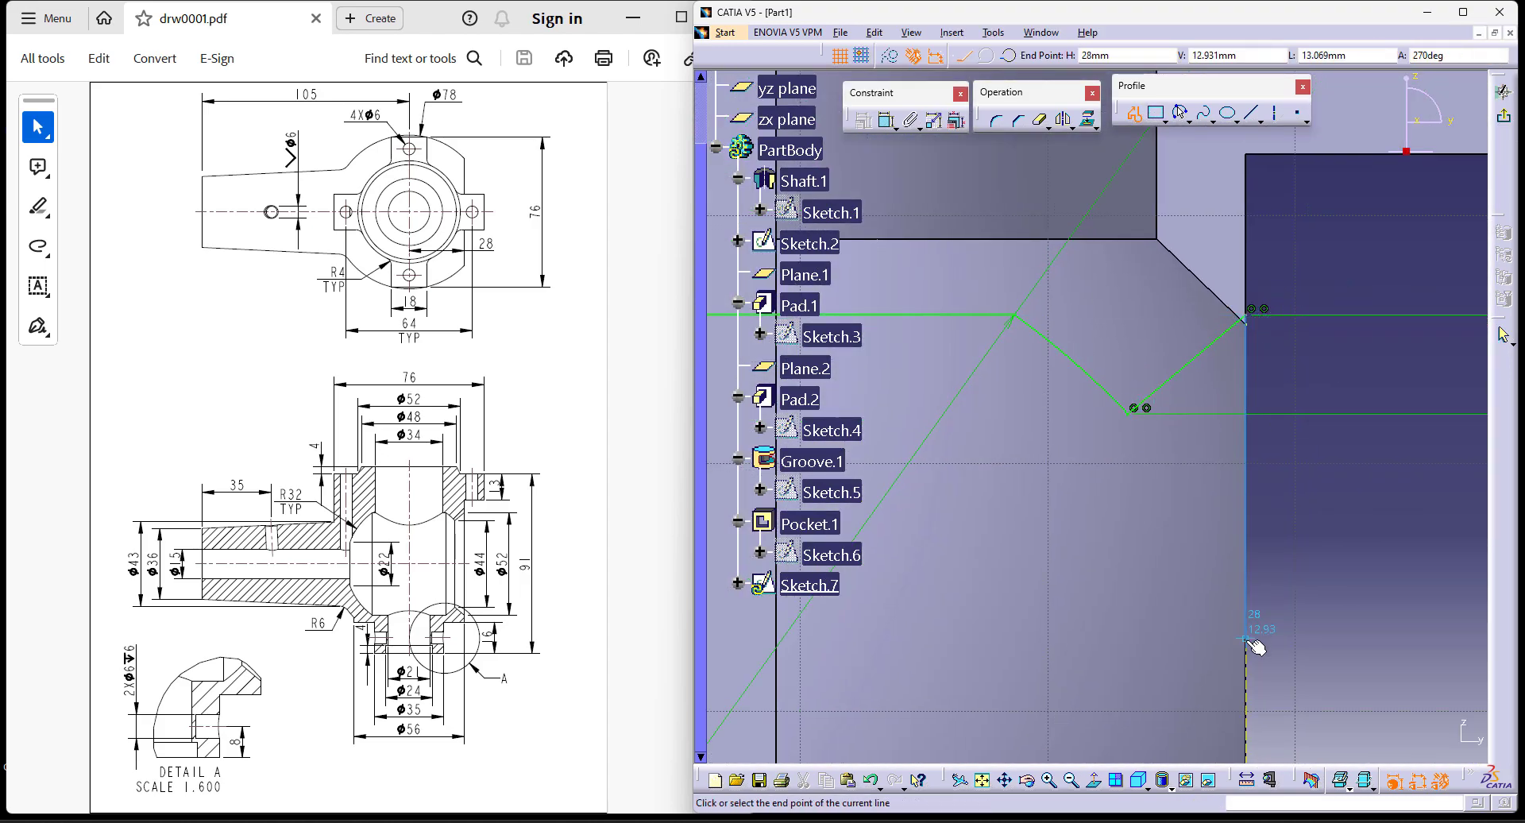
{"action": "middle_click_drag", "start_coordinate": [1250, 636], "coordinate": [1374, 200]}
{"action": "left_click", "coordinate": [1368, 521]}
{"action": "middle_click_drag", "start_coordinate": [1422, 449], "coordinate": [1409, 548], "text": "ctrl"}
{"action": "middle_click_drag", "start_coordinate": [1174, 516], "coordinate": [1429, 547]}
{"action": "middle_click_drag", "start_coordinate": [1055, 499], "coordinate": [1278, 458]}
{"action": "left_click", "coordinate": [1052, 454]}
{"action": "middle_click_drag", "start_coordinate": [1028, 265], "coordinate": [1004, 402], "text": "ctrl"}
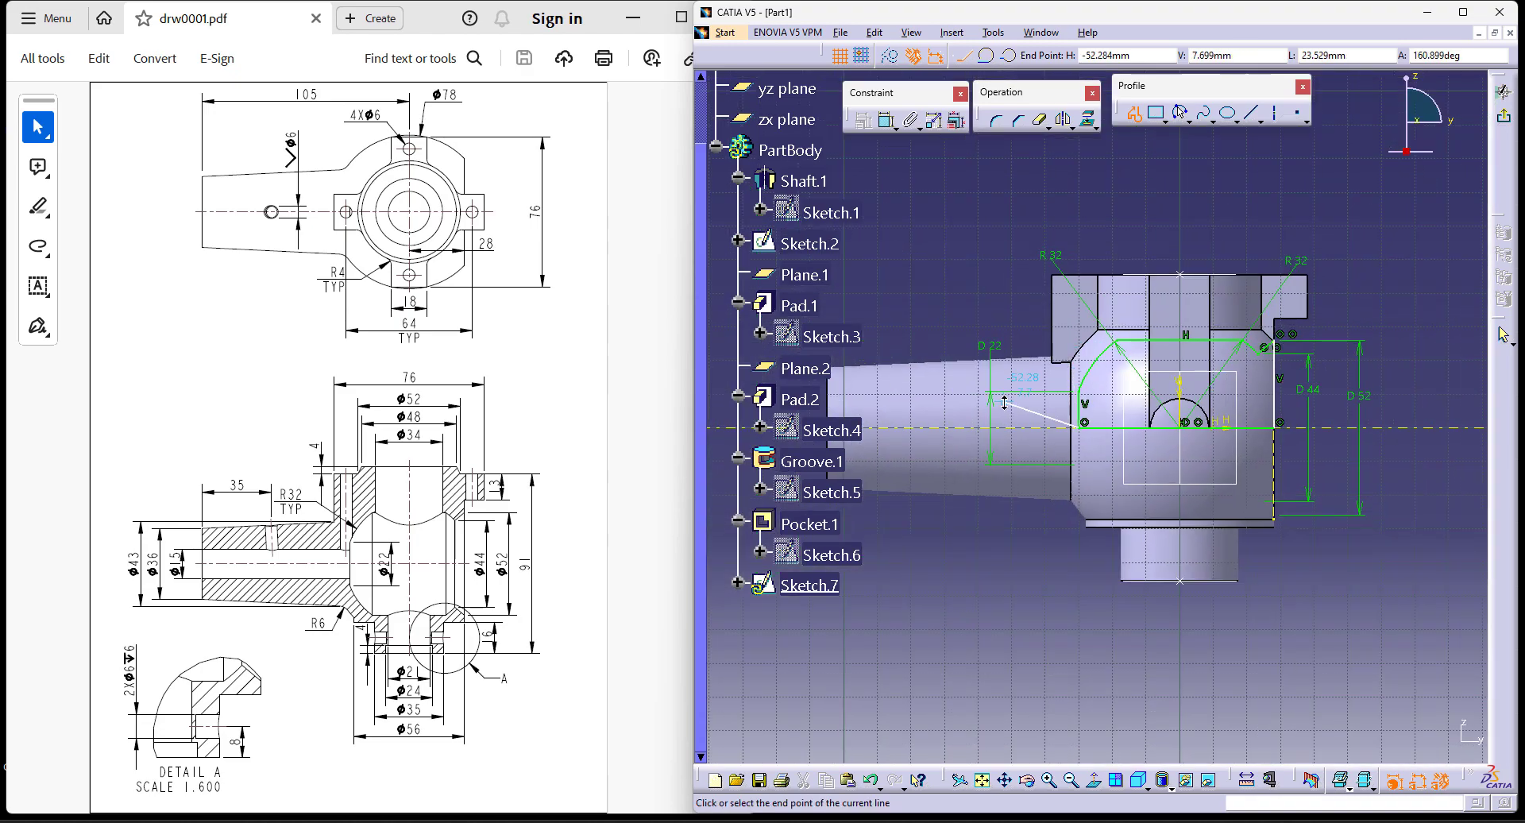
{"action": "key", "text": "Escape"}
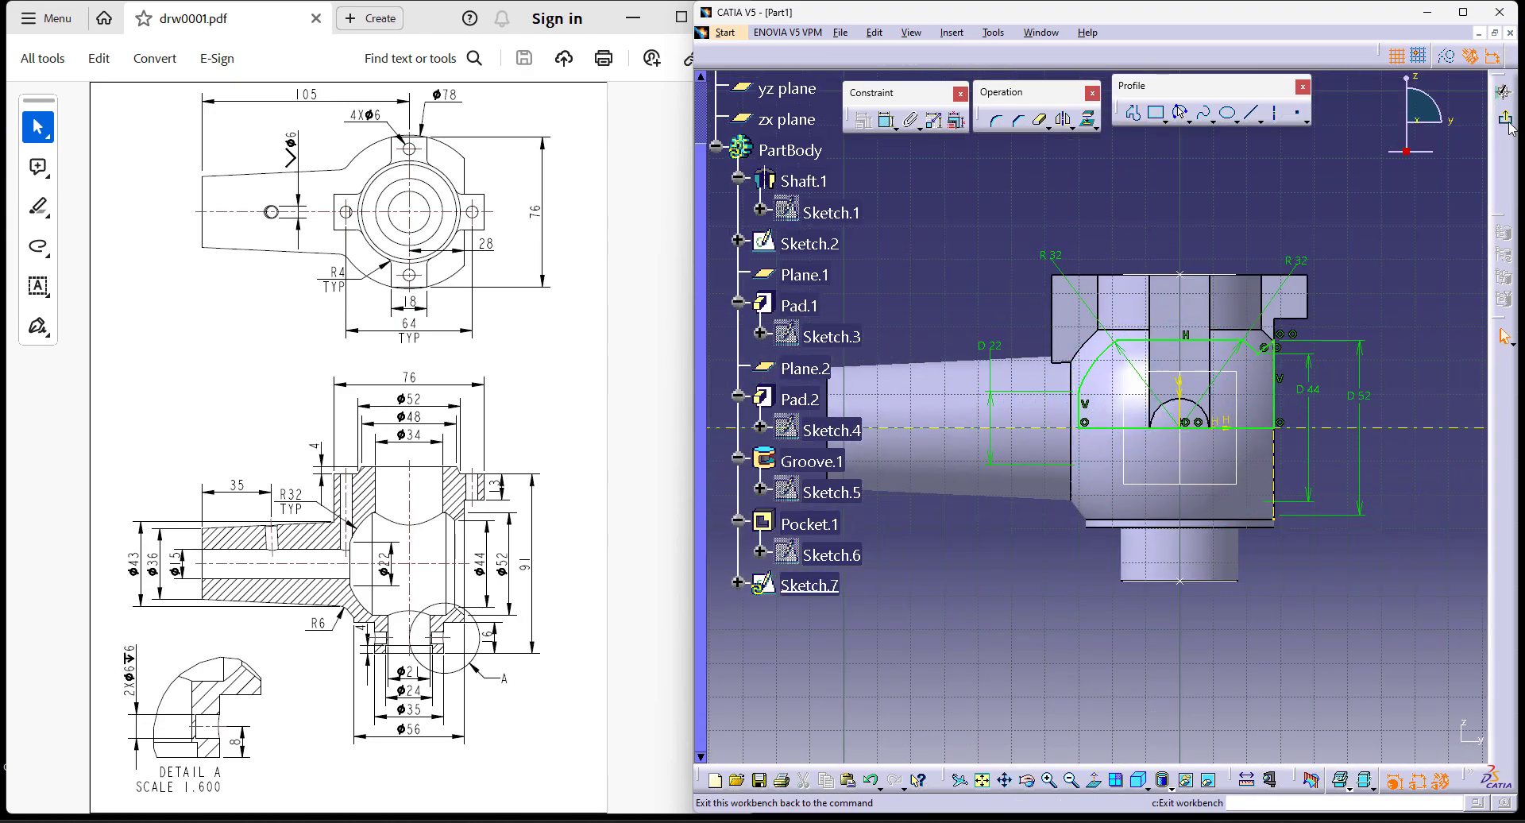
Step: Finish the sketch and hollow the housing by revolving the half-profile about the horizontal axis with a Groove
{"action": "left_click", "coordinate": [1504, 115]}
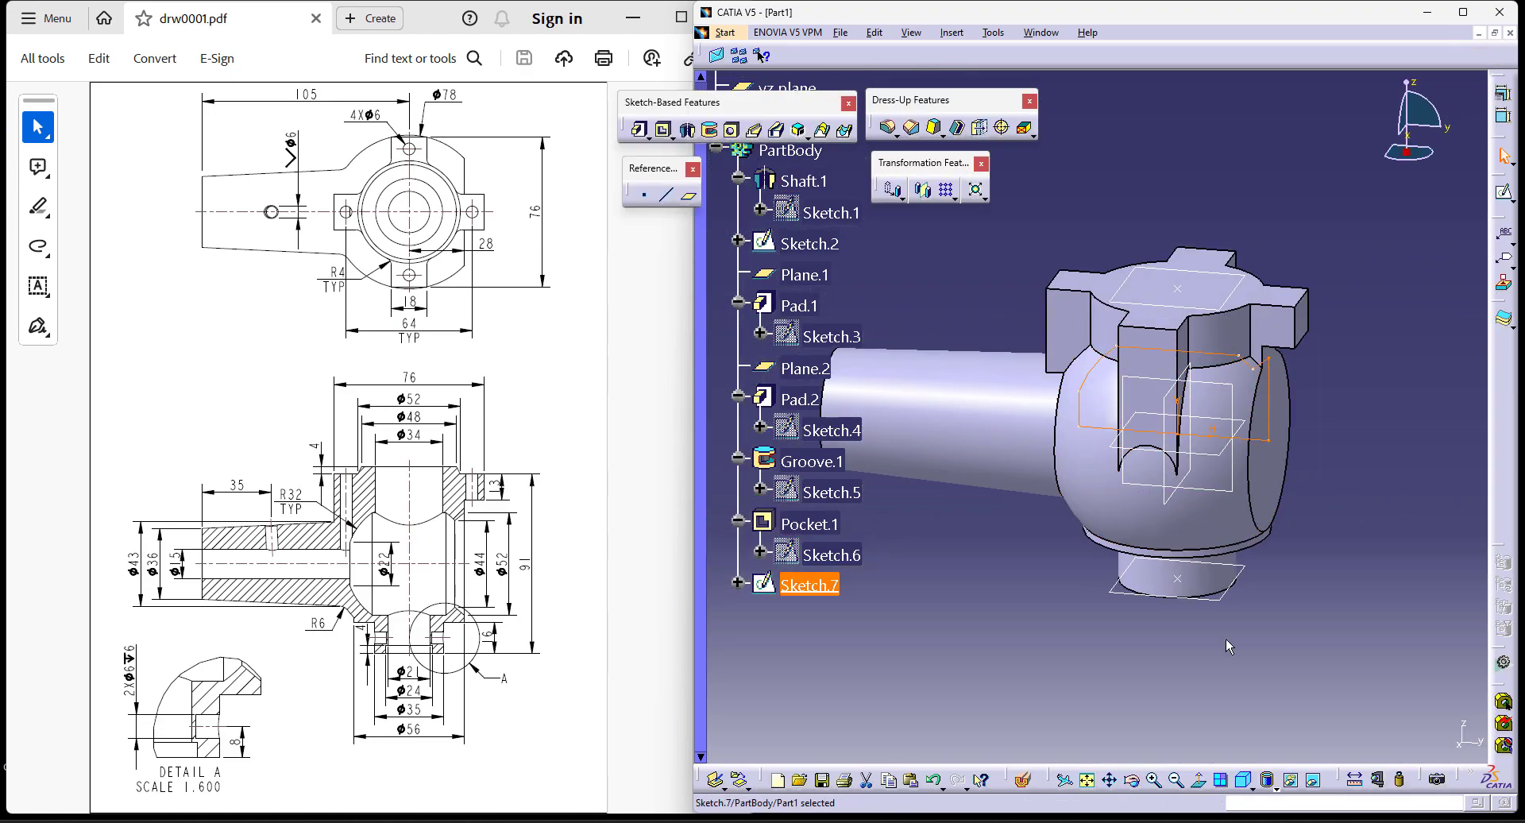
{"action": "left_click", "coordinate": [712, 130]}
{"action": "left_click", "coordinate": [1378, 782]}
Step: Place a Hole on the arm's small end face and make its centre concentric with the face's circular edge
{"action": "middle_click_drag", "start_coordinate": [1245, 715], "coordinate": [1379, 545]}
{"action": "middle_click_drag", "start_coordinate": [898, 570], "coordinate": [1000, 512]}
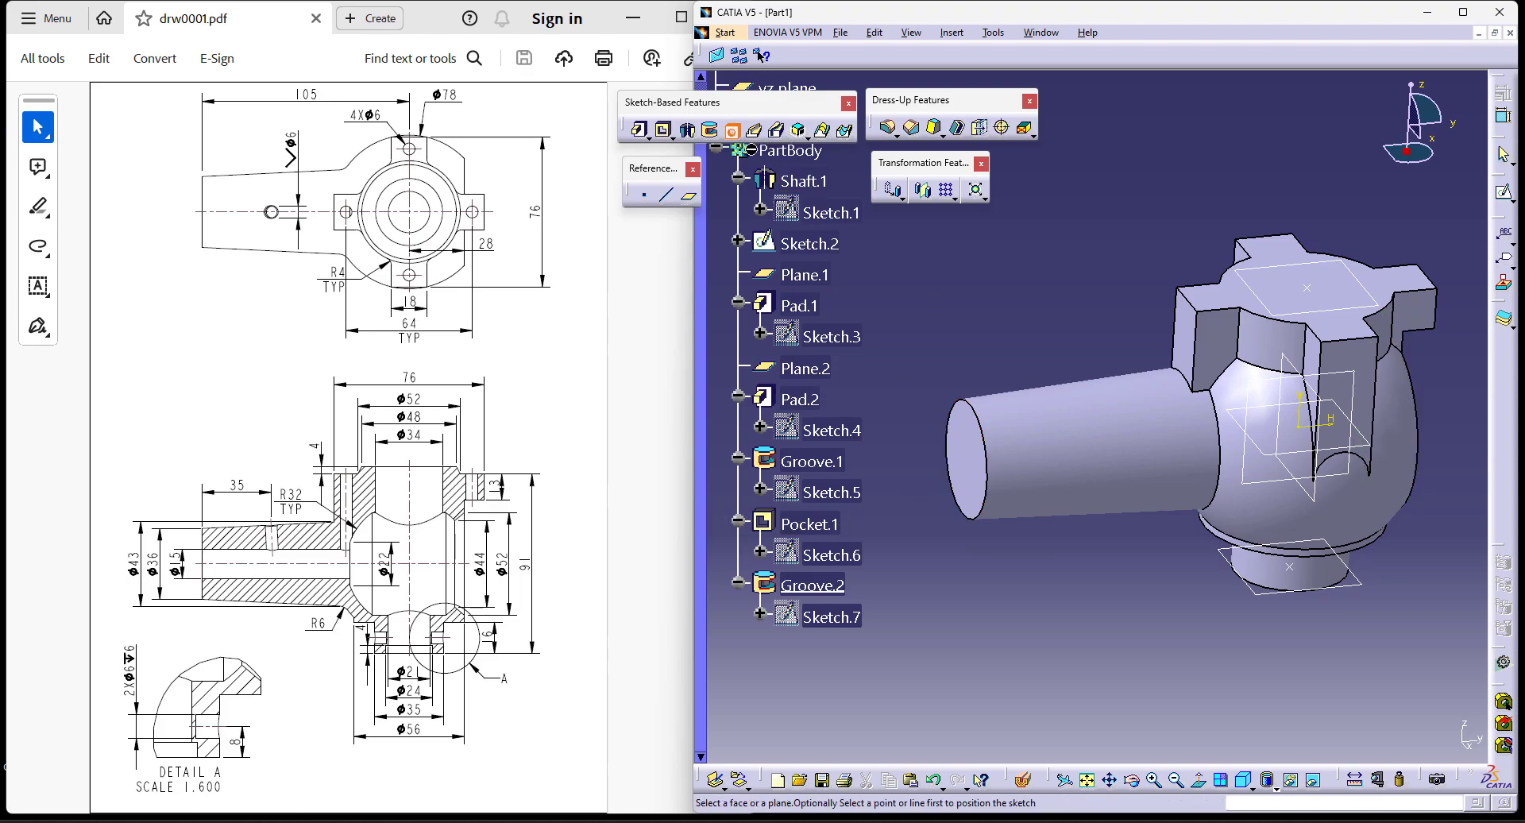
{"action": "left_click", "coordinate": [971, 459]}
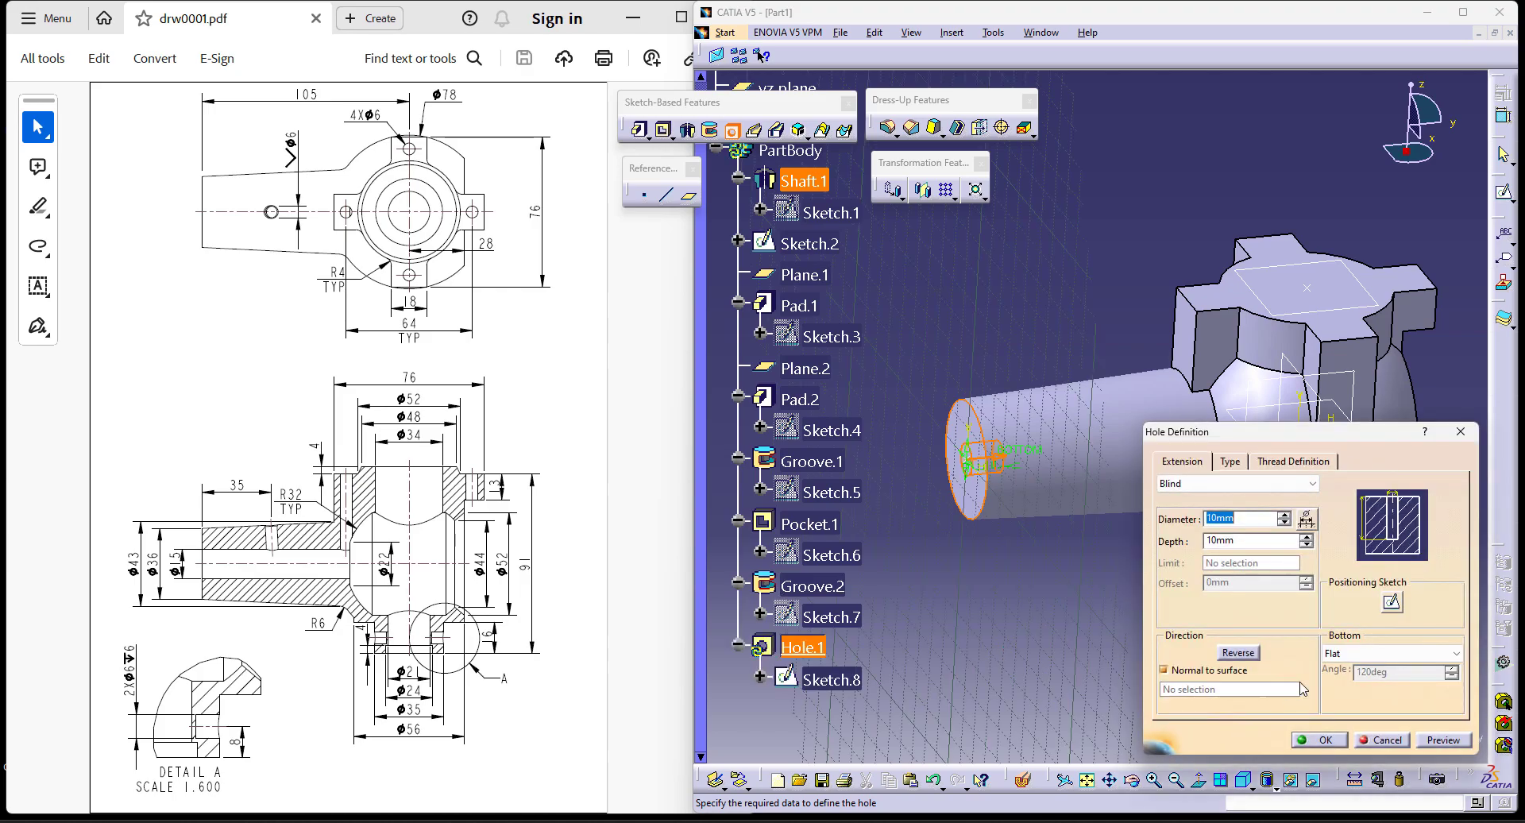
{"action": "left_click", "coordinate": [1392, 602]}
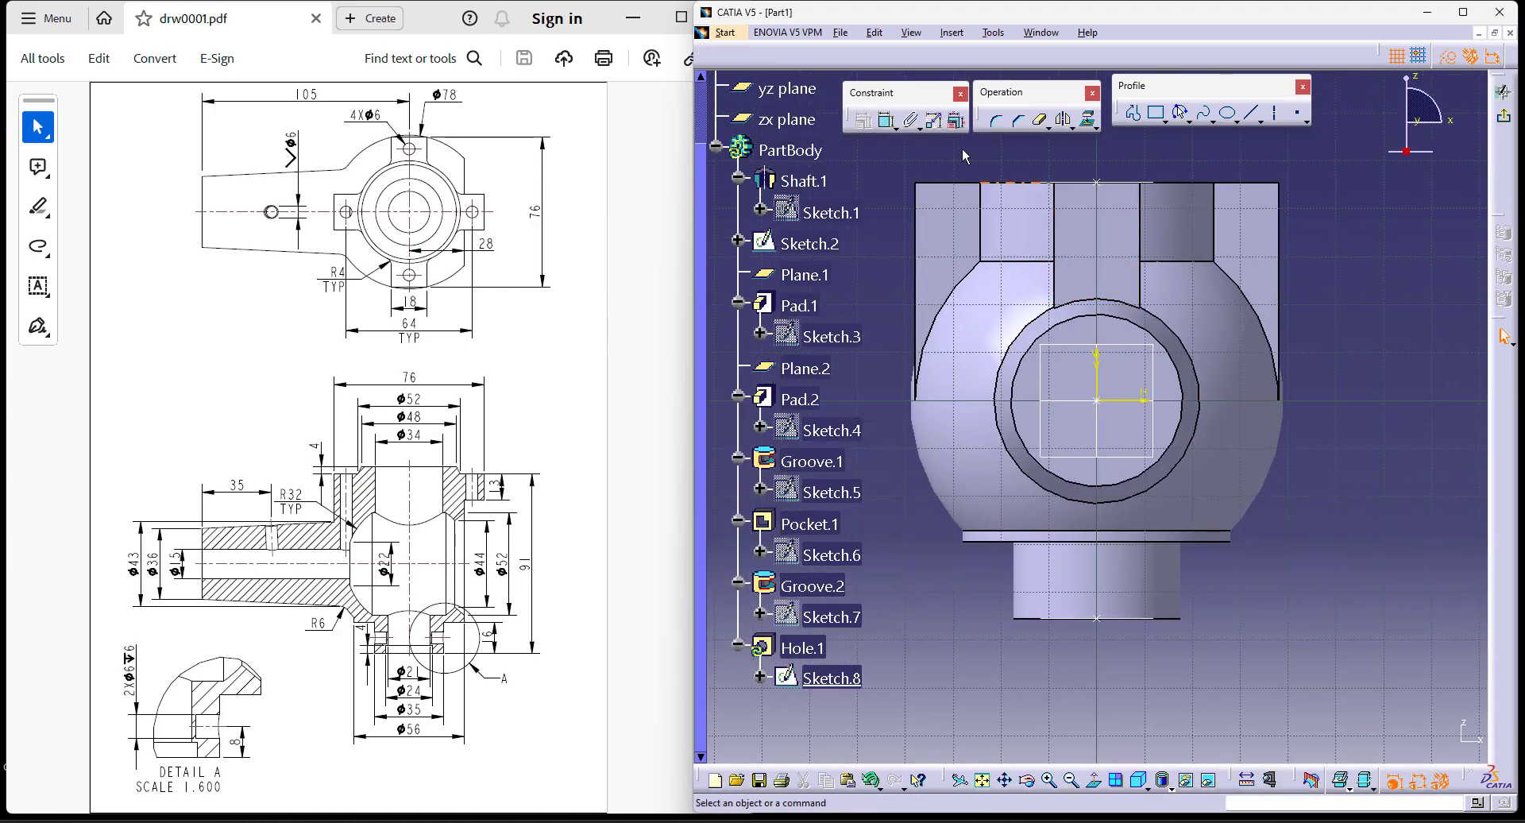
{"action": "left_click", "coordinate": [1152, 334]}
{"action": "right_click", "coordinate": [1340, 261]}
{"action": "left_click", "coordinate": [1453, 382]}
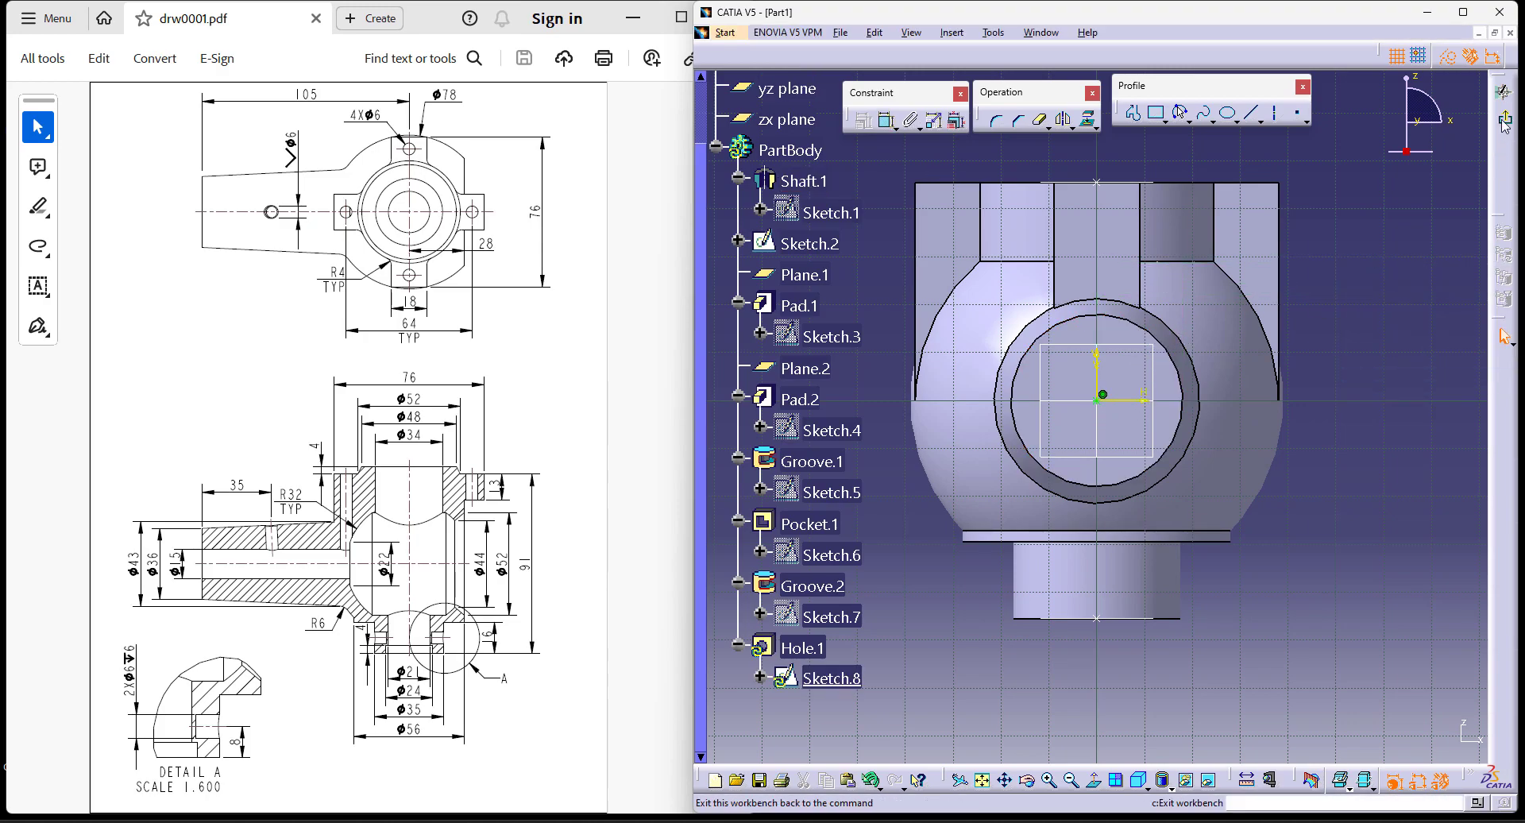
Step: Finish the positioning sketch and cut the arm's hole Up To Next with a diameter of 15 mm
{"action": "left_click", "coordinate": [1502, 92]}
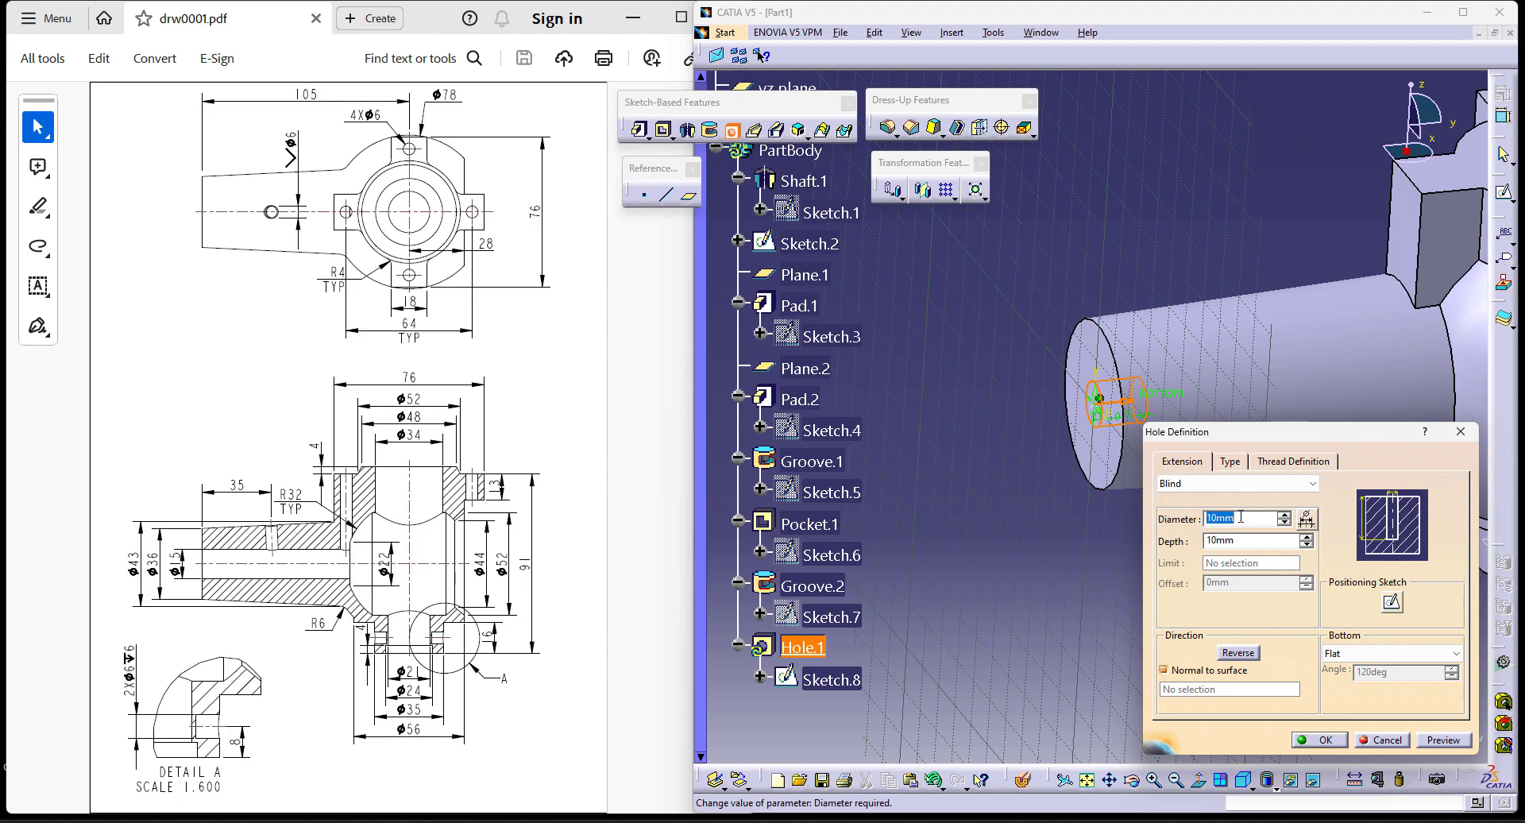
{"action": "left_click", "coordinate": [1271, 483]}
{"action": "left_click", "coordinate": [1239, 511]}
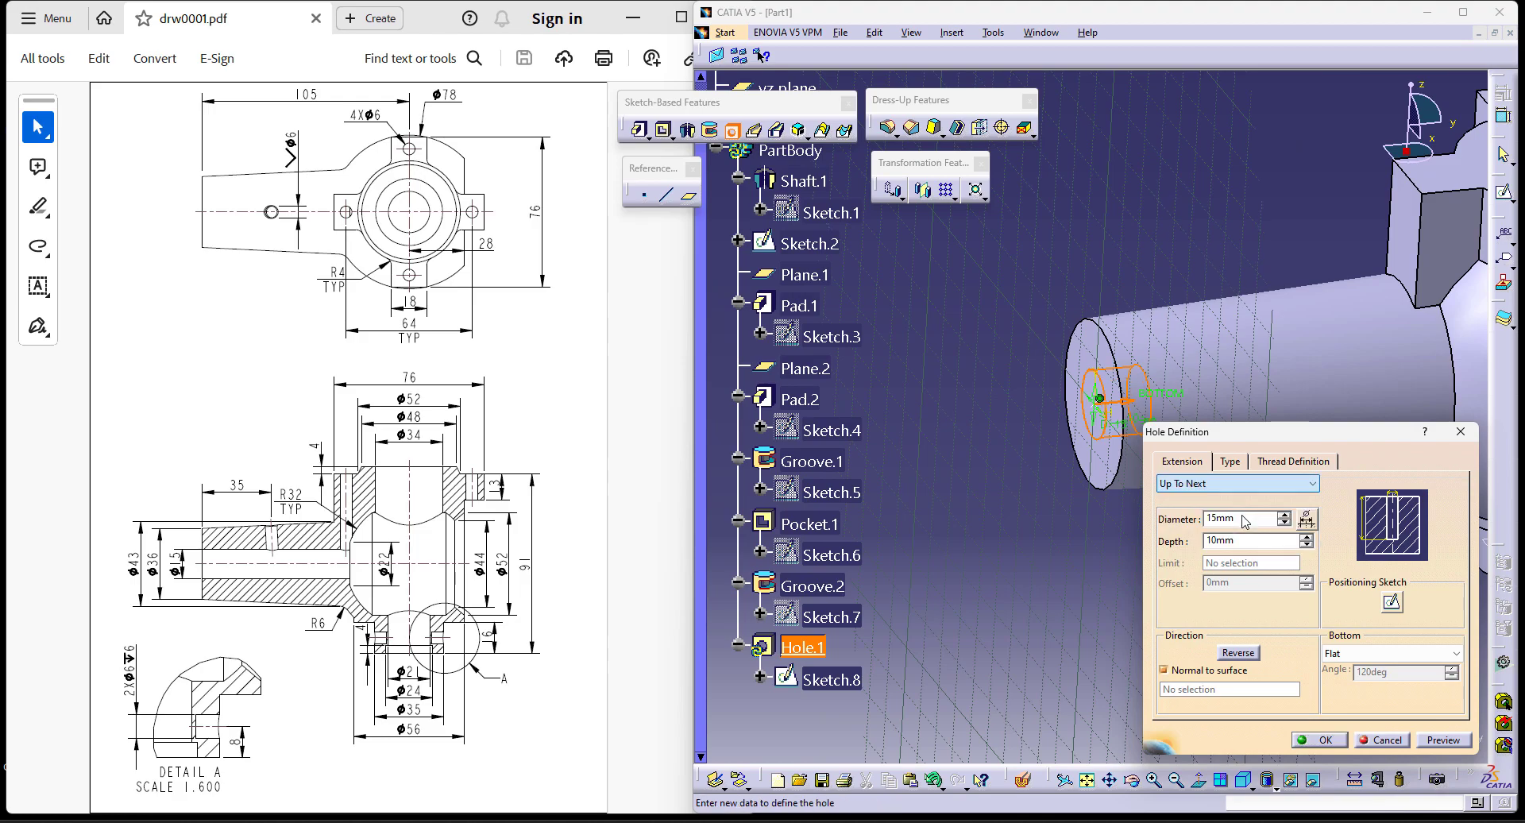
{"action": "left_click", "coordinate": [1321, 741]}
Step: Cut the view with a section plane along the arm and housing to examine the bore and cavity
{"action": "middle_click_drag", "start_coordinate": [1280, 435], "coordinate": [1112, 652]}
{"action": "left_click", "coordinate": [1229, 584]}
{"action": "left_click", "coordinate": [1243, 780]}
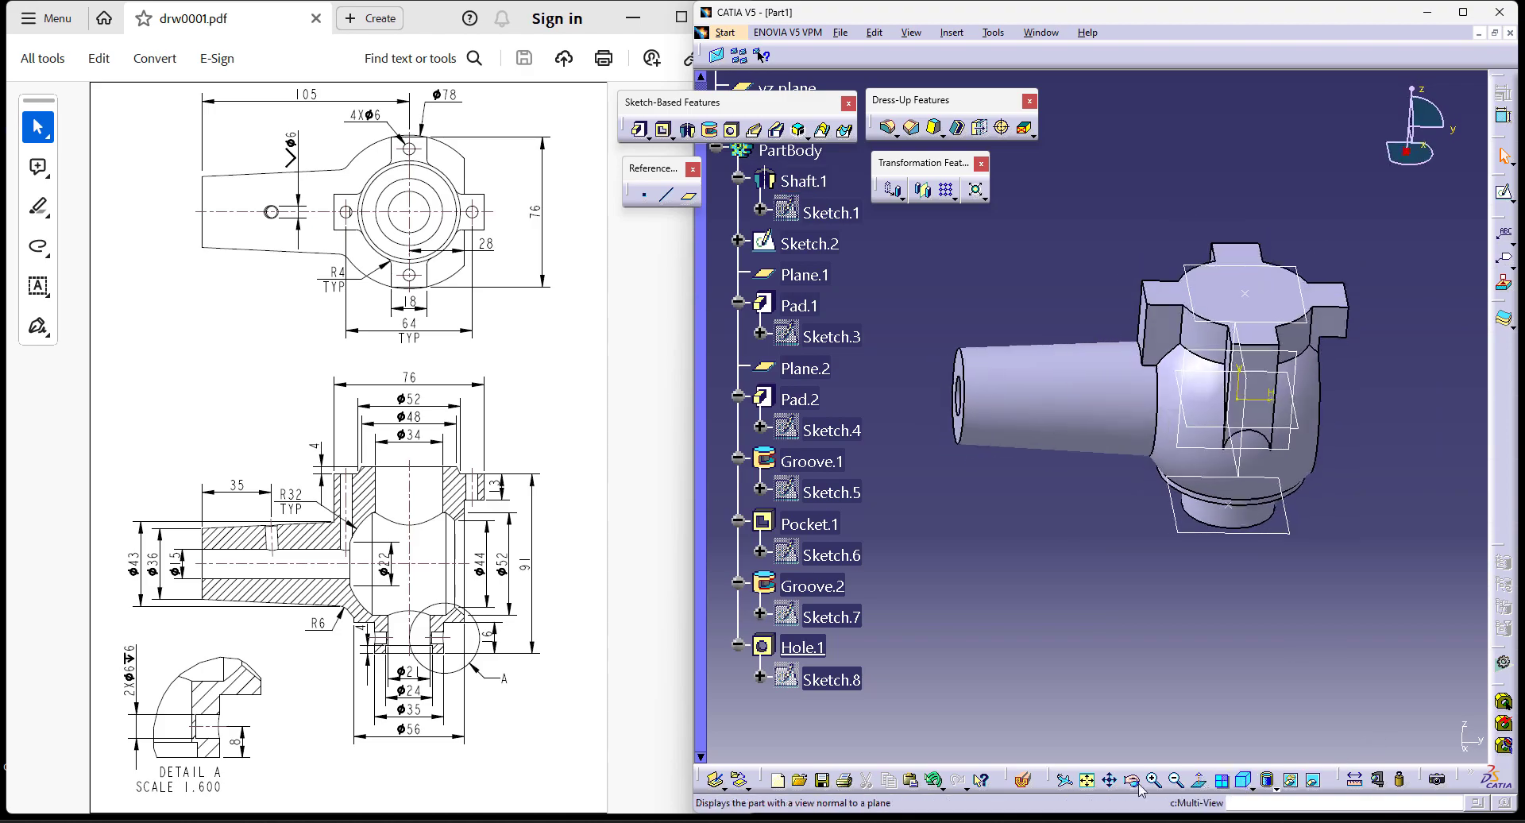
{"action": "left_click", "coordinate": [1024, 779]}
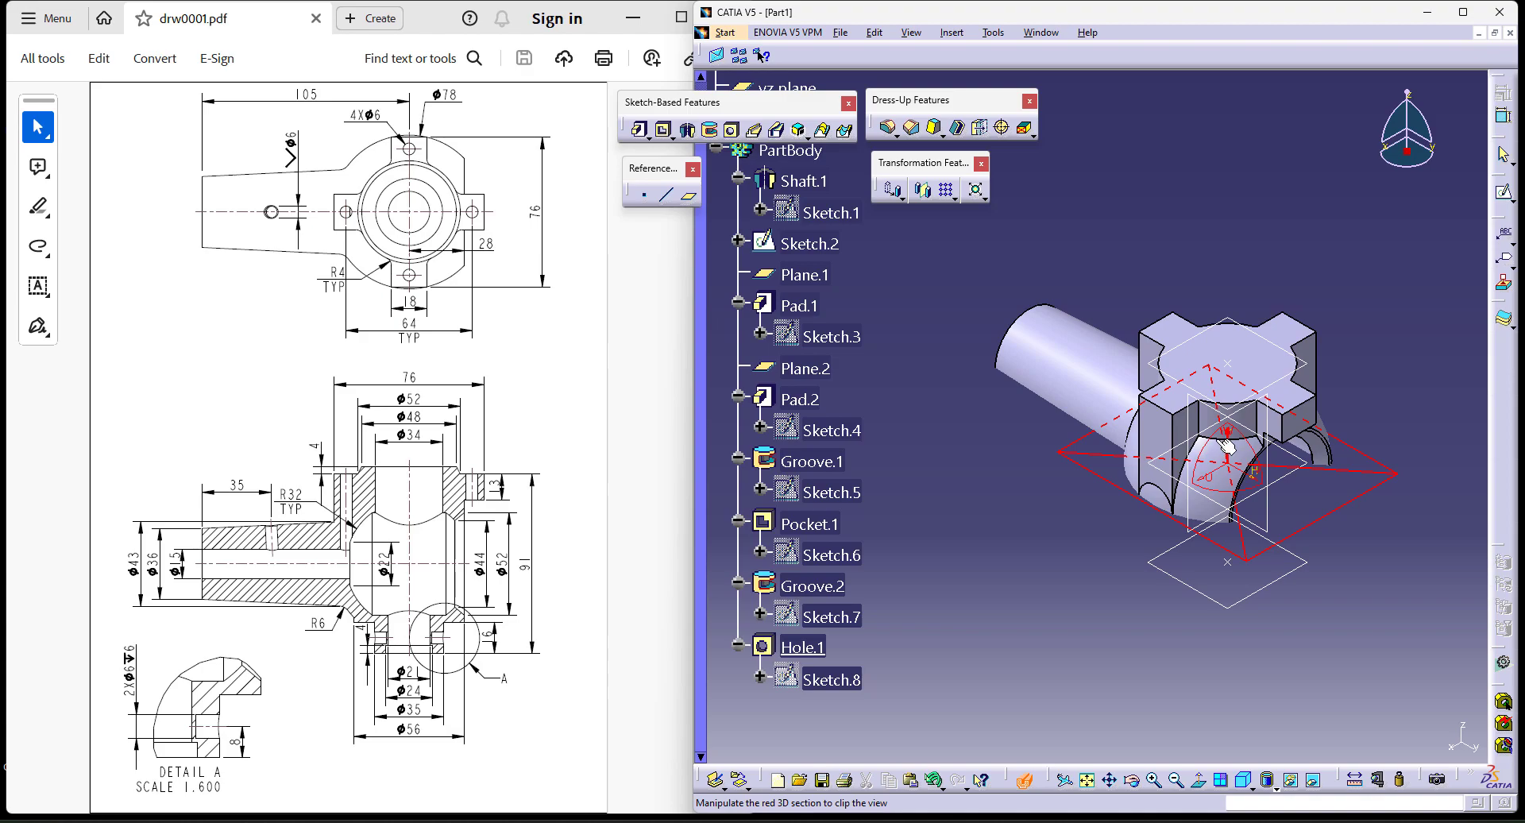
{"action": "middle_click_drag", "start_coordinate": [1194, 431], "coordinate": [1307, 474]}
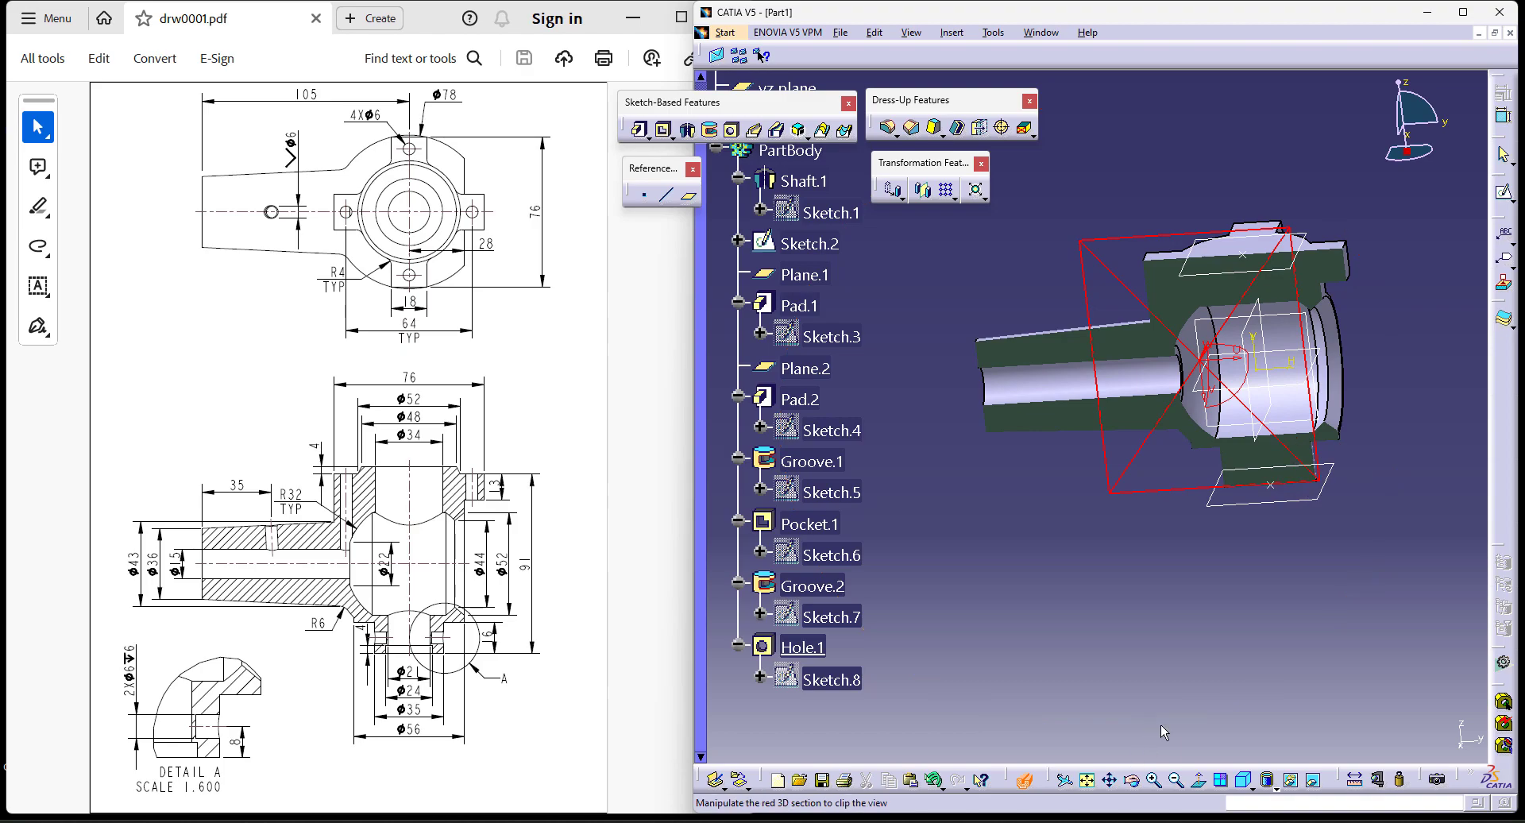
{"action": "left_click", "coordinate": [1024, 786]}
Step: Start a Shaft with a new sketch on the yz plane and project the upper flange's top edge as construction geometry
{"action": "middle_click_drag", "start_coordinate": [1372, 537], "coordinate": [1285, 520]}
{"action": "middle_click_drag", "start_coordinate": [1380, 254], "coordinate": [1405, 247]}
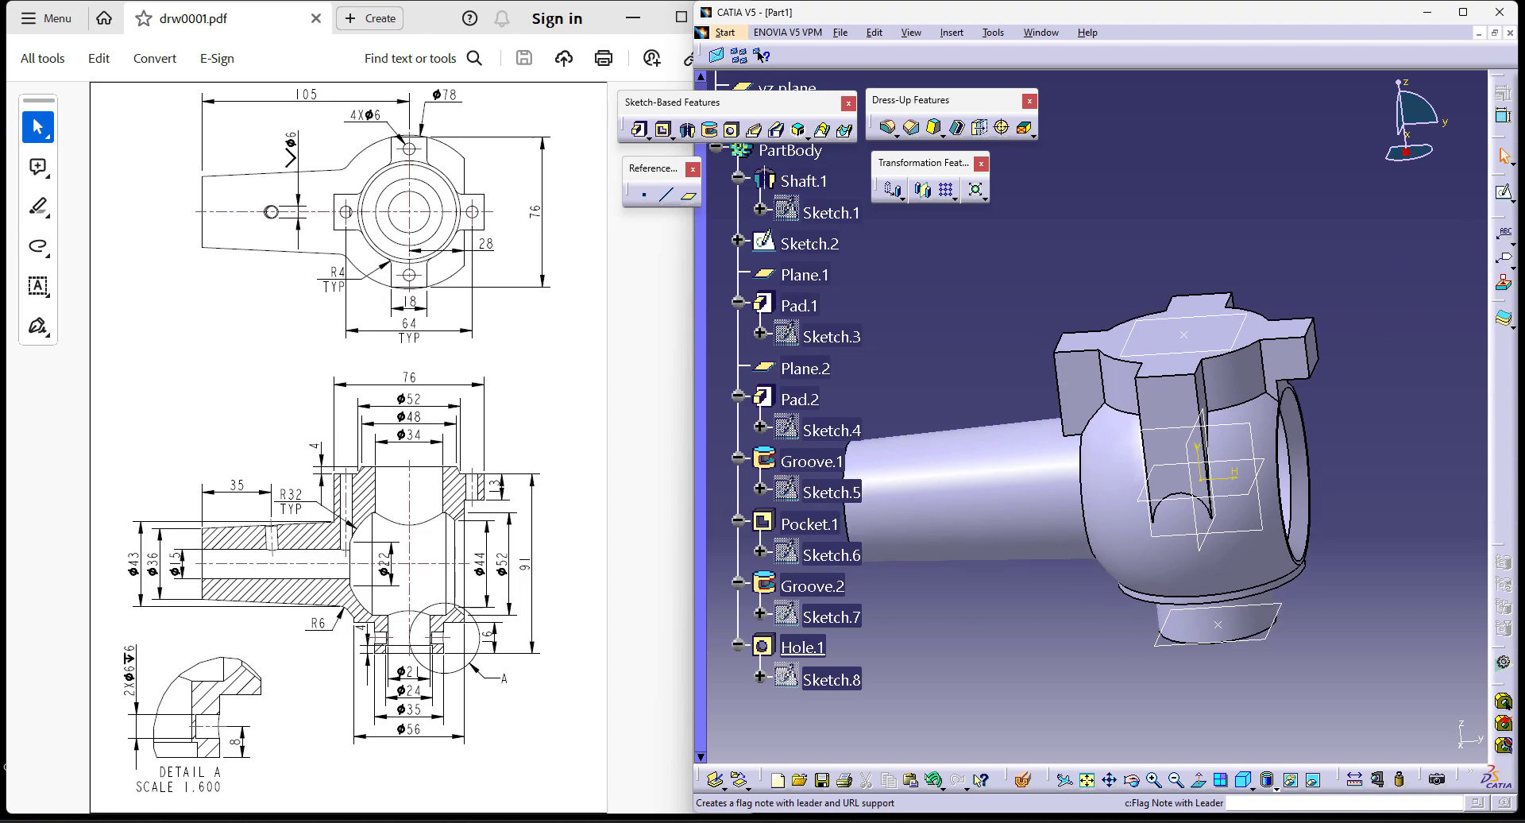
{"action": "left_click", "coordinate": [689, 132]}
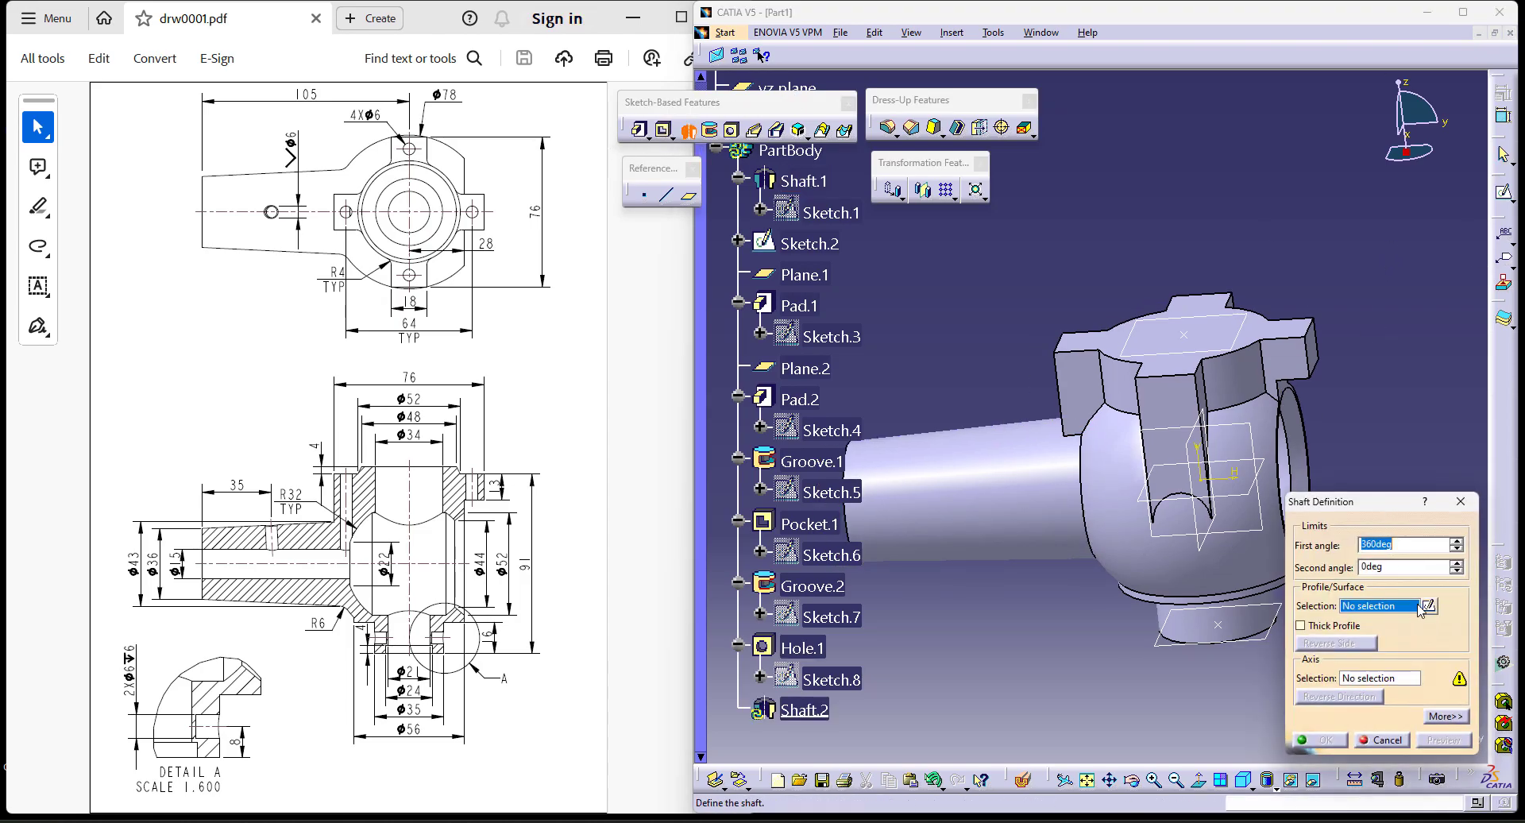
{"action": "left_click", "coordinate": [1429, 607]}
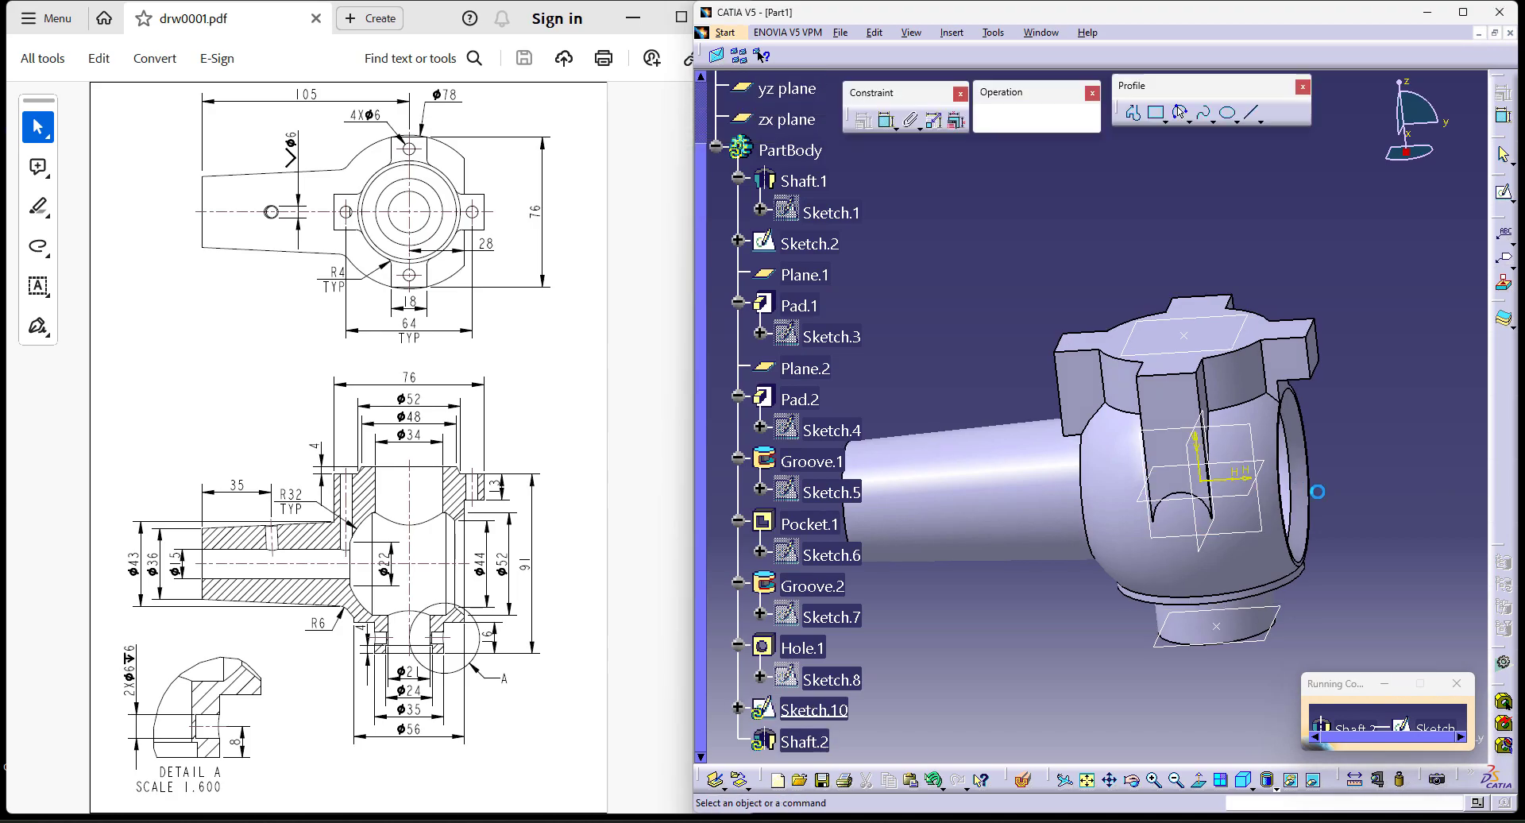
{"action": "middle_click_drag", "start_coordinate": [1373, 461], "coordinate": [1294, 386]}
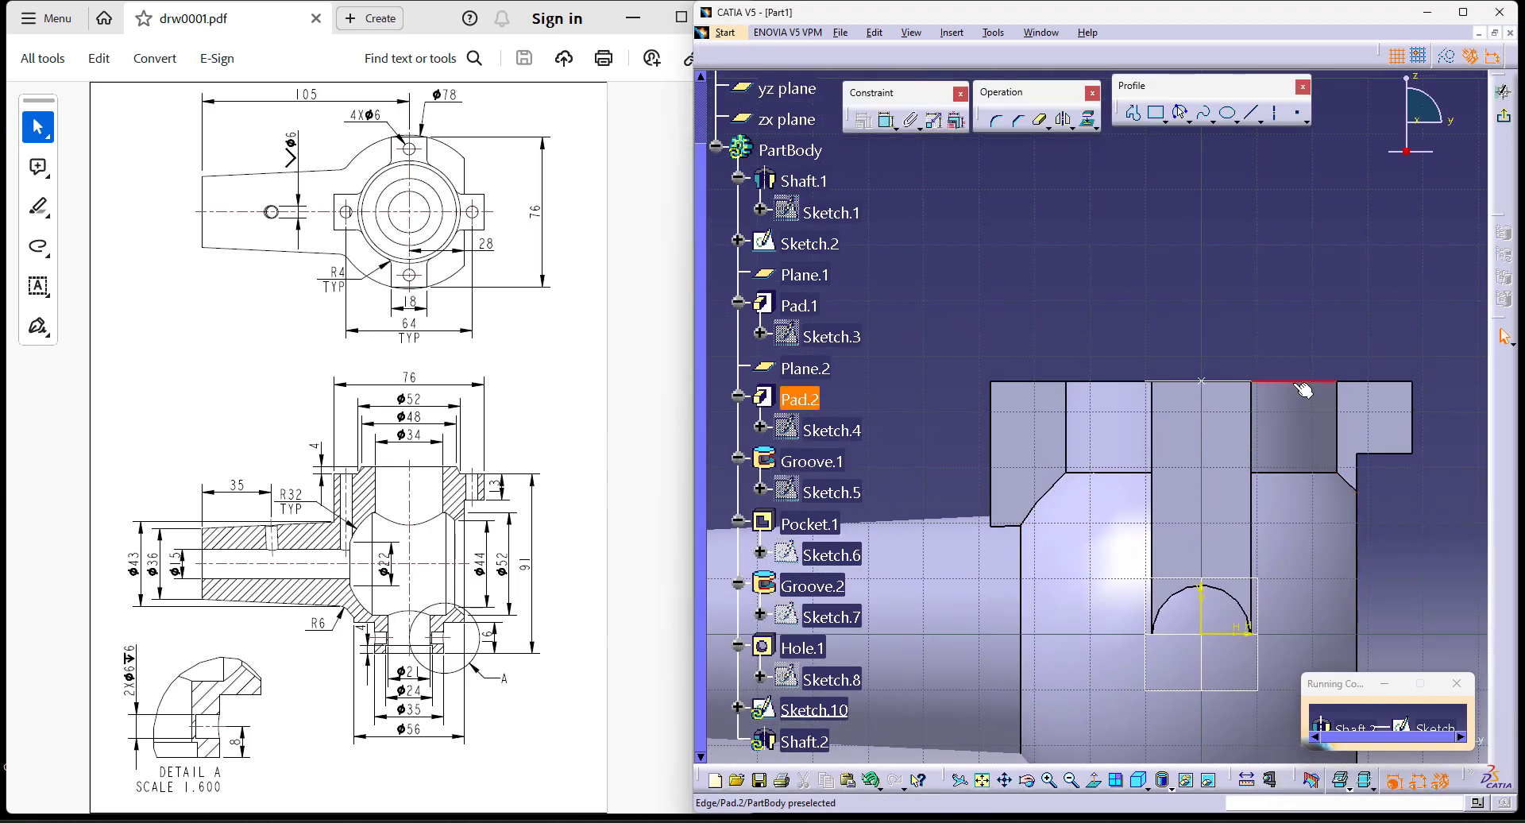
{"action": "left_click", "coordinate": [1087, 120]}
{"action": "left_click", "coordinate": [1446, 56]}
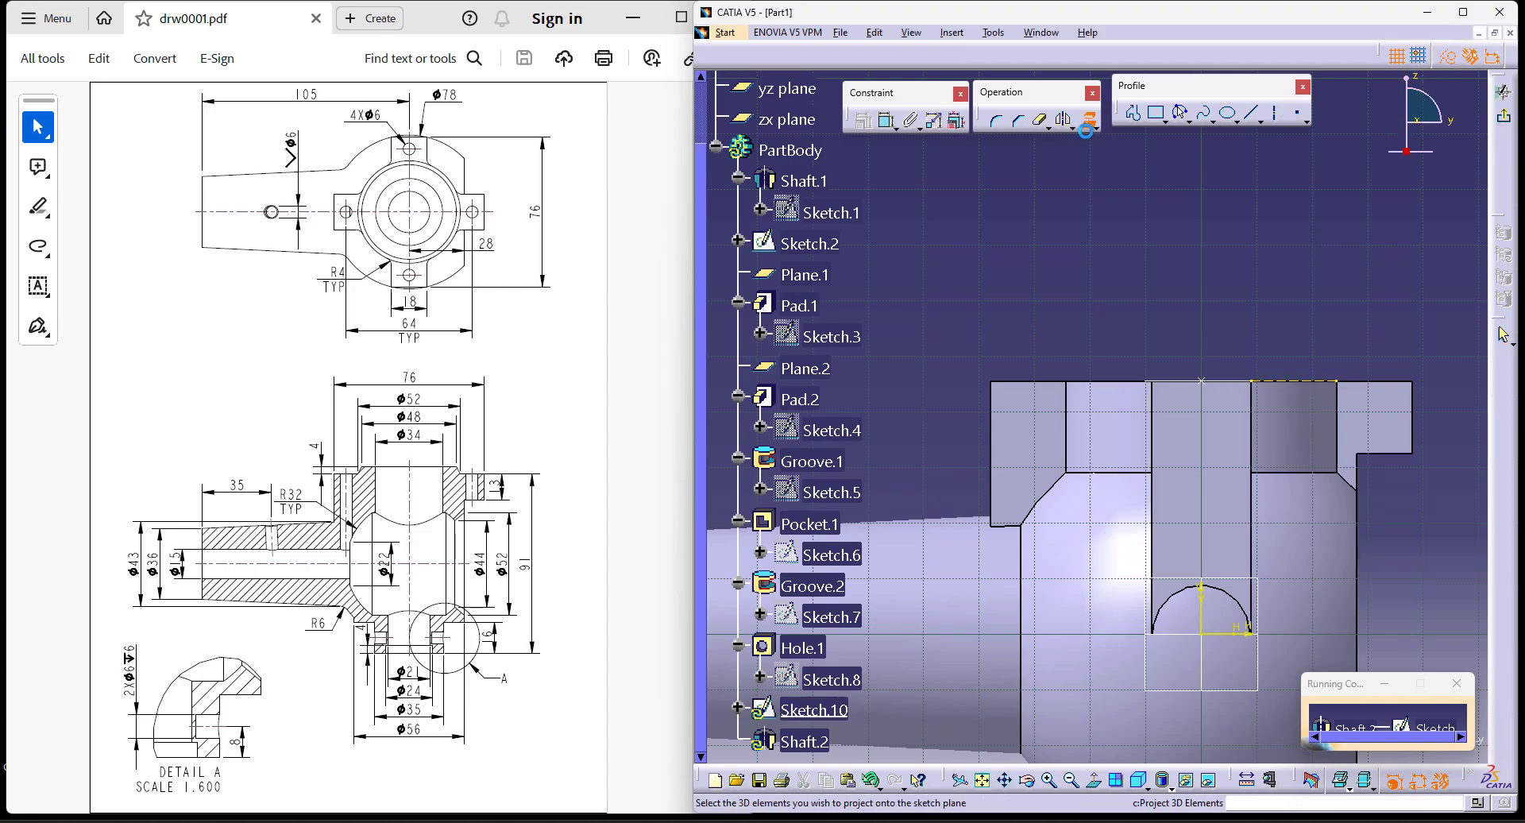
Step: Draw a vertical axis line through the housing's centre, extending above the upper flange
{"action": "left_click", "coordinate": [1274, 113]}
{"action": "left_click", "coordinate": [1202, 722]}
{"action": "left_click", "coordinate": [1223, 210]}
{"action": "middle_click_drag", "start_coordinate": [1347, 264], "coordinate": [1337, 284]}
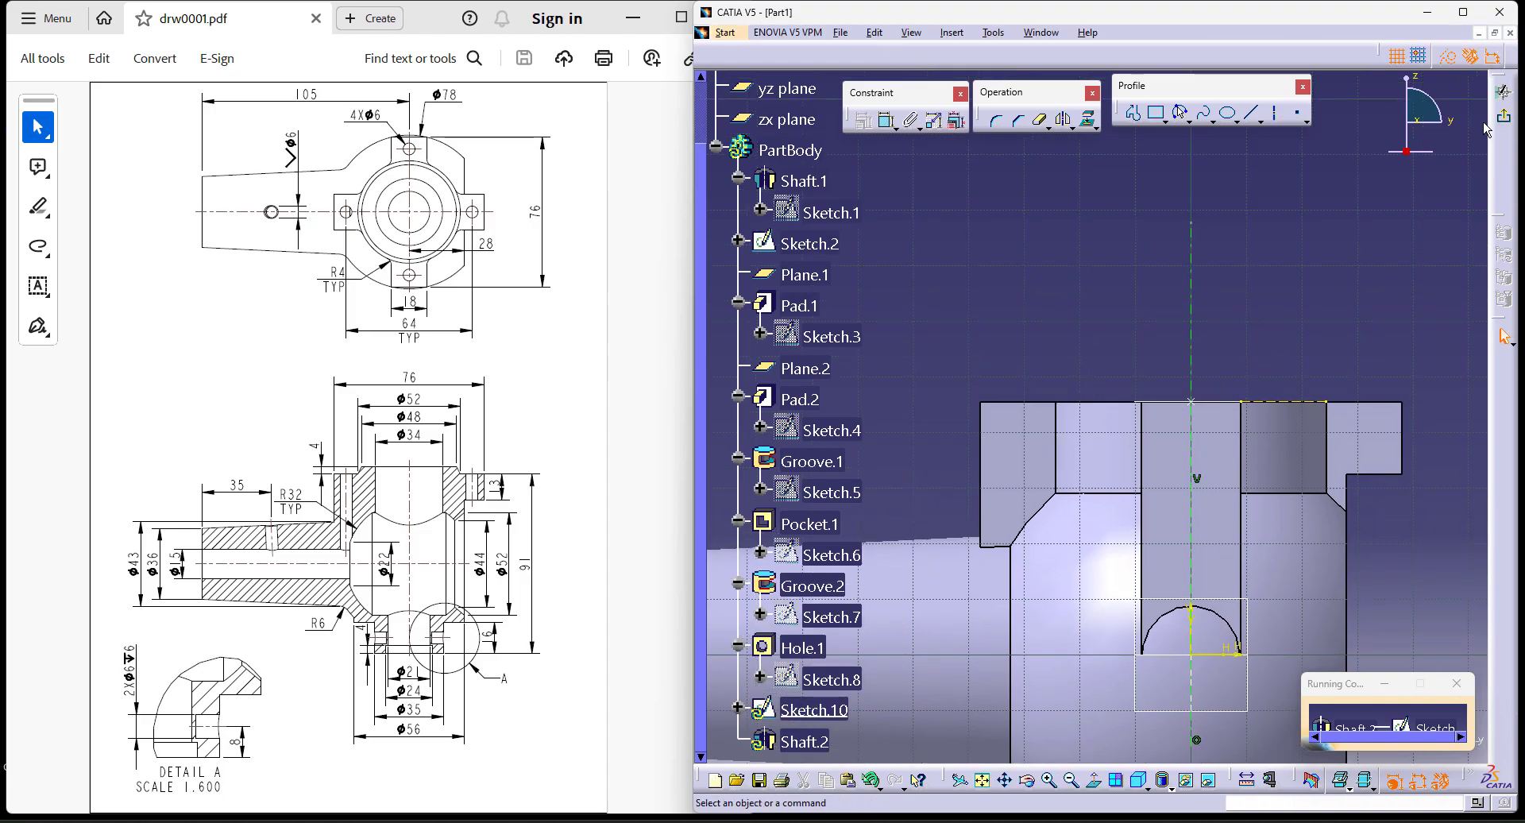
Step: Sketch a closed trapezoid from the axis on the projected edge, about 21 mm wide at the base, 17 mm at the top and 6 mm high
{"action": "left_click", "coordinate": [1135, 115]}
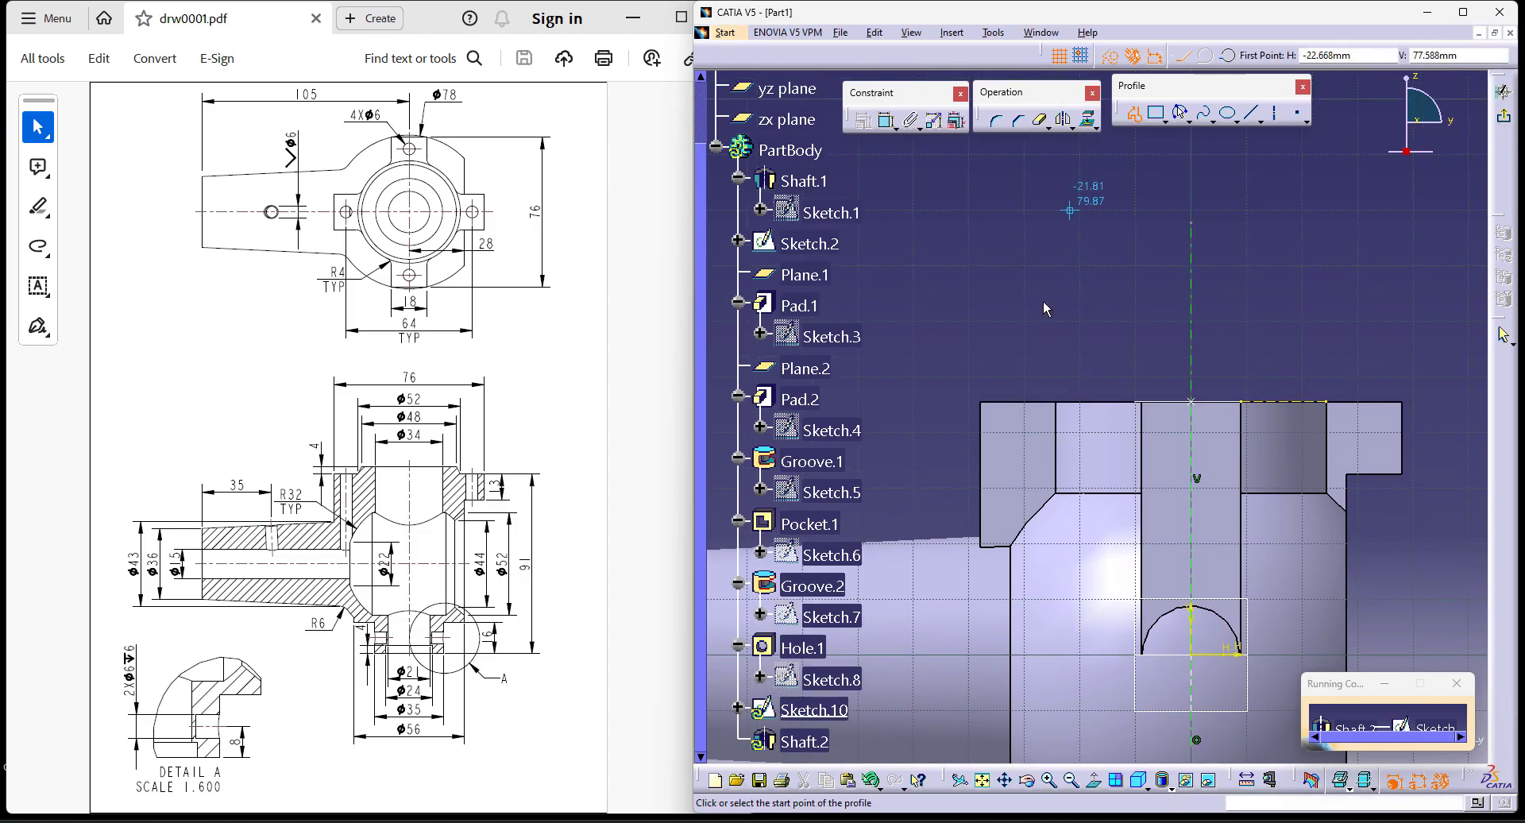
{"action": "left_click", "coordinate": [1312, 397]}
{"action": "left_click", "coordinate": [1285, 371]}
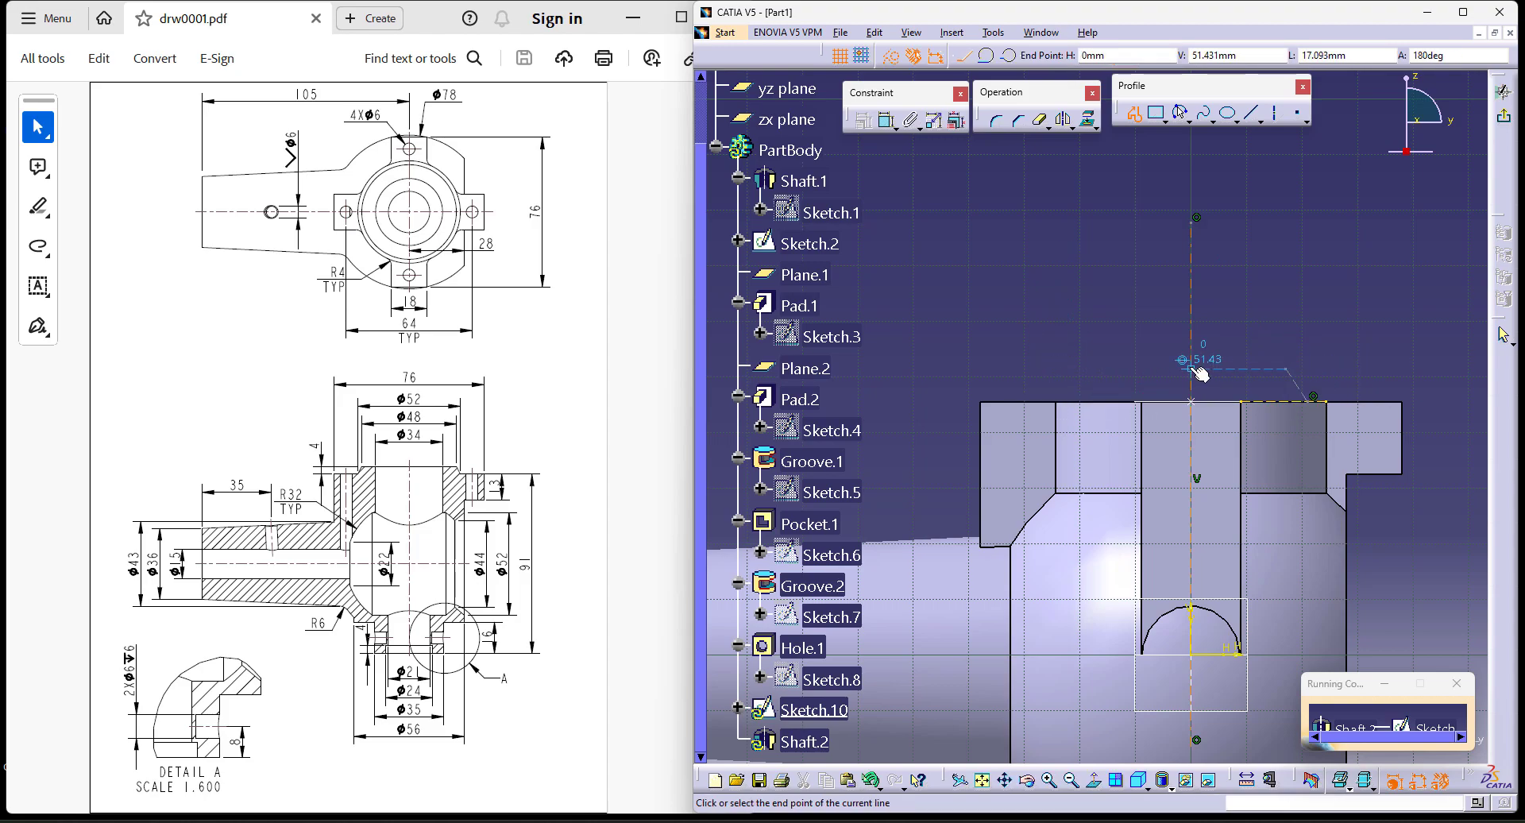
{"action": "left_click", "coordinate": [1197, 398]}
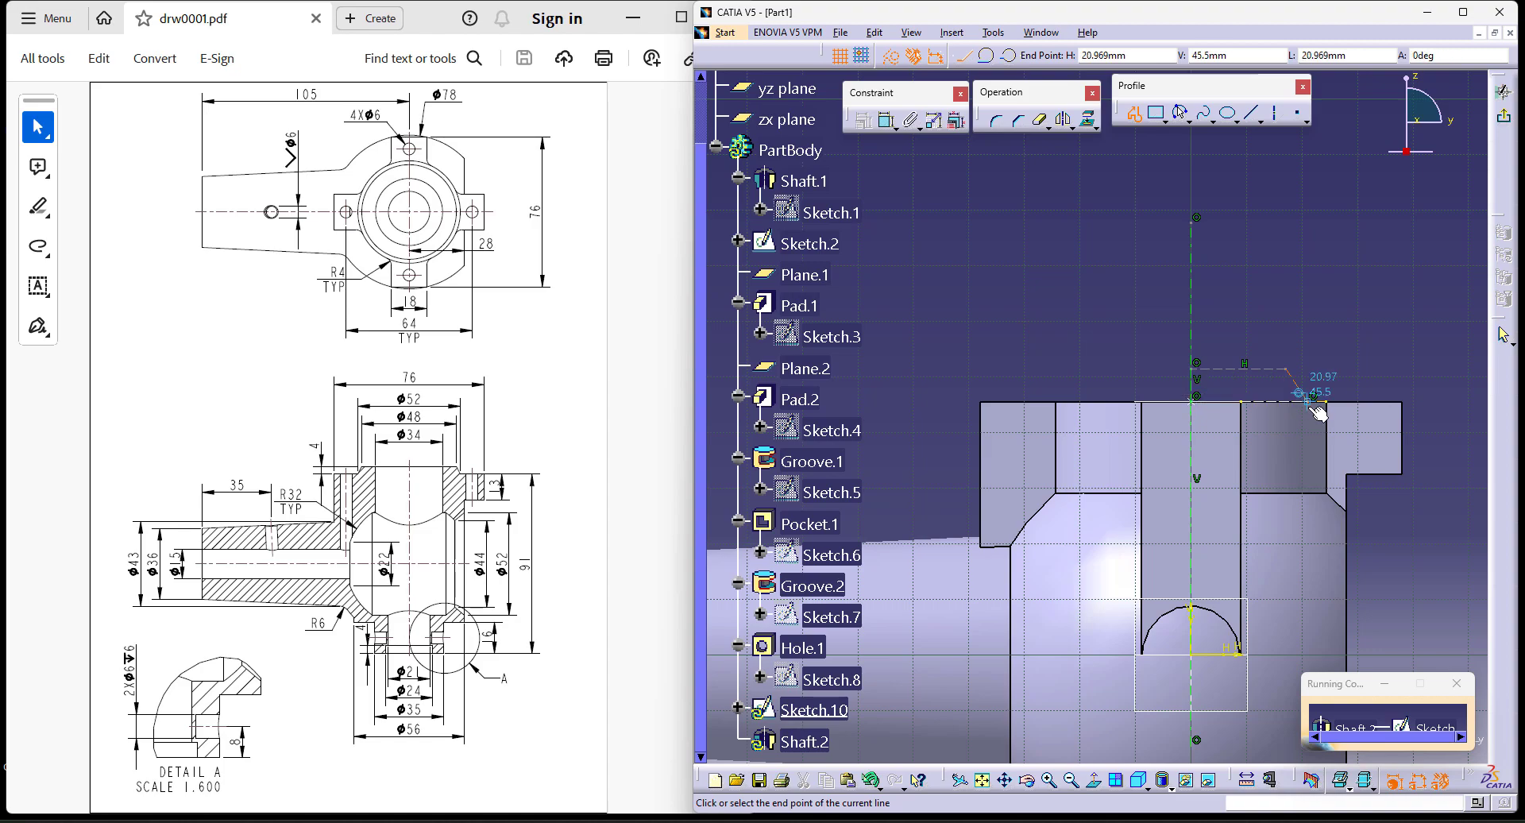
{"action": "left_click", "coordinate": [1312, 400]}
{"action": "mouse_move", "coordinate": [1404, 344]}
{"action": "middle_mouse_down"}
{"action": "mouse_move", "coordinate": [1382, 275]}
{"action": "mouse_move", "coordinate": [1409, 287]}
{"action": "mouse_move", "coordinate": [1406, 238]}
{"action": "mouse_move", "coordinate": [1396, 265]}
{"action": "middle_mouse_up"}
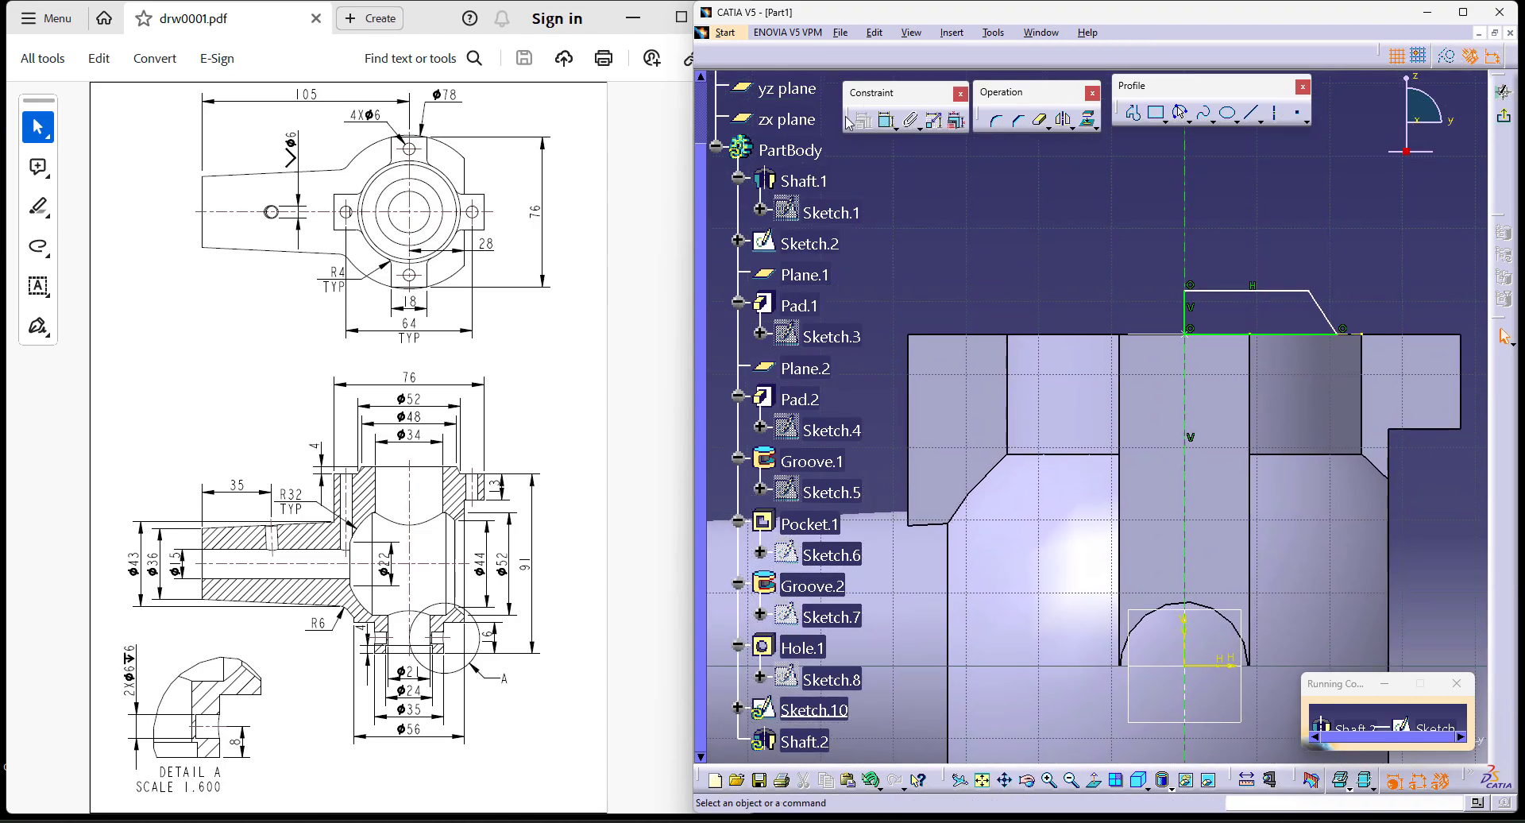
Step: Dimension the trapezoid's lower outer corner from the axis as a diameter of 52 mm
{"action": "left_click", "coordinate": [887, 121]}
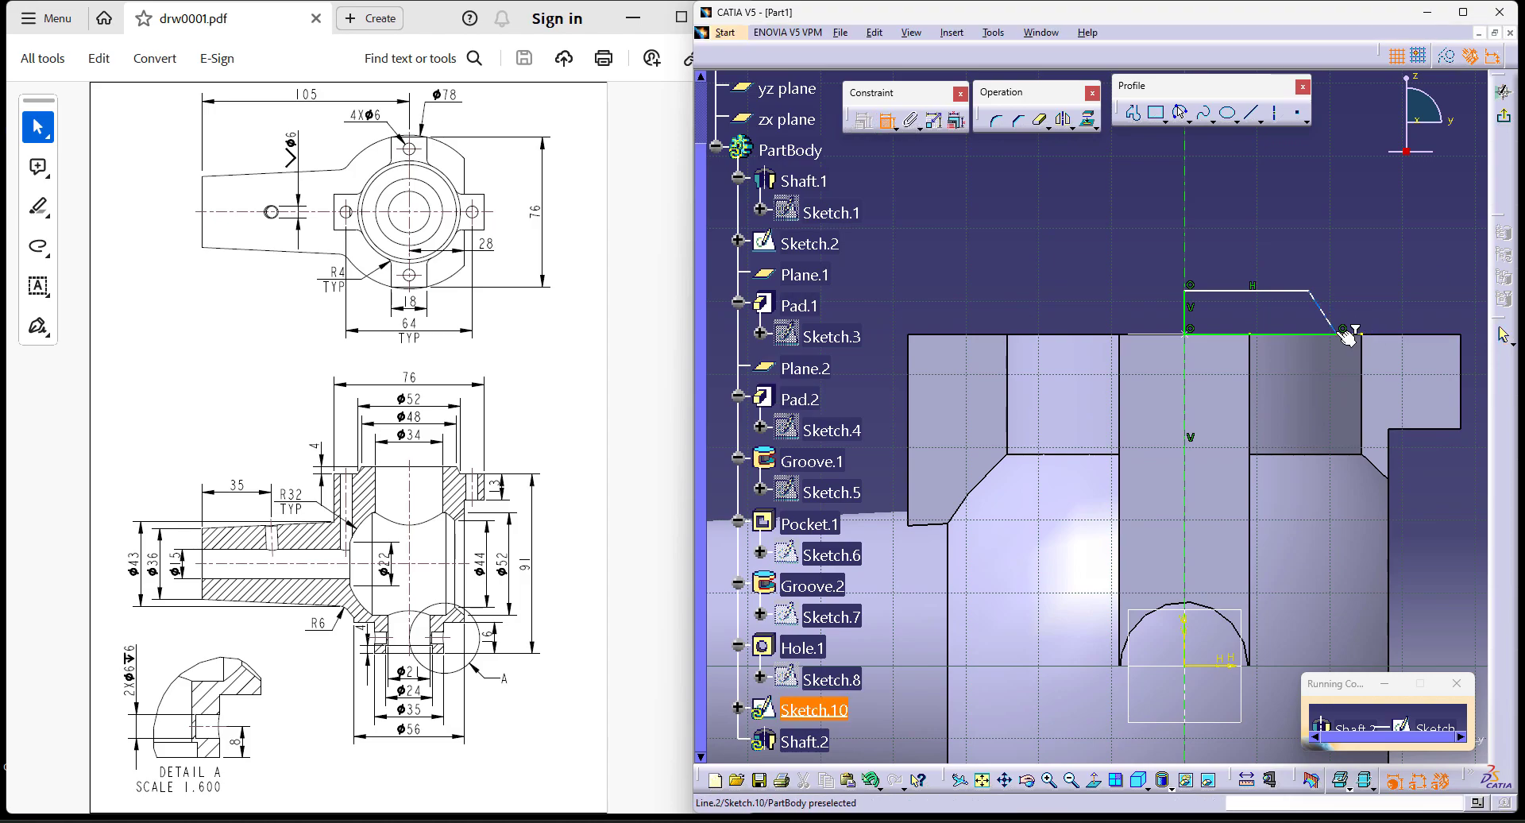
{"action": "left_click", "coordinate": [1189, 239]}
{"action": "right_click", "coordinate": [1257, 225]}
{"action": "left_click", "coordinate": [1311, 287]}
{"action": "left_click", "coordinate": [1234, 204]}
{"action": "double_click", "coordinate": [1236, 211]}
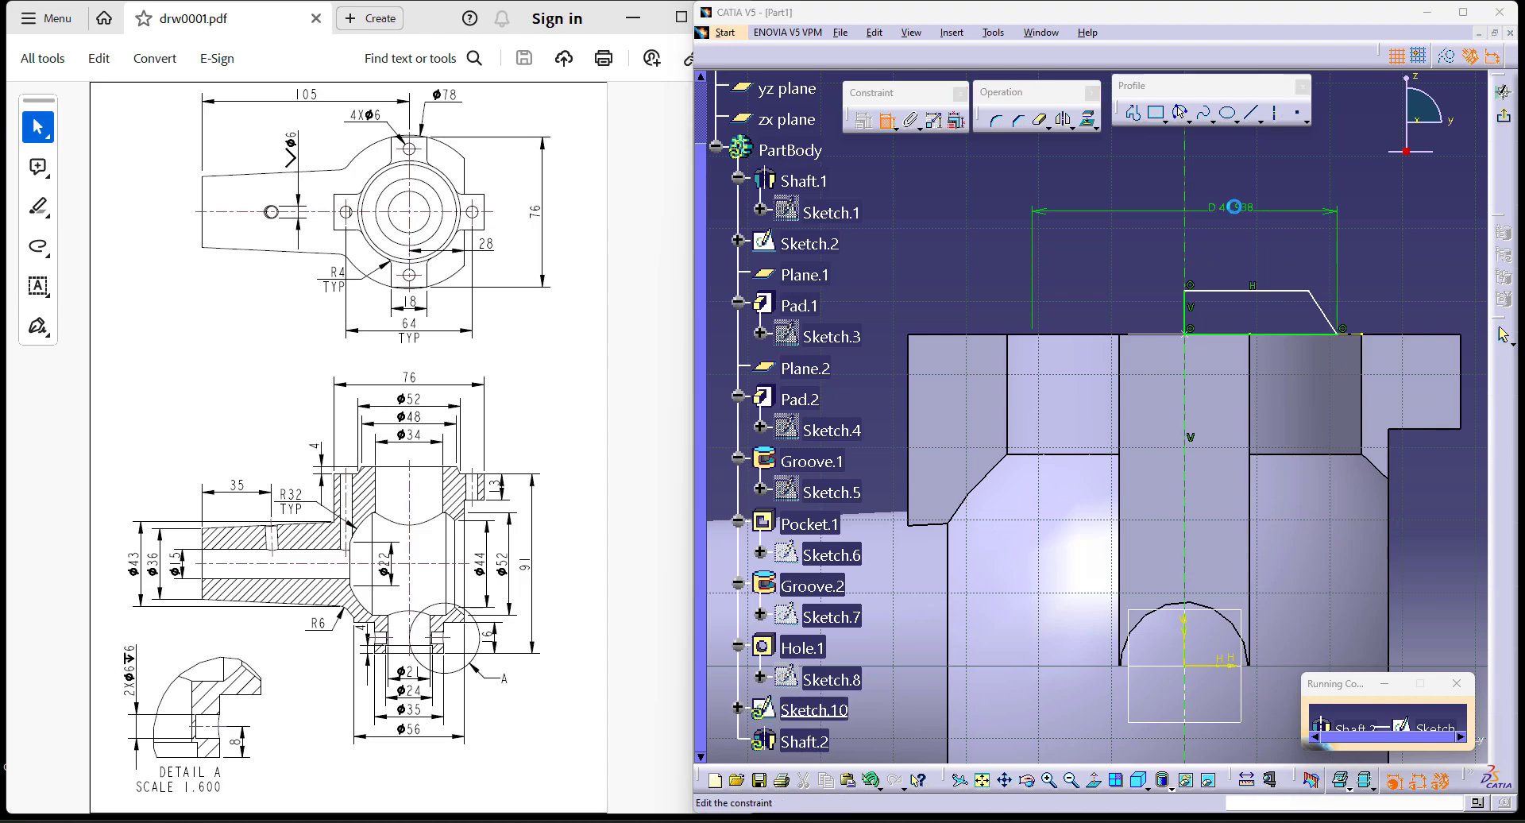
{"action": "key", "text": "Return"}
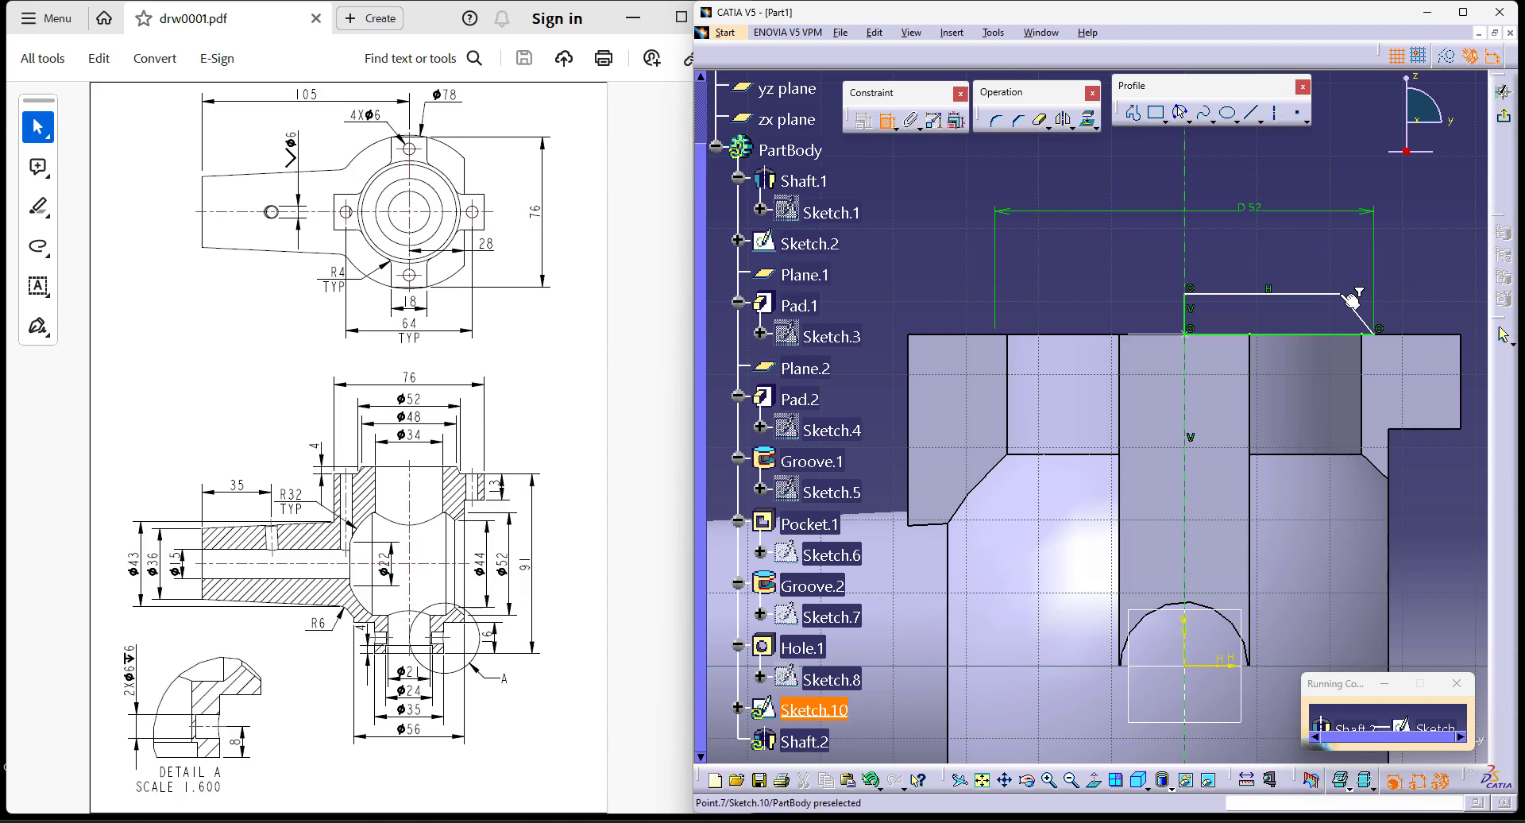
Step: Dimension the trapezoid's upper outer corner from the axis as a diameter of 48 mm
{"action": "left_click", "coordinate": [1190, 267]}
{"action": "right_click", "coordinate": [1169, 234]}
{"action": "left_click", "coordinate": [1215, 308]}
{"action": "double_click", "coordinate": [1263, 262]}
{"action": "type", "text": "48"}
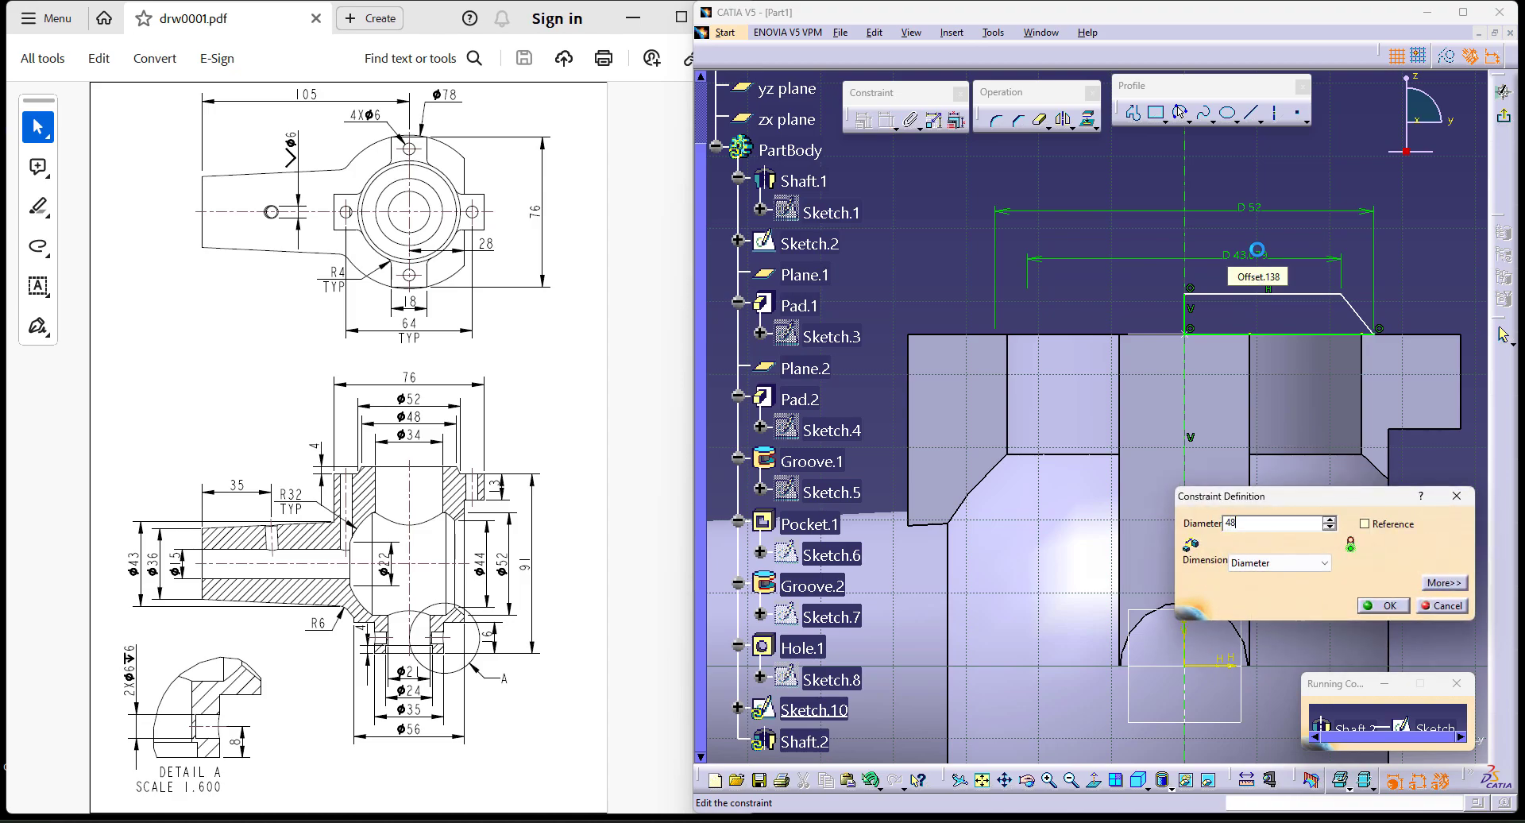
{"action": "key", "text": "Return"}
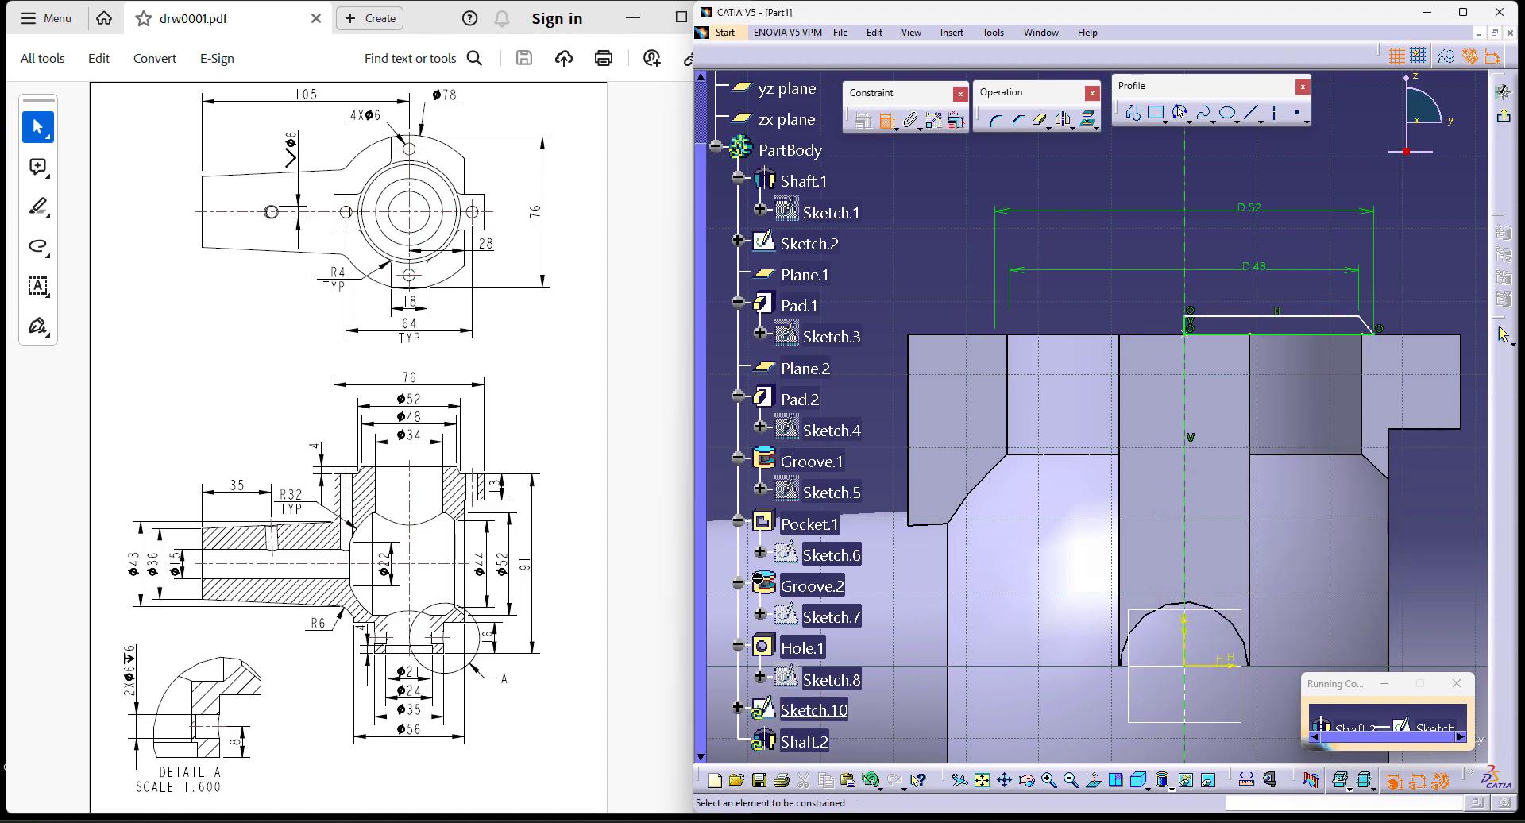
Step: Dimension the trapezoid's height between its base and upper edge as 4 mm
{"action": "left_click", "coordinate": [1328, 317]}
{"action": "left_click", "coordinate": [1332, 335]}
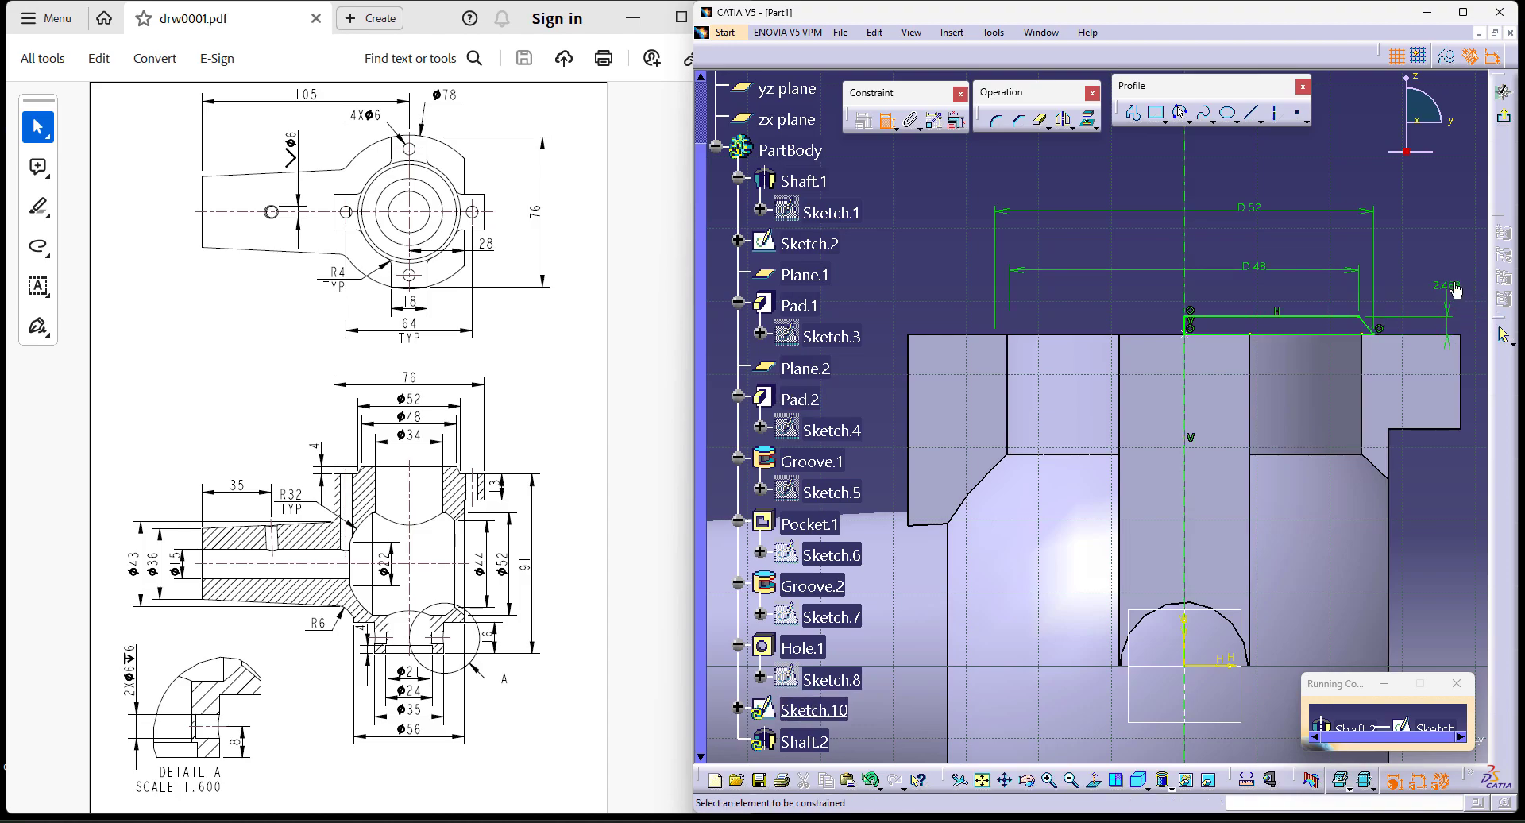
{"action": "double_click", "coordinate": [1447, 293]}
{"action": "type", "text": "4"}
{"action": "key", "text": "Return"}
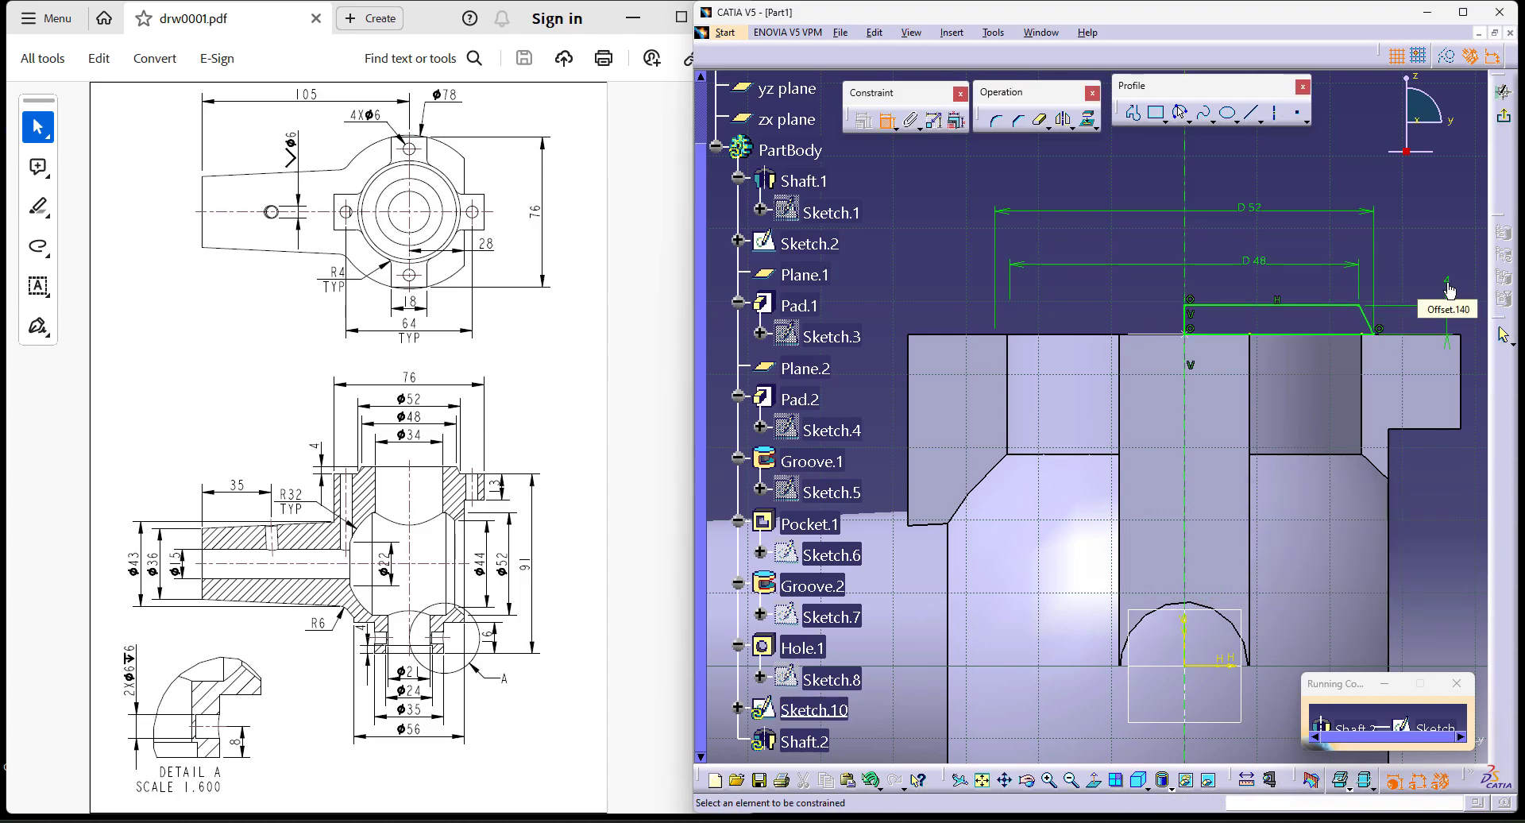
Step: Revolve the trapezoid sketch 360° about its axis as a Shaft to form the raised boss on the upper flange
{"action": "left_click", "coordinate": [1504, 119]}
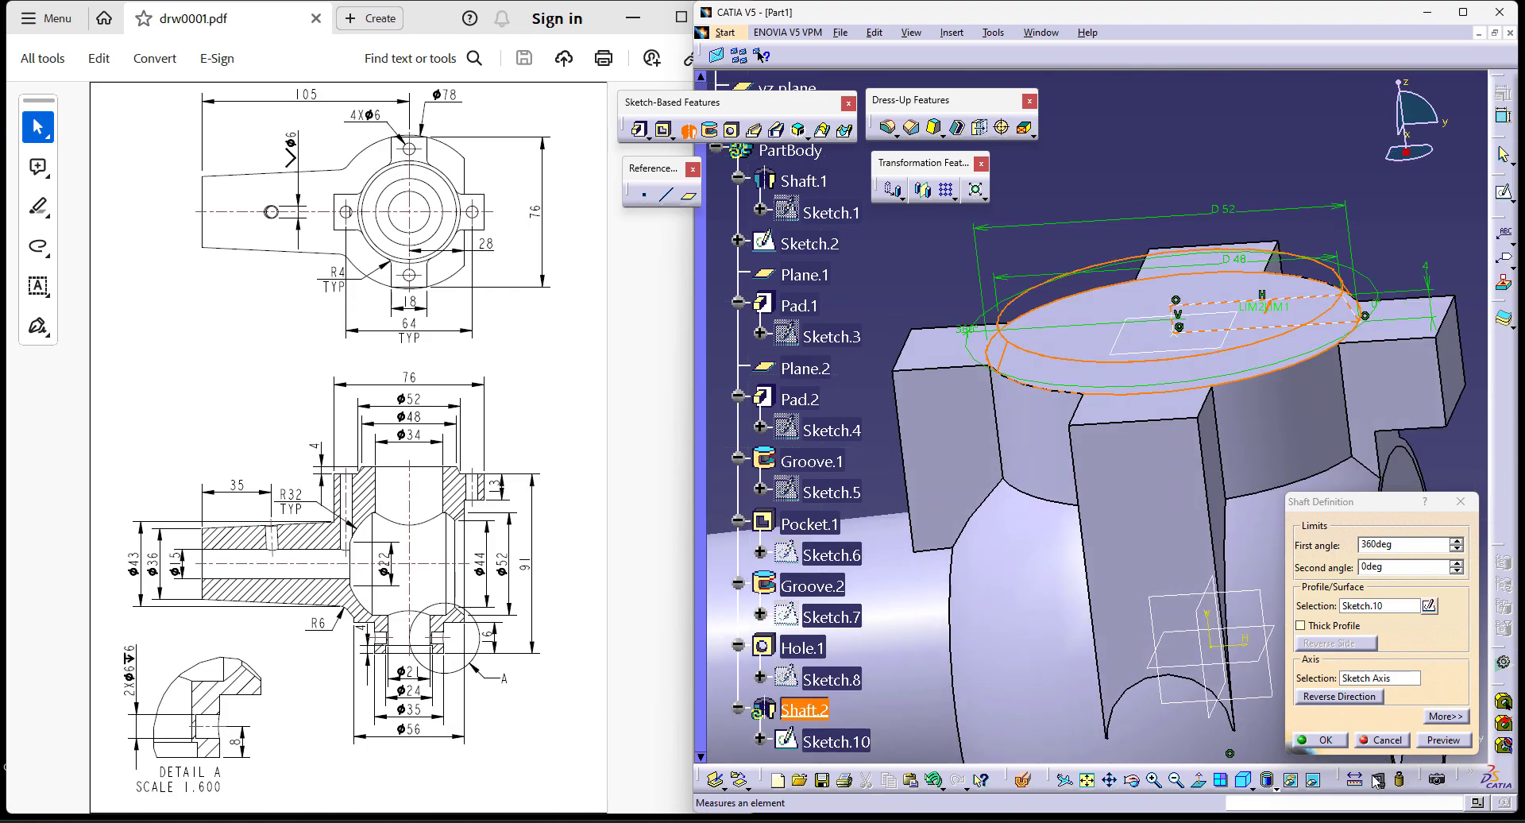
{"action": "left_click", "coordinate": [1323, 741]}
{"action": "mouse_move", "coordinate": [1174, 179]}
{"action": "middle_mouse_down"}
{"action": "mouse_move", "coordinate": [1174, 206]}
{"action": "mouse_move", "coordinate": [1117, 209]}
{"action": "mouse_move", "coordinate": [1116, 294]}
{"action": "middle_mouse_up"}
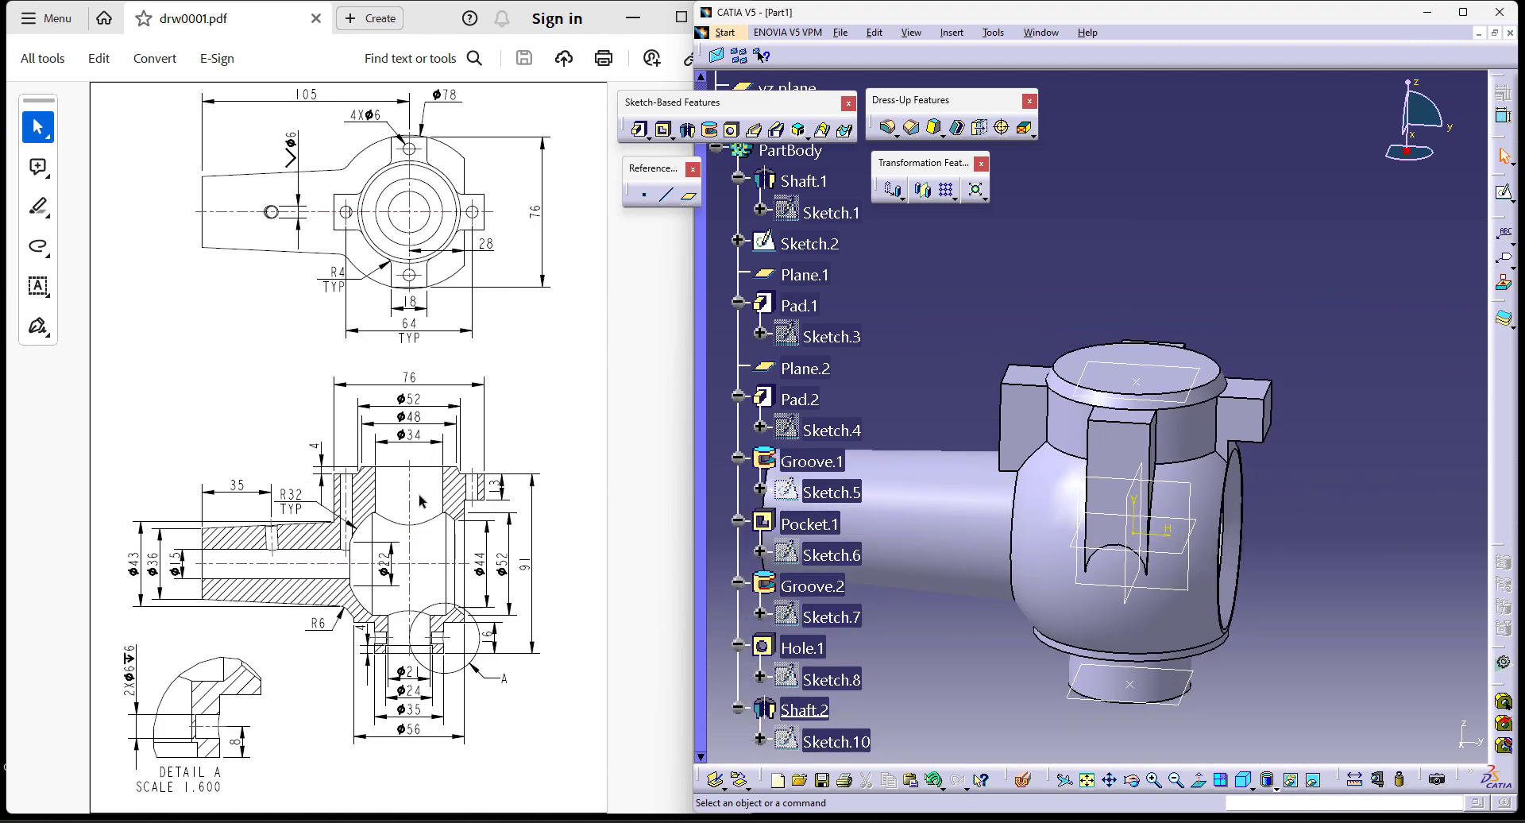
Step: Start an Up To Next hole on the raised boss's top face with a diameter of 34 mm
{"action": "middle_click_drag", "start_coordinate": [1281, 228], "coordinate": [1204, 266]}
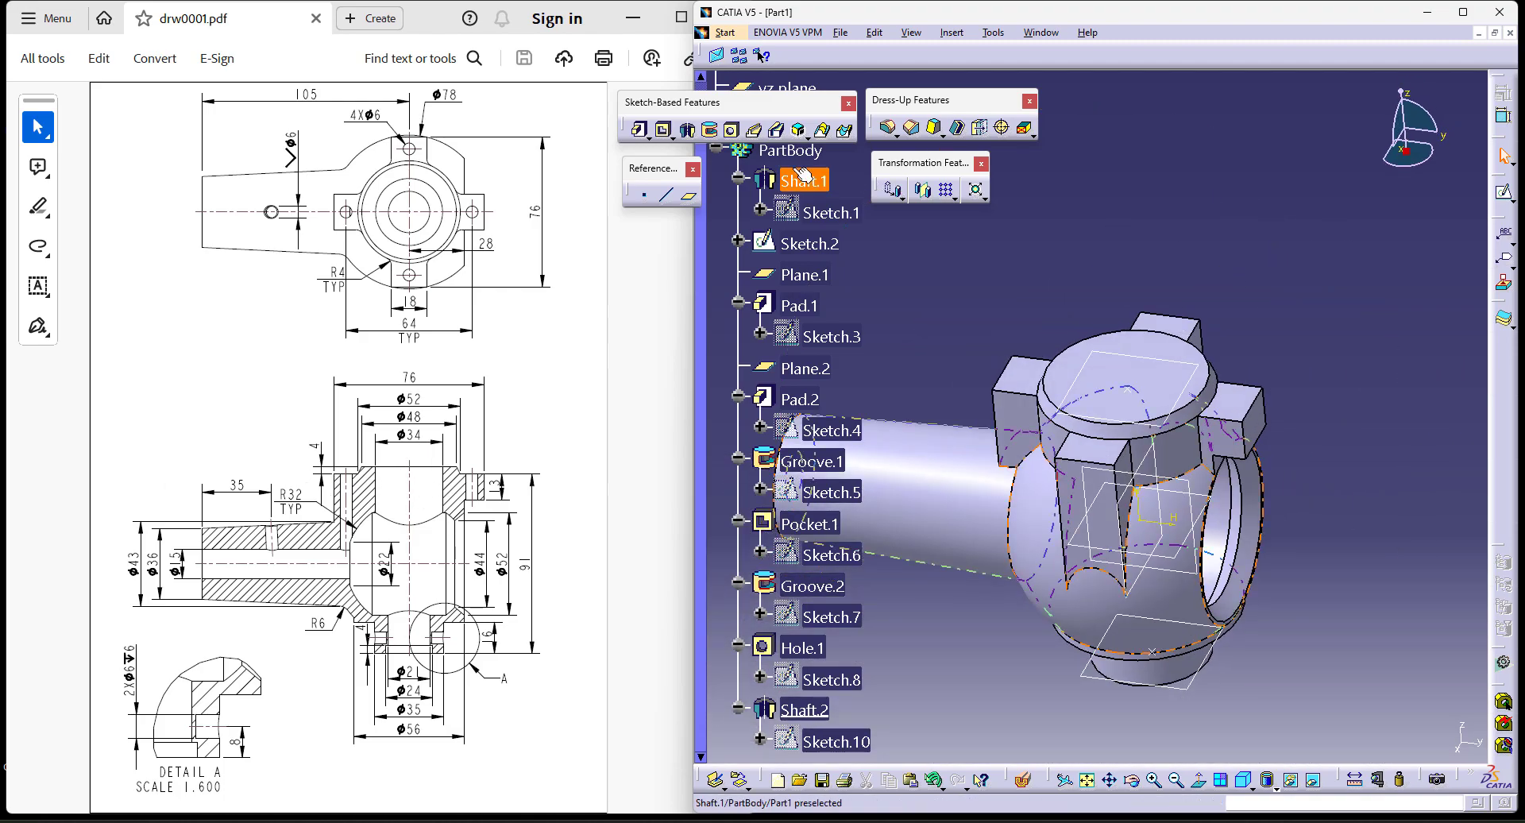
{"action": "left_click", "coordinate": [731, 129]}
{"action": "left_click", "coordinate": [1144, 352]}
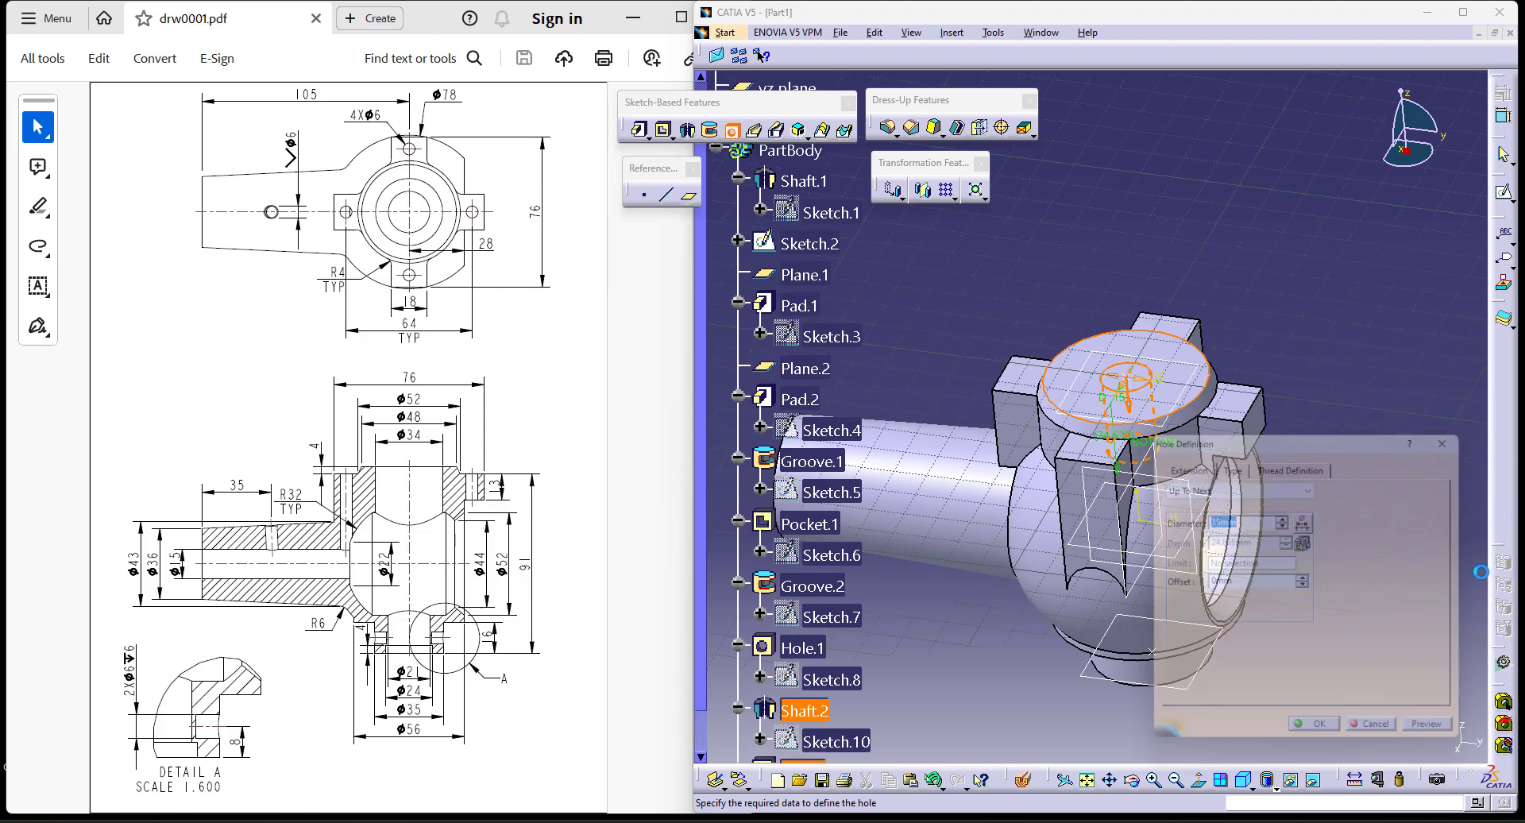
{"action": "type", "text": "34"}
{"action": "key", "text": "Return"}
Step: Make the hole's centre concentric with the raised boss's circular edge and create the hole
{"action": "left_click", "coordinate": [1392, 603]}
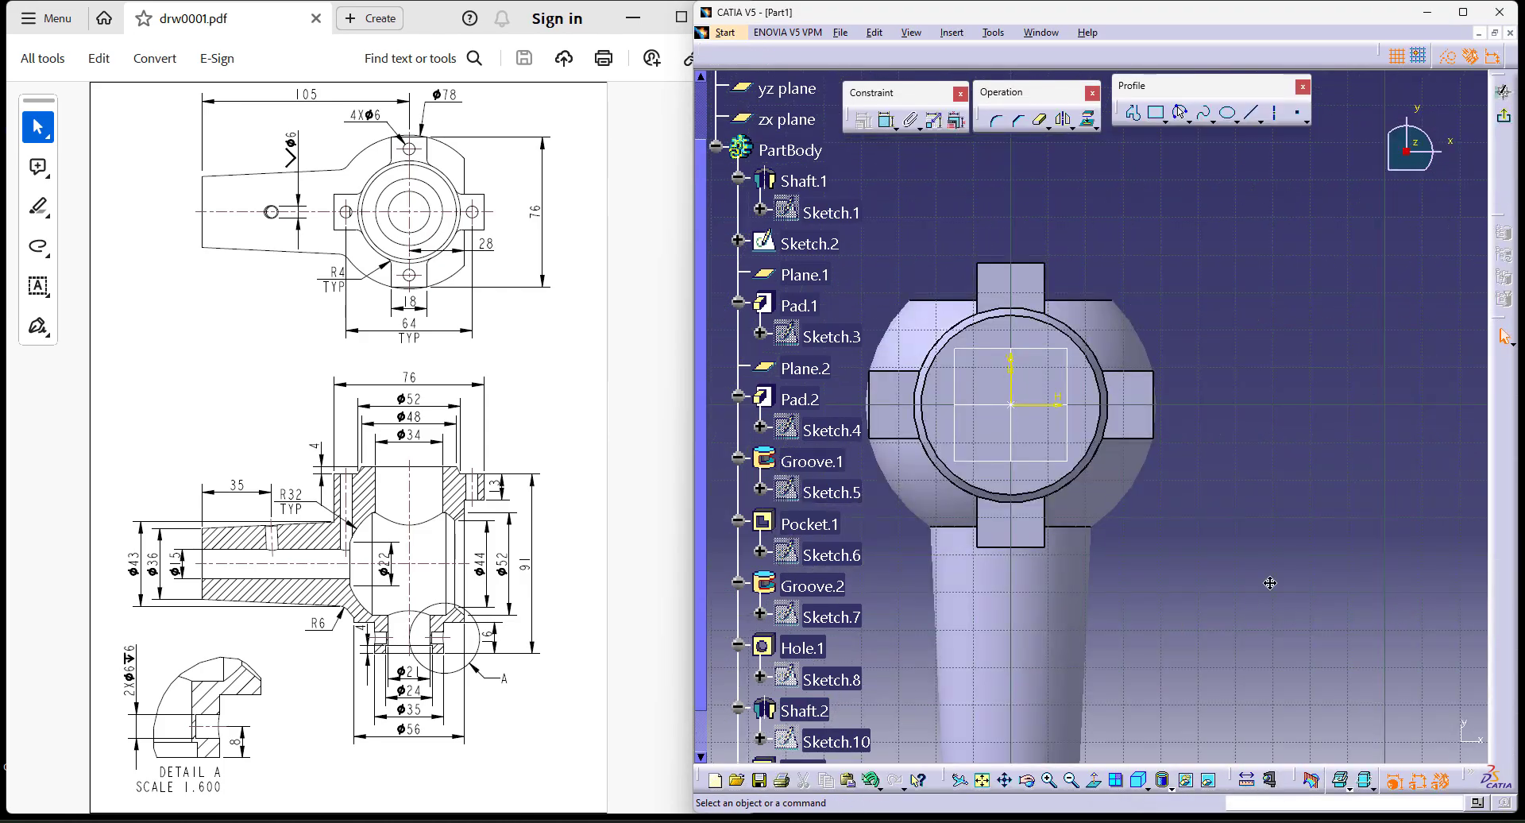
{"action": "left_click", "coordinate": [887, 123]}
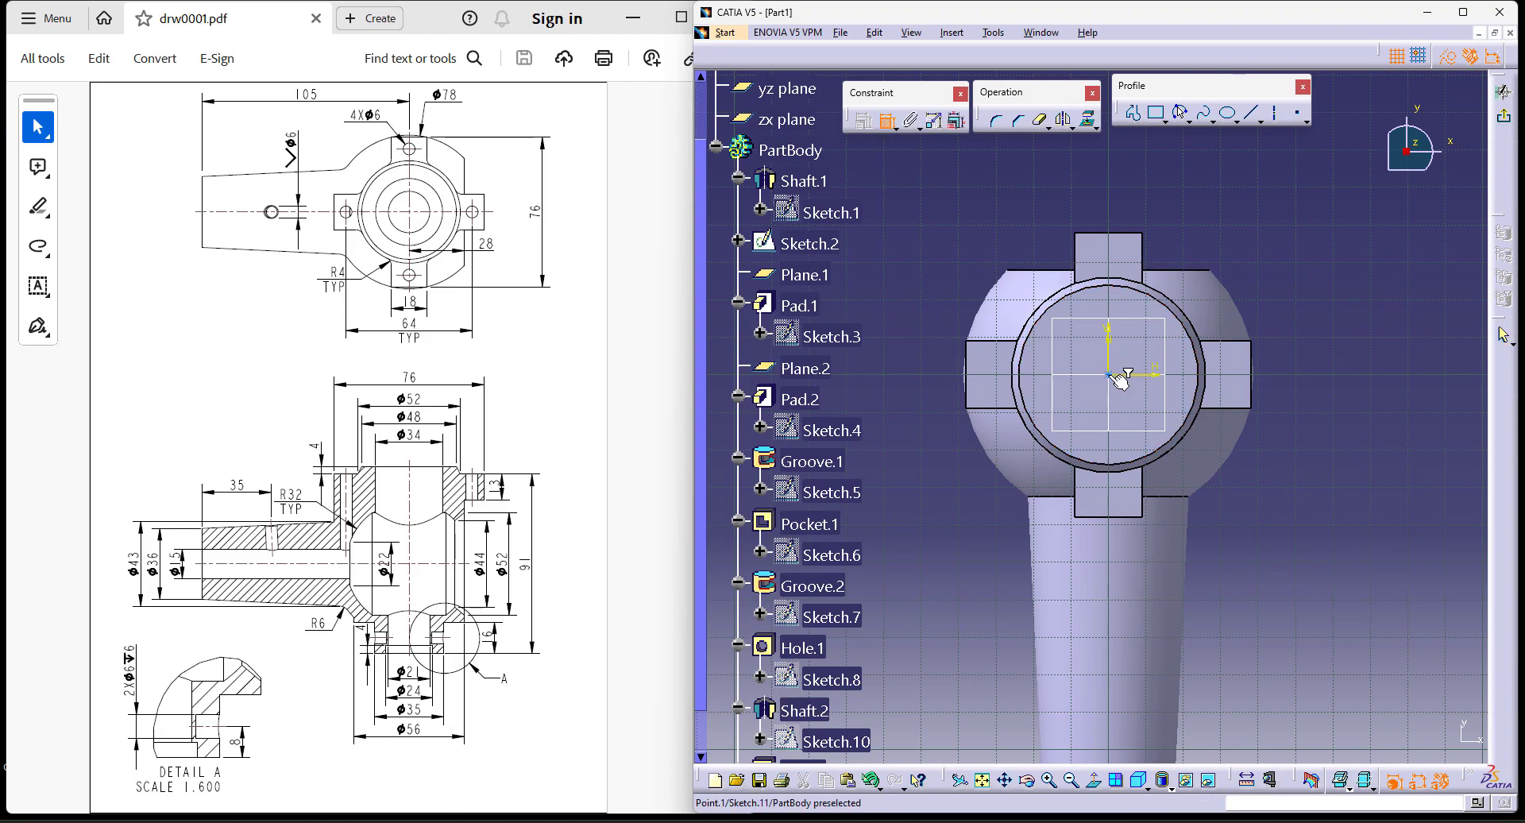
{"action": "left_click", "coordinate": [1160, 302]}
{"action": "right_click", "coordinate": [1276, 212]}
{"action": "left_click", "coordinate": [1383, 326]}
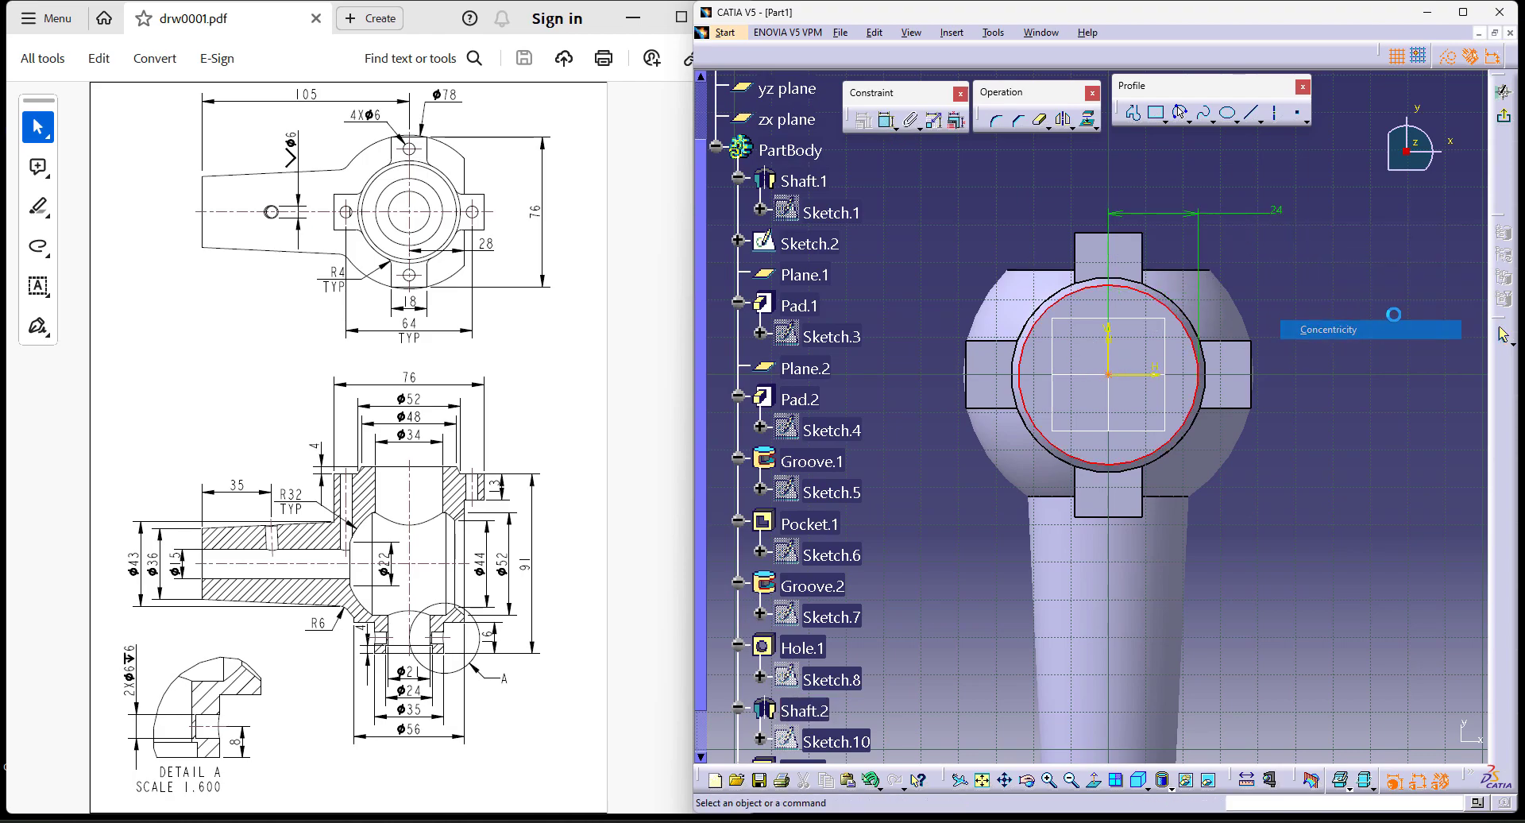
{"action": "left_click", "coordinate": [1502, 115]}
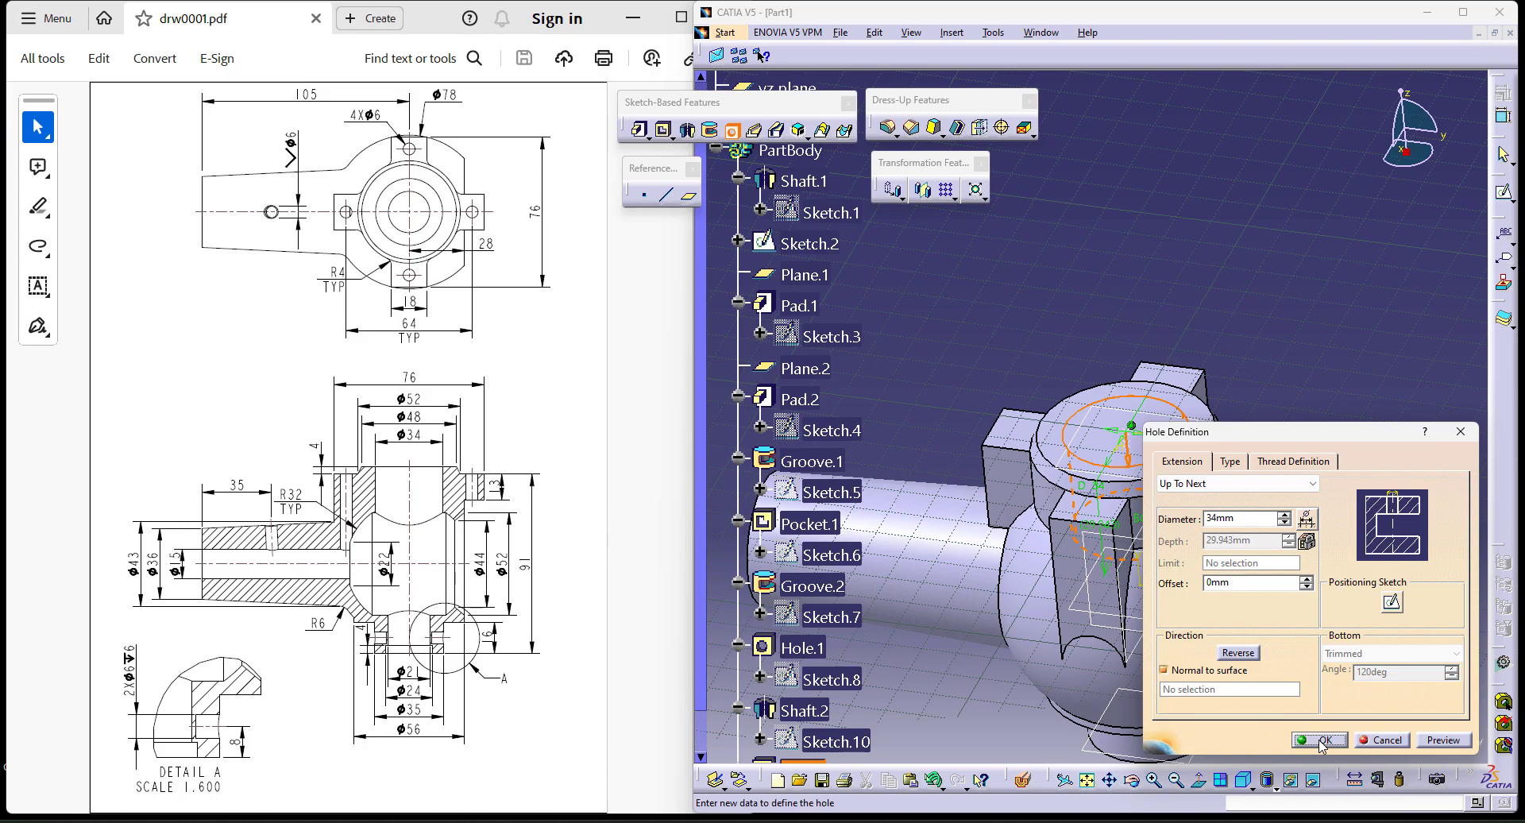
{"action": "left_click", "coordinate": [1438, 741]}
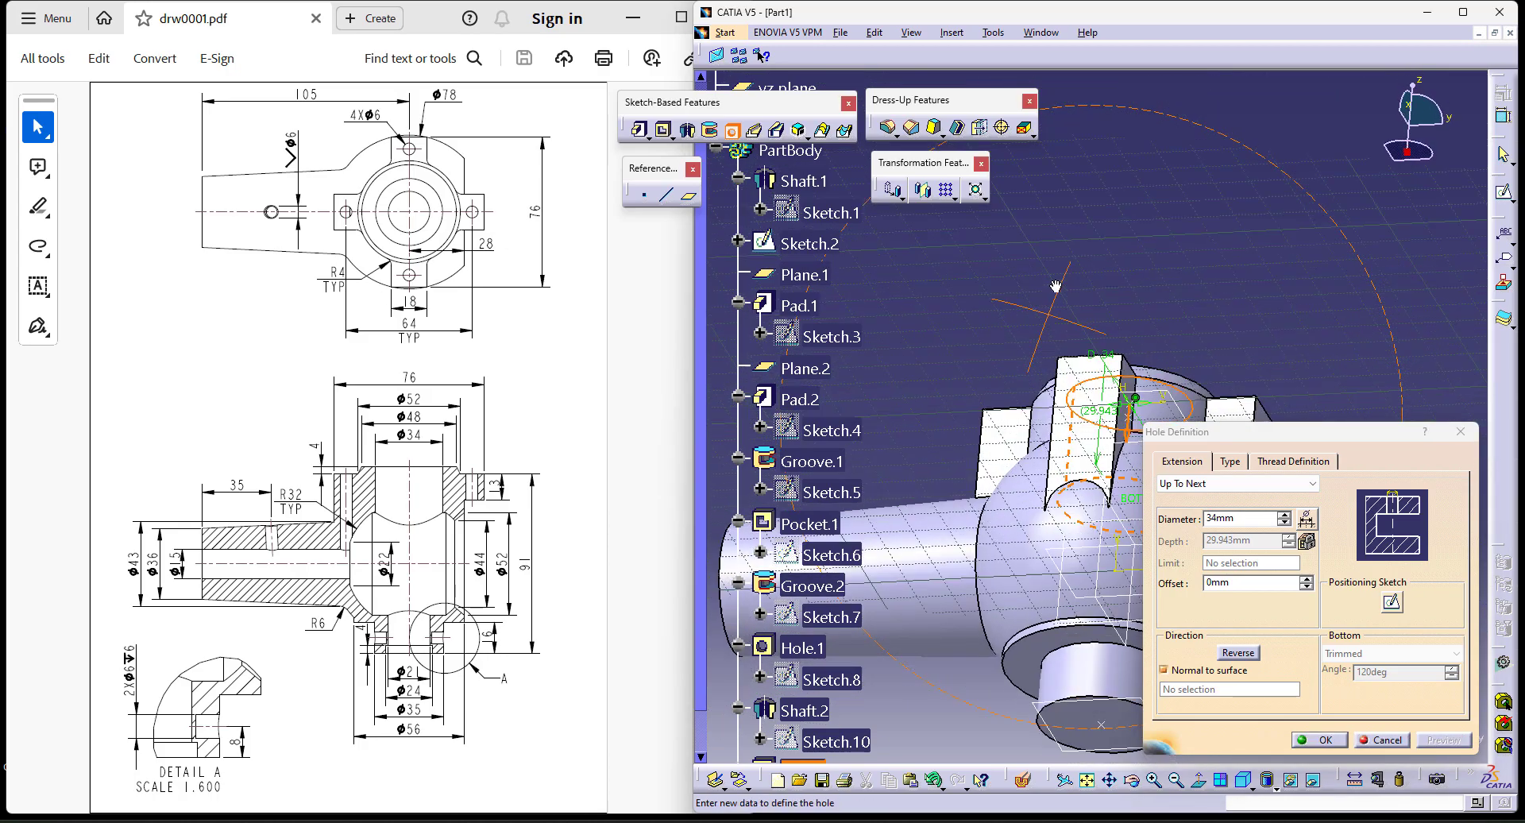
{"action": "left_click", "coordinate": [1320, 739]}
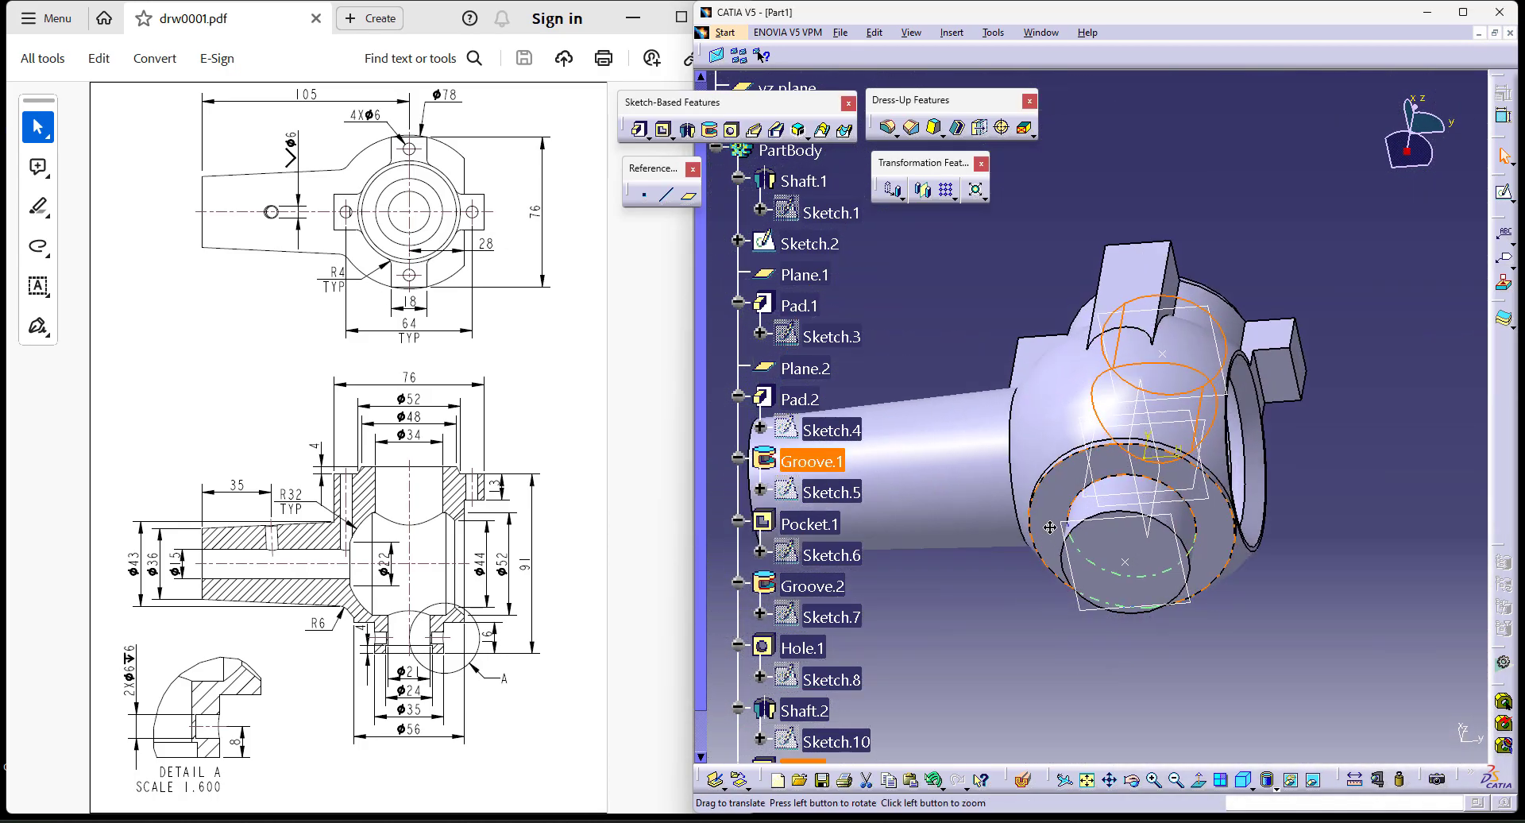
Step: Start an Up To Next hole on the end face of the lower cylindrical neck with a diameter of 21 mm
{"action": "left_click", "coordinate": [1116, 417]}
{"action": "middle_click_drag", "start_coordinate": [1116, 417], "coordinate": [1228, 446]}
{"action": "left_click", "coordinate": [1357, 613]}
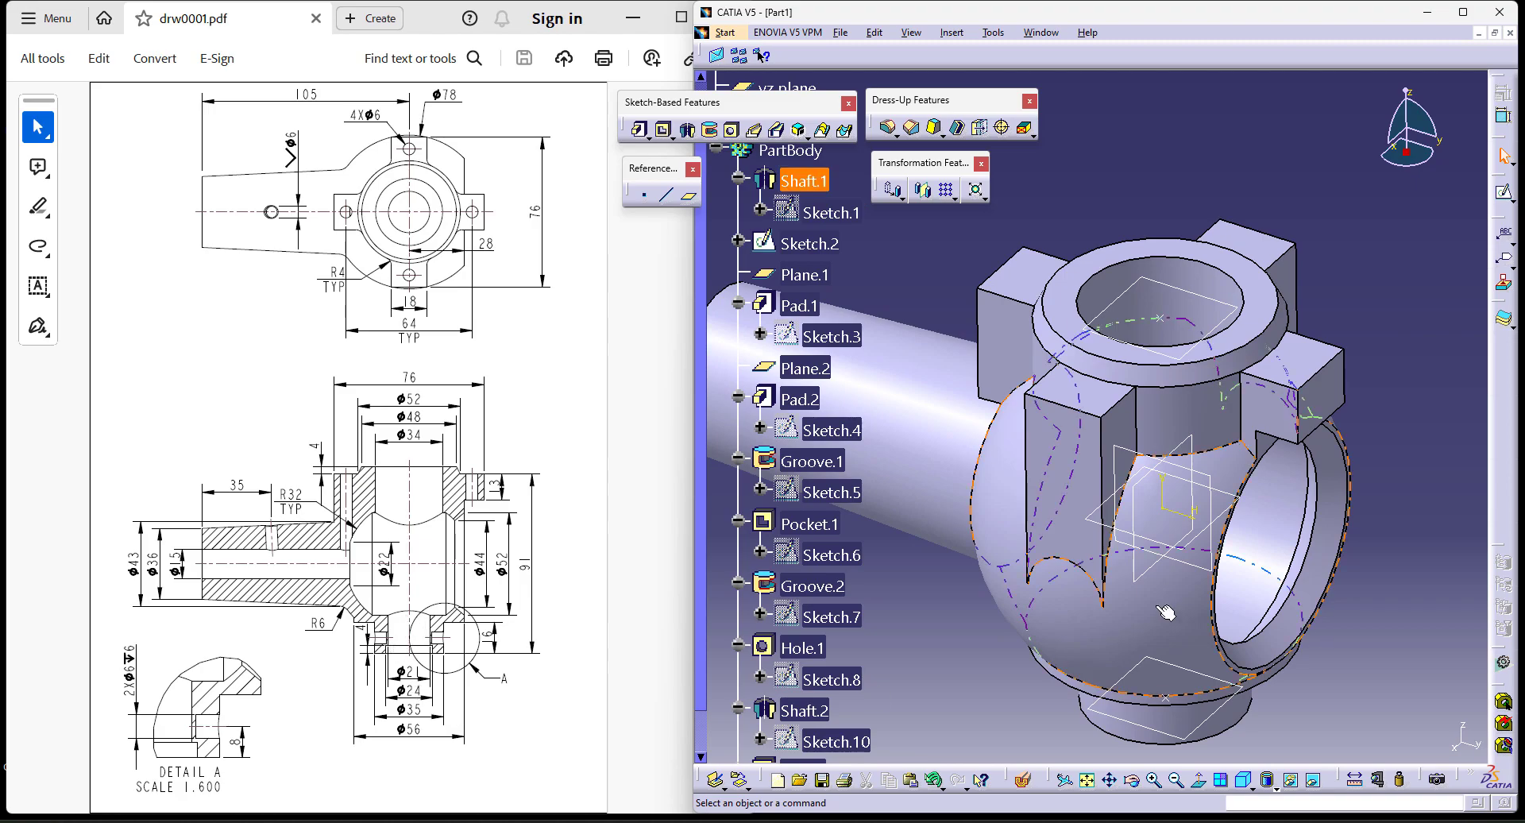
{"action": "middle_click_drag", "start_coordinate": [1164, 612], "coordinate": [1162, 478]}
{"action": "middle_click_drag", "start_coordinate": [998, 718], "coordinate": [1017, 445]}
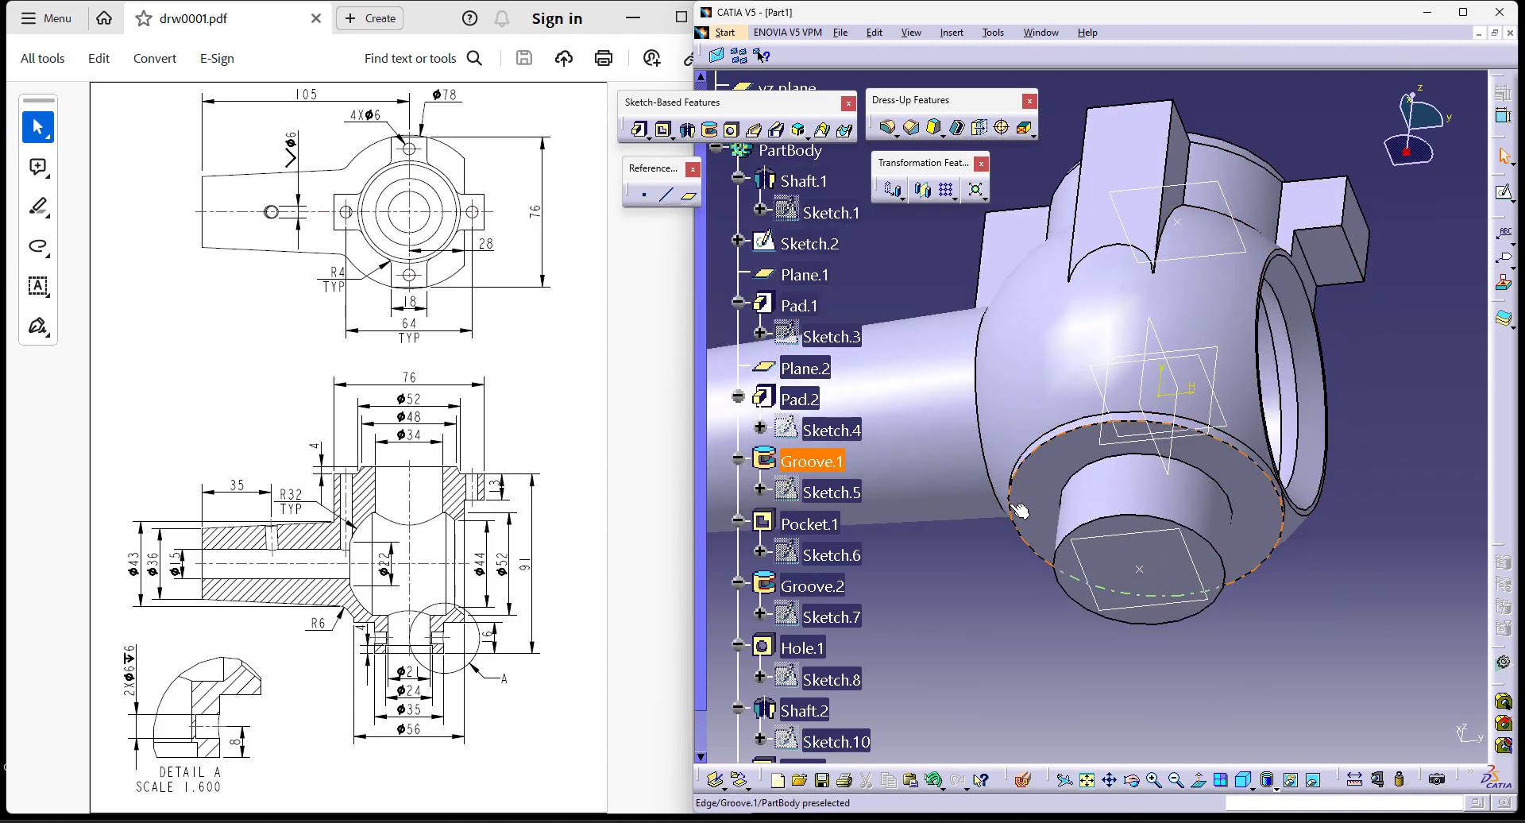
{"action": "left_click", "coordinate": [730, 130]}
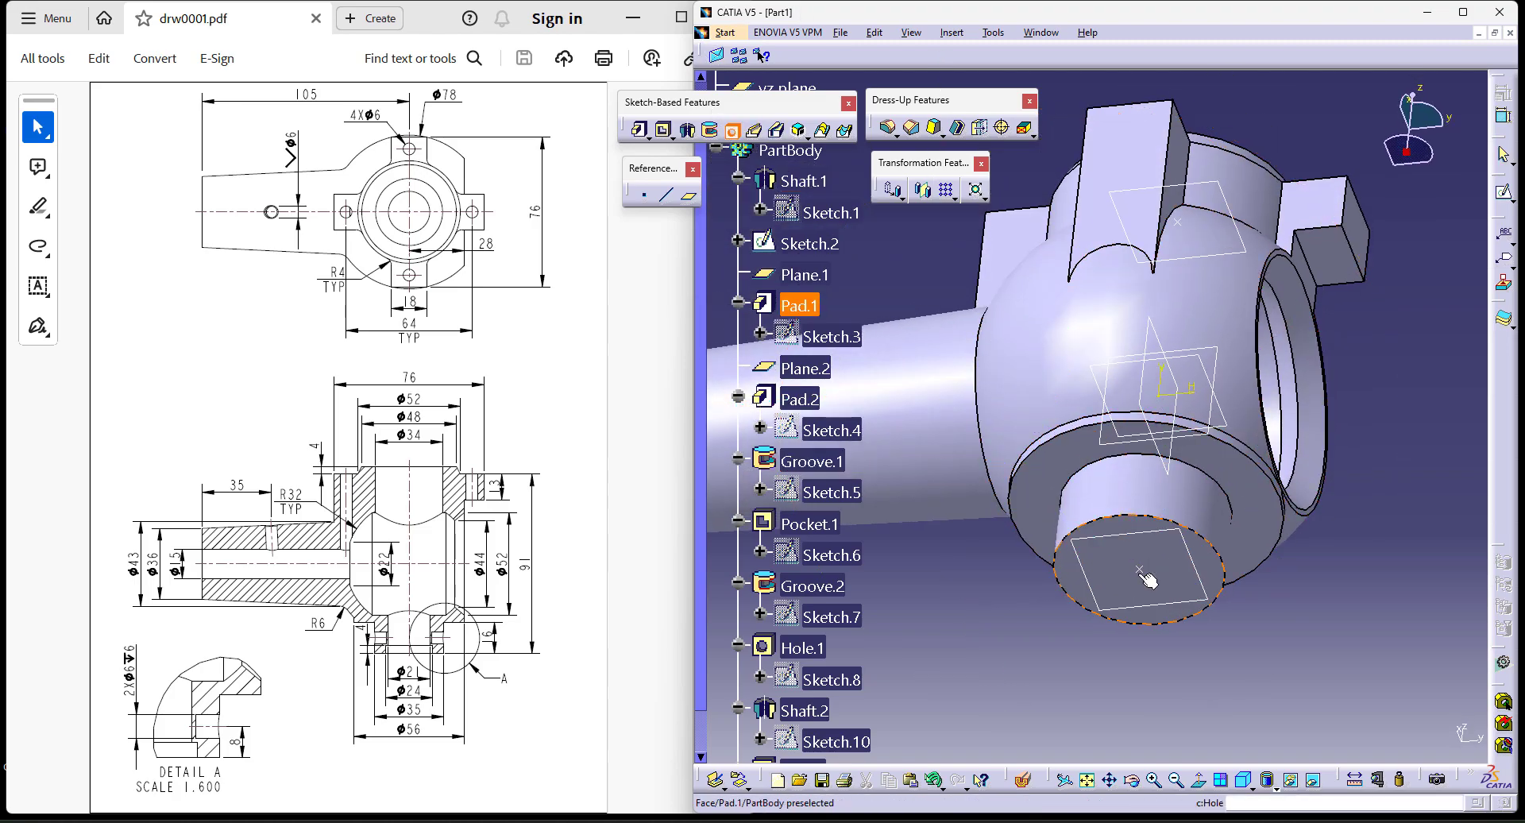
{"action": "left_click", "coordinate": [1148, 585]}
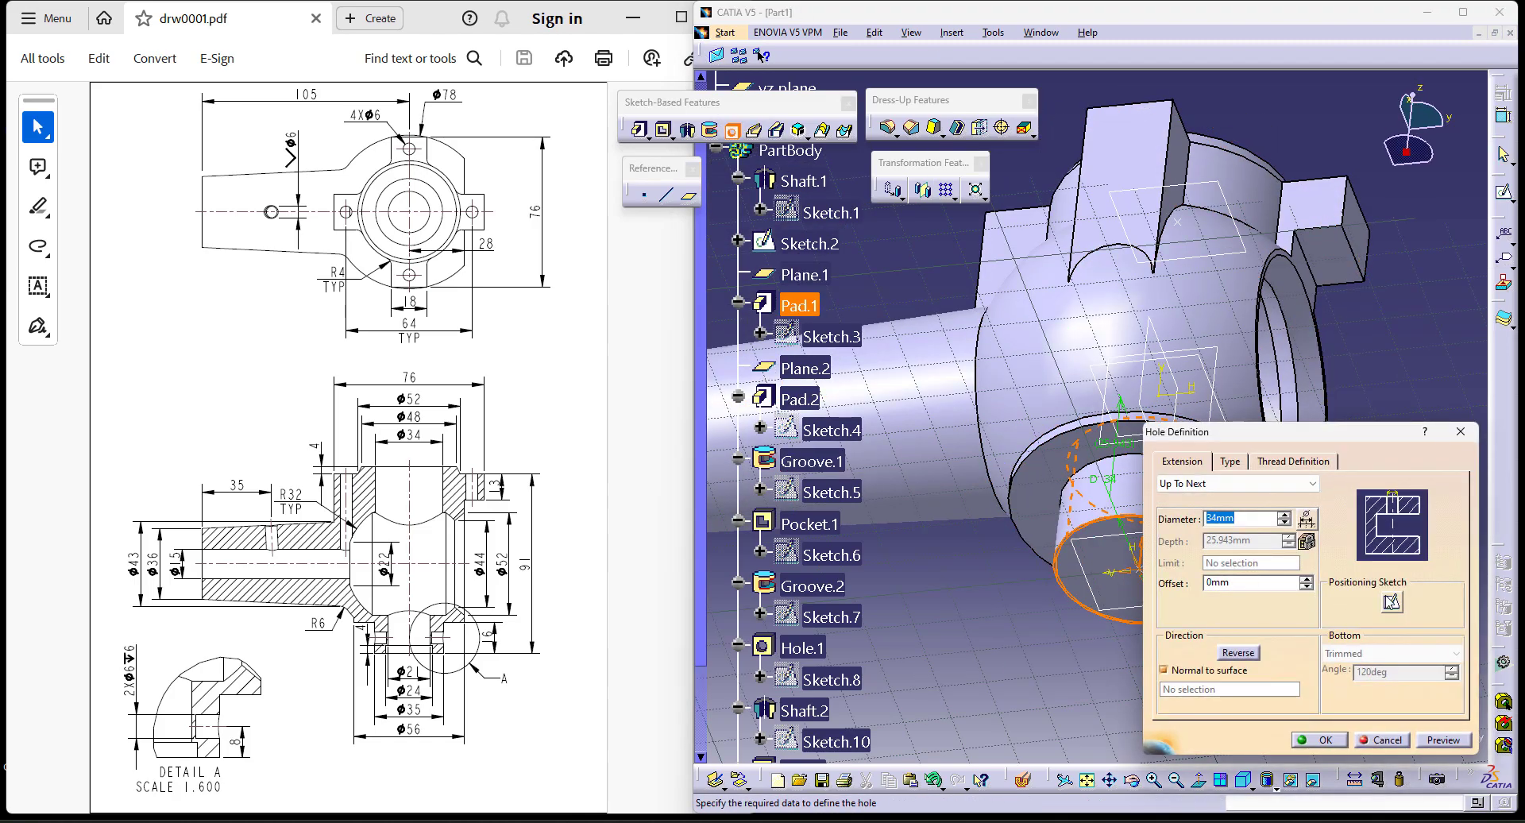
{"action": "key", "text": "Return"}
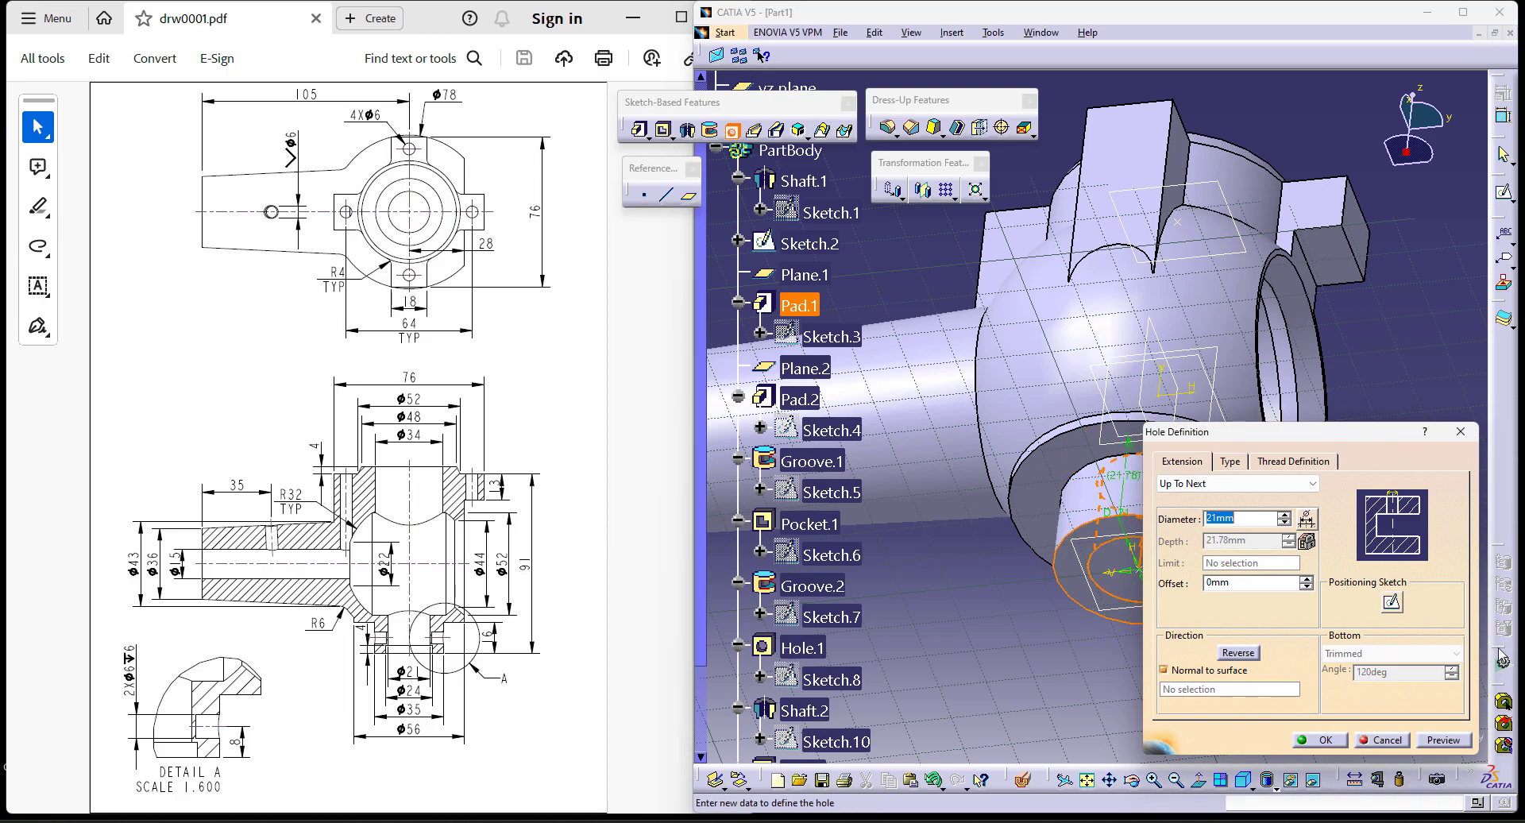
Step: Make the hole's centre concentric with the lower neck's circular outer edge and create the hole
{"action": "left_click", "coordinate": [1392, 602]}
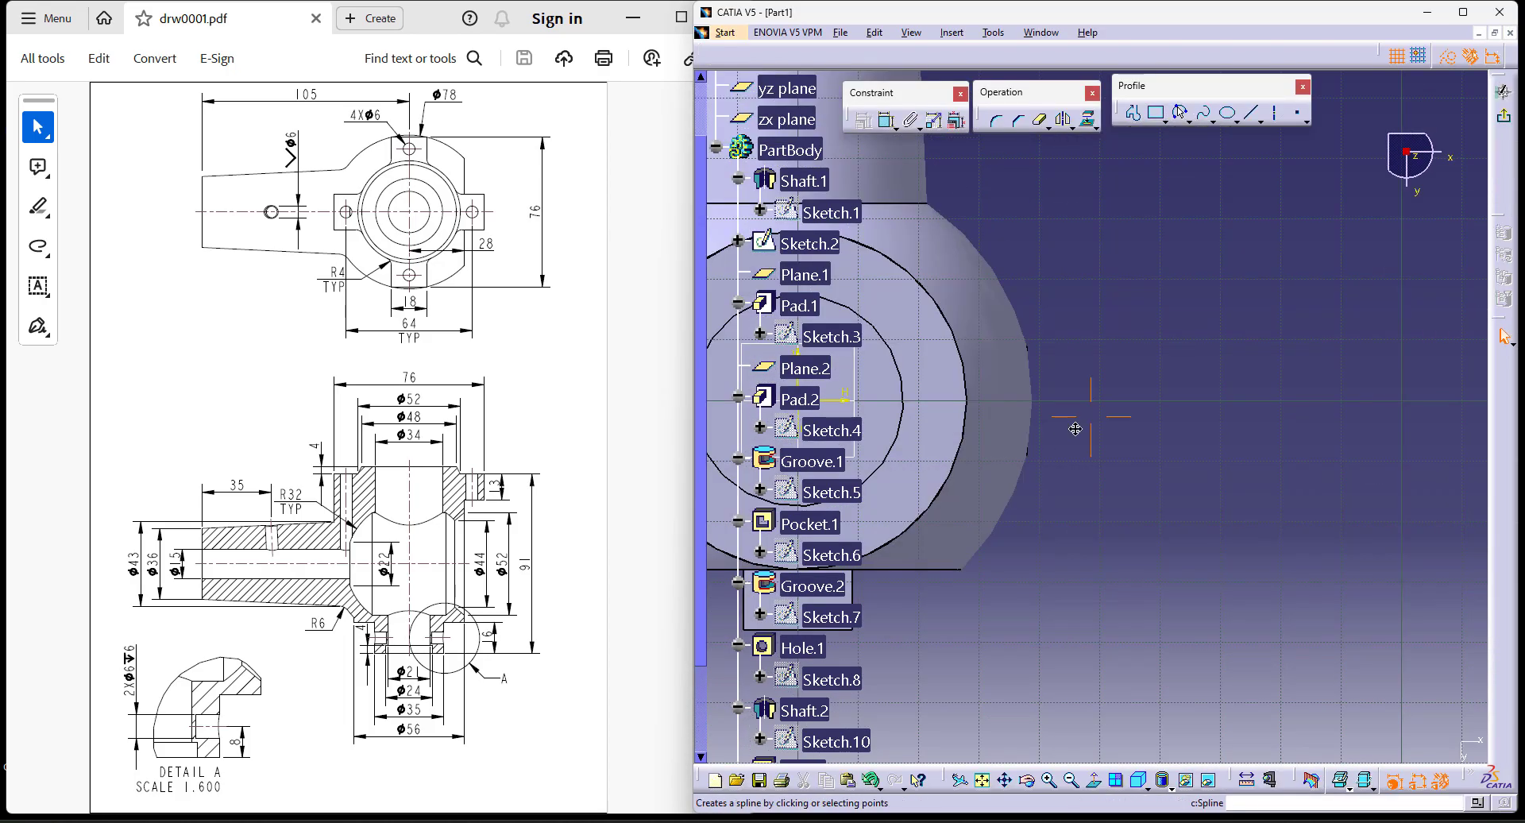
{"action": "left_click", "coordinate": [889, 121]}
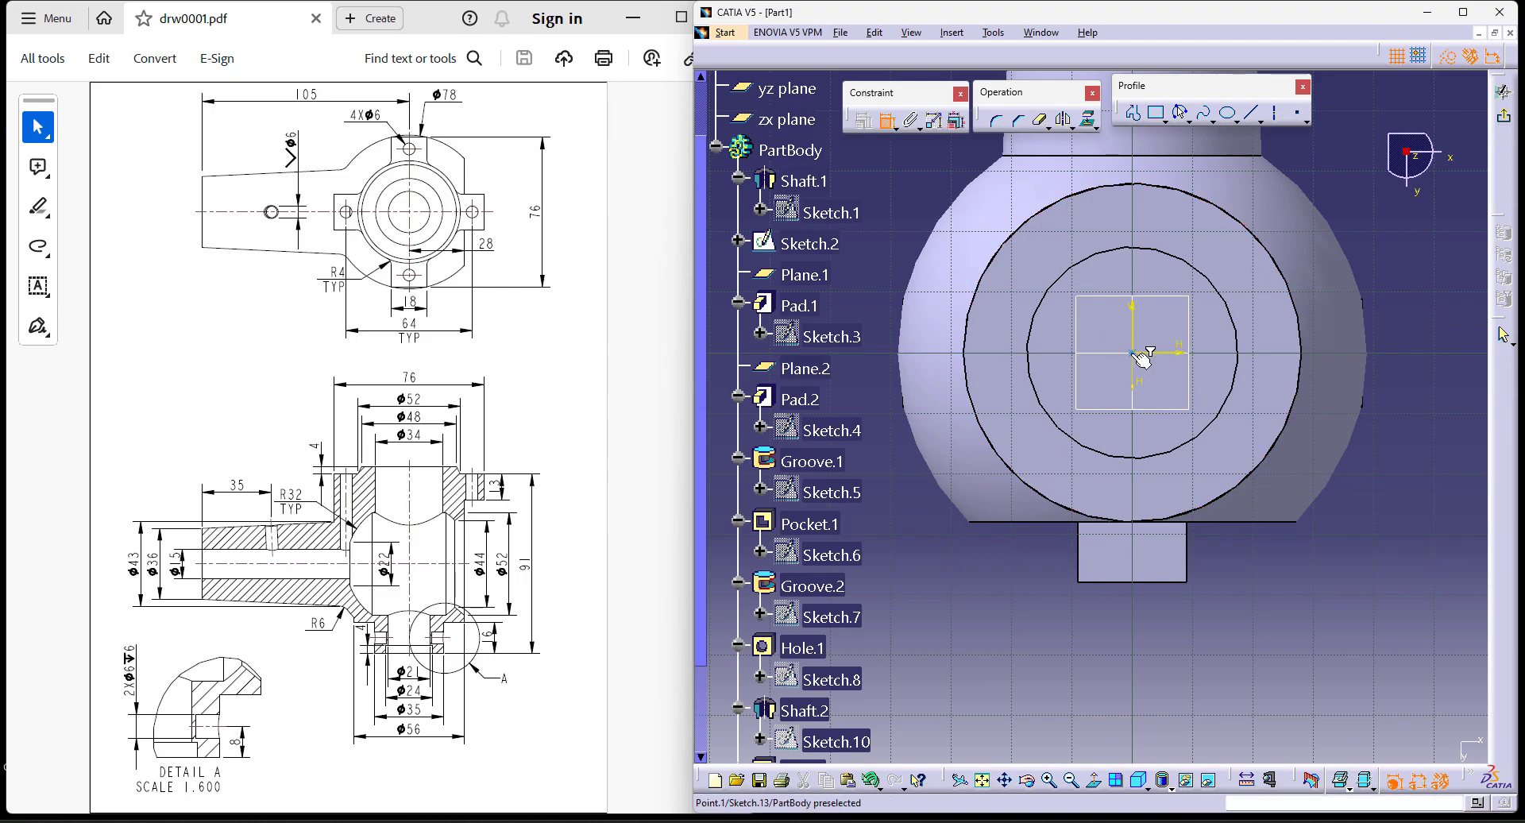
{"action": "left_click", "coordinate": [1213, 276]}
{"action": "right_click", "coordinate": [1342, 219]}
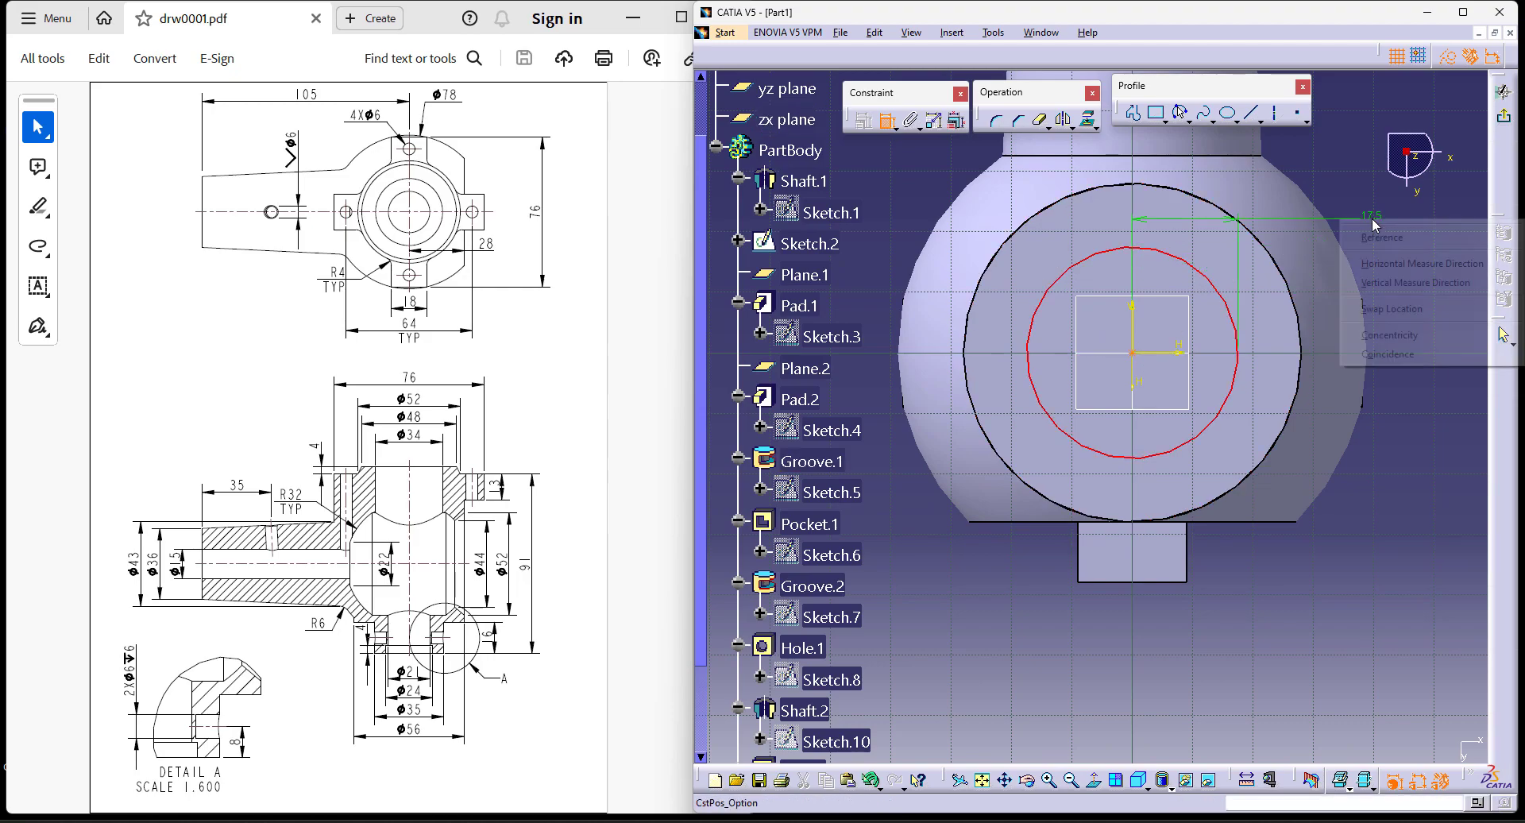
{"action": "left_click", "coordinate": [1398, 334]}
{"action": "left_click", "coordinate": [1506, 121]}
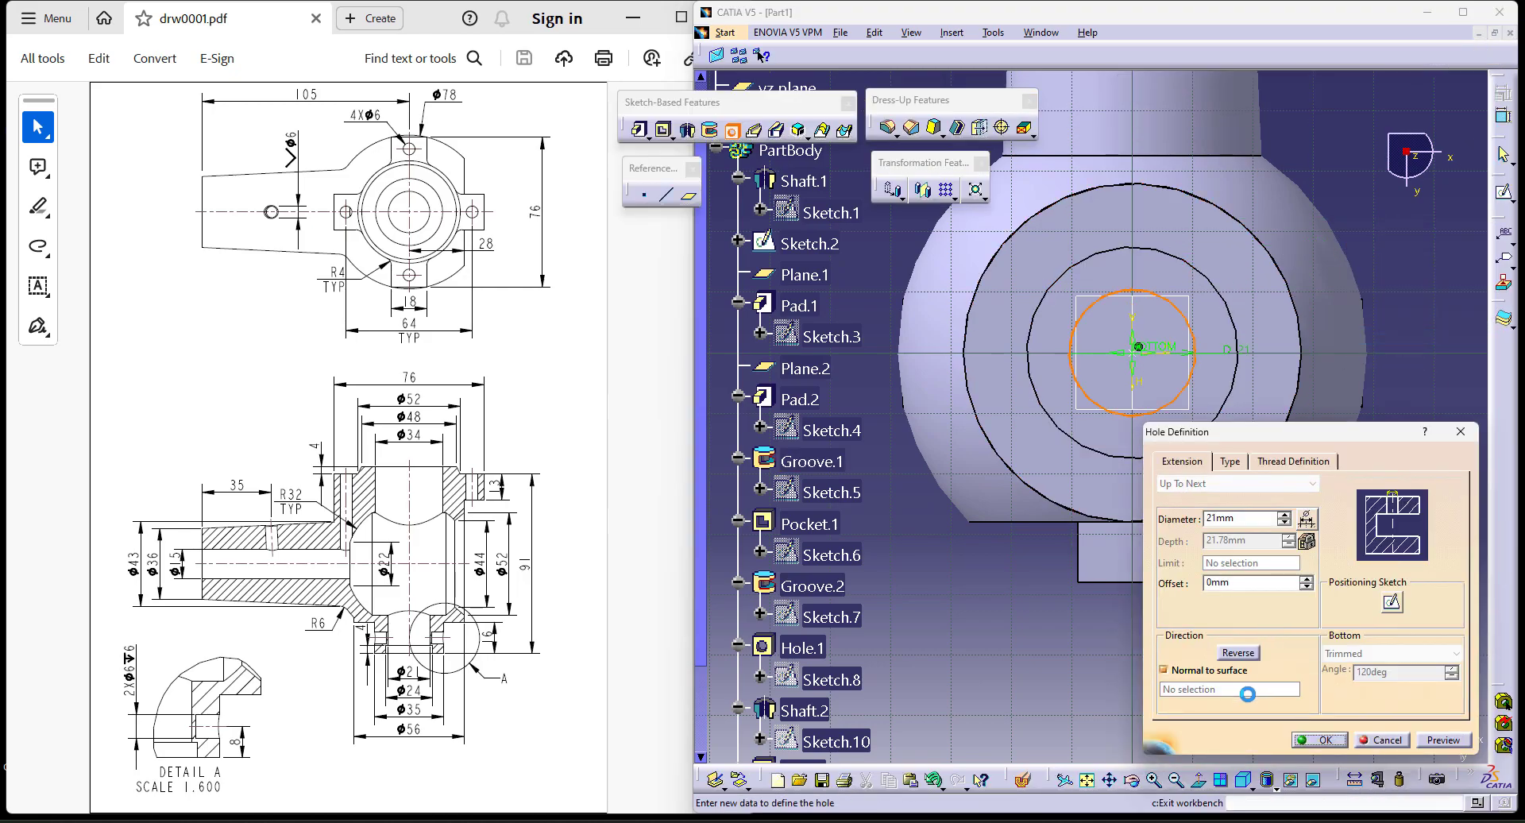
{"action": "left_click", "coordinate": [1443, 739]}
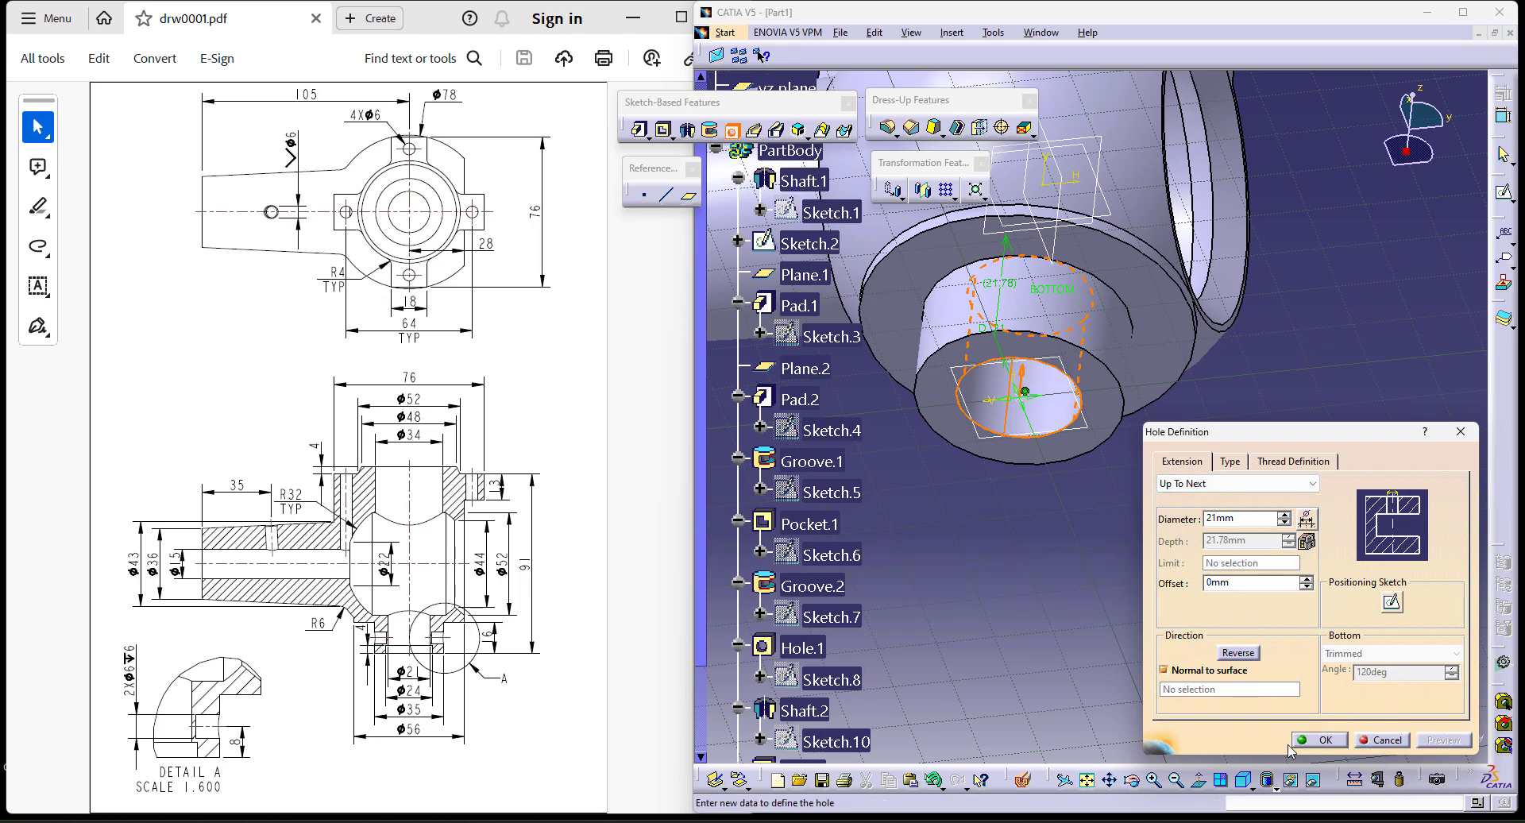
{"action": "left_click", "coordinate": [1339, 742]}
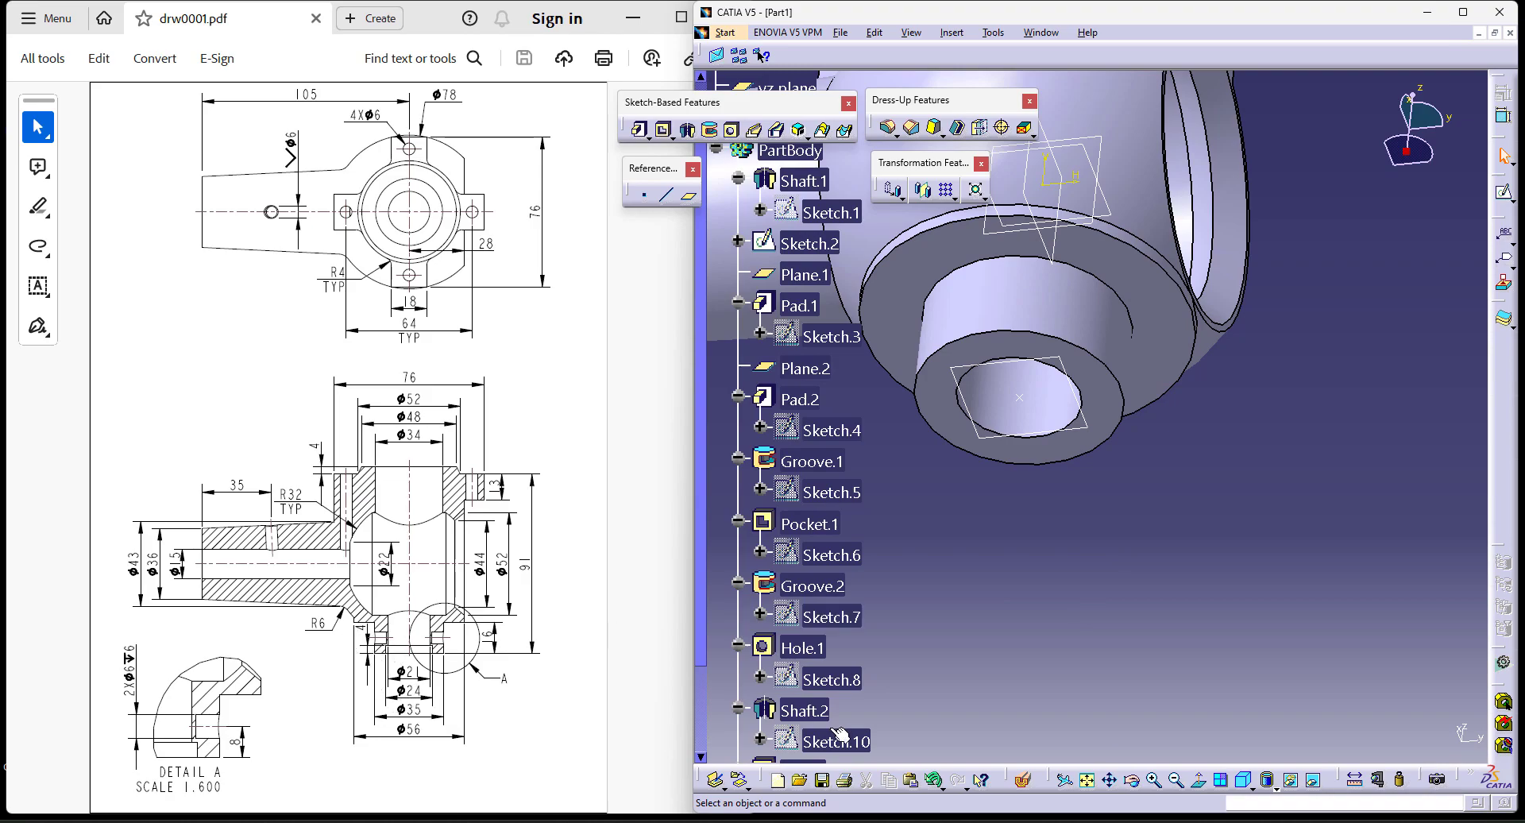
Step: Start a Blind hole on the lower neck's end face with a diameter of 24 mm and a depth of 4 mm
{"action": "middle_click_drag", "start_coordinate": [1019, 309], "coordinate": [1066, 368]}
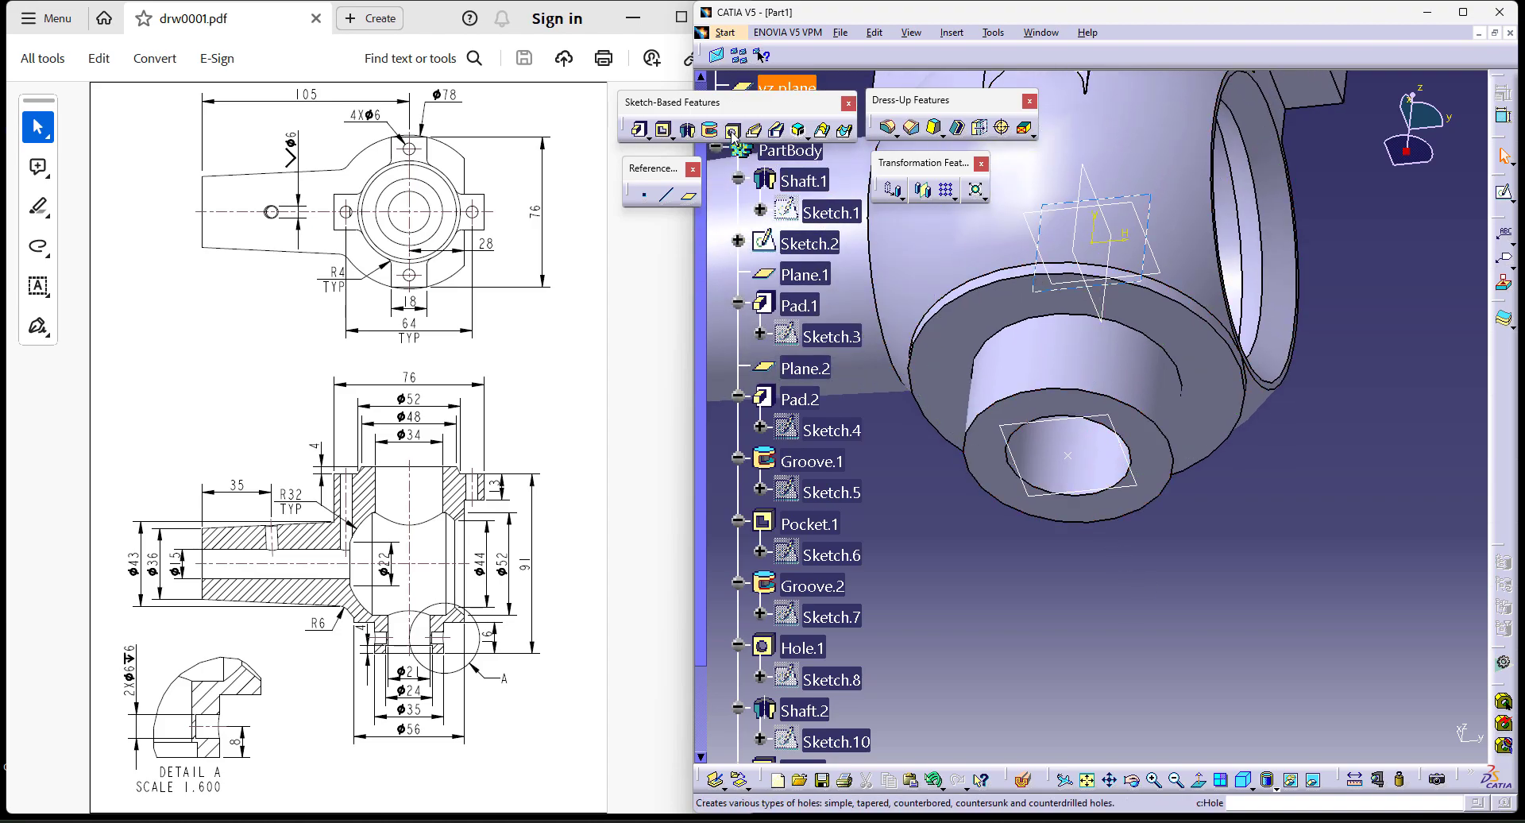
{"action": "left_click", "coordinate": [733, 131]}
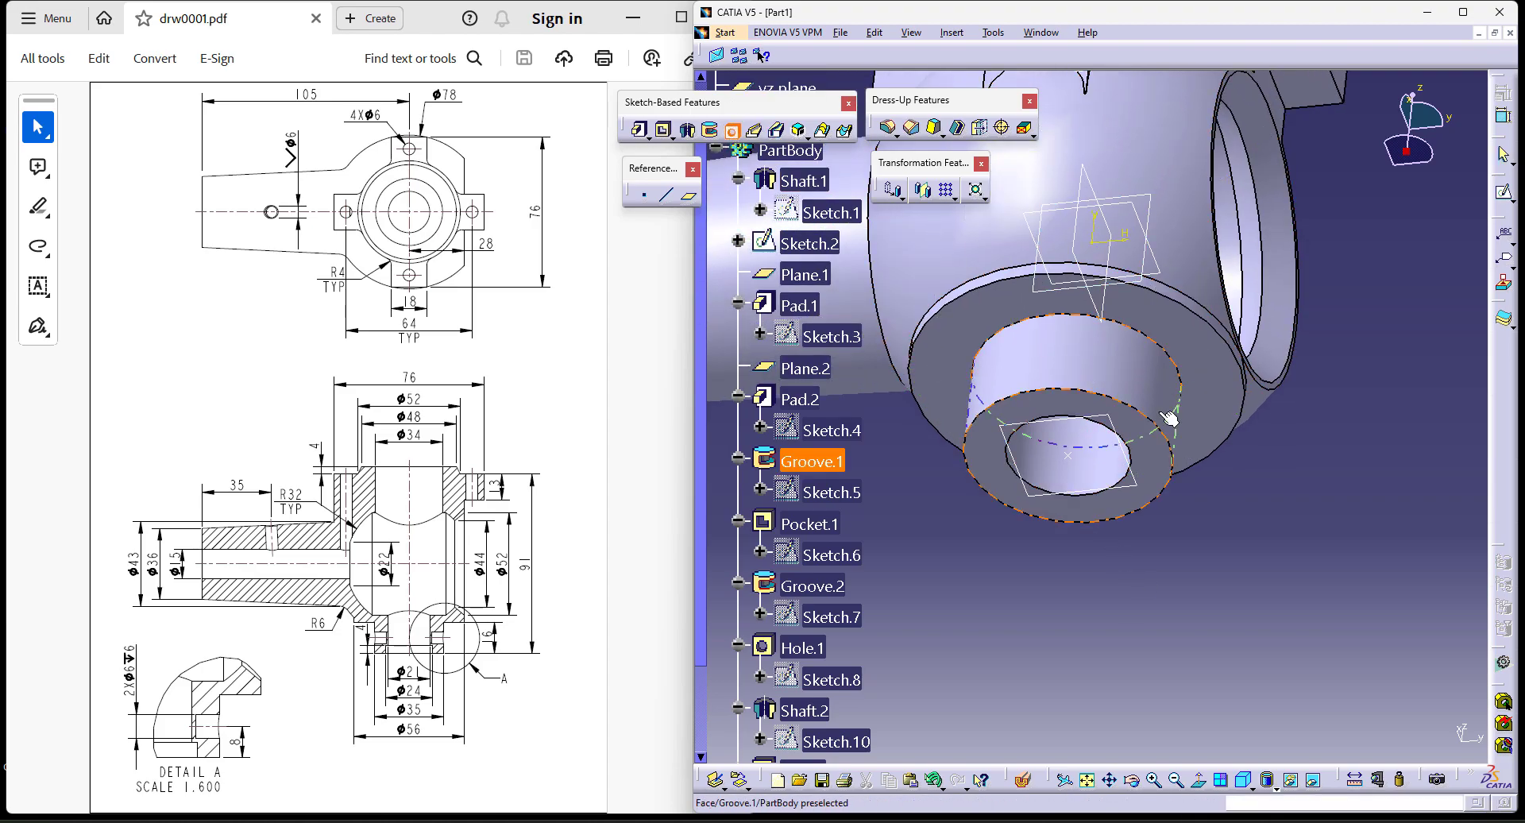
{"action": "left_click", "coordinate": [1163, 456]}
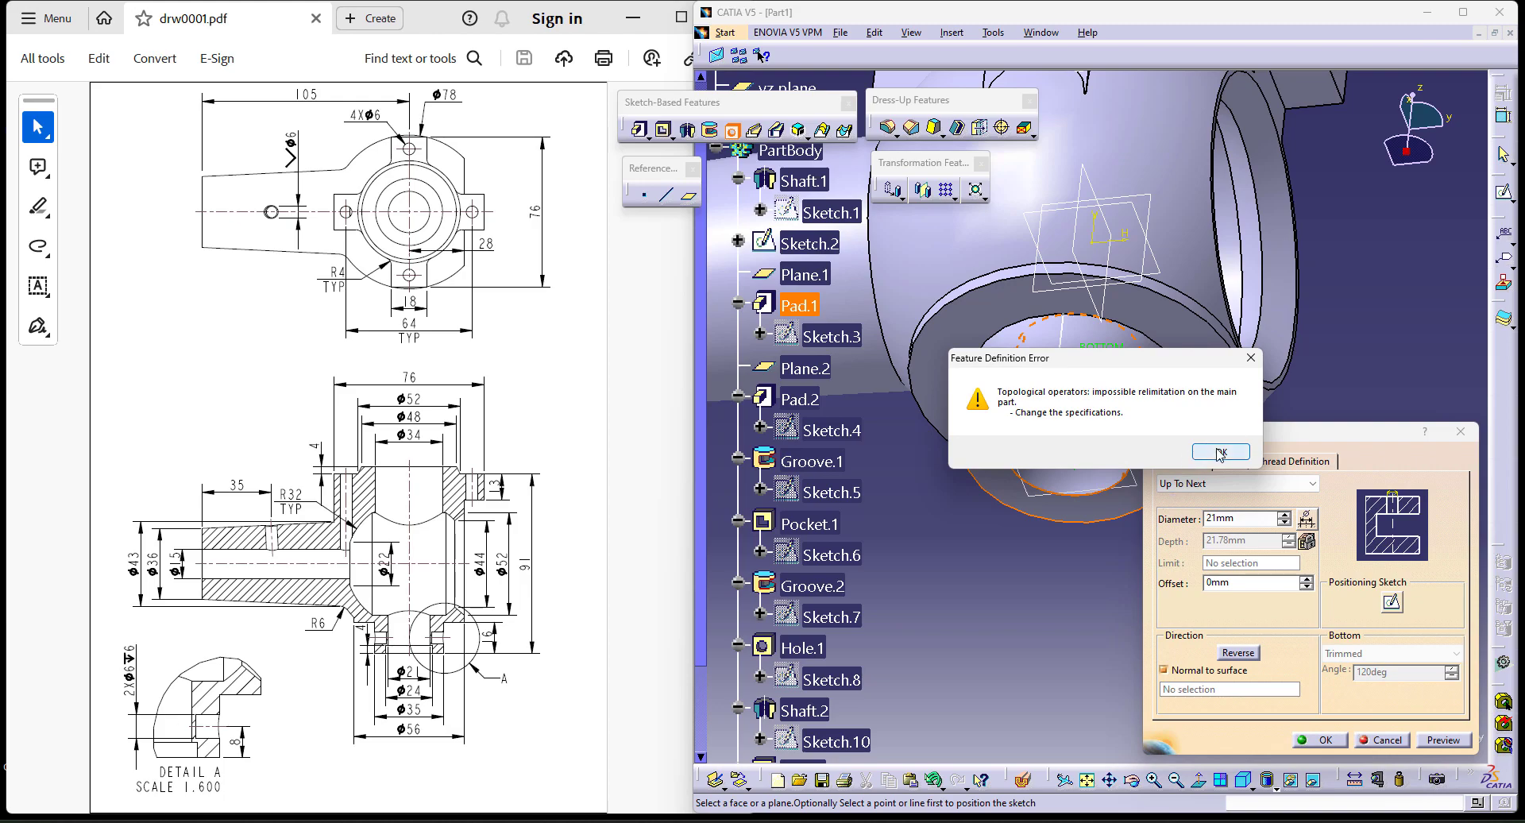
{"action": "left_click", "coordinate": [1221, 451]}
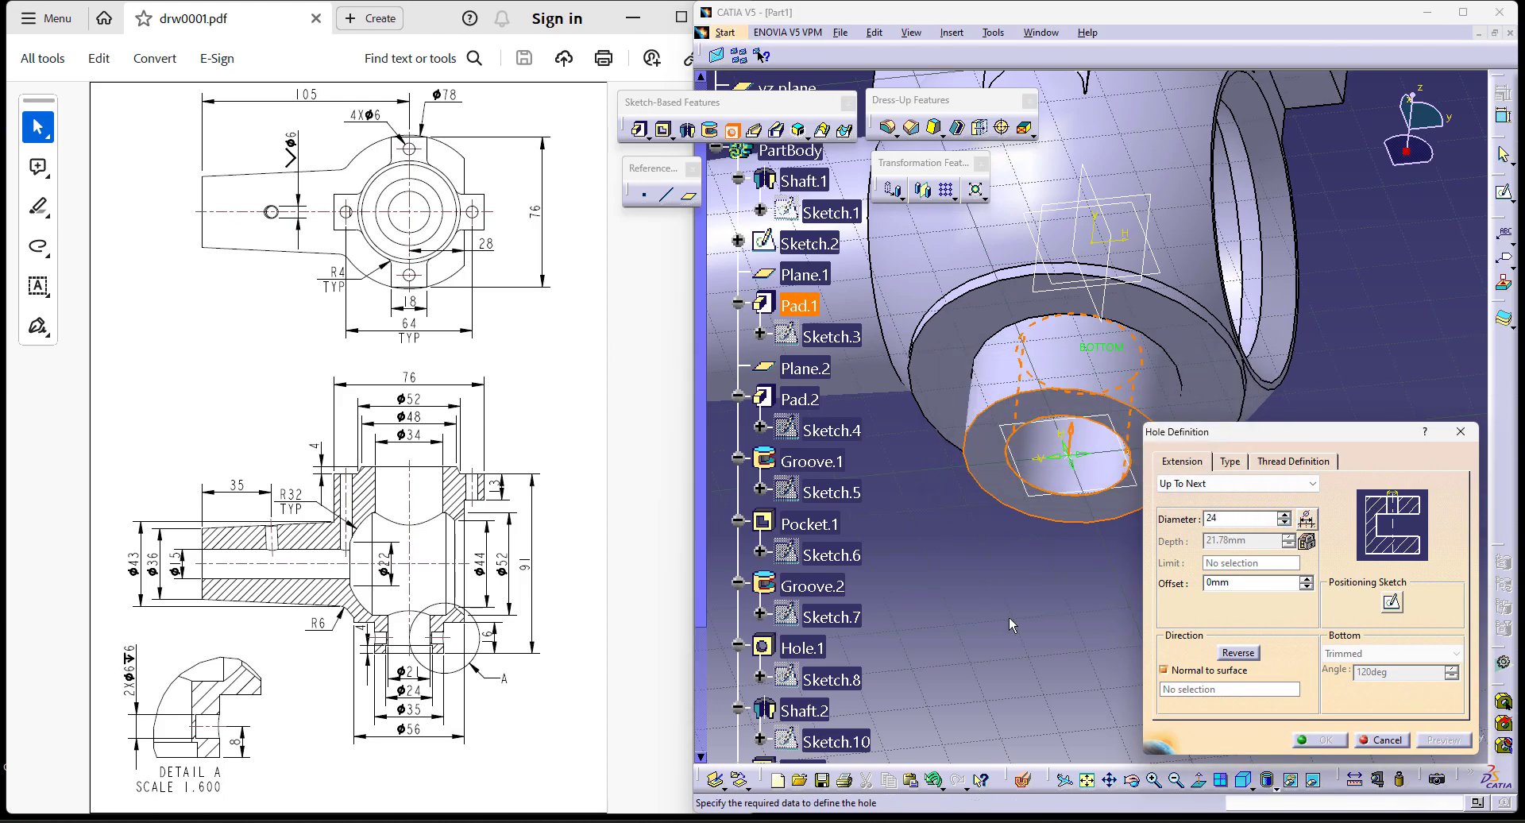
{"action": "left_click", "coordinate": [1234, 483]}
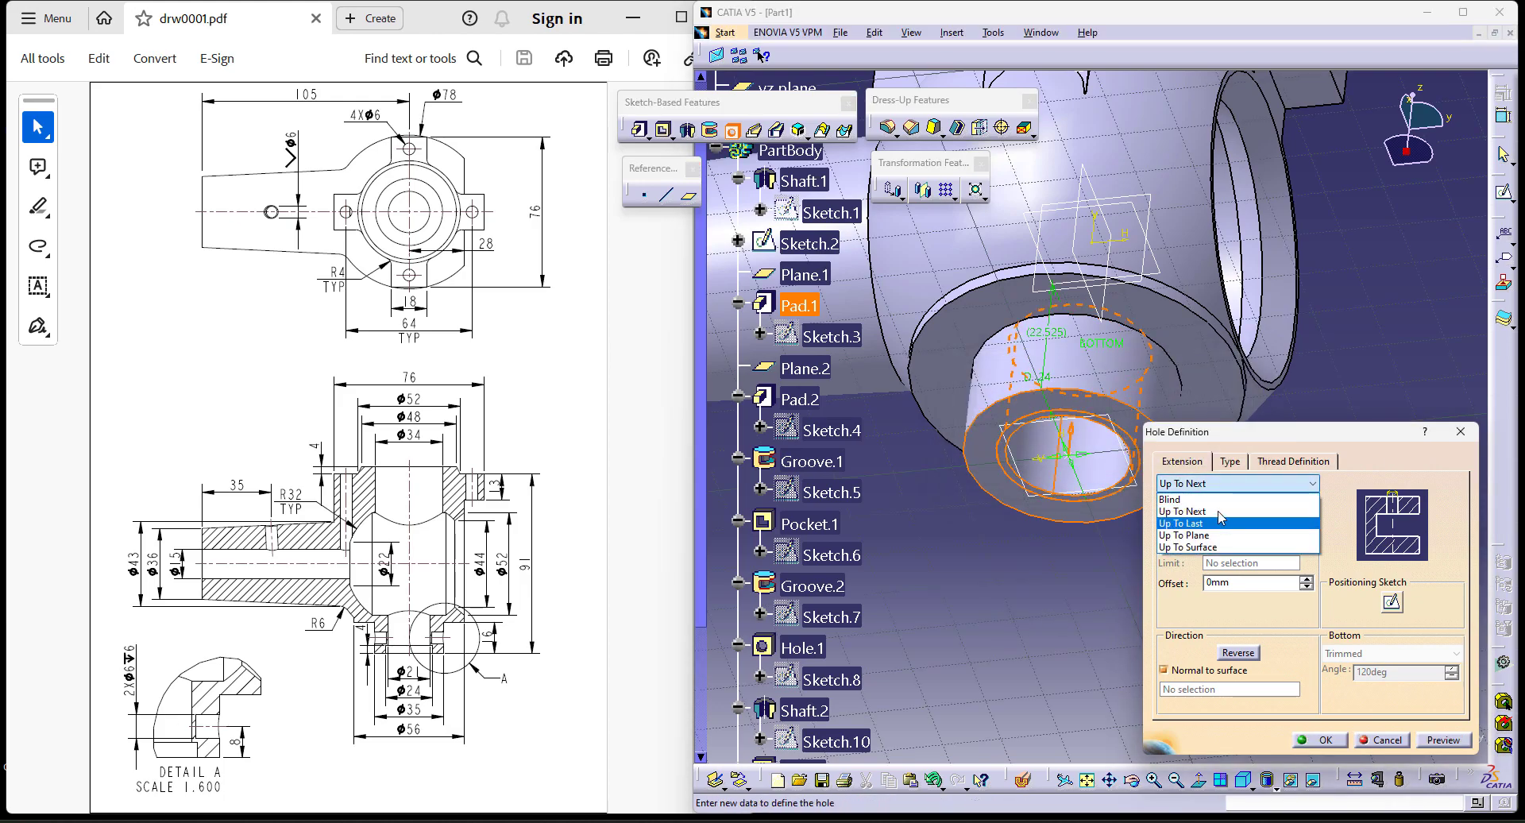
{"action": "left_click", "coordinate": [1223, 499]}
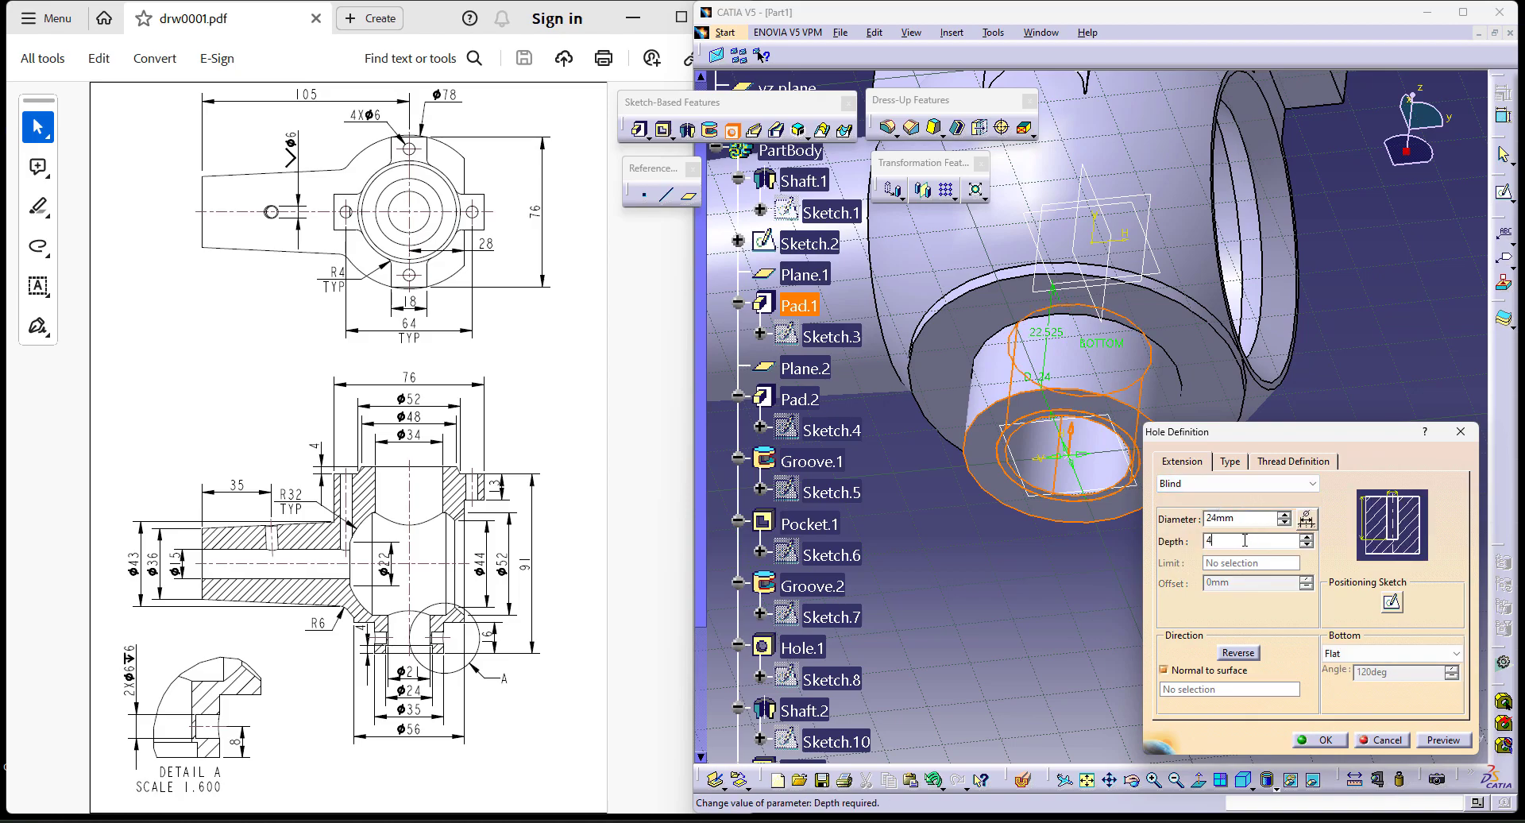
{"action": "key", "text": "Return"}
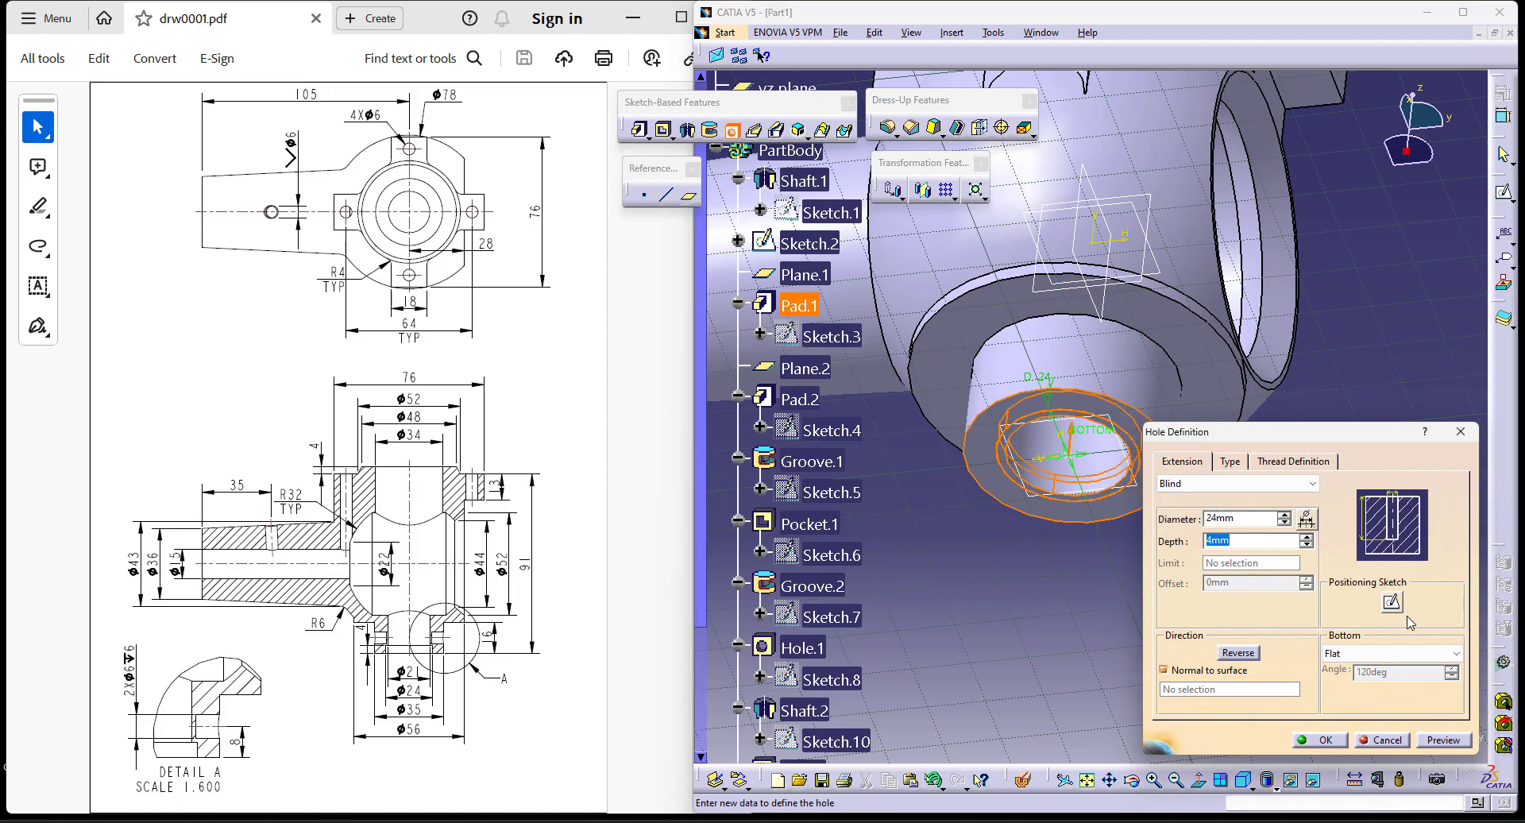
Step: Make the blind hole's centre concentric with the lower neck's outer edge and create the counterbore
{"action": "left_click", "coordinate": [1391, 602]}
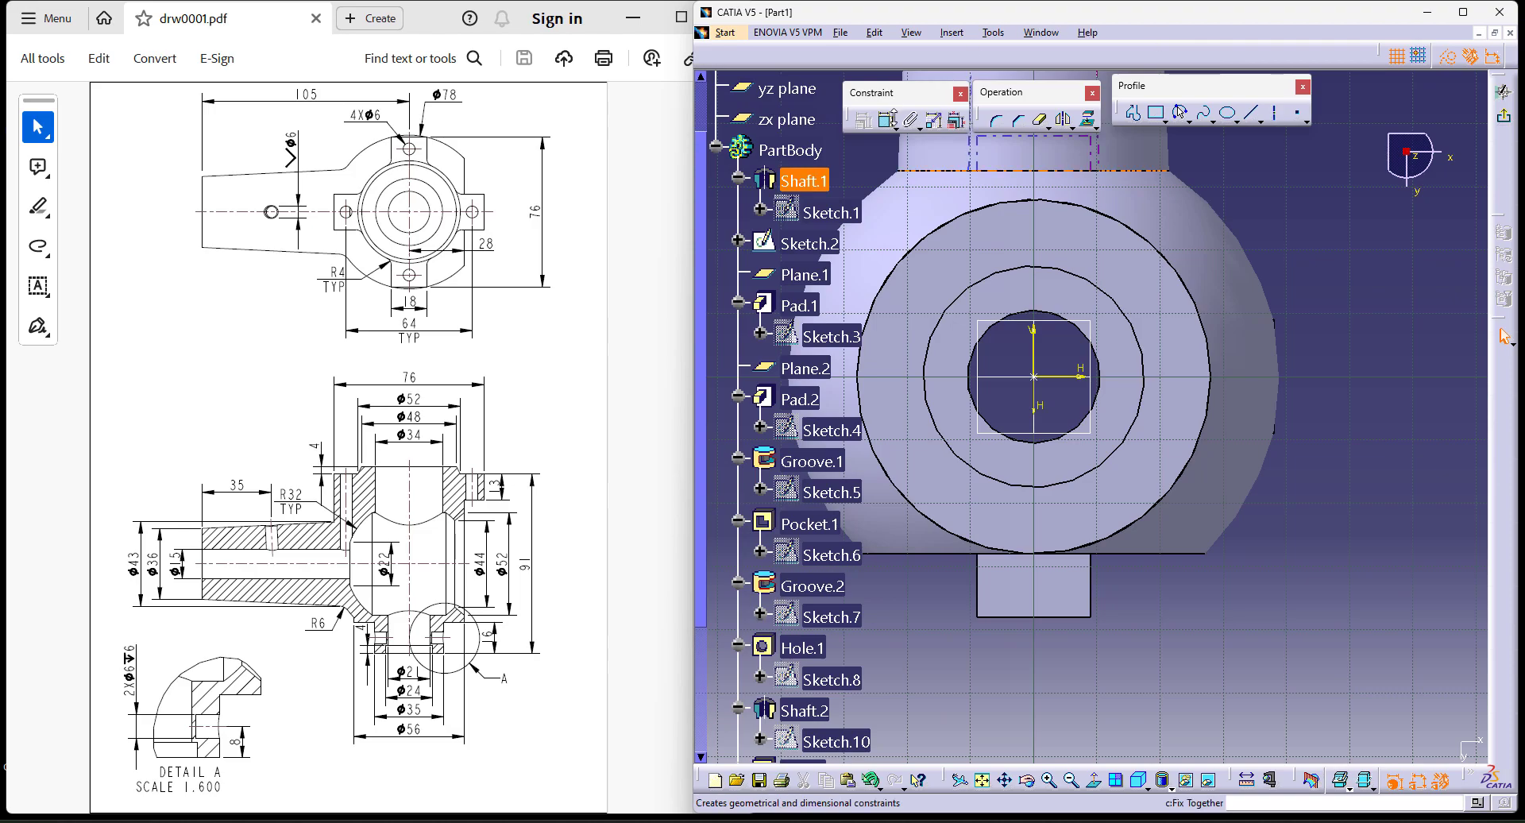
{"action": "left_click", "coordinate": [1116, 298]}
{"action": "right_click", "coordinate": [1339, 228]}
{"action": "left_click", "coordinate": [1429, 343]}
{"action": "left_click", "coordinate": [1500, 117]}
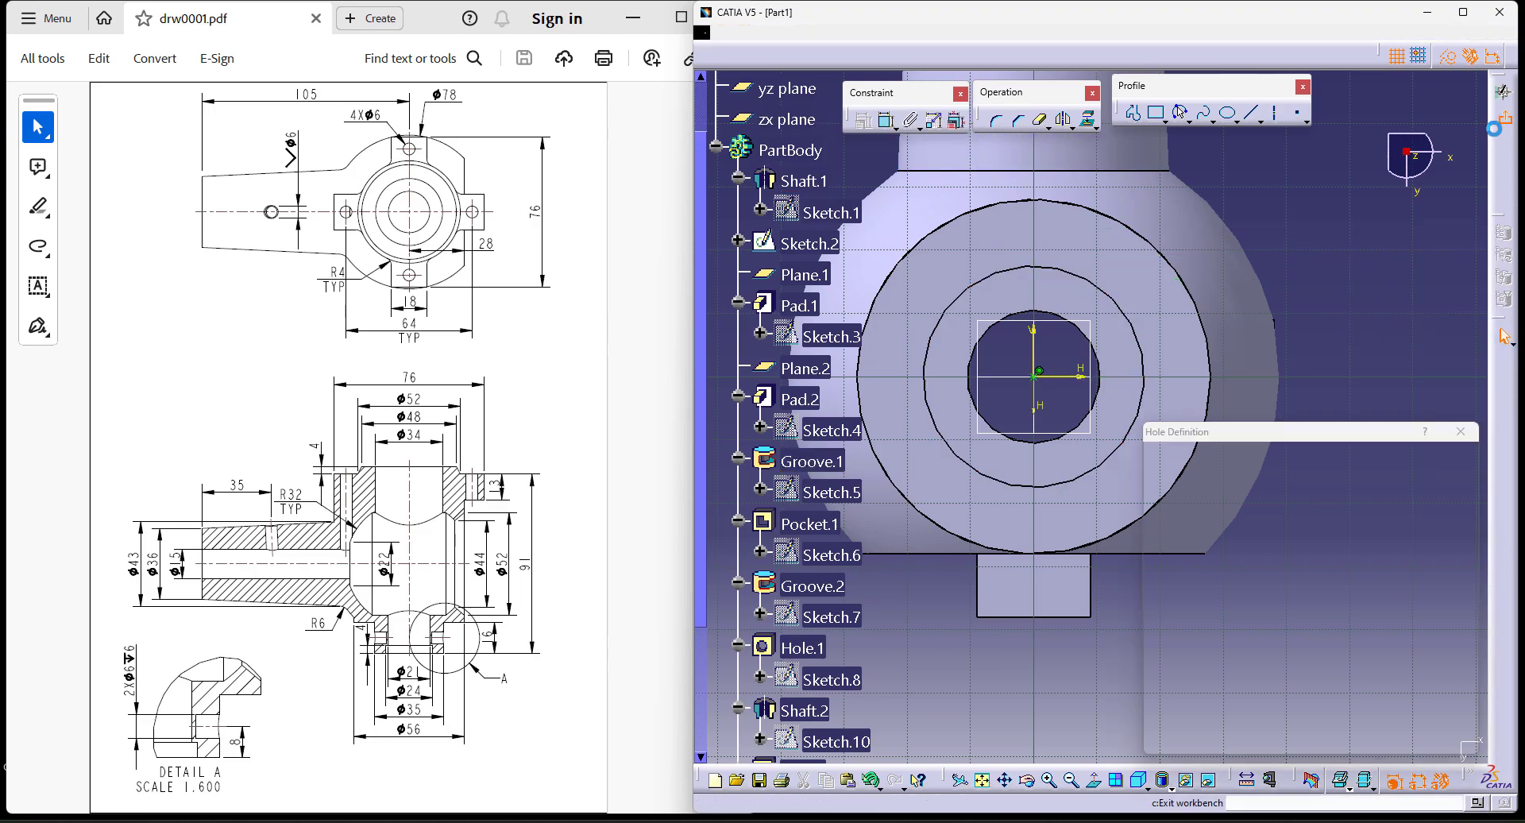
{"action": "left_click", "coordinate": [1324, 740]}
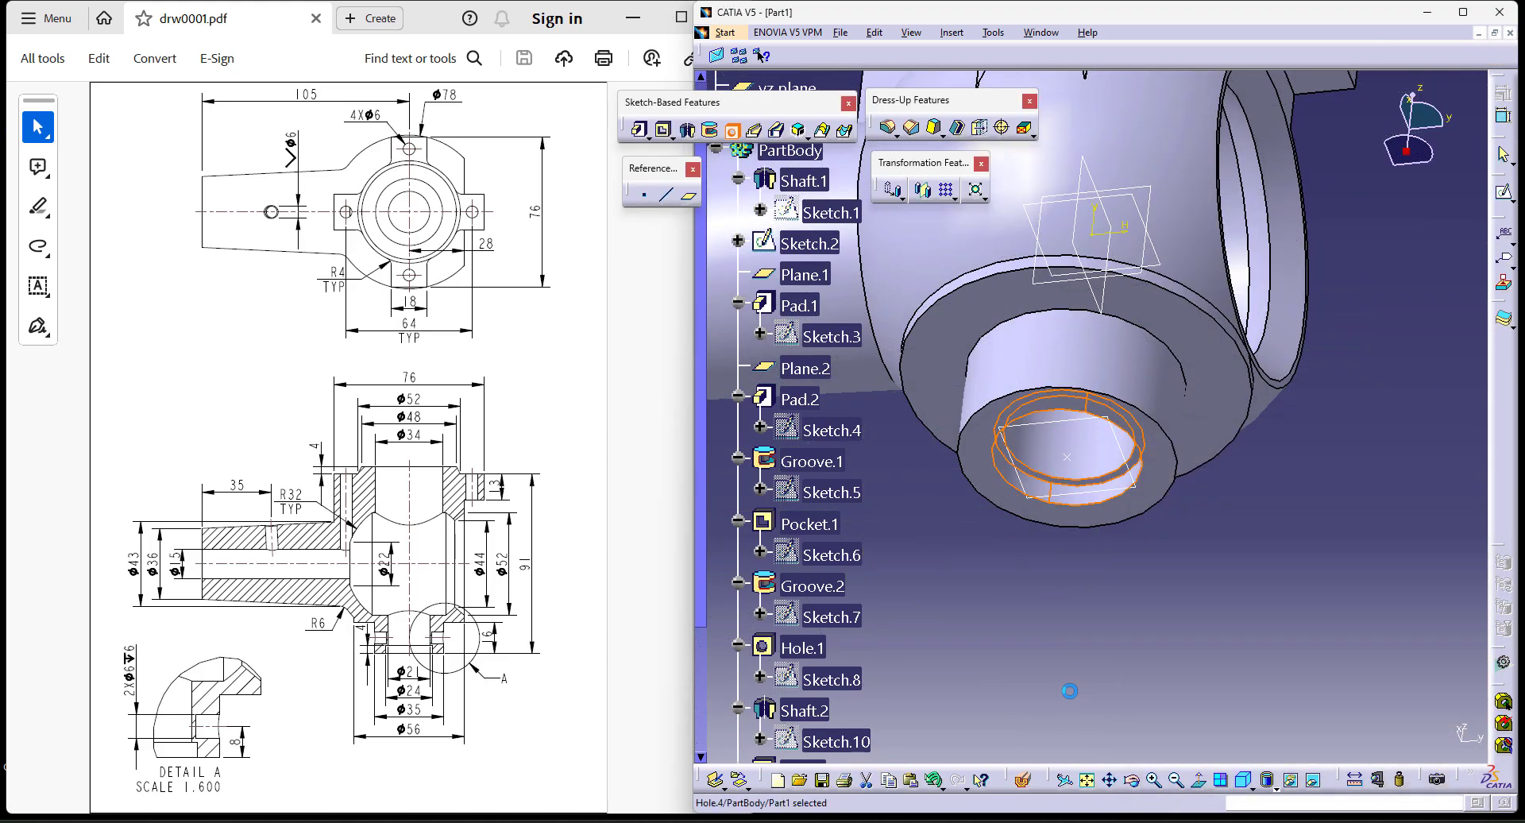
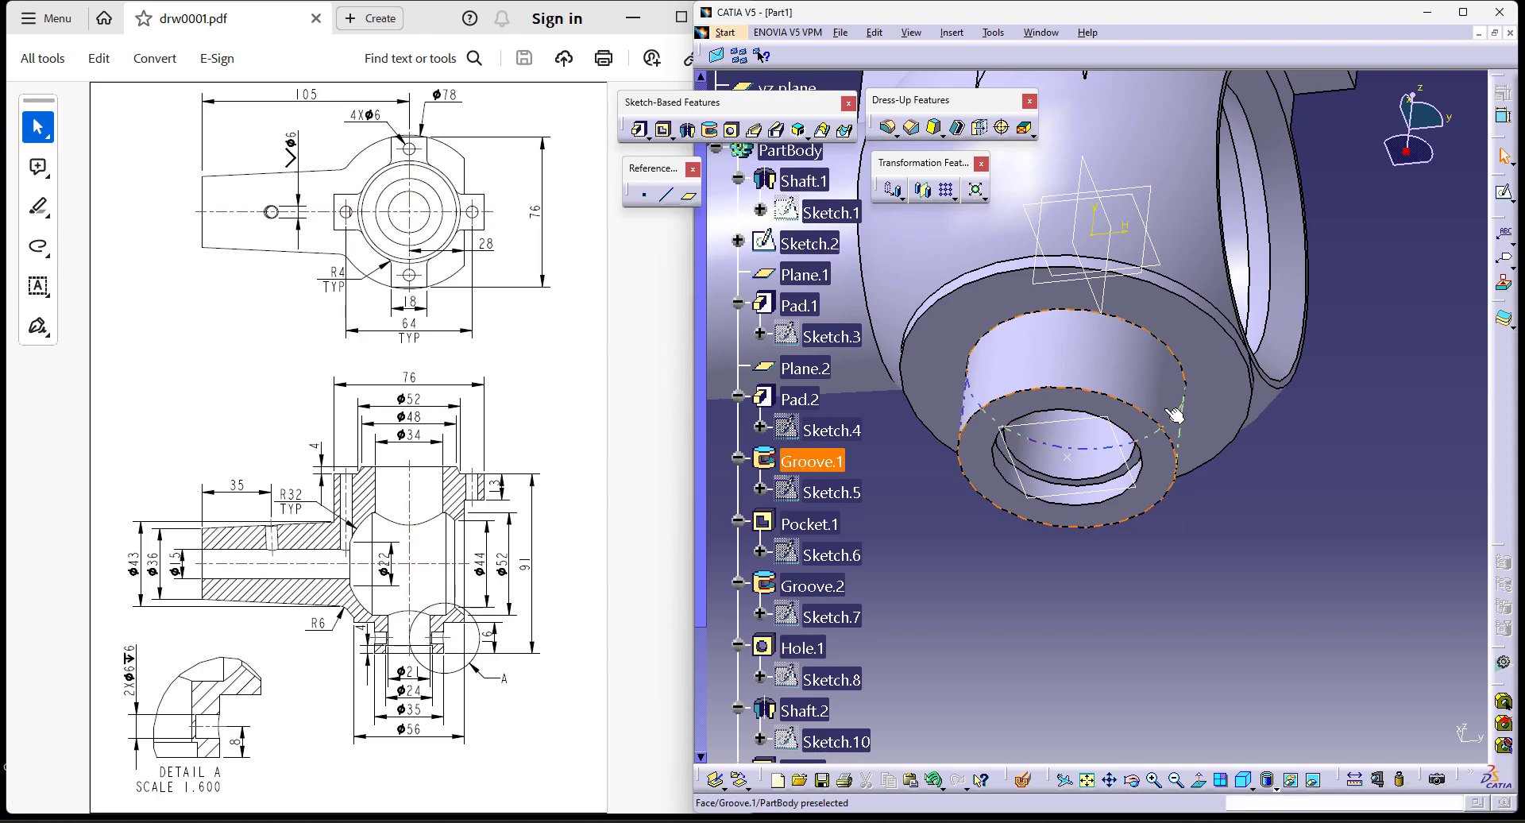
{"action": "middle_click_drag", "start_coordinate": [1126, 564], "coordinate": [1129, 612]}
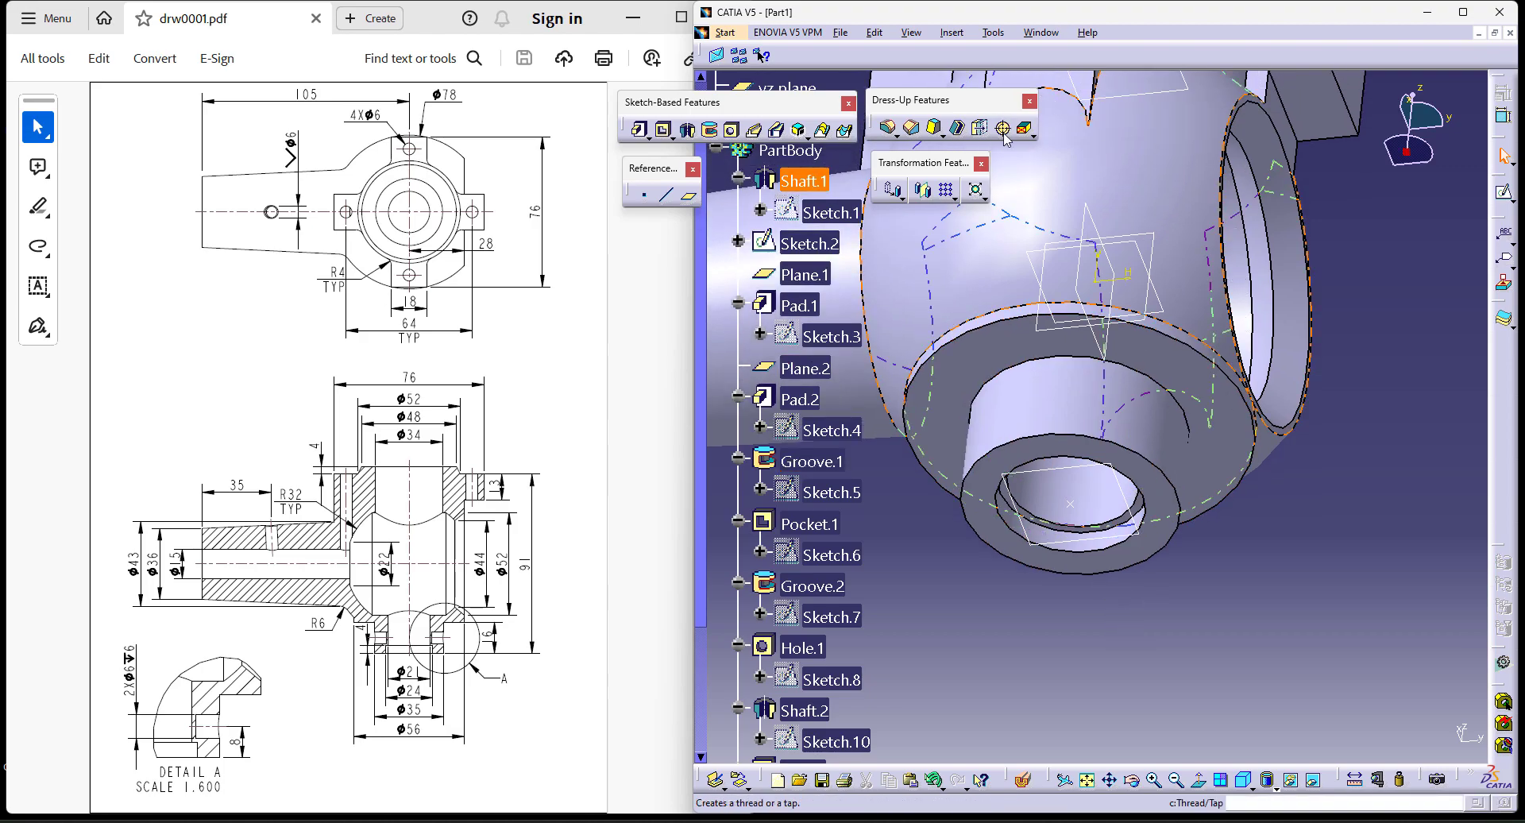
Step: Start a hole on the lower neck's outer cylindrical face and make its centre coincident with a reference plane through the neck's axis
{"action": "left_click", "coordinate": [731, 129]}
{"action": "mouse_move", "coordinate": [990, 426]}
{"action": "middle_mouse_down"}
{"action": "mouse_move", "coordinate": [970, 452]}
{"action": "mouse_move", "coordinate": [993, 431]}
{"action": "middle_mouse_up"}
{"action": "left_click", "coordinate": [1175, 433]}
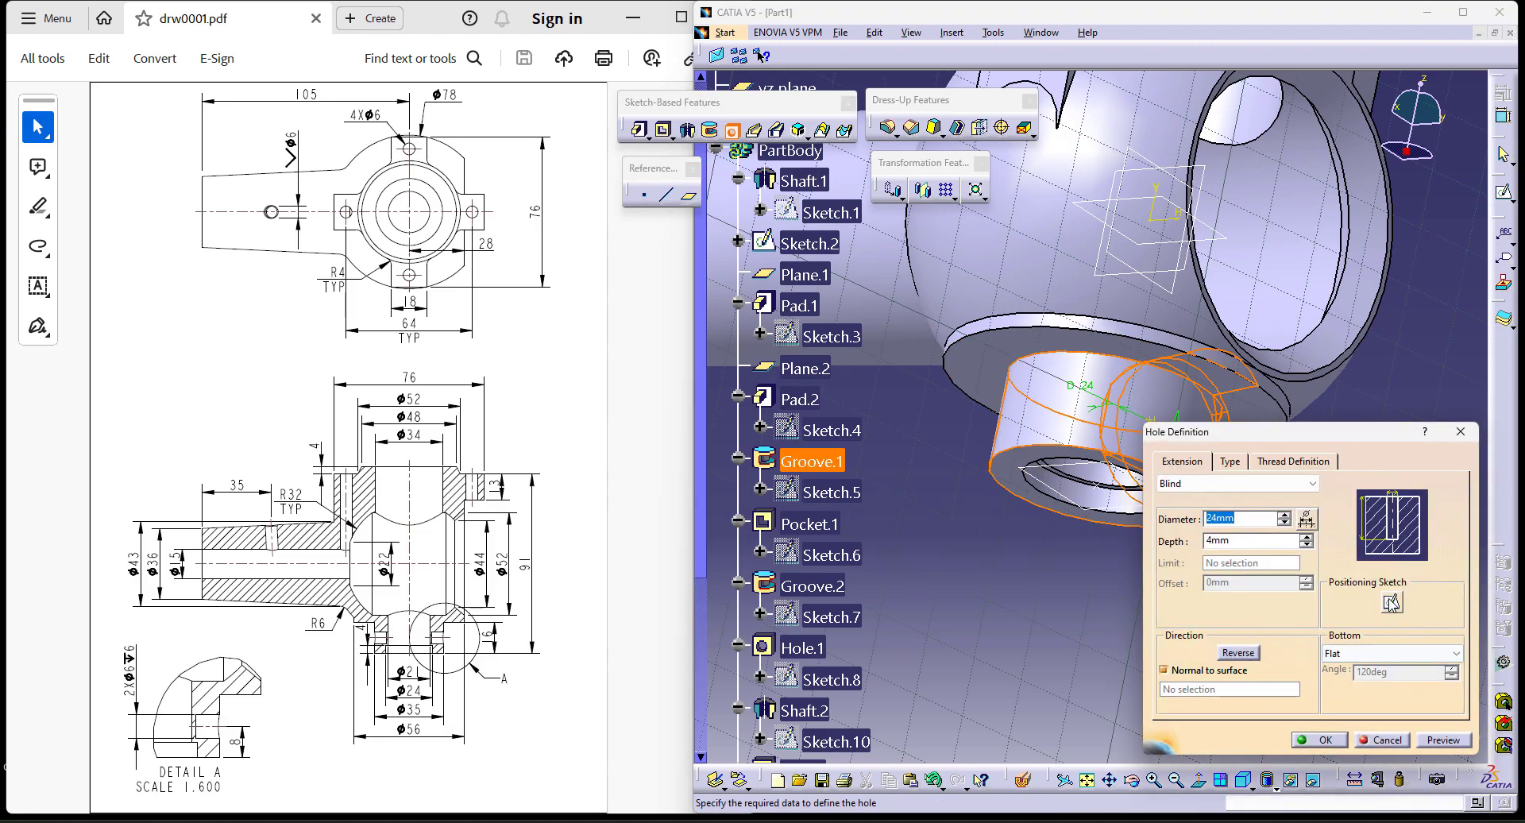
{"action": "left_click", "coordinate": [1391, 603]}
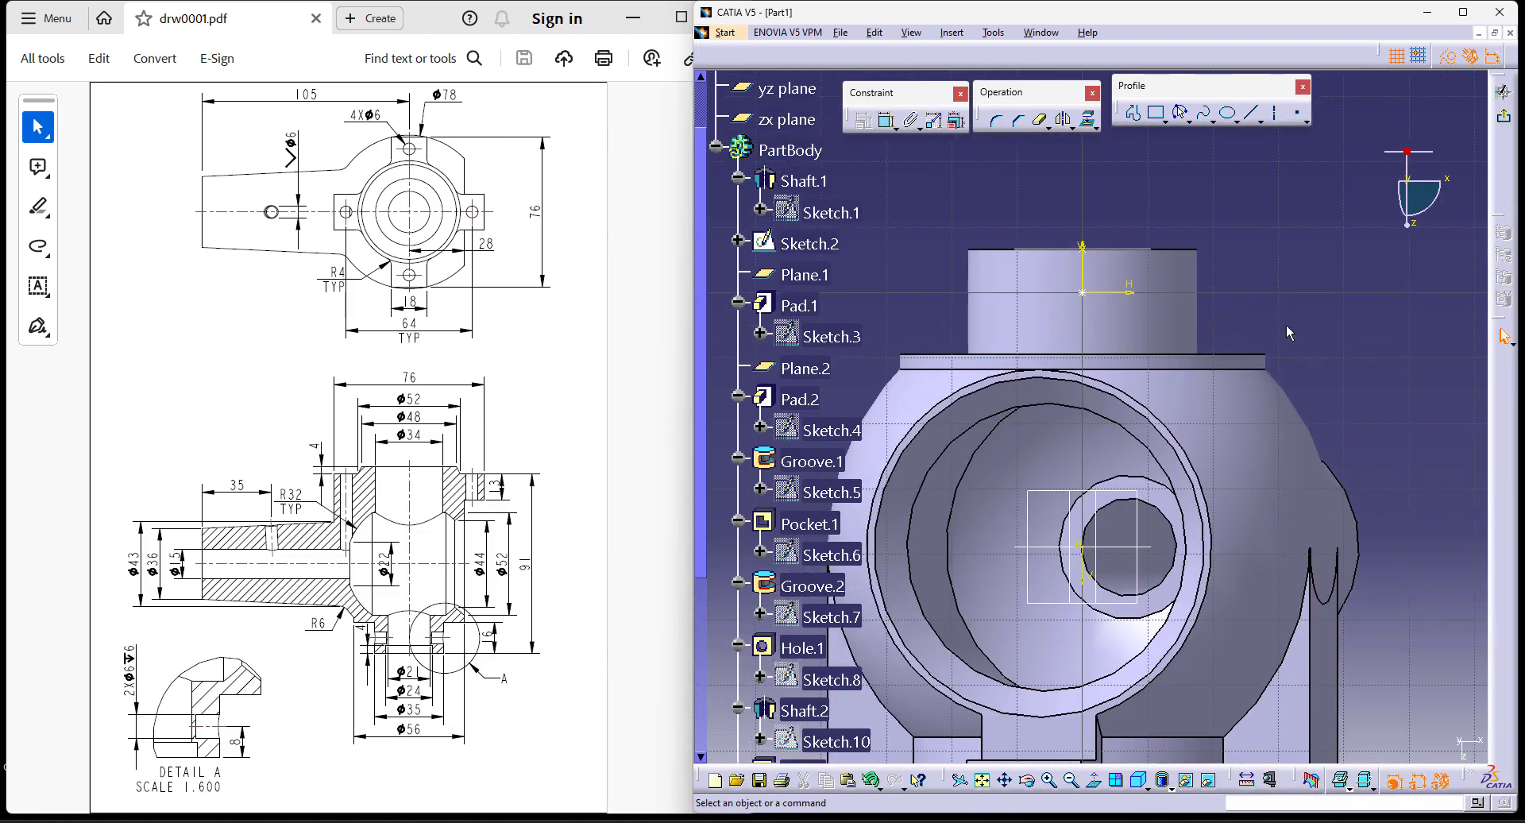
{"action": "mouse_move", "coordinate": [1363, 324]}
{"action": "middle_mouse_down"}
{"action": "mouse_move", "coordinate": [1327, 534]}
{"action": "mouse_move", "coordinate": [1062, 704]}
{"action": "mouse_move", "coordinate": [1066, 600]}
{"action": "mouse_move", "coordinate": [1276, 577]}
{"action": "middle_mouse_up"}
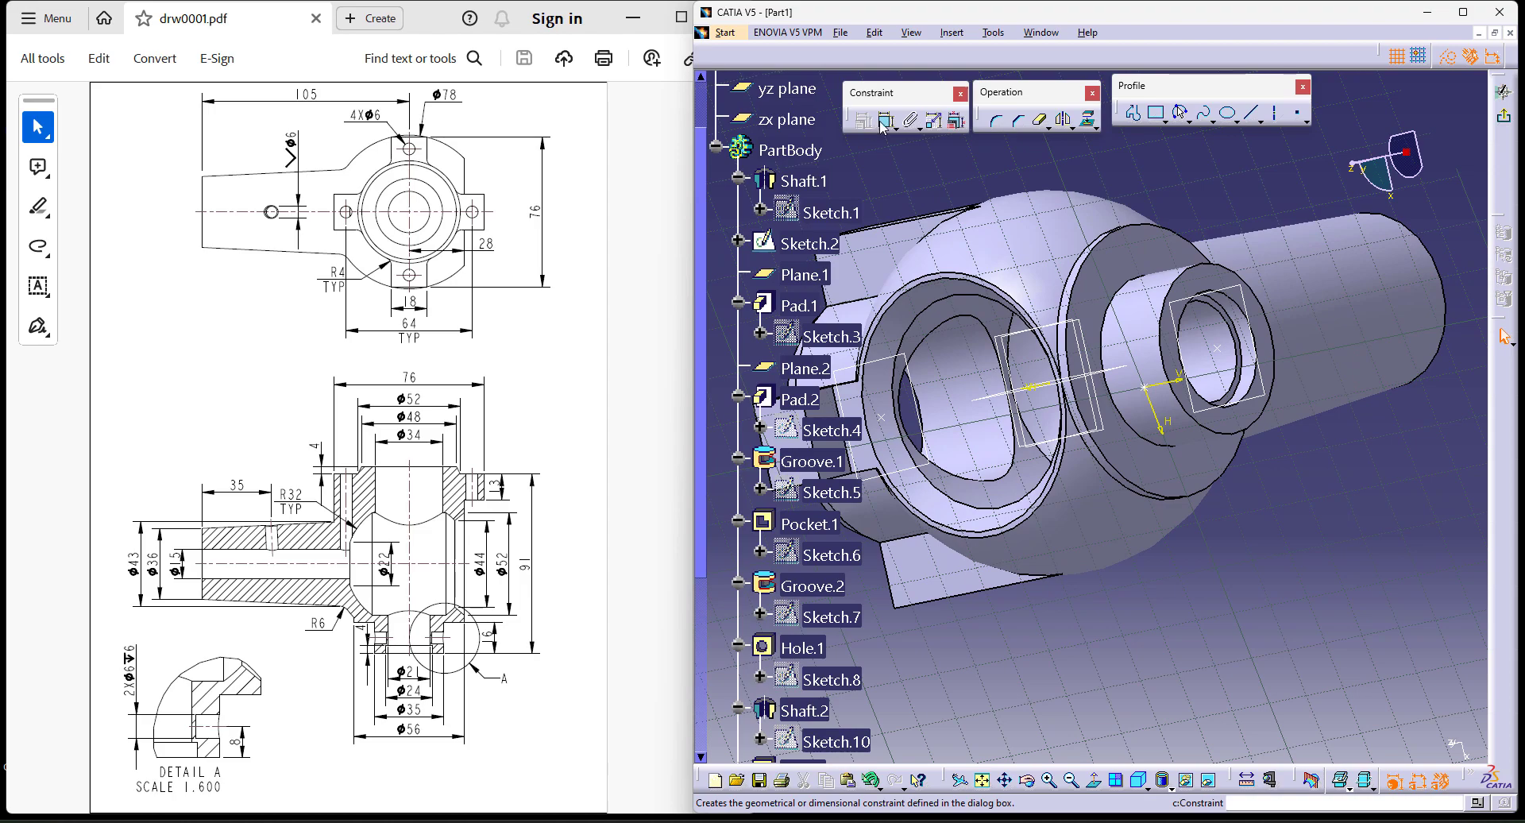
{"action": "left_click", "coordinate": [1130, 383]}
{"action": "right_click", "coordinate": [1184, 177]}
{"action": "left_click", "coordinate": [1235, 250]}
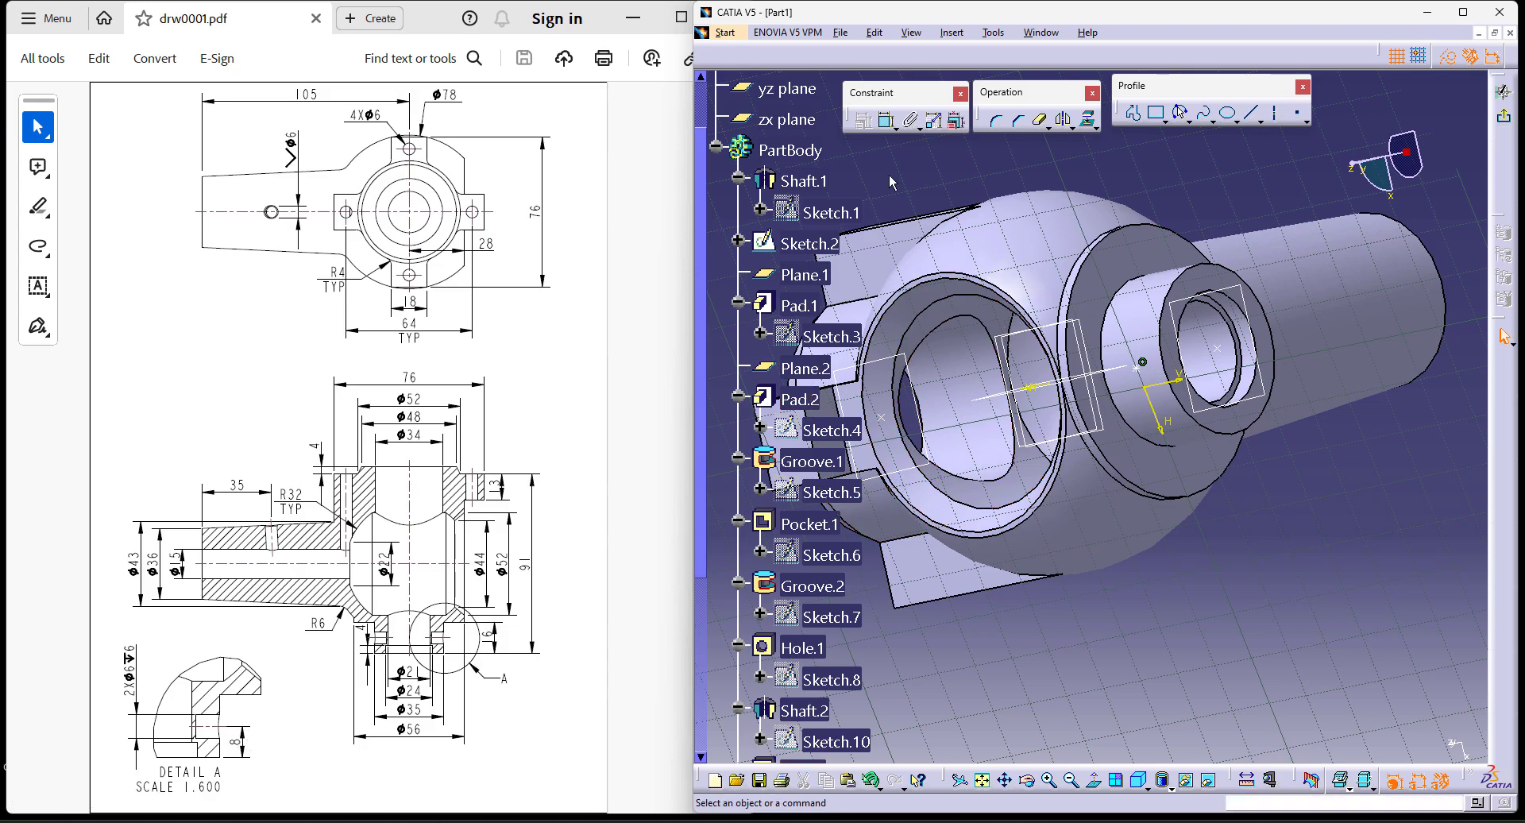
Step: Dimension the hole's centre 8 mm from the lower neck's end edge and leave the positioning sketch
{"action": "left_click", "coordinate": [887, 122]}
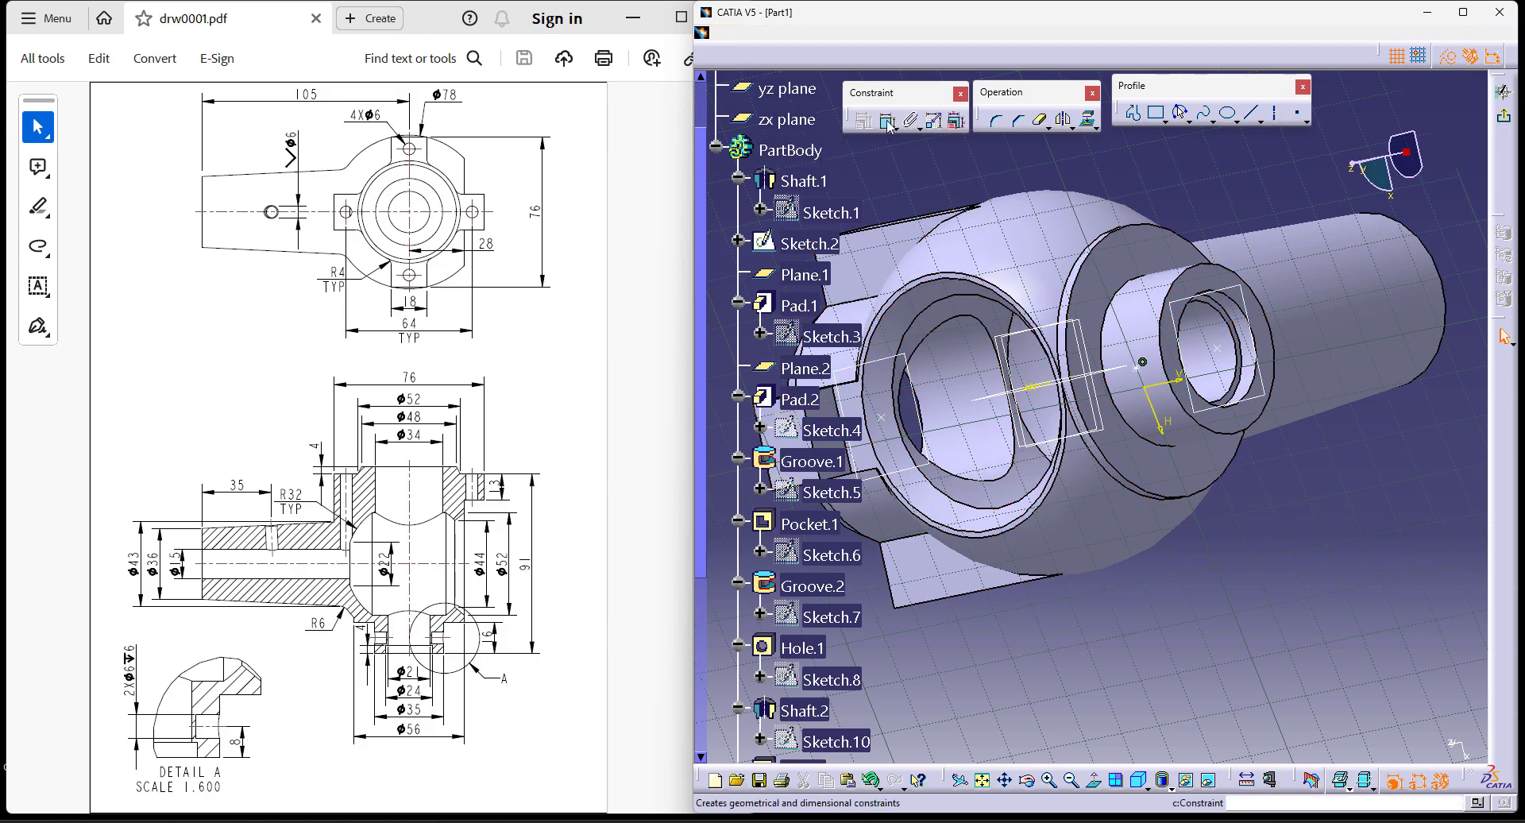
{"action": "left_click", "coordinate": [1116, 782]}
{"action": "left_click", "coordinate": [1160, 303]}
{"action": "left_click", "coordinate": [1054, 334]}
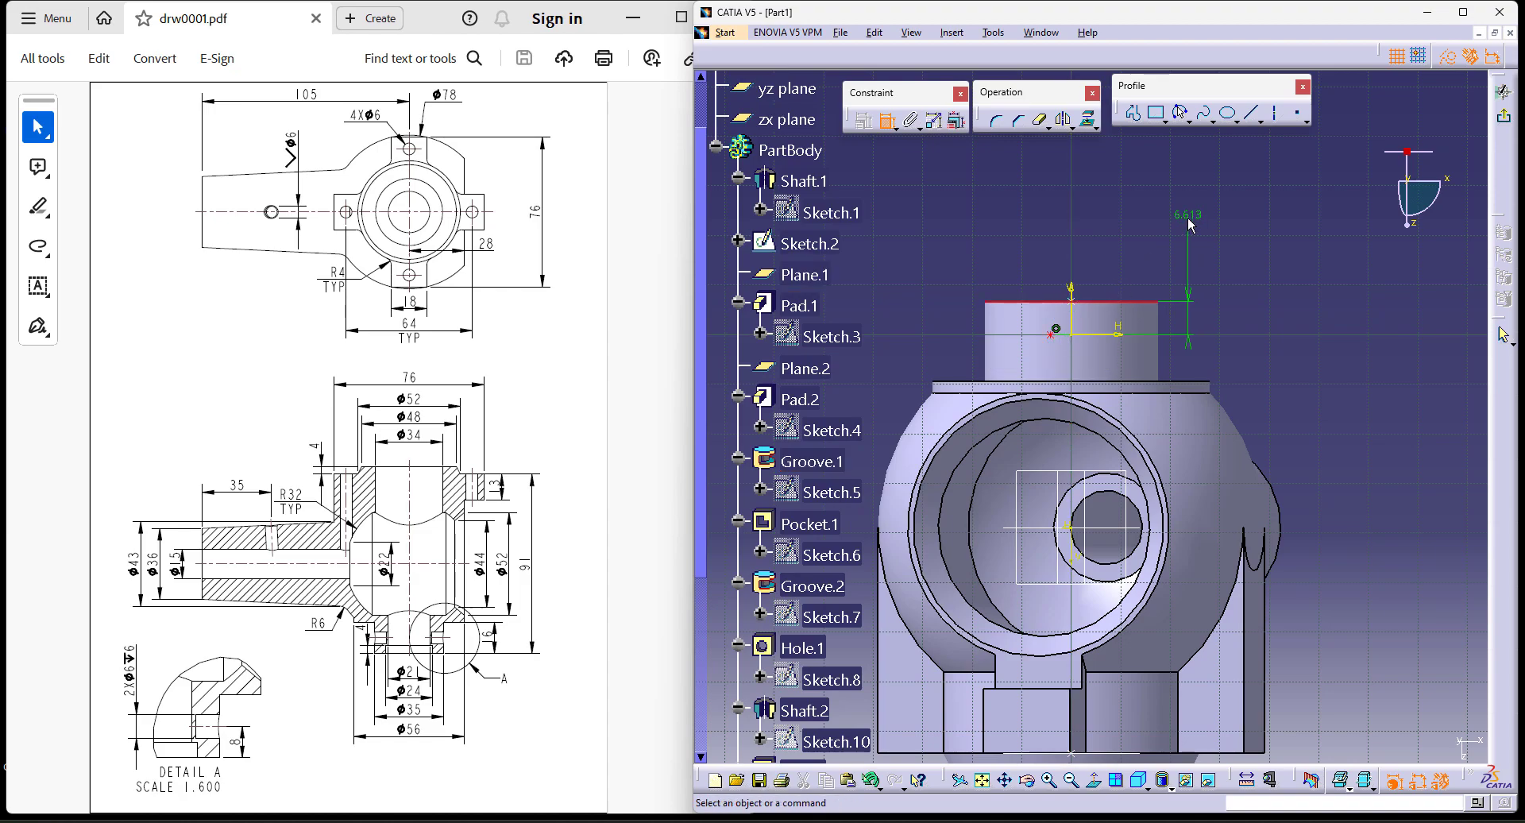
{"action": "double_click", "coordinate": [1188, 218]}
{"action": "type", "text": "8mm"}
{"action": "key", "text": "Return"}
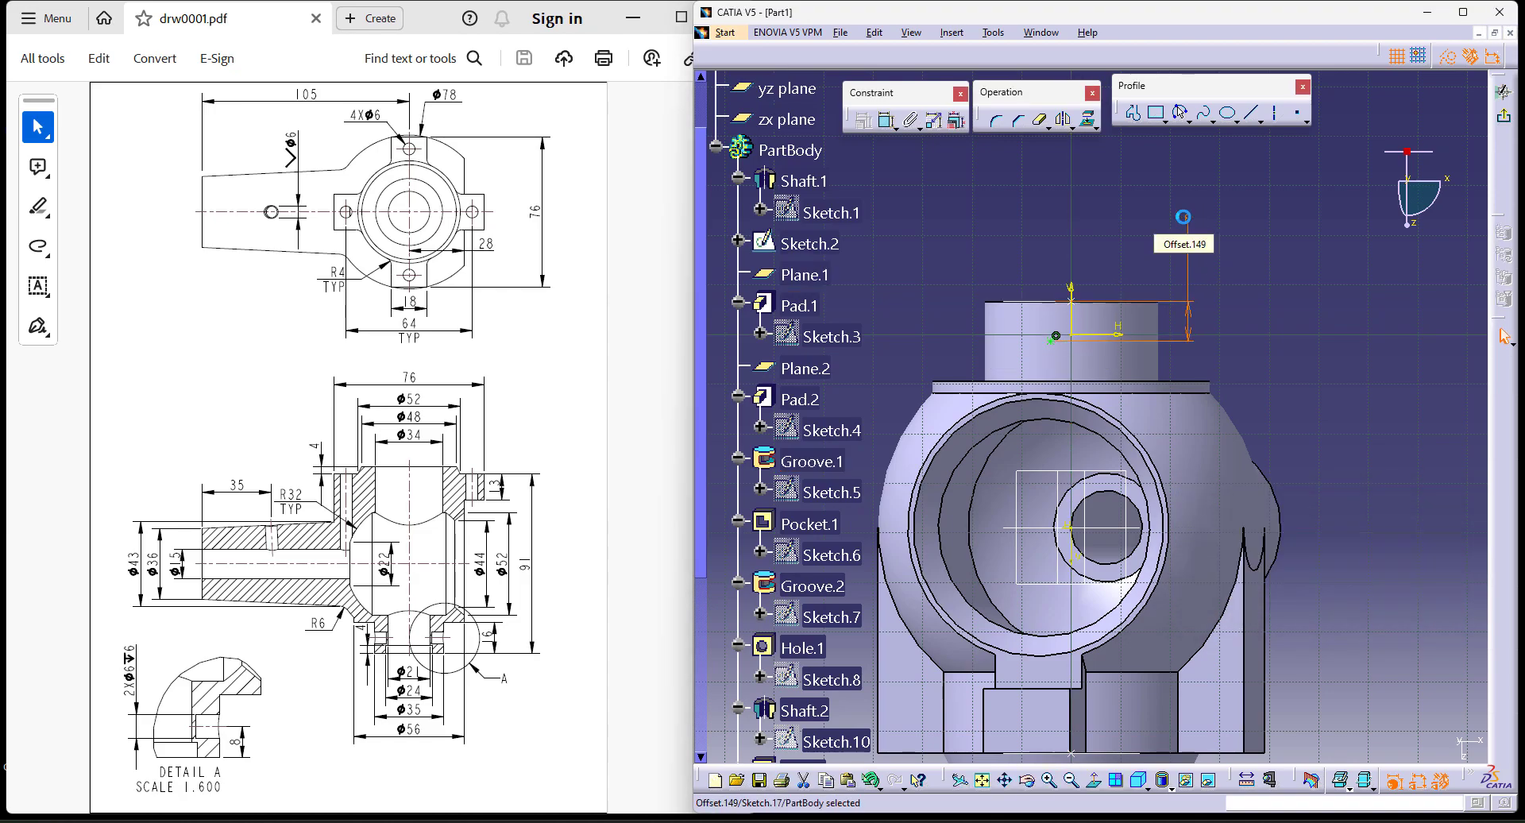
{"action": "left_click", "coordinate": [1504, 117]}
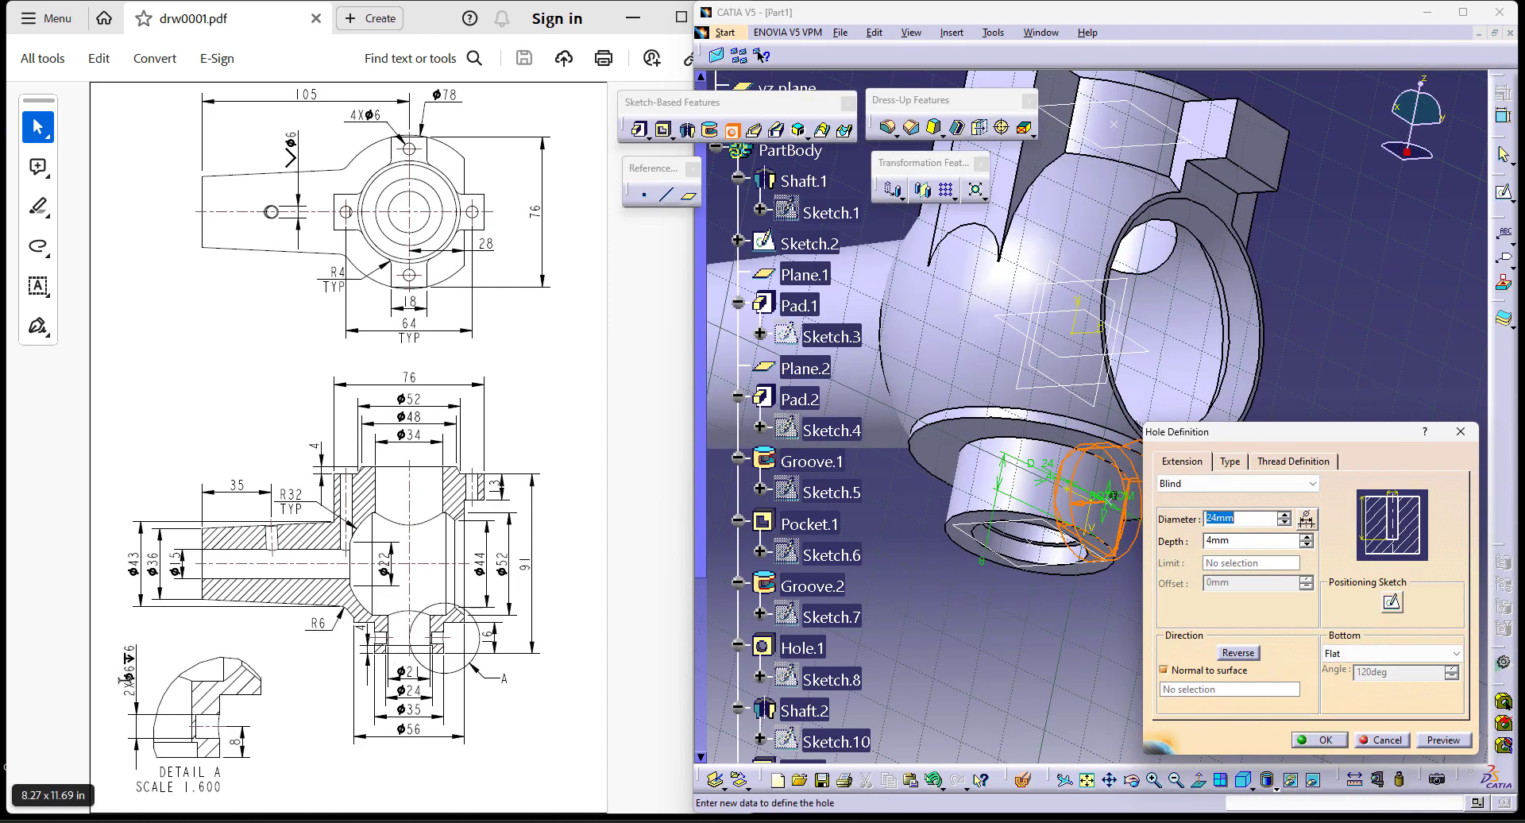
Step: Set the blind hole's diameter and depth to 6 mm each and create the hole in the lower neck's side
{"action": "type", "text": "6"}
{"action": "key", "text": "Return"}
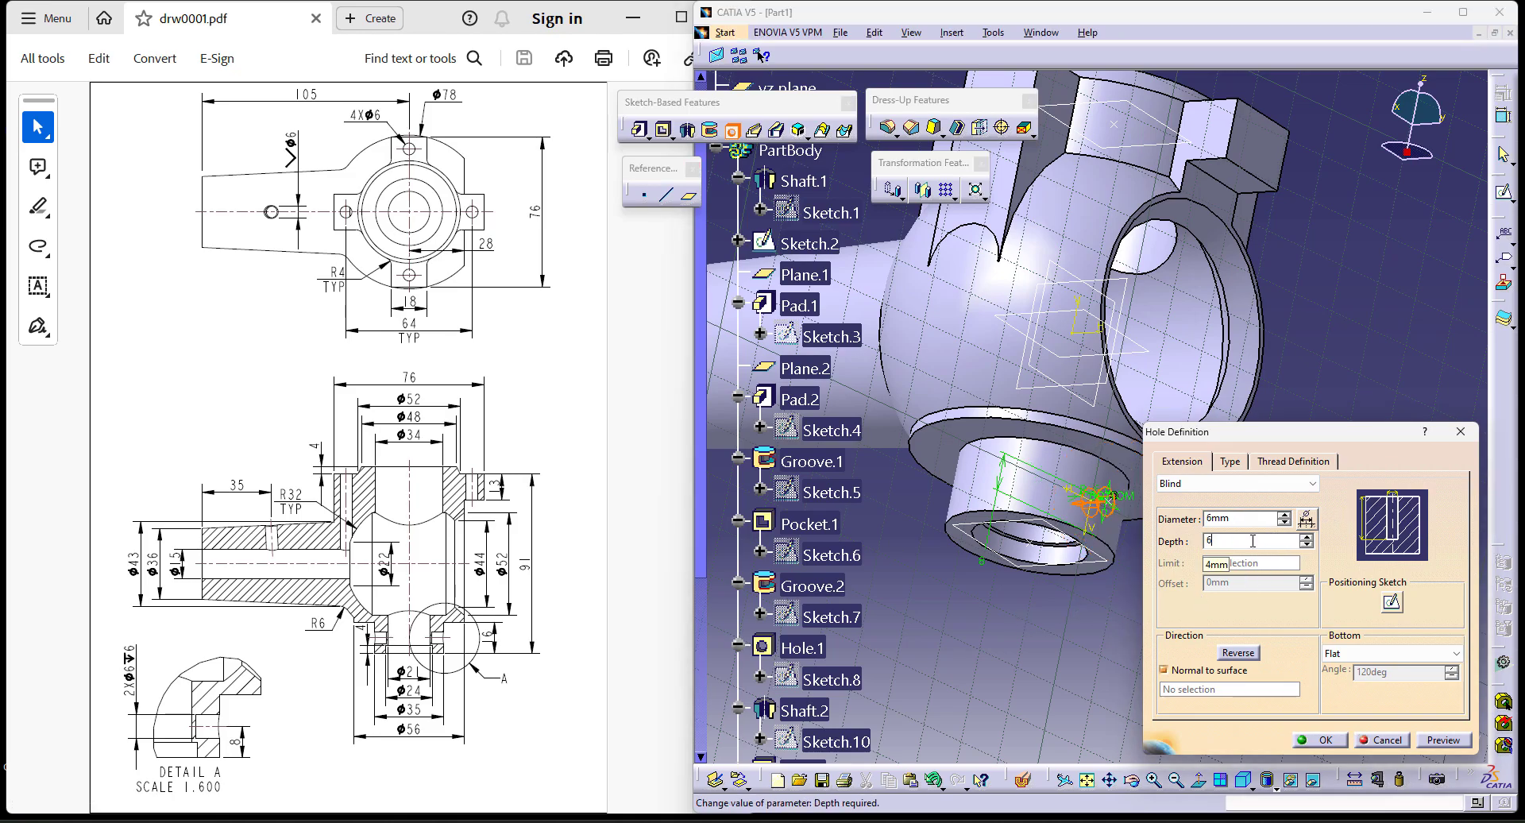
{"action": "key", "text": "Return"}
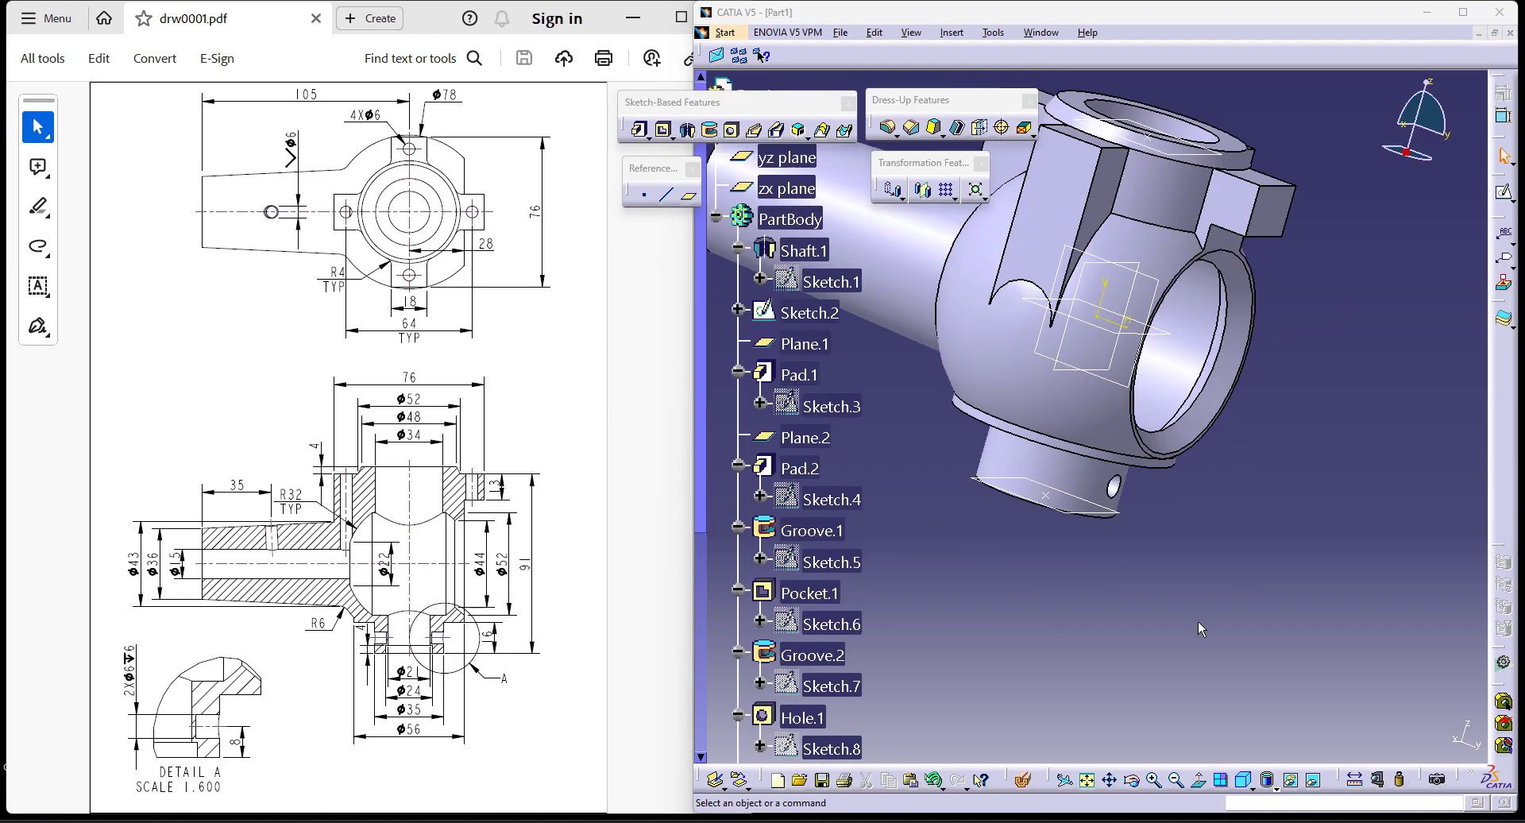
Step: Start a second hole on the opposite side of the lower neck and dimension its centre 8 mm from the neck's end edge
{"action": "middle_click_drag", "start_coordinate": [998, 550], "coordinate": [1201, 505]}
{"action": "left_click", "coordinate": [732, 131]}
{"action": "left_click", "coordinate": [970, 503]}
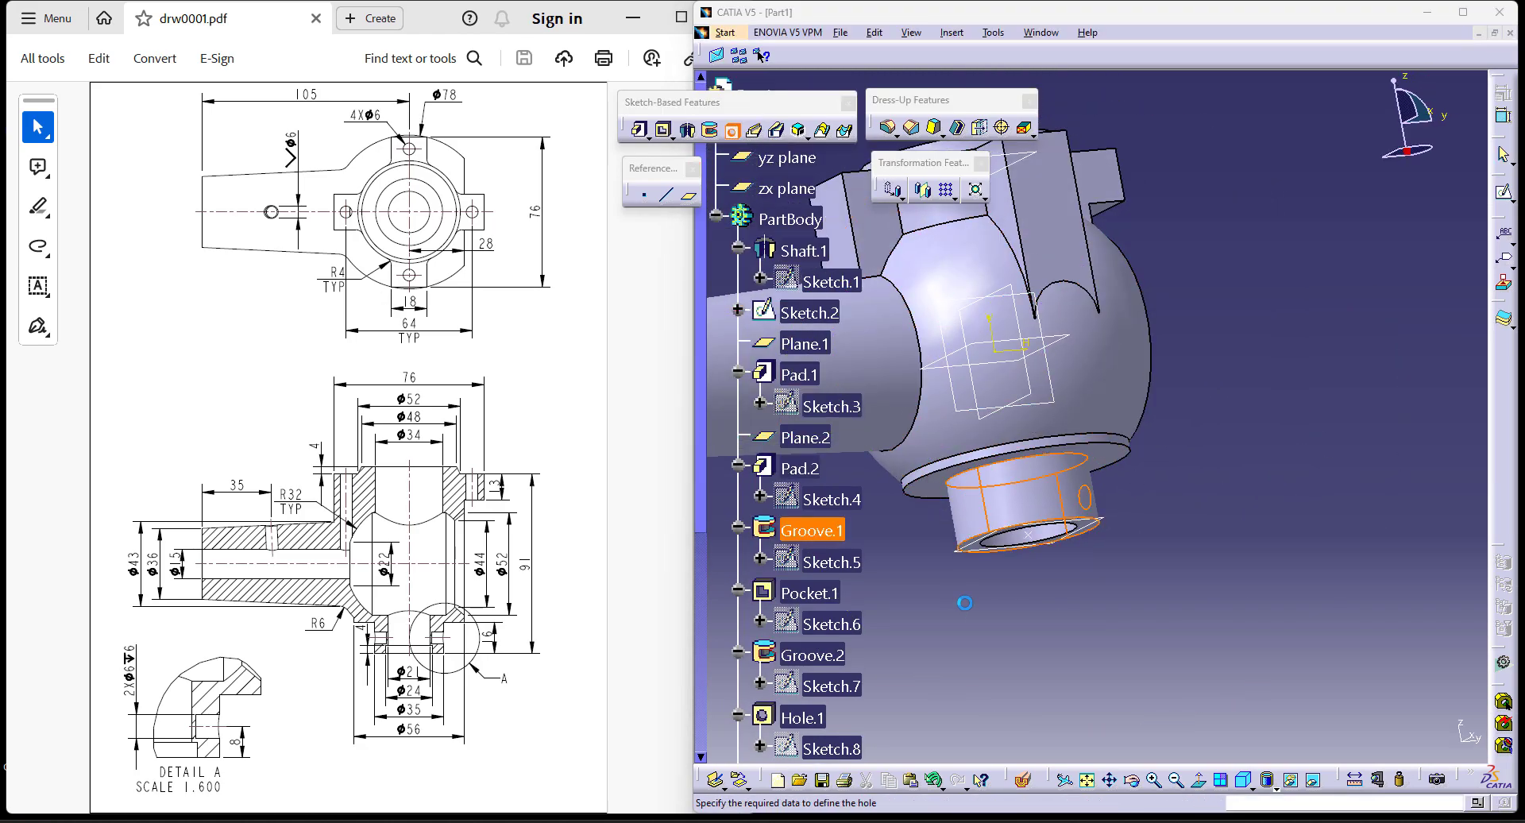
{"action": "left_click", "coordinate": [1391, 602]}
{"action": "mouse_move", "coordinate": [1235, 604]}
{"action": "middle_mouse_down"}
{"action": "mouse_move", "coordinate": [1235, 668]}
{"action": "mouse_move", "coordinate": [1201, 463]}
{"action": "mouse_move", "coordinate": [1262, 453]}
{"action": "mouse_move", "coordinate": [1276, 429]}
{"action": "mouse_move", "coordinate": [1315, 505]}
{"action": "middle_mouse_up"}
{"action": "left_click", "coordinate": [887, 120]}
{"action": "left_click", "coordinate": [1128, 465]}
{"action": "left_click", "coordinate": [1243, 480]}
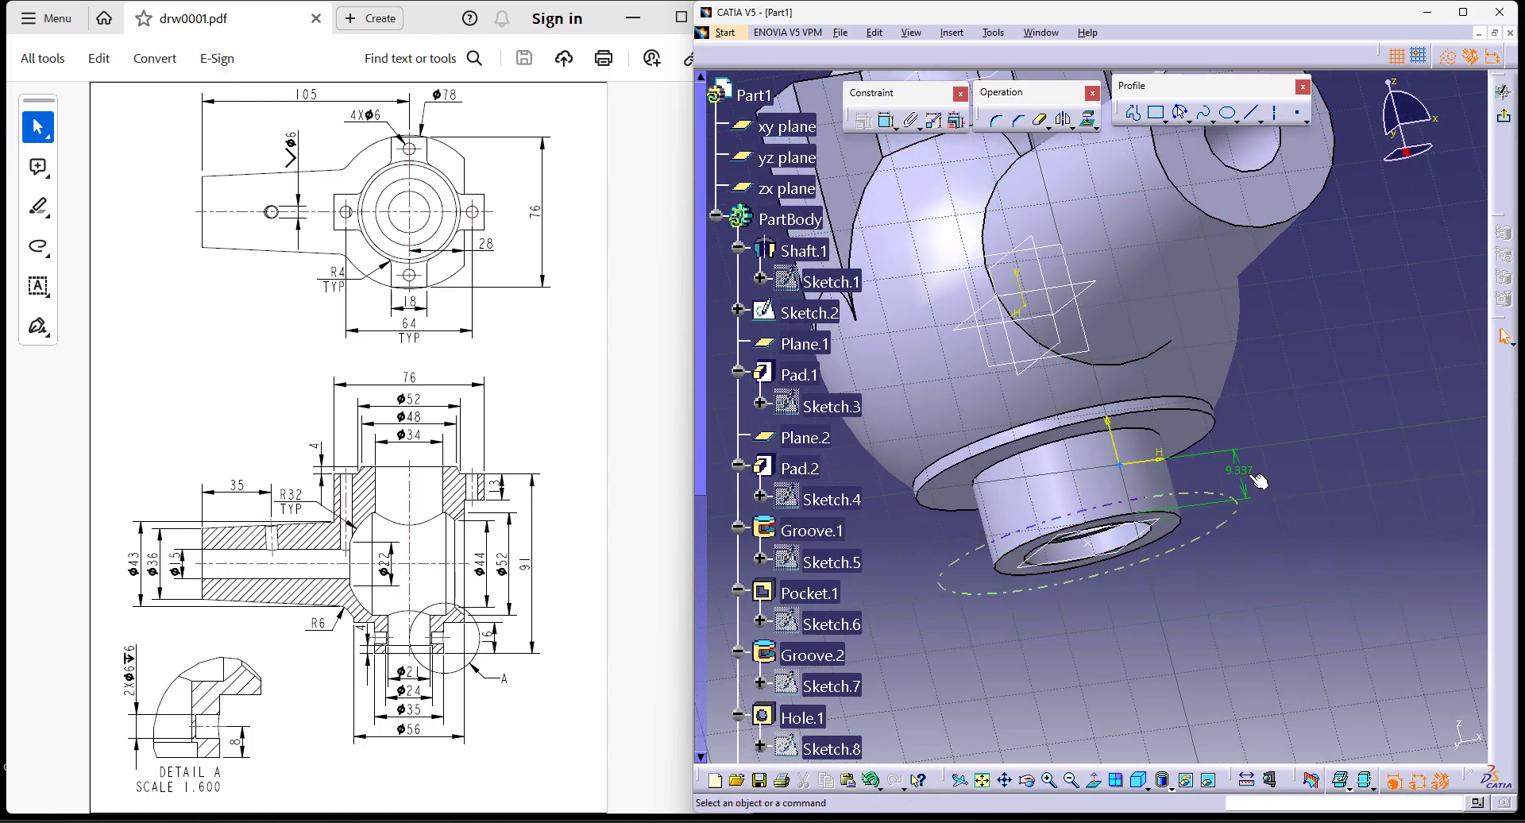
{"action": "double_click", "coordinate": [1239, 475]}
{"action": "type", "text": "8mm"}
{"action": "key", "text": "Return"}
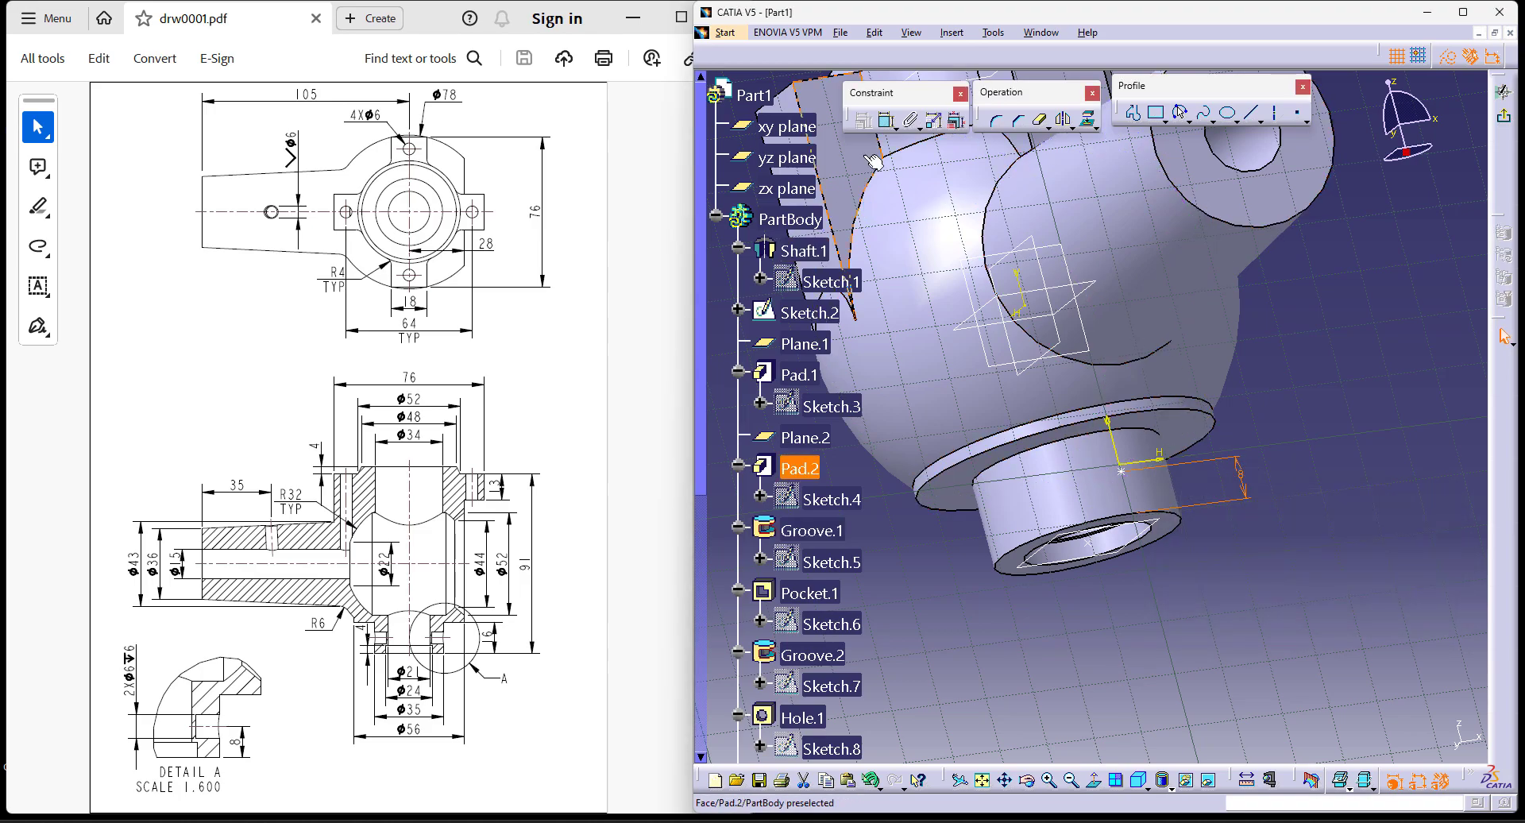
Step: Make the second hole's centre coincident with the zx plane and create it as a 6 mm diameter, 6 mm deep blind hole
{"action": "left_click", "coordinate": [886, 120]}
{"action": "left_click", "coordinate": [1131, 475]}
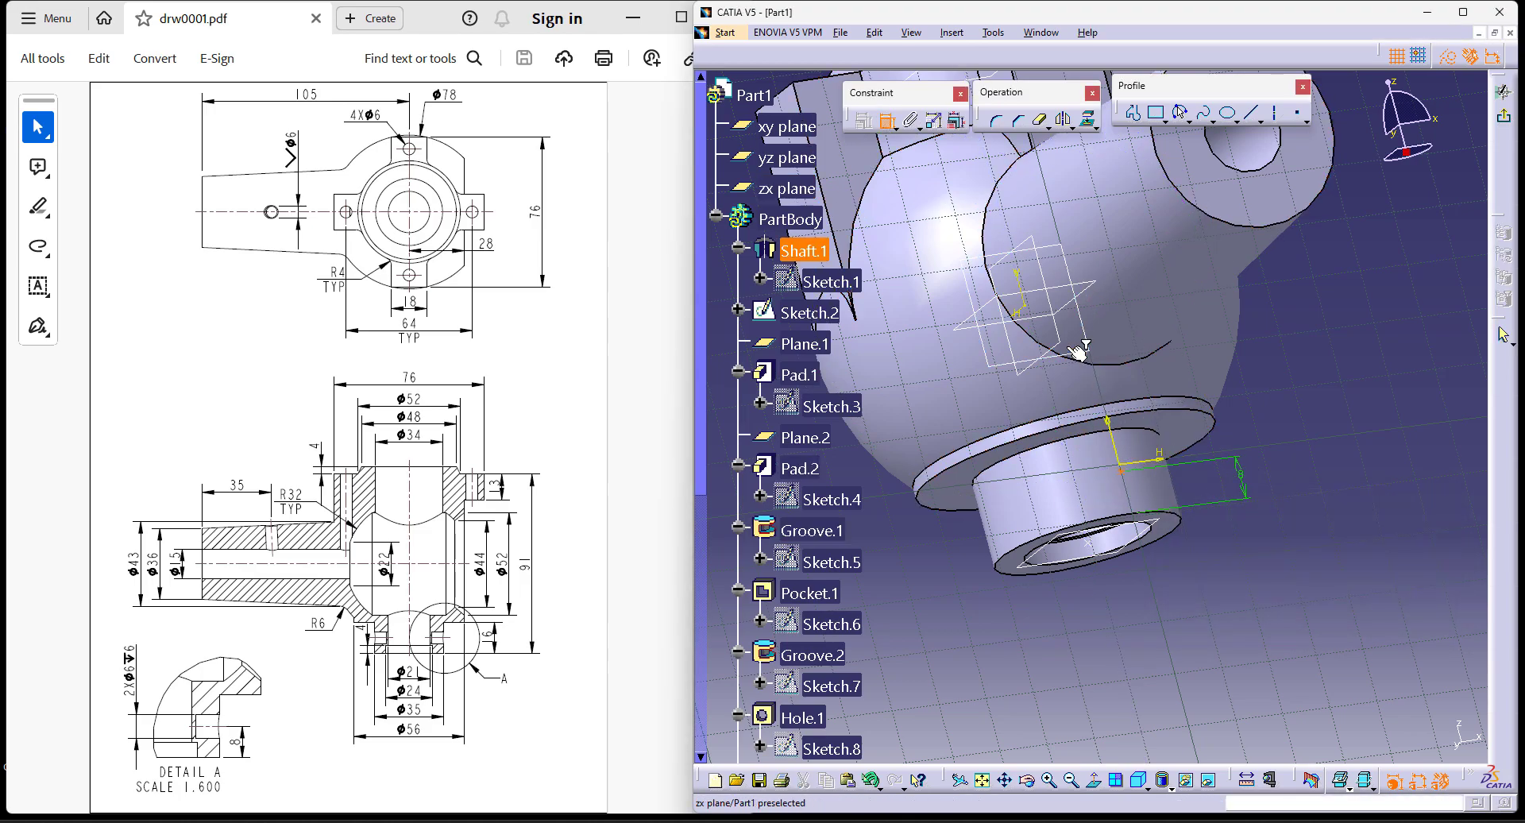
{"action": "left_click", "coordinate": [1076, 340]}
{"action": "right_click", "coordinate": [1337, 421]}
{"action": "left_click", "coordinate": [1380, 429]}
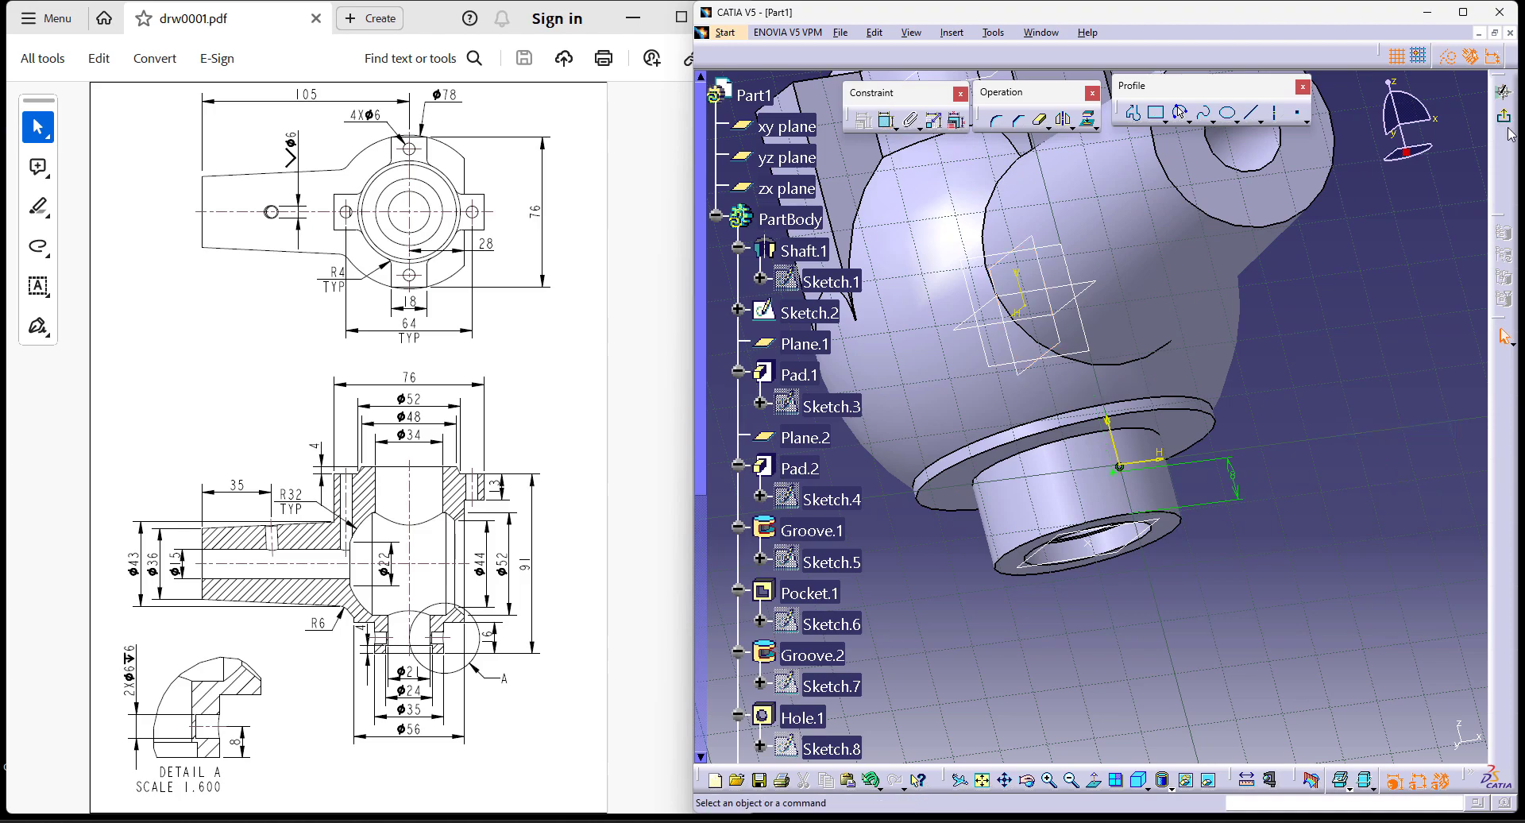
{"action": "left_click", "coordinate": [1504, 117]}
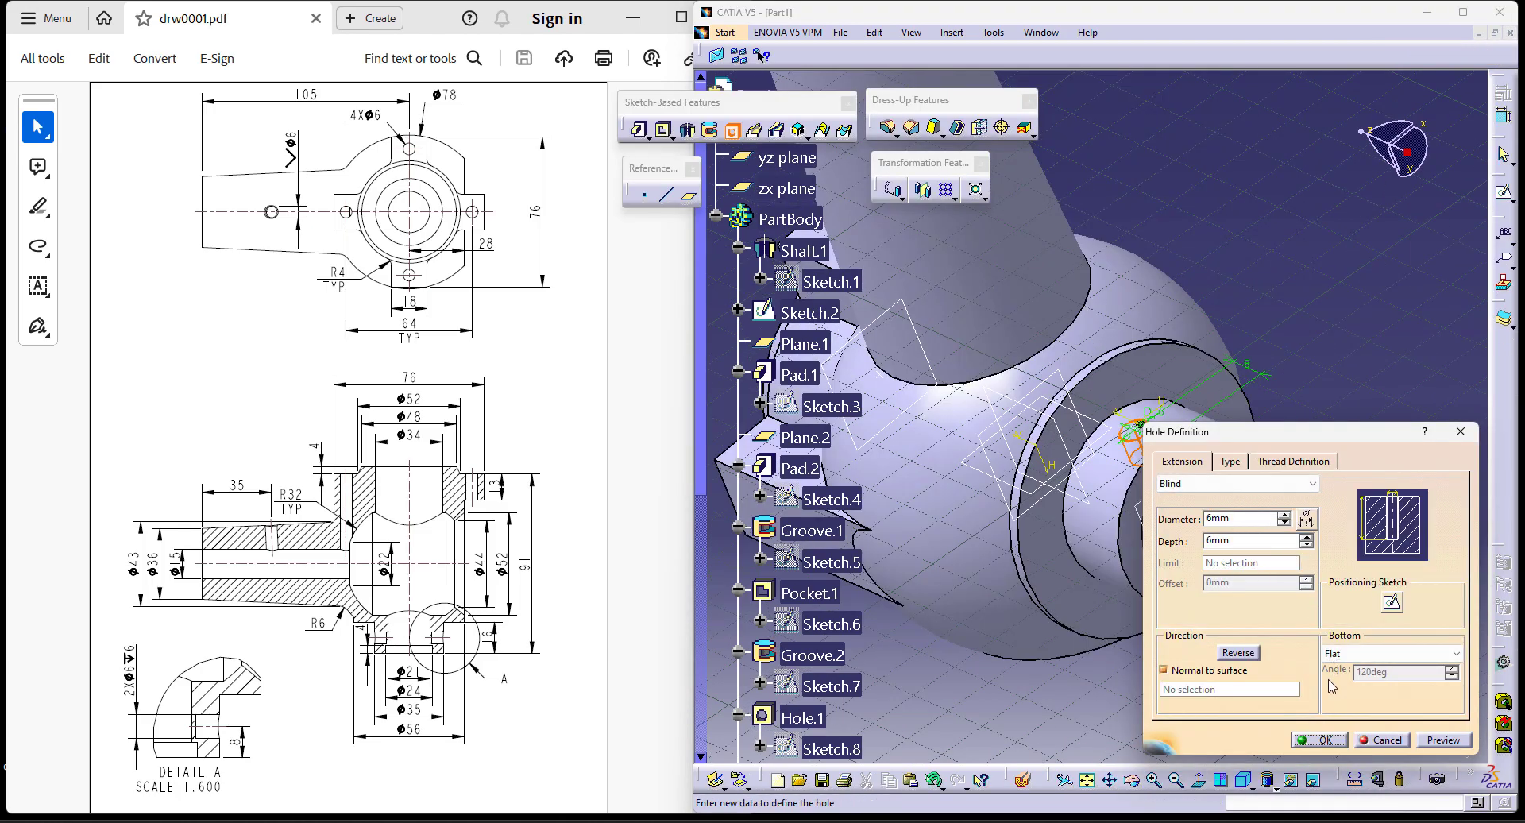
{"action": "left_click", "coordinate": [1325, 740]}
{"action": "left_click", "coordinate": [1228, 702]}
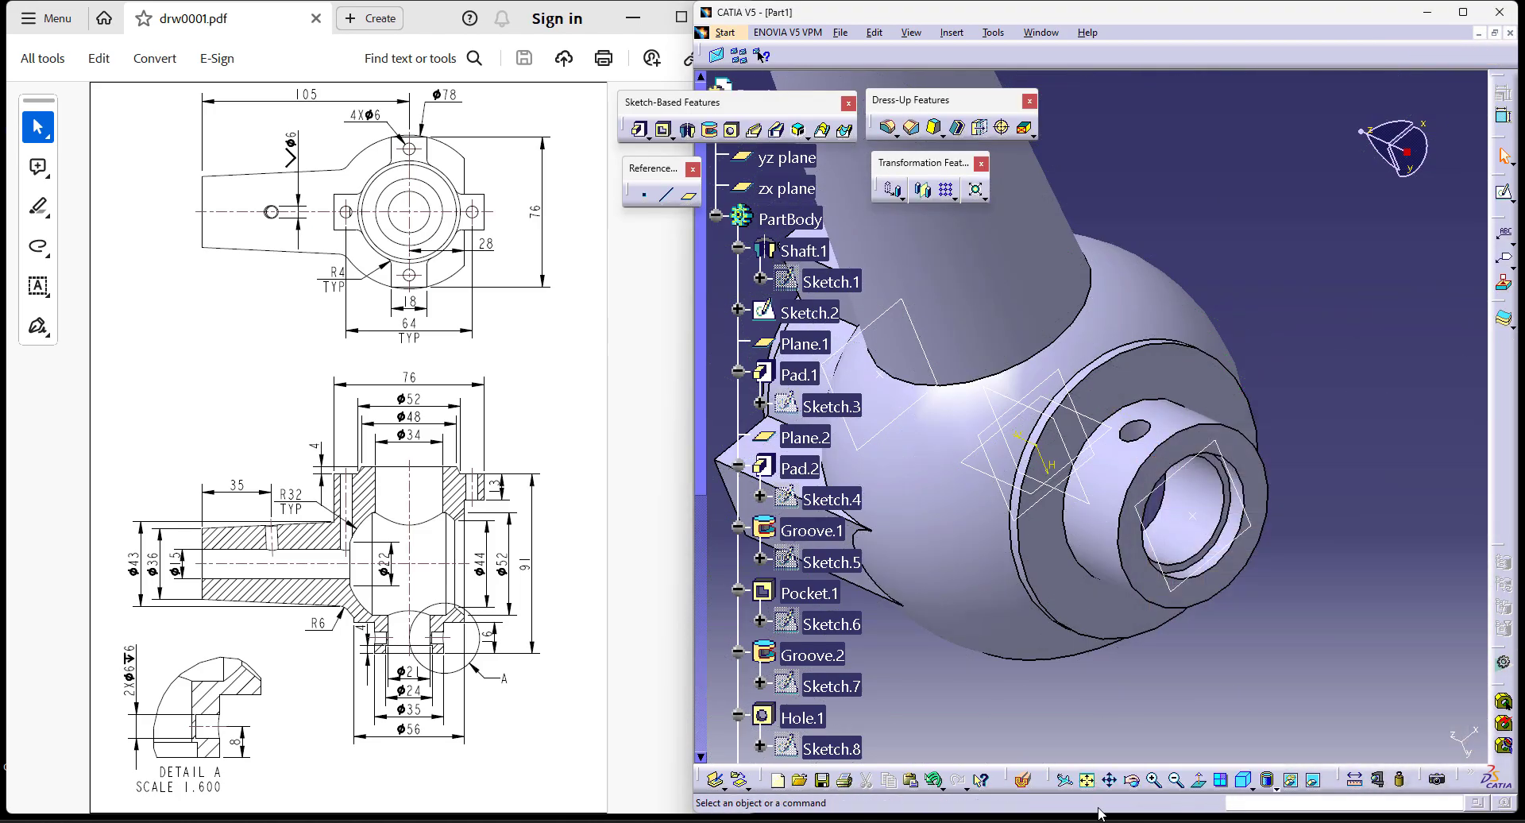
Step: Start a hole on the upper side of the tapered arm and make its centre coincident with the vertical reference plane along the arm's axis
{"action": "left_click", "coordinate": [1241, 780]}
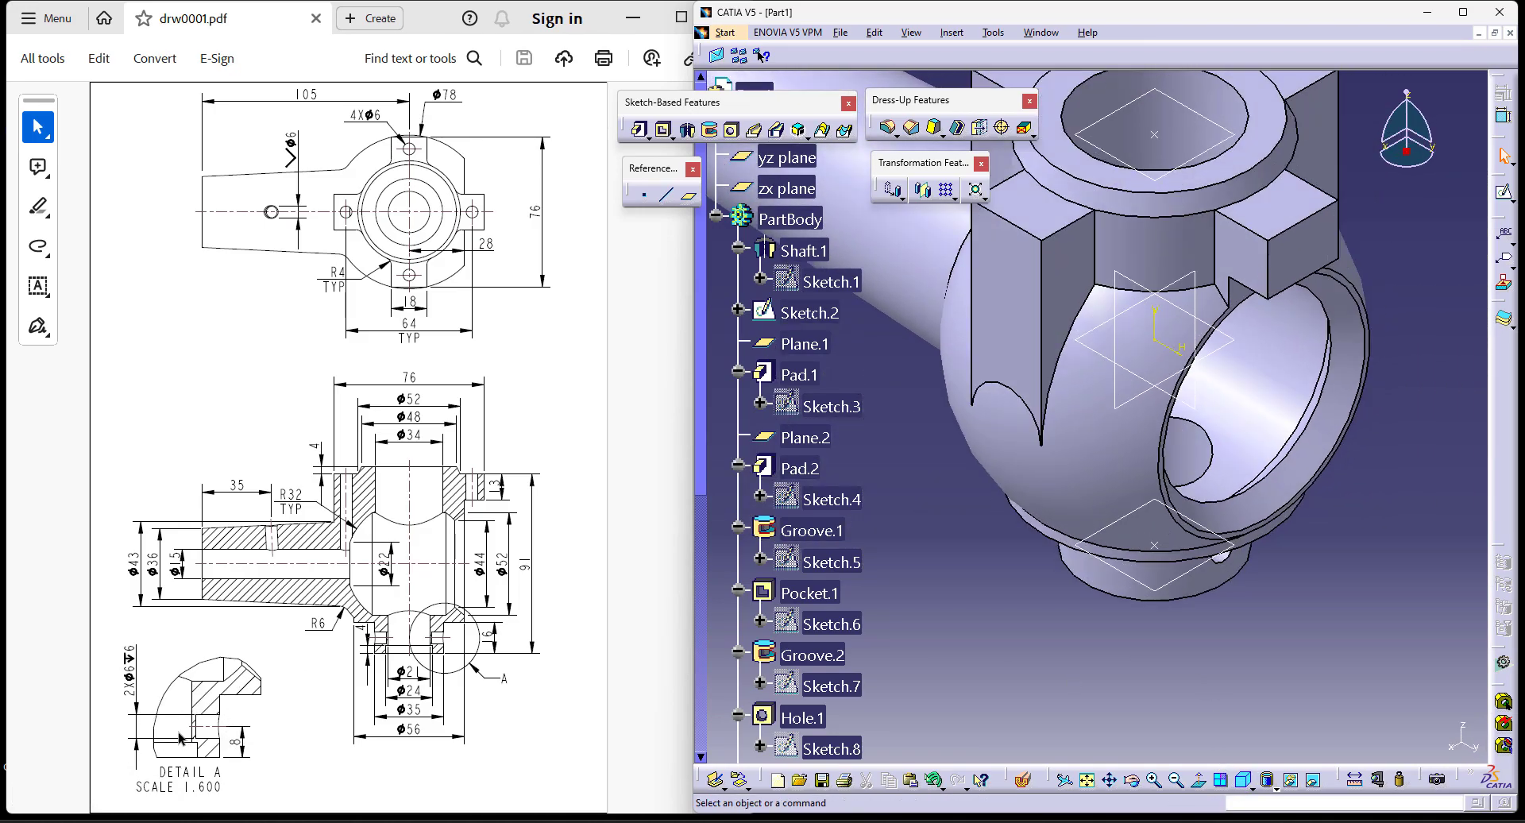
{"action": "middle_click_drag", "start_coordinate": [1067, 309], "coordinate": [1269, 463]}
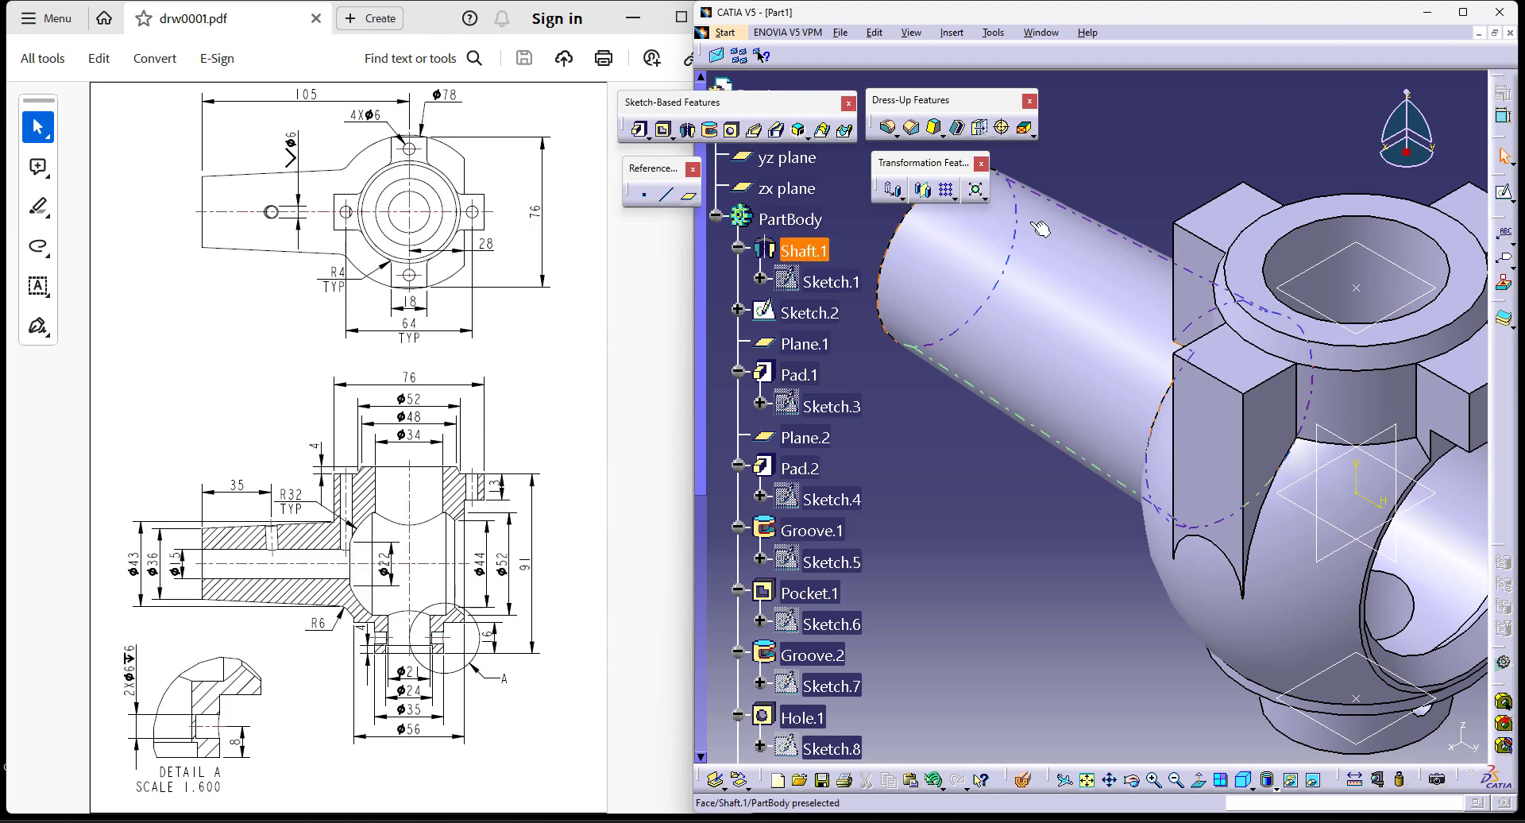
{"action": "middle_click_drag", "start_coordinate": [1028, 498], "coordinate": [1091, 547]}
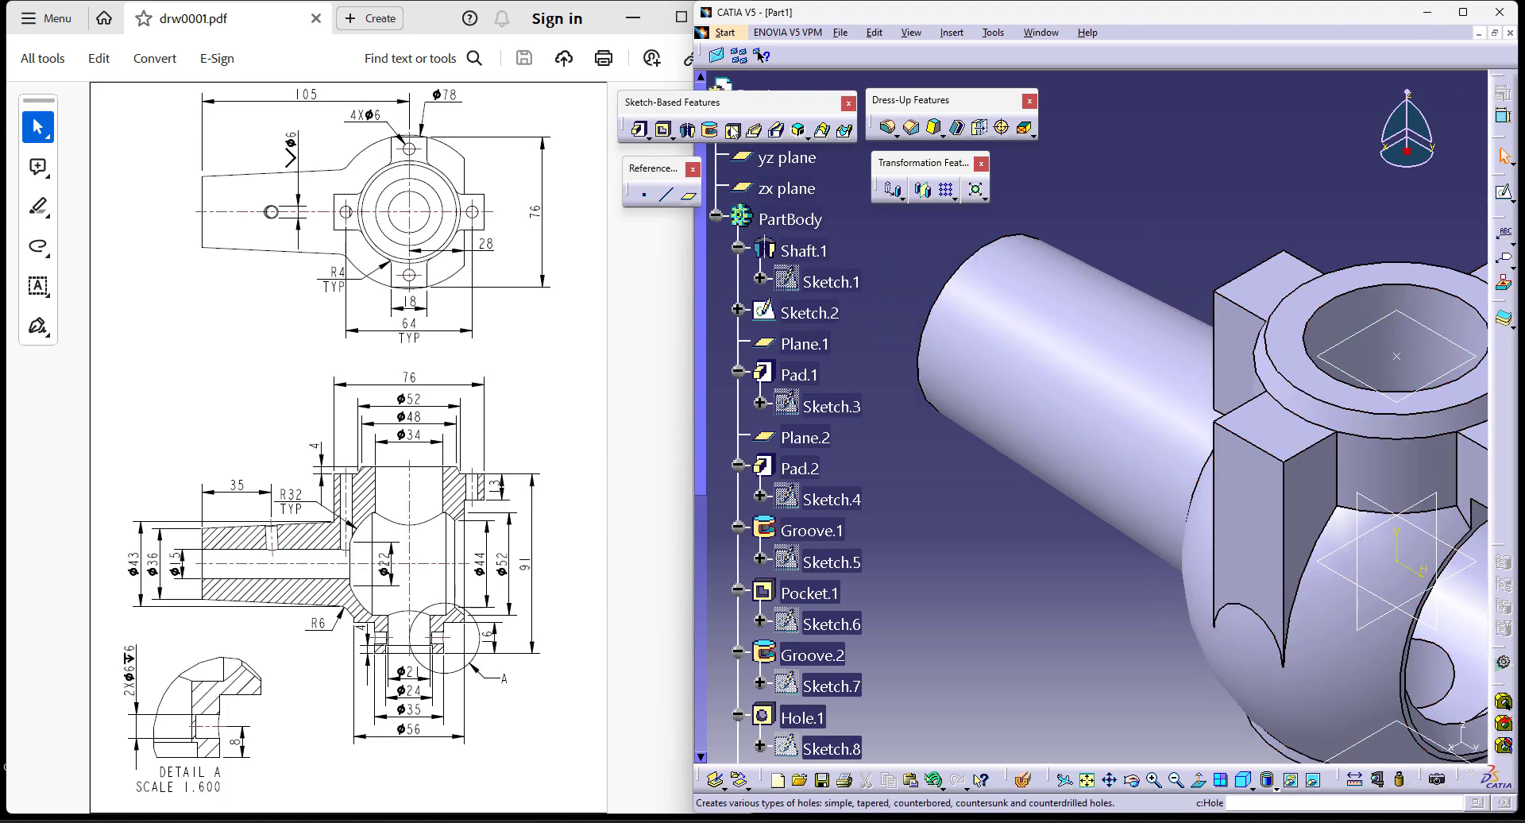
{"action": "left_click", "coordinate": [1096, 319]}
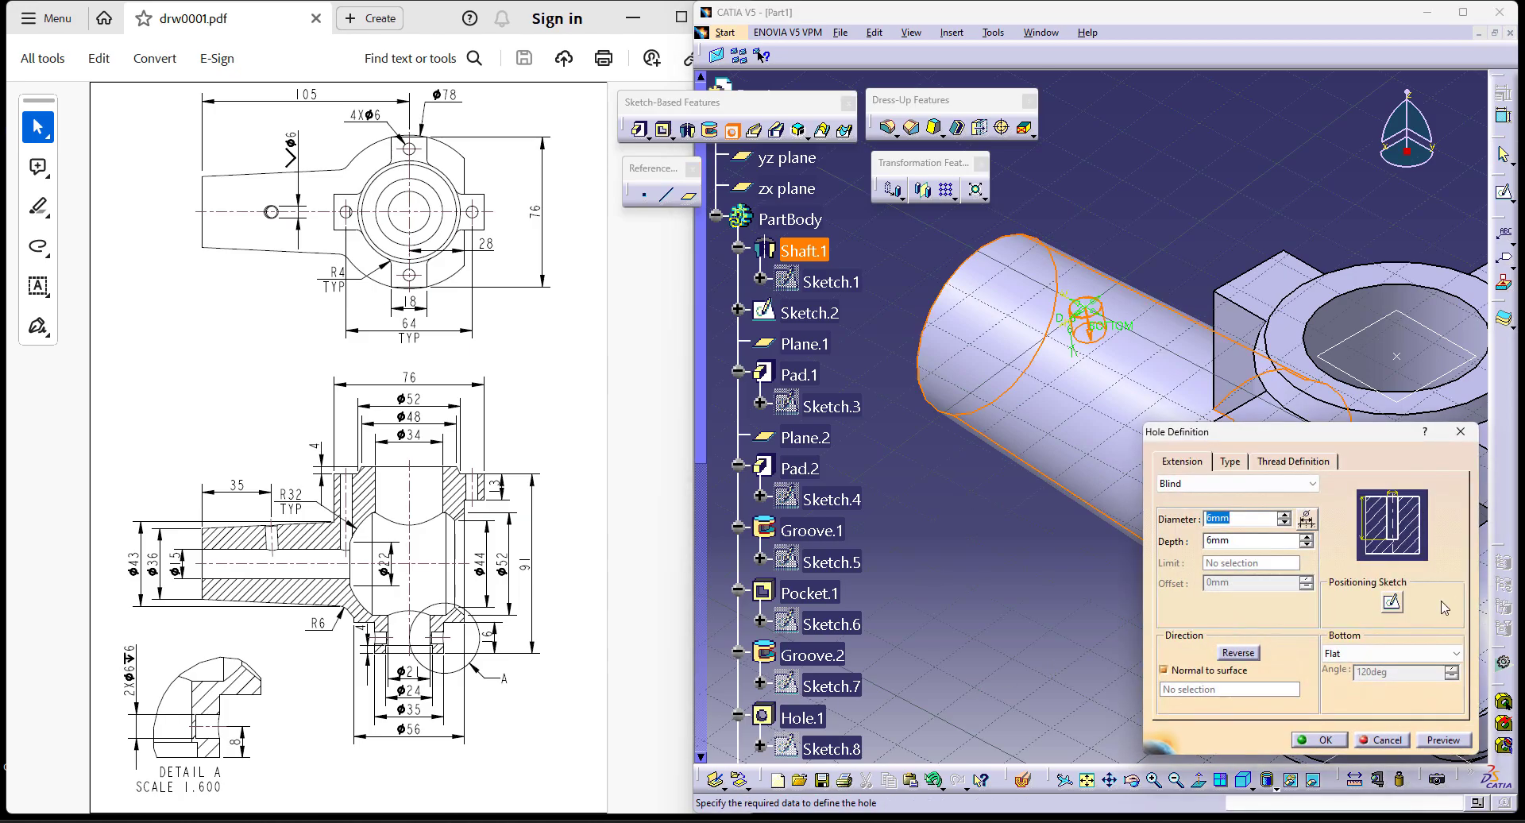
{"action": "left_click", "coordinate": [1391, 603]}
{"action": "middle_click_drag", "start_coordinate": [1312, 314], "coordinate": [1259, 338]}
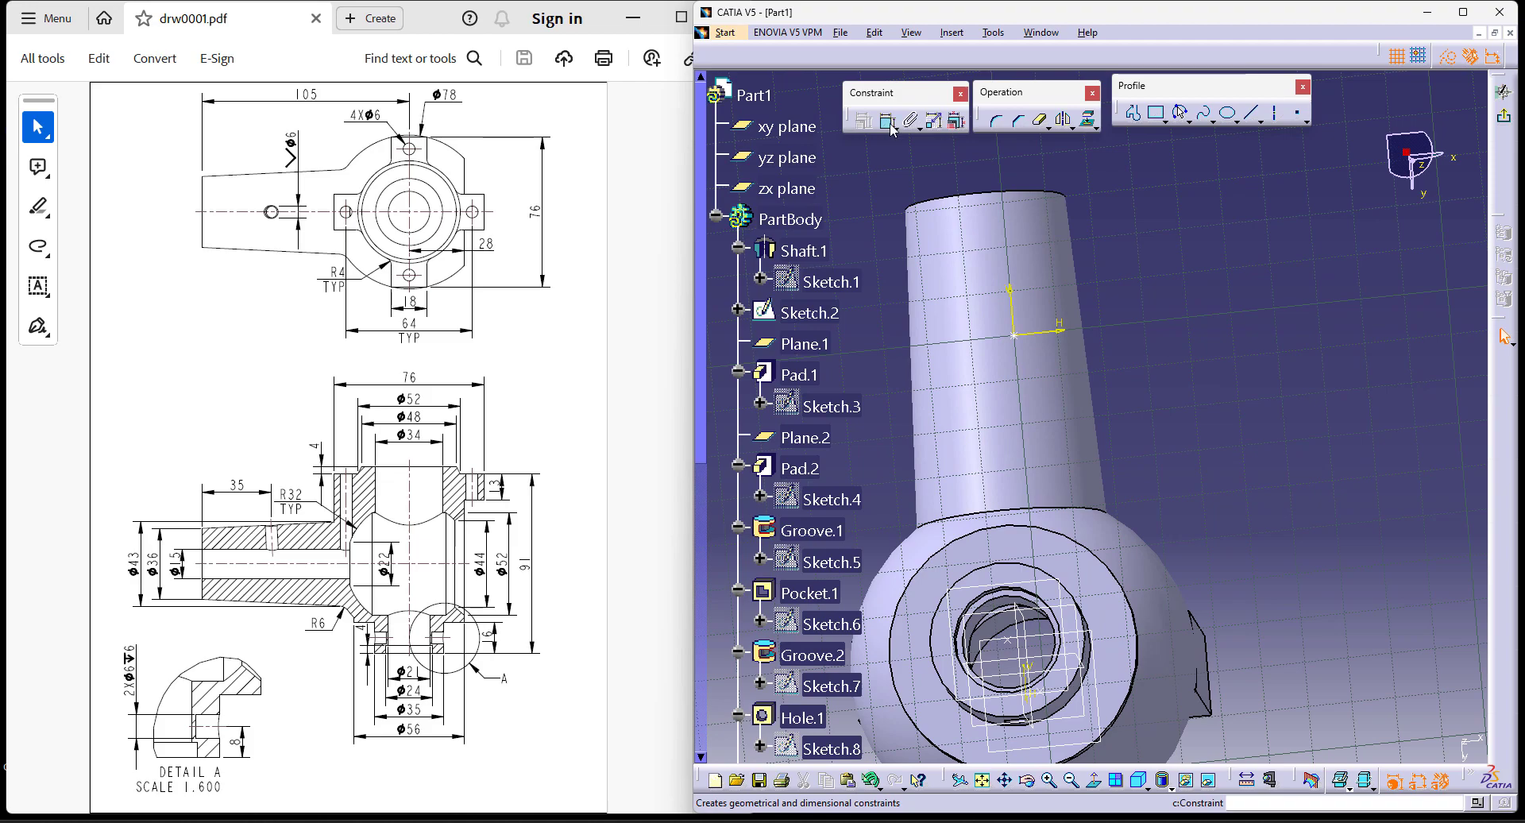
{"action": "left_click", "coordinate": [1015, 340]}
{"action": "left_click", "coordinate": [1023, 627]}
{"action": "right_click", "coordinate": [1202, 318]}
{"action": "left_click", "coordinate": [1263, 389]}
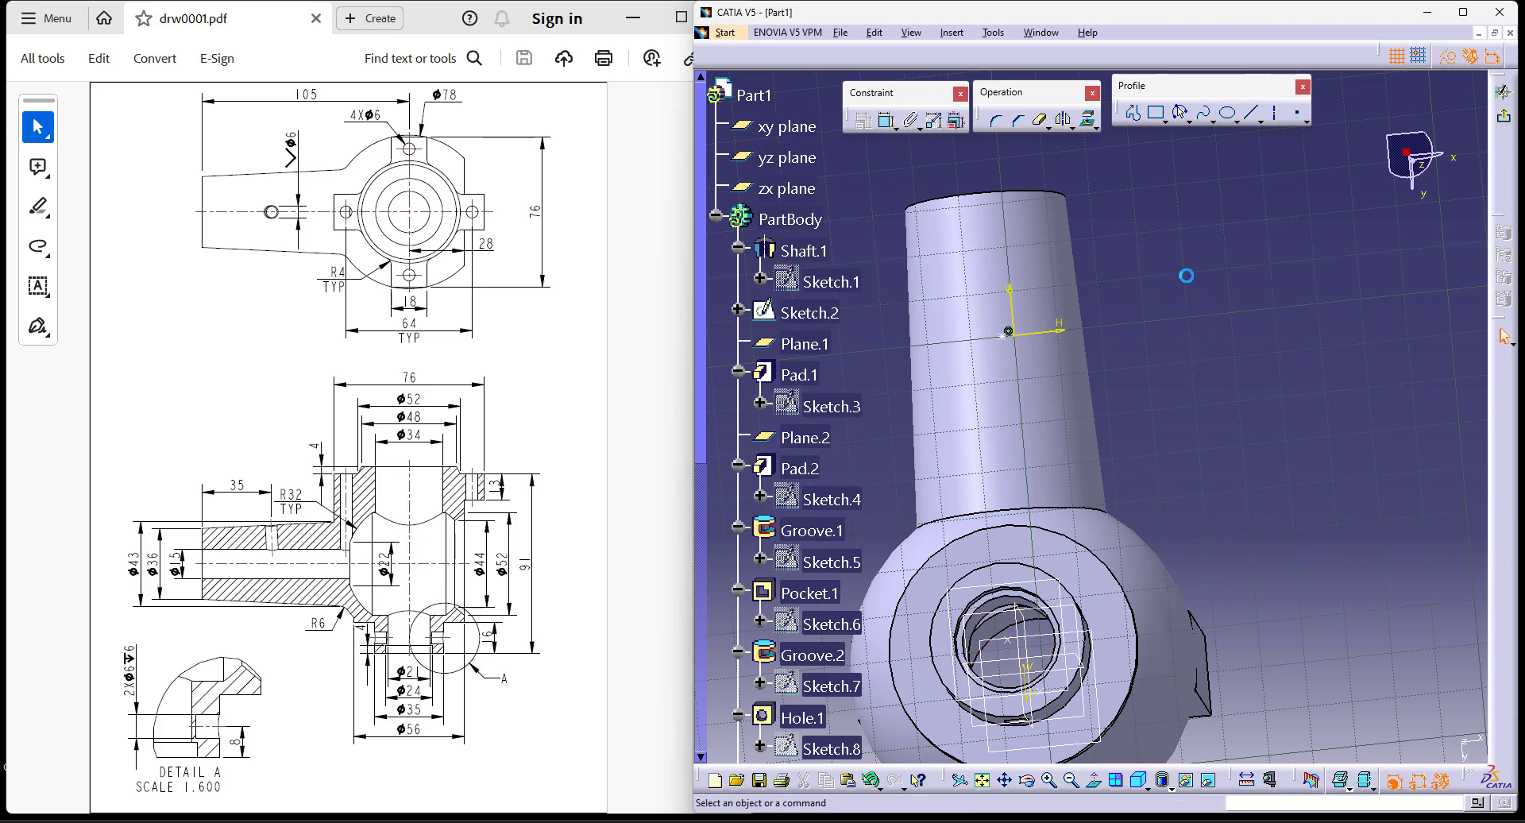
Step: Dimension the arm hole's centre 35 mm from the arm's free end edge and leave the positioning sketch
{"action": "middle_click_drag", "start_coordinate": [1197, 279], "coordinate": [1244, 300]}
{"action": "left_click", "coordinate": [886, 121]}
{"action": "left_click", "coordinate": [1047, 210]}
{"action": "left_click", "coordinate": [1058, 355]}
{"action": "left_click", "coordinate": [1224, 272]}
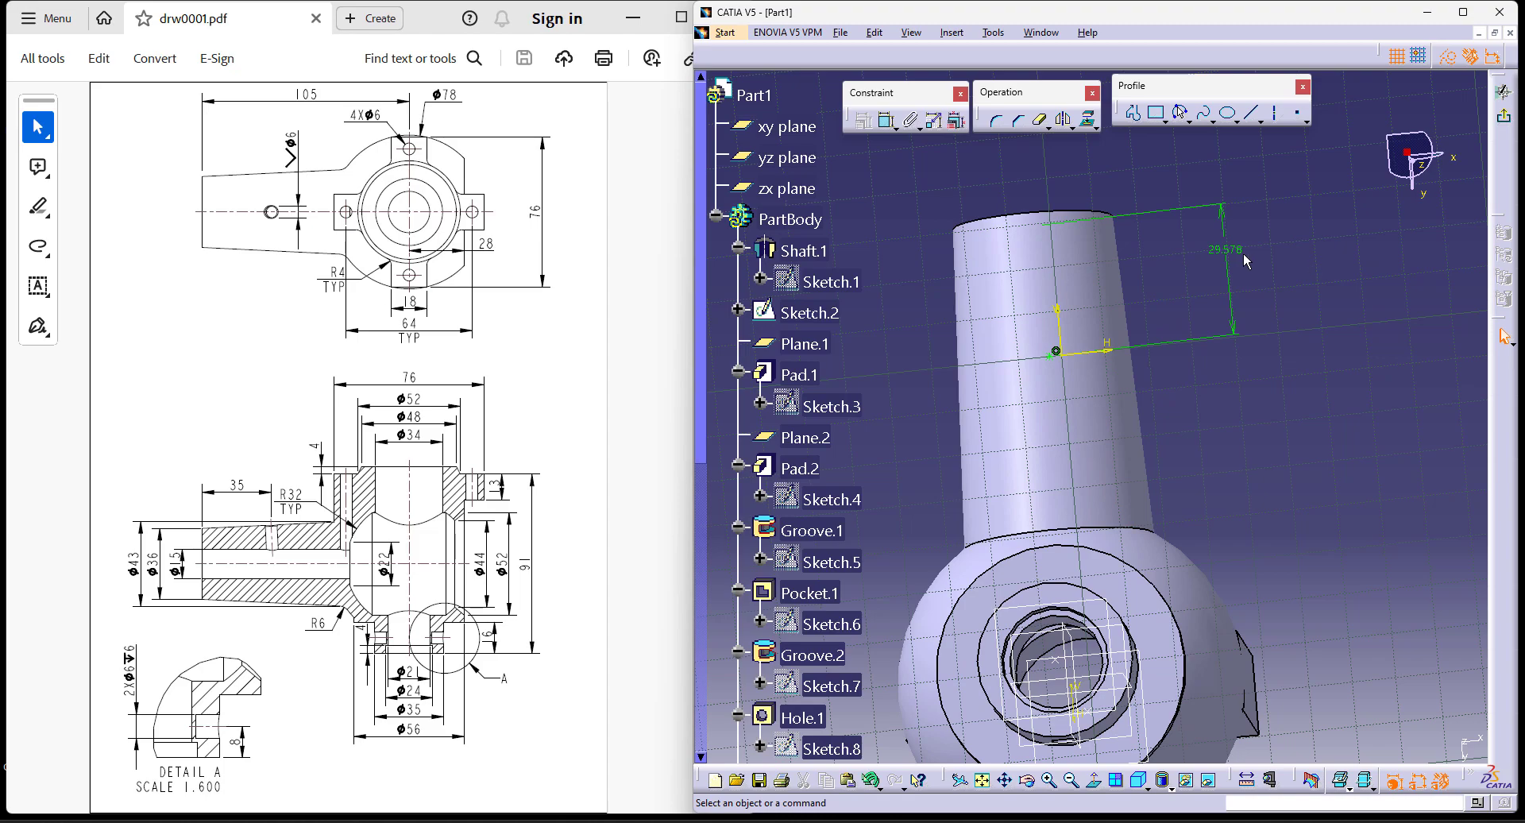
{"action": "double_click", "coordinate": [1234, 259]}
{"action": "type", "text": "35mm"}
{"action": "key", "text": "Return"}
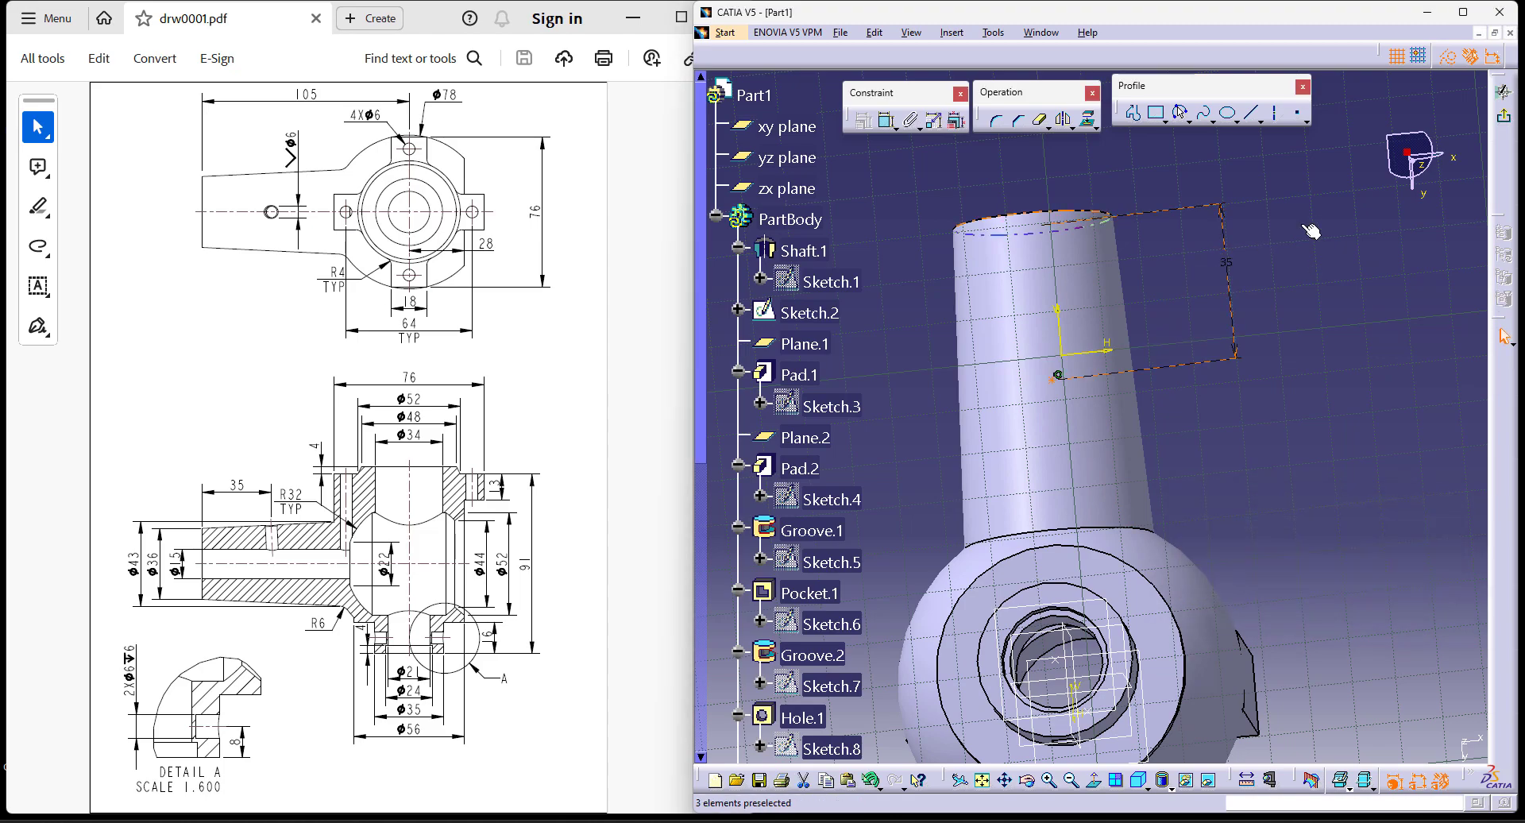
{"action": "left_click", "coordinate": [1505, 119]}
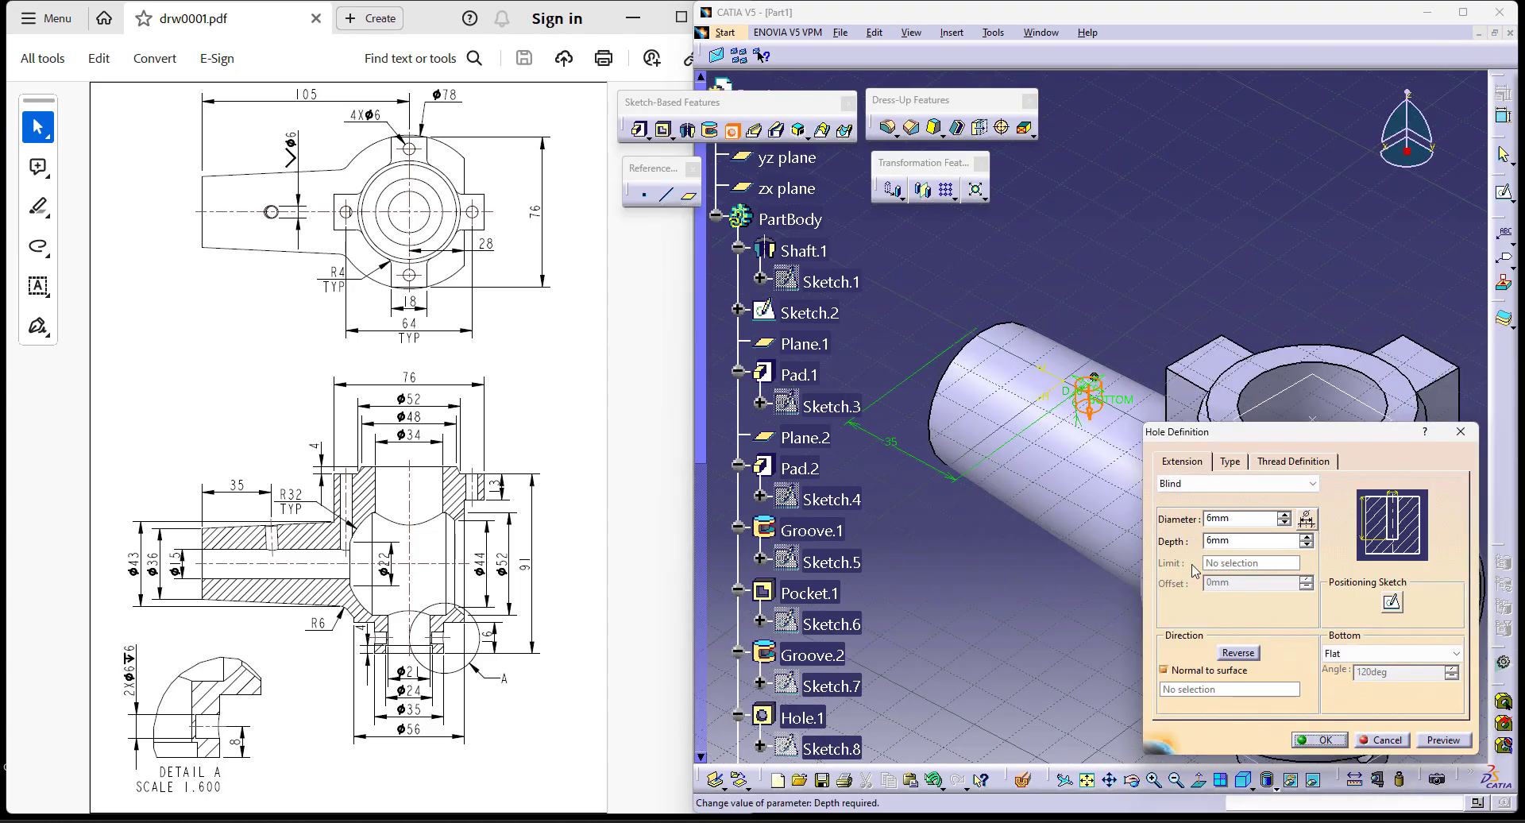
Step: Define the arm hole as Countersunk with a 6 mm diameter and an Up To Next extent
{"action": "left_click", "coordinate": [1236, 462]}
{"action": "left_click", "coordinate": [1254, 484]}
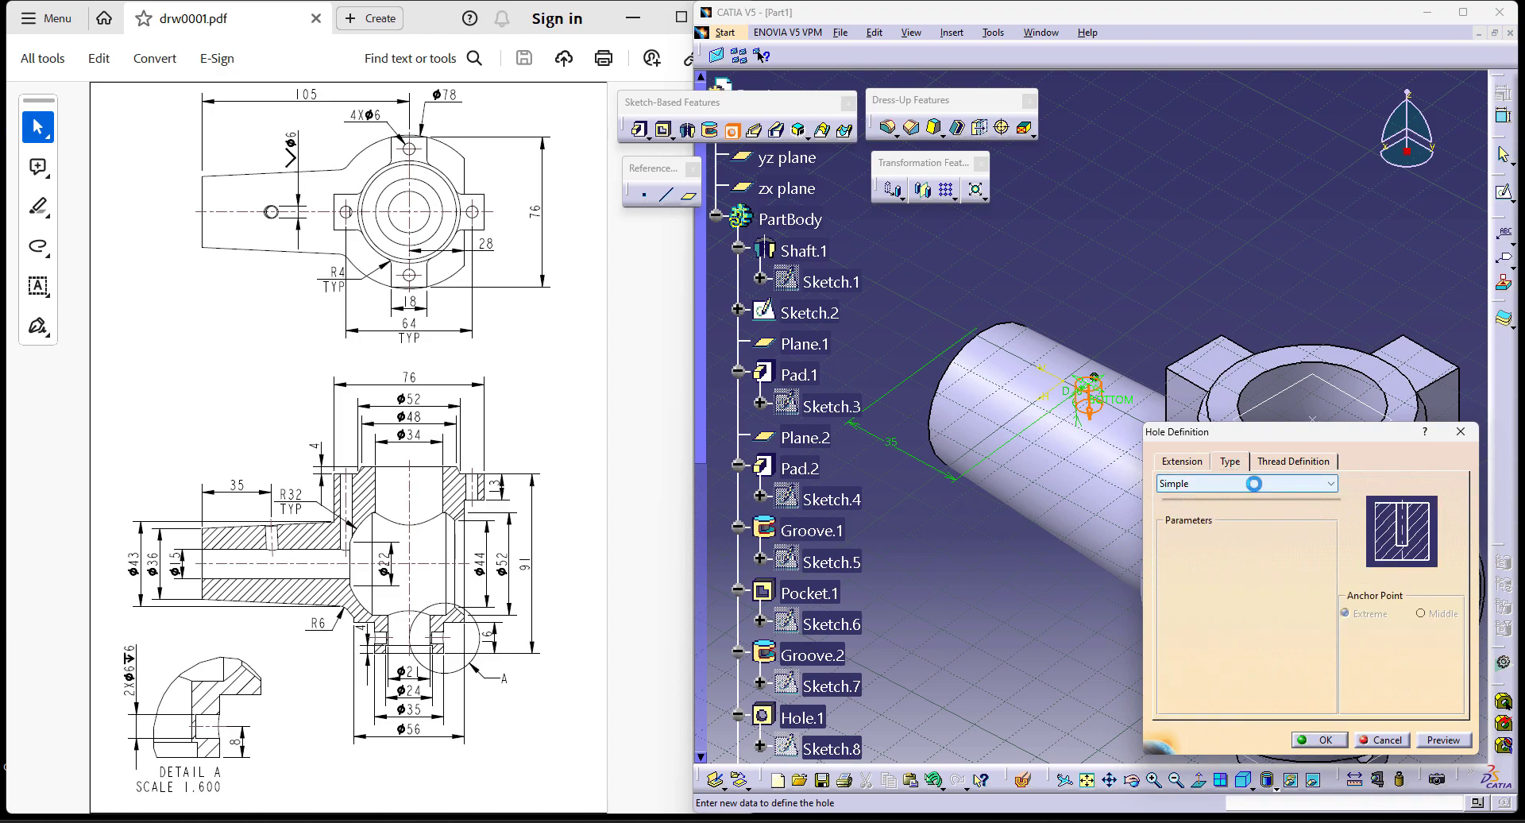
{"action": "left_click", "coordinate": [1245, 534]}
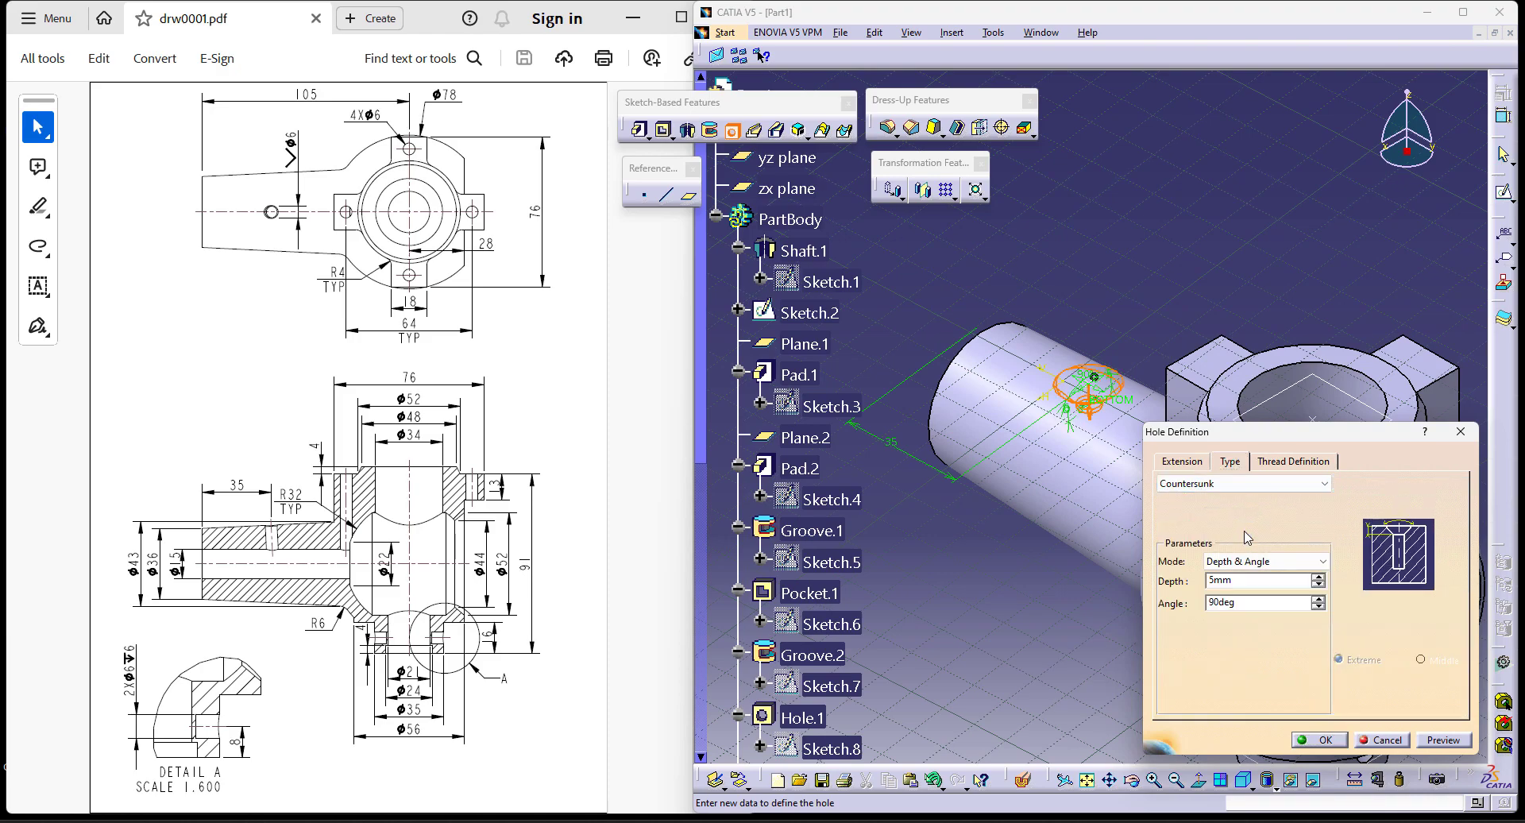
{"action": "left_click", "coordinate": [1190, 467]}
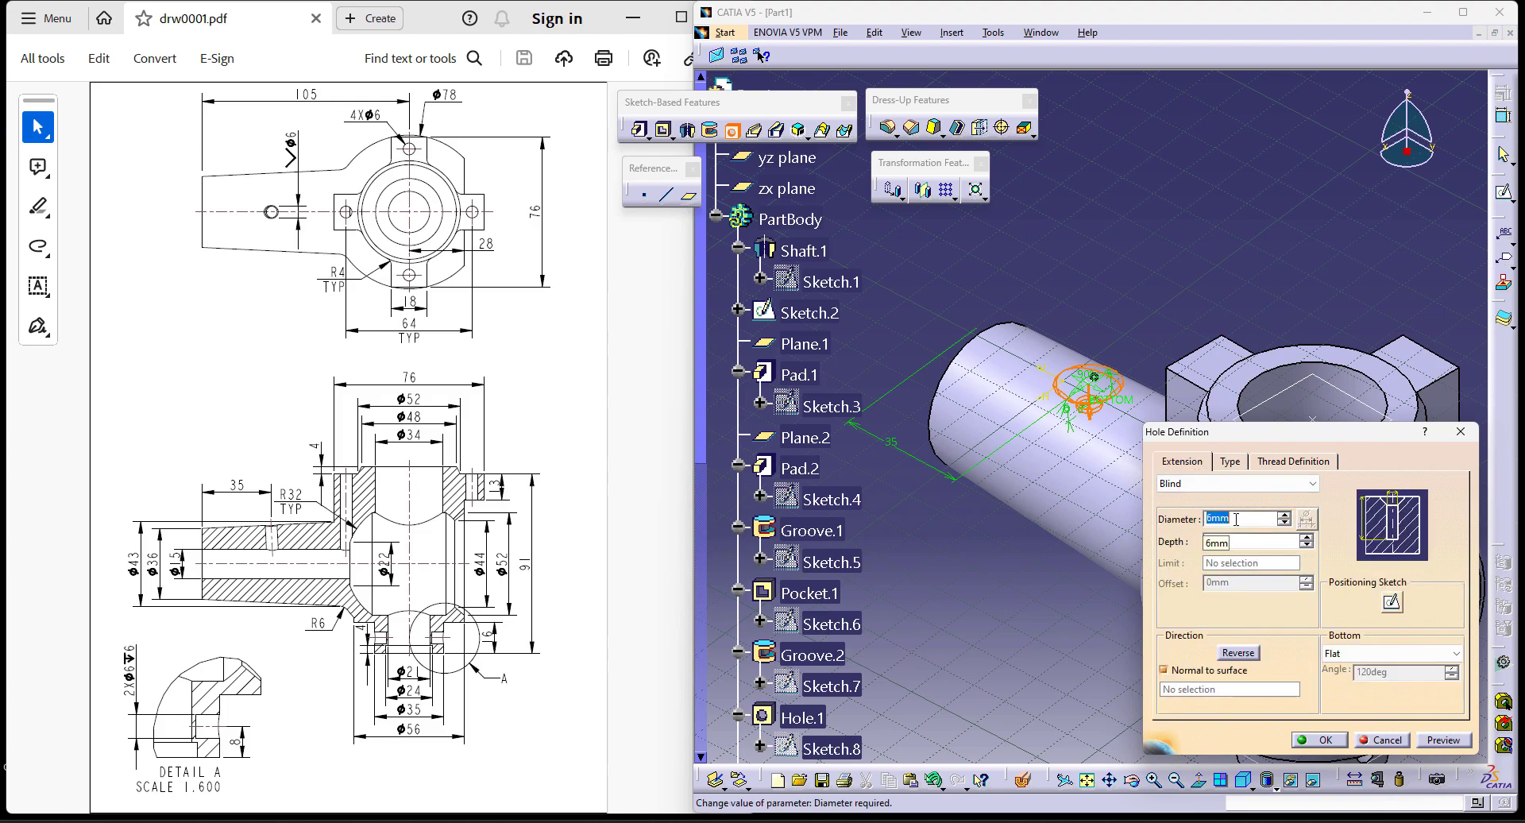
{"action": "left_click", "coordinate": [1237, 483]}
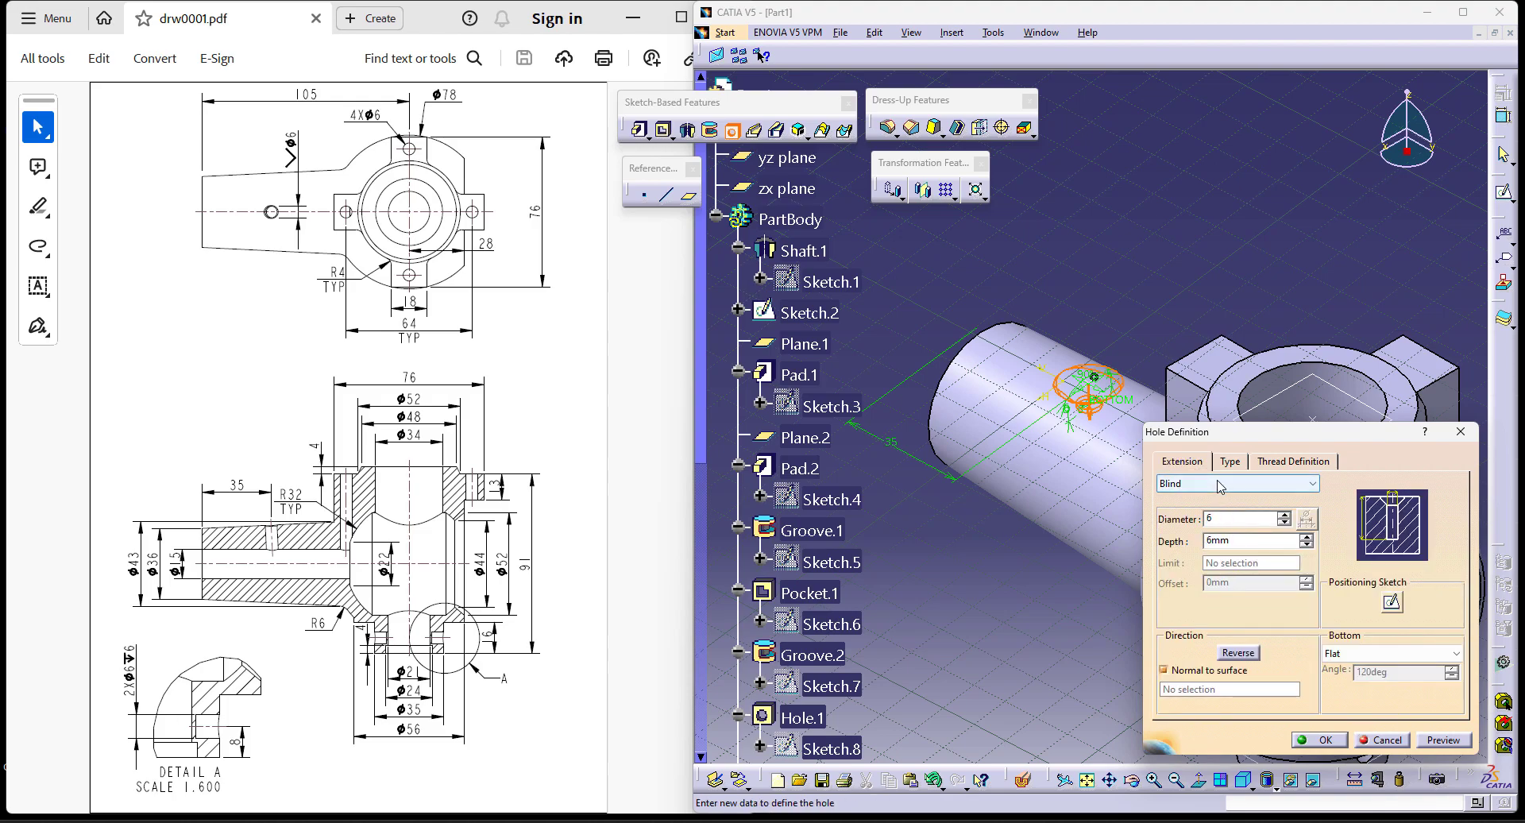
{"action": "left_click", "coordinate": [1183, 512]}
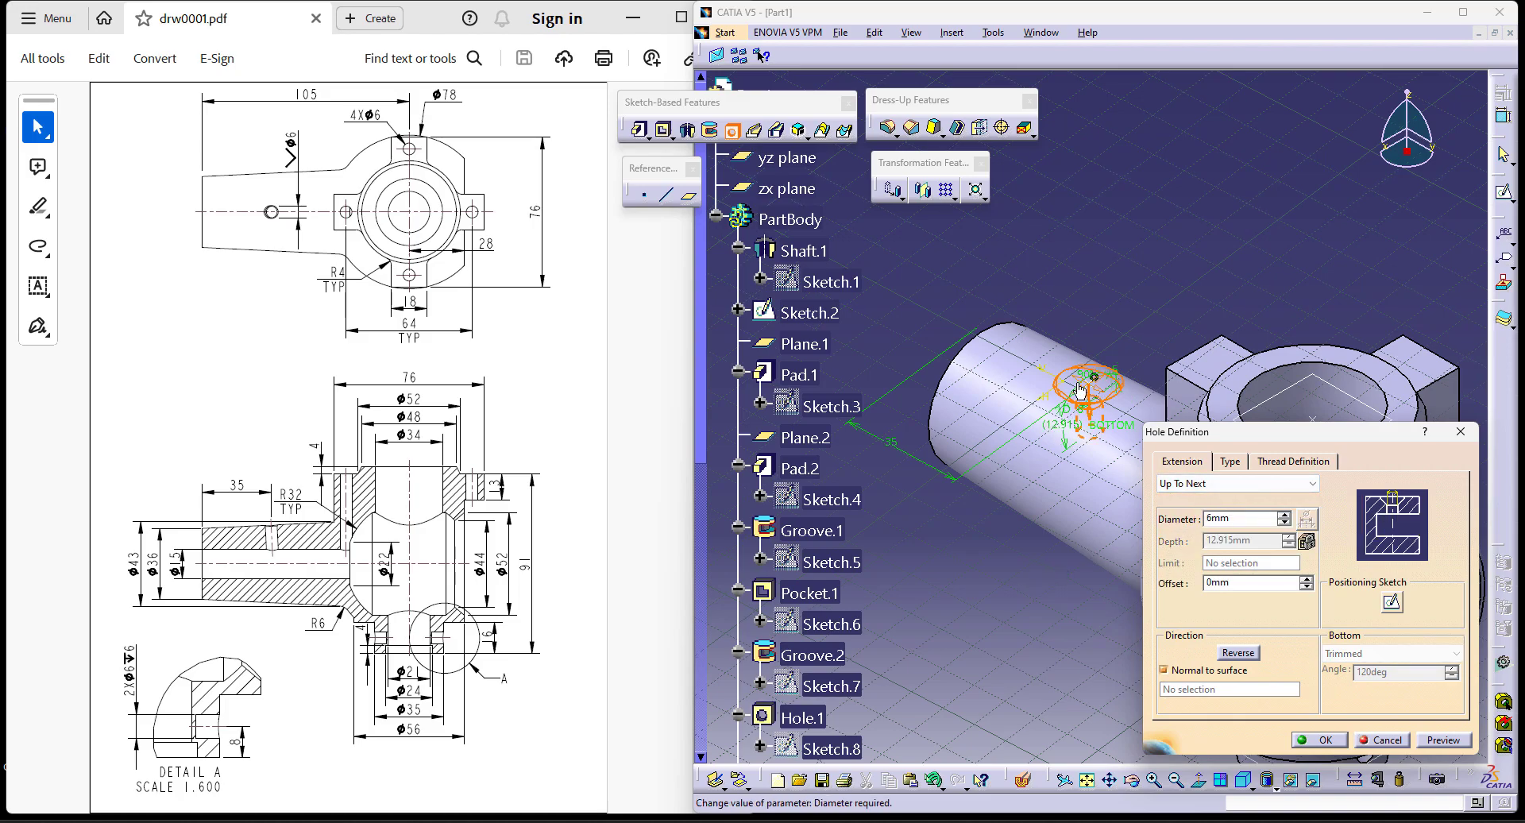
Step: Set the arm hole's countersink depth to 1 mm with a 90-degree angle and create the hole
{"action": "middle_click_drag", "start_coordinate": [1080, 389], "coordinate": [1110, 427]}
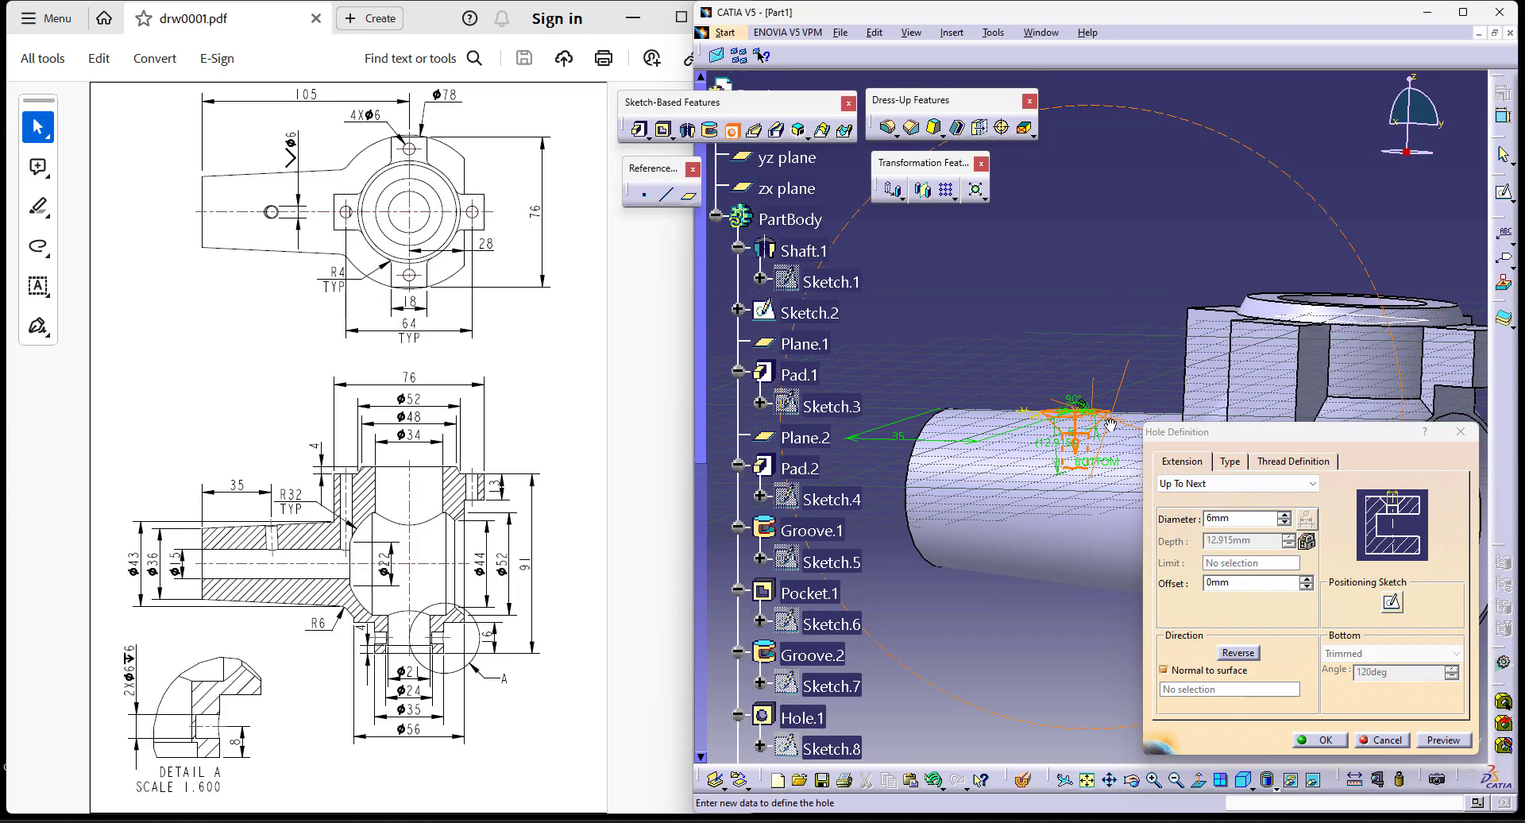
{"action": "left_click", "coordinate": [1231, 460]}
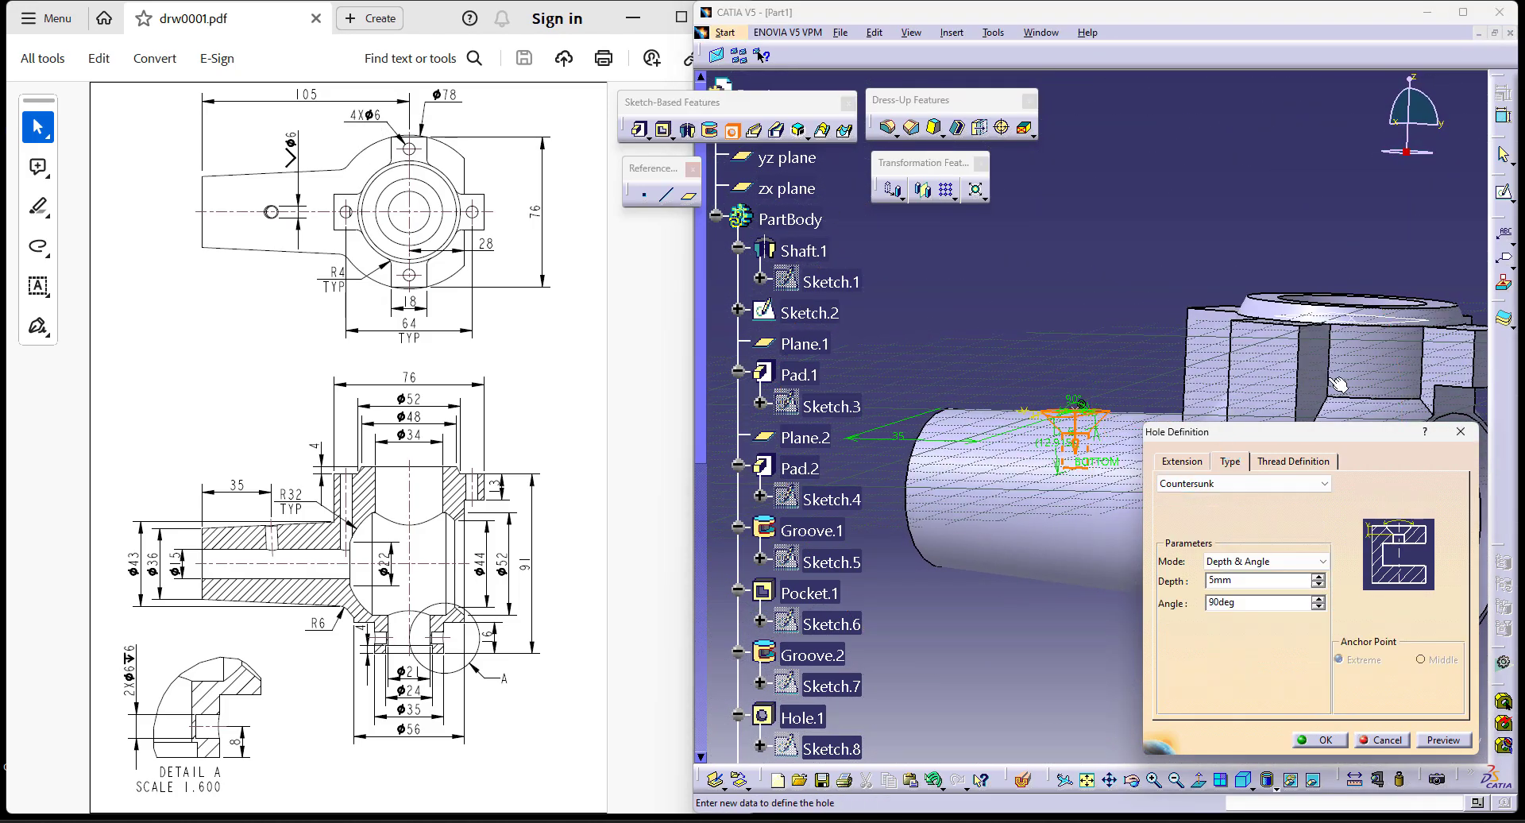
{"action": "type", "text": "1"}
{"action": "key", "text": "Return"}
{"action": "left_click", "coordinate": [1320, 740]}
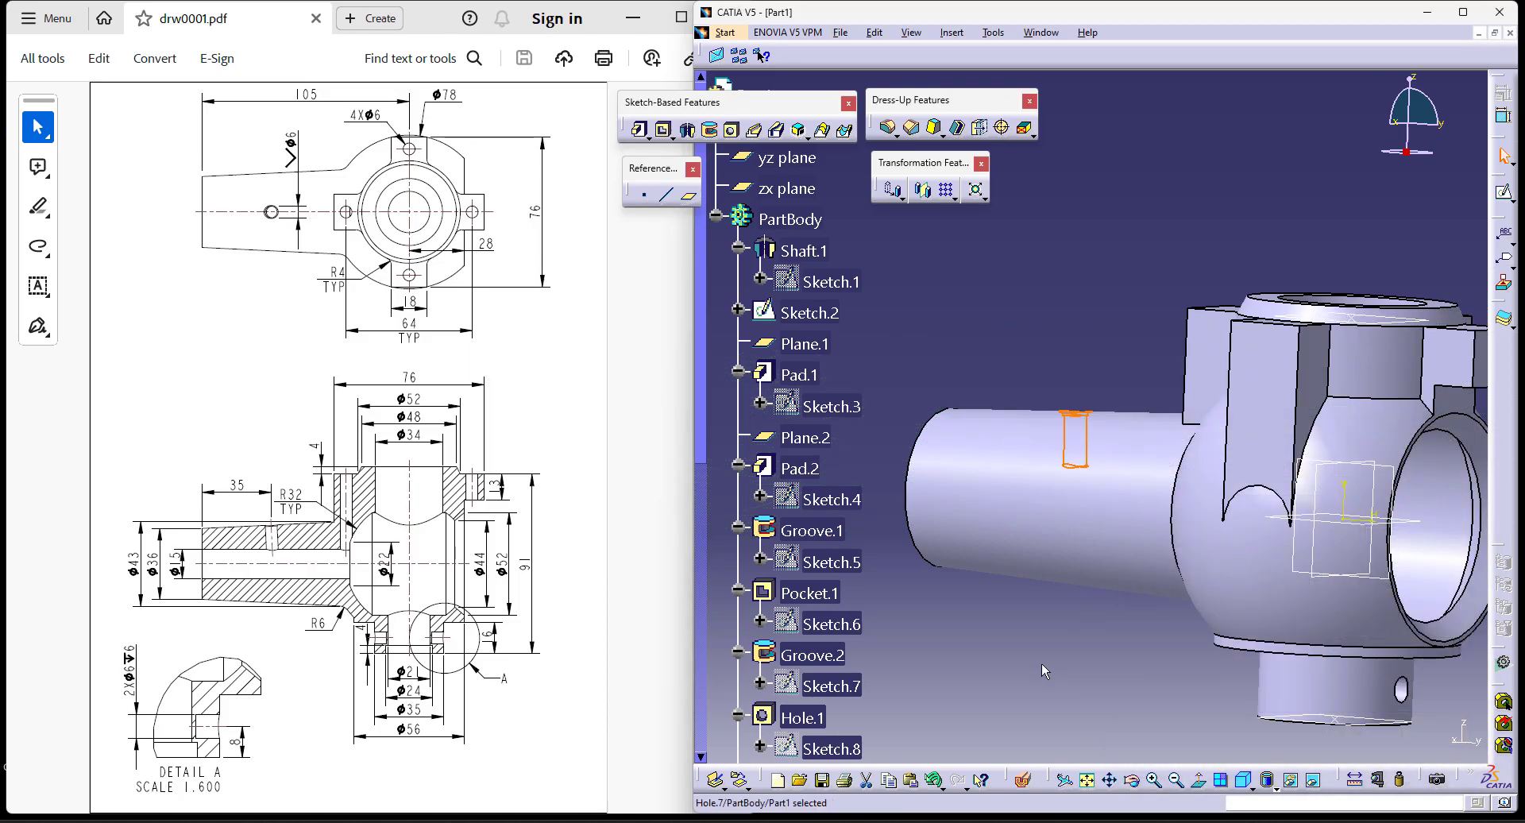
{"action": "middle_click_drag", "start_coordinate": [1042, 665], "coordinate": [1232, 632]}
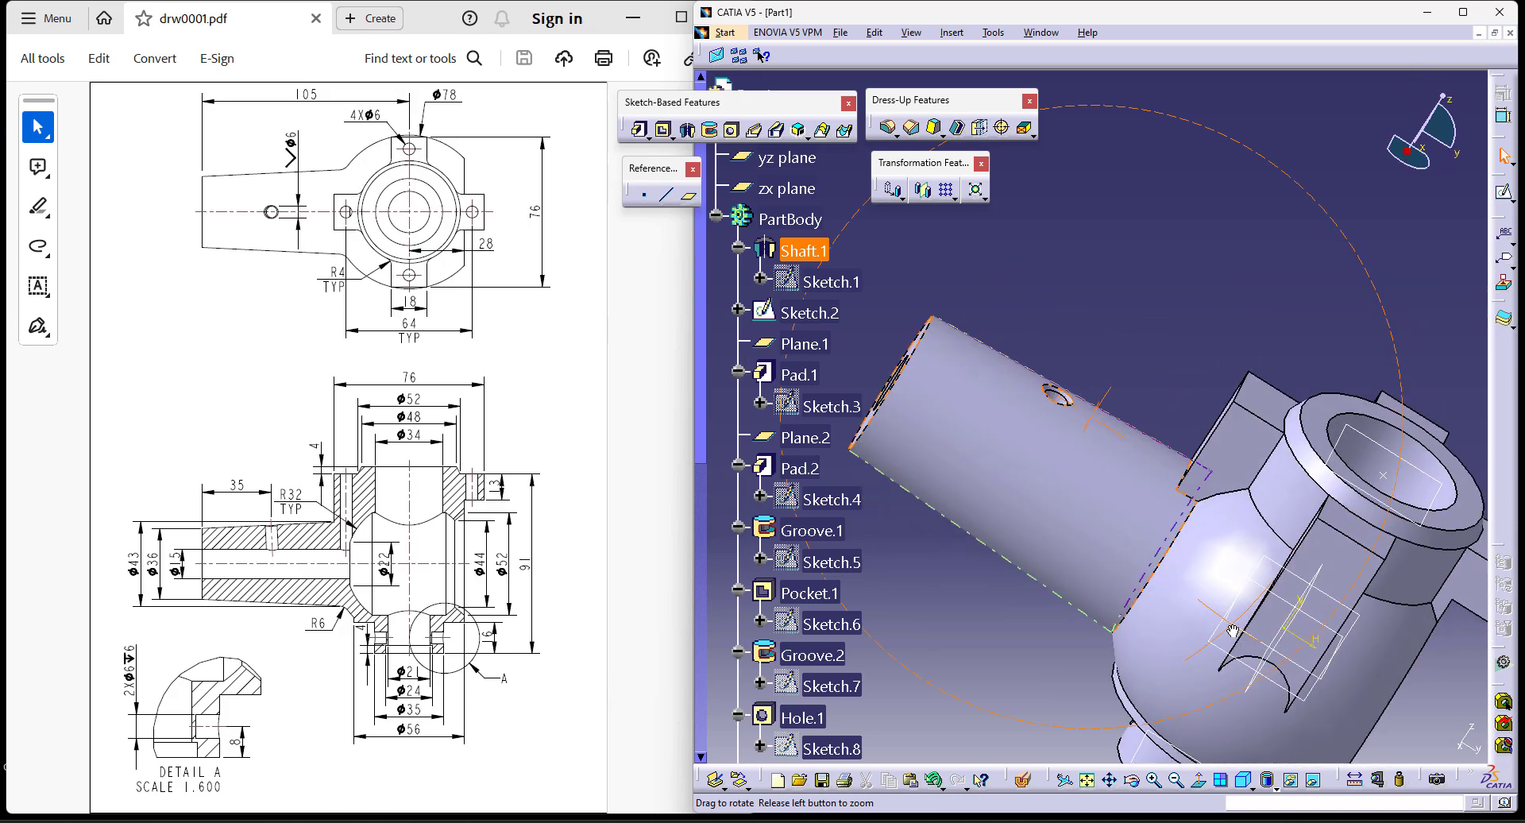
Step: Start a sketch on the upper flange's top face, place a point on one side lug and mirror it about the vertical axis
{"action": "middle_click_drag", "start_coordinate": [1314, 268], "coordinate": [1151, 298]}
{"action": "scroll", "coordinate": [787, 258], "scroll_direction": "up", "scroll_amount": 1}
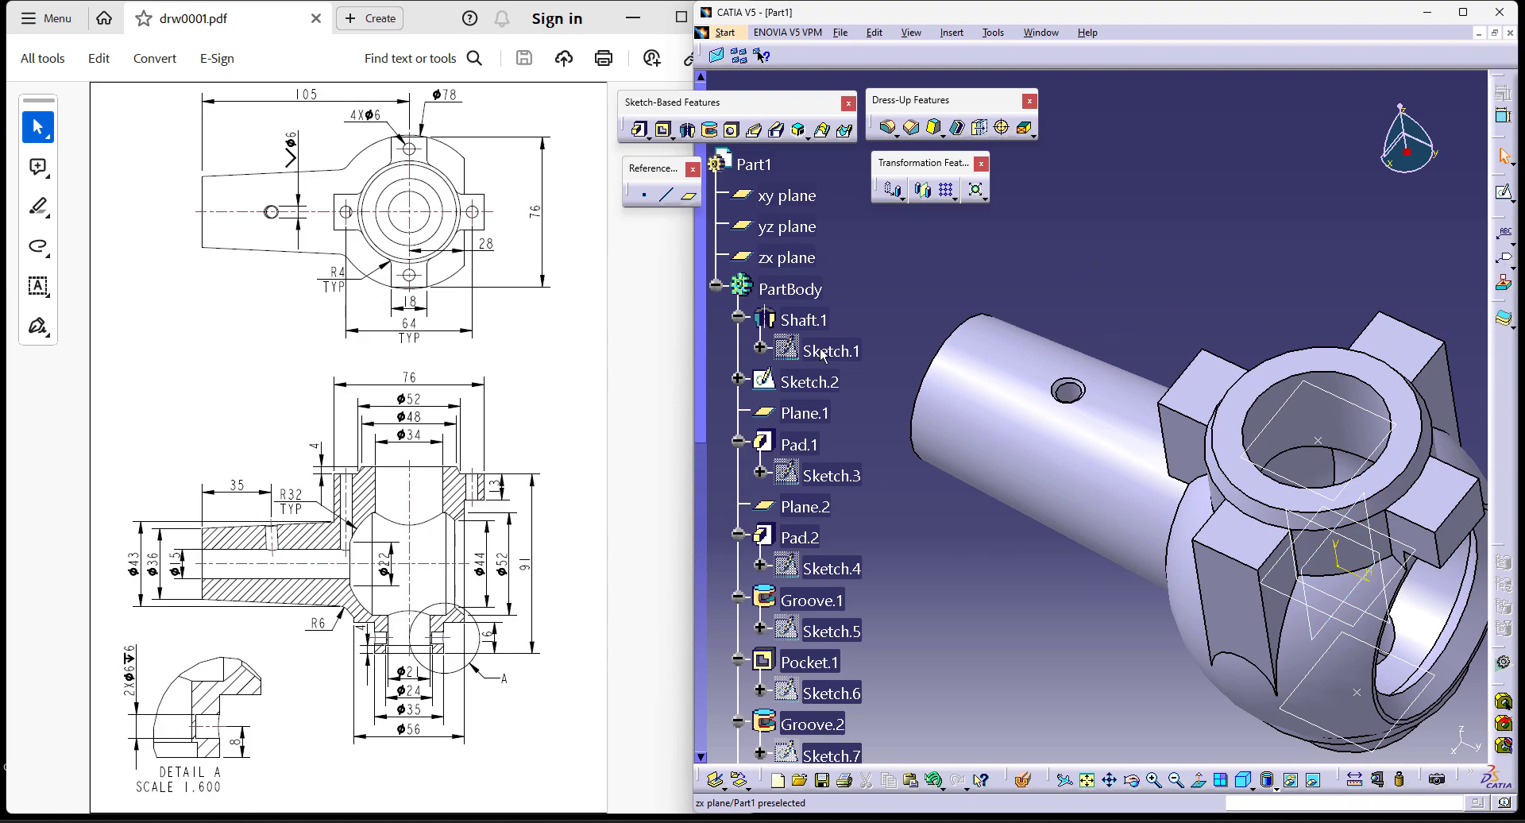
{"action": "middle_click_drag", "start_coordinate": [1457, 314], "coordinate": [1373, 297]}
{"action": "left_click", "coordinate": [1504, 193]}
{"action": "left_click", "coordinate": [1329, 329]}
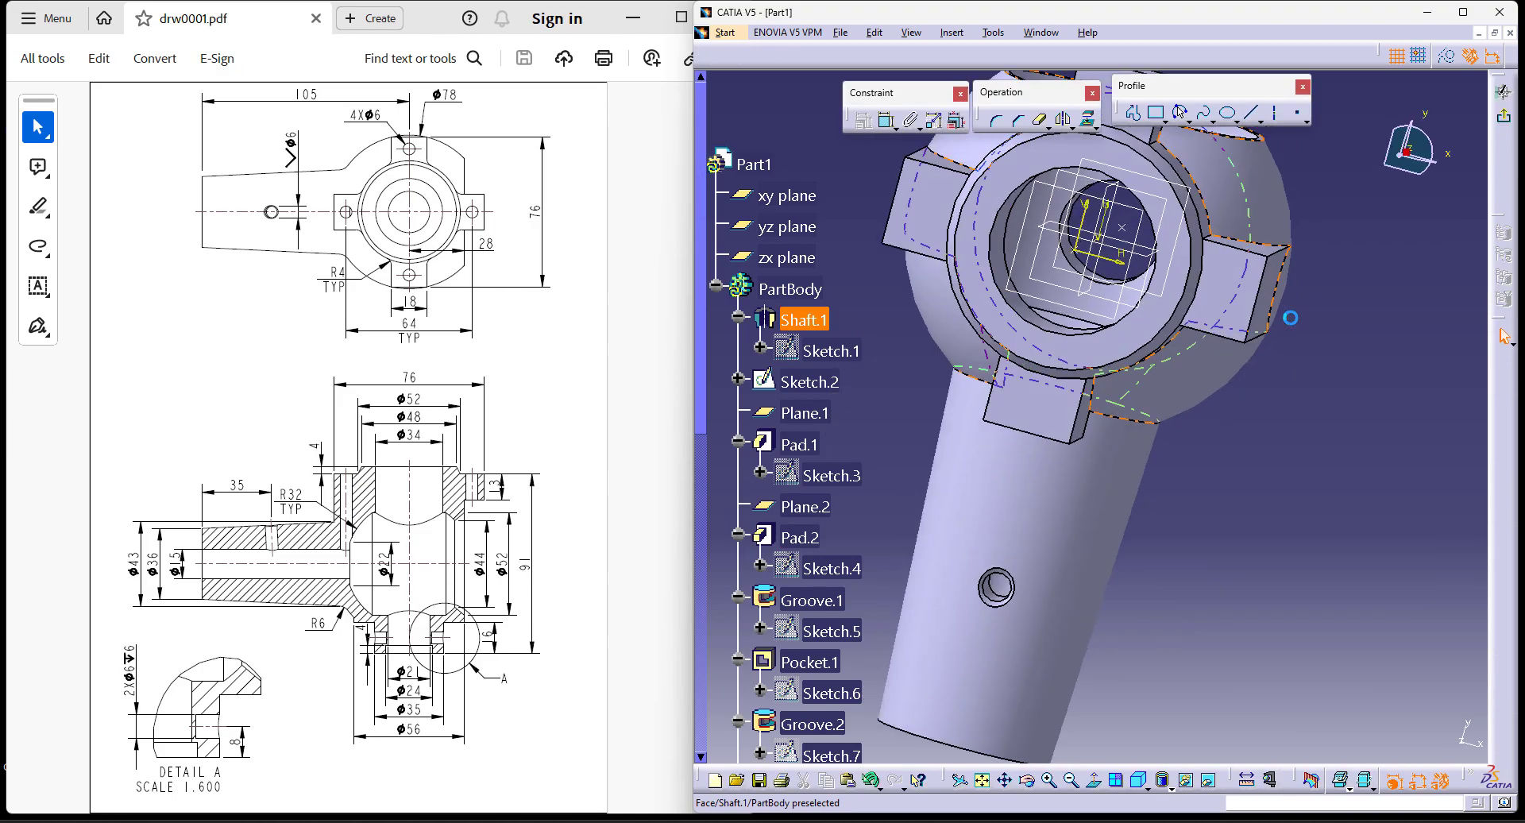
{"action": "left_click", "coordinate": [1300, 116]}
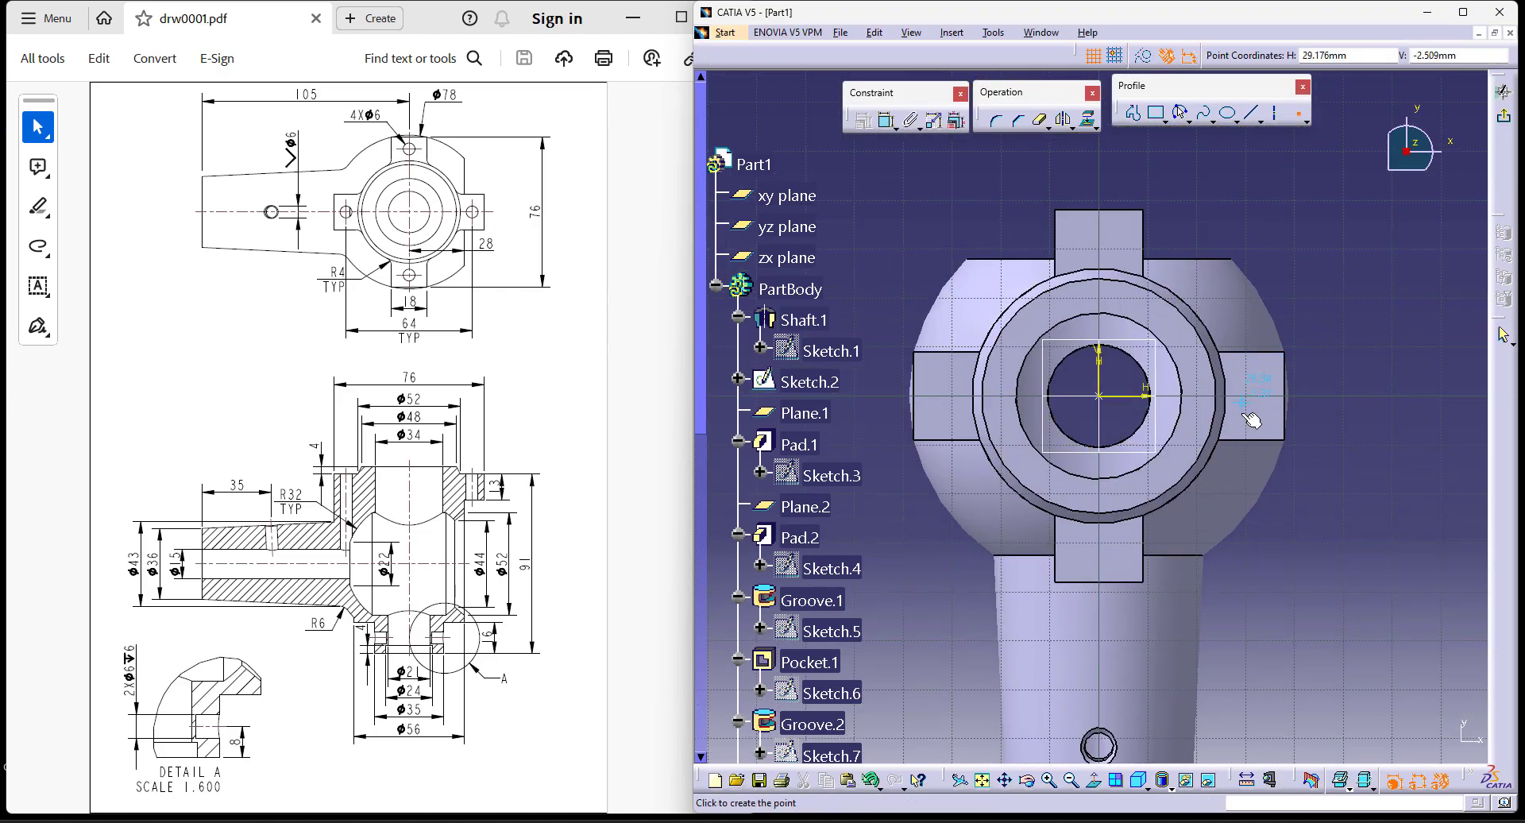
{"action": "left_click", "coordinate": [1261, 391]}
{"action": "left_click", "coordinate": [1062, 121]}
{"action": "left_click", "coordinate": [1100, 373]}
{"action": "left_click", "coordinate": [1320, 532]}
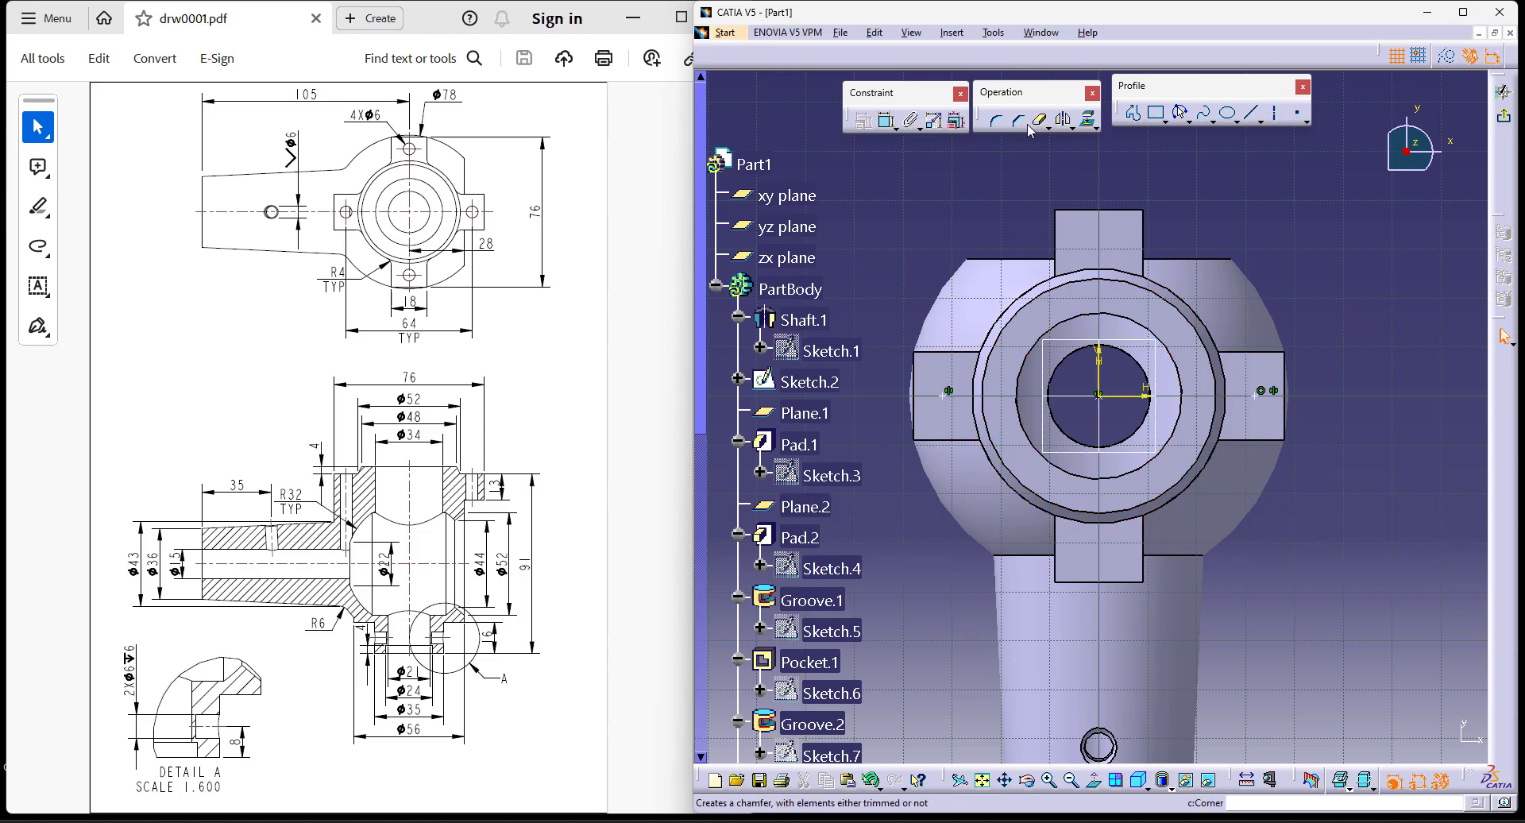
Step: Place a point on the lug opposite the arm and mirror it about the horizontal axis
{"action": "left_click", "coordinate": [1297, 113]}
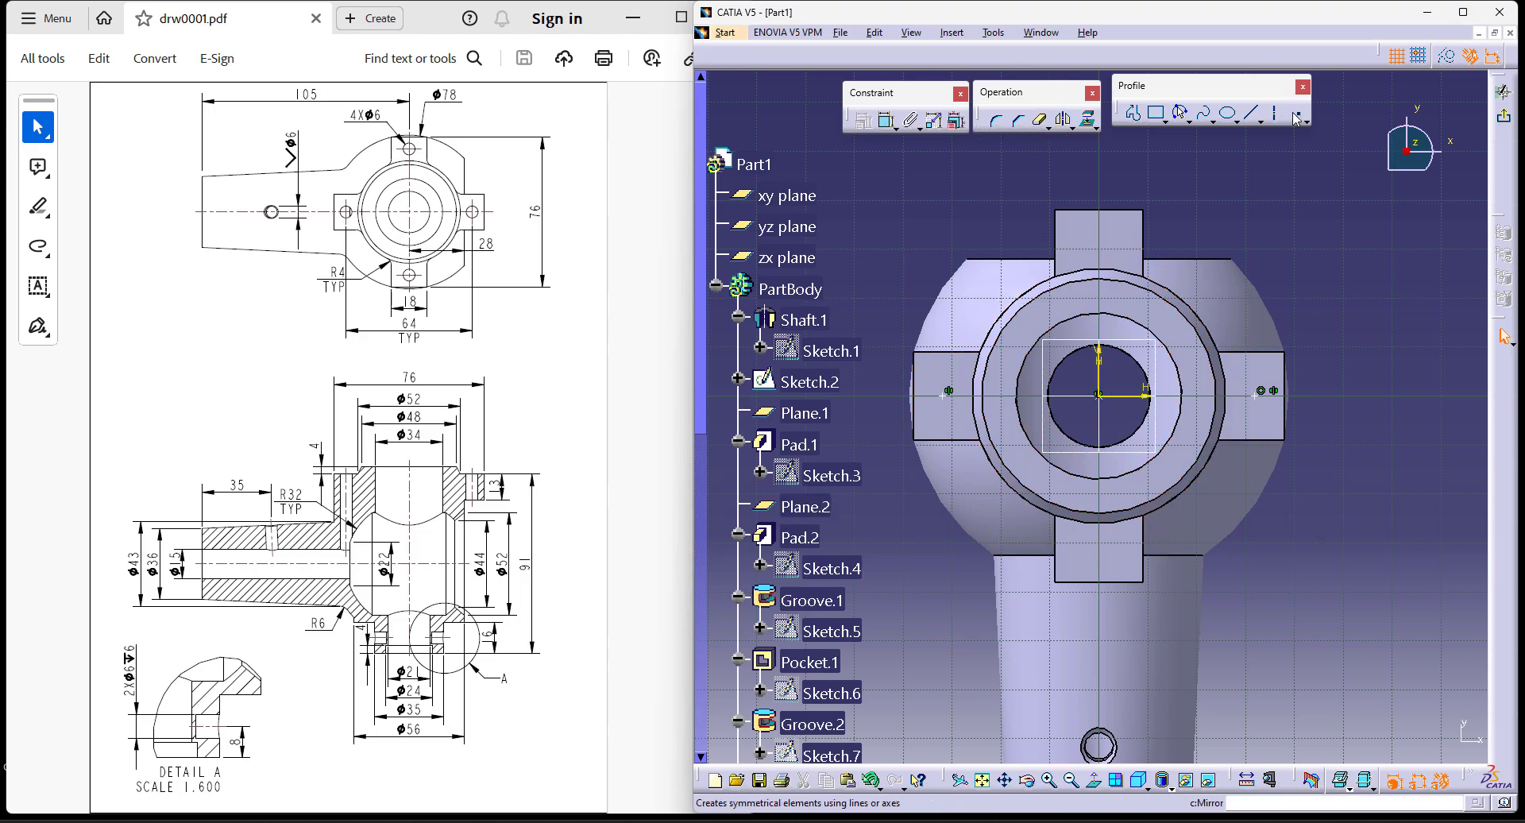
{"action": "left_click", "coordinate": [1104, 233]}
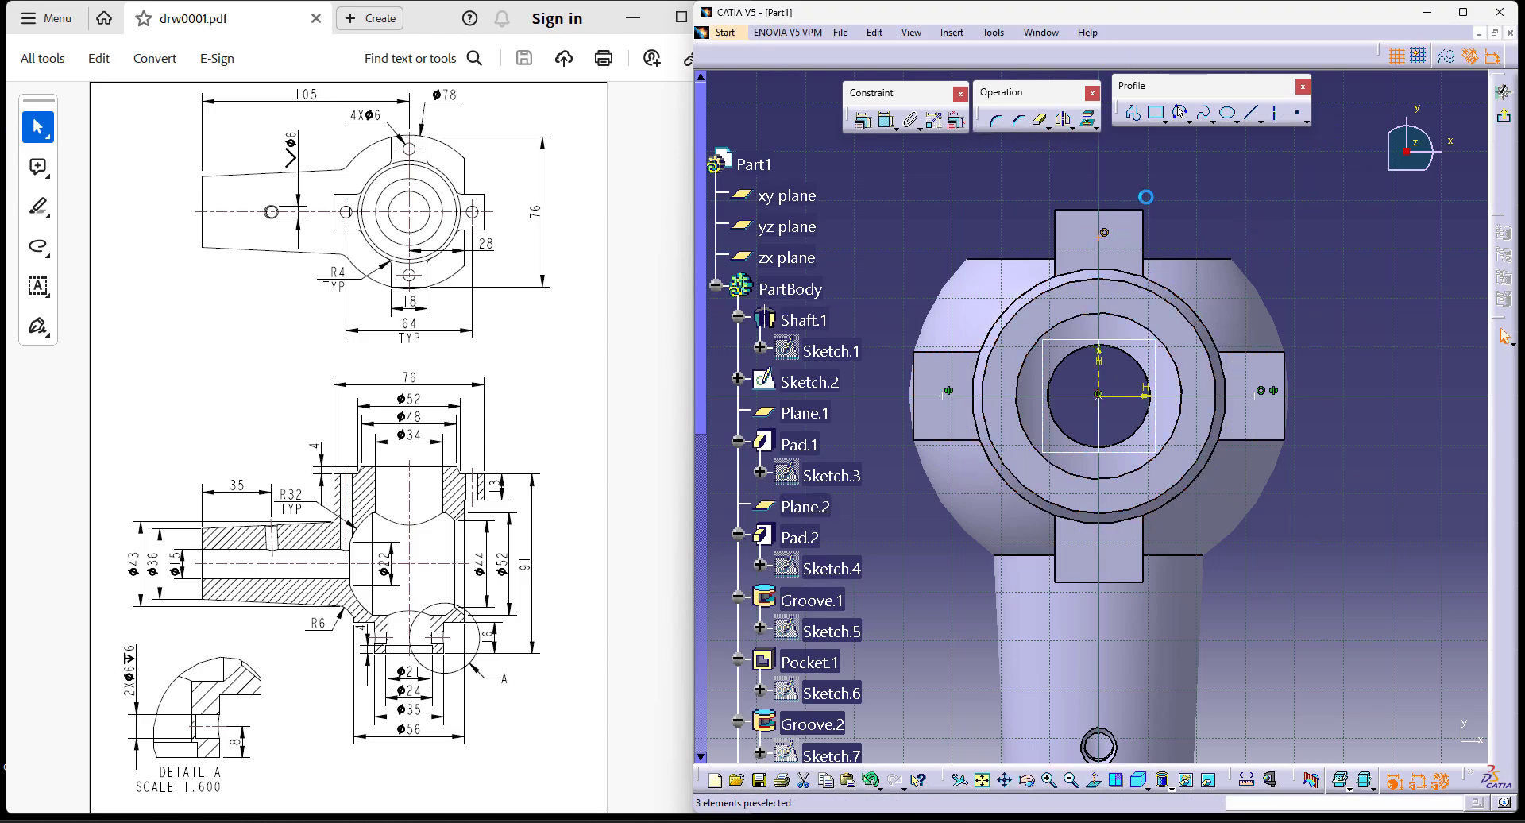
{"action": "left_click", "coordinate": [1128, 395]}
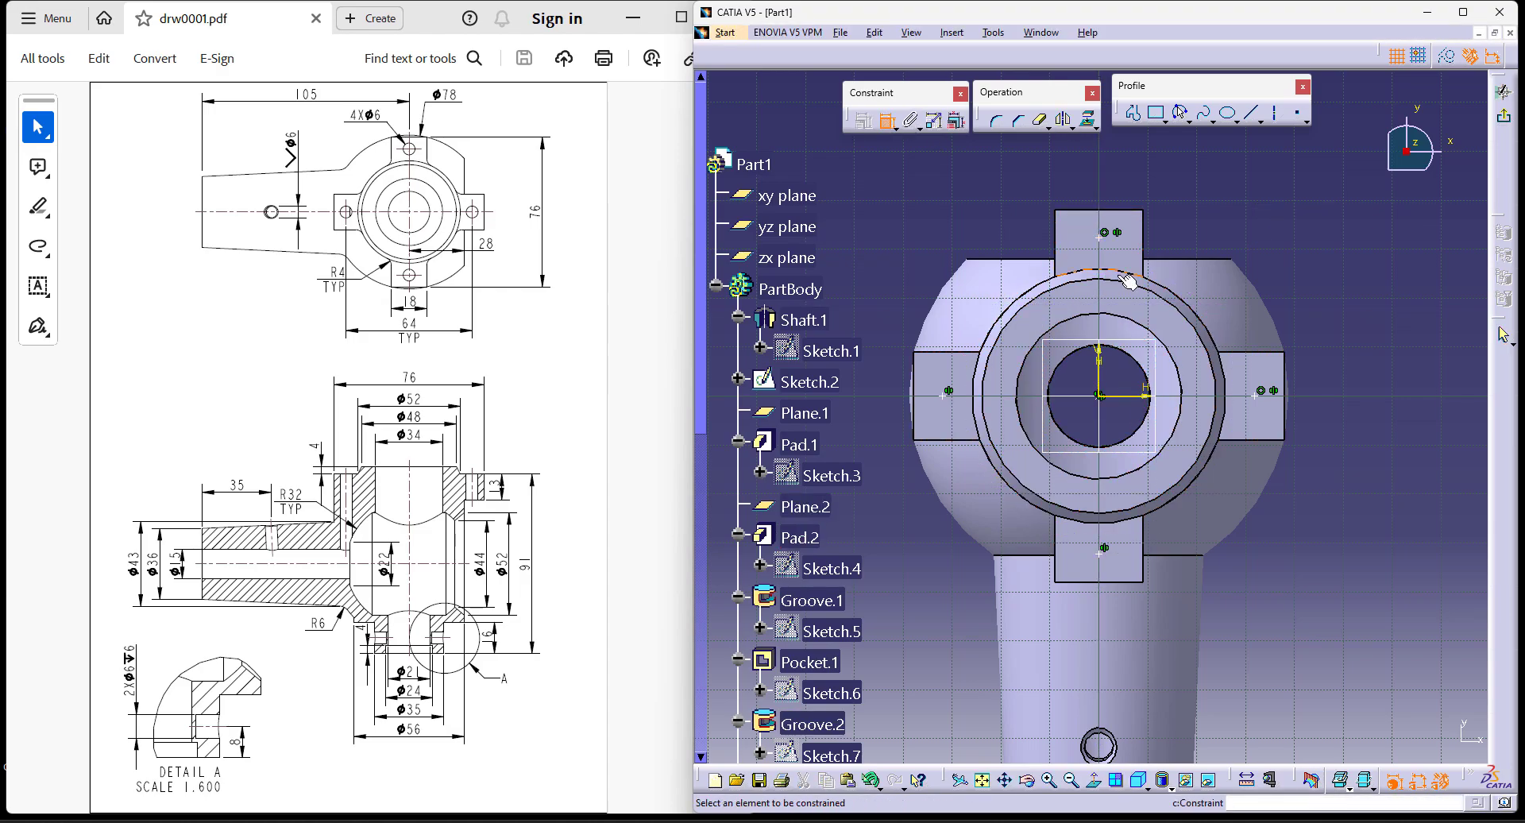
Step: Dimension the distance between the two vertically opposed lug points as 64 mm
{"action": "left_click", "coordinate": [1325, 421]}
{"action": "double_click", "coordinate": [1312, 426]}
{"action": "type", "text": "64mm"}
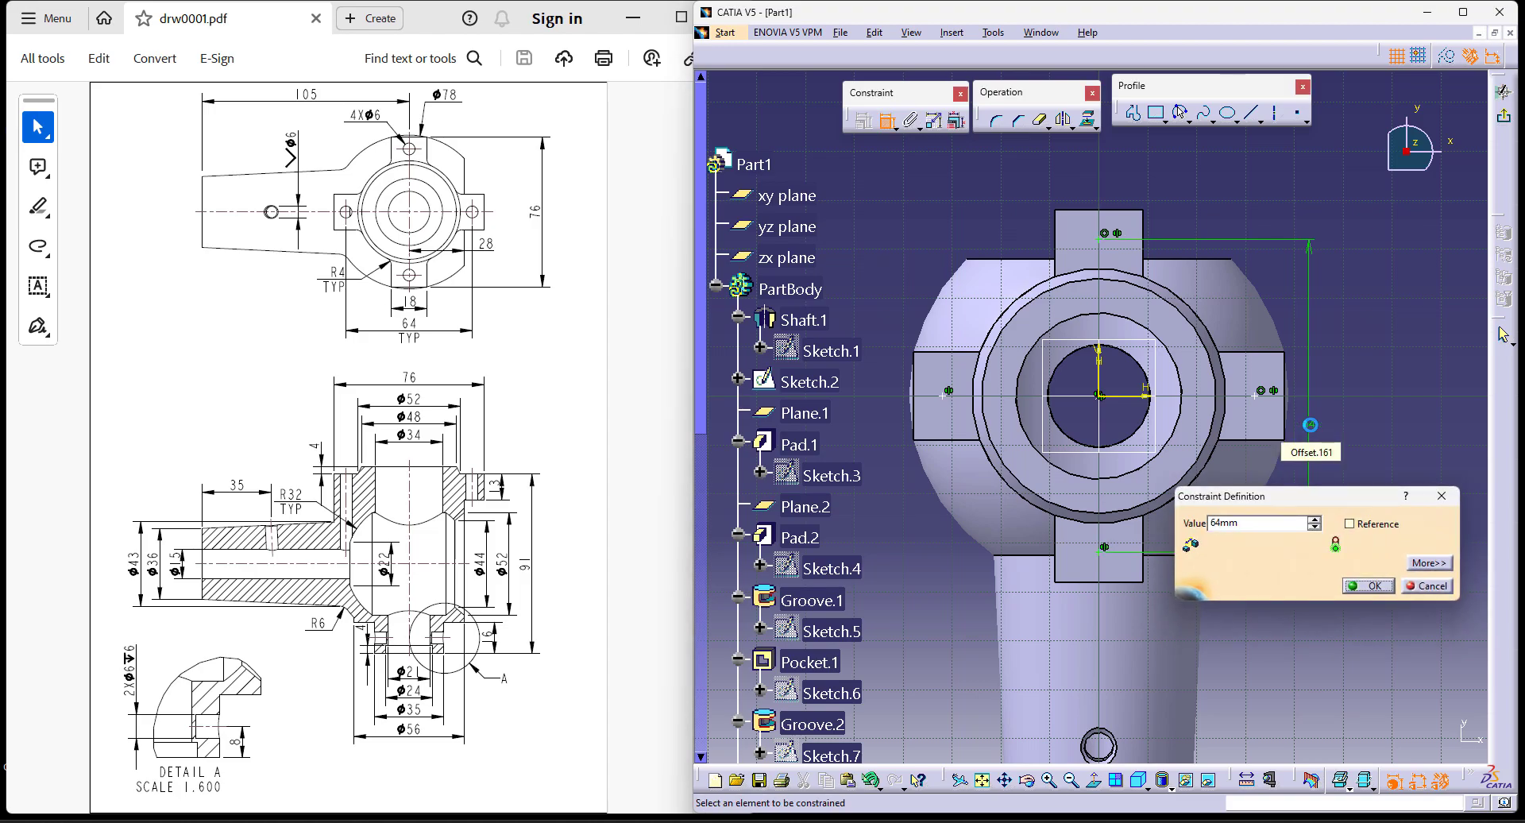
{"action": "key", "text": "Return"}
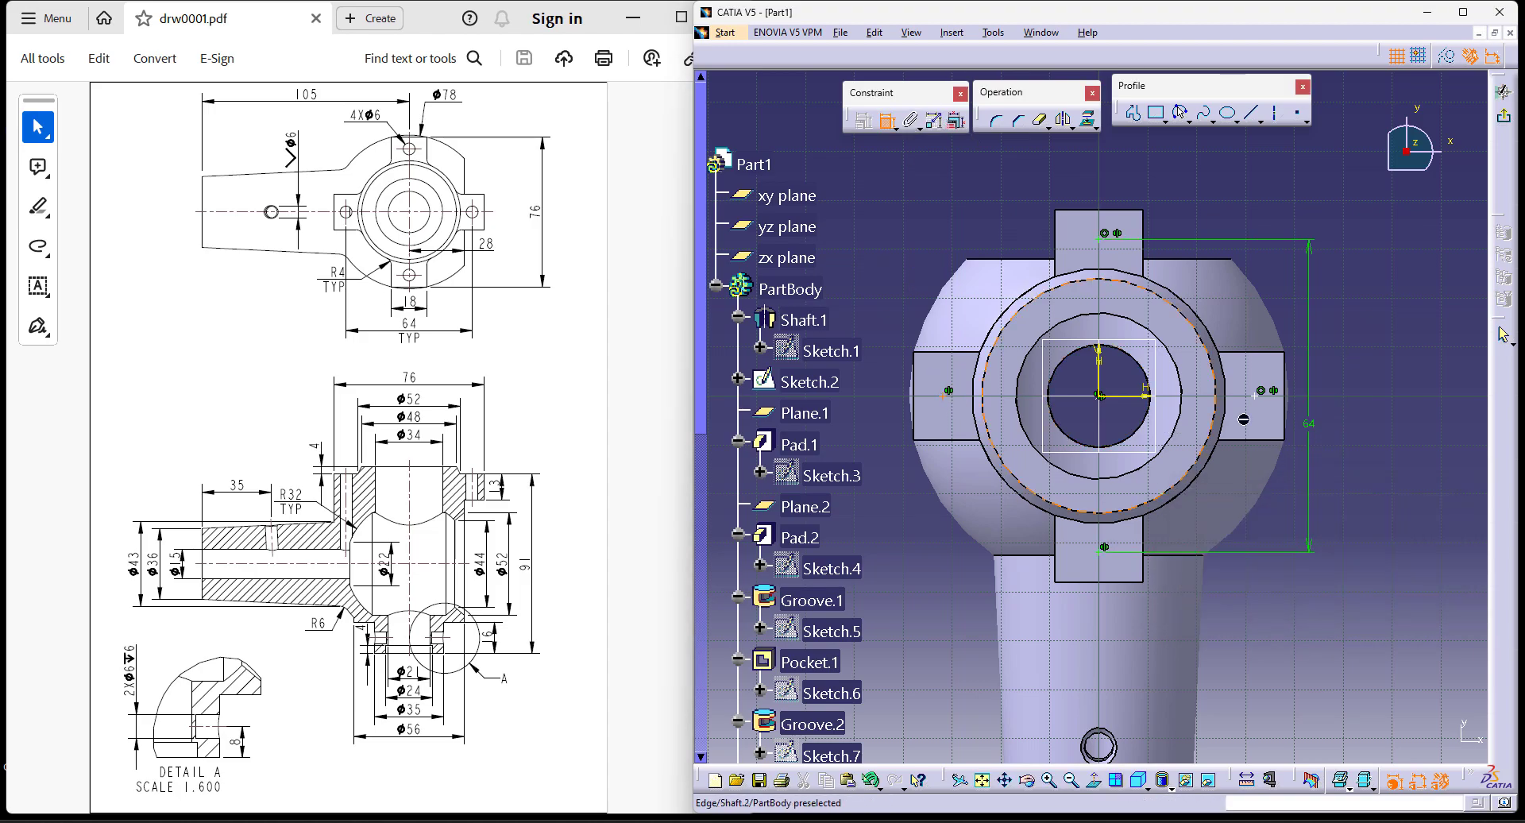
Step: Dimension the distance between the two horizontally opposed lug points as 64 mm and leave the sketch
{"action": "left_click", "coordinate": [1258, 396]}
{"action": "left_click", "coordinate": [1132, 148]}
{"action": "double_click", "coordinate": [1129, 145]}
{"action": "type", "text": "64"}
{"action": "key", "text": "Return"}
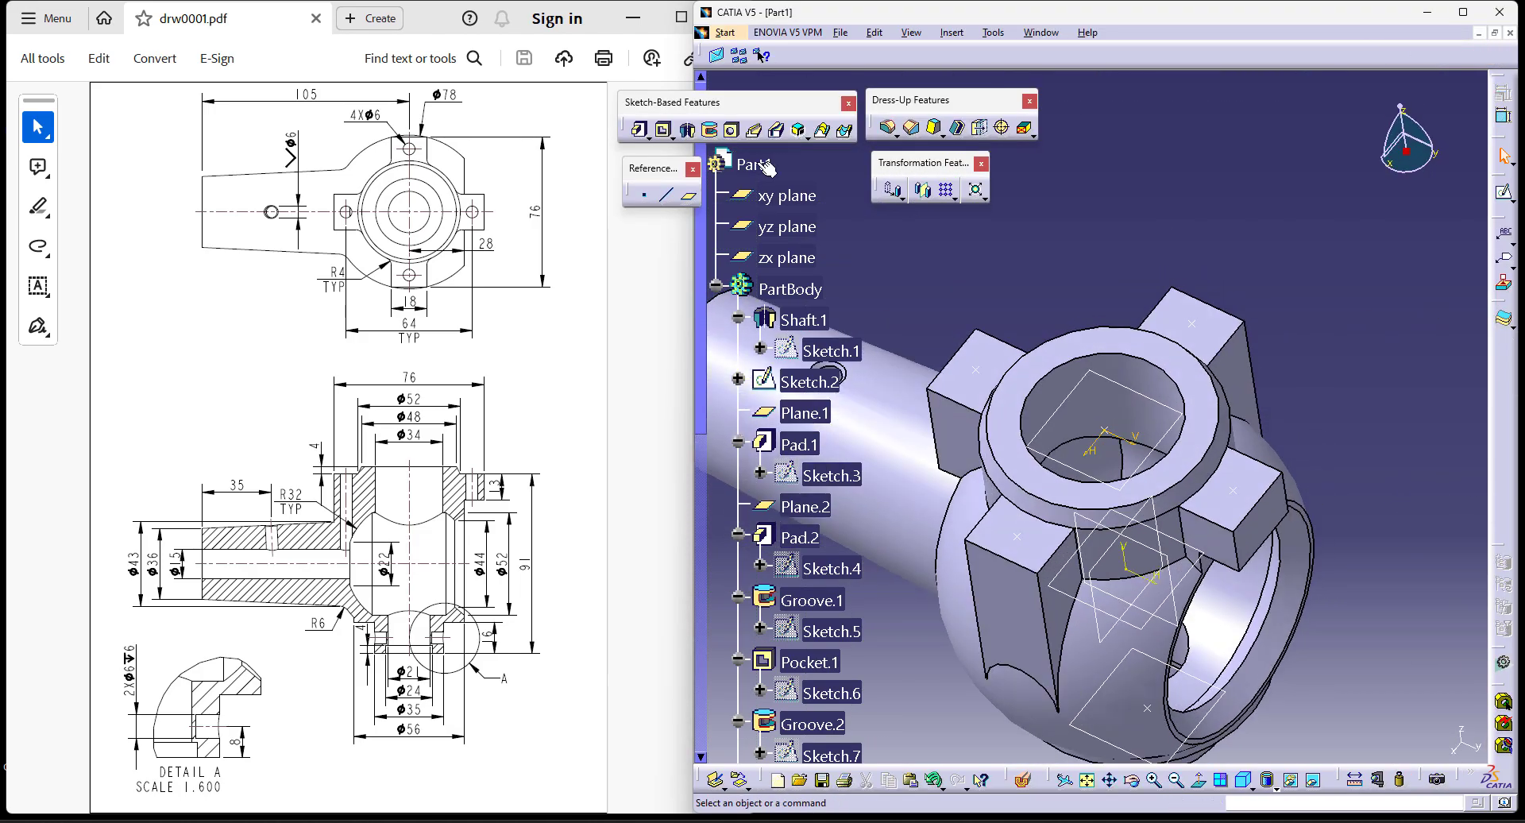
Step: Create a Simple 6 mm hole with an Up To Next extent at the sketched point on one flange lug
{"action": "left_click", "coordinate": [1192, 324]}
{"action": "left_click", "coordinate": [1216, 333]}
{"action": "left_click", "coordinate": [1220, 483]}
{"action": "left_click", "coordinate": [1225, 488]}
{"action": "left_click", "coordinate": [1231, 462]}
{"action": "left_click", "coordinate": [1226, 487]}
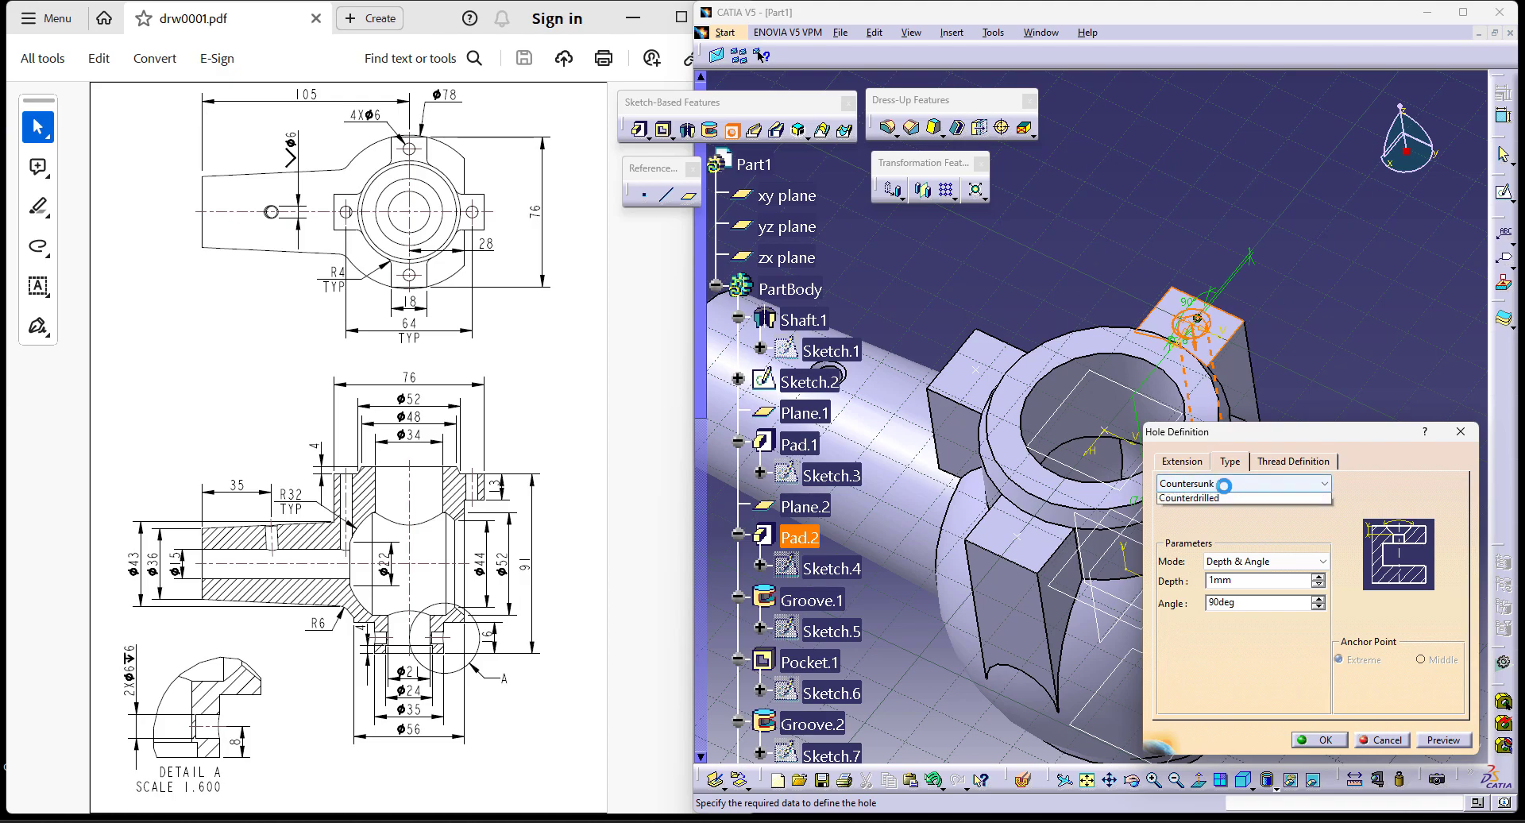
{"action": "left_click", "coordinate": [1223, 500]}
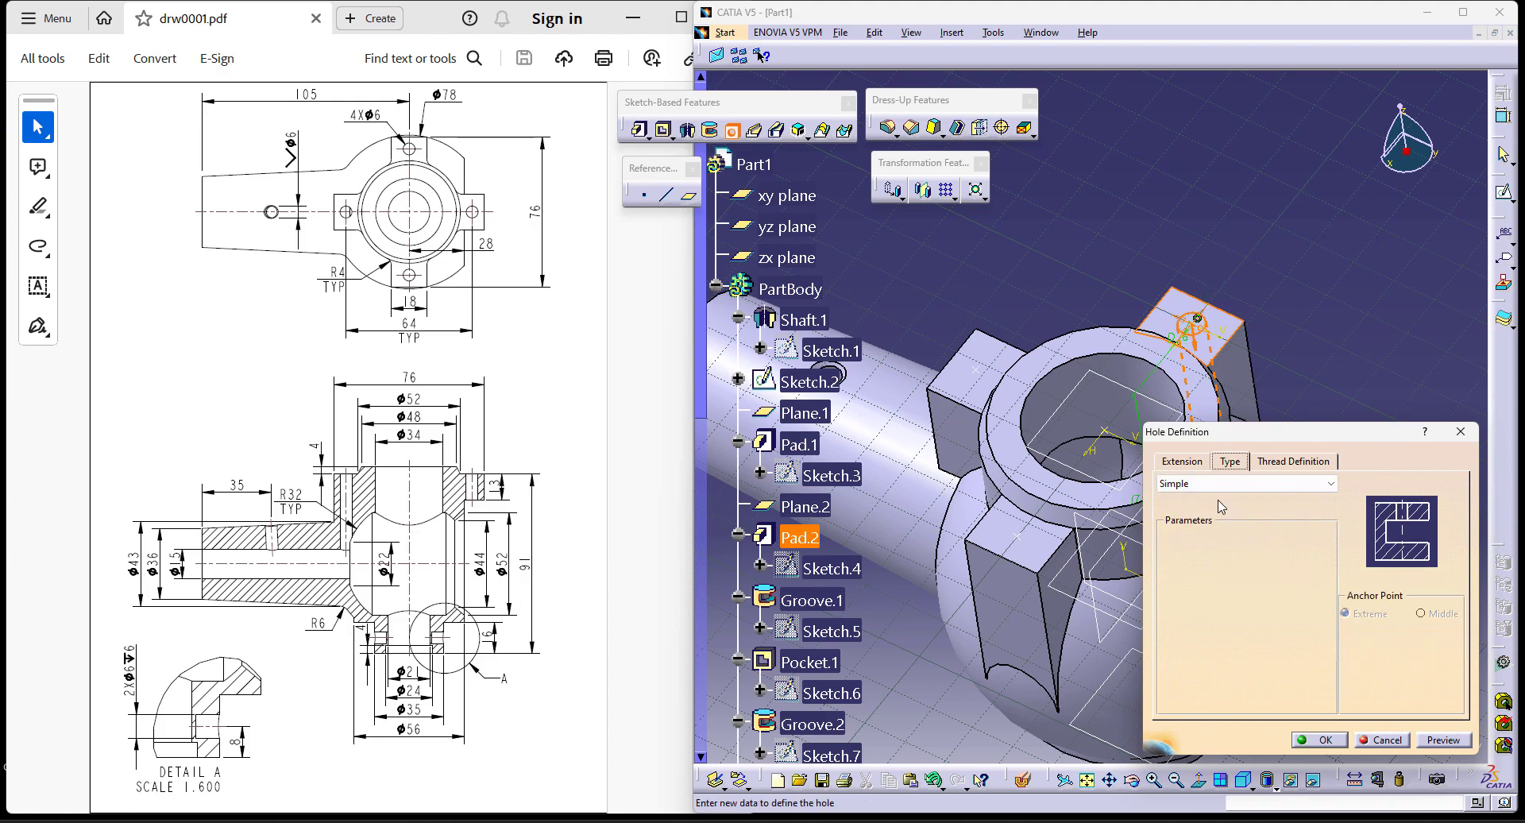
{"action": "left_click", "coordinate": [1183, 462]}
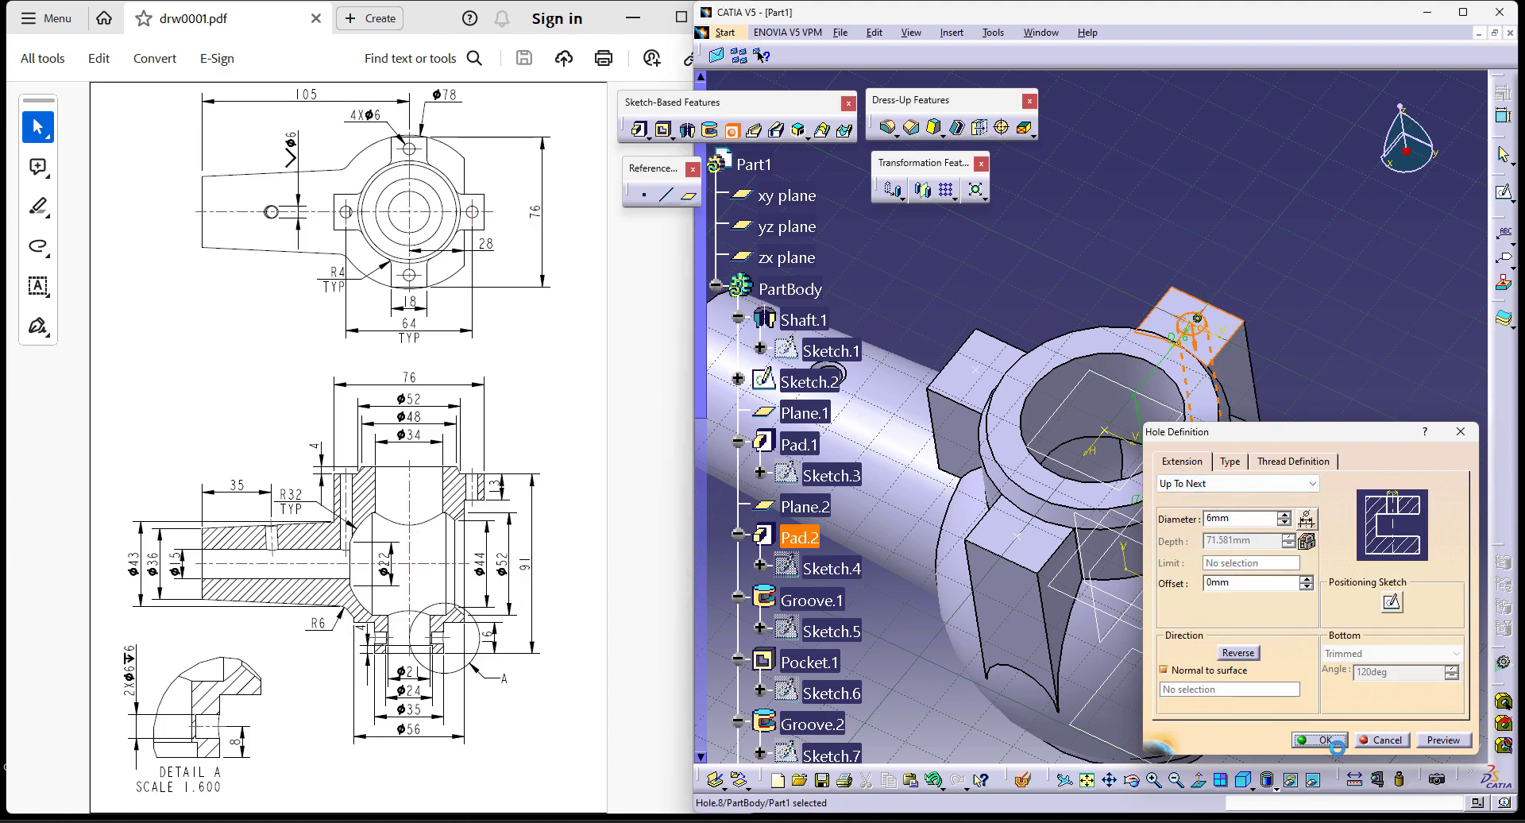
{"action": "left_click", "coordinate": [1323, 740]}
{"action": "middle_click_drag", "start_coordinate": [1399, 565], "coordinate": [1283, 503]}
{"action": "scroll", "coordinate": [845, 725], "scroll_direction": "down", "scroll_amount": 3}
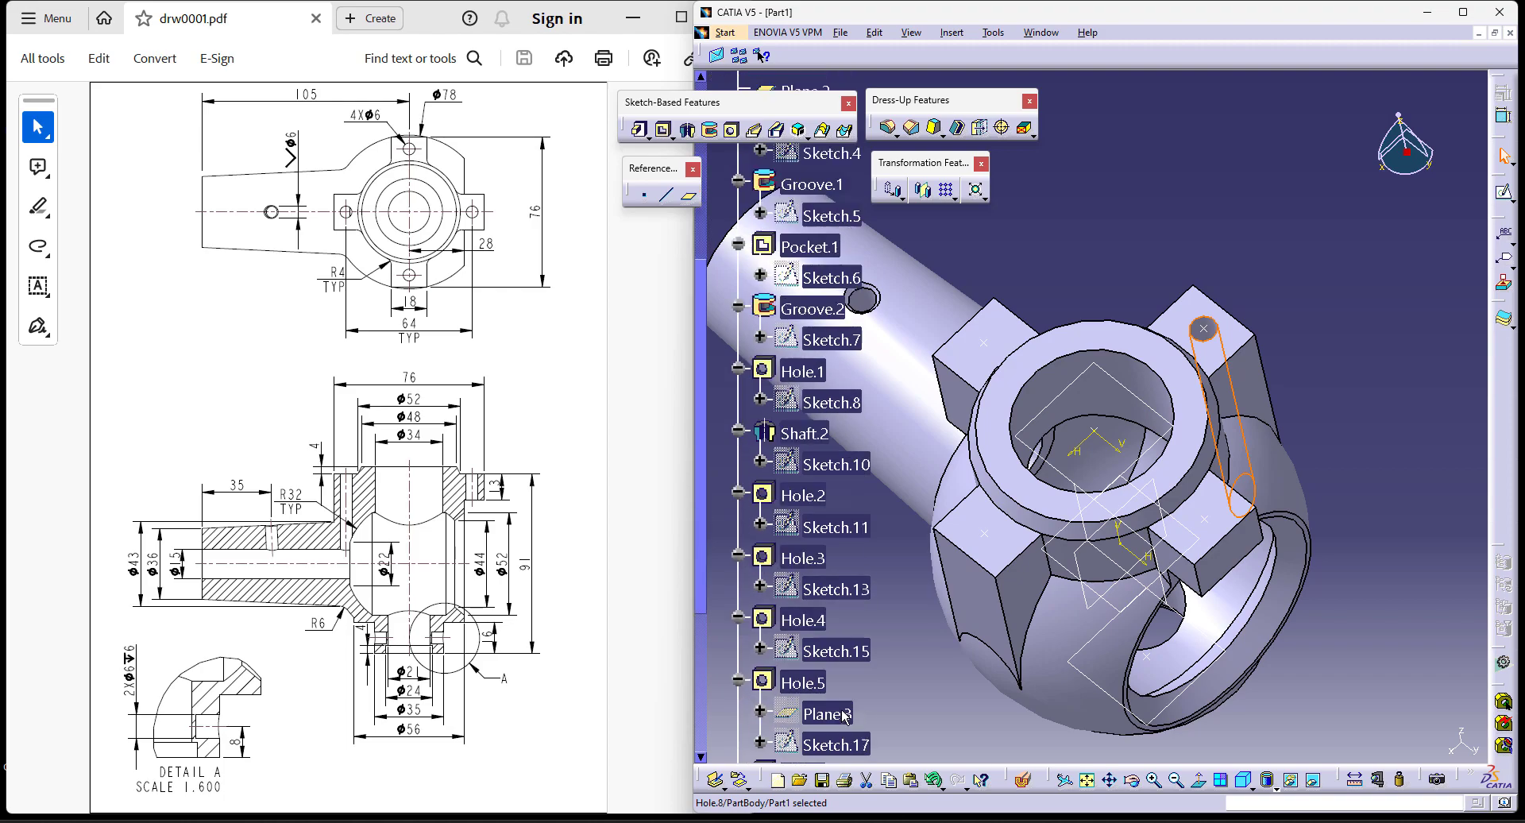
{"action": "double_click", "coordinate": [822, 685]}
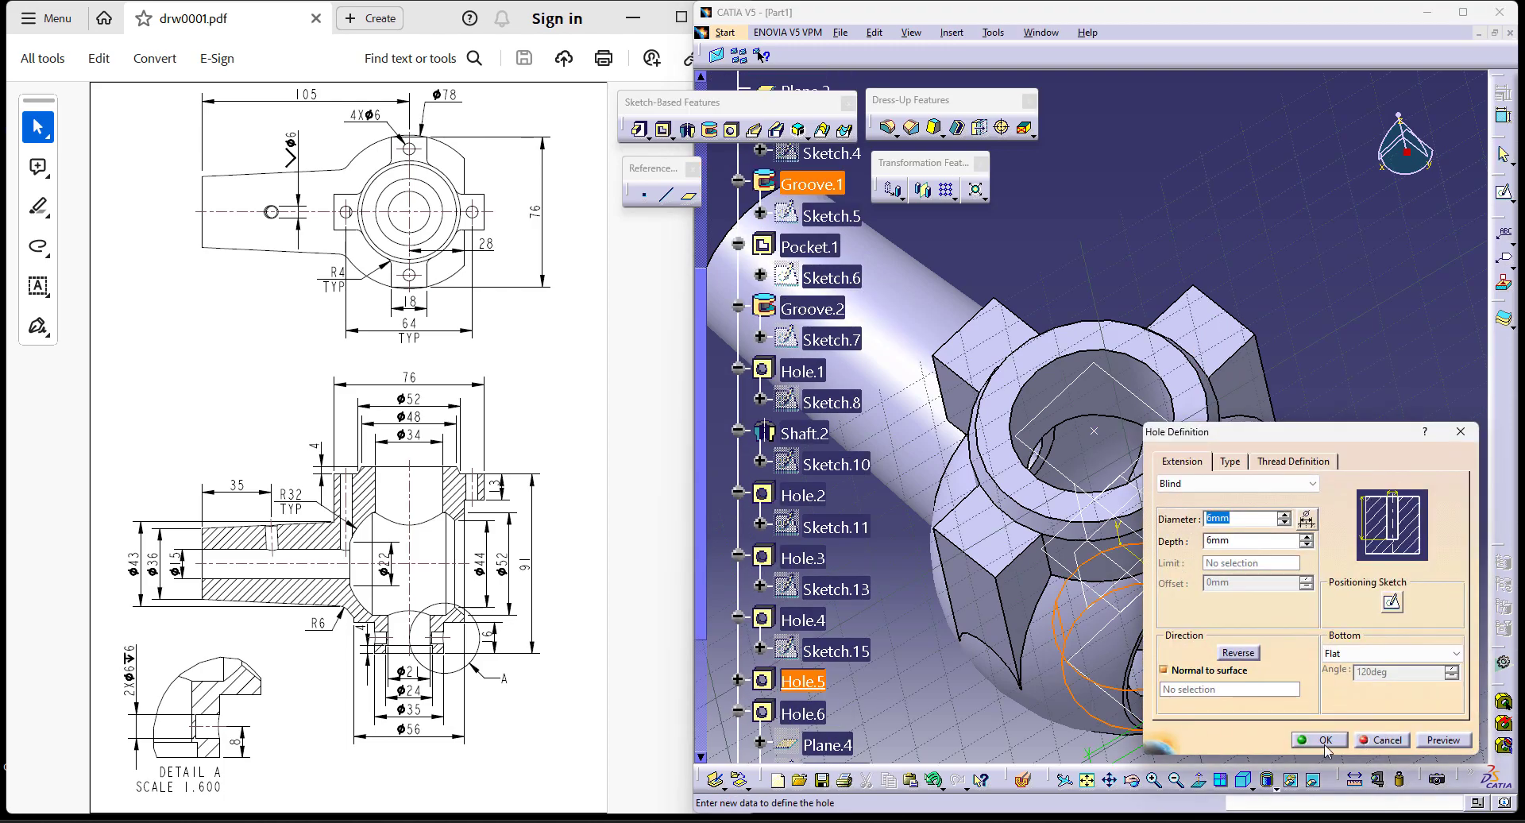
{"action": "left_click", "coordinate": [1326, 742]}
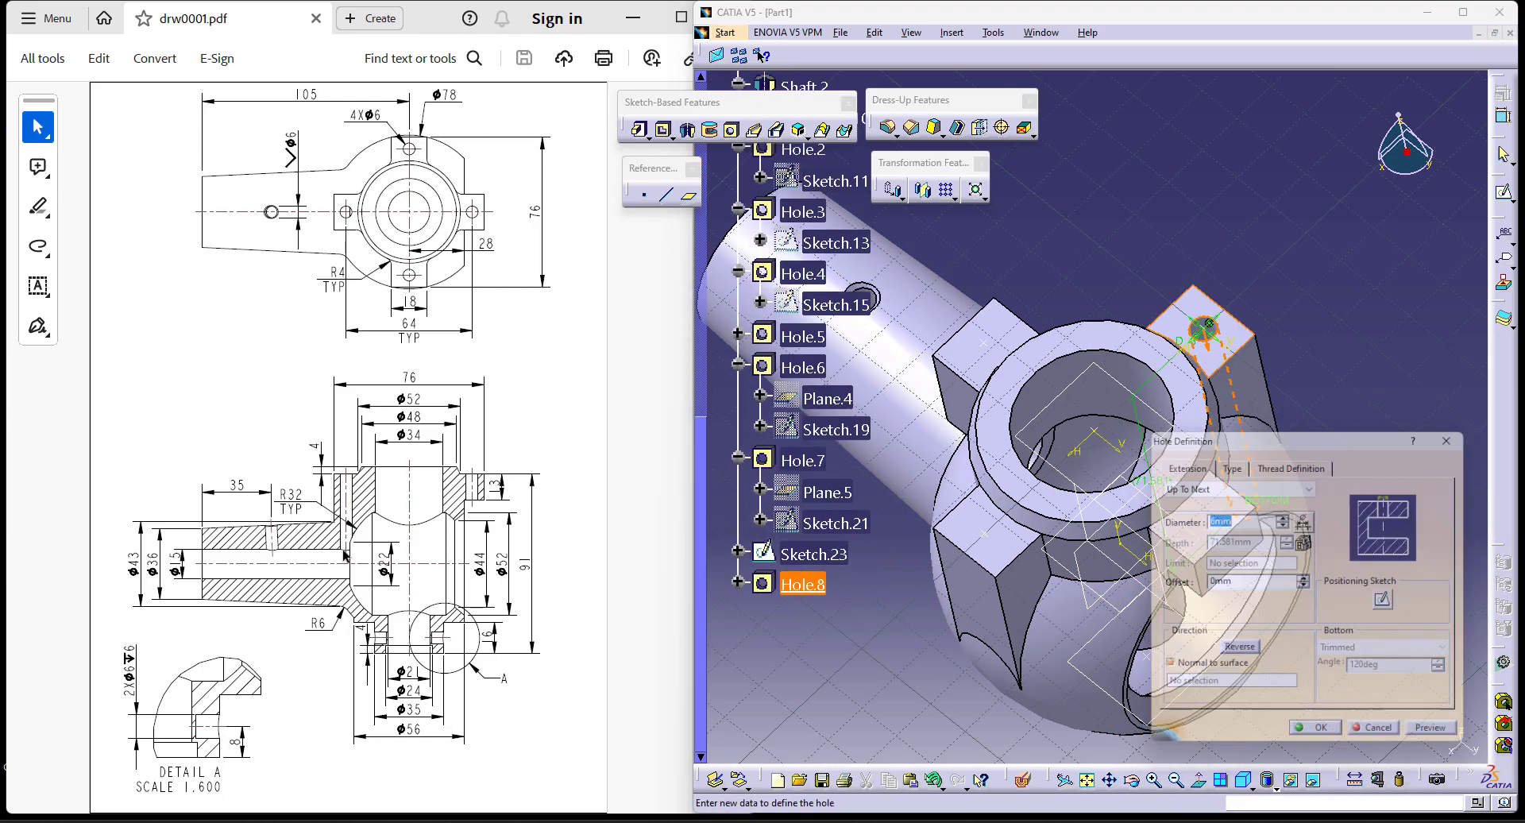
Step: Change the lug hole's extent to Up To Plane, limited by the horizontal reference plane through the sphere's centre
{"action": "middle_click_drag", "start_coordinate": [802, 581], "coordinate": [1161, 486]}
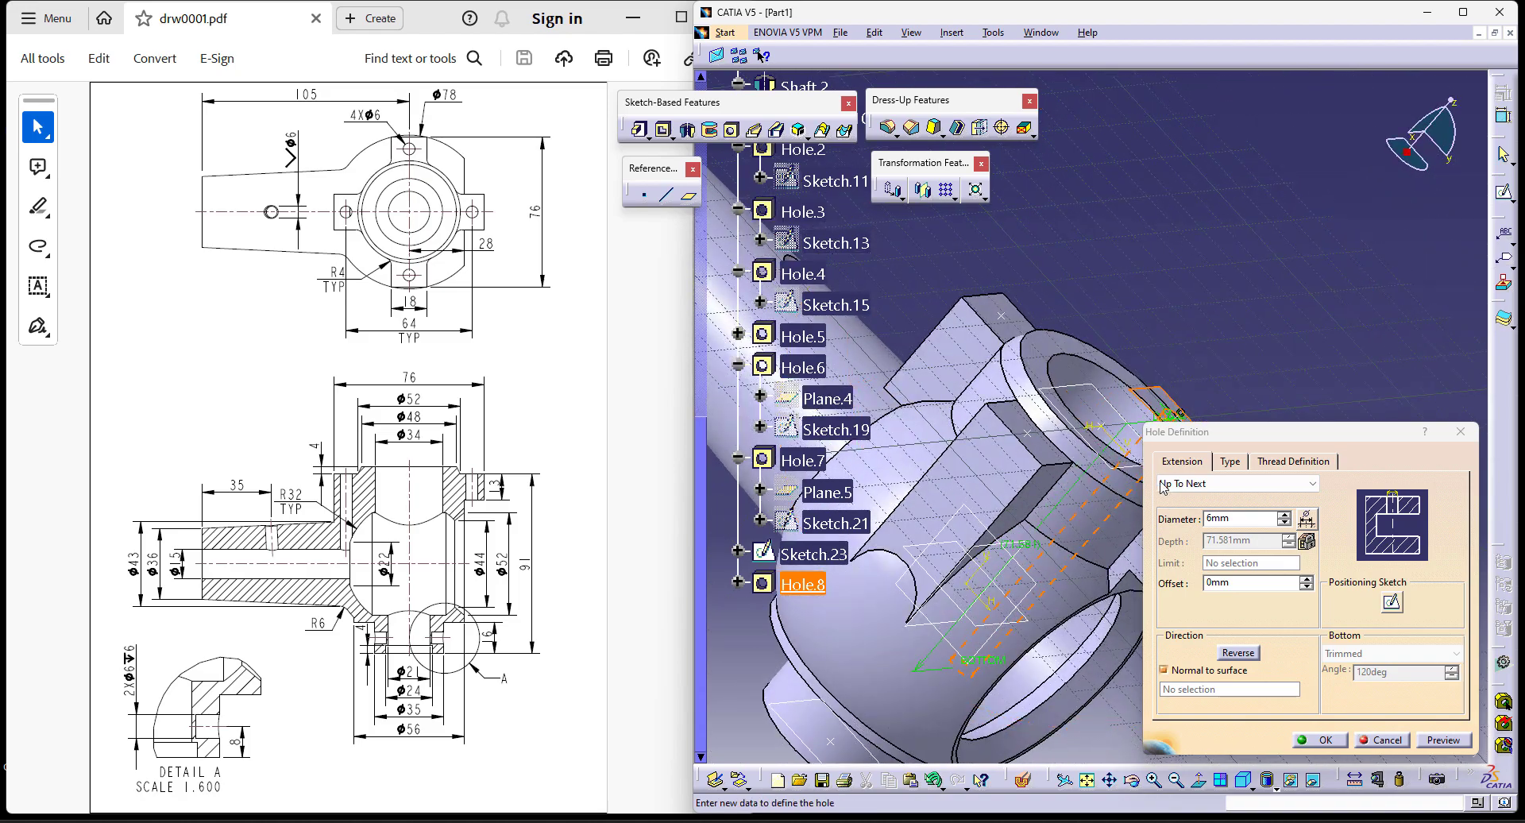
{"action": "left_click", "coordinate": [1235, 483]}
{"action": "left_click", "coordinate": [1215, 543]}
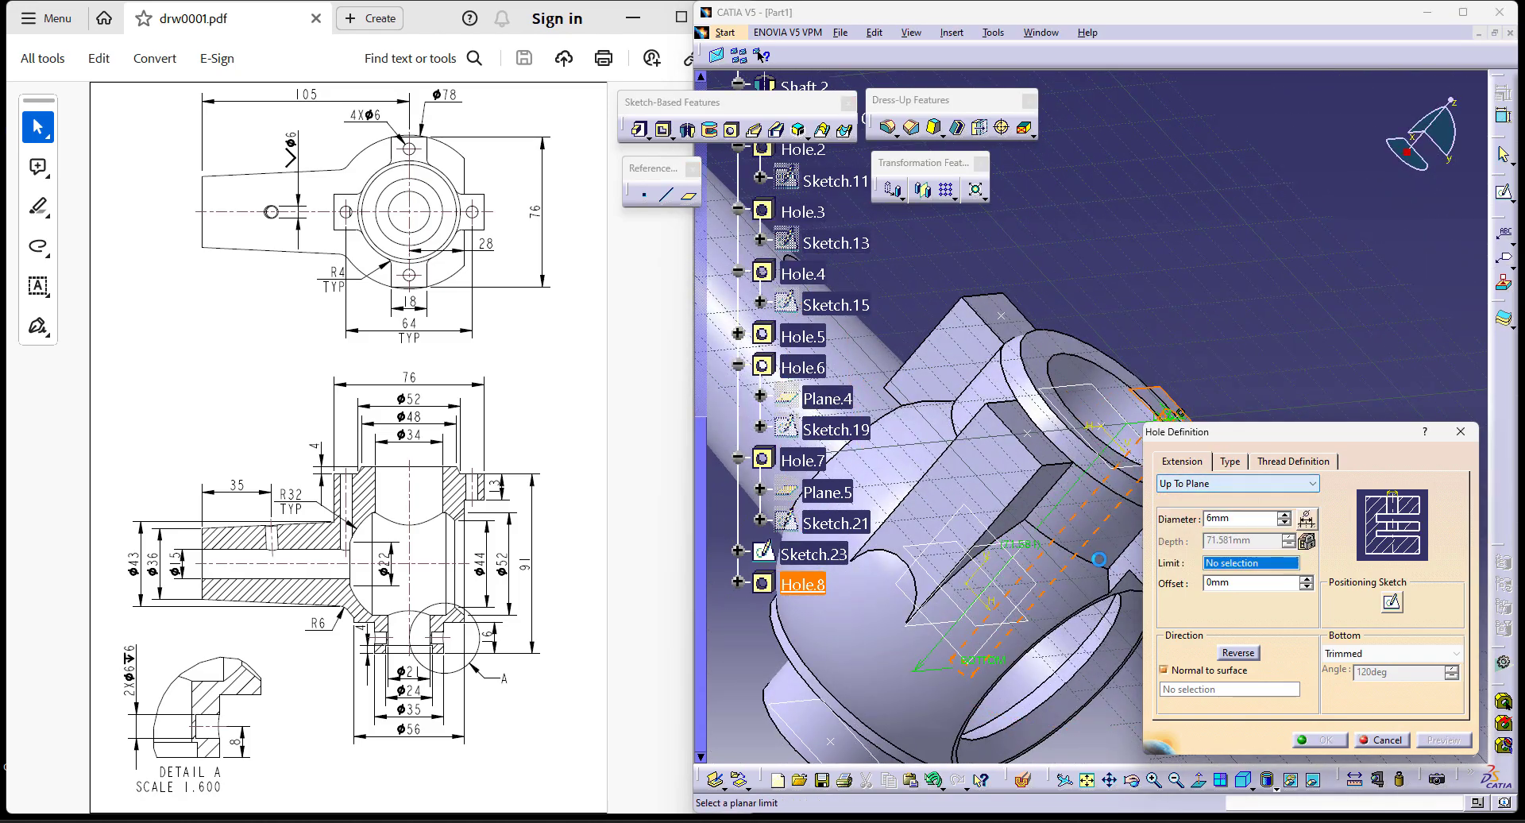
{"action": "left_click", "coordinate": [968, 630]}
{"action": "middle_click_drag", "start_coordinate": [968, 630], "coordinate": [818, 556]}
{"action": "left_click", "coordinate": [1328, 742]}
Step: Repeat the lug hole on the other three lugs with a User Pattern positioned by the sketched points
{"action": "middle_click_drag", "start_coordinate": [1334, 535], "coordinate": [1361, 534]}
{"action": "left_click", "coordinate": [952, 197]}
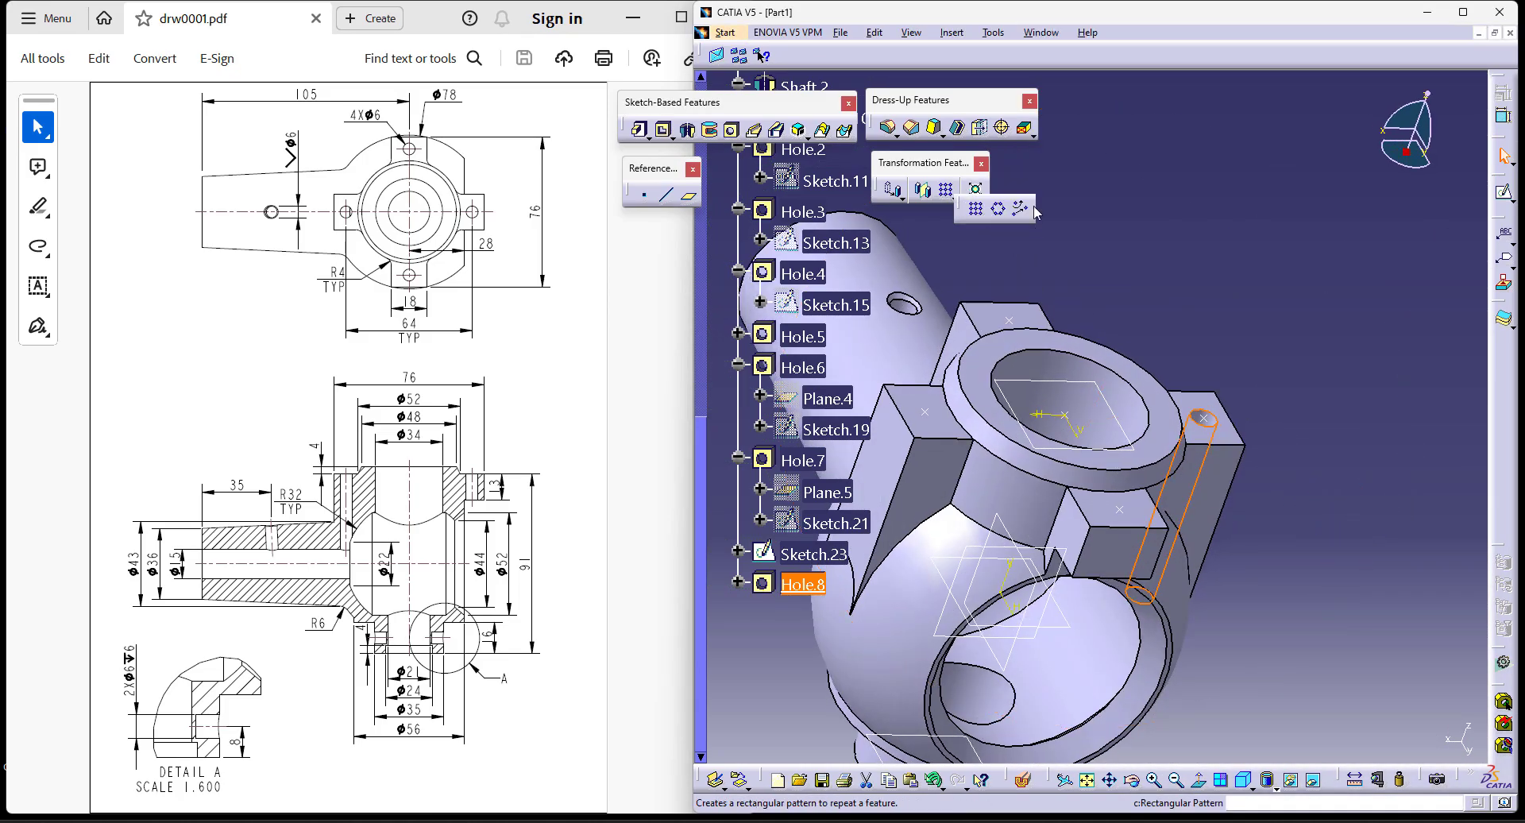
{"action": "left_click", "coordinate": [1024, 213]}
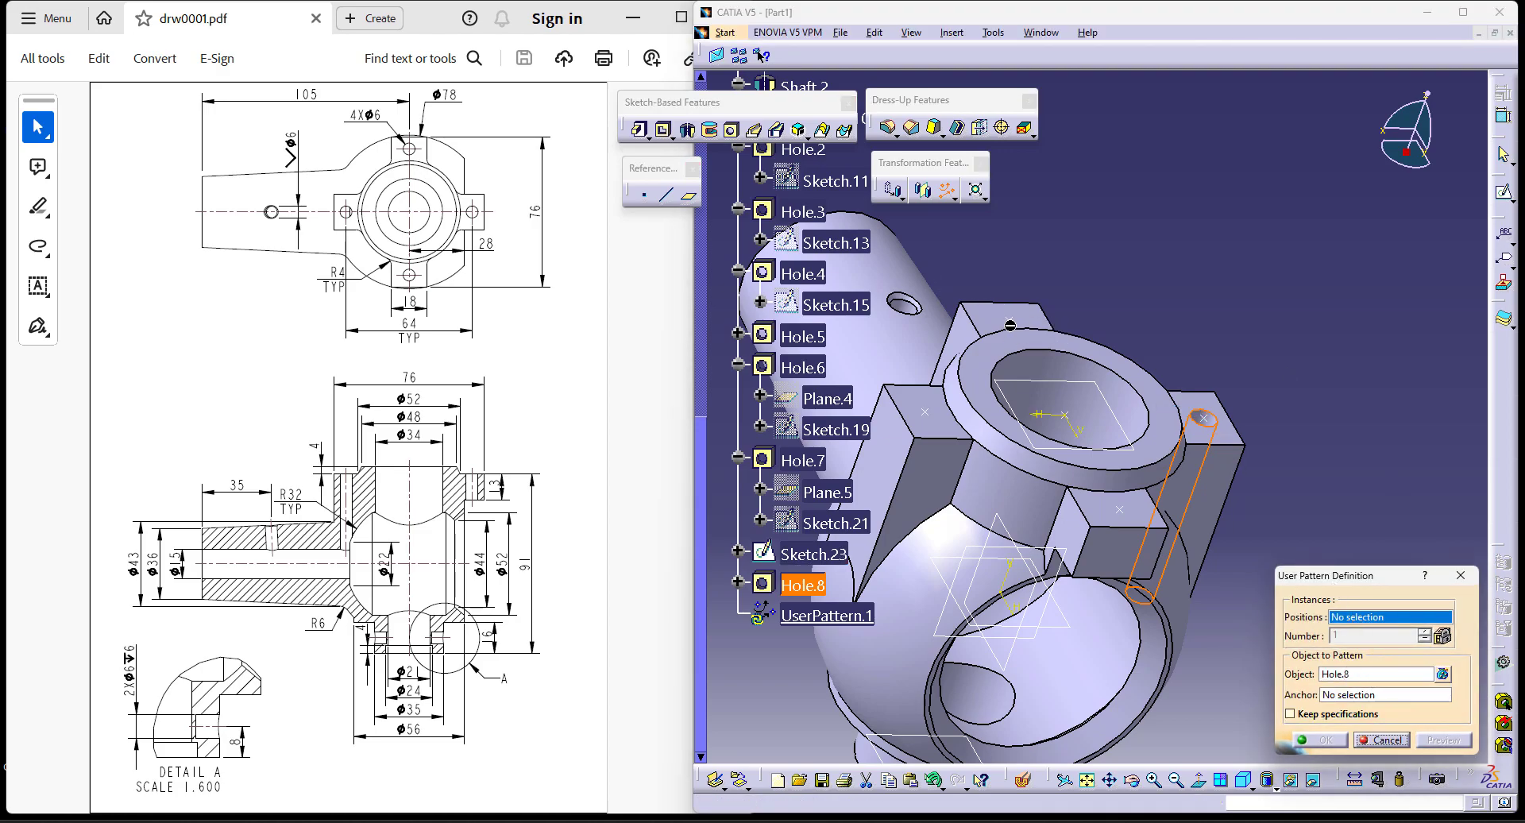
{"action": "left_click", "coordinate": [1010, 329]}
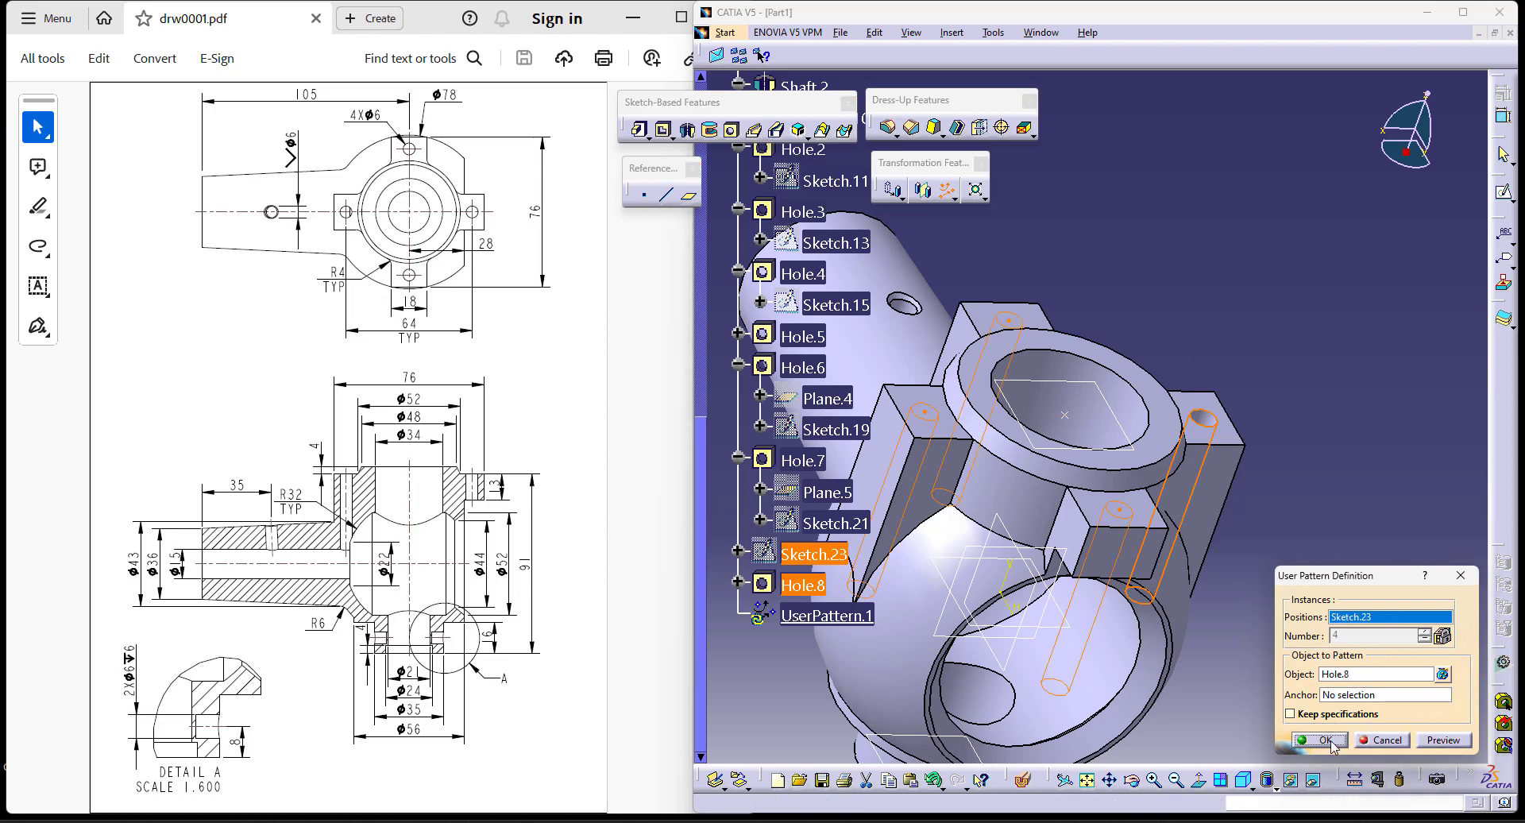
{"action": "left_click", "coordinate": [1327, 740]}
Step: Fillet the edge where the tapered arm meets the spherical body with the drawing's R6 radius
{"action": "middle_click_drag", "start_coordinate": [1160, 445], "coordinate": [1110, 741]}
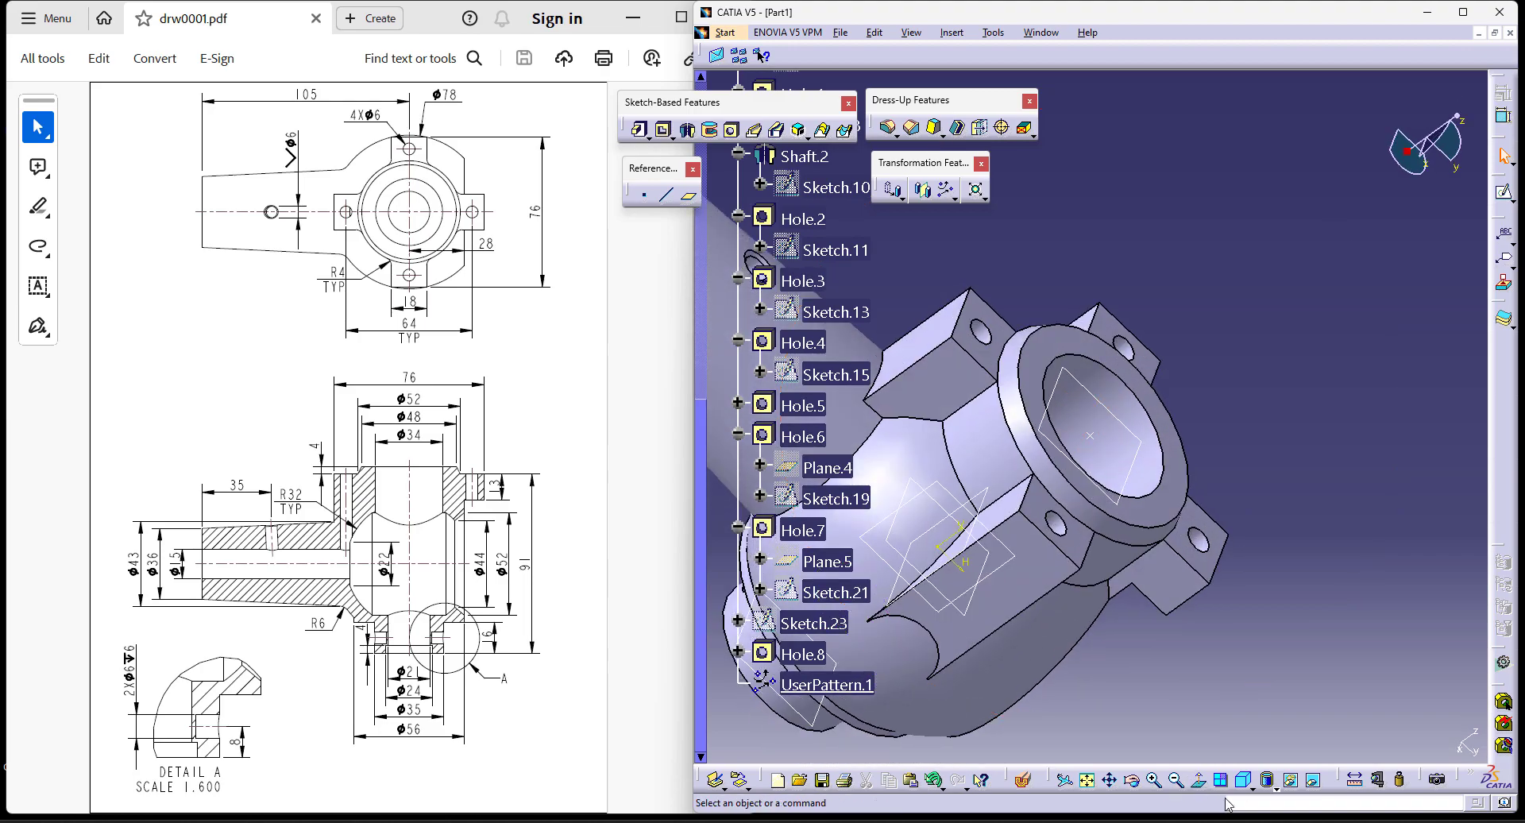
{"action": "middle_click_drag", "start_coordinate": [1224, 755], "coordinate": [1353, 495]}
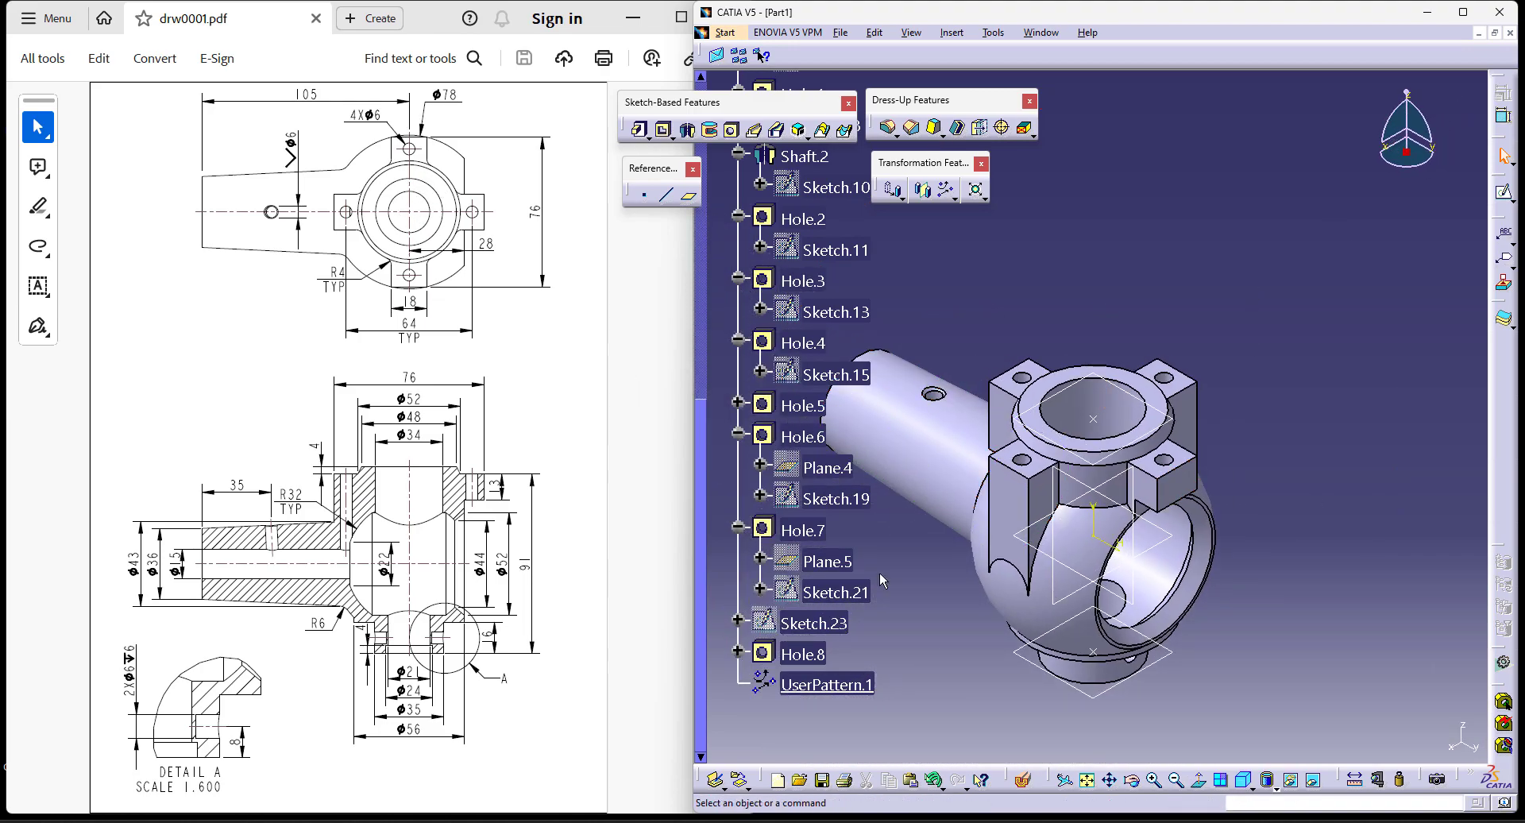
{"action": "middle_click_drag", "start_coordinate": [1061, 596], "coordinate": [1119, 616]}
{"action": "middle_click_drag", "start_coordinate": [993, 645], "coordinate": [1002, 343]}
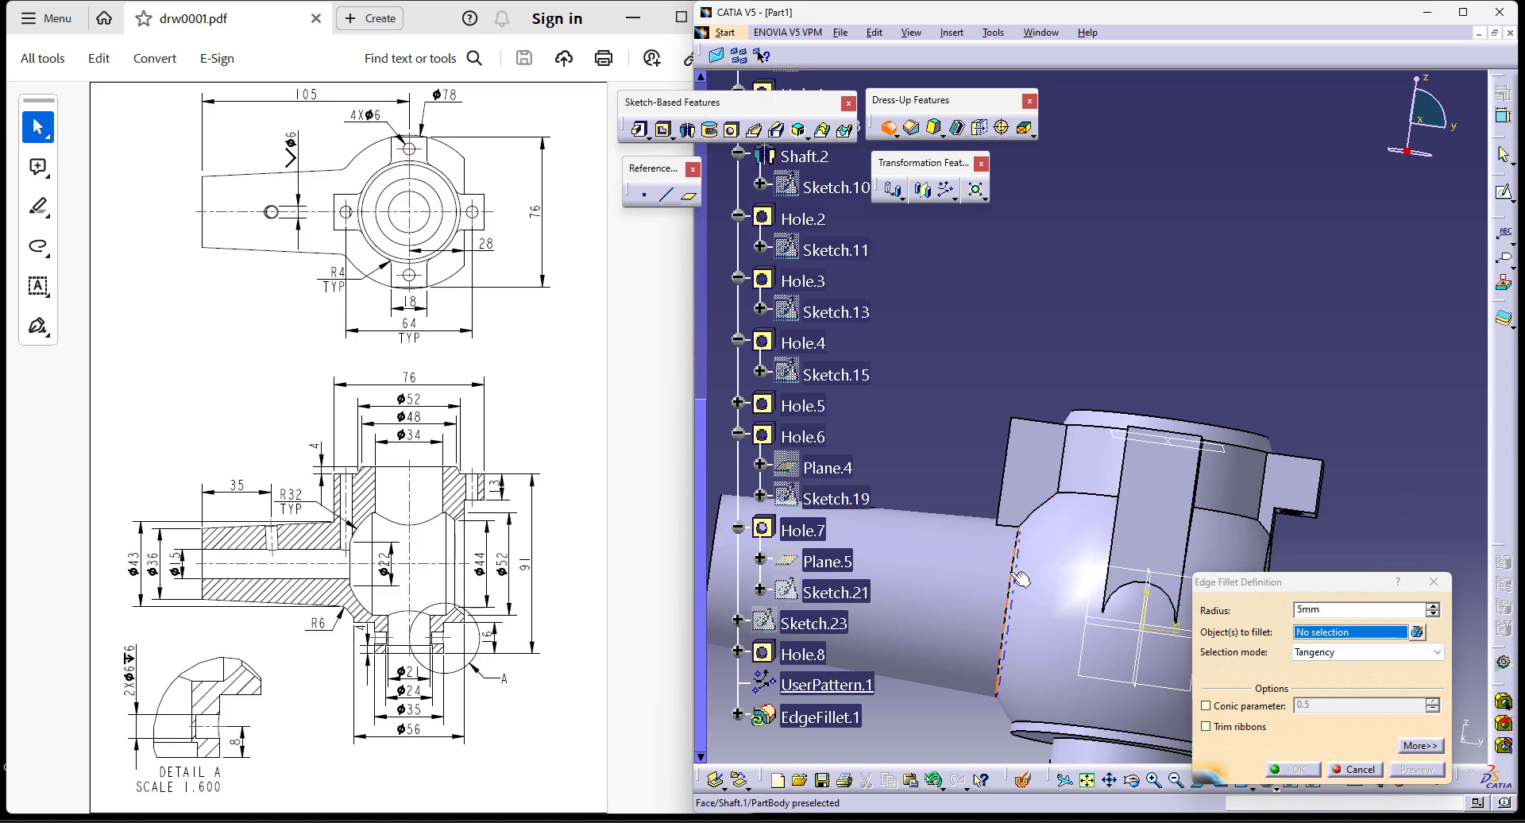
{"action": "left_click", "coordinate": [1018, 579]}
{"action": "double_click", "coordinate": [1324, 608]}
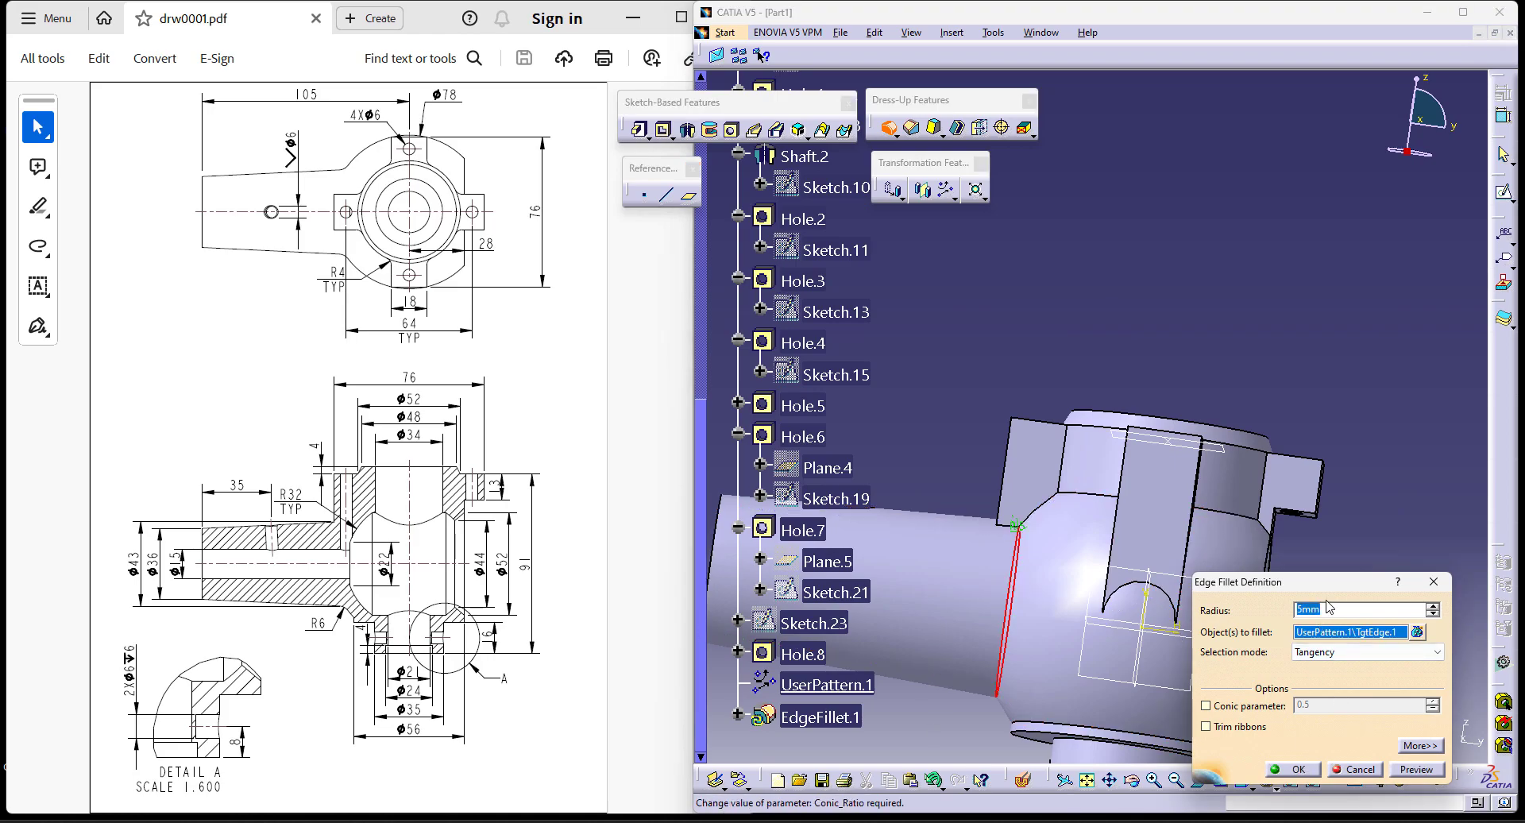
{"action": "key", "text": "Return"}
{"action": "left_click", "coordinate": [1348, 569]}
Step: Start a 4 mm edge fillet and select the first three vertical edges where the lugs meet the upper neck
{"action": "middle_click_drag", "start_coordinate": [1023, 601], "coordinate": [1223, 453]}
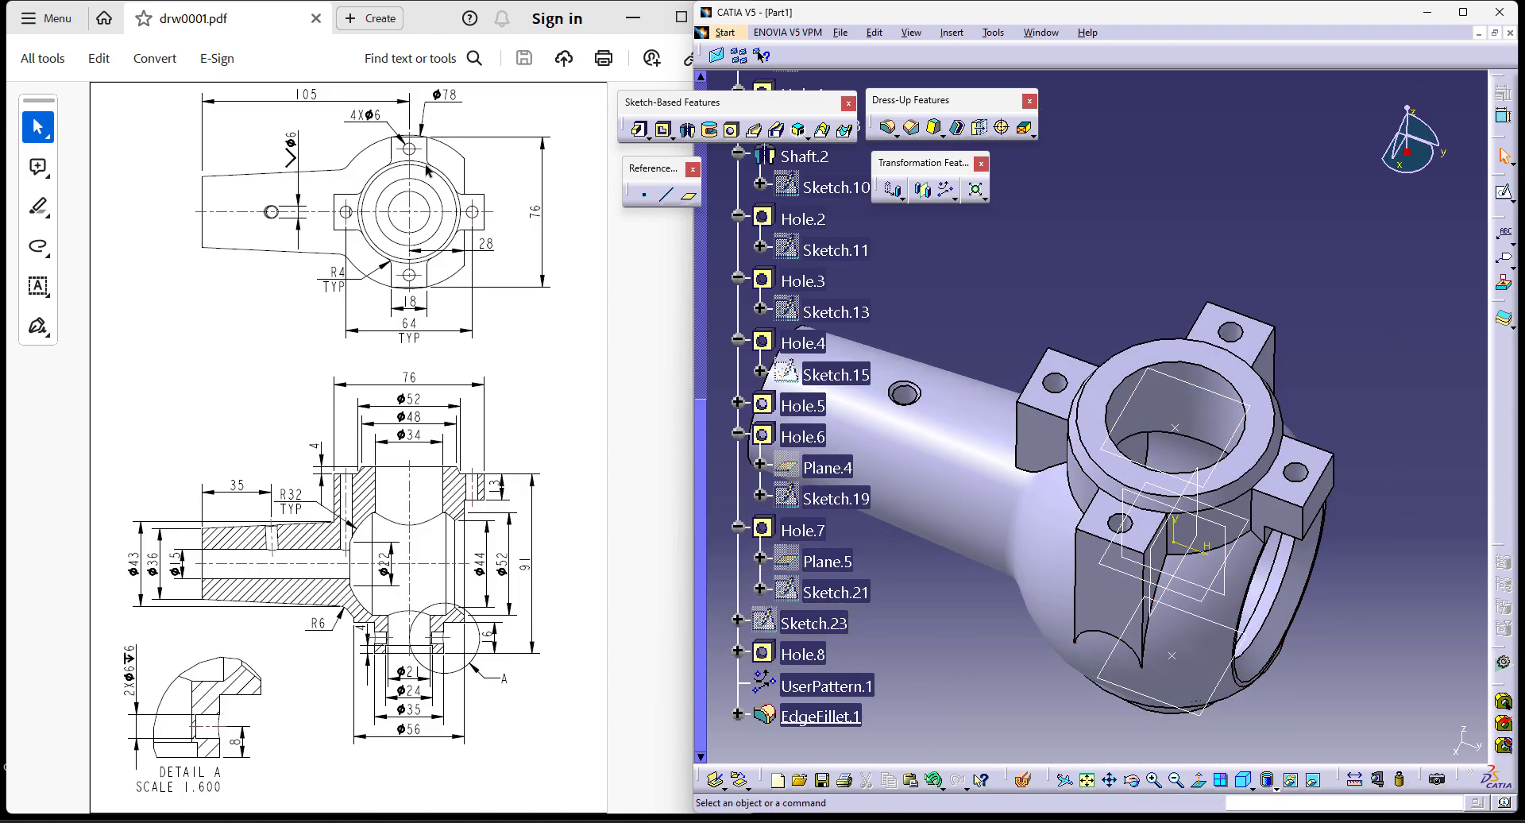
{"action": "middle_click_drag", "start_coordinate": [1075, 486], "coordinate": [1139, 558]}
{"action": "left_click", "coordinate": [1141, 562]}
{"action": "left_click", "coordinate": [888, 127]}
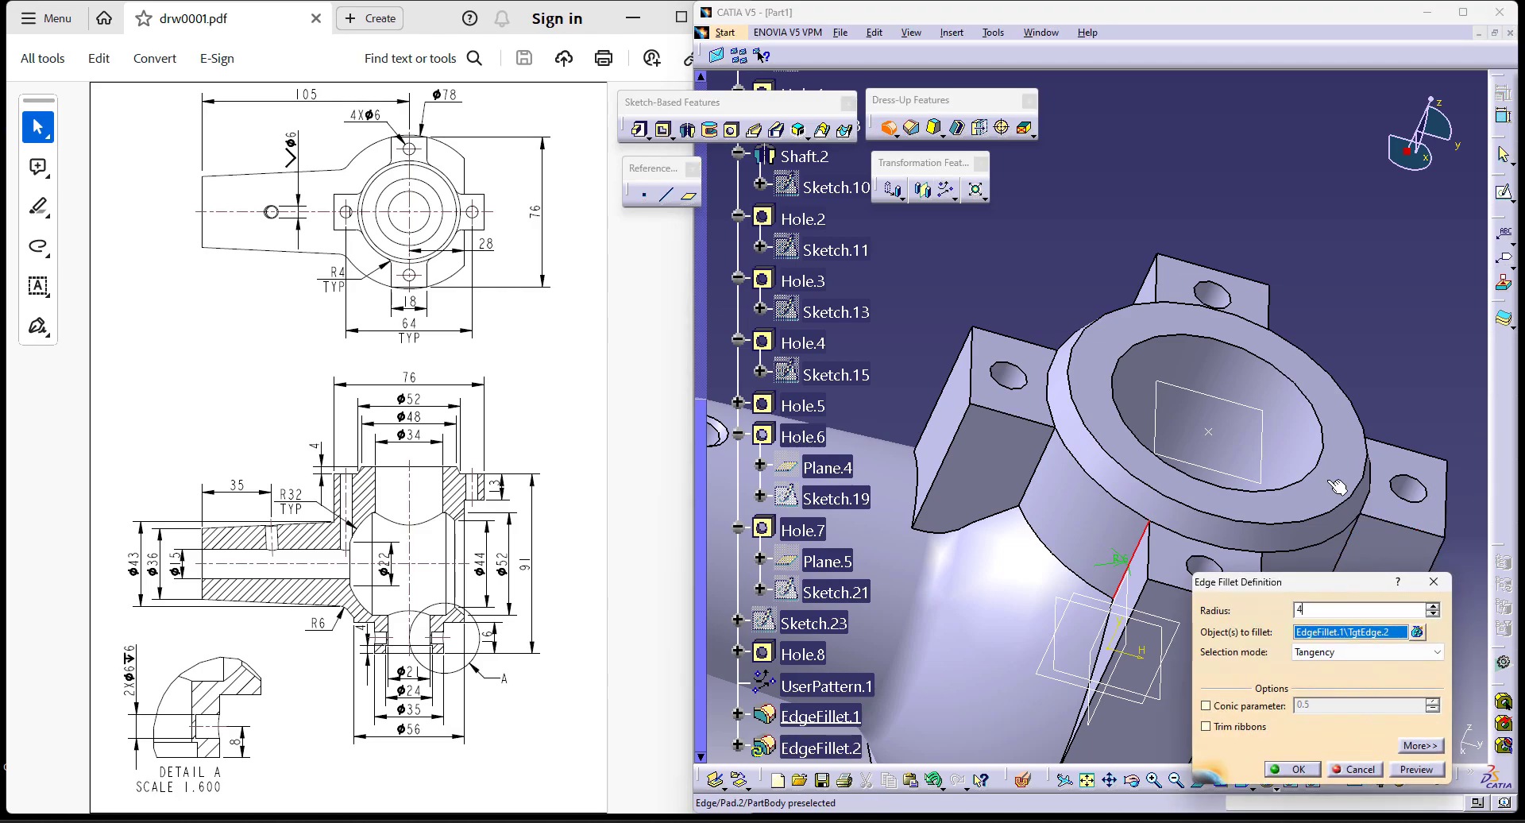
{"action": "middle_click_drag", "start_coordinate": [1271, 476], "coordinate": [1192, 421]}
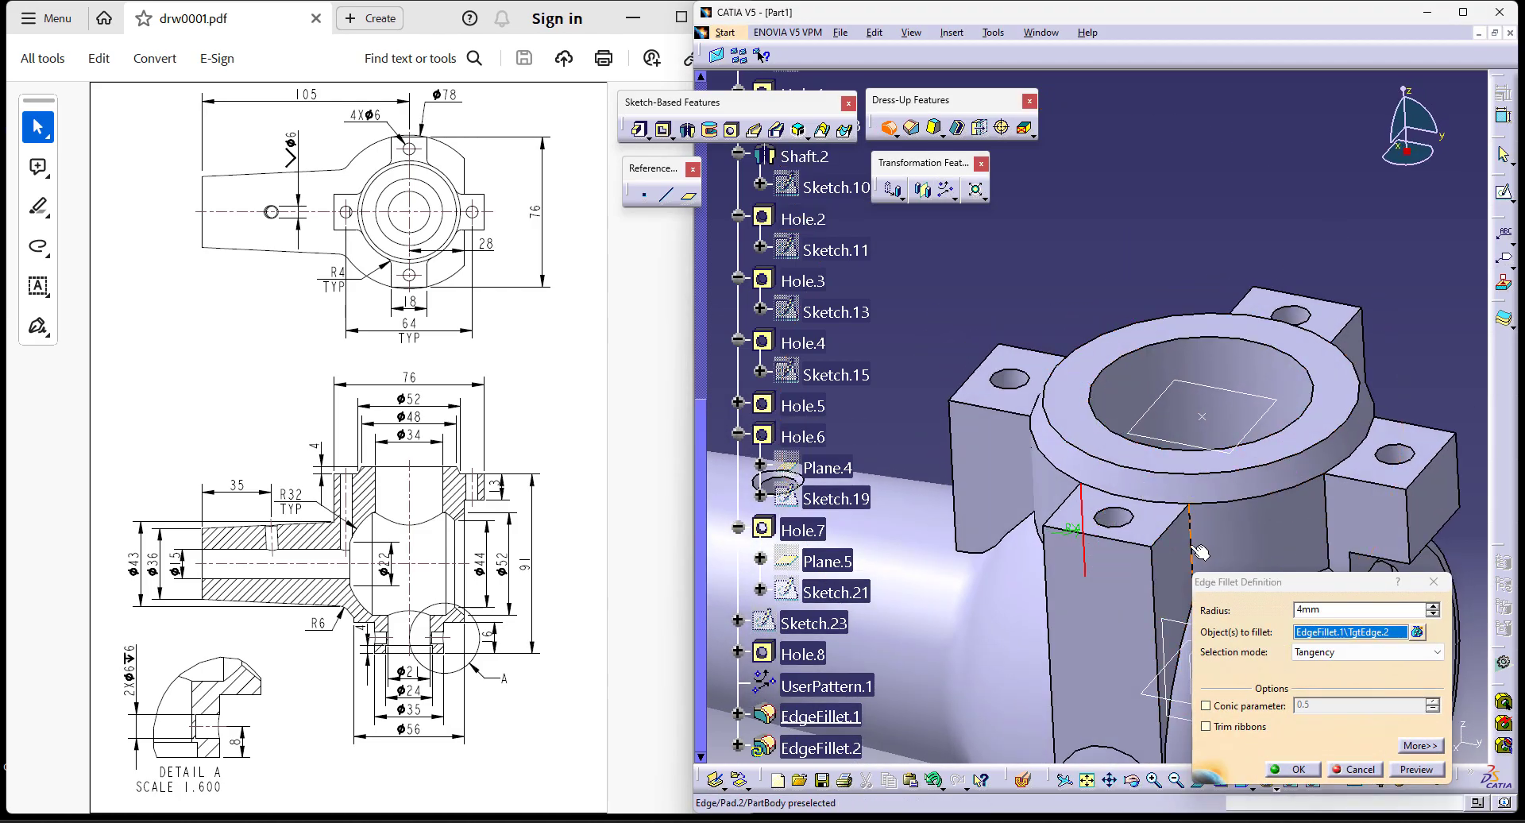
{"action": "left_click", "coordinate": [1194, 548]}
{"action": "left_click", "coordinate": [1337, 519]}
Step: Add the remaining five vertical lug-to-neck edges to the 4 mm fillet and create it
{"action": "middle_click_drag", "start_coordinate": [1337, 519], "coordinate": [1023, 570]}
{"action": "left_click", "coordinate": [1026, 569]}
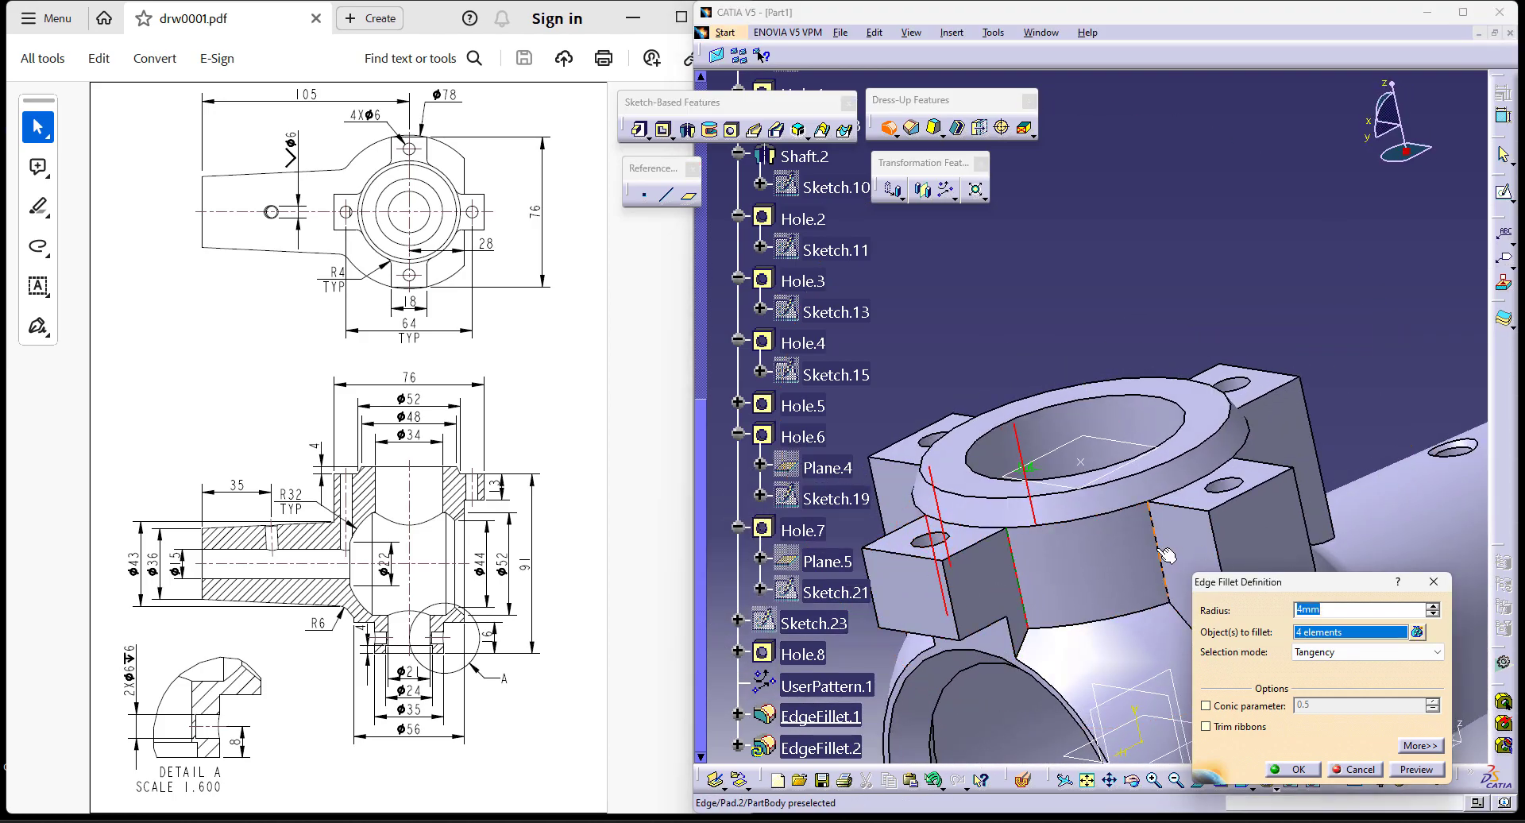
{"action": "left_click", "coordinate": [1164, 553]}
{"action": "middle_click_drag", "start_coordinate": [1164, 553], "coordinate": [961, 572]}
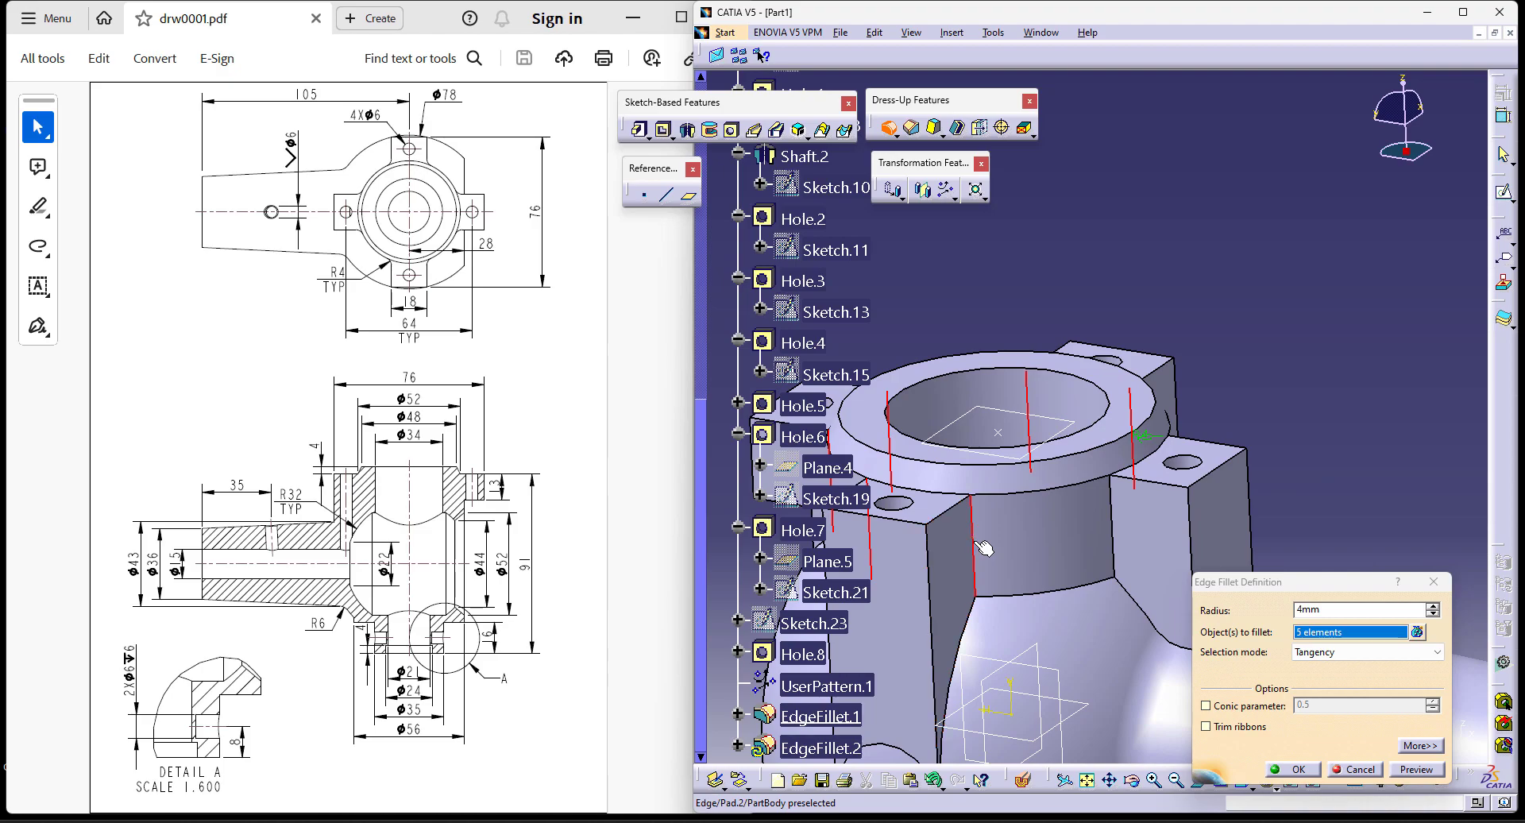
{"action": "left_click", "coordinate": [976, 544]}
{"action": "left_click", "coordinate": [1112, 527]}
{"action": "middle_click_drag", "start_coordinate": [1112, 528], "coordinate": [855, 617]}
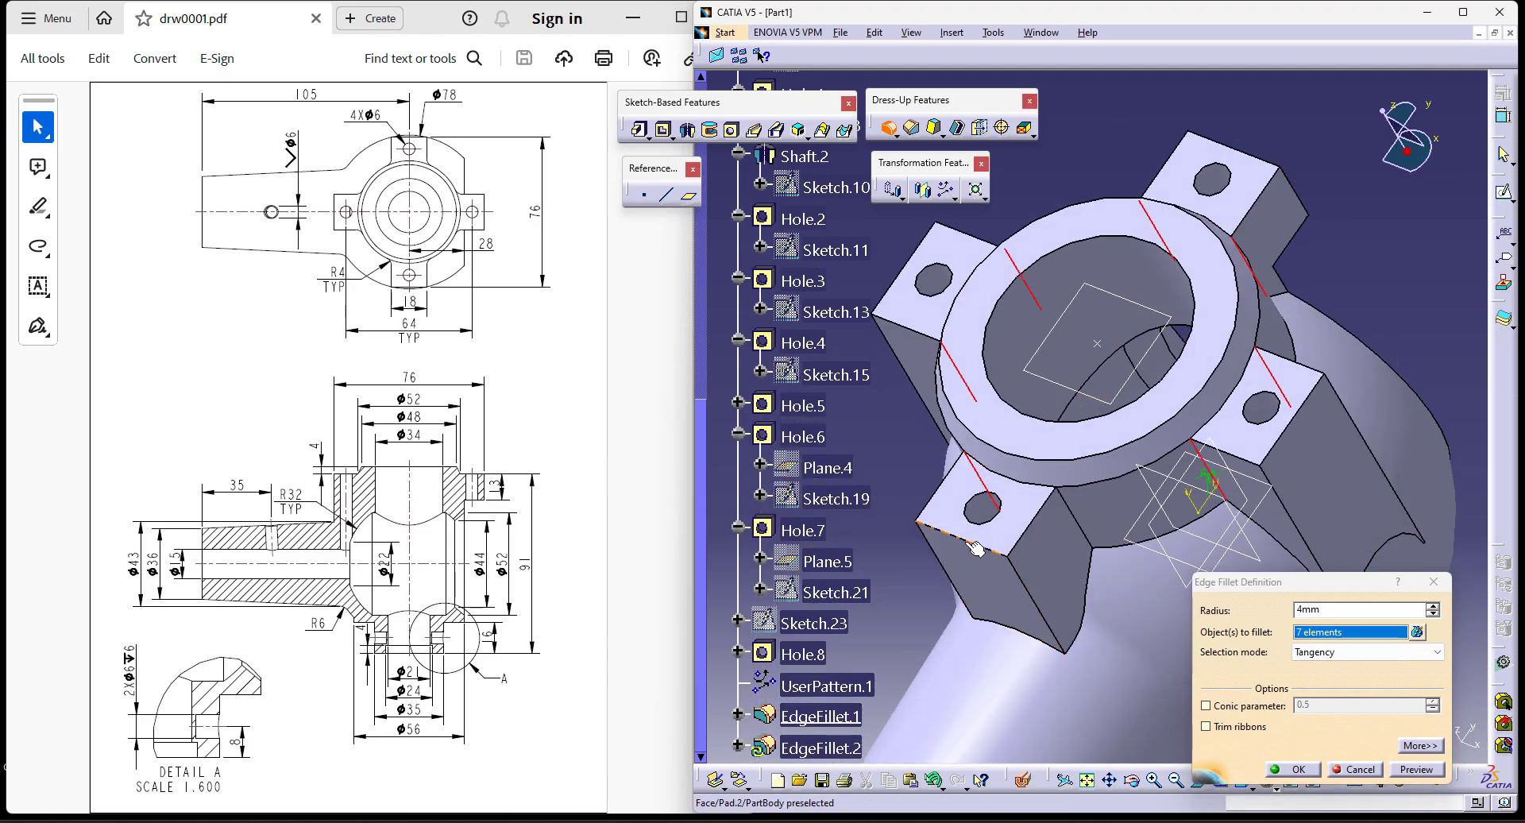
{"action": "left_click", "coordinate": [1087, 526]}
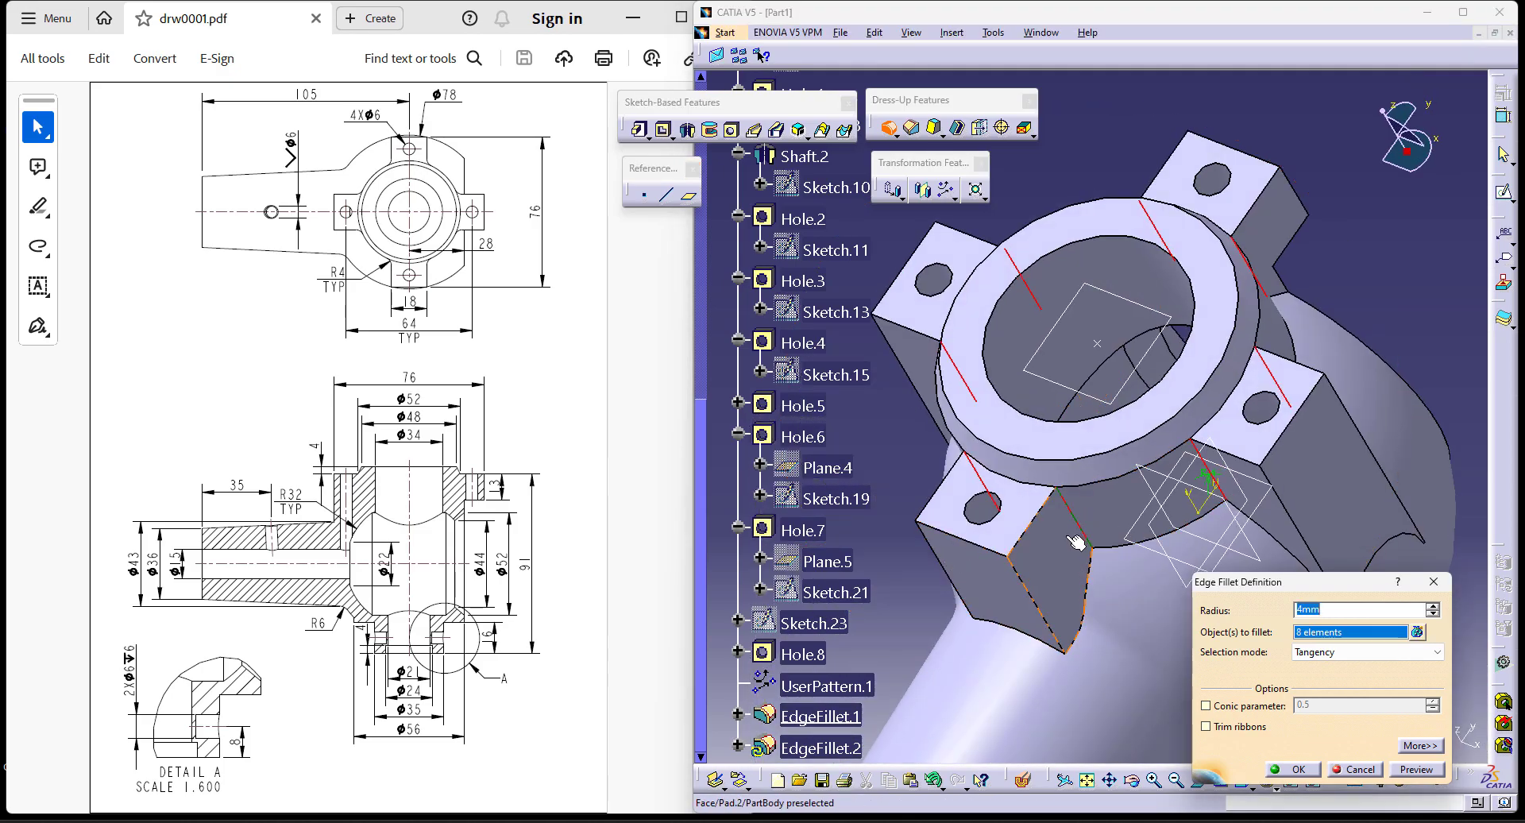
{"action": "left_click", "coordinate": [1298, 769]}
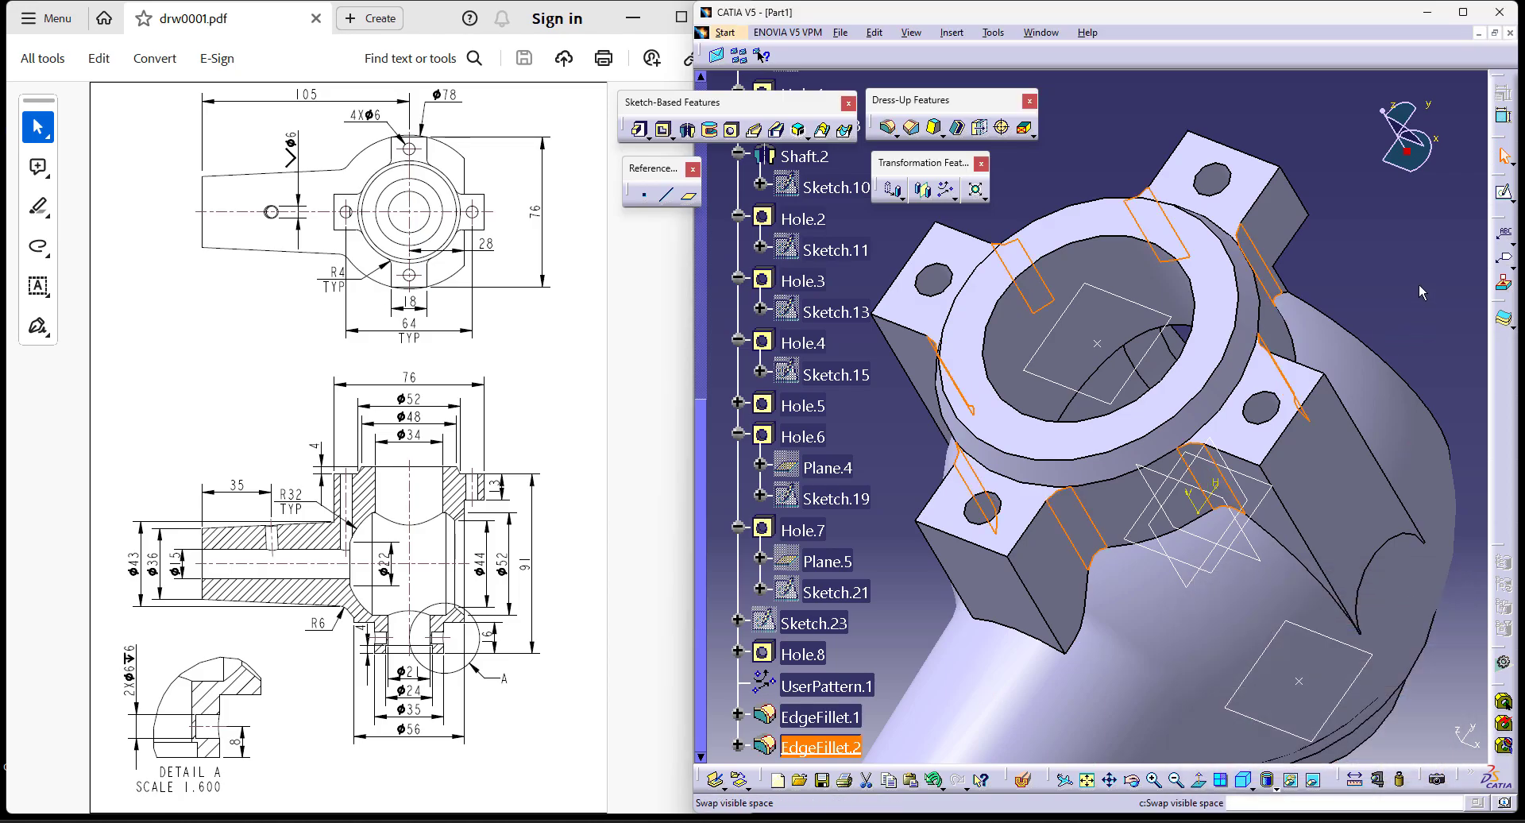
Step: Examine the housing in top and isometric views and in a vertical section along the arm's axis
{"action": "middle_click_drag", "start_coordinate": [1286, 635], "coordinate": [1287, 560]}
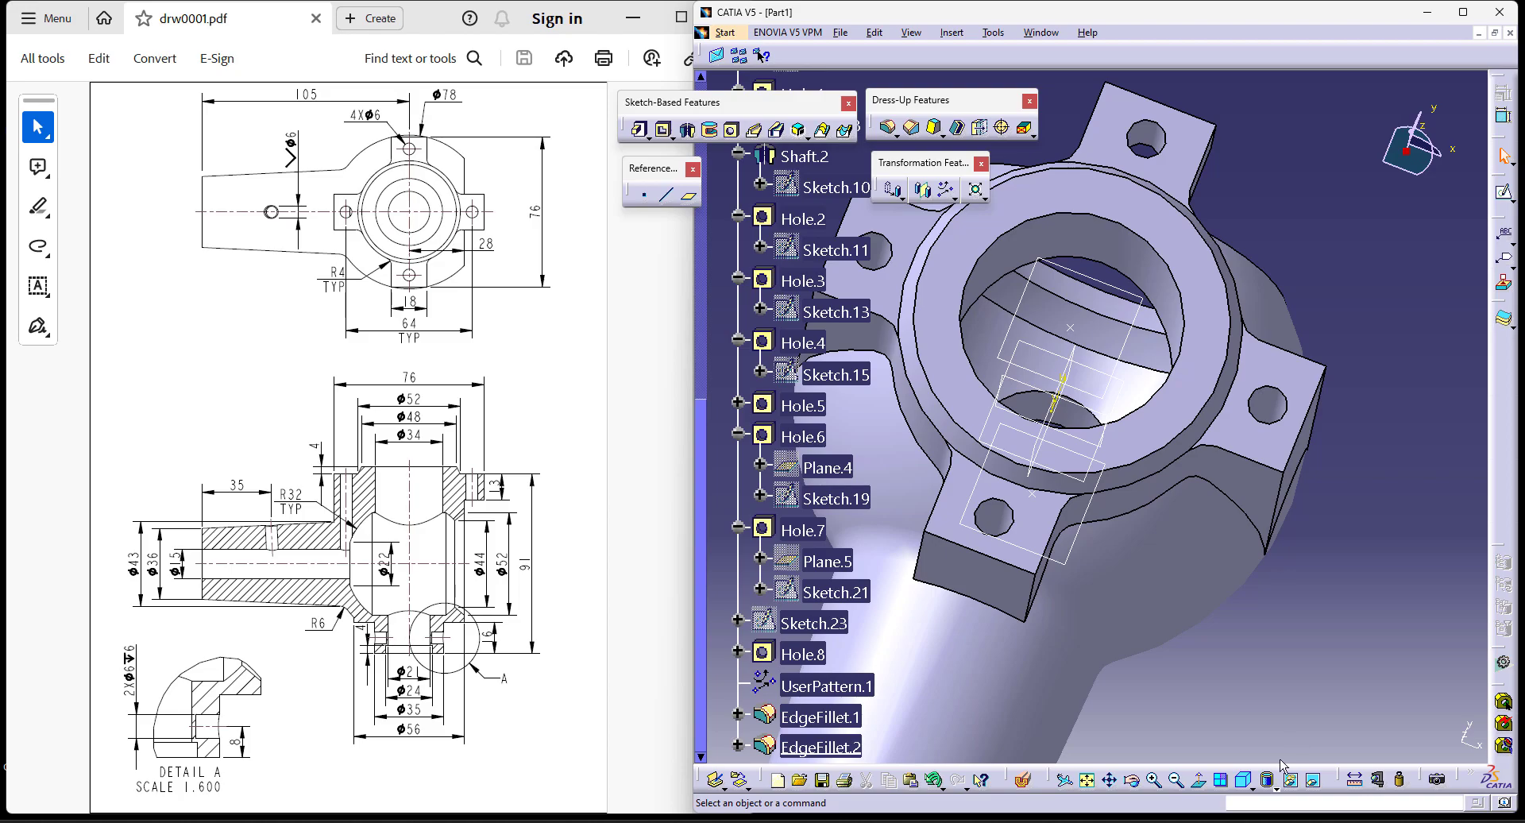
{"action": "left_click", "coordinate": [1243, 780]}
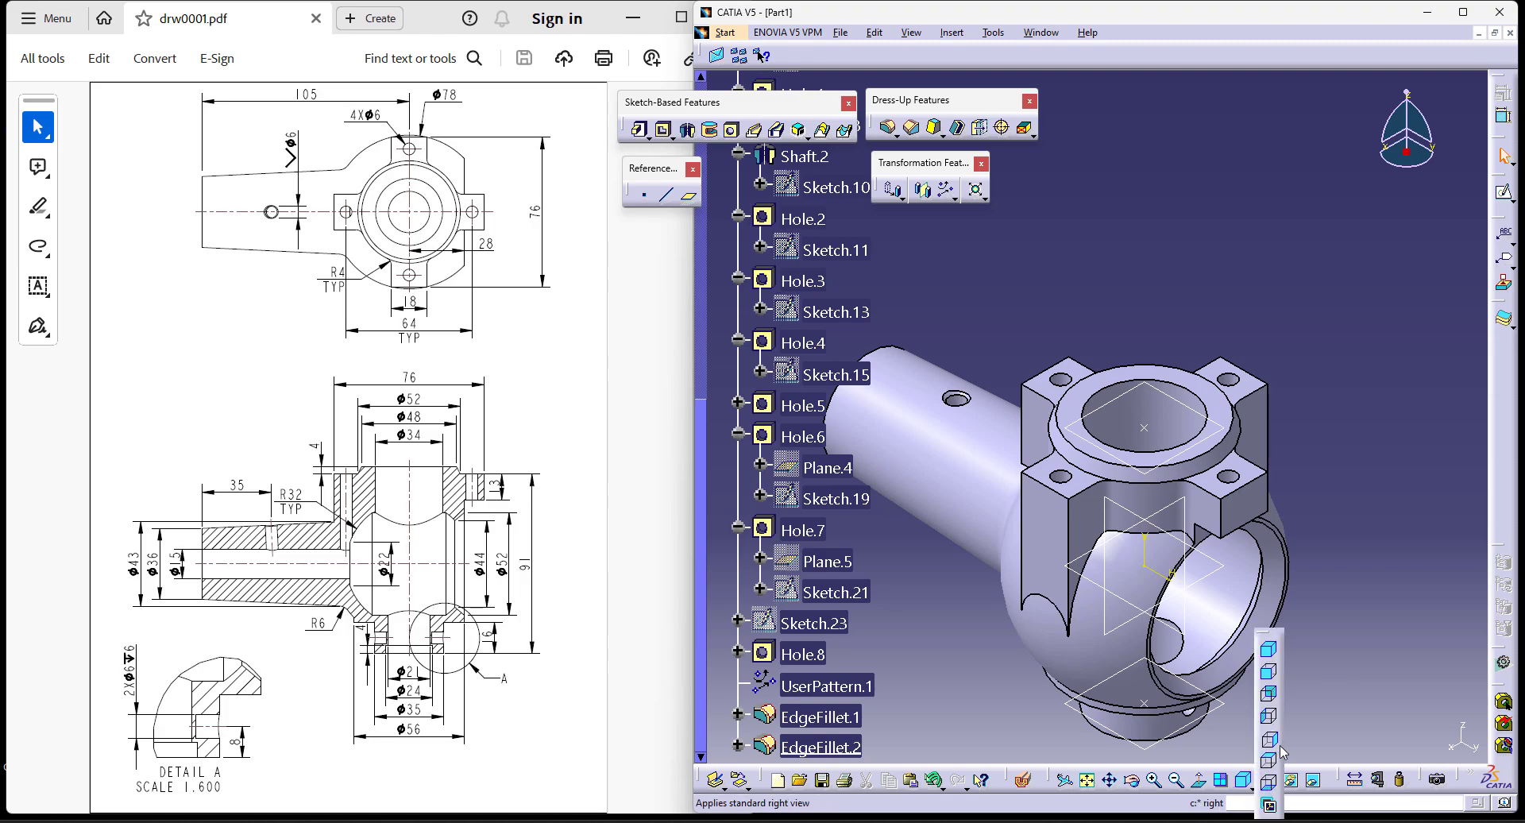
{"action": "left_click", "coordinate": [1266, 758]}
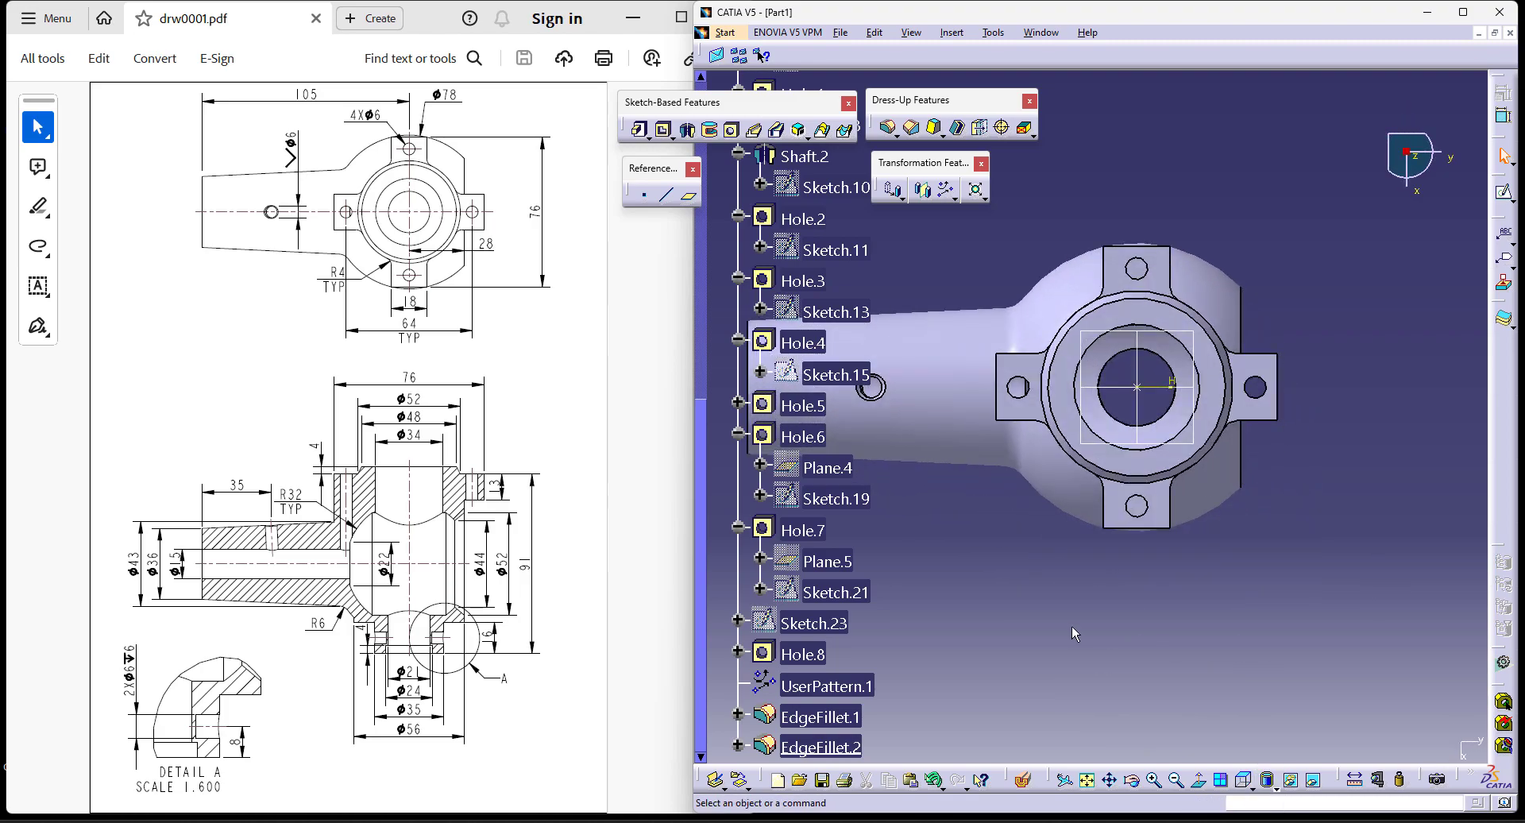
{"action": "left_click", "coordinate": [1253, 786]}
{"action": "left_click", "coordinate": [1267, 652]}
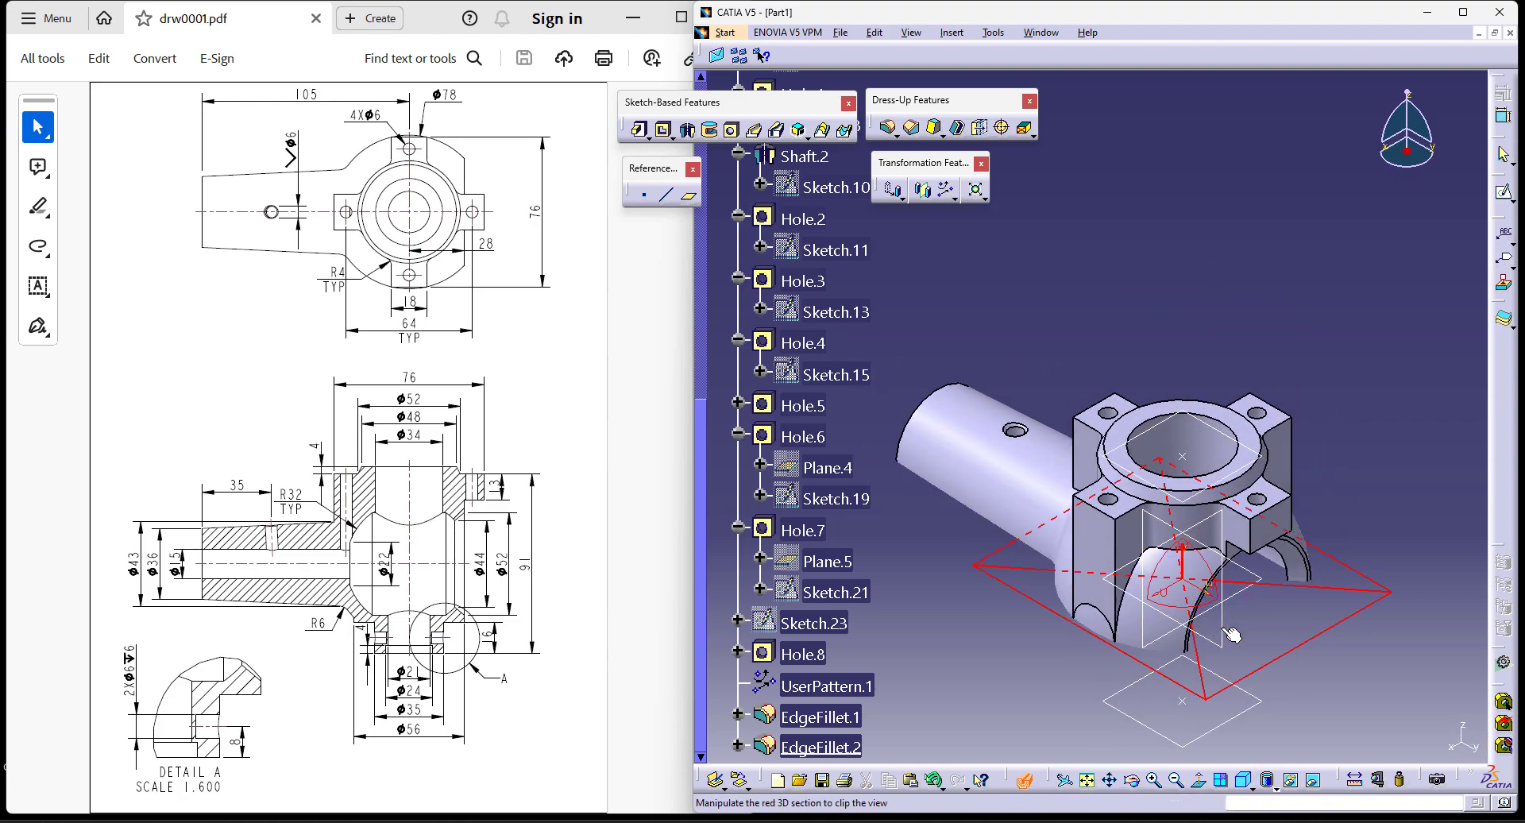
{"action": "left_click", "coordinate": [1222, 625]}
{"action": "middle_click_drag", "start_coordinate": [1078, 622], "coordinate": [1201, 451]}
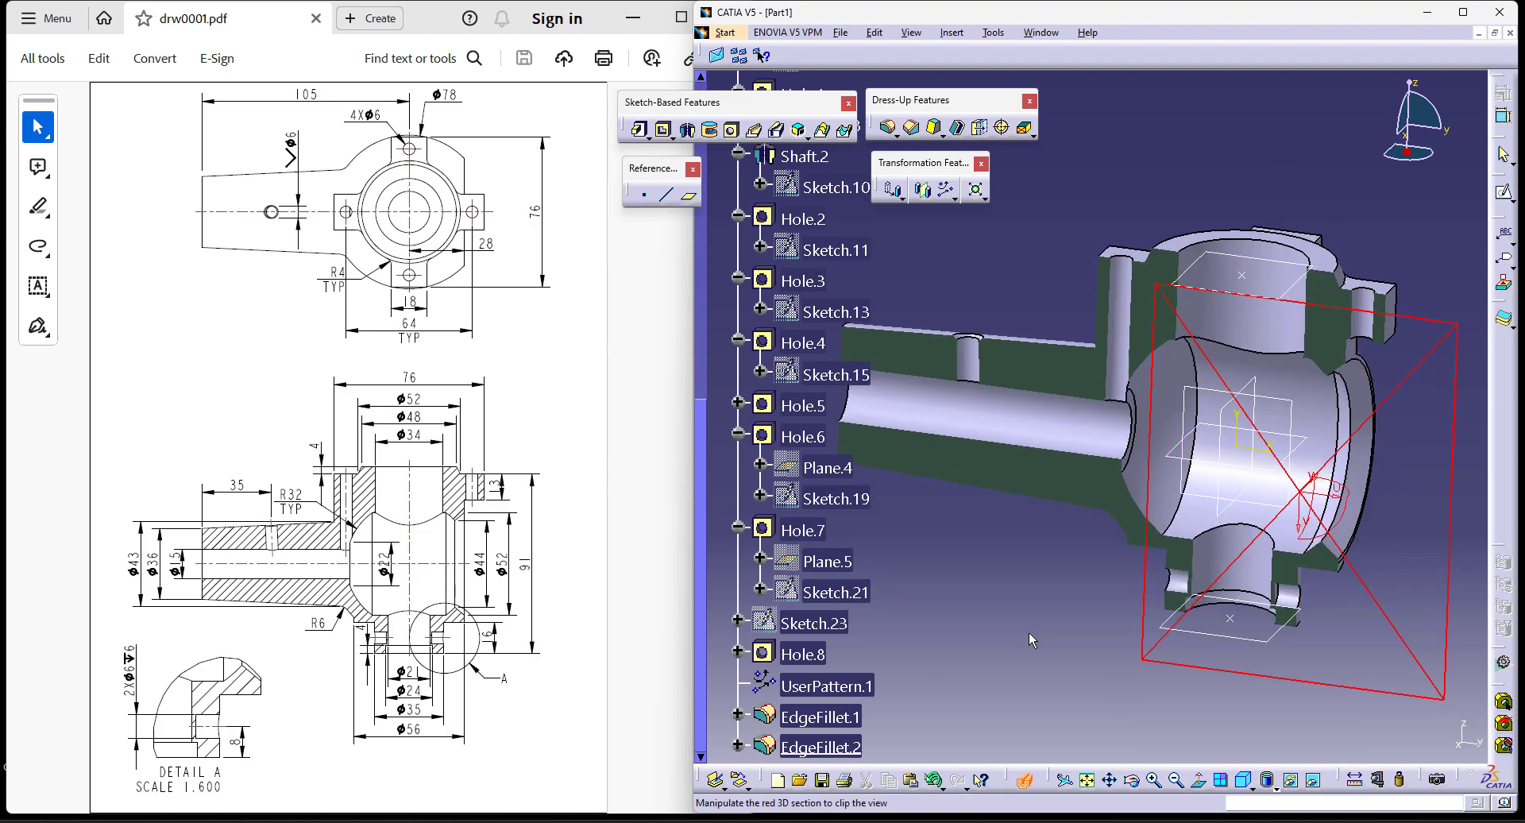